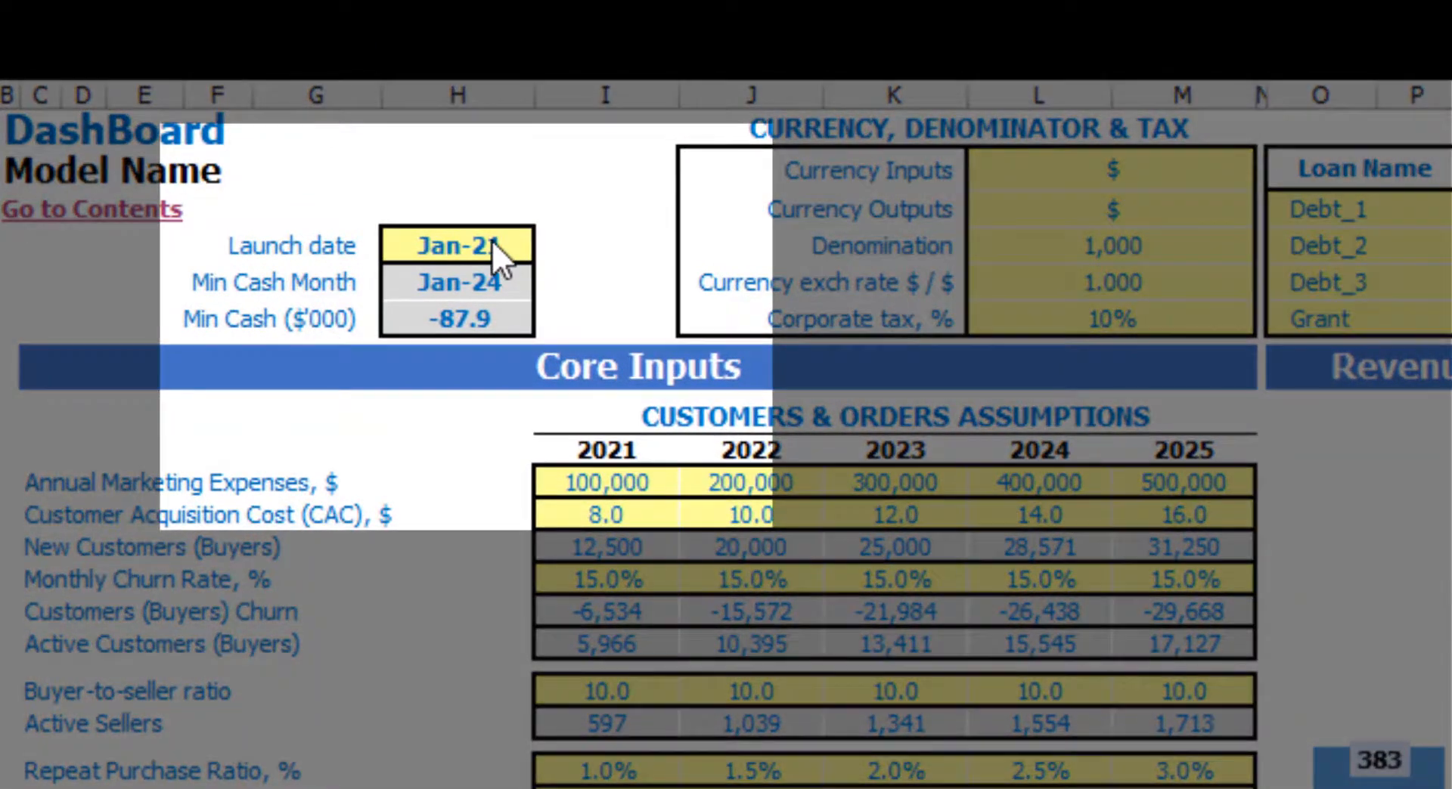
Set the business launch date to Mar-21.
{"action": "left_click", "coordinate": [454, 240]}
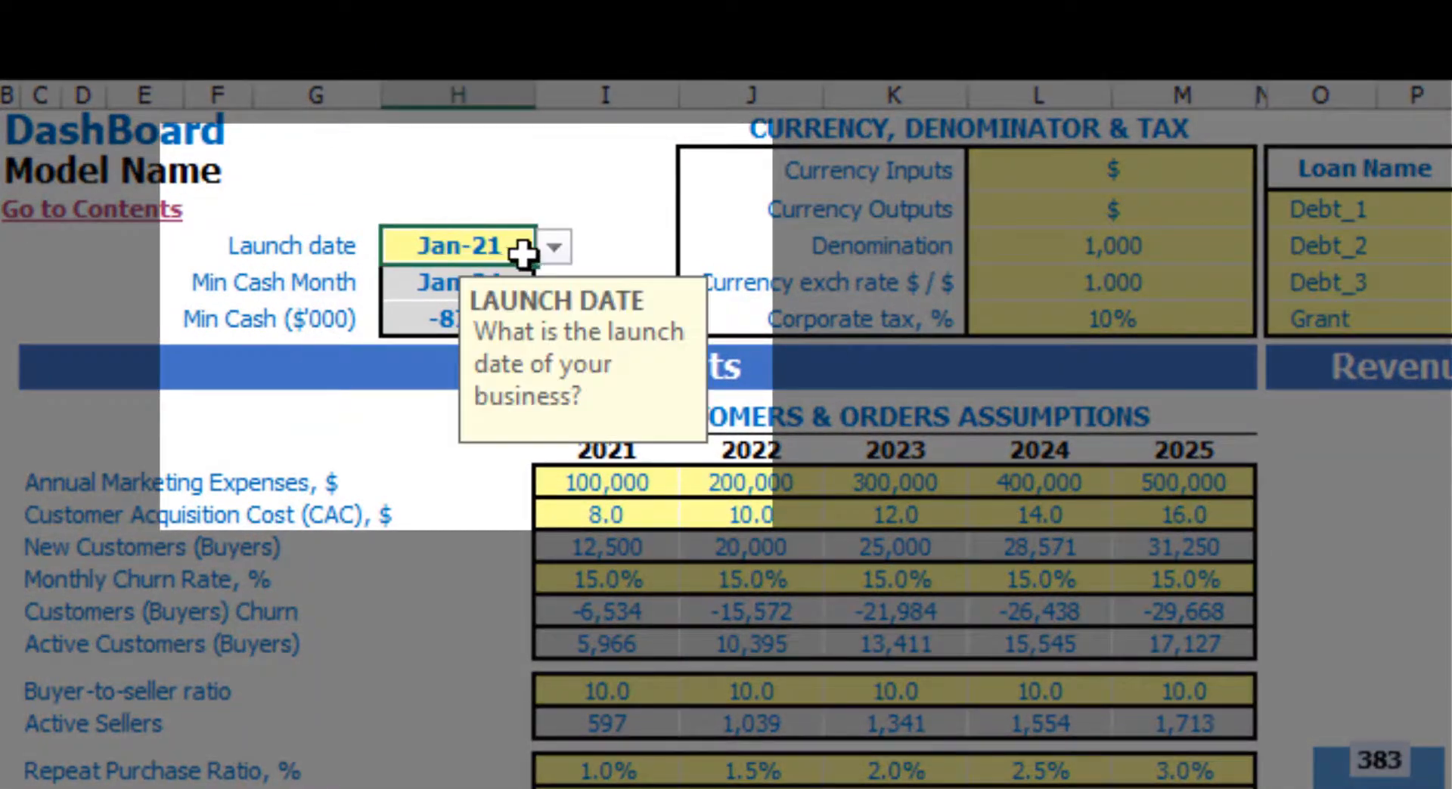
{"action": "left_click", "coordinate": [554, 246]}
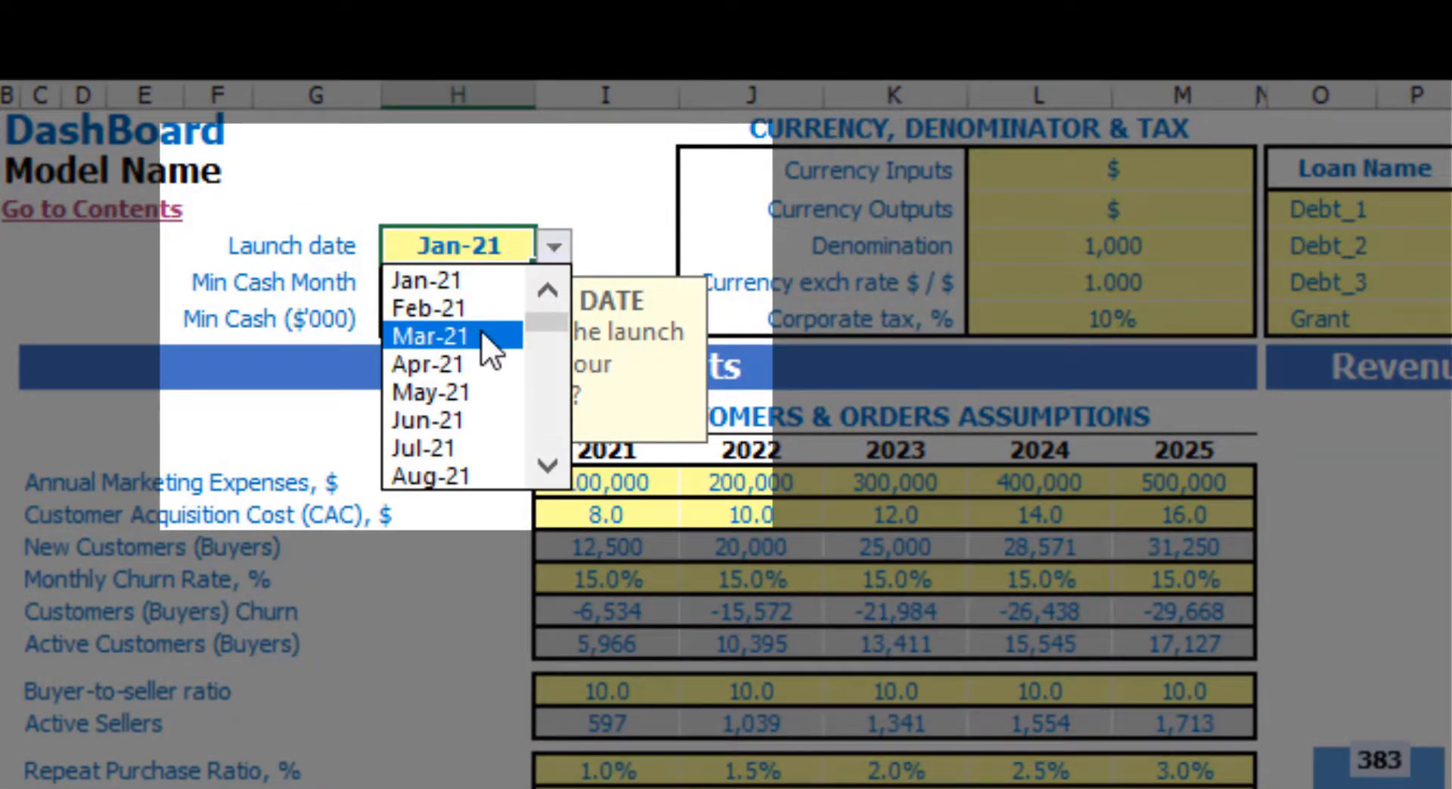
{"action": "left_click", "coordinate": [482, 334]}
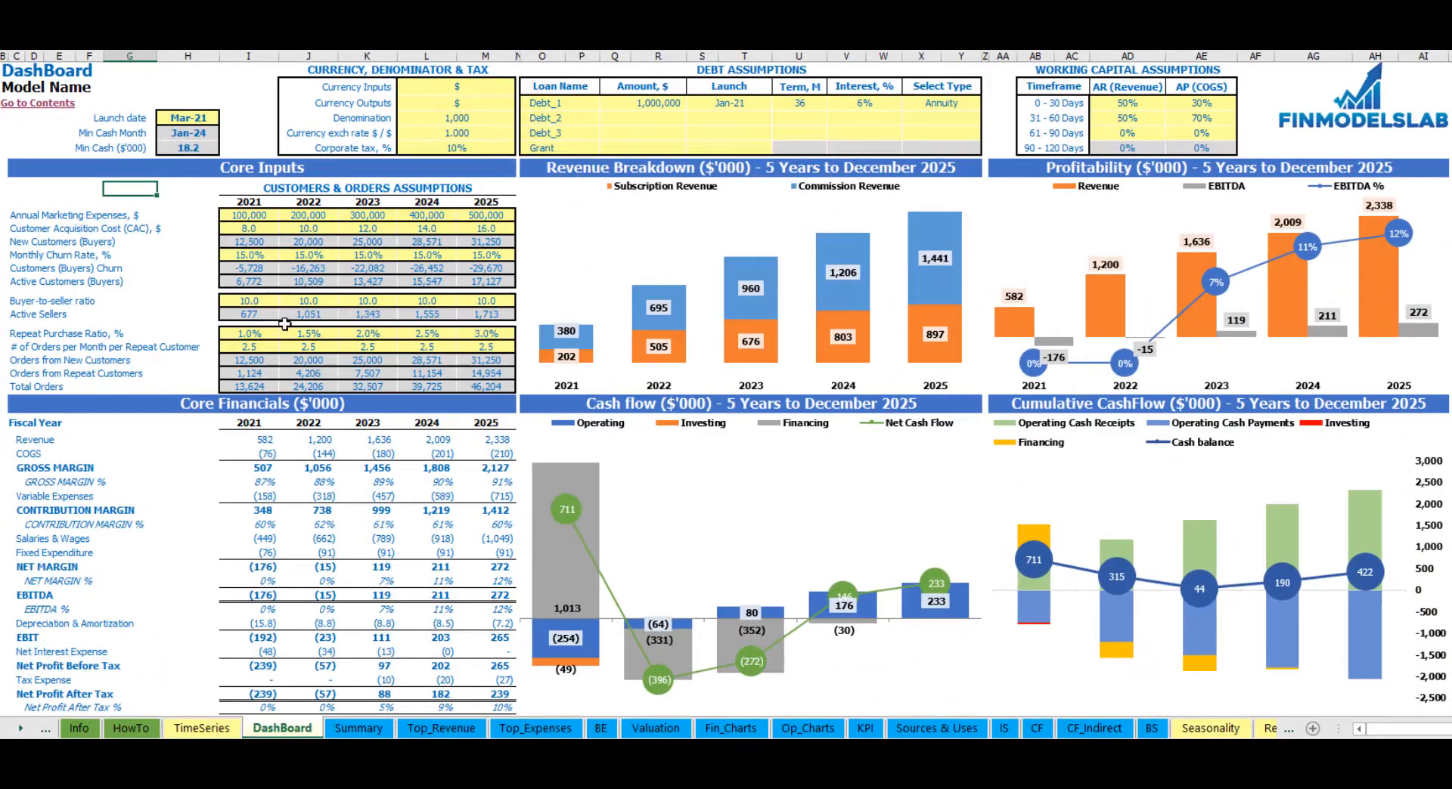
{"action": "left_click", "coordinate": [15, 215]}
{"action": "left_click", "coordinate": [59, 189]}
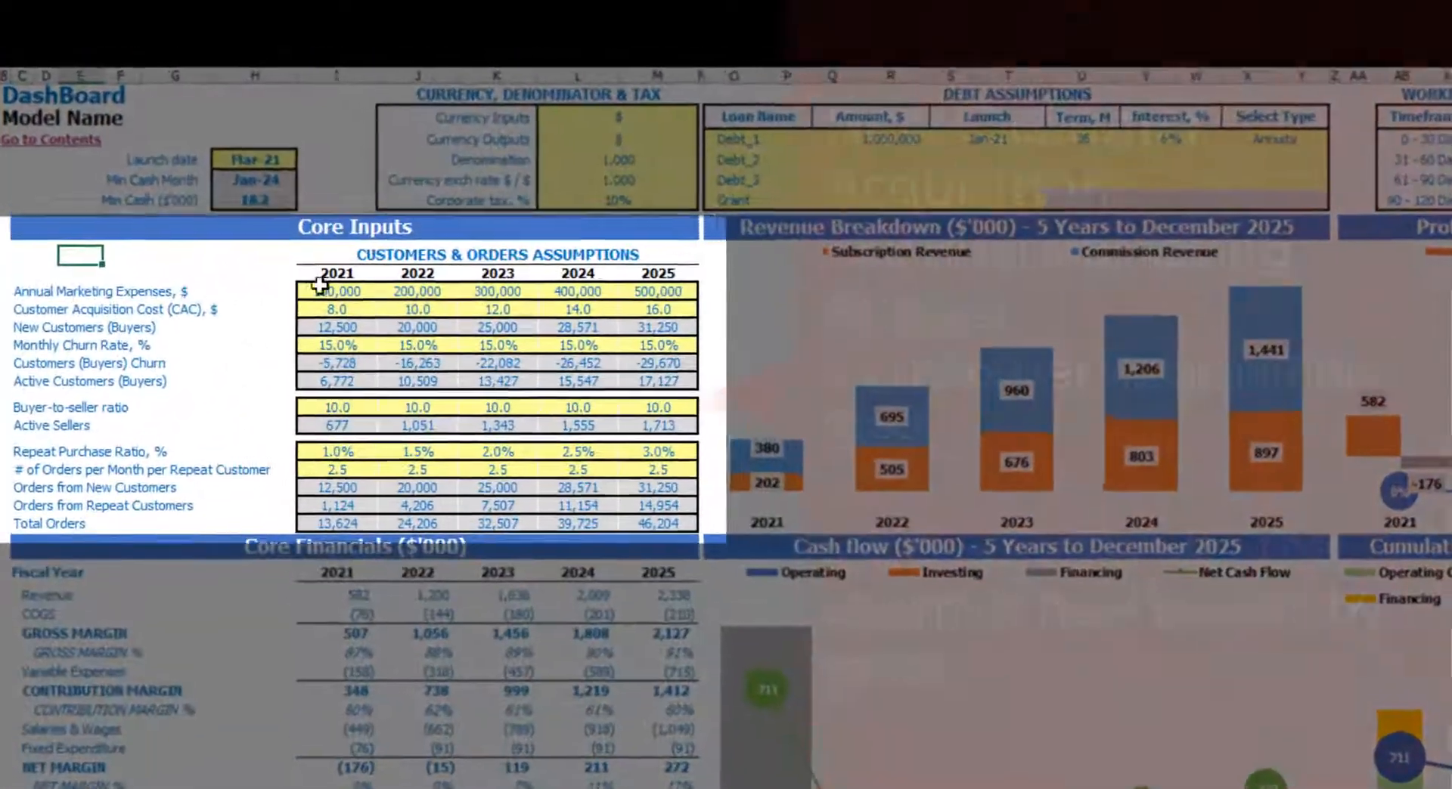
Set the 2021 Annual Marketing Expenses to 50000 and enter the formula =I12+100000 for 2022.
{"action": "left_click", "coordinate": [320, 286]}
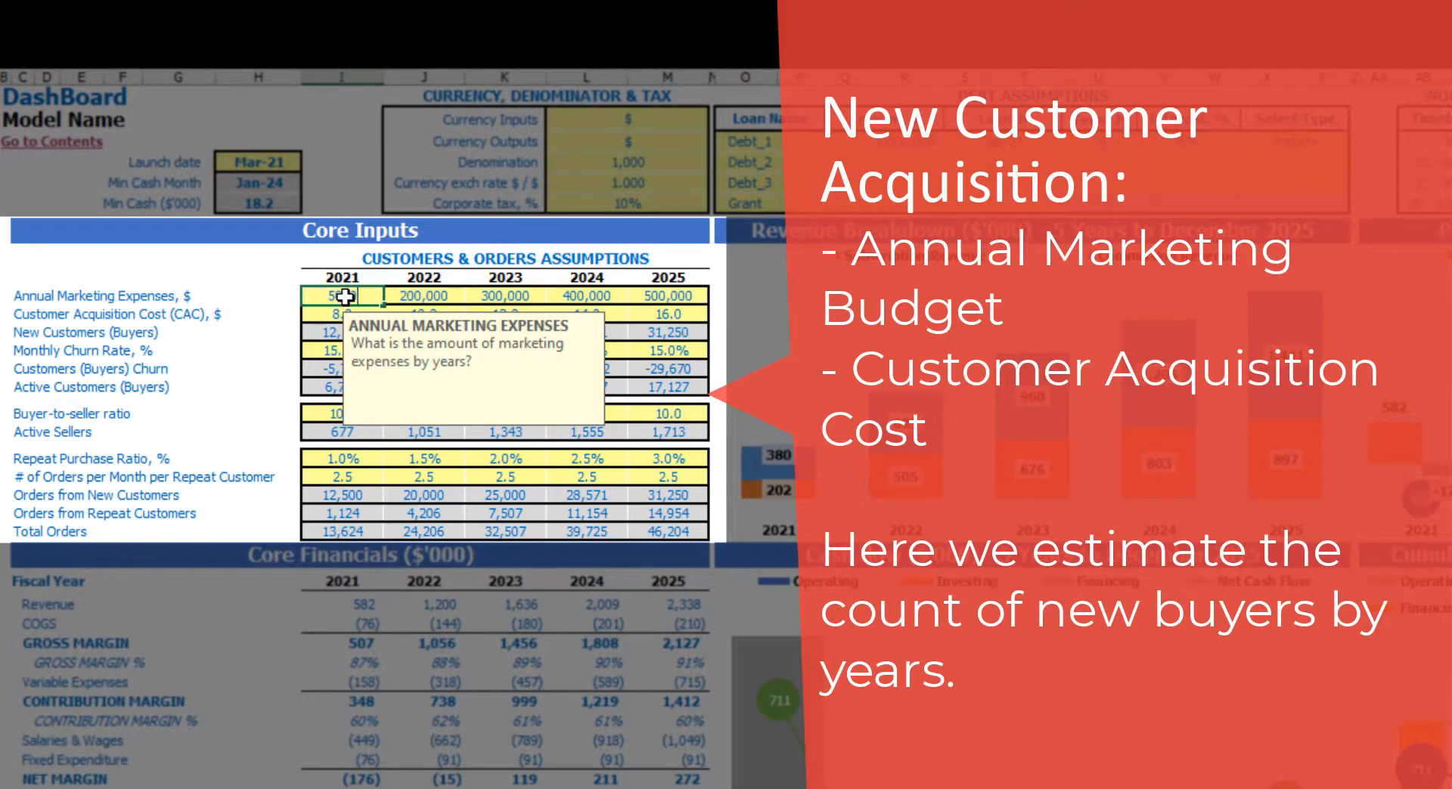
{"action": "key", "text": "Tab"}
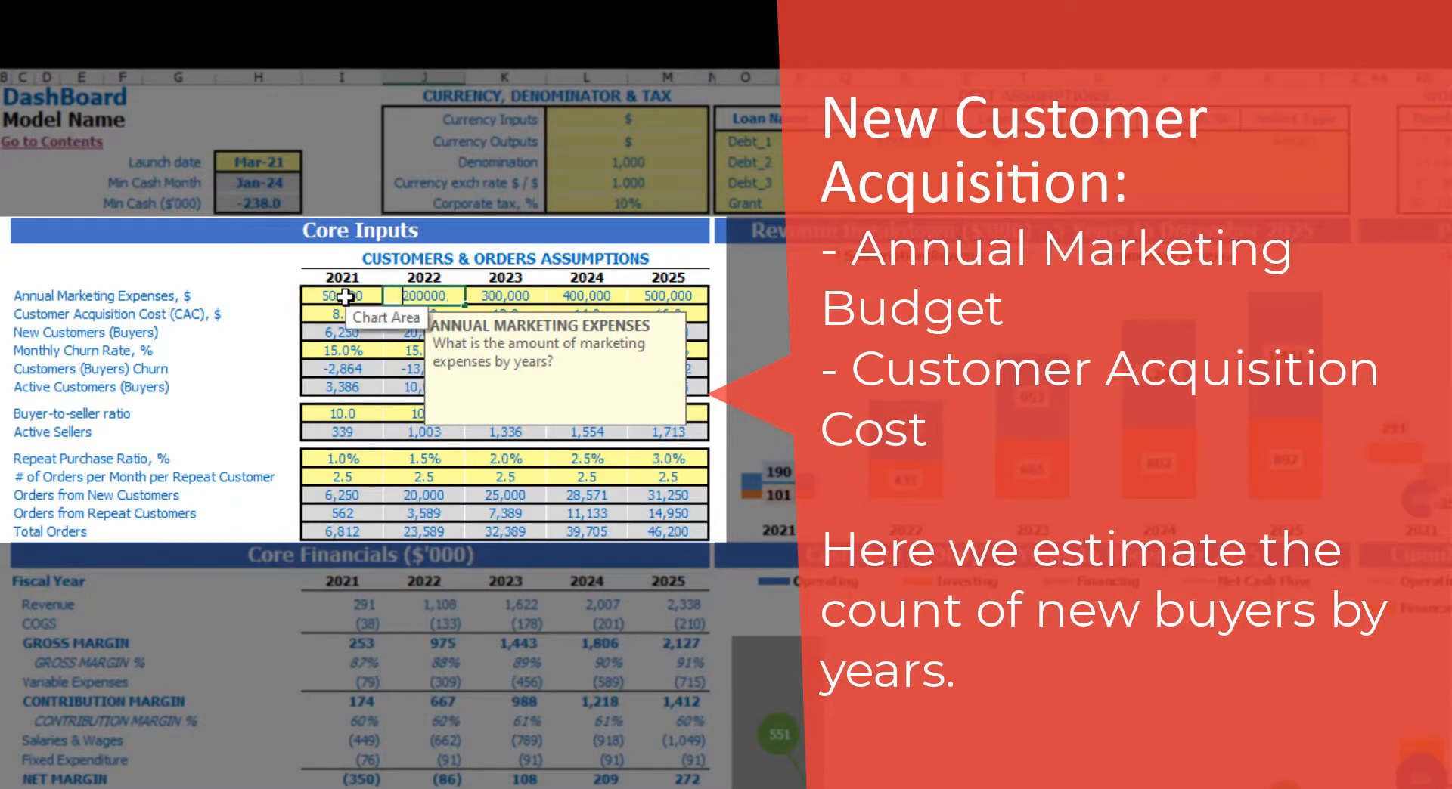
{"action": "type", "text": "=I12+1"}
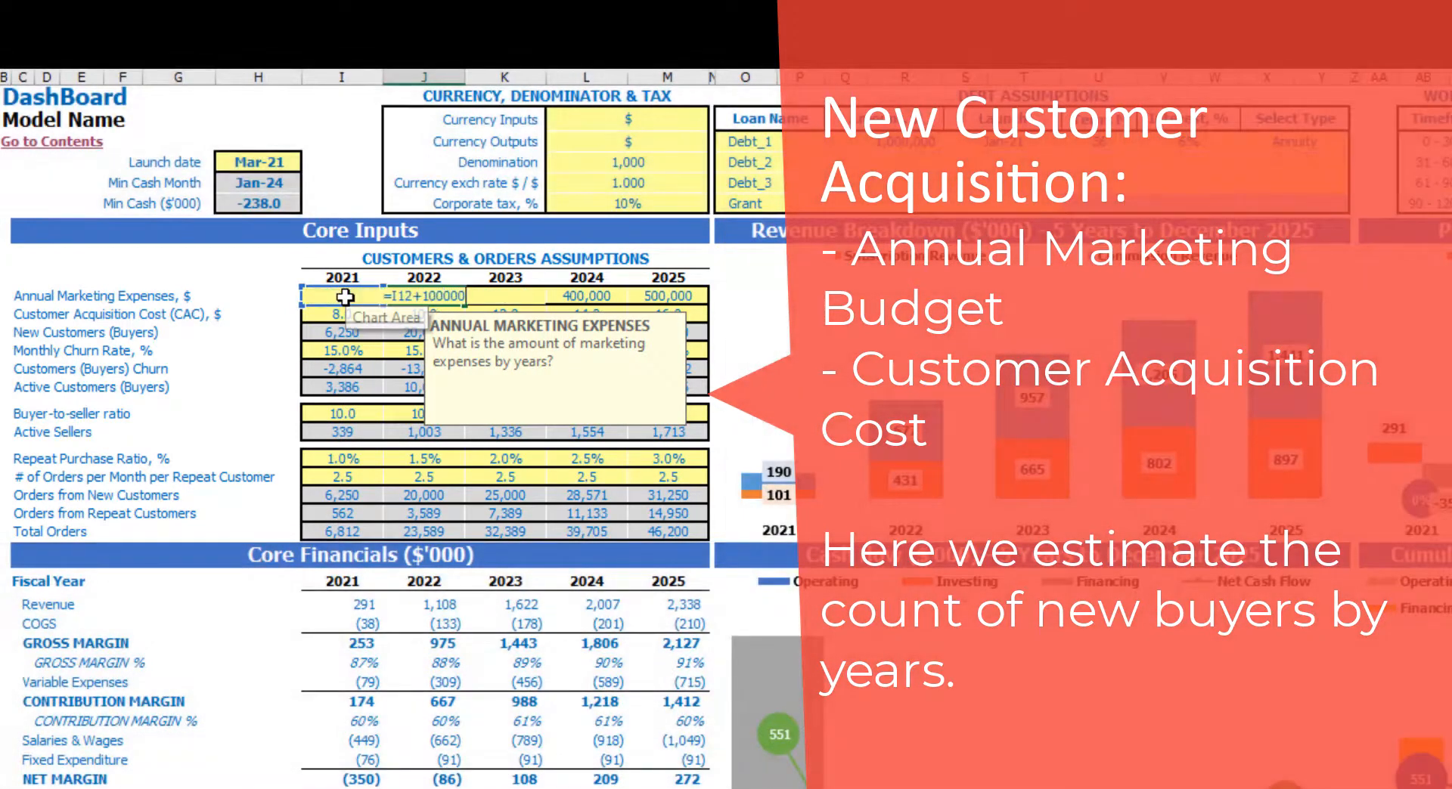
{"action": "key", "text": "Return"}
Copy the 2022 Annual Marketing Expenses formula to the years 2023 through 2025.
{"action": "key", "text": "Up"}
{"action": "key", "text": "ctrl+c"}
{"action": "key", "text": "Right"}
{"action": "key", "text": "shift+Right"}
{"action": "key", "text": "shift+Right"}
{"action": "key", "text": "ctrl+v"}
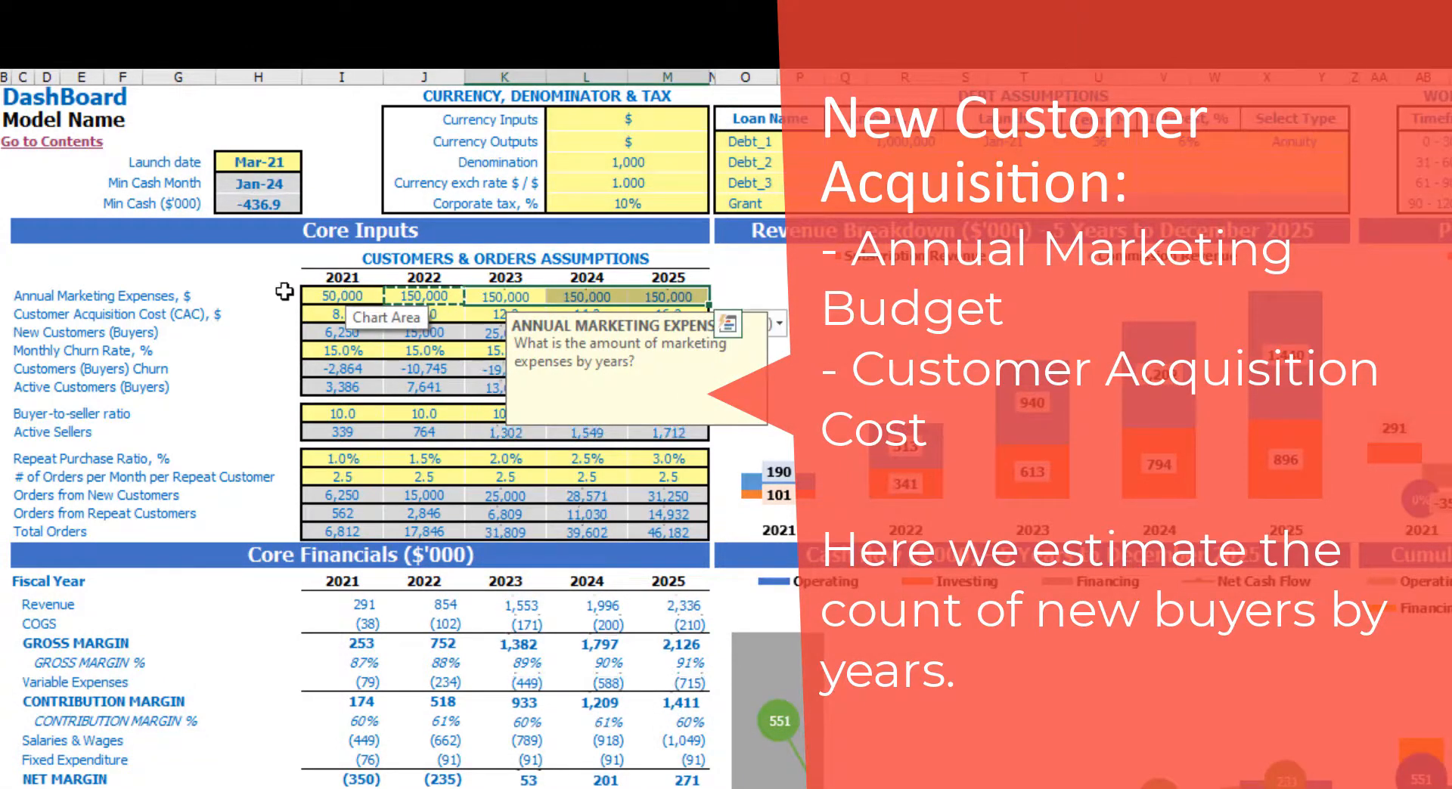
{"action": "left_click", "coordinate": [269, 261]}
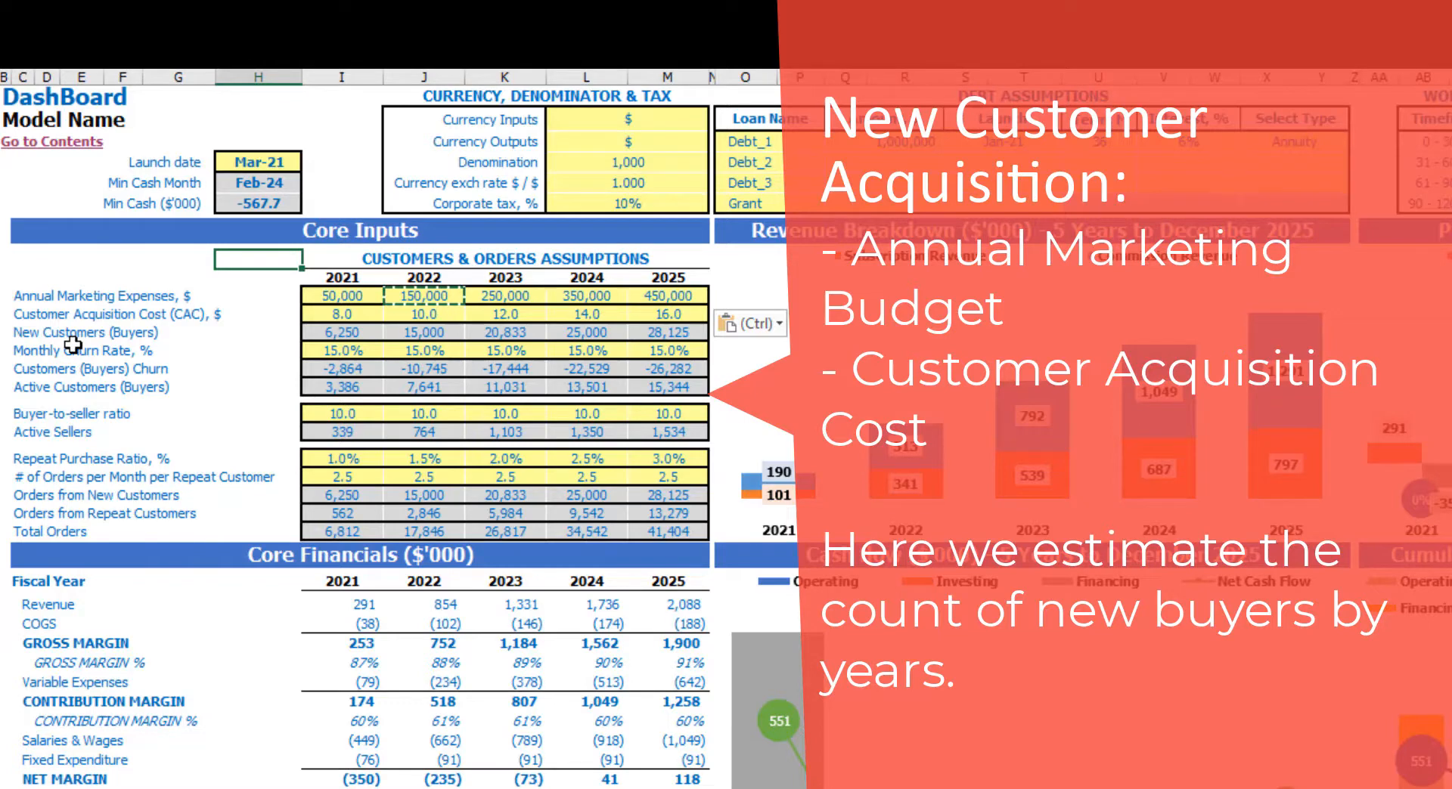
{"action": "left_click", "coordinate": [75, 261]}
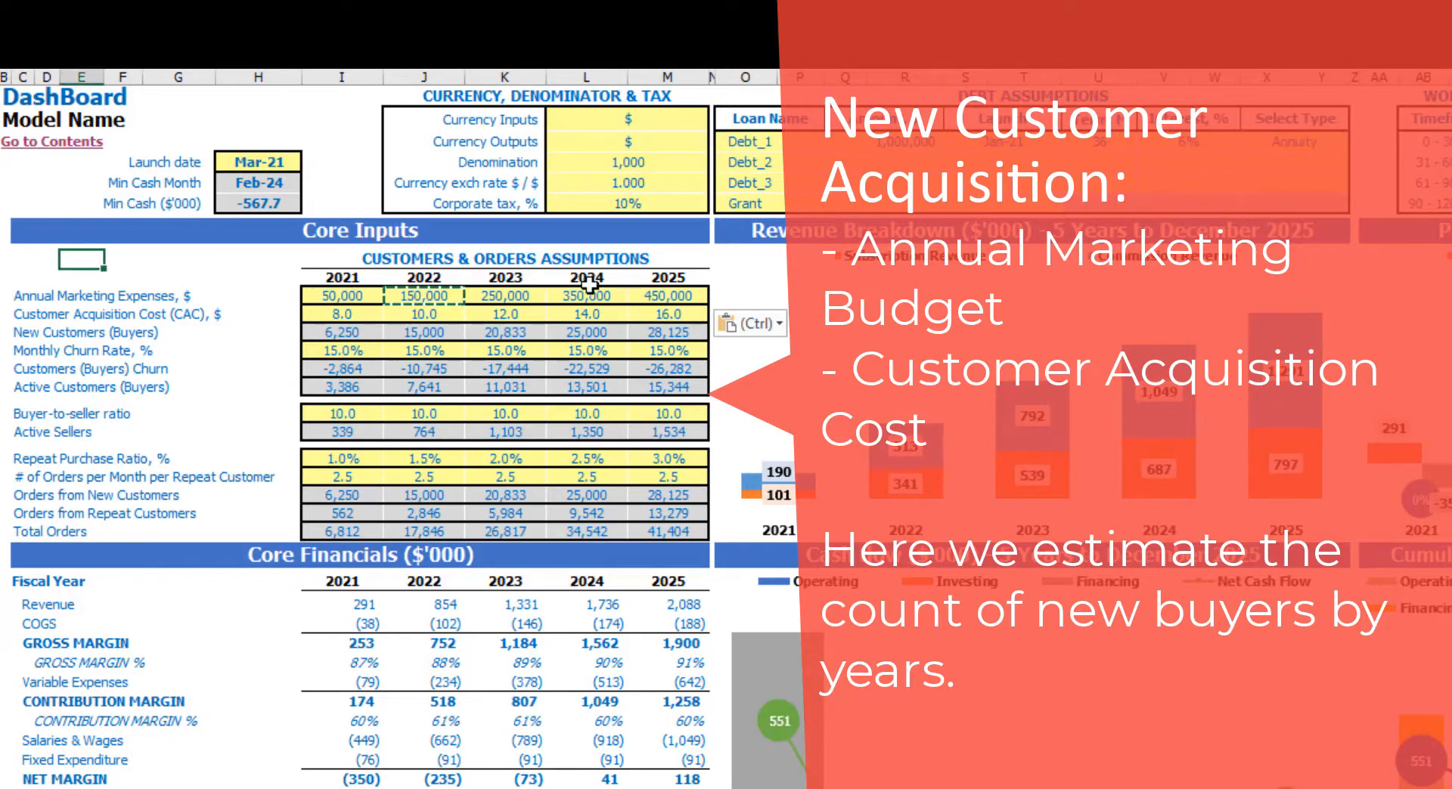
{"action": "left_click", "coordinate": [252, 279]}
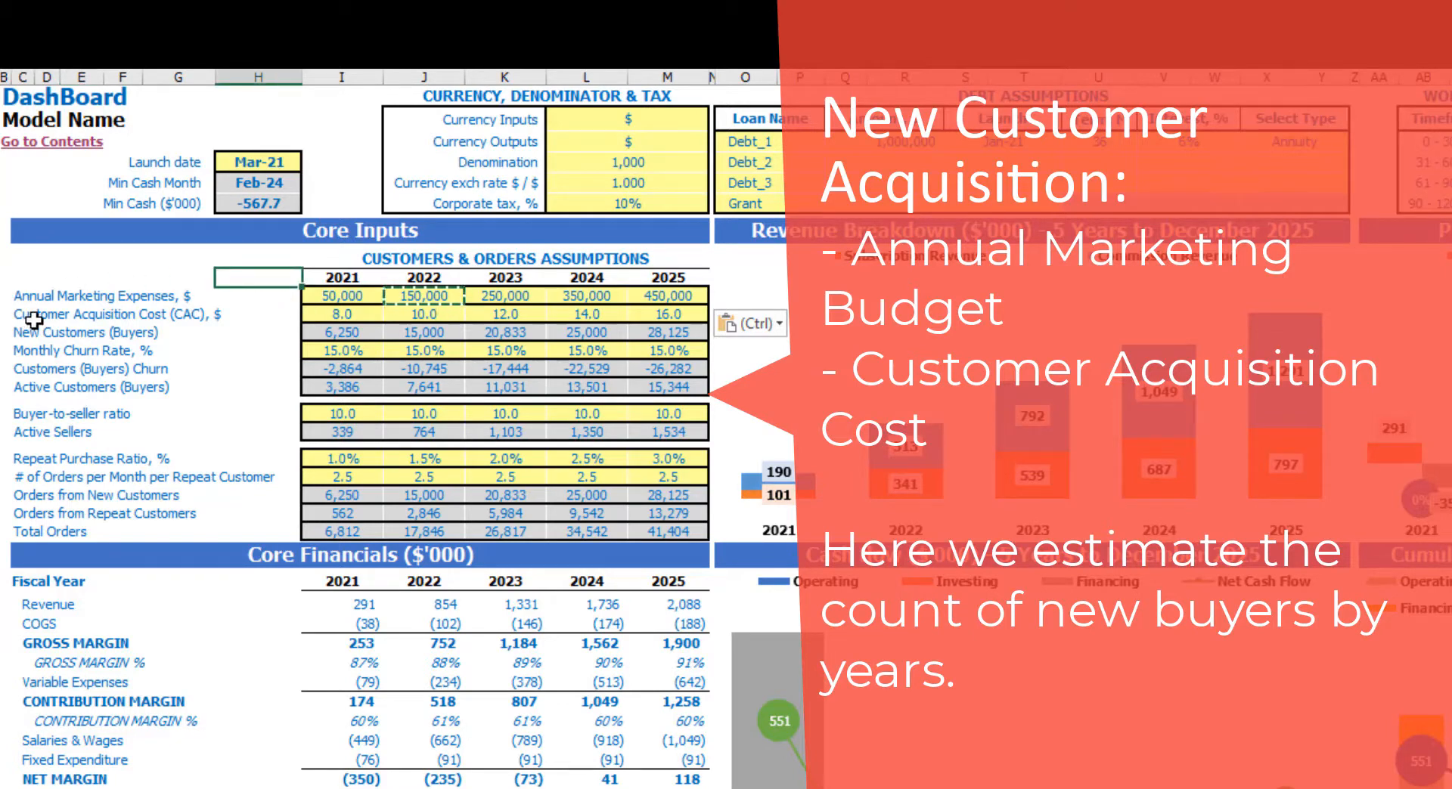
Set the 2021 Customer Acquisition Cost to 10 and enter the formula =I13+1 for 2022.
{"action": "left_click", "coordinate": [363, 316]}
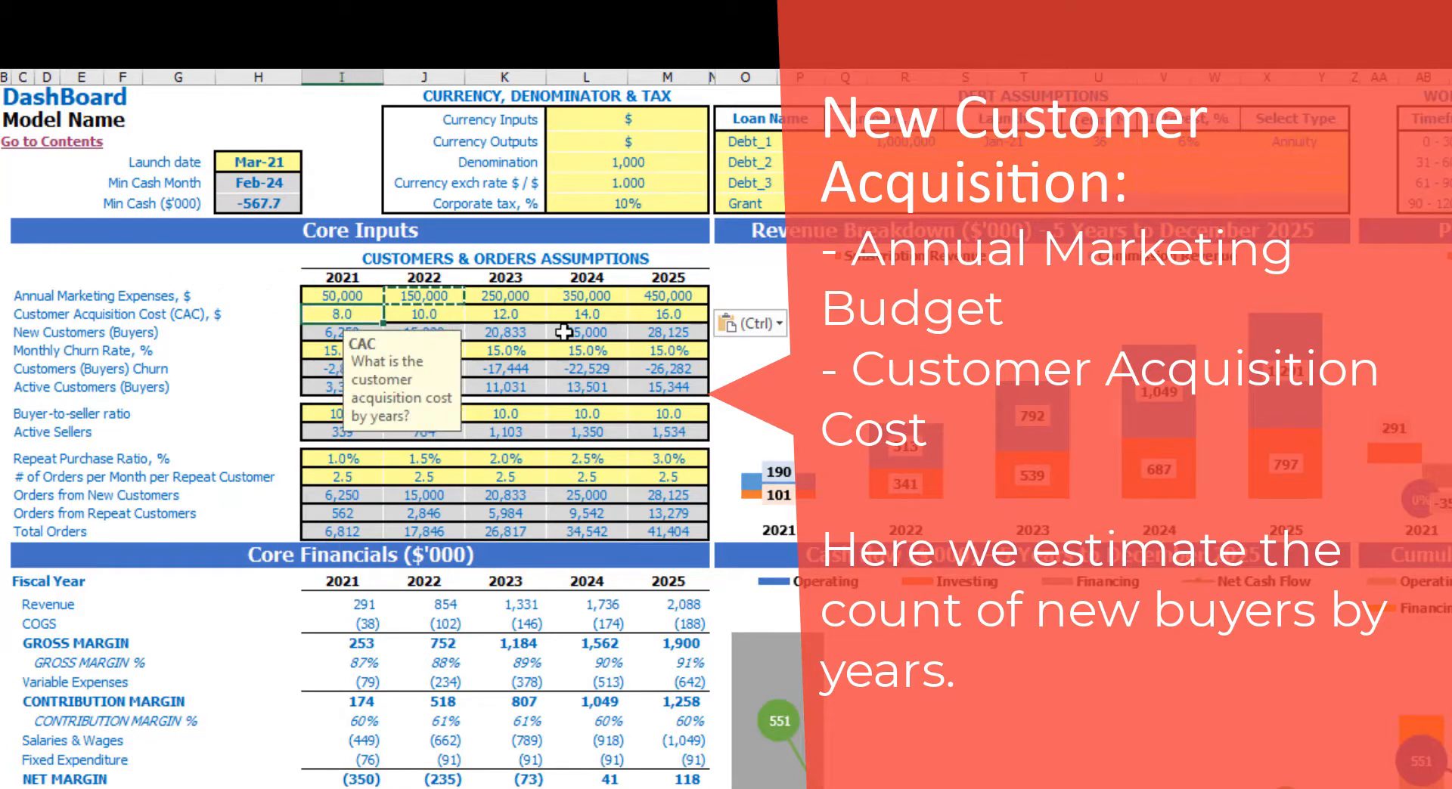
{"action": "type", "text": "10"}
{"action": "key", "text": "Tab"}
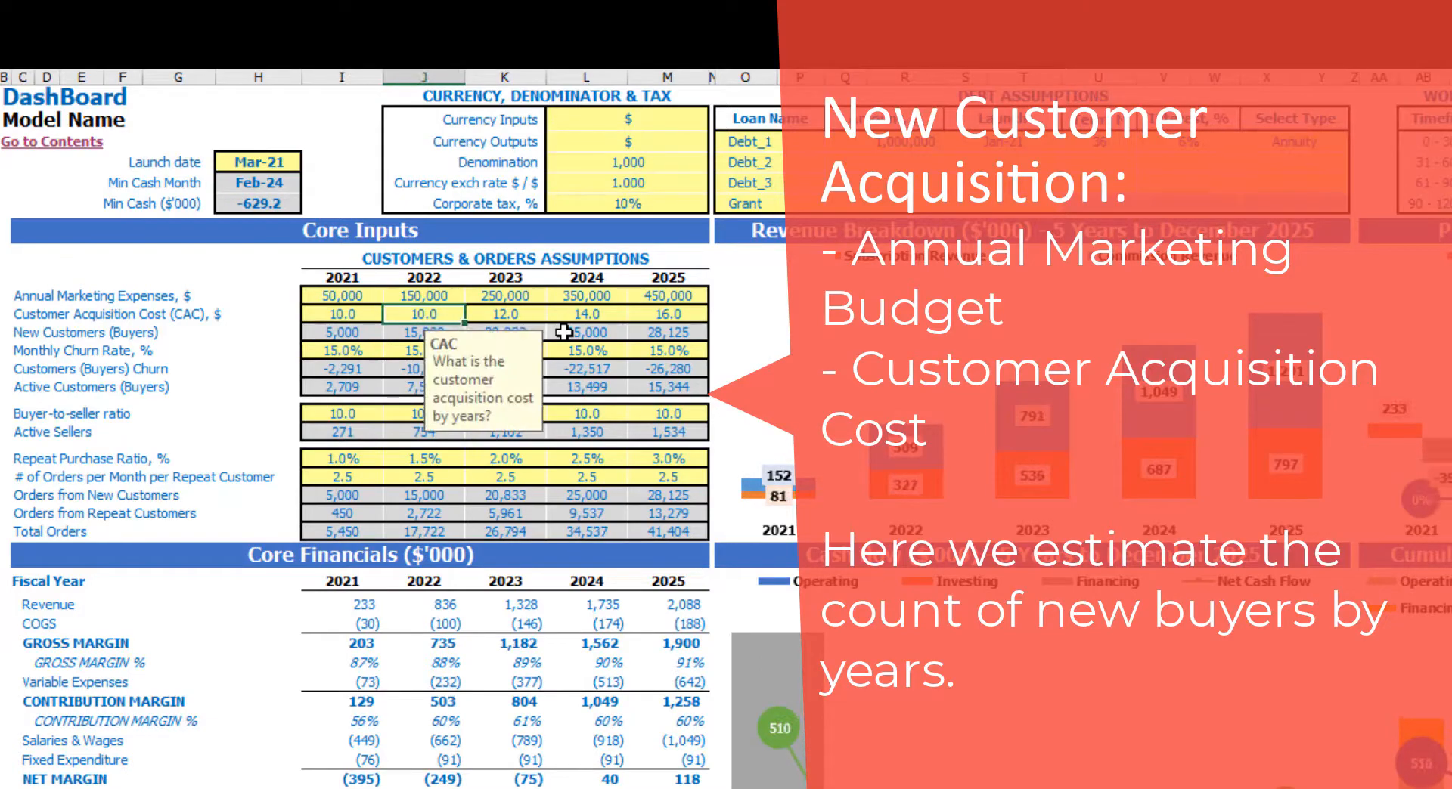
{"action": "type", "text": "=I13+1"}
{"action": "key", "text": "Return"}
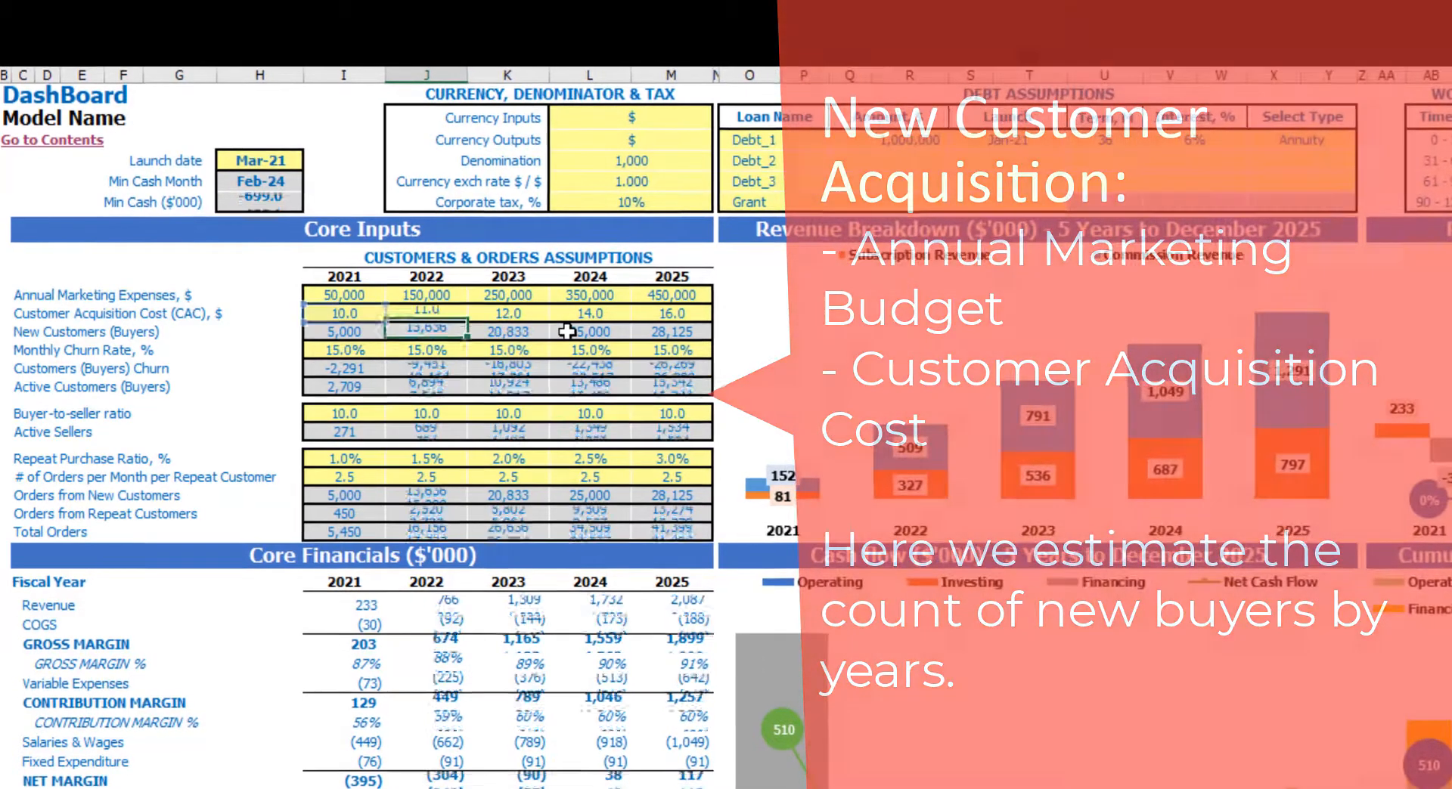
Copy the 2022 Customer Acquisition Cost formula to the years 2023 through 2025.
{"action": "key", "text": "Up"}
{"action": "key", "text": "ctrl+c"}
{"action": "key", "text": "Right"}
{"action": "key", "text": "shift+Right"}
{"action": "key", "text": "shift+Right"}
{"action": "key", "text": "ctrl+v"}
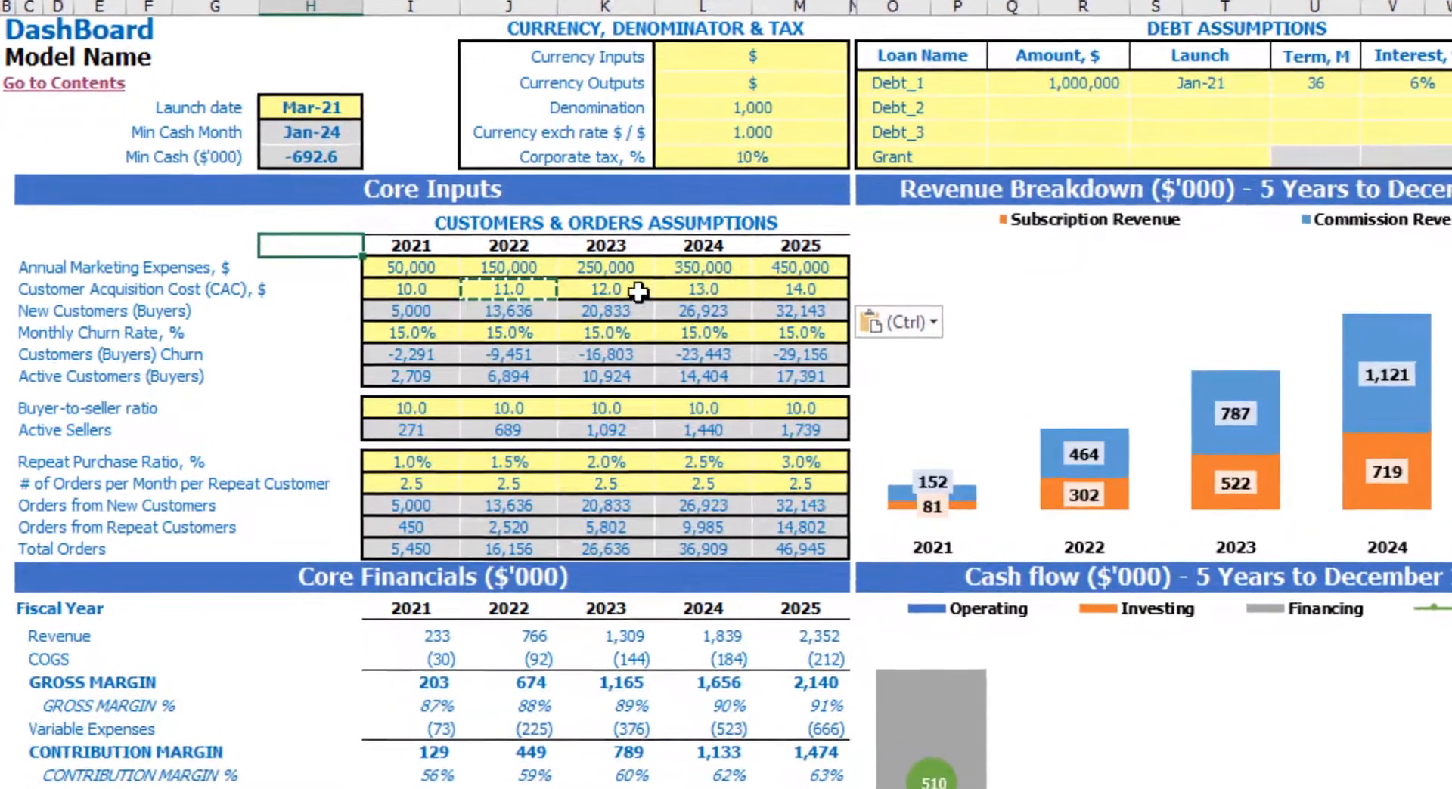
Examine the New Customers (Buyers) figures year by year from 2021 to 2025.
{"action": "left_click", "coordinate": [440, 307]}
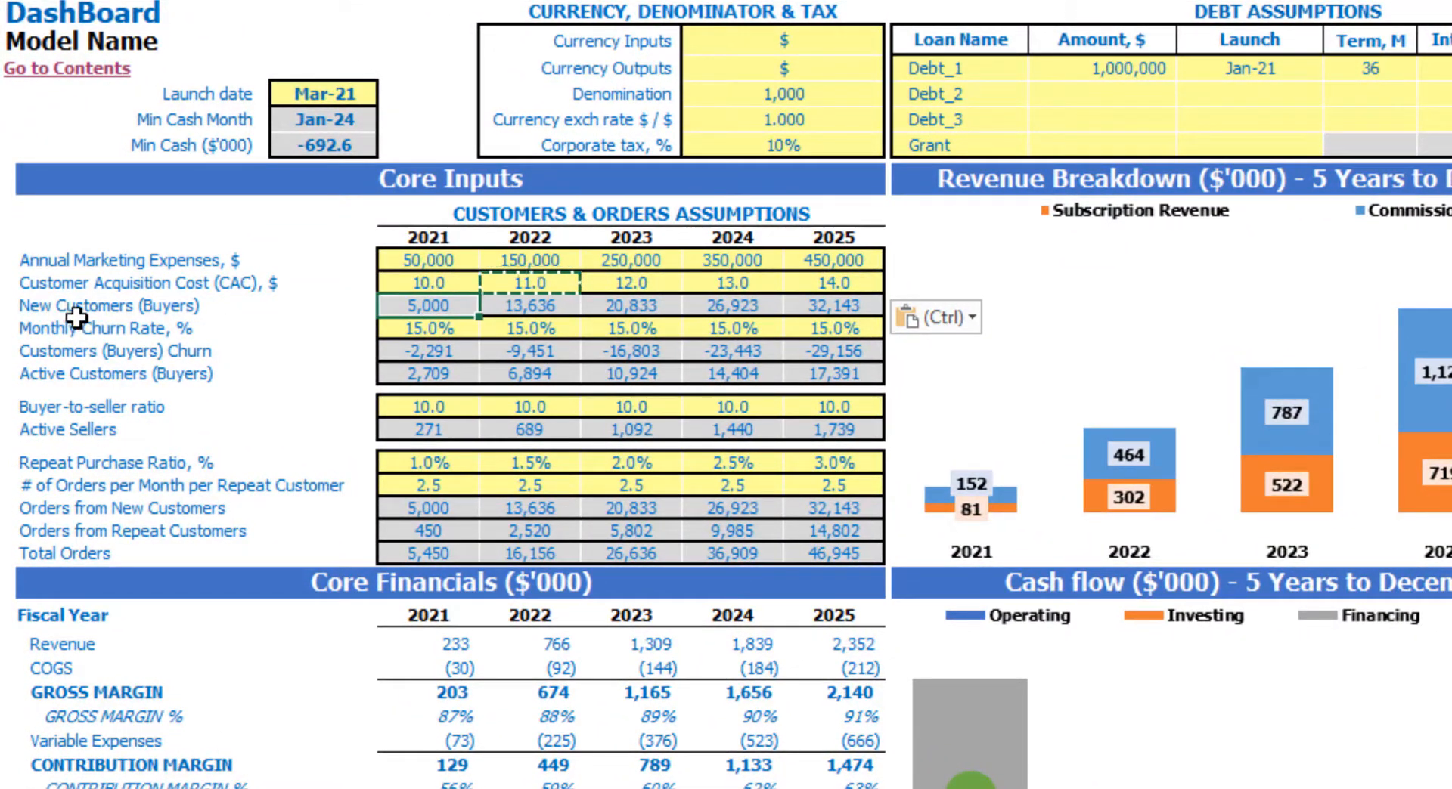
{"action": "key", "text": "Right"}
{"action": "key", "text": "Right"}
{"action": "key", "text": "Right"}
{"action": "key", "text": "Right"}
{"action": "key", "text": "Left"}
{"action": "key", "text": "Left"}
{"action": "key", "text": "Left"}
{"action": "key", "text": "Left"}
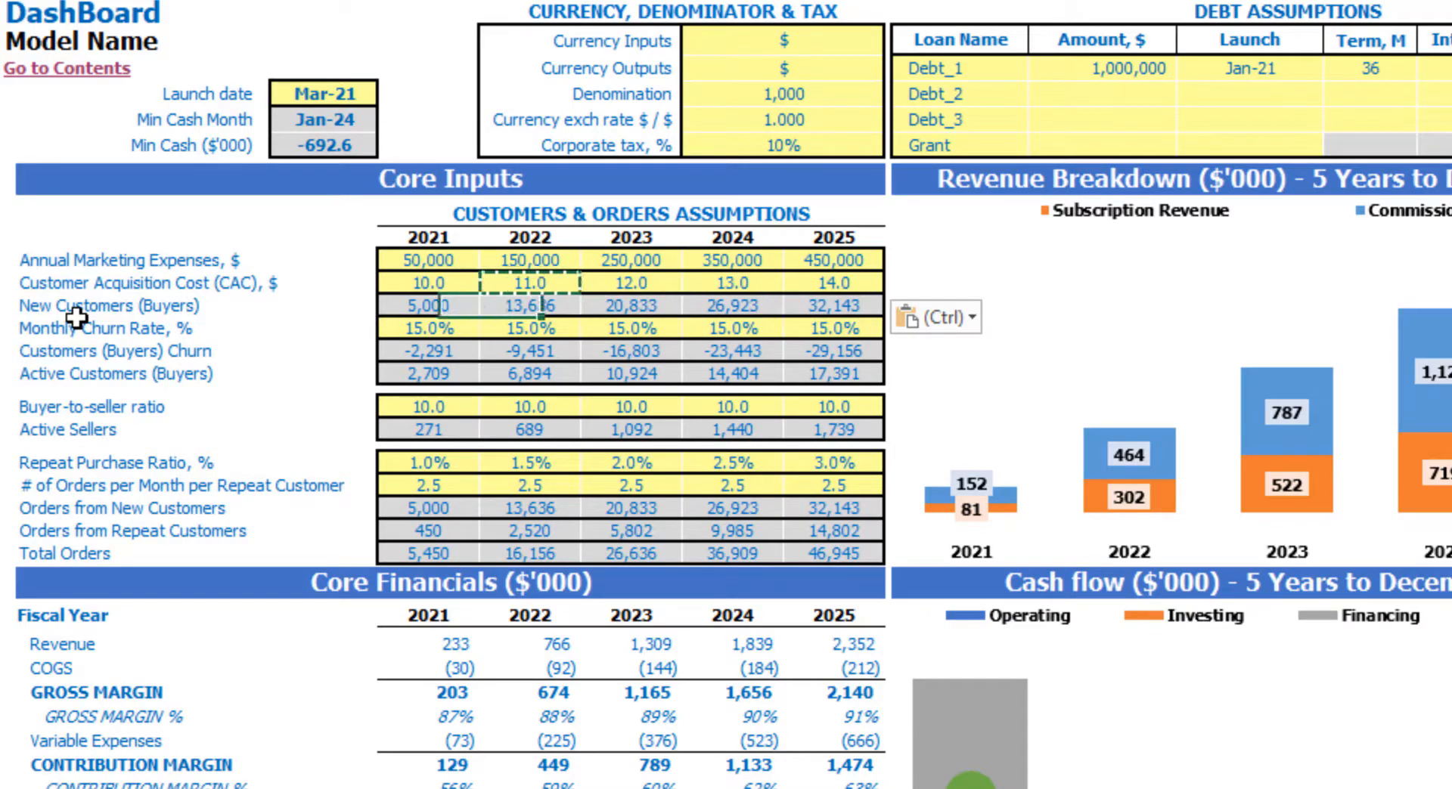
{"action": "key", "text": "Right"}
{"action": "key", "text": "Right"}
{"action": "key", "text": "Right"}
{"action": "key", "text": "Right"}
{"action": "key", "text": "Left"}
{"action": "key", "text": "Left"}
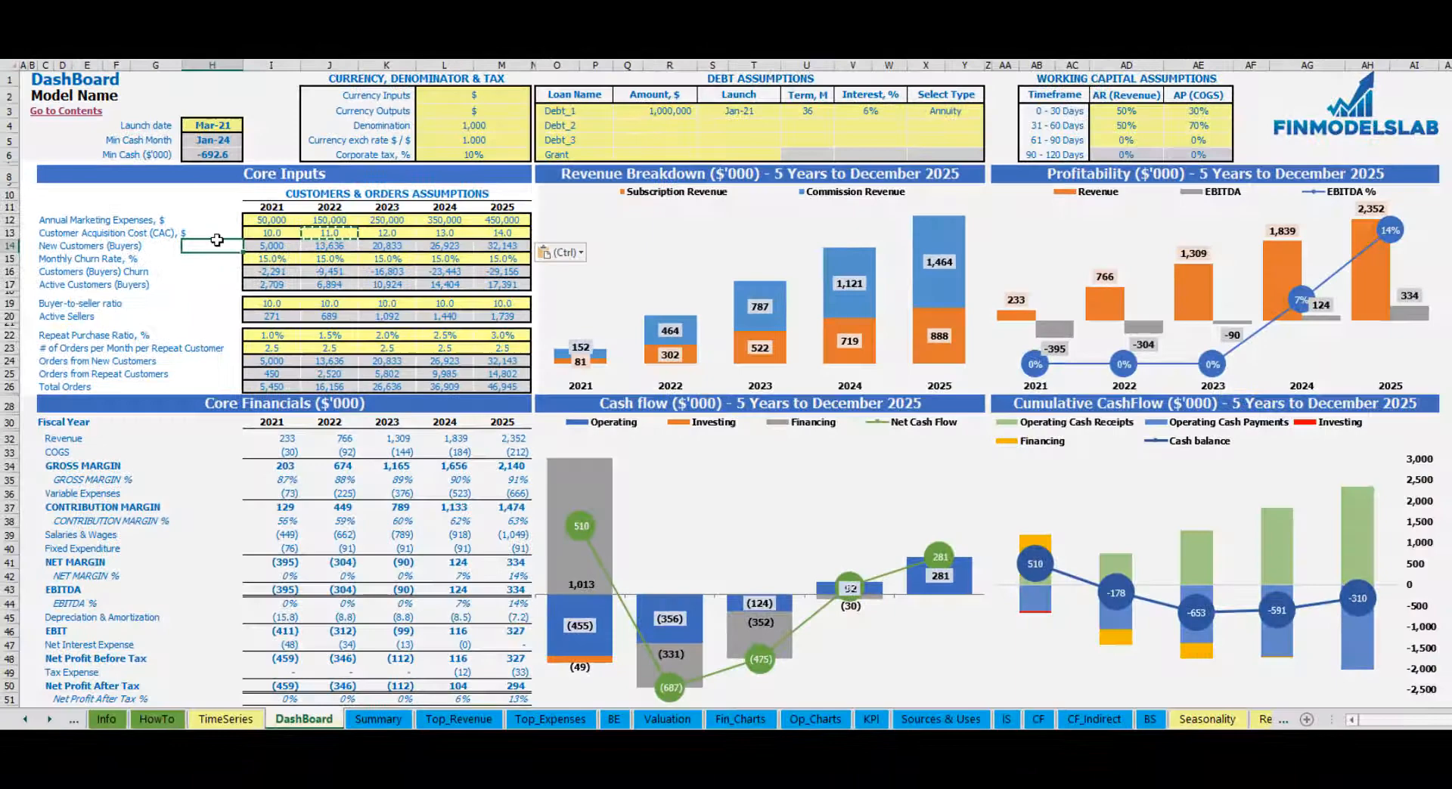
{"action": "left_click", "coordinate": [326, 262]}
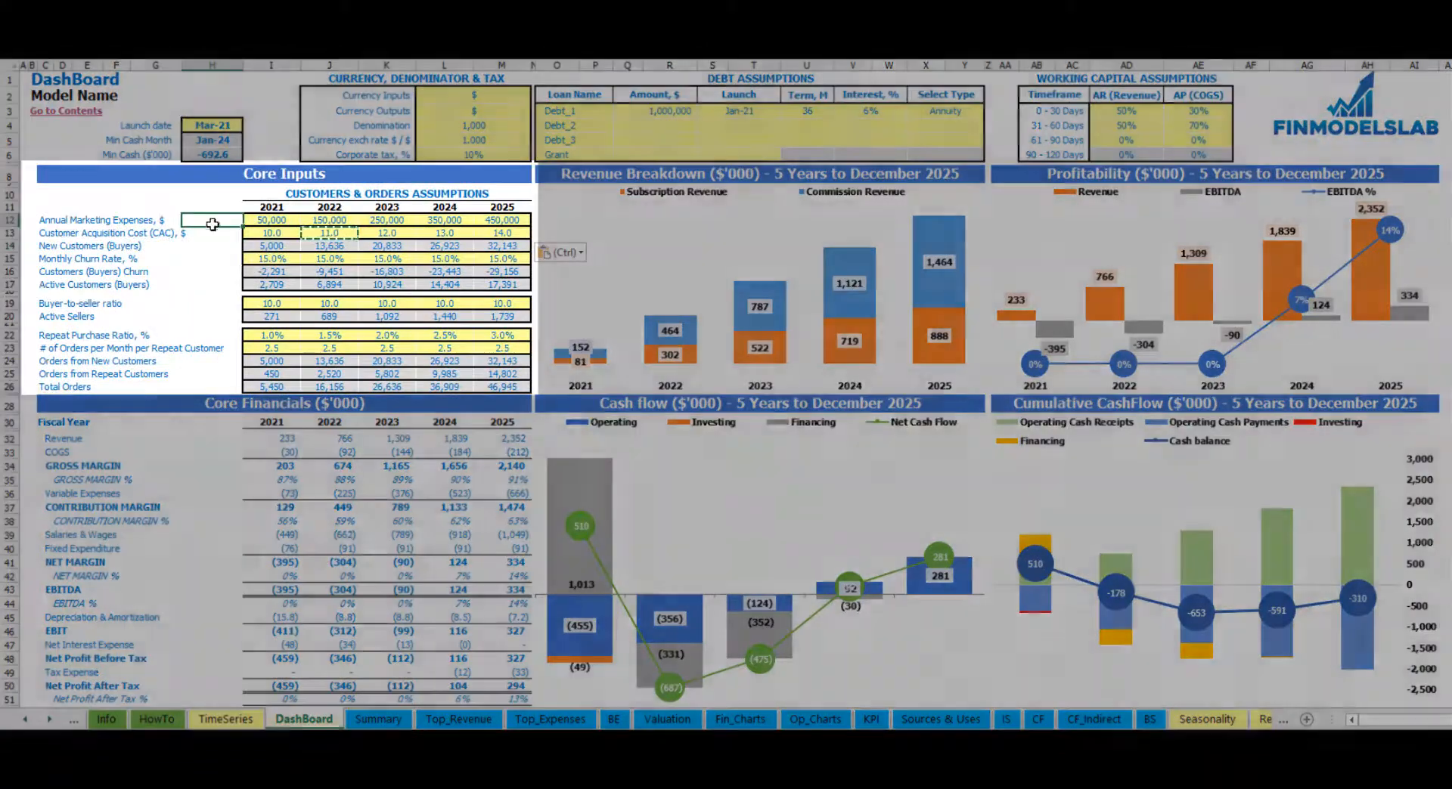
Try a Monthly Churn Rate of 3% for 2021.
{"action": "left_click", "coordinate": [71, 260]}
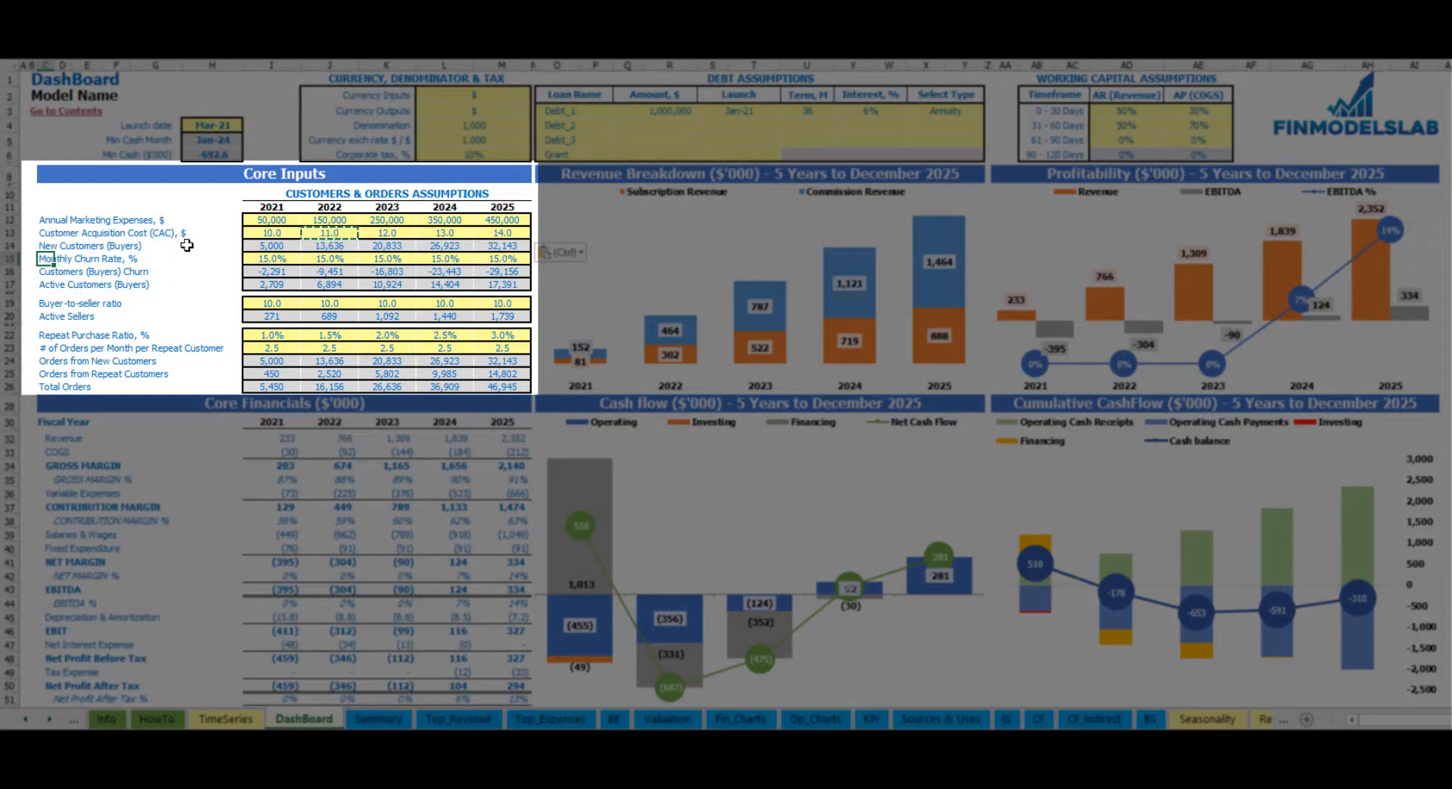
{"action": "left_click", "coordinate": [187, 246]}
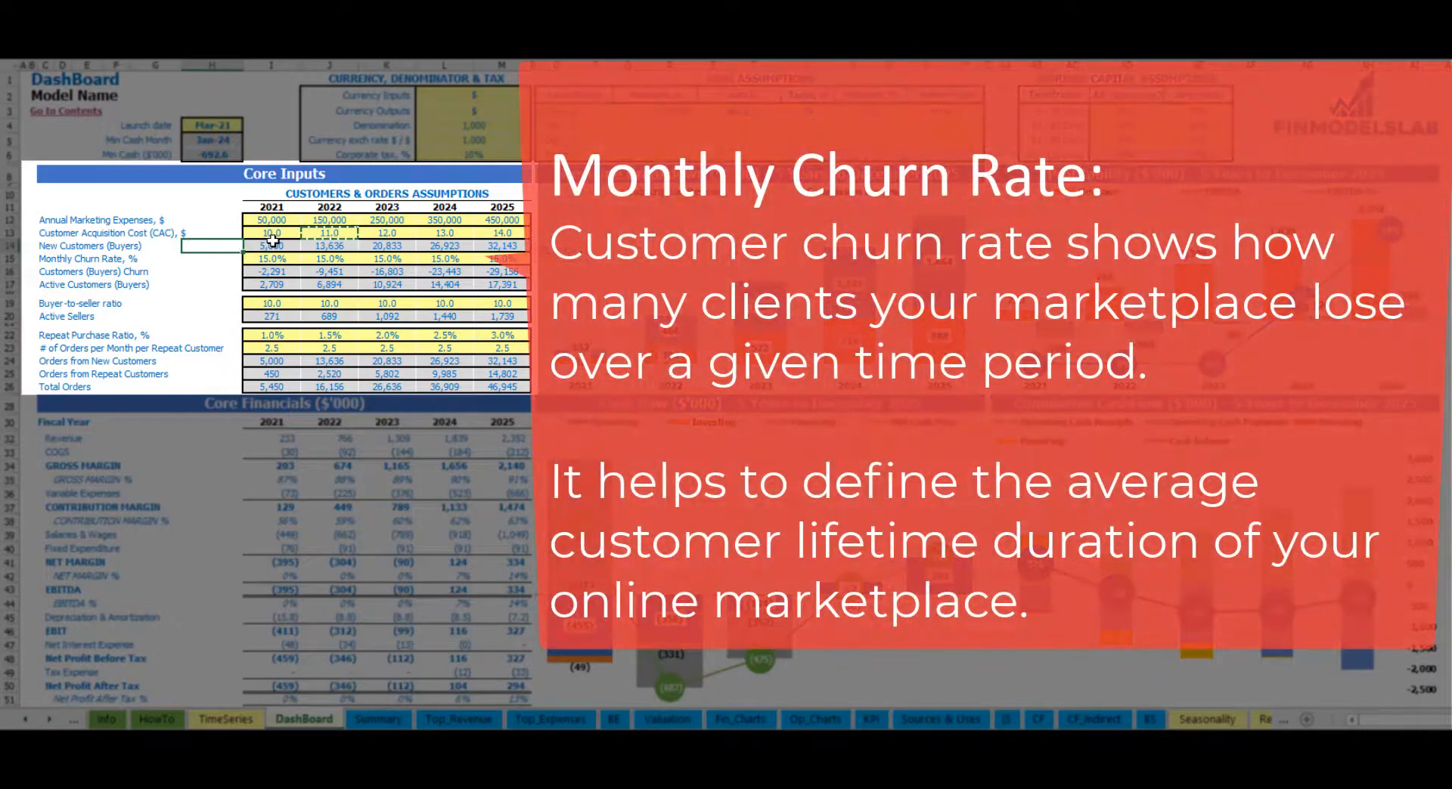
{"action": "left_click", "coordinate": [263, 257]}
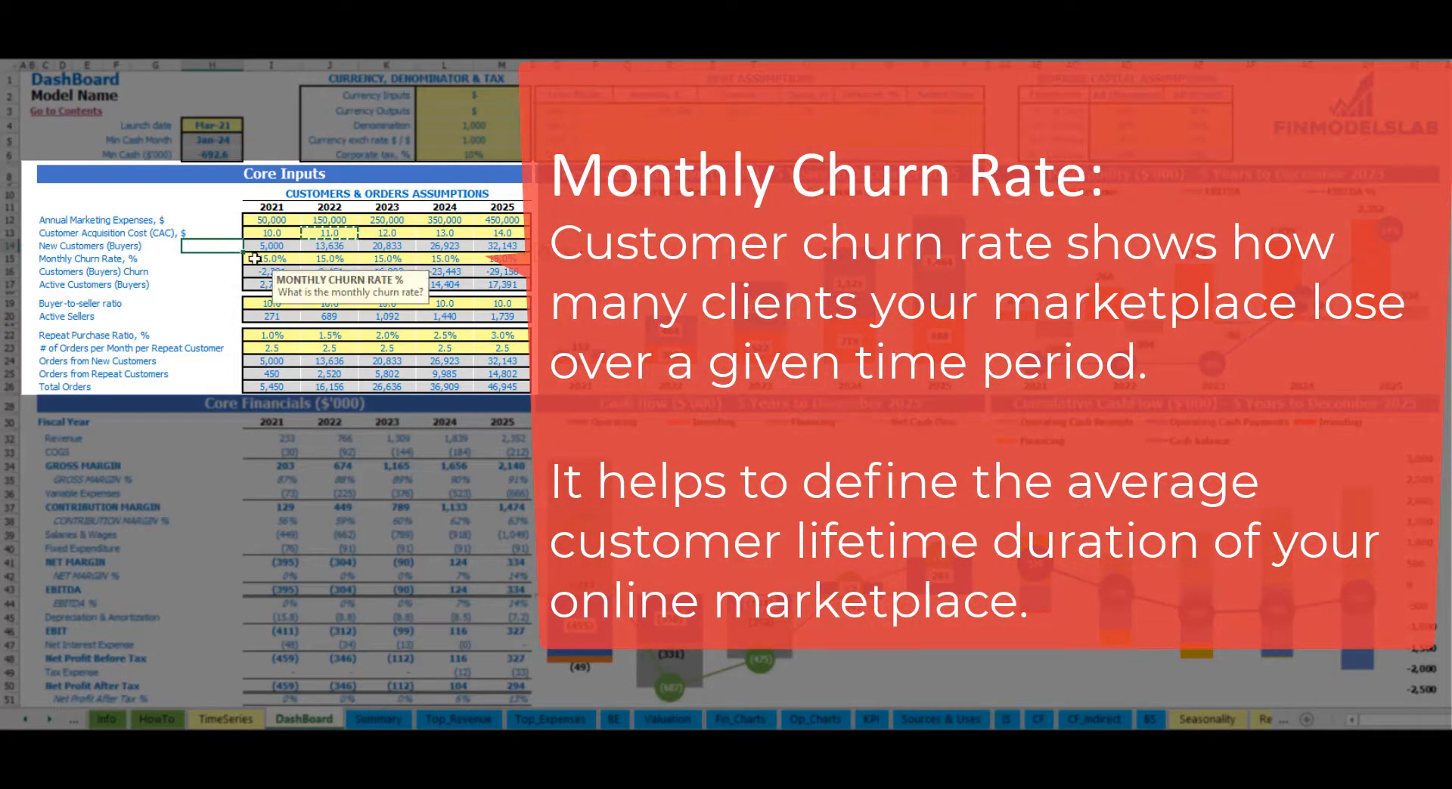
{"action": "left_click", "coordinate": [311, 261]}
{"action": "left_click", "coordinate": [285, 264]}
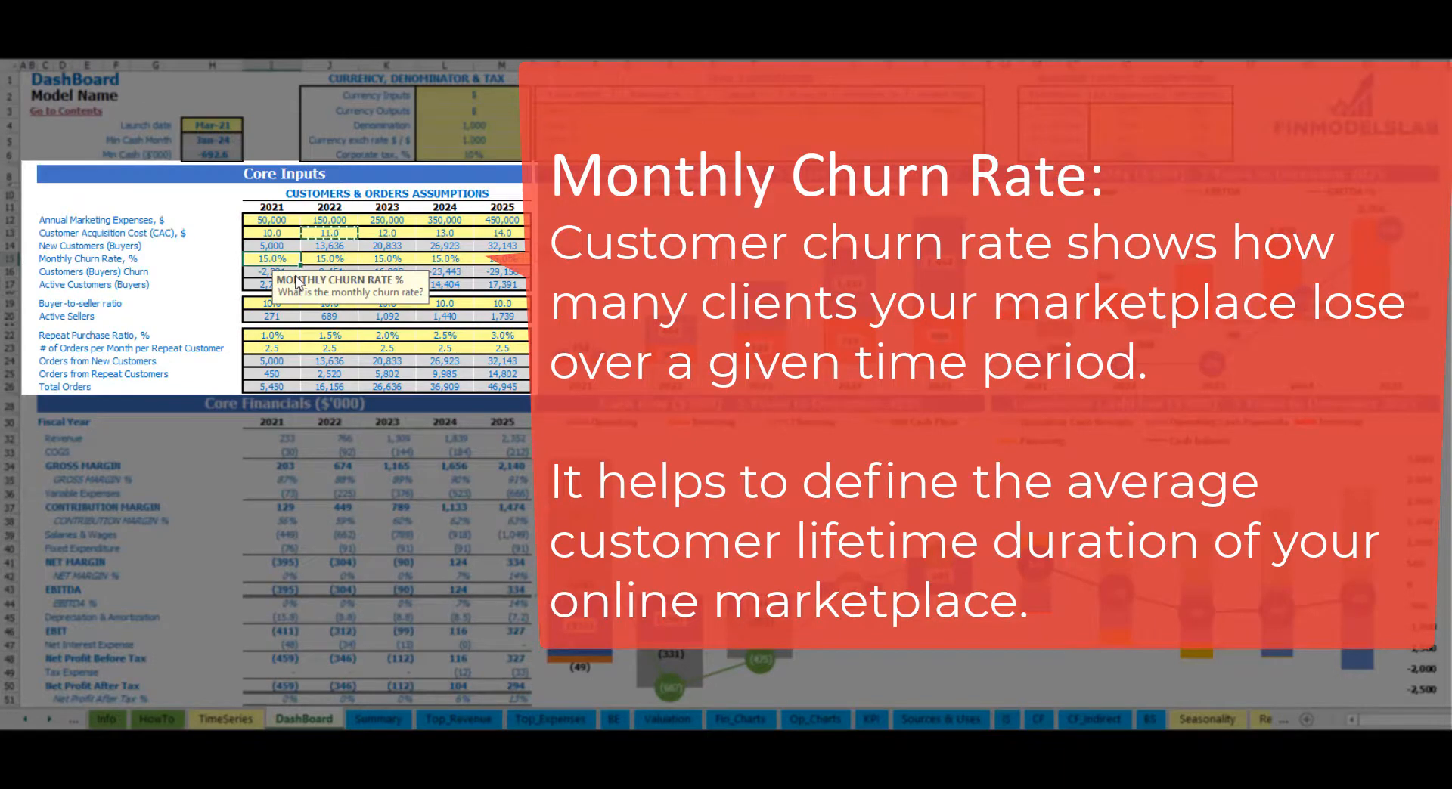
{"action": "key", "text": "Right"}
{"action": "key", "text": "Left"}
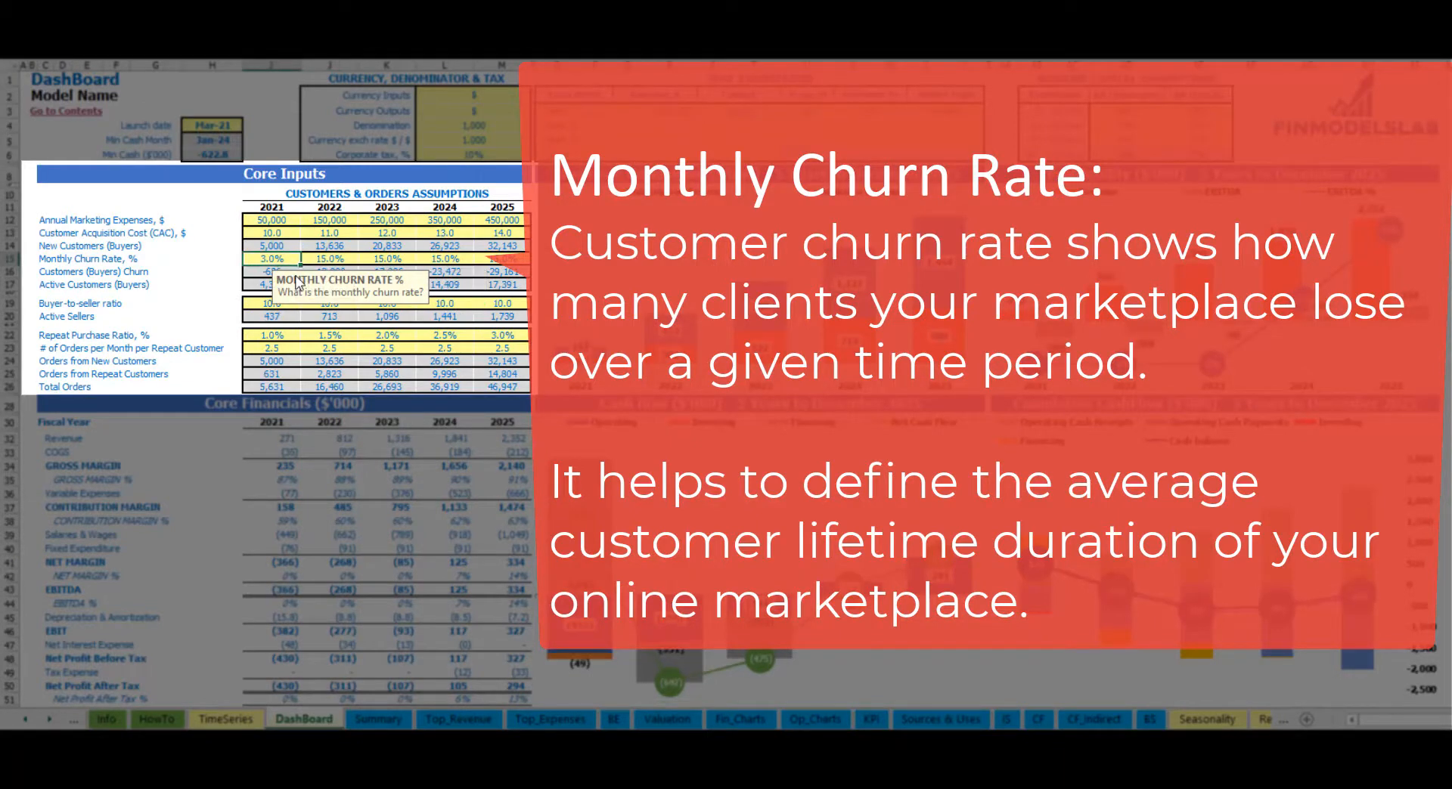
Set the 2021 Monthly Churn Rate to 25% and copy it to the years 2022 through 2025.
{"action": "type", "text": "25"}
{"action": "key", "text": "Return"}
{"action": "key", "text": "Up"}
{"action": "key", "text": "ctrl+c"}
{"action": "key", "text": "Right"}
{"action": "key", "text": "shift+Right"}
{"action": "key", "text": "shift+Right"}
{"action": "key", "text": "shift+Right"}
{"action": "key", "text": "ctrl+v"}
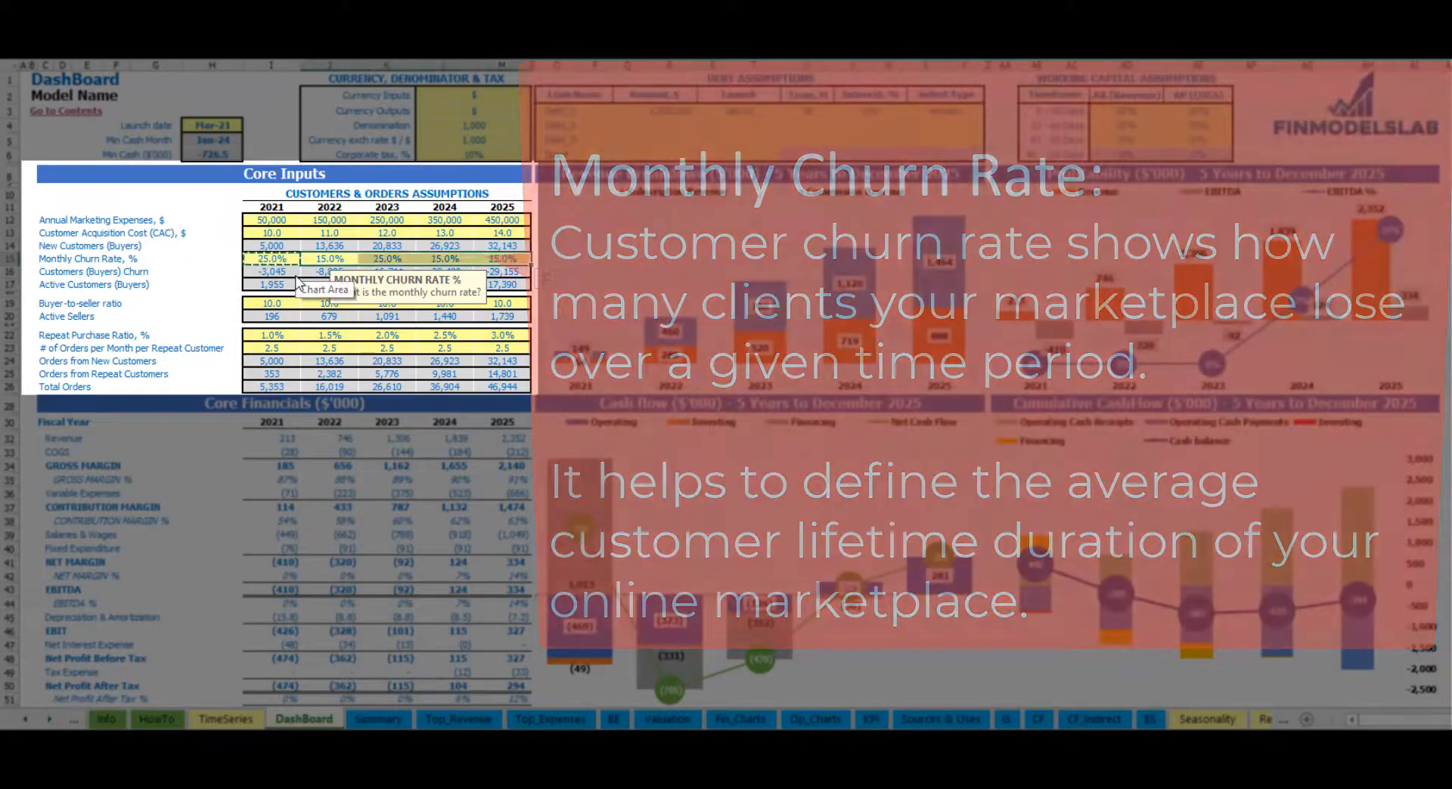
{"action": "key", "text": "Escape"}
{"action": "left_click", "coordinate": [223, 245]}
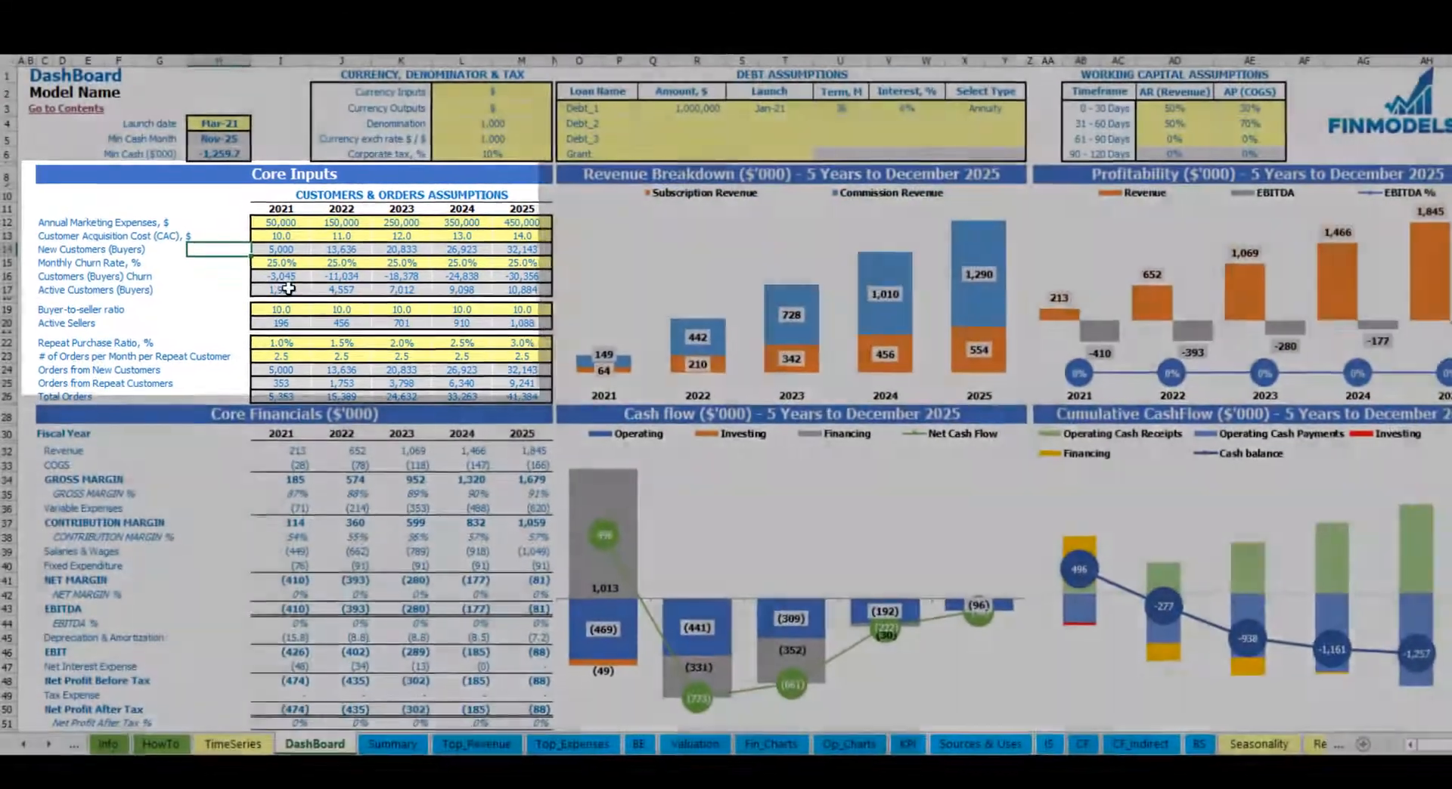
Examine the Customers (Buyers) Churn and Active Customers (Buyers) rows across the years 2021 to 2025.
{"action": "left_click", "coordinate": [285, 278]}
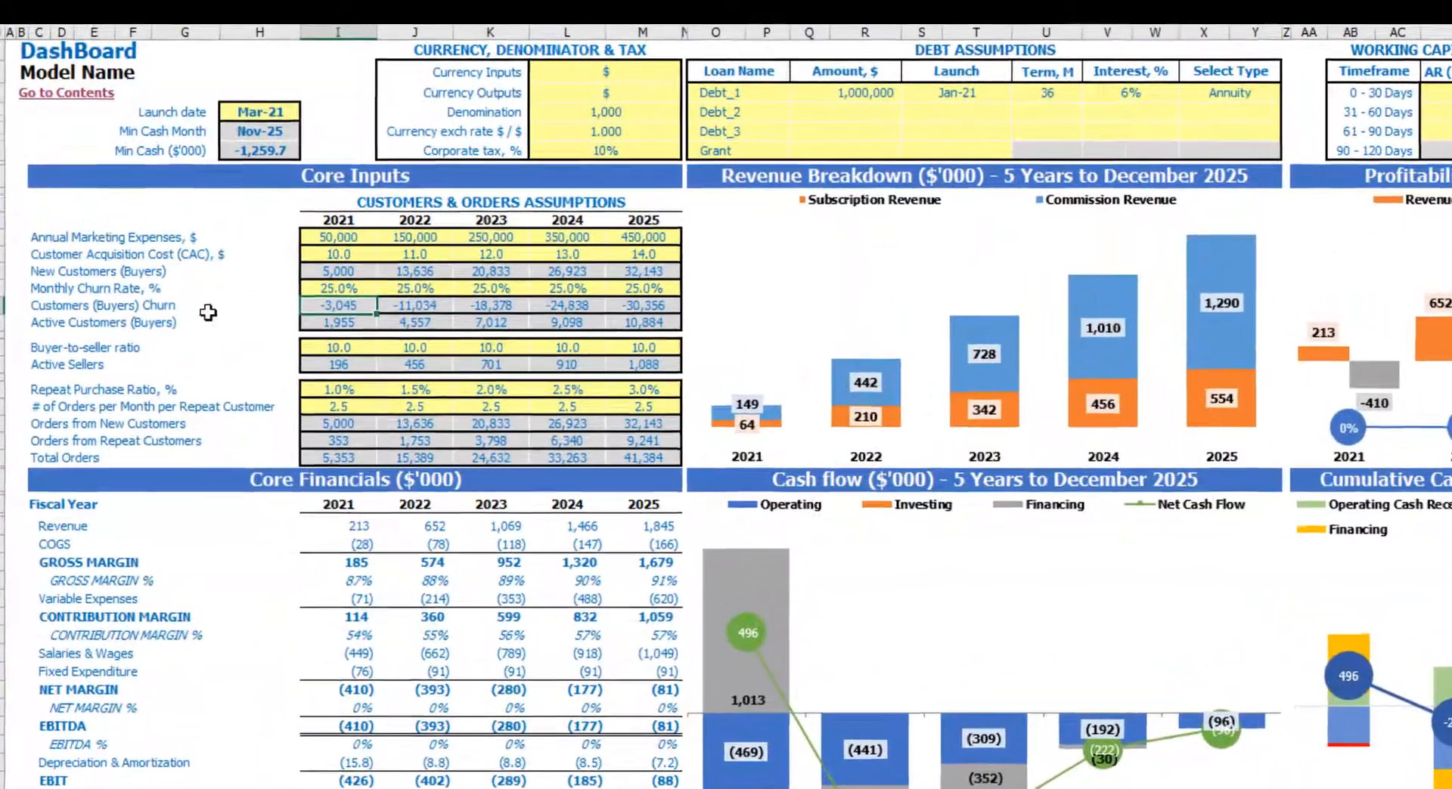
{"action": "left_click", "coordinate": [415, 305]}
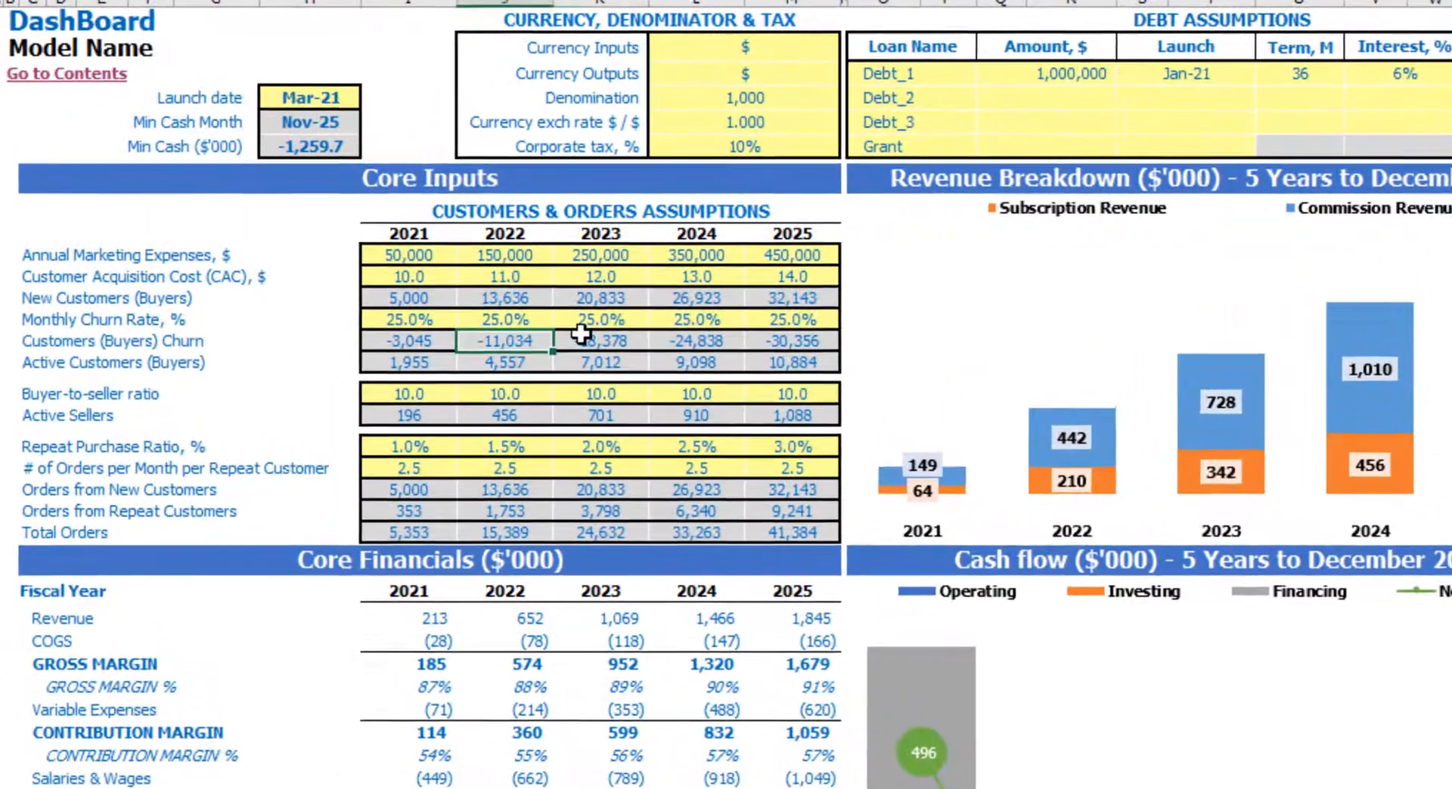
{"action": "left_click", "coordinate": [791, 341]}
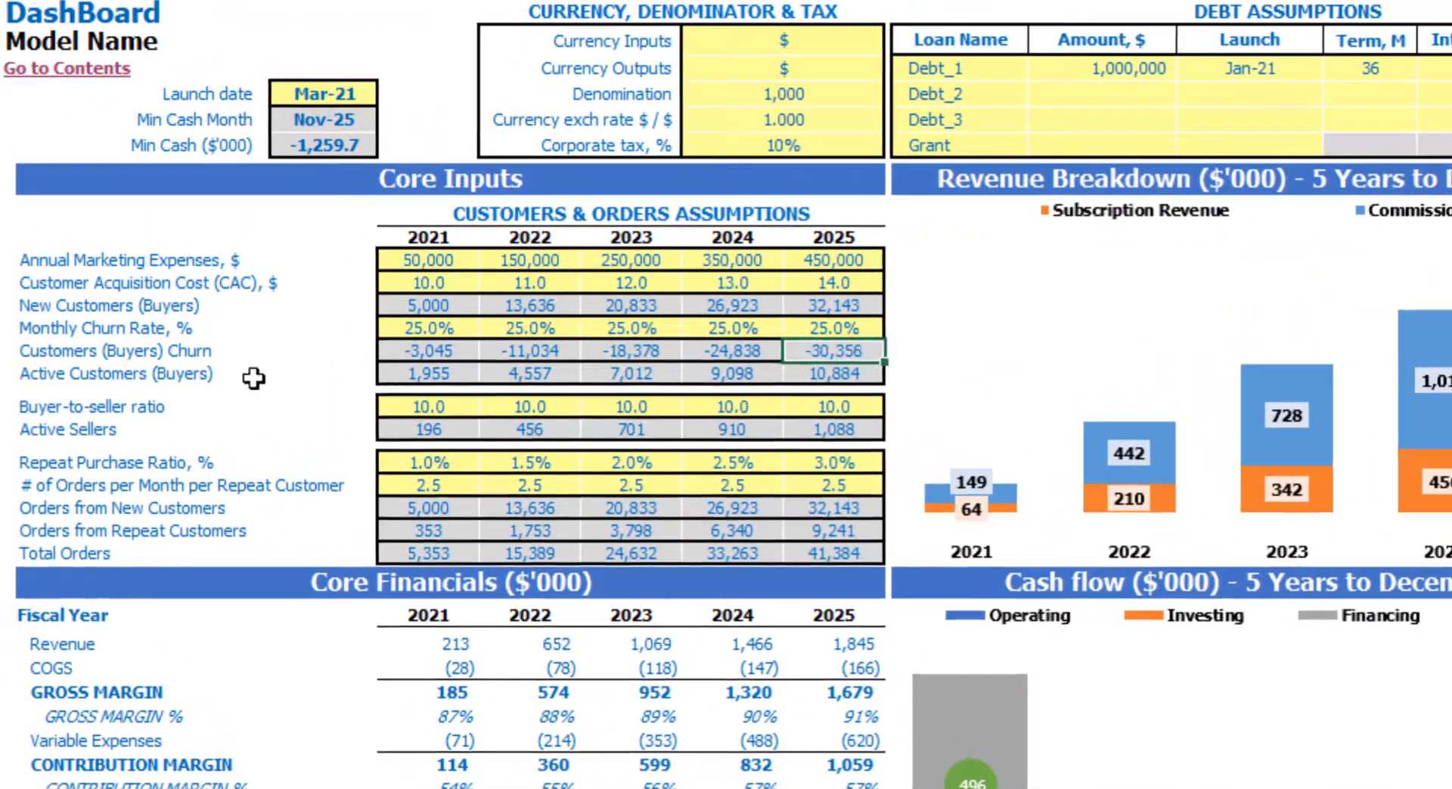
{"action": "left_click_drag", "start_coordinate": [34, 373], "coordinate": [813, 379]}
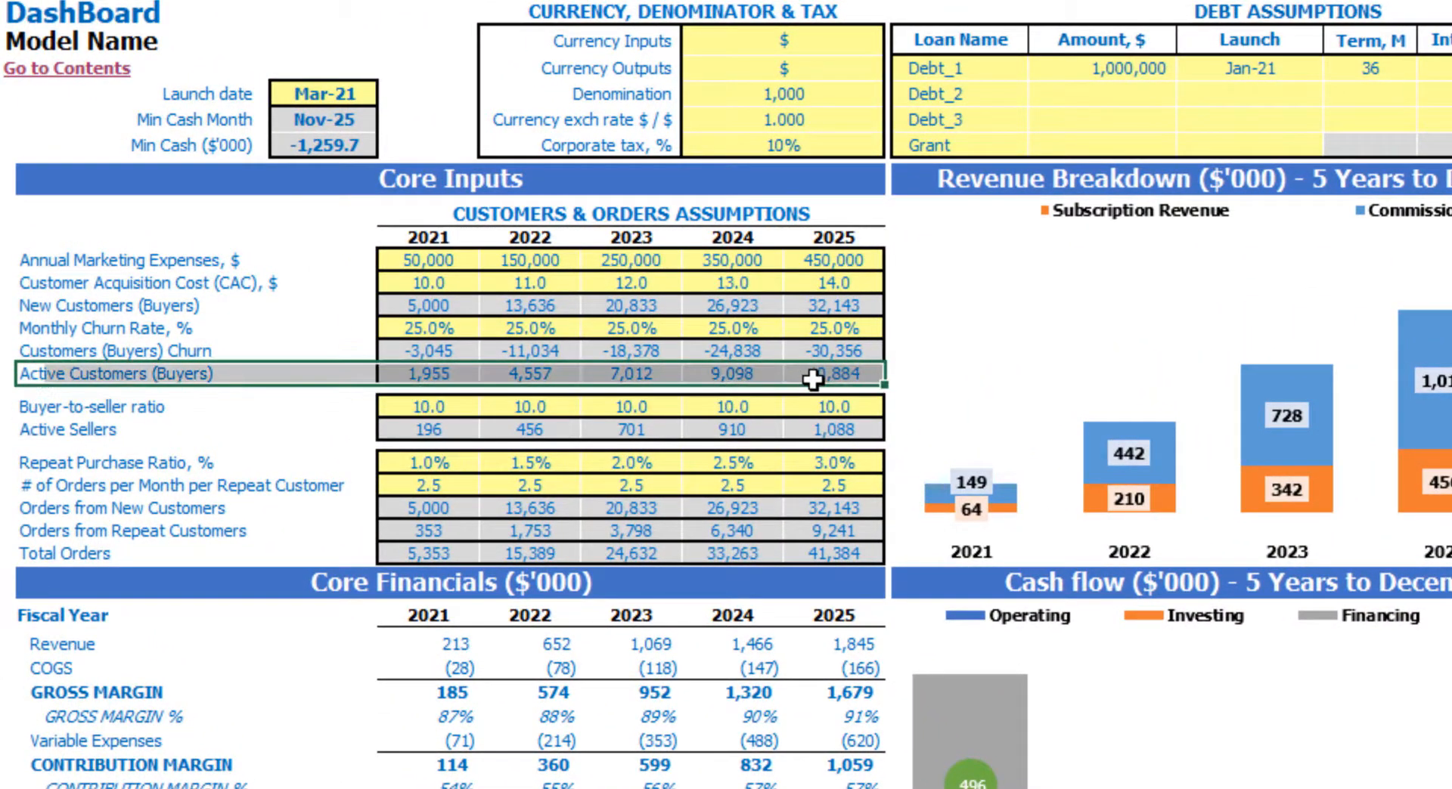
{"action": "left_click", "coordinate": [266, 301]}
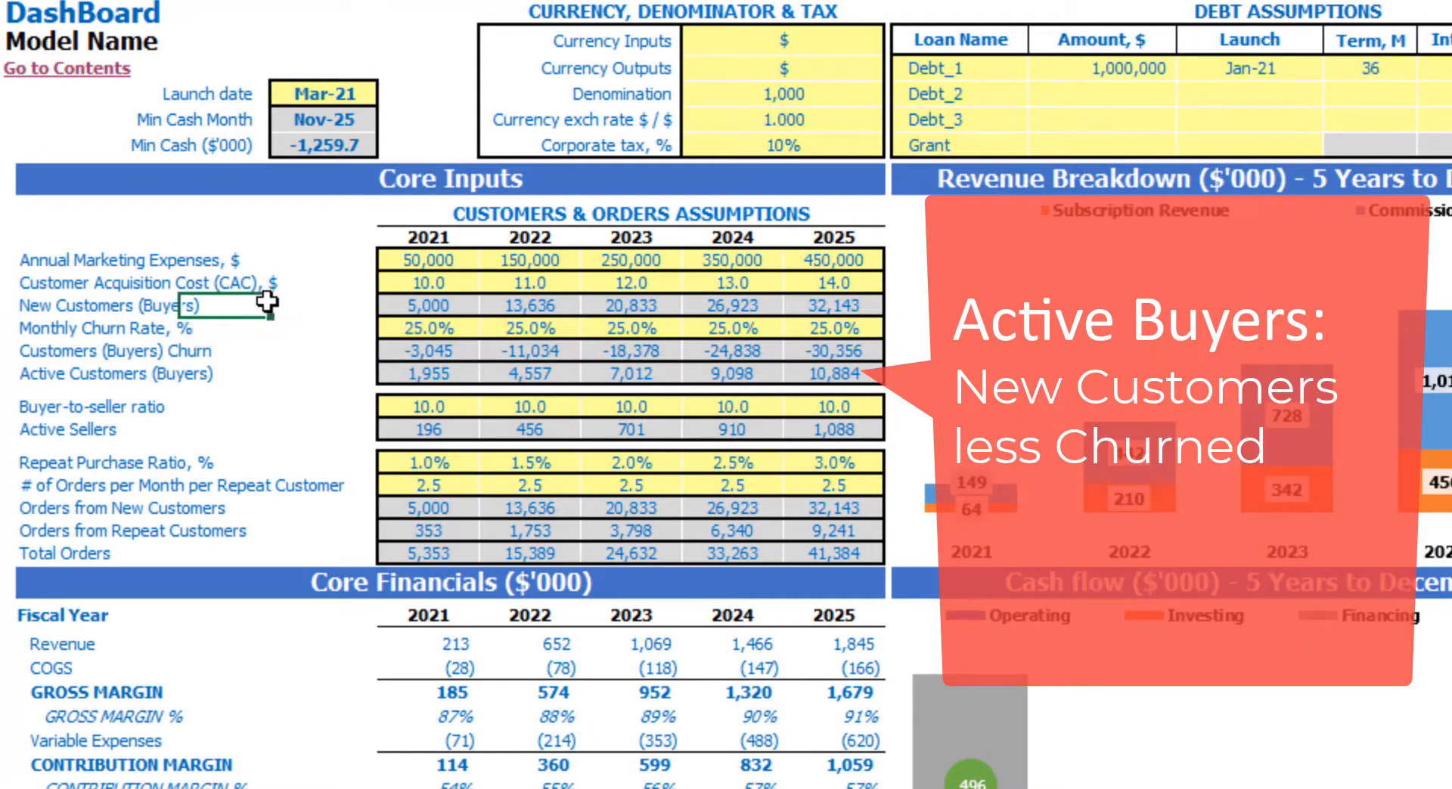
{"action": "left_click", "coordinate": [418, 371]}
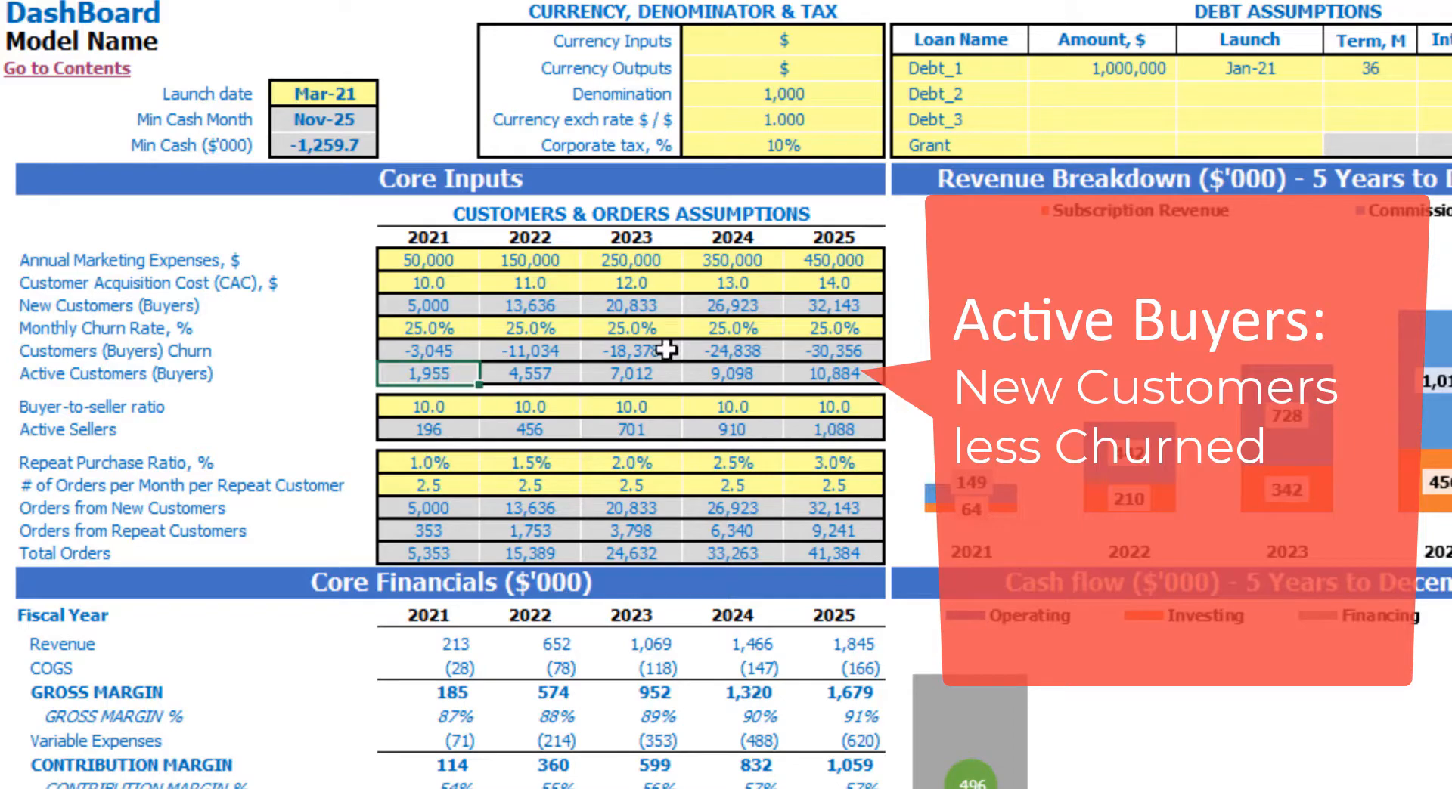
{"action": "left_click", "coordinate": [815, 373]}
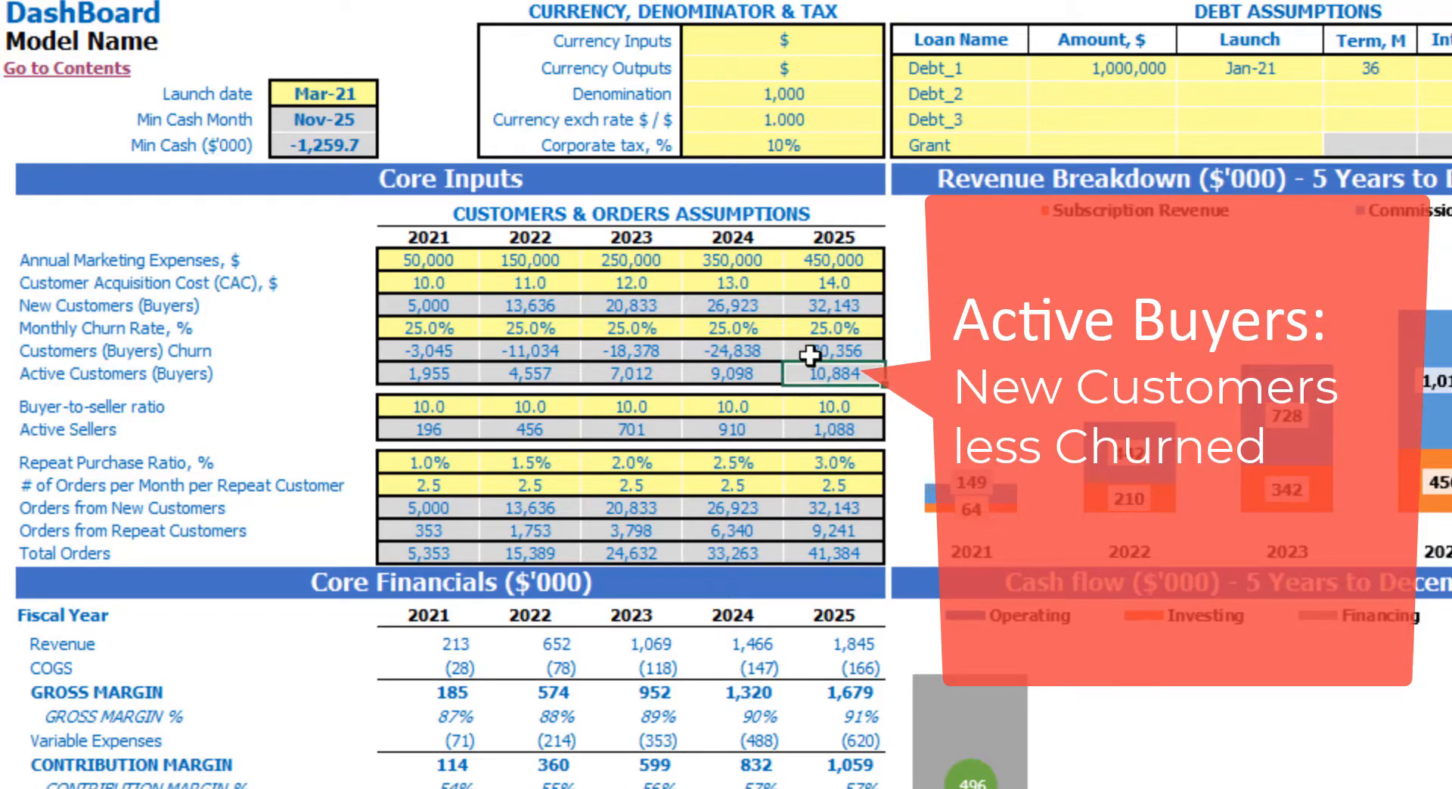
Examine the Buyer-to-seller ratio, Active Sellers and Repeat Purchase Ratio rows and their input notes.
{"action": "left_click", "coordinate": [306, 268]}
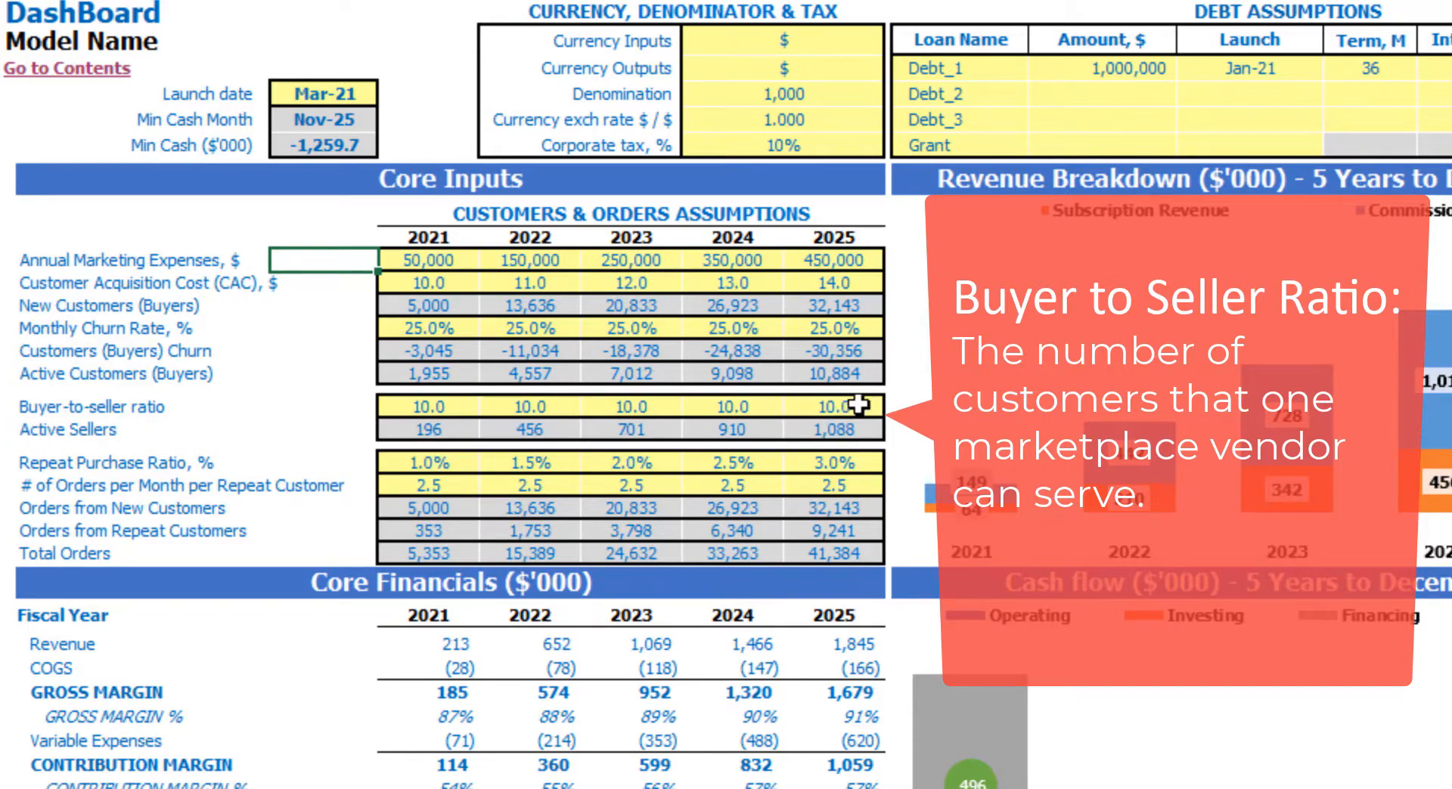
{"action": "left_click", "coordinate": [442, 408]}
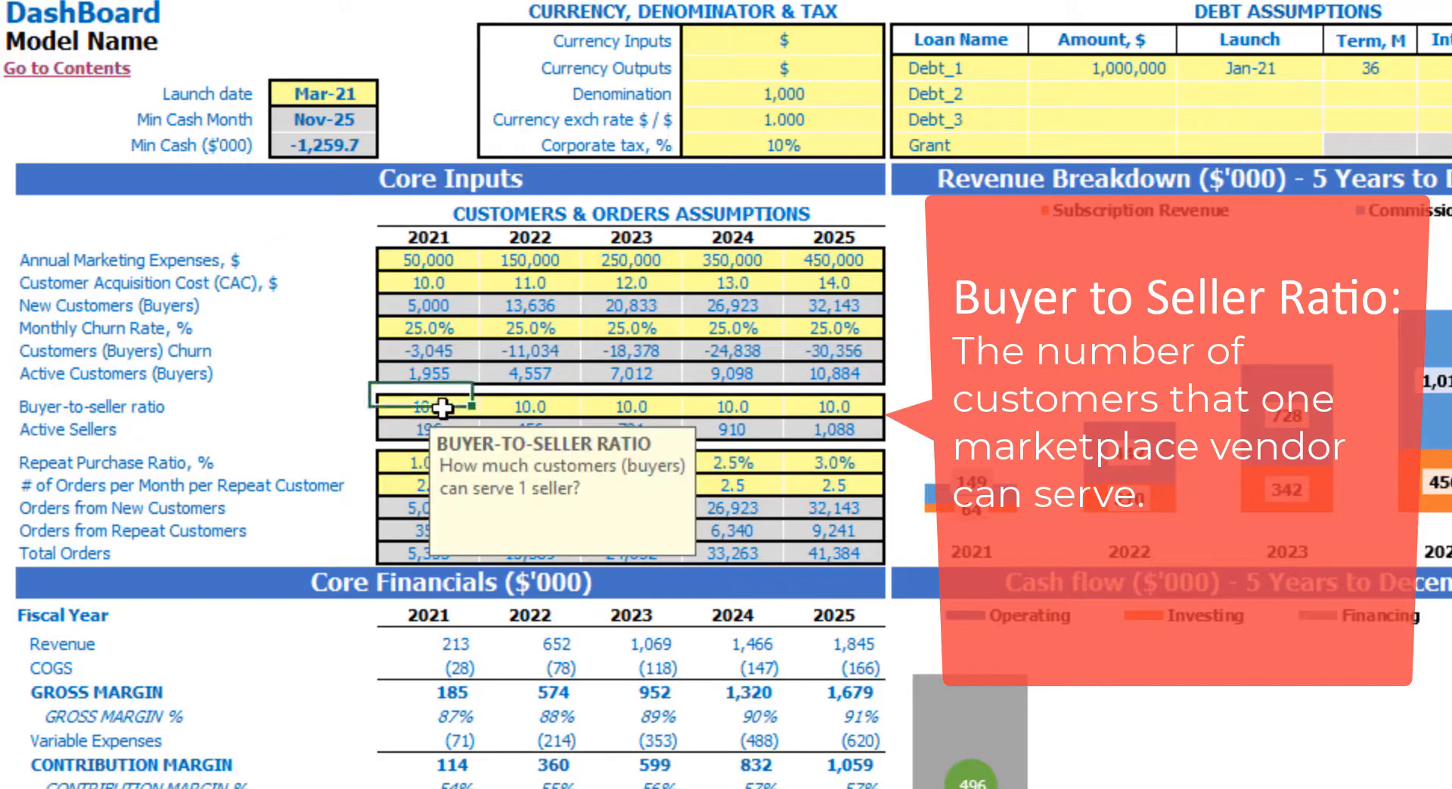
{"action": "left_click", "coordinate": [833, 429]}
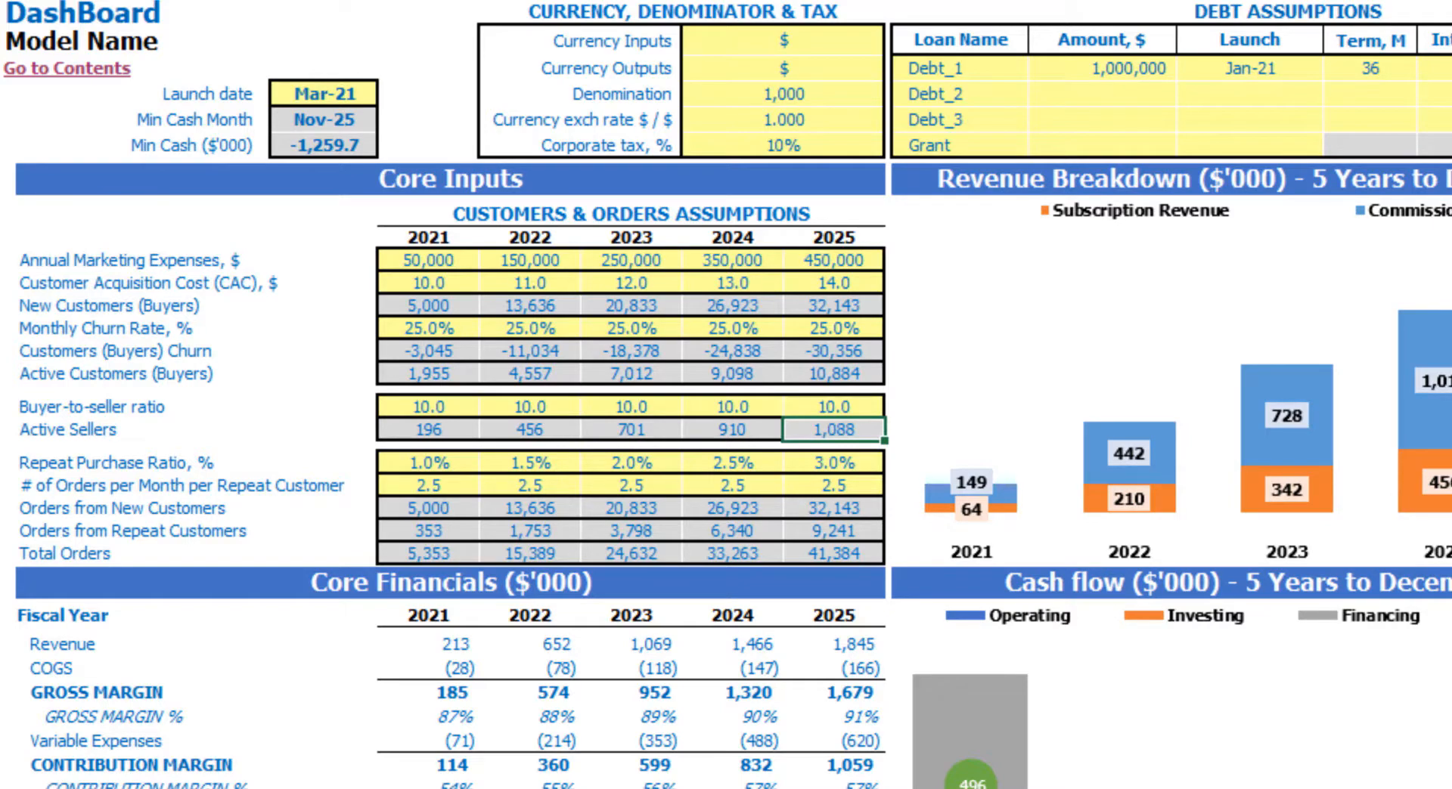
{"action": "left_click", "coordinate": [110, 432]}
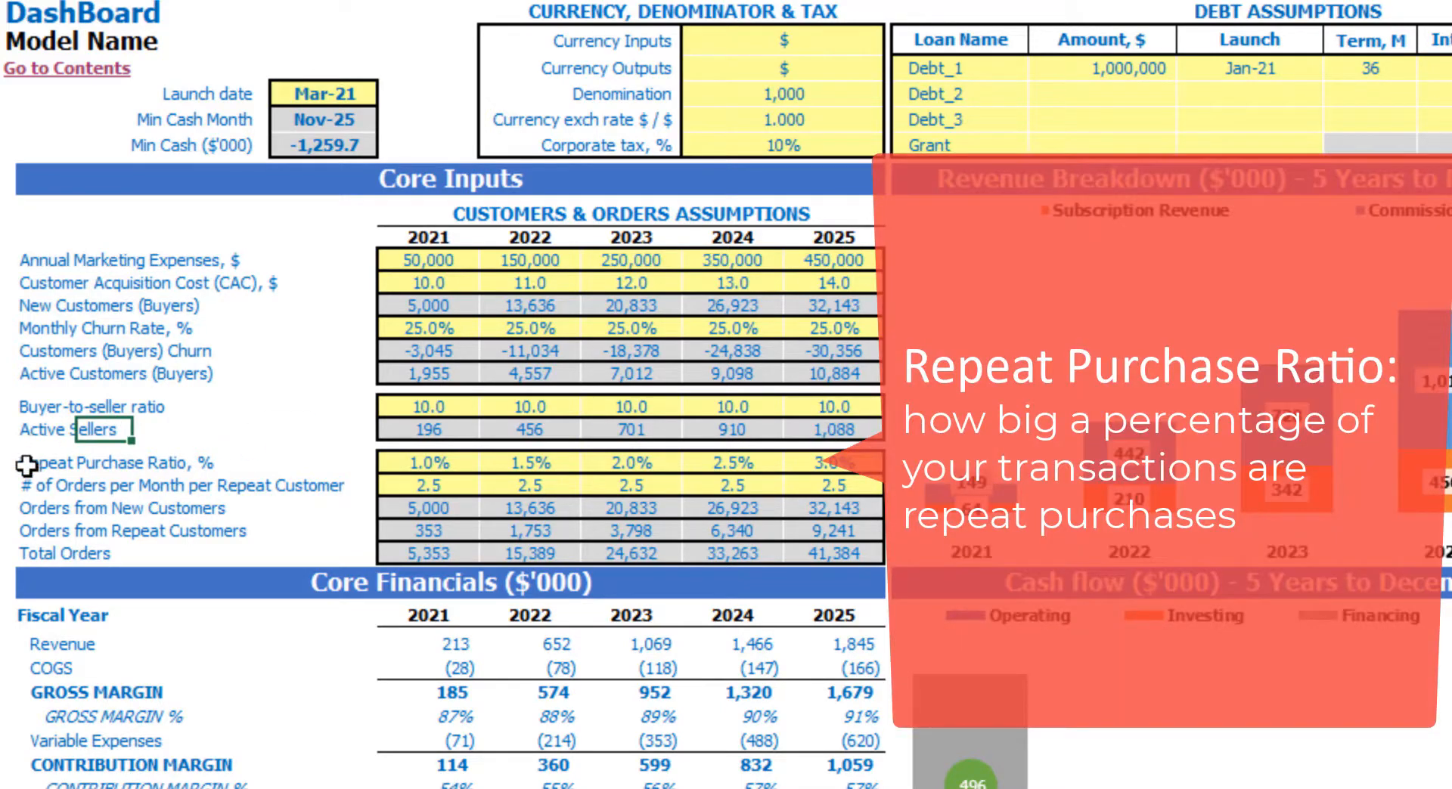
{"action": "left_click", "coordinate": [30, 463]}
{"action": "left_click", "coordinate": [247, 417]}
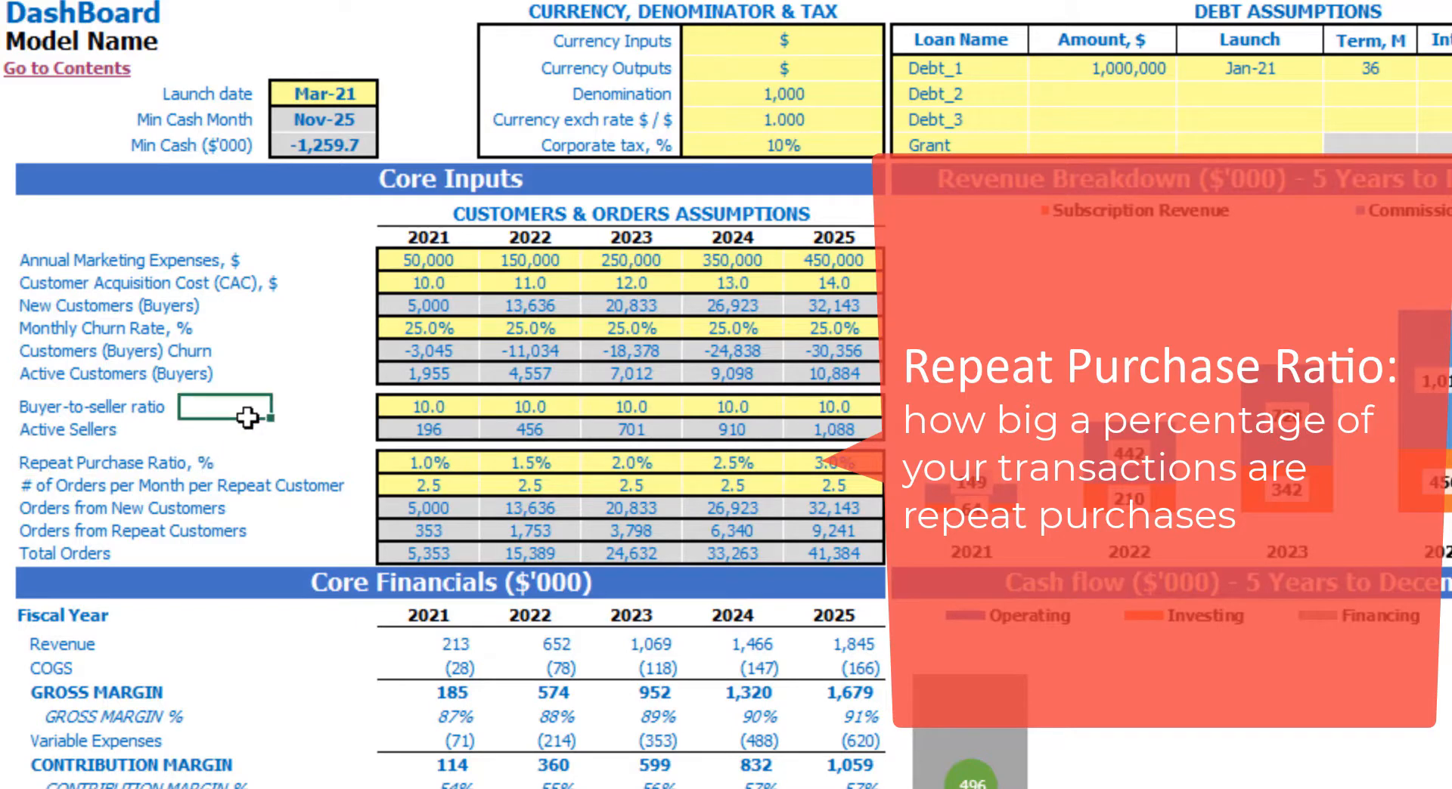
{"action": "left_click", "coordinate": [418, 468]}
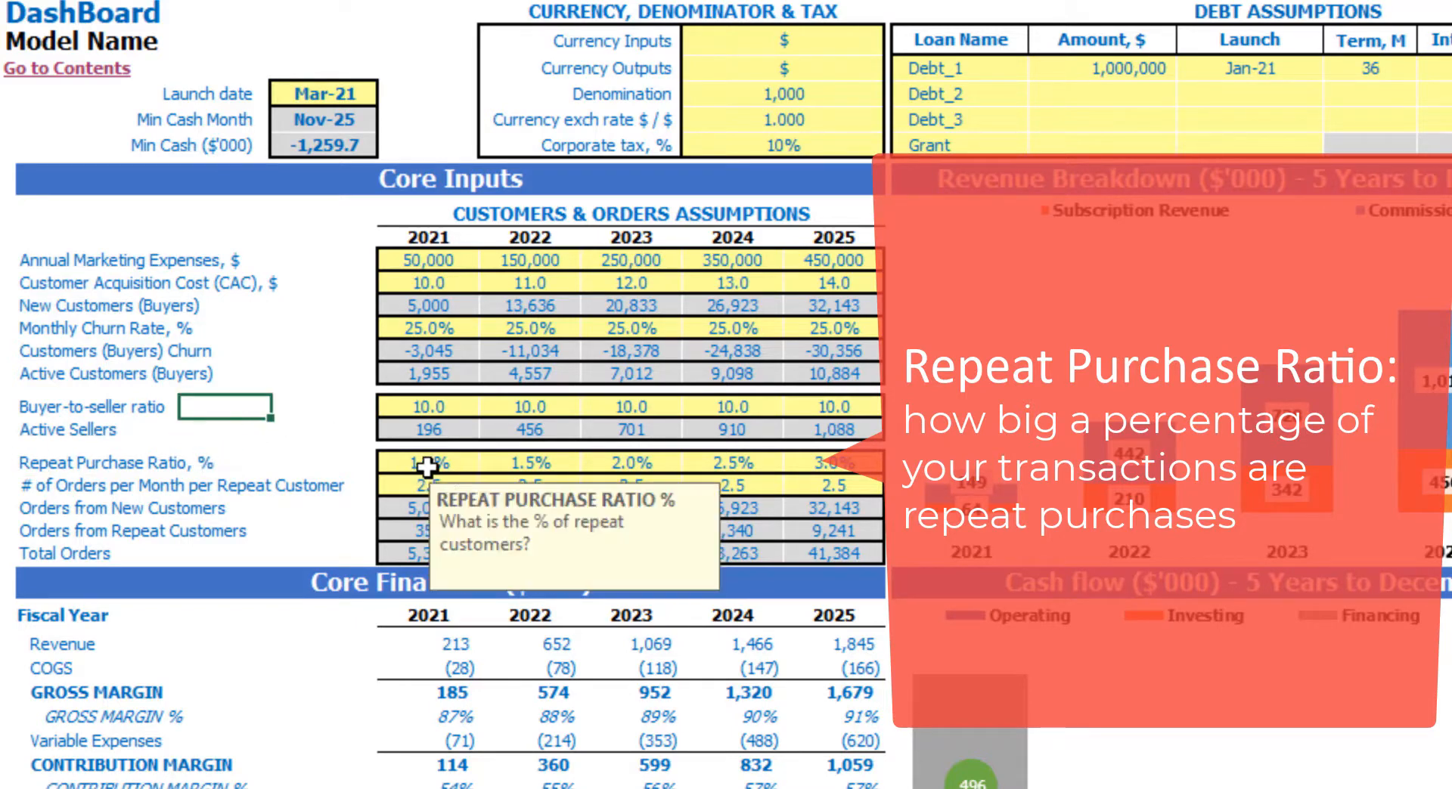
{"action": "left_click", "coordinate": [332, 428]}
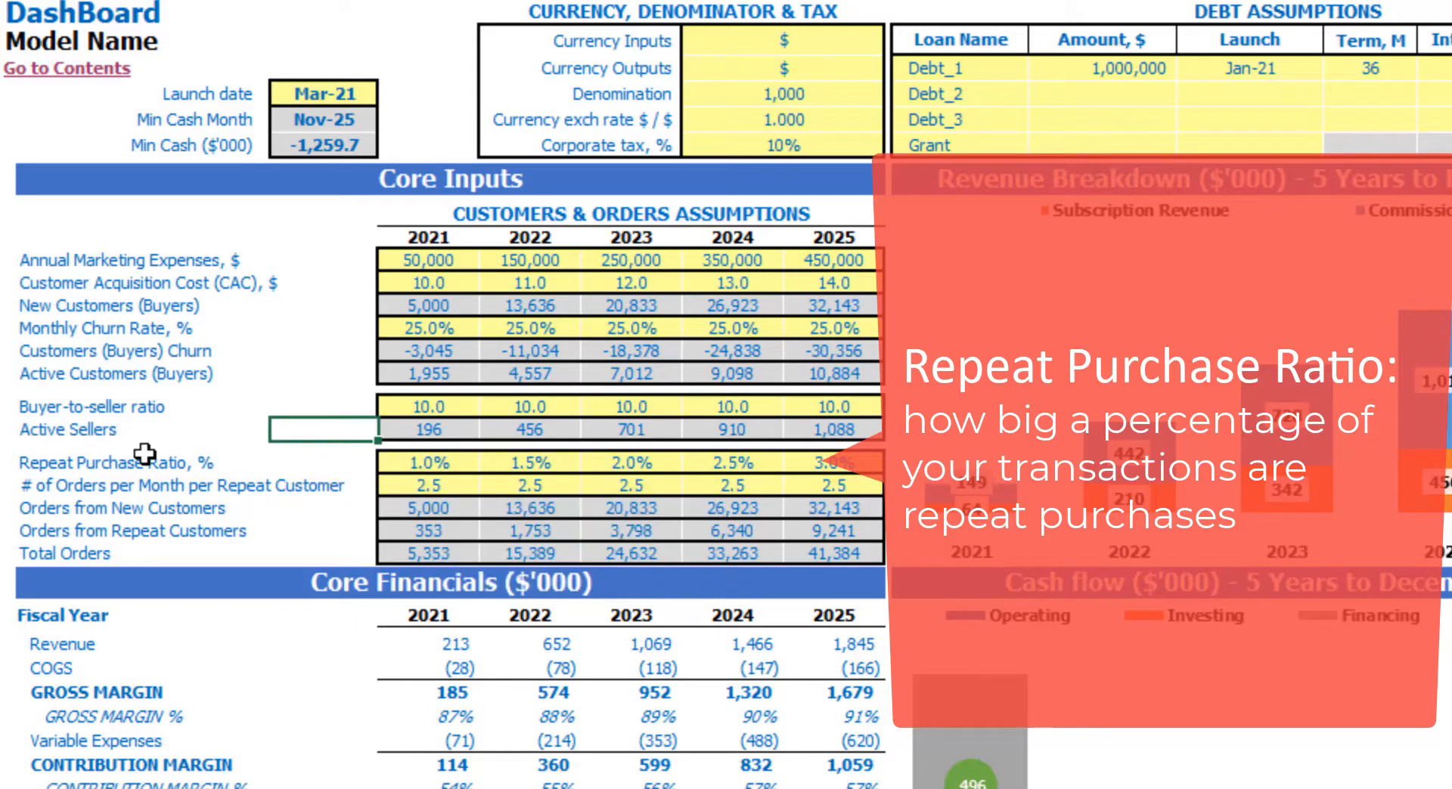
{"action": "left_click", "coordinate": [388, 459]}
{"action": "key", "text": "shift+Right"}
{"action": "key", "text": "shift+Right"}
{"action": "key", "text": "shift+Right"}
{"action": "key", "text": "shift+Right"}
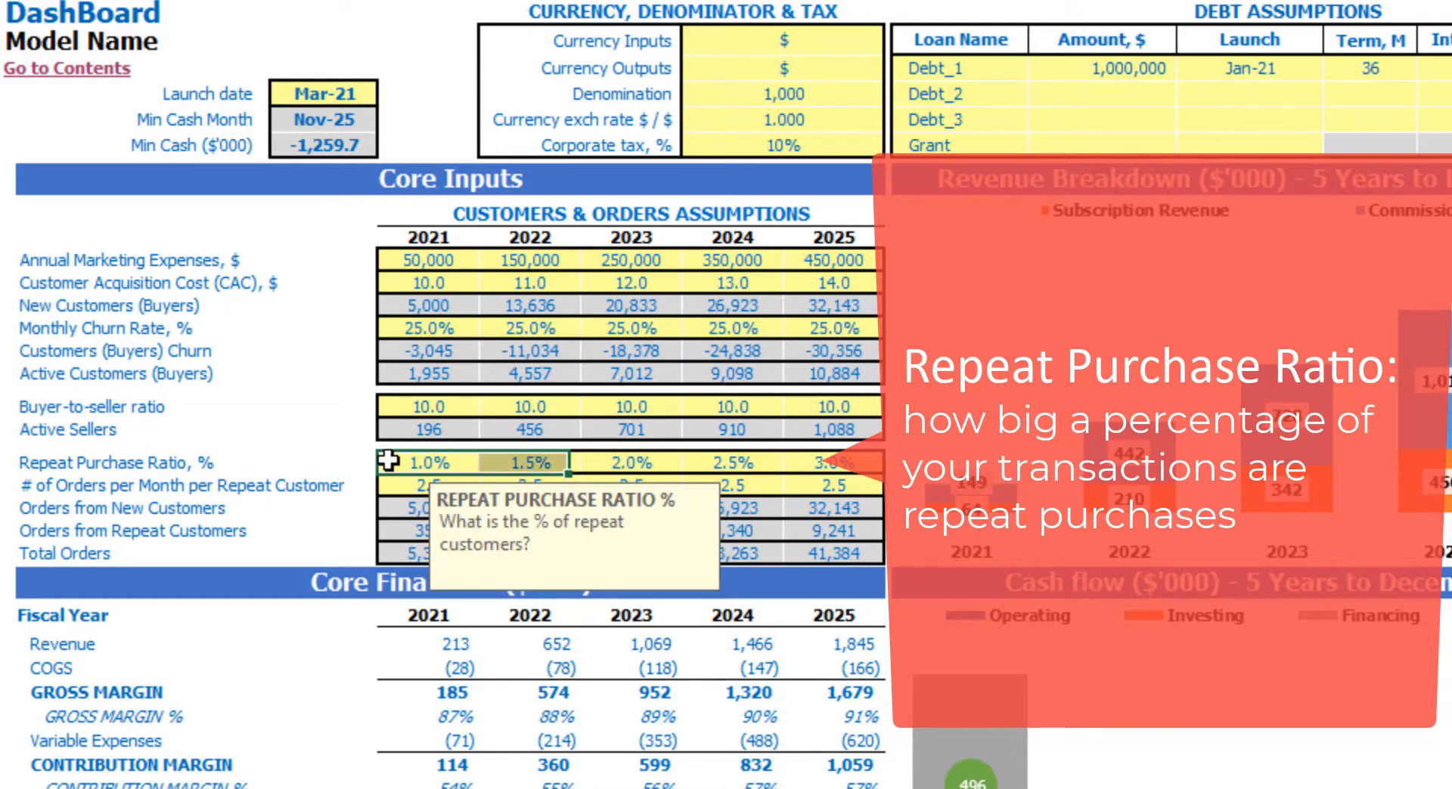
{"action": "key", "text": "Delete"}
{"action": "key", "text": "Left"}
{"action": "key", "text": "ctrl+z"}
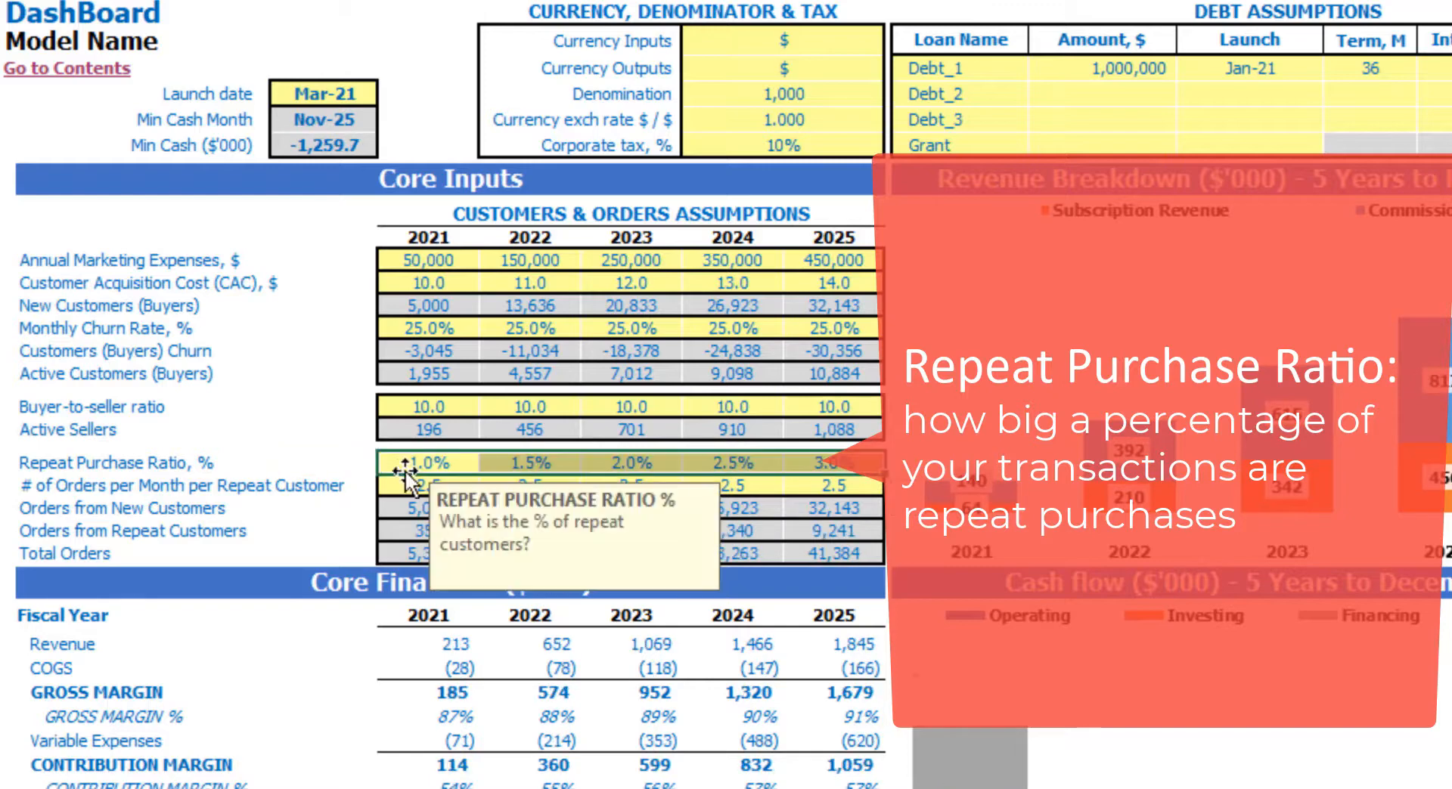
{"action": "left_click", "coordinate": [327, 413]}
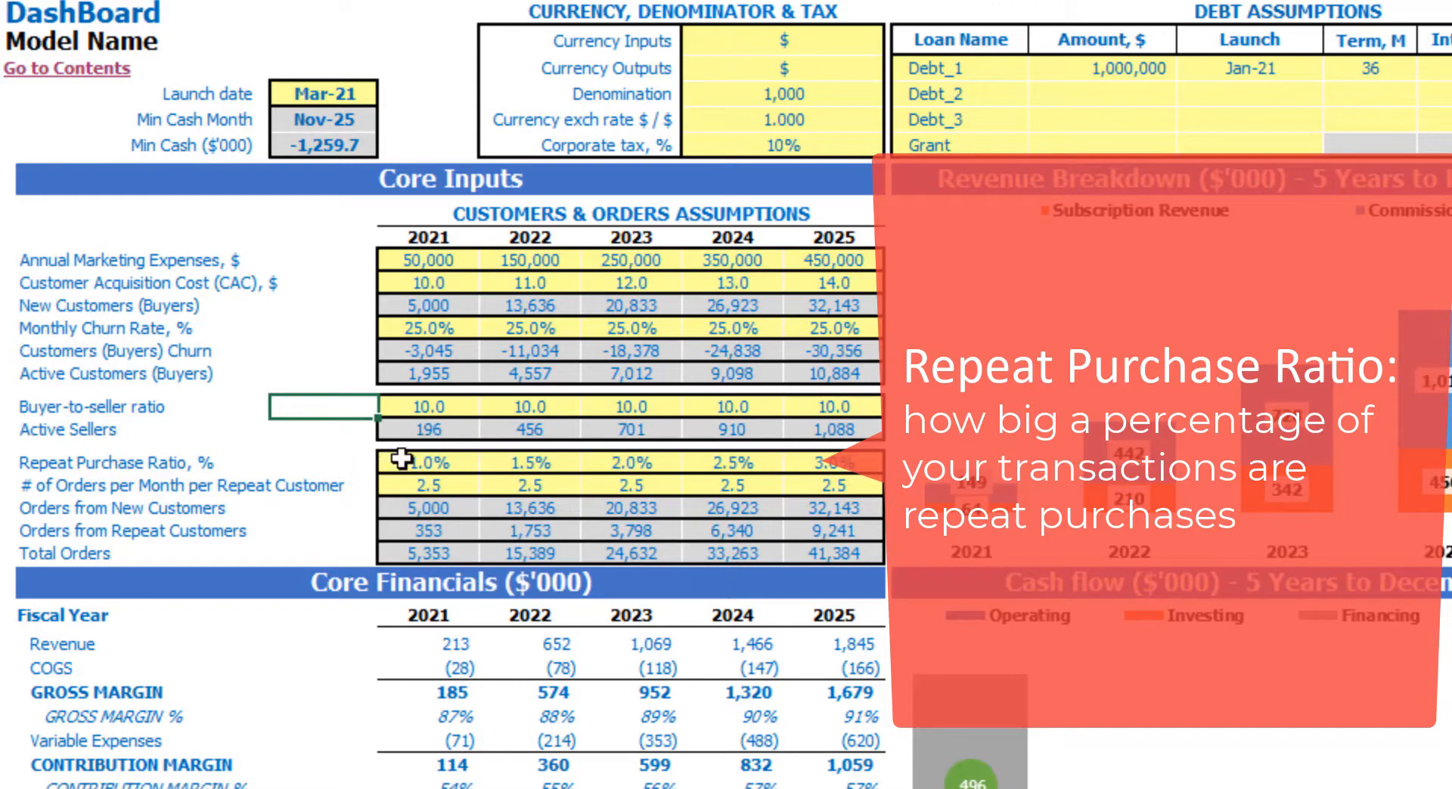
Set the 2021 Repeat Purchase Ratio to 1% and make the 2022 ratio a formula adding 0.01 to the 2021 value.
{"action": "left_click", "coordinate": [412, 459]}
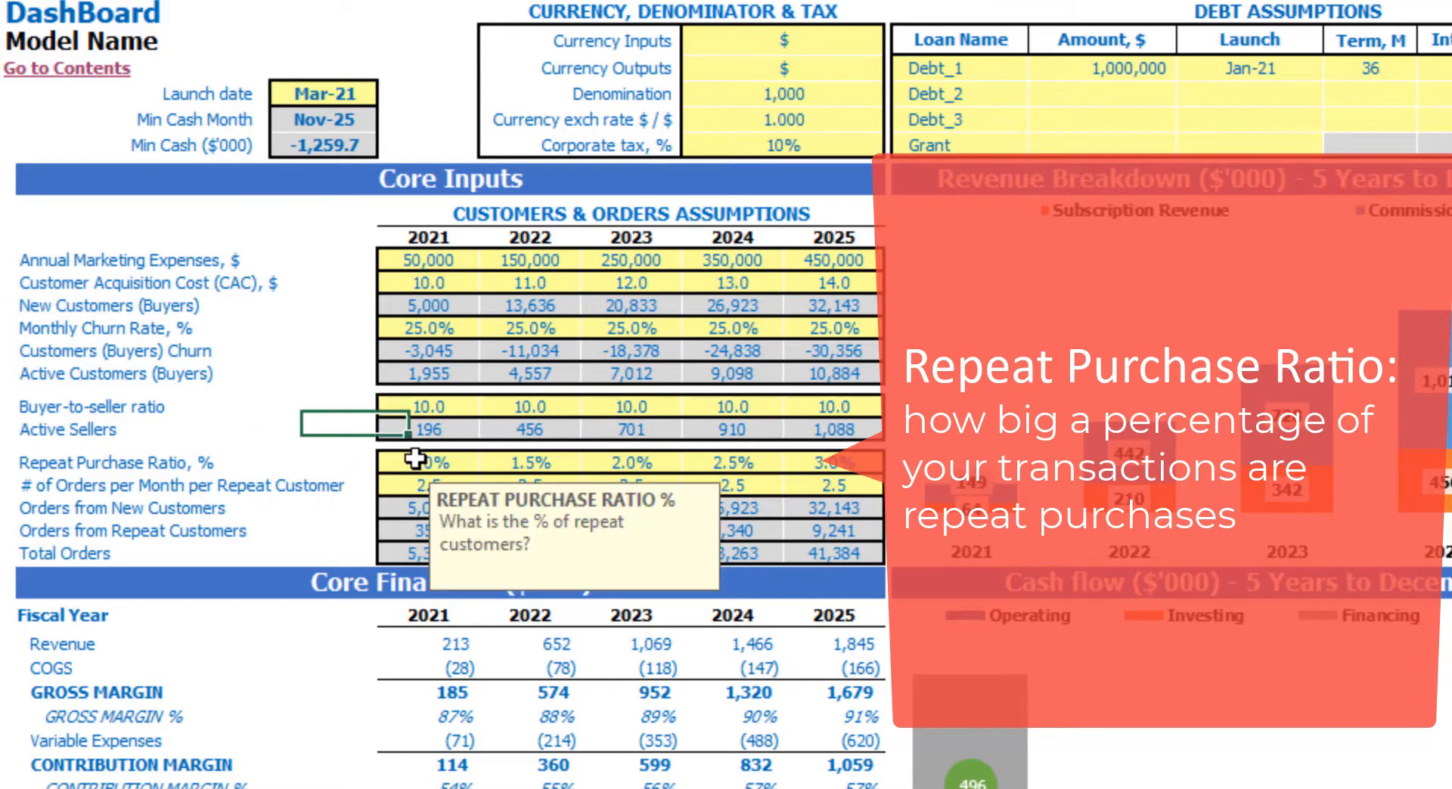
{"action": "type", "text": "1"}
{"action": "key", "text": "Return"}
{"action": "key", "text": "Right"}
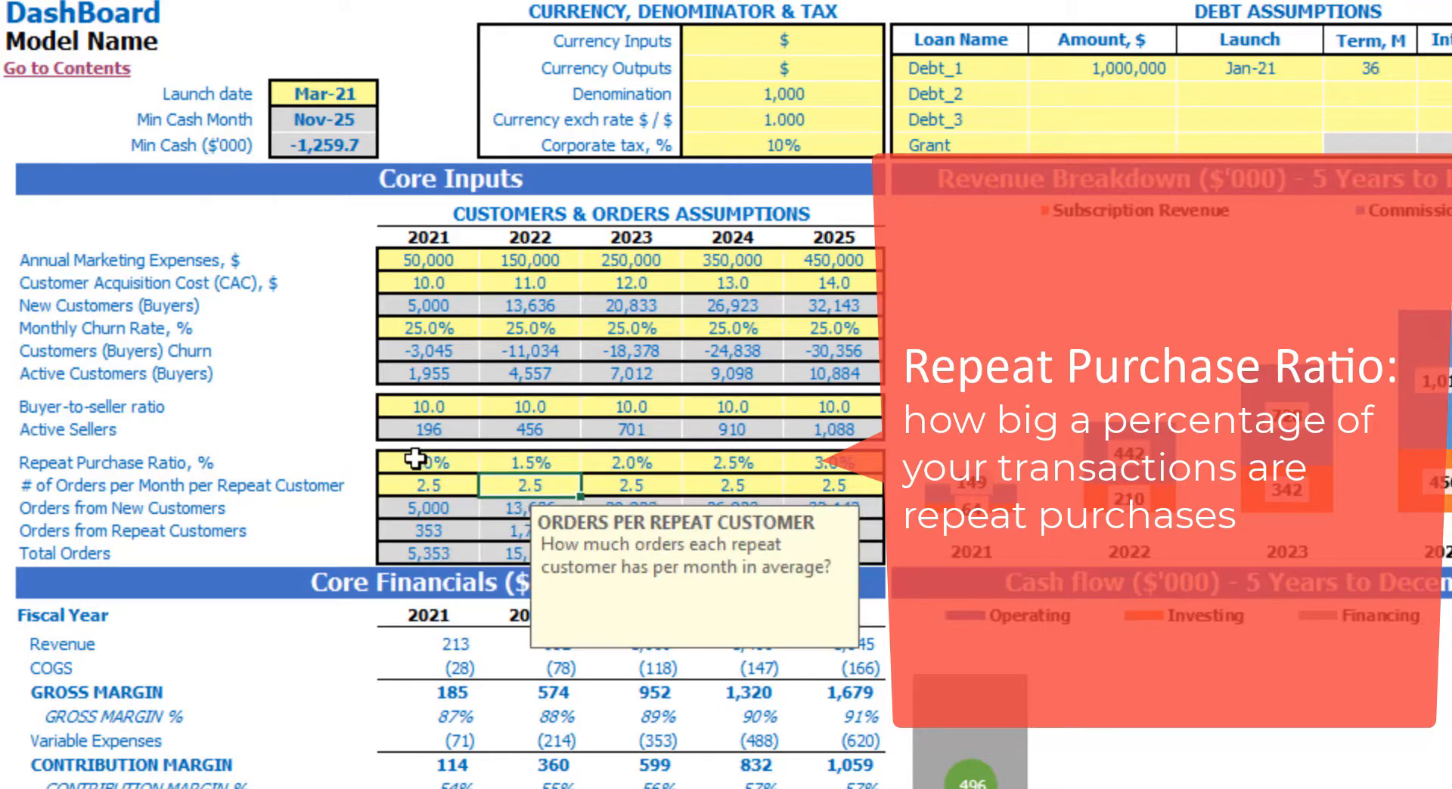
{"action": "key", "text": "Up"}
{"action": "type", "text": "="}
{"action": "key", "text": "Left"}
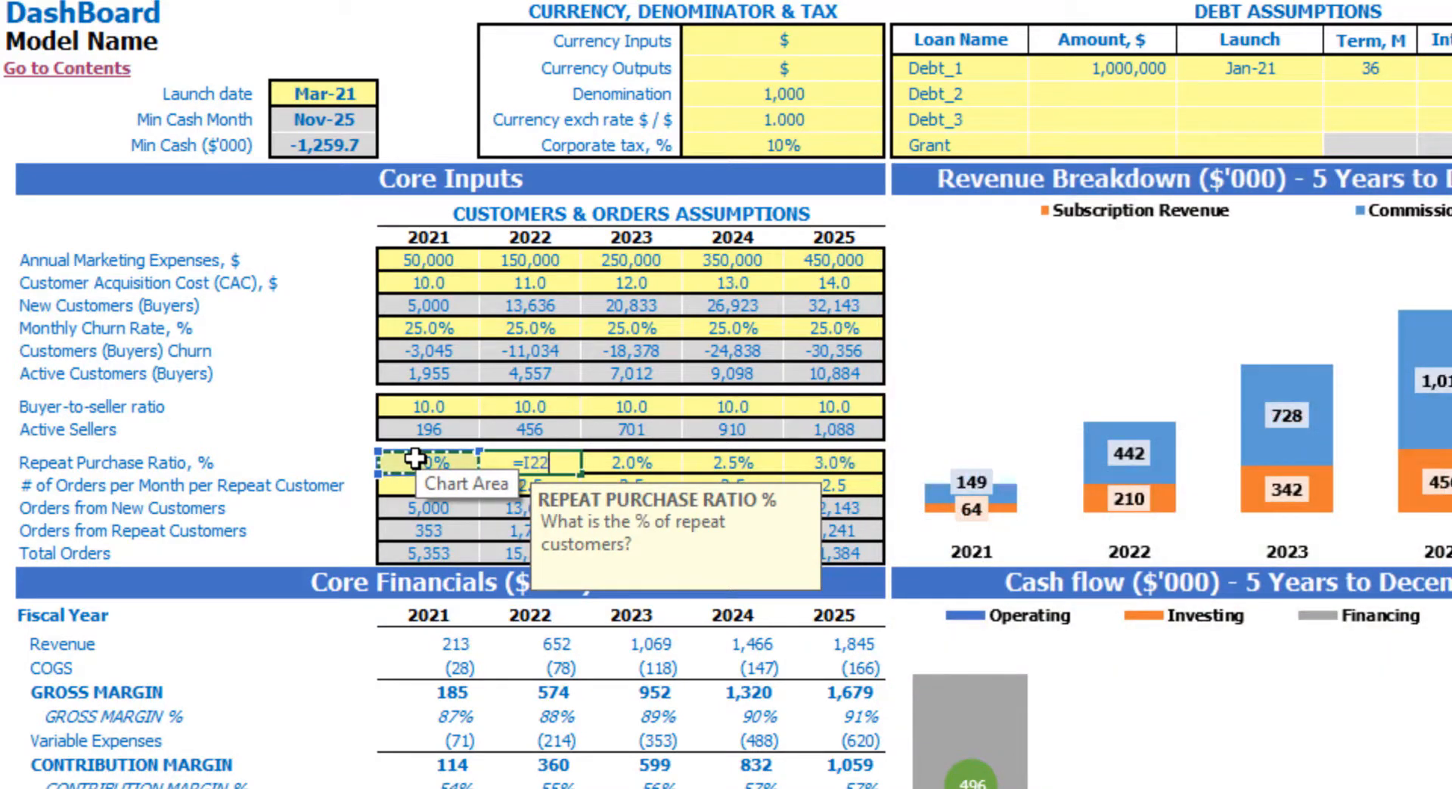
{"action": "type", "text": "+0.01"}
{"action": "key", "text": "Return"}
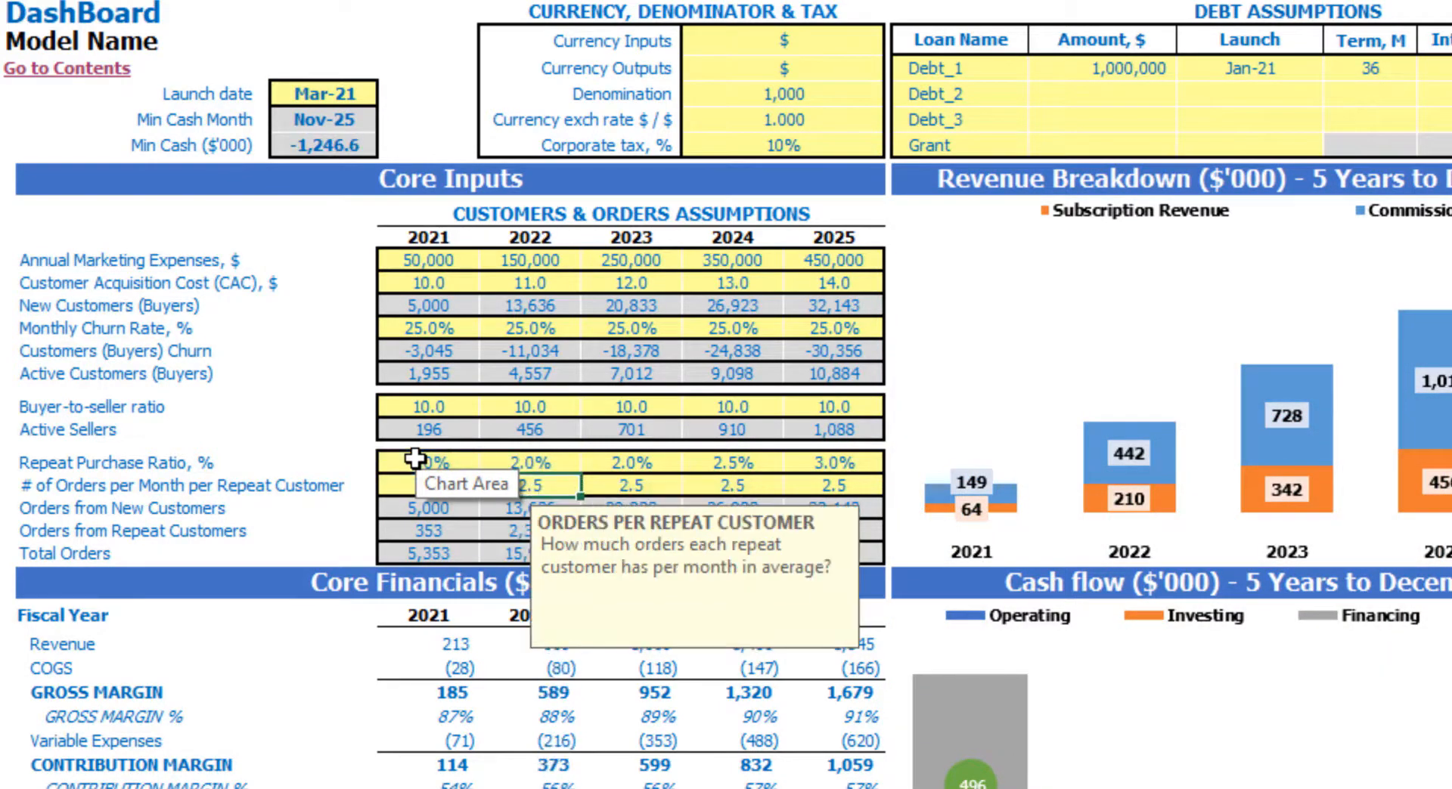
Copy the 2022 Repeat Purchase Ratio formula to the years 2023 through 2025.
{"action": "key", "text": "Up"}
{"action": "key", "text": "ctrl+c"}
{"action": "key", "text": "Right"}
{"action": "key", "text": "shift+Right"}
{"action": "key", "text": "shift+Right"}
{"action": "key", "text": "ctrl+v"}
{"action": "left_click", "coordinate": [241, 406]}
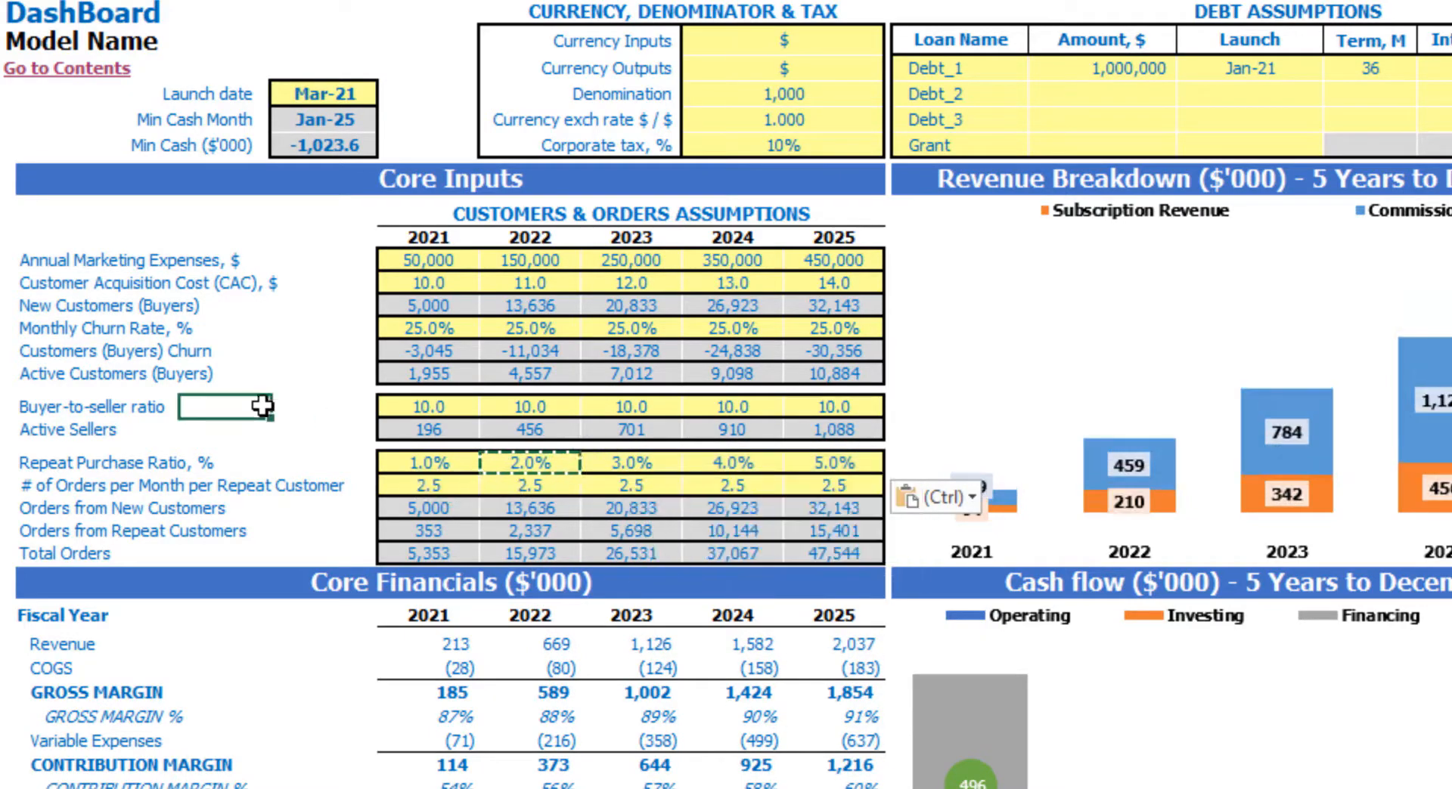
Set the 2021 number of orders per month per repeat customer to 2 and make 2022 a formula adding 1 to it.
{"action": "left_click", "coordinate": [35, 485]}
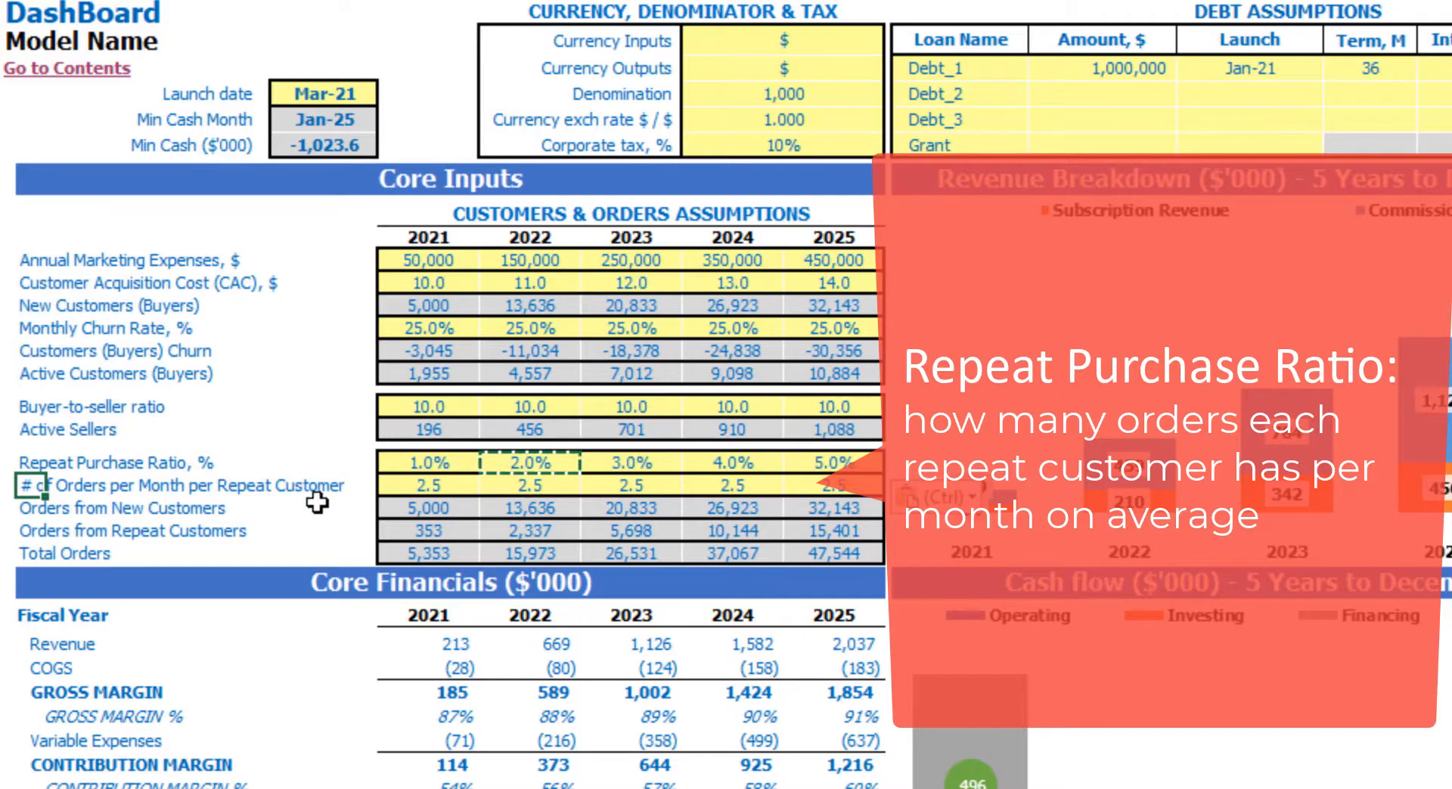
{"action": "left_click", "coordinate": [429, 490]}
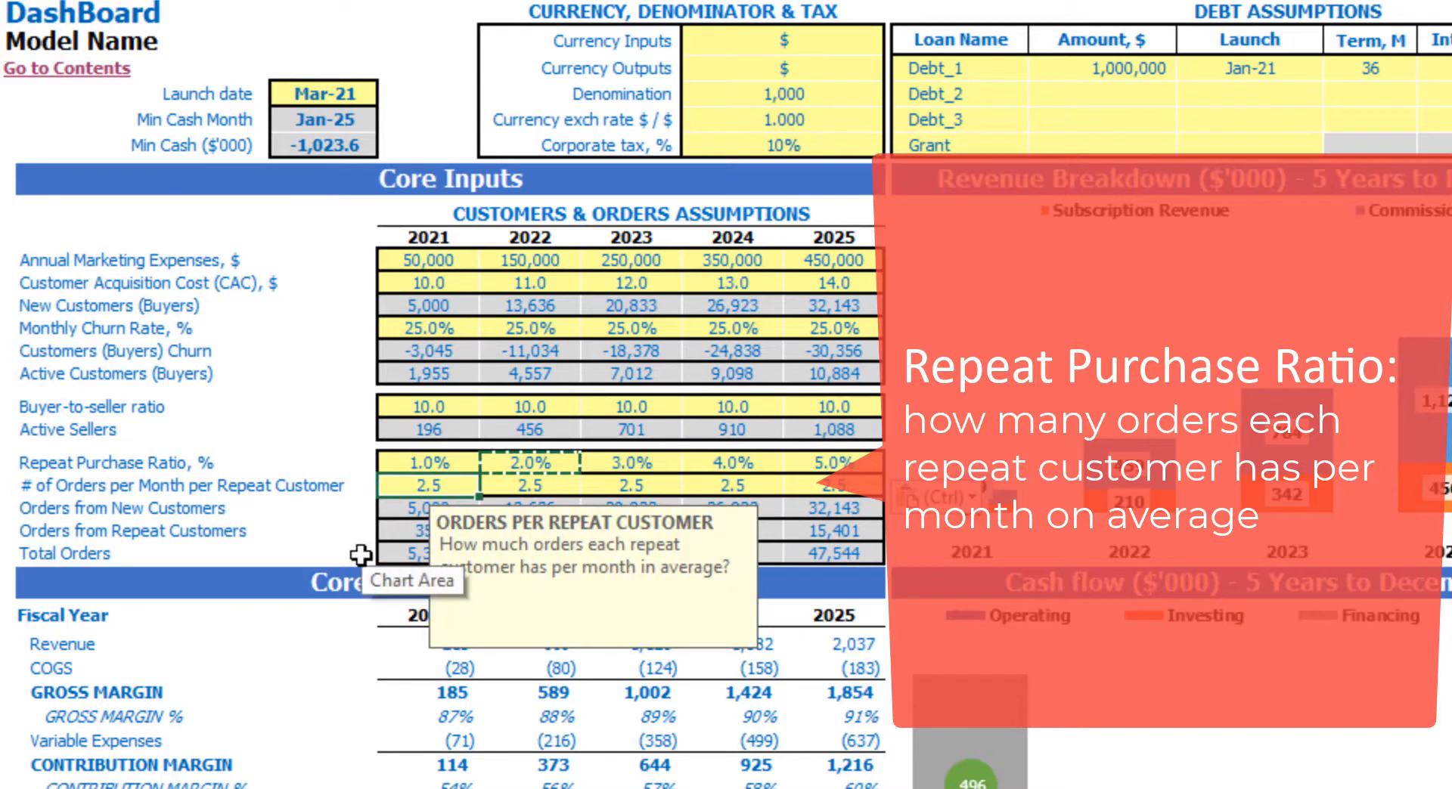
{"action": "type", "text": "2"}
{"action": "key", "text": "ctrl+Return"}
{"action": "key", "text": "Right"}
{"action": "type", "text": "="}
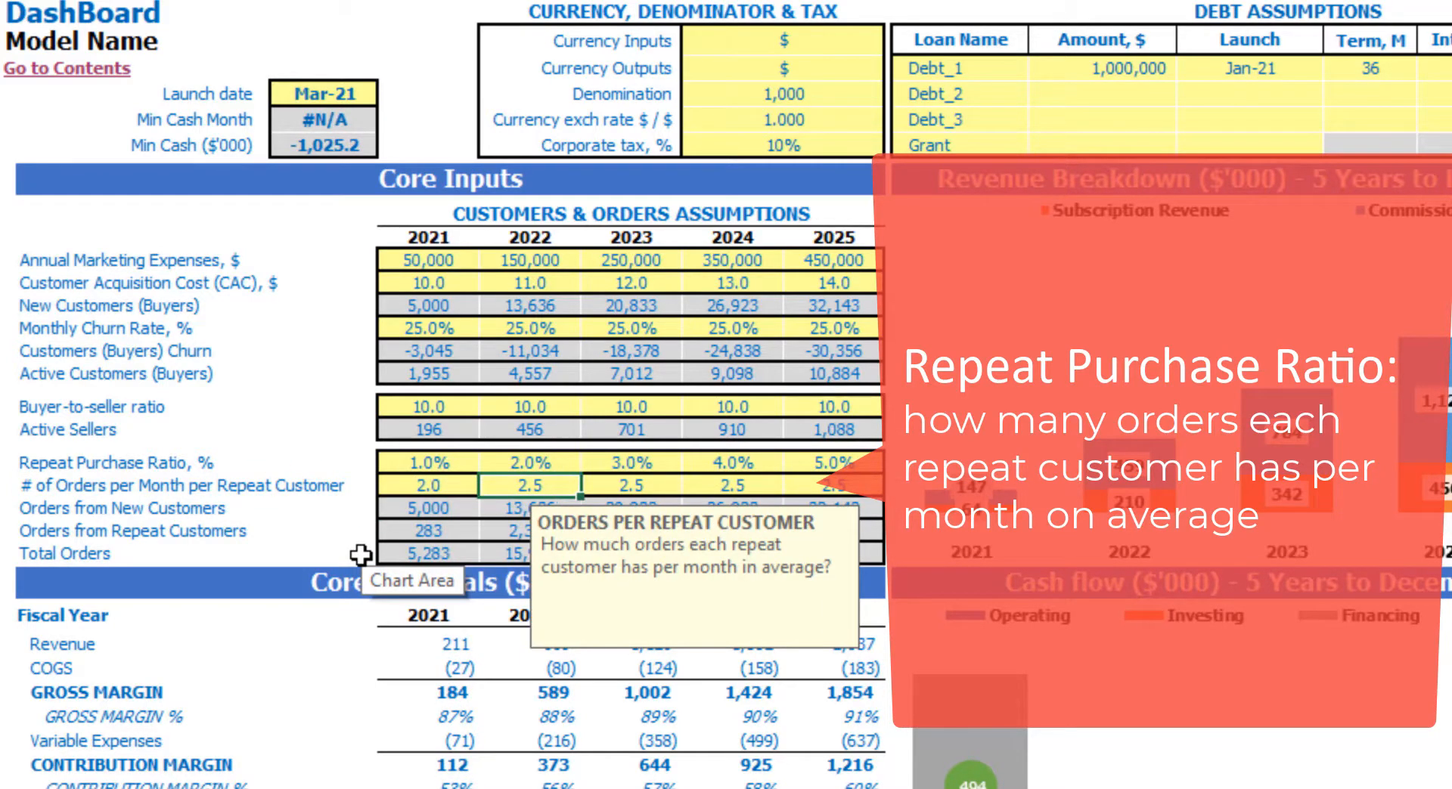
{"action": "key", "text": "Left"}
{"action": "type", "text": "+1"}
{"action": "key", "text": "Return"}
Copy the 2022 orders-per-repeat-customer formula to the years 2023 through 2025.
{"action": "key", "text": "Up"}
{"action": "key", "text": "ctrl+c"}
{"action": "key", "text": "Right"}
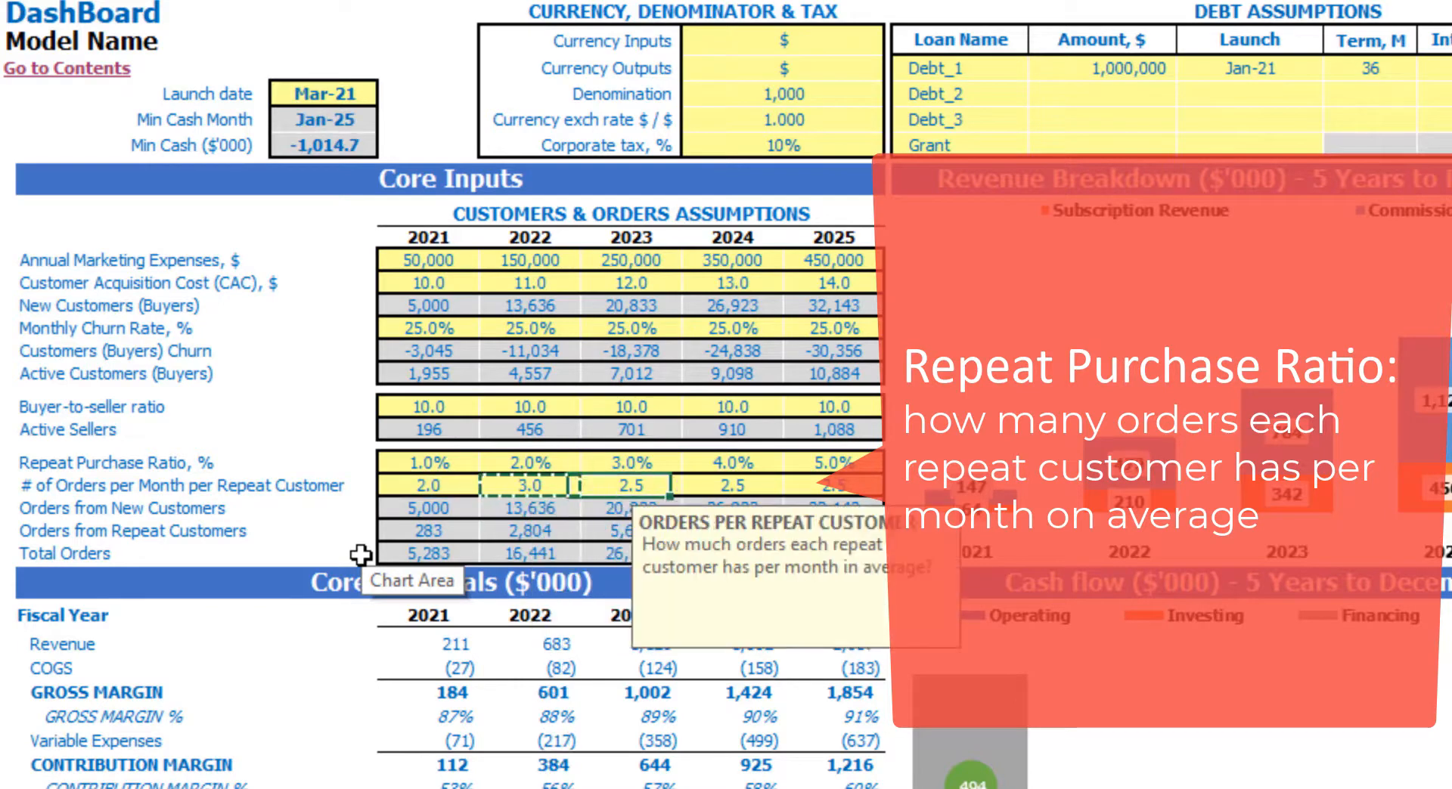
{"action": "key", "text": "shift+Right"}
{"action": "key", "text": "shift+Right"}
{"action": "key", "text": "ctrl+v"}
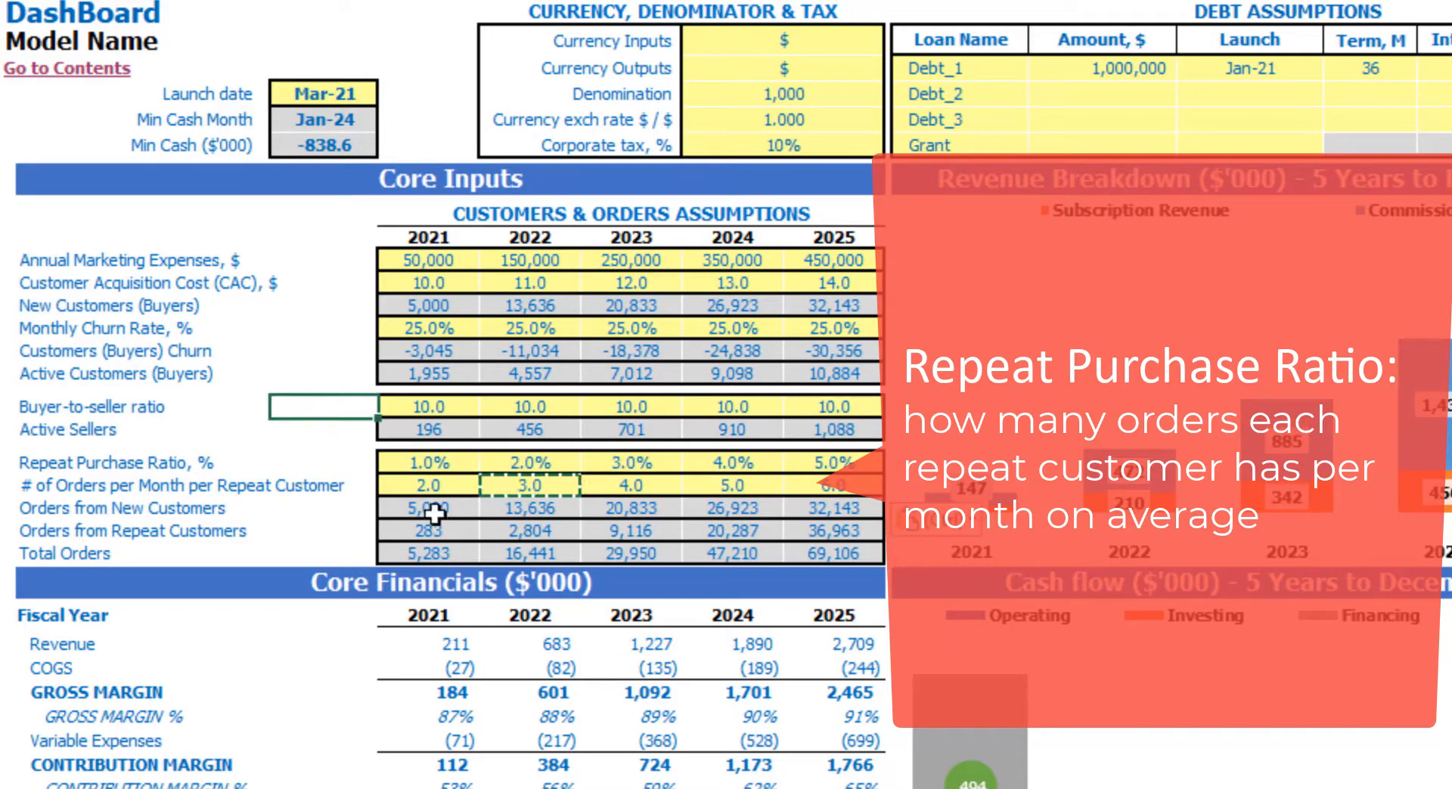
Inspect the formulas behind Orders from New Customers for 2021 to 2023.
{"action": "left_click", "coordinate": [475, 513]}
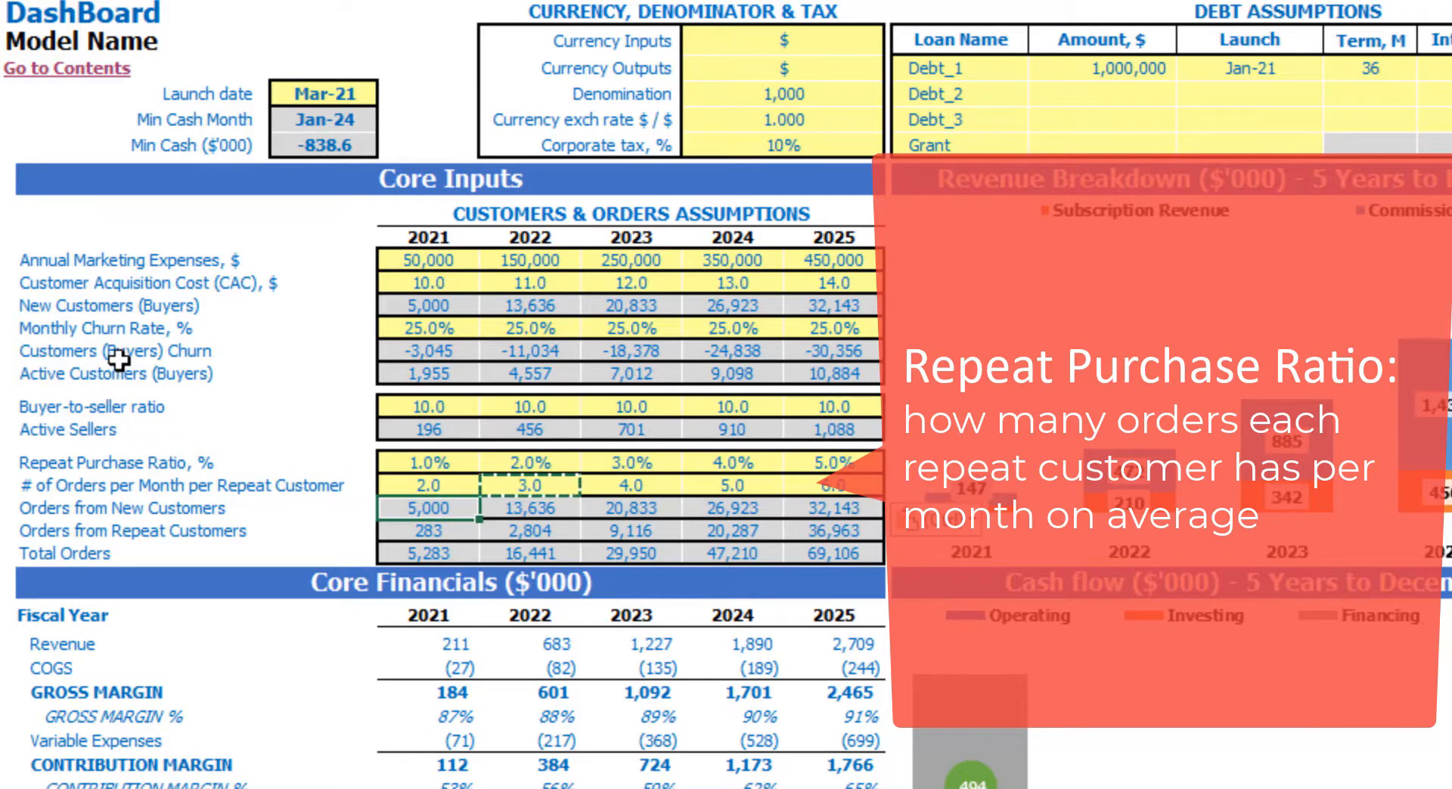
{"action": "key", "text": "F2"}
{"action": "key", "text": "Tab"}
{"action": "key", "text": "F2"}
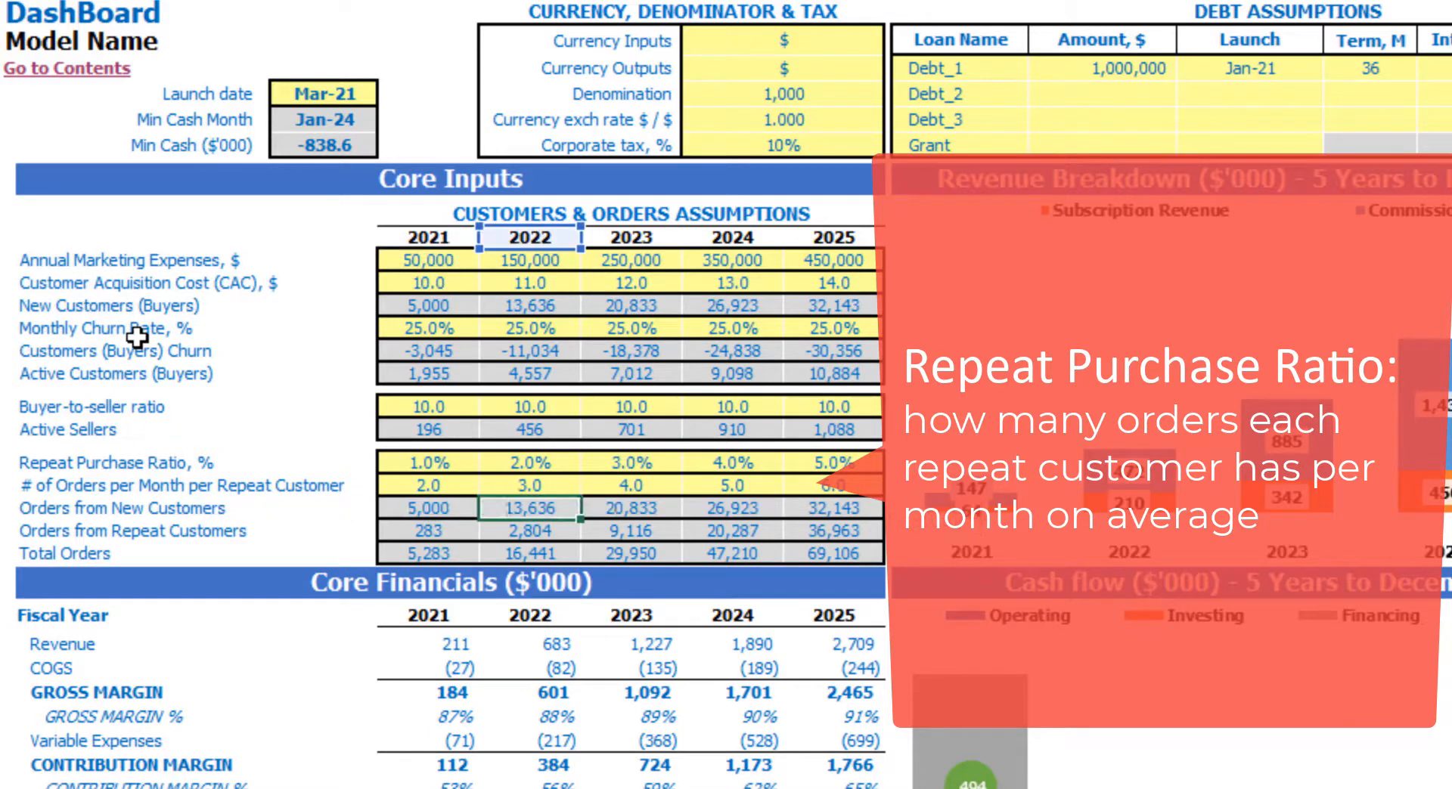
{"action": "key", "text": "Tab"}
{"action": "key", "text": "F2"}
{"action": "key", "text": "Tab"}
{"action": "key", "text": "Left"}
{"action": "key", "text": "Left"}
{"action": "key", "text": "Left"}
{"action": "key", "text": "Left"}
{"action": "key", "text": "Right"}
Inspect the Orders from Repeat Customers formulas for 2021 and 2022 and review the row's remaining years.
{"action": "key", "text": "Down"}
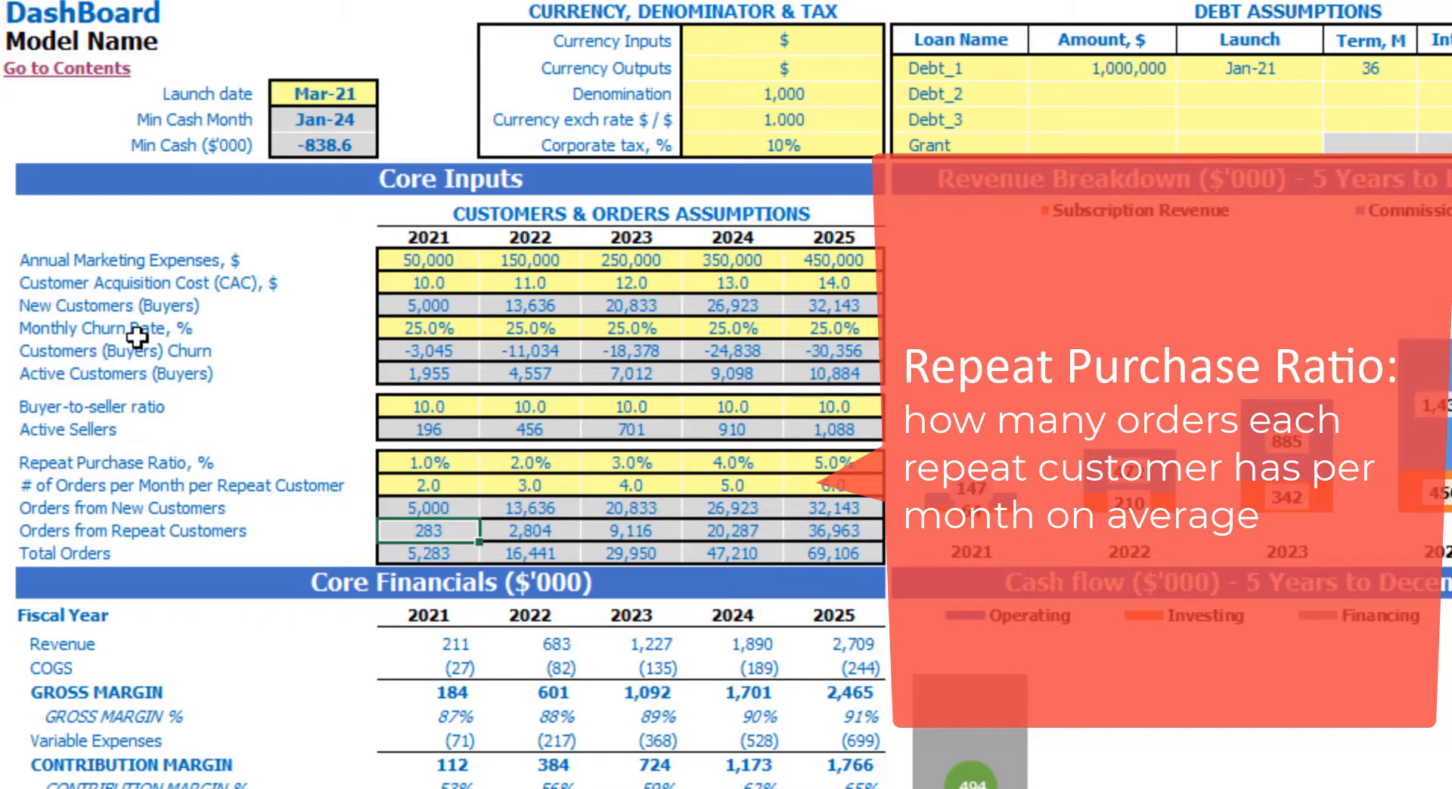
{"action": "key", "text": "F2"}
{"action": "key", "text": "Tab"}
{"action": "key", "text": "F2"}
{"action": "key", "text": "Tab"}
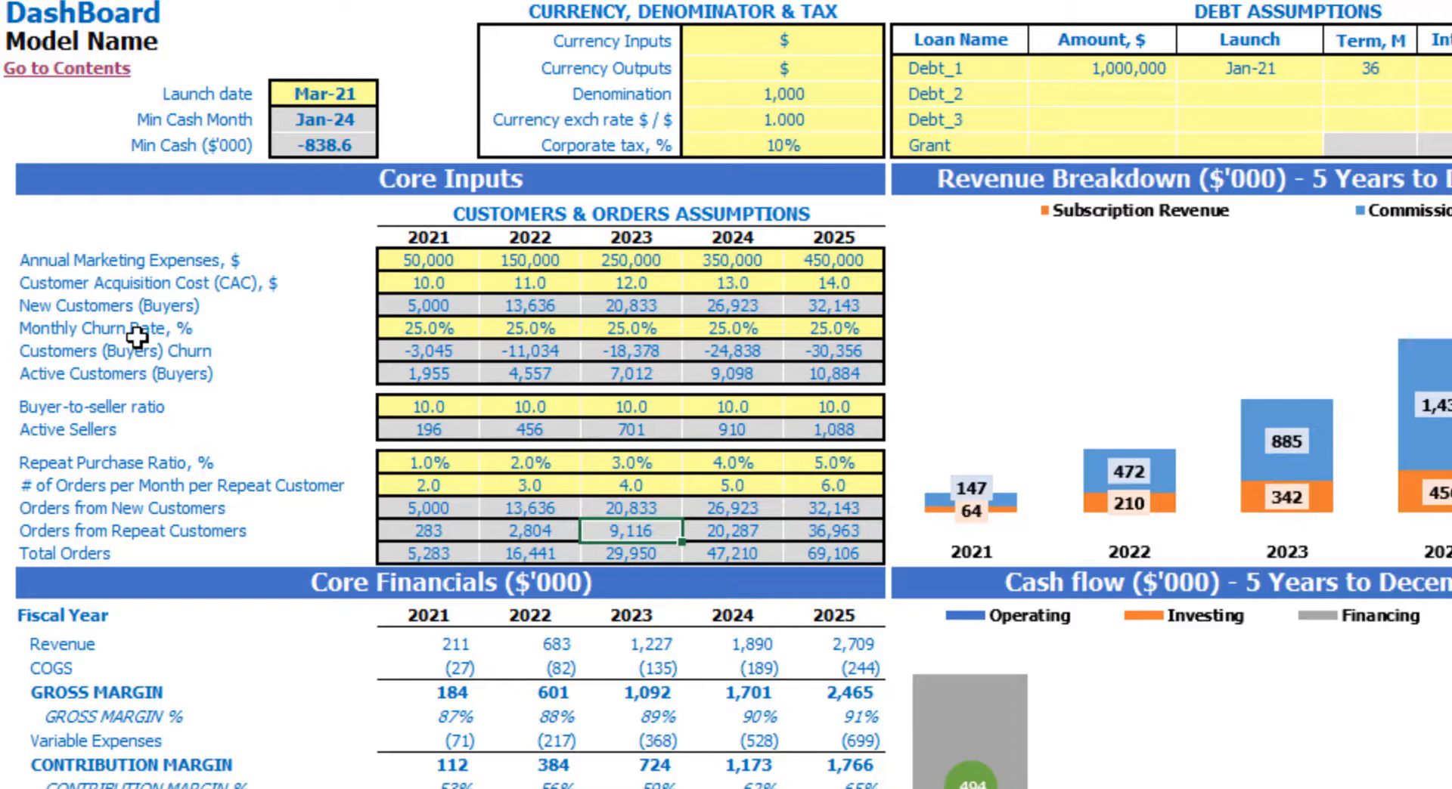
{"action": "key", "text": "Tab"}
{"action": "key", "text": "Tab"}
Examine the Total Orders row across the years 2021 to 2025.
{"action": "key", "text": "Return"}
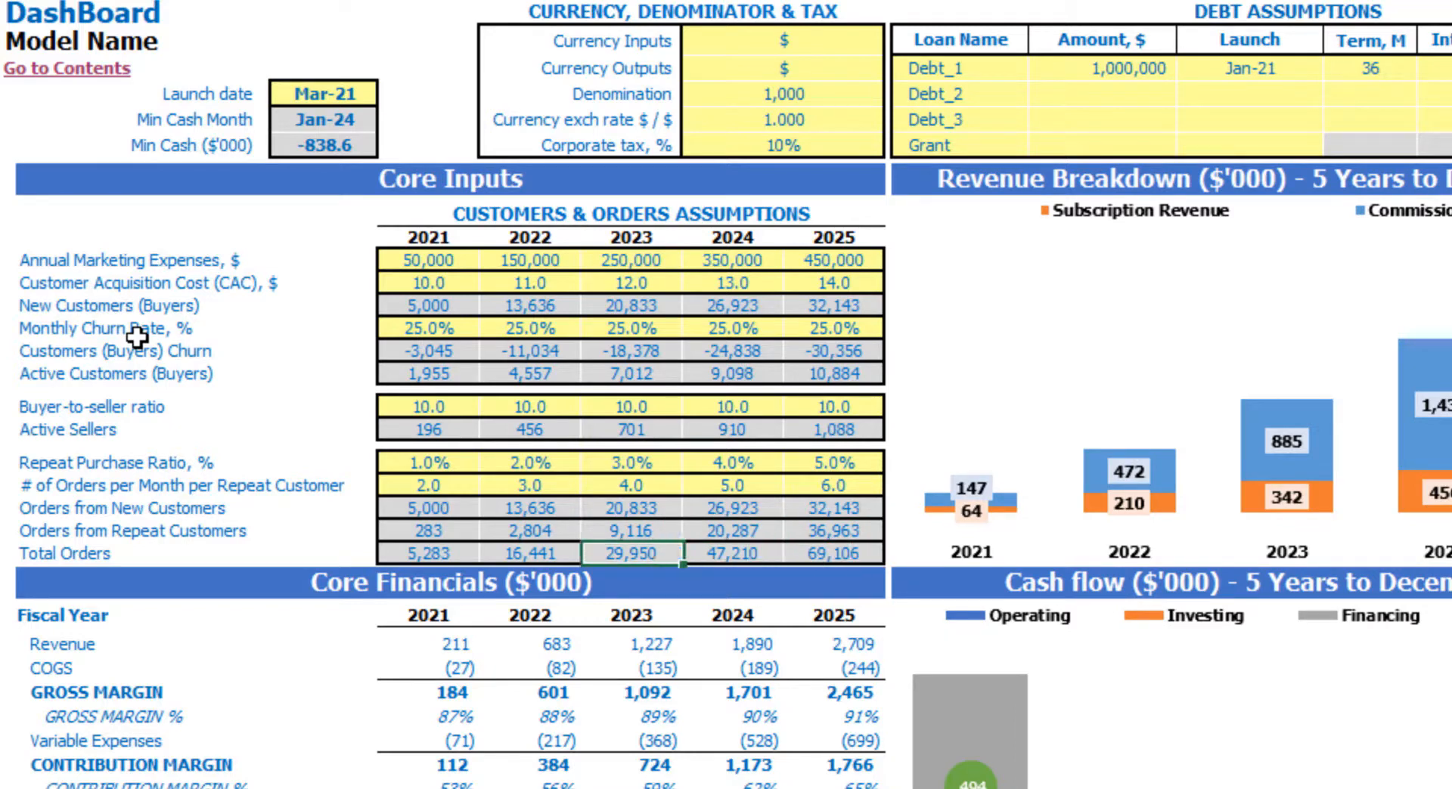
{"action": "key", "text": "Tab"}
{"action": "key", "text": "Tab"}
{"action": "key", "text": "Tab"}
{"action": "key", "text": "Tab"}
{"action": "key", "text": "Left"}
{"action": "key", "text": "Left"}
{"action": "key", "text": "Left"}
{"action": "key", "text": "Left"}
{"action": "key", "text": "Left"}
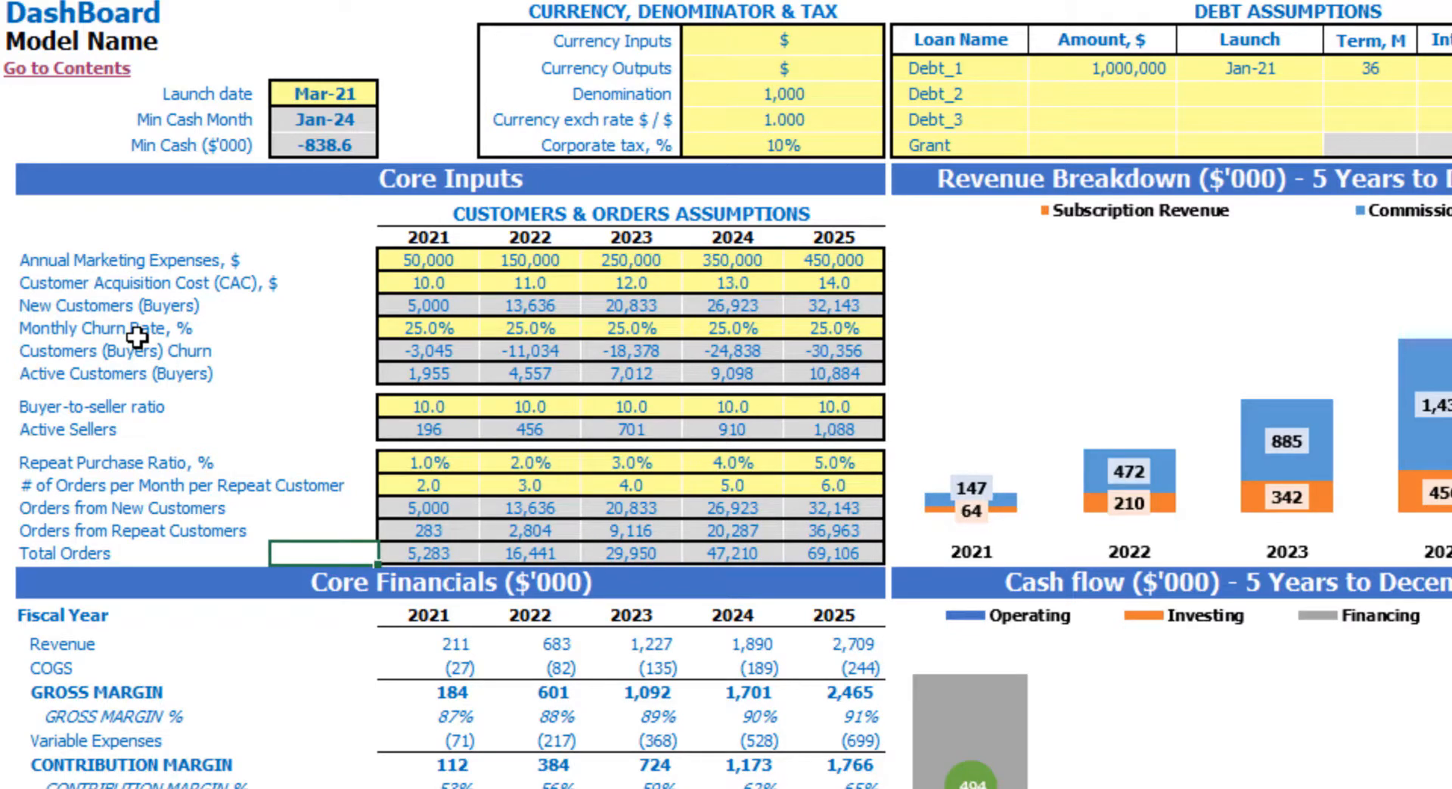
{"action": "left_click", "coordinate": [640, 549]}
{"action": "left_click", "coordinate": [825, 553]}
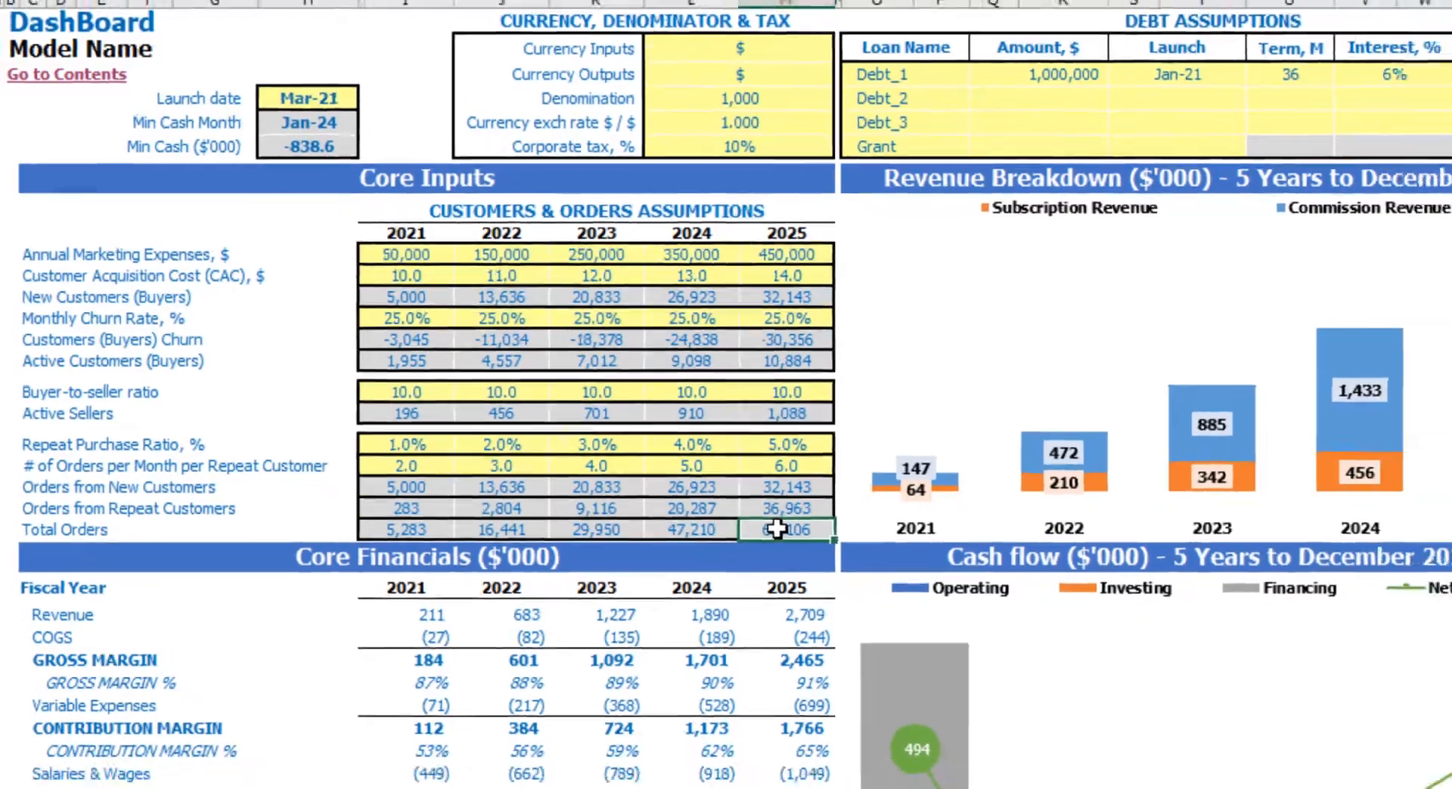
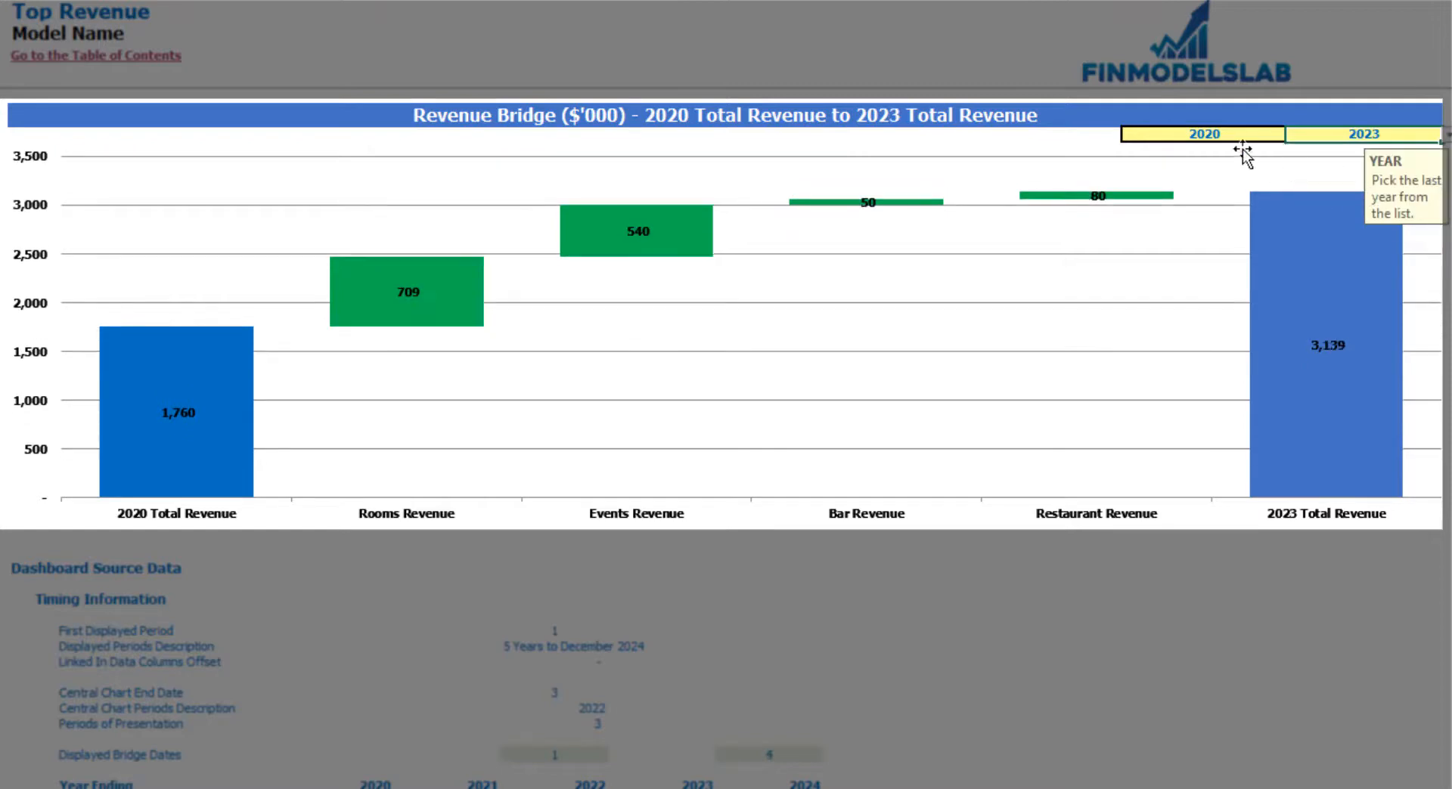
Set the first year of the Top Revenue sheet's Revenue Bridge chart to 2021.
{"action": "left_click", "coordinate": [1244, 137]}
{"action": "left_click", "coordinate": [1293, 134]}
{"action": "left_click", "coordinate": [1246, 169]}
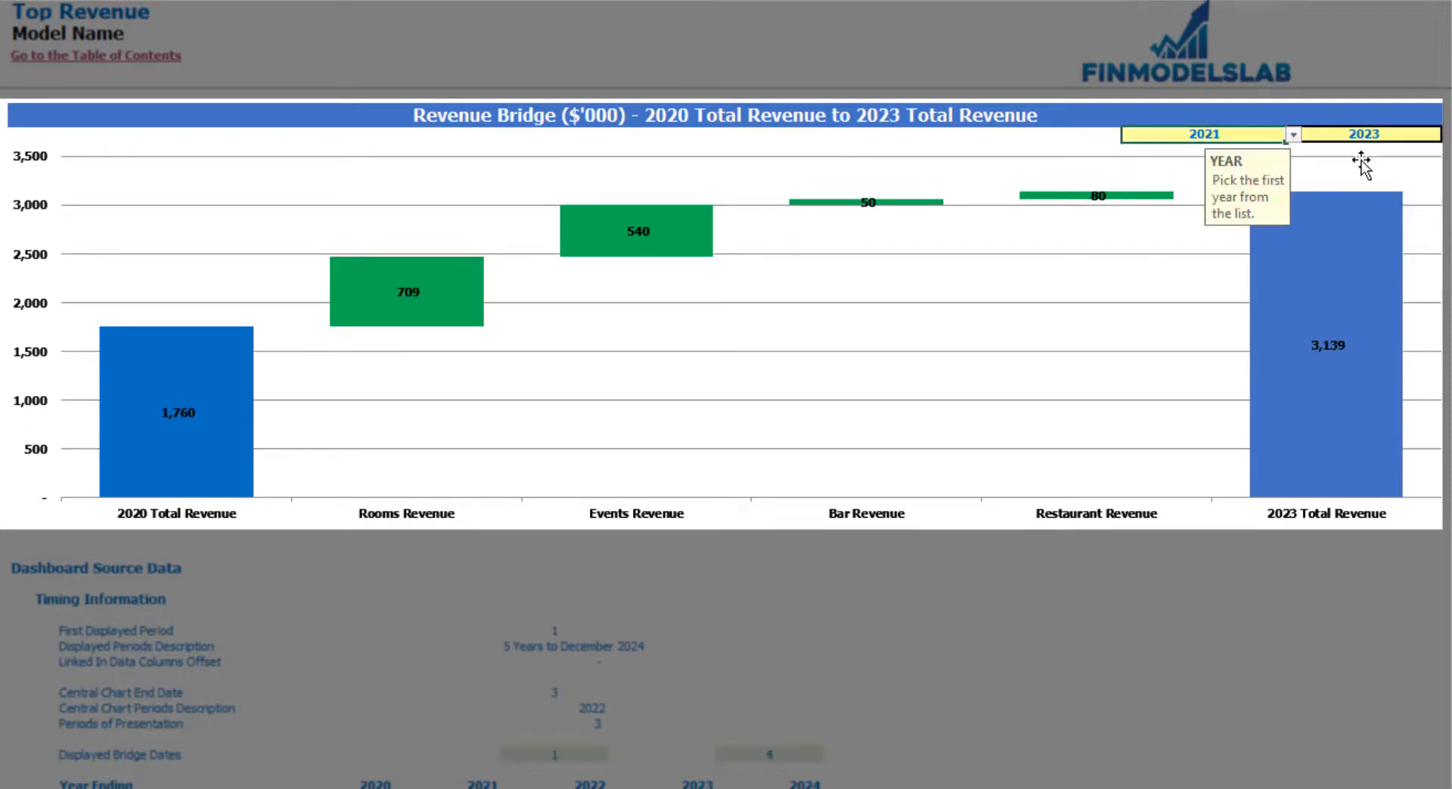
{"action": "key", "text": "Return"}
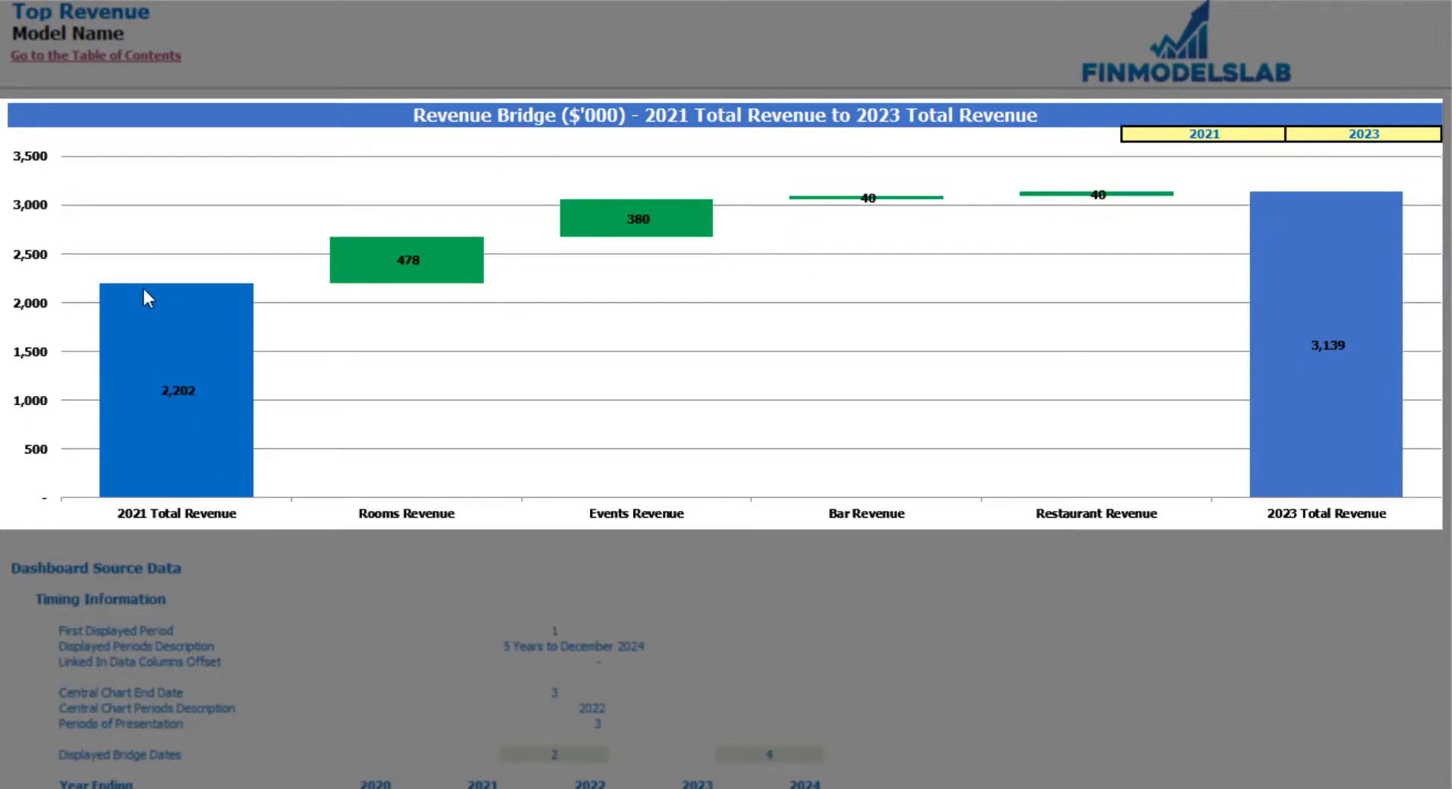
{"action": "mouse_move", "coordinate": [157, 484]}
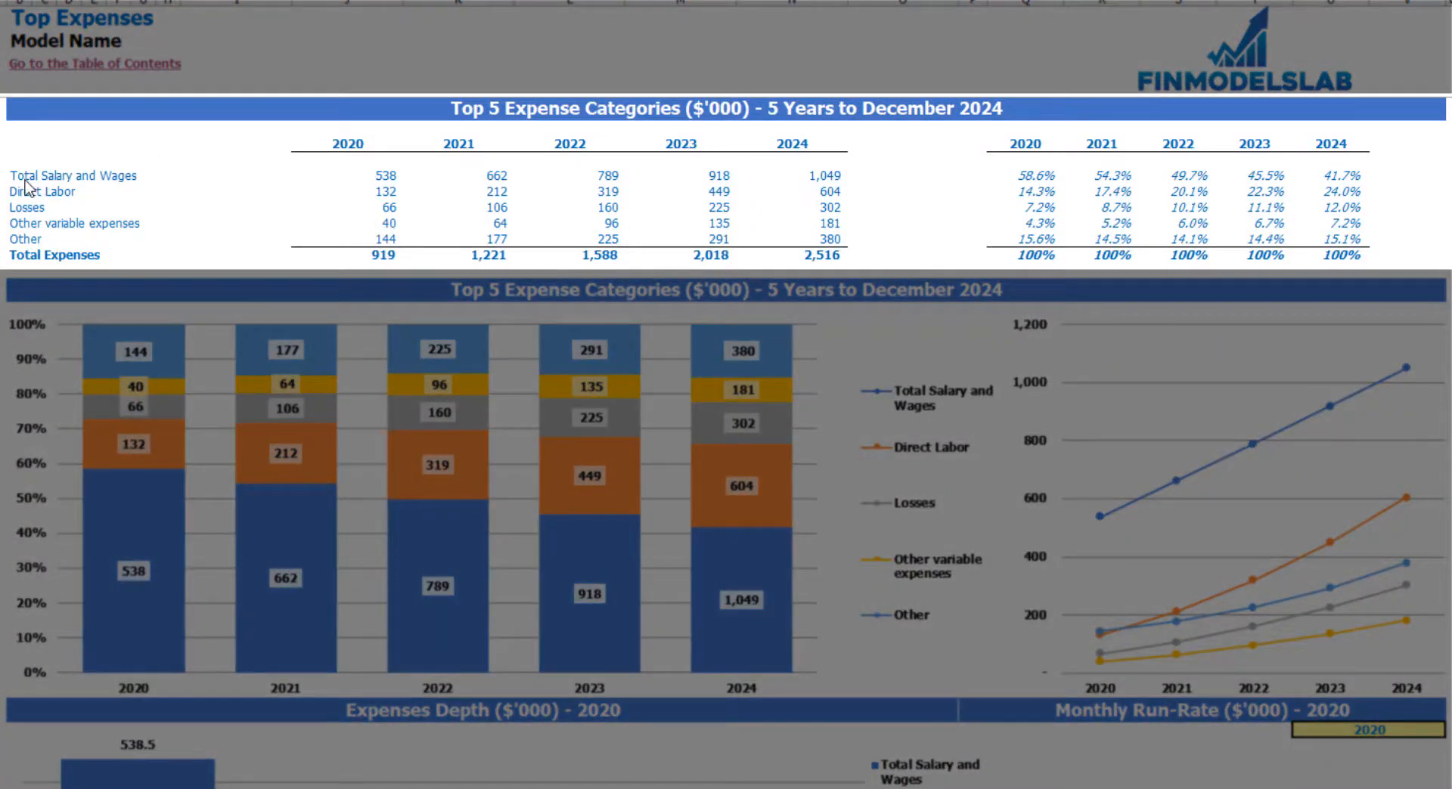
Examine the top five expense categories, their yearly amounts for 2020 to 2024 and the Total Expenses row.
{"action": "left_click_drag", "start_coordinate": [19, 178], "coordinate": [19, 226]}
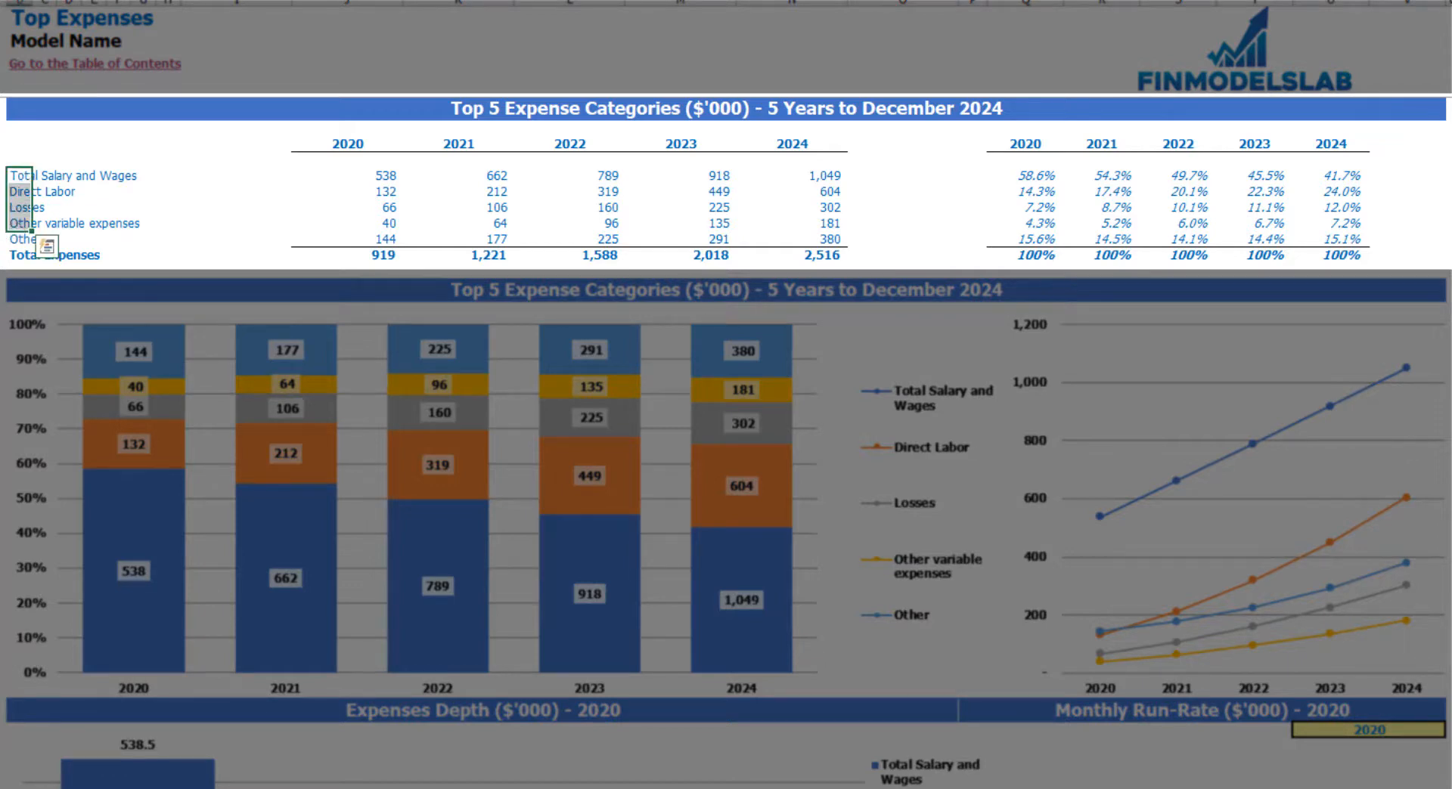
{"action": "left_click", "coordinate": [29, 241]}
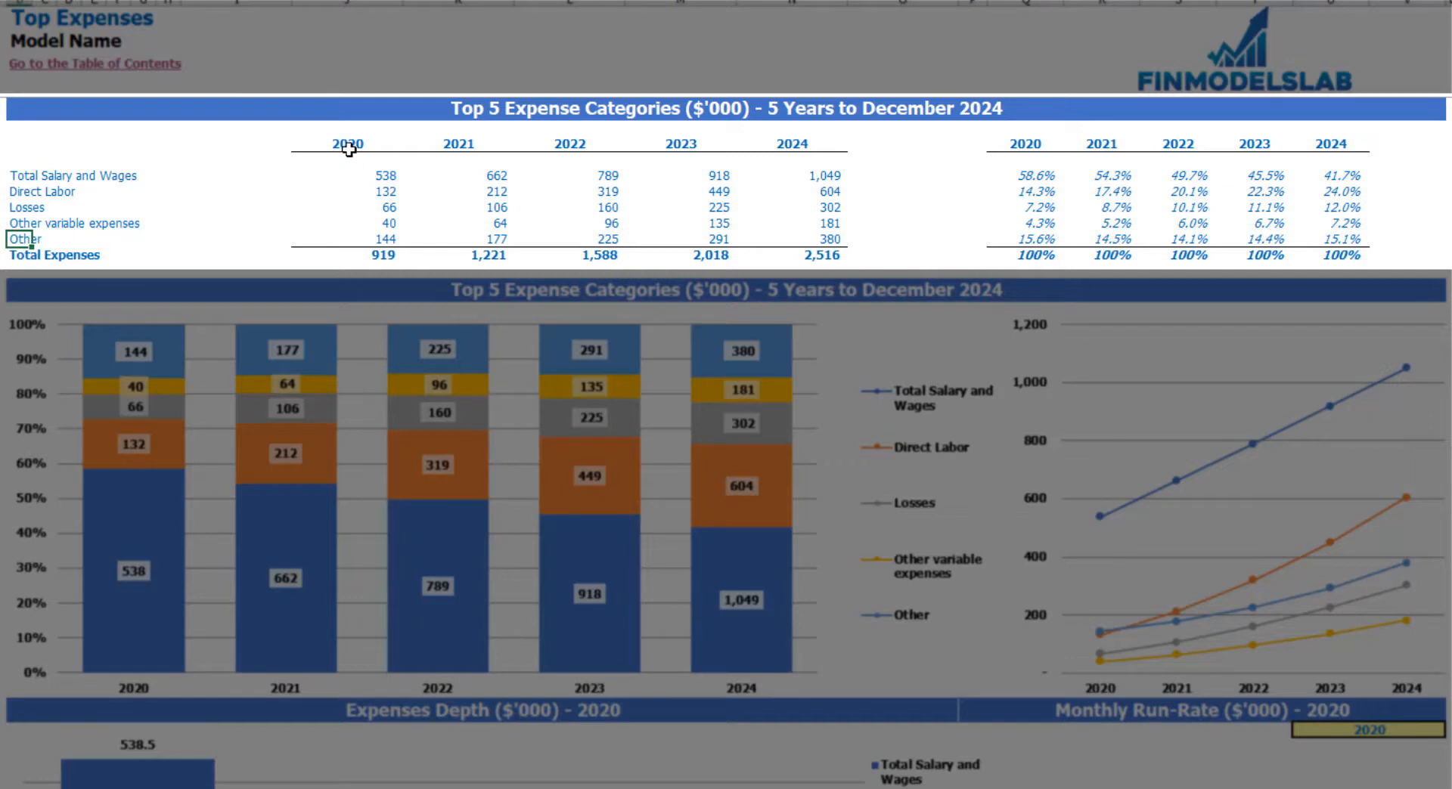
{"action": "left_click_drag", "start_coordinate": [347, 148], "coordinate": [771, 251]}
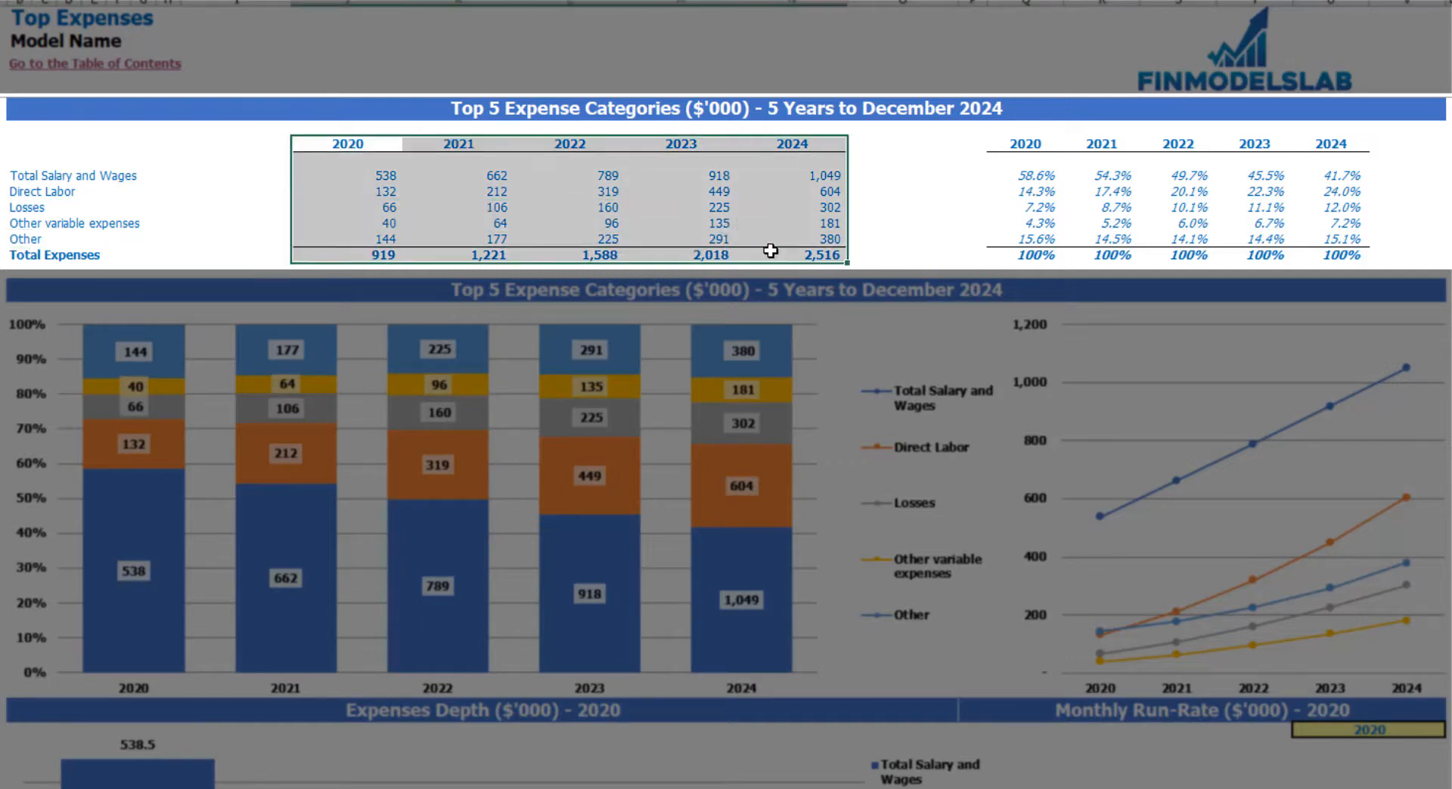
{"action": "left_click", "coordinate": [384, 259]}
{"action": "left_click_drag", "start_coordinate": [384, 258], "coordinate": [787, 256]}
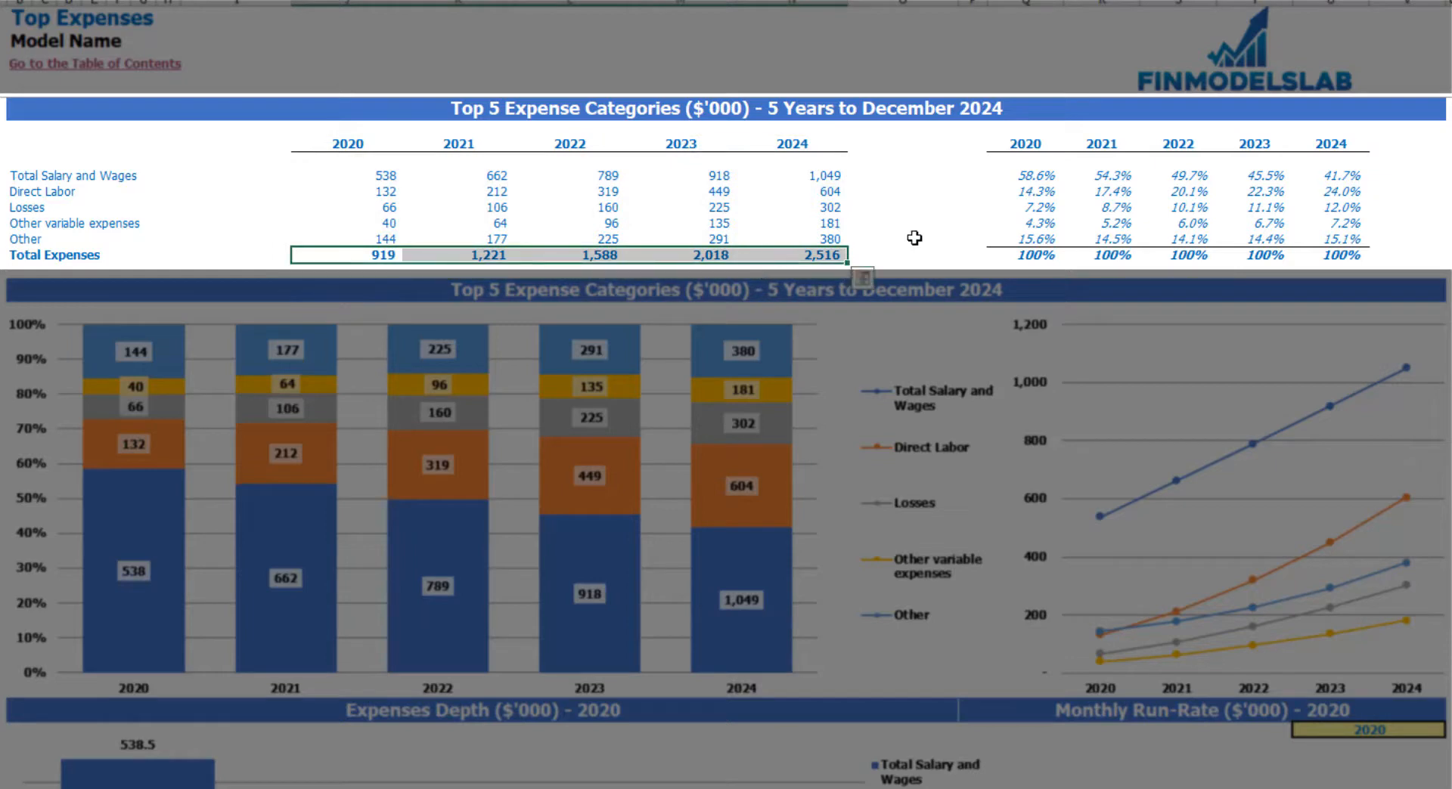
Set the year of the Expenses Depth and Monthly Run-Rate charts to 2021.
{"action": "left_click_drag", "start_coordinate": [1026, 148], "coordinate": [1356, 242]}
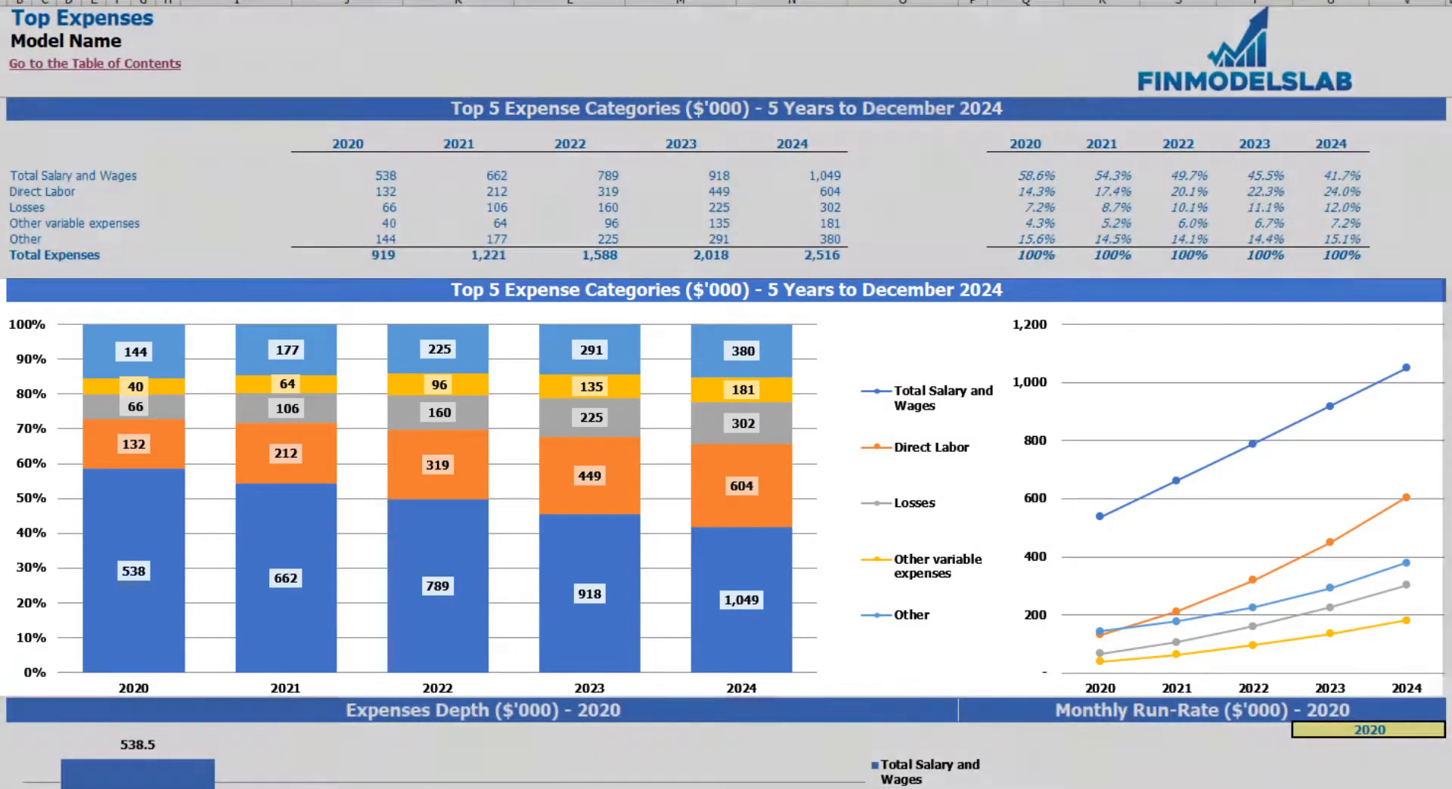
{"action": "scroll", "coordinate": [726, 443], "scroll_direction": "down", "scroll_amount": 3}
{"action": "scroll", "coordinate": [537, 372], "scroll_direction": "down", "scroll_amount": 5}
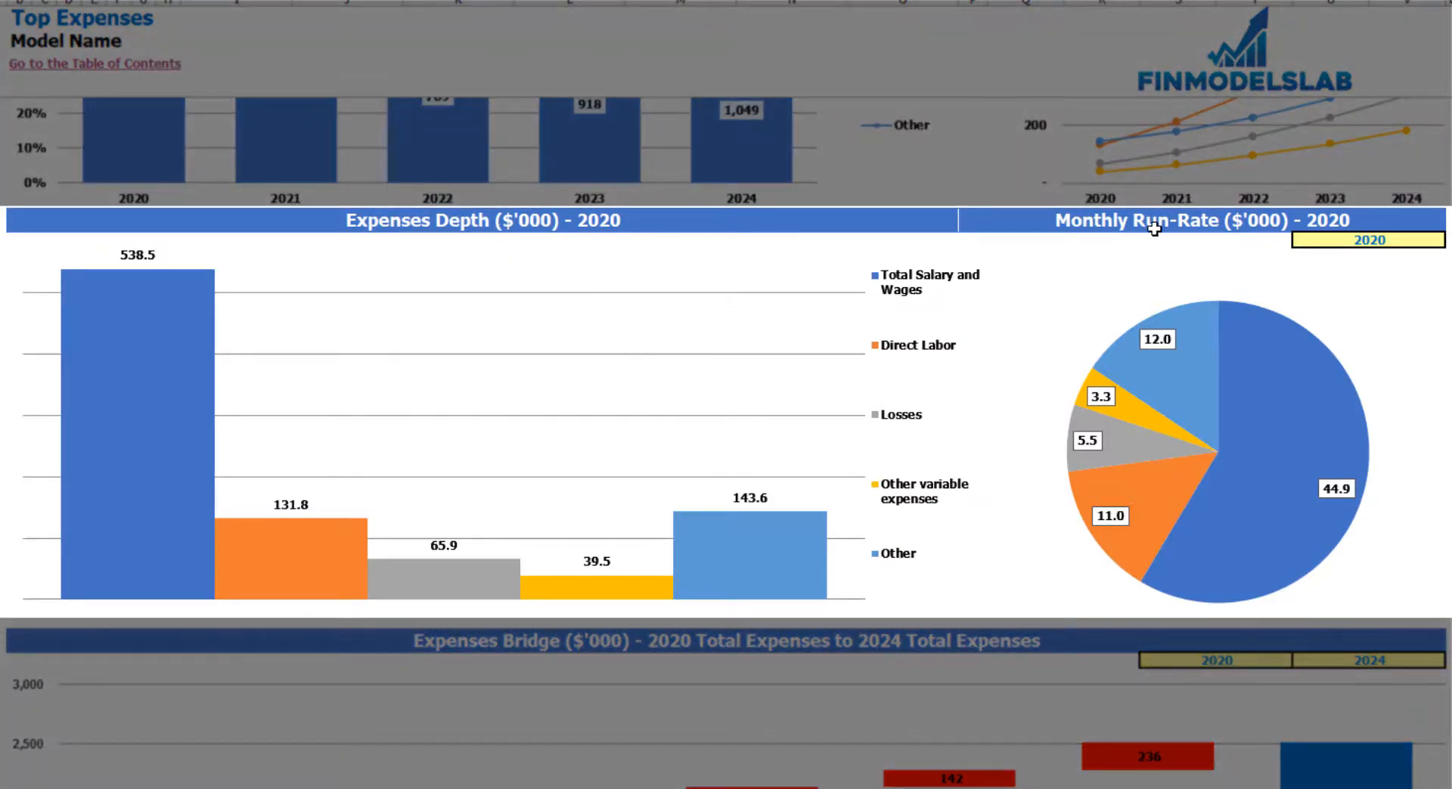
{"action": "left_click", "coordinate": [1440, 239]}
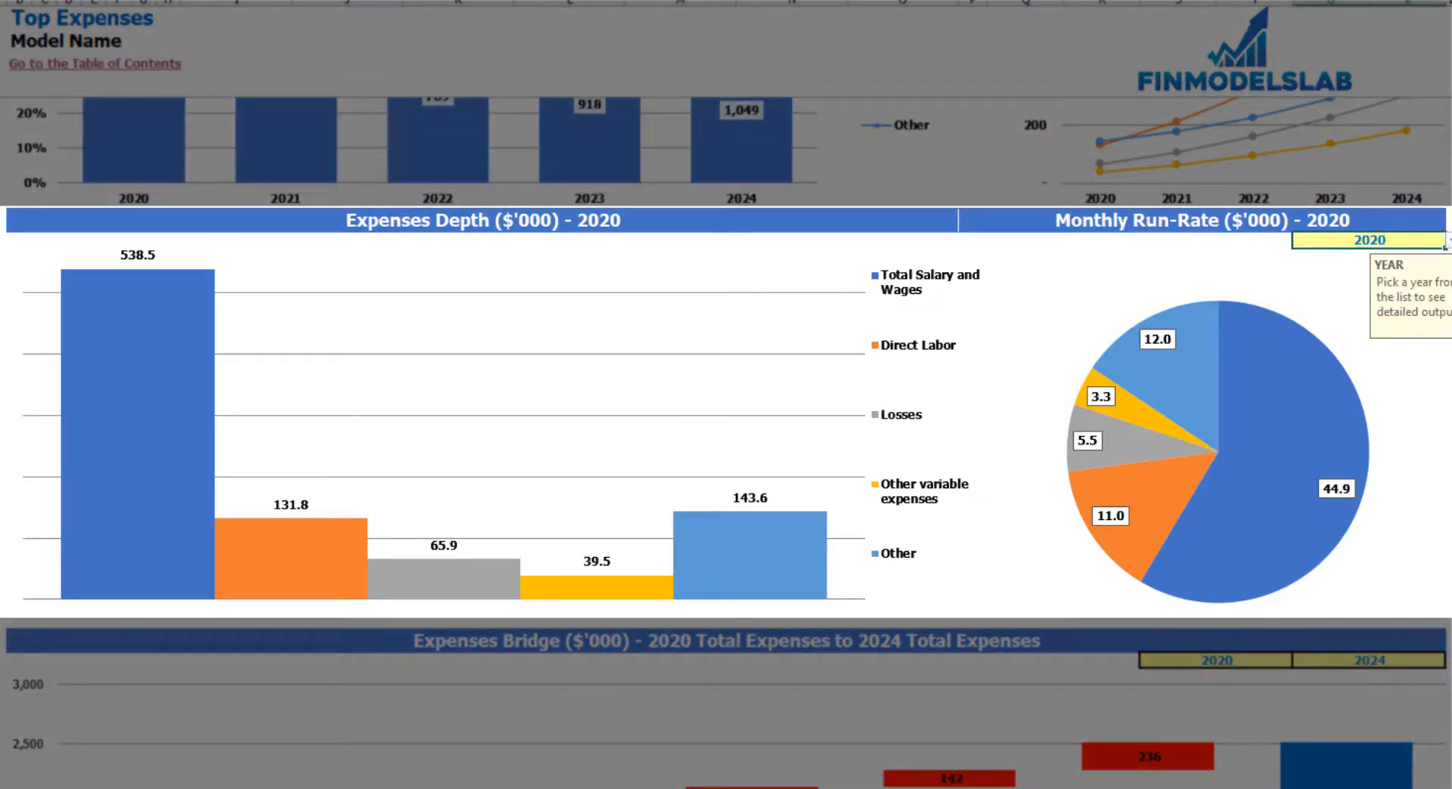
{"action": "left_click", "coordinate": [1446, 240]}
{"action": "left_click", "coordinate": [1317, 275]}
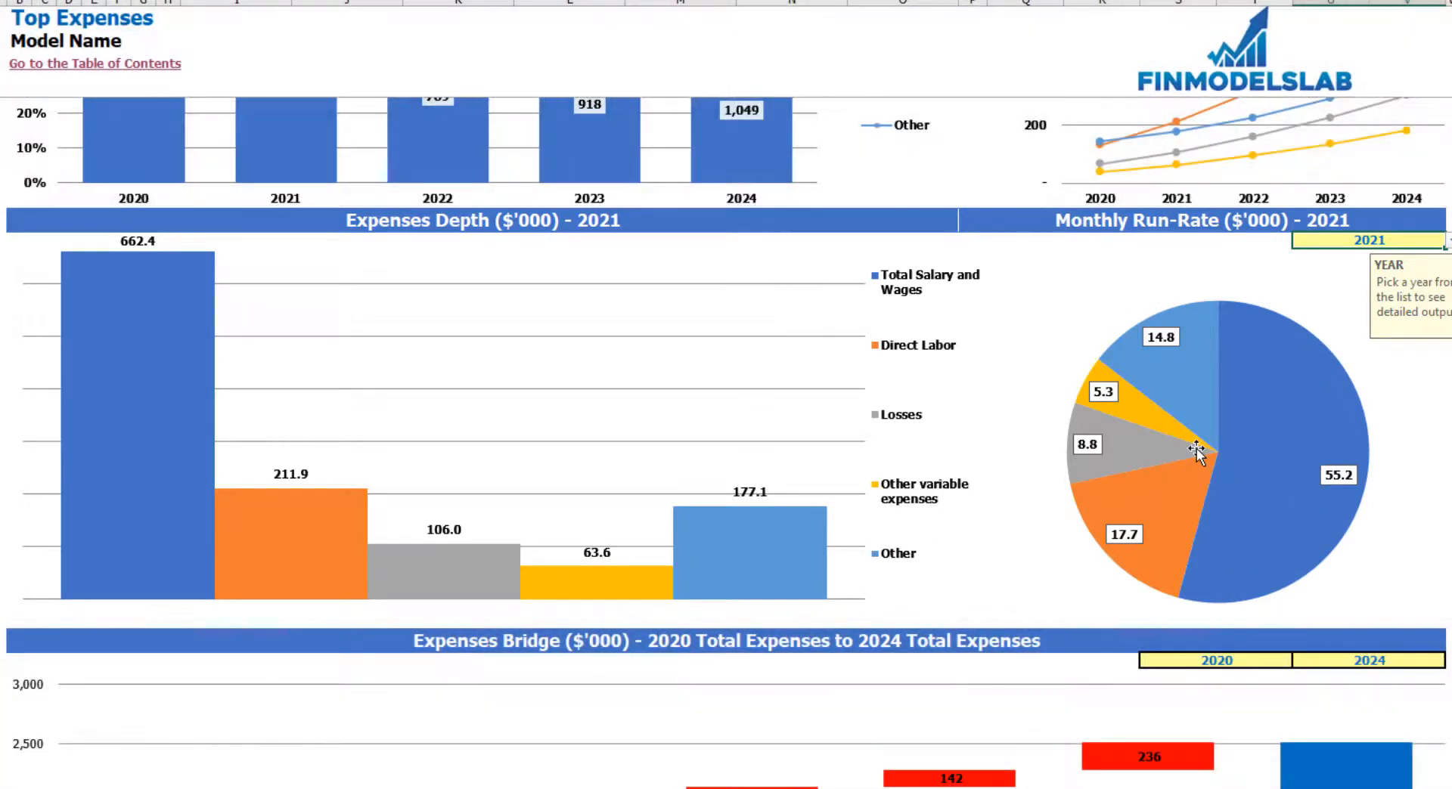
Examine the Expenses Bridge chart and its first-year and last-year selectors, including the list of available first years.
{"action": "mouse_move", "coordinate": [1195, 452]}
{"action": "scroll", "coordinate": [1195, 452], "scroll_direction": "down", "scroll_amount": 5}
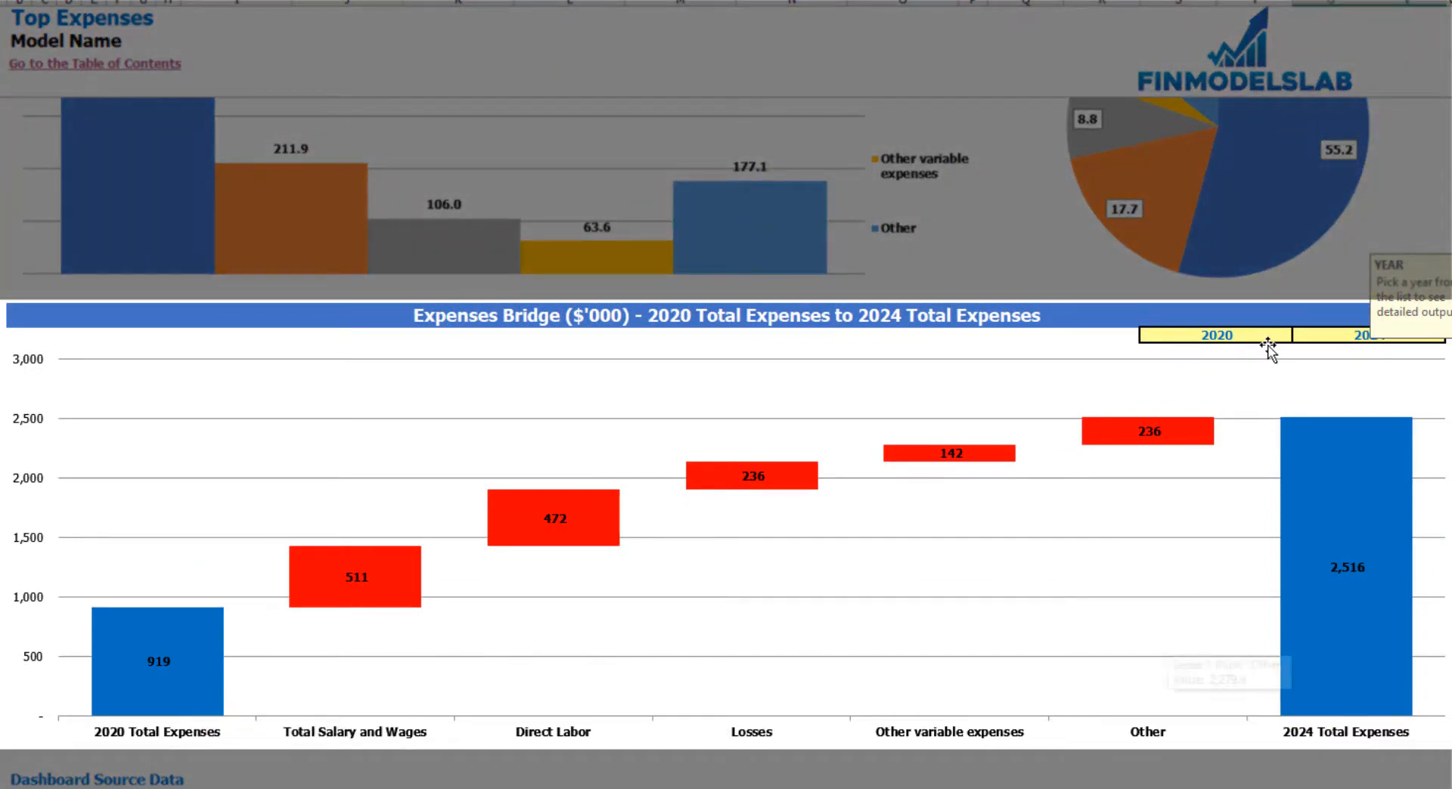
{"action": "left_click", "coordinate": [1276, 334]}
{"action": "left_click", "coordinate": [1388, 330]}
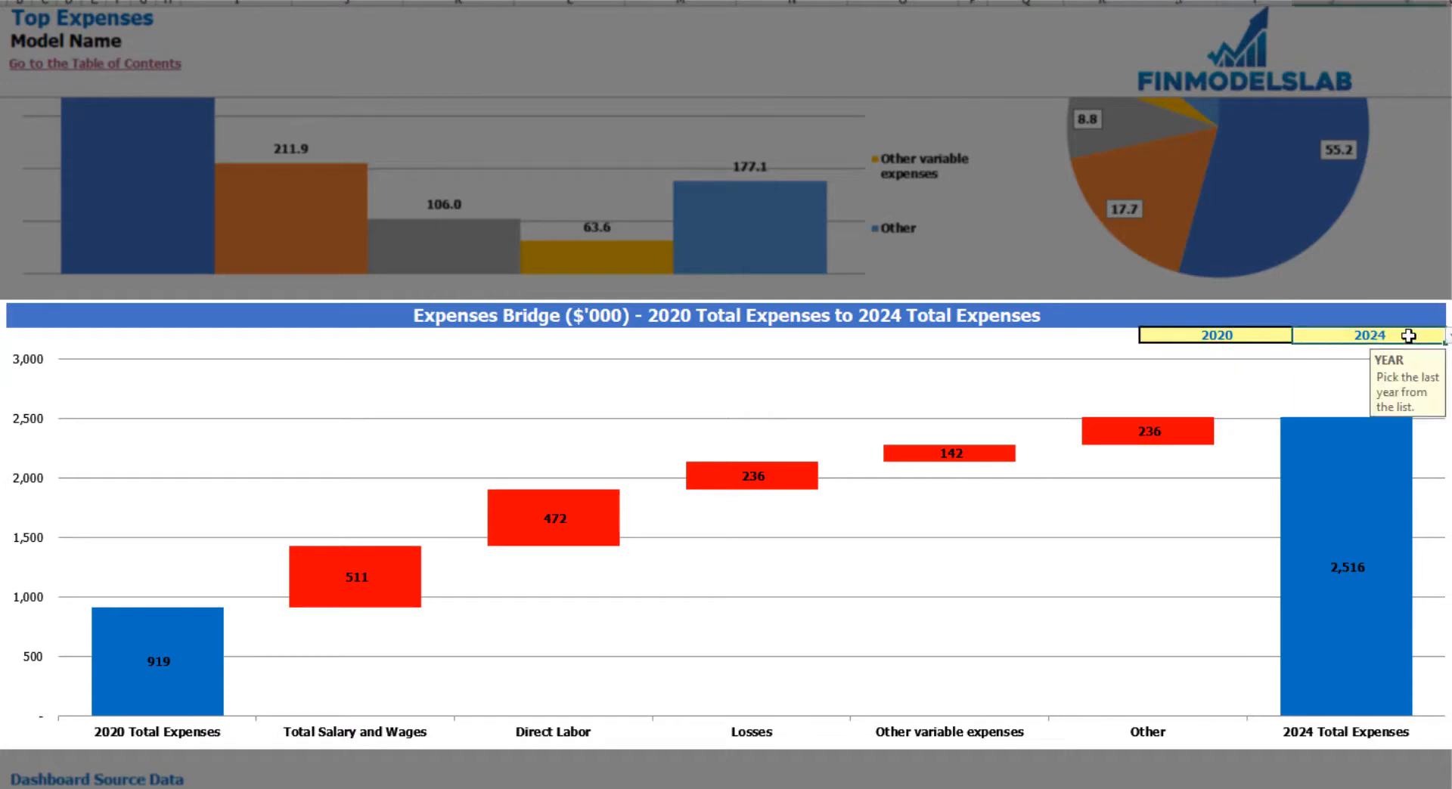
{"action": "left_click", "coordinate": [1271, 331]}
{"action": "left_click", "coordinate": [1300, 335]}
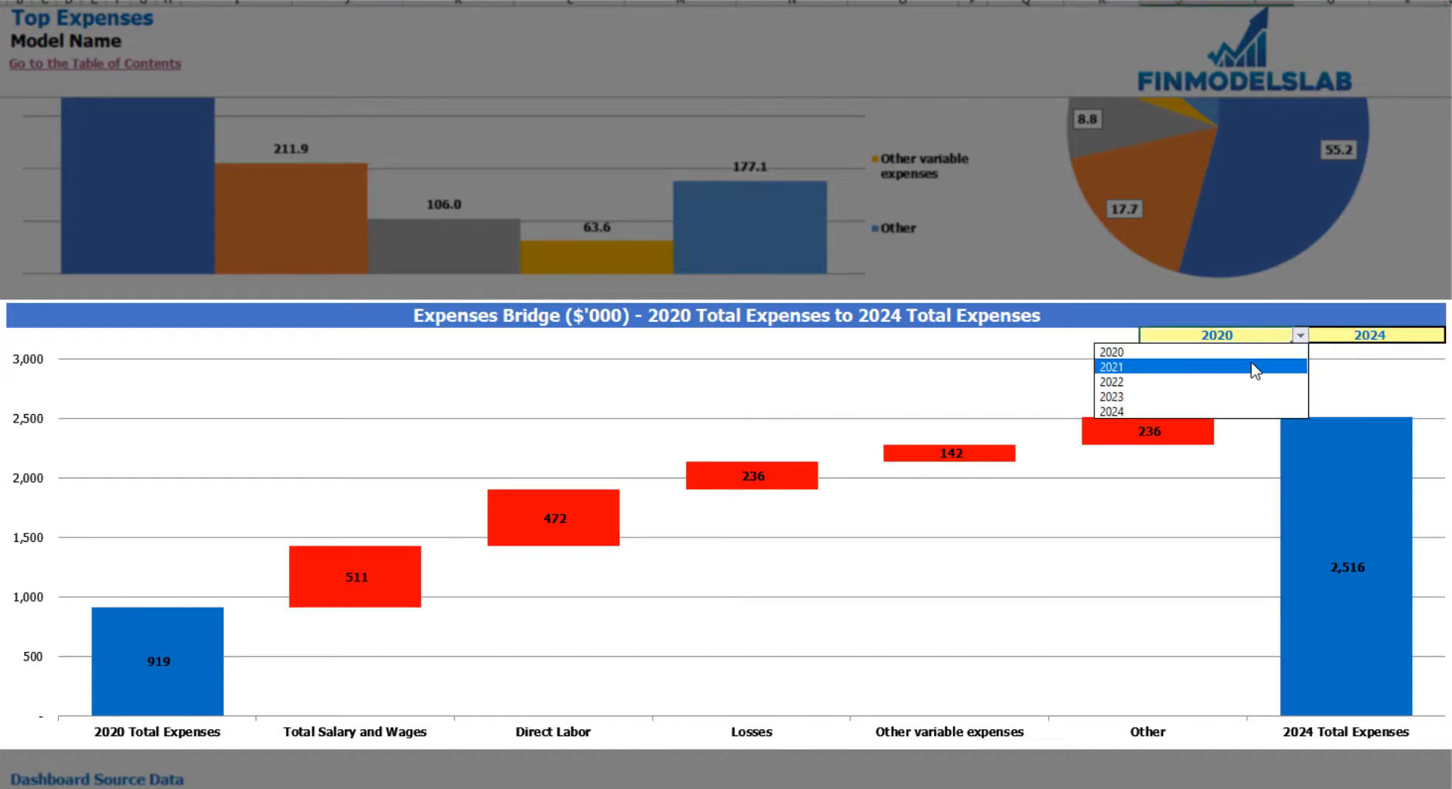
{"action": "left_click", "coordinate": [1439, 332]}
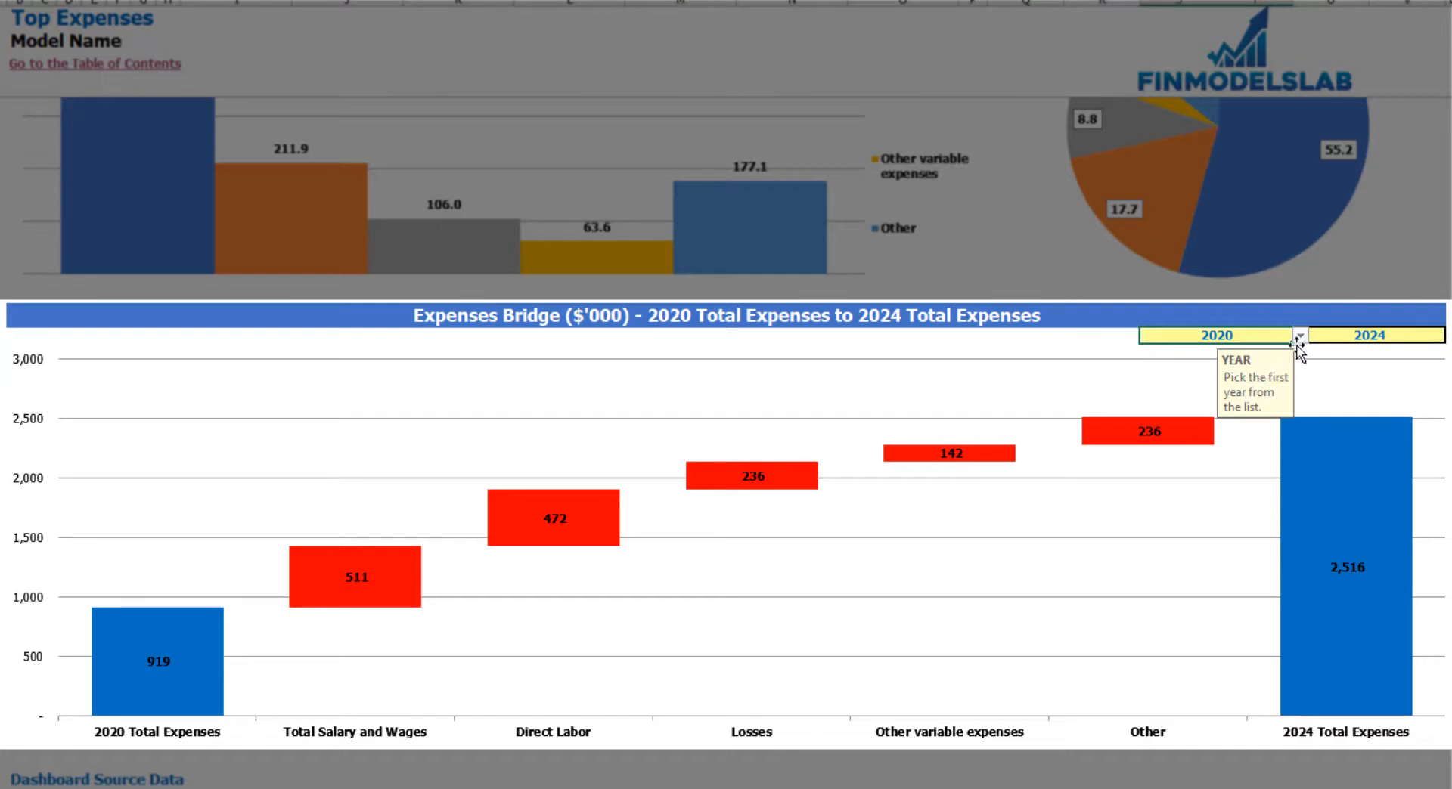
{"action": "left_click", "coordinate": [1424, 334]}
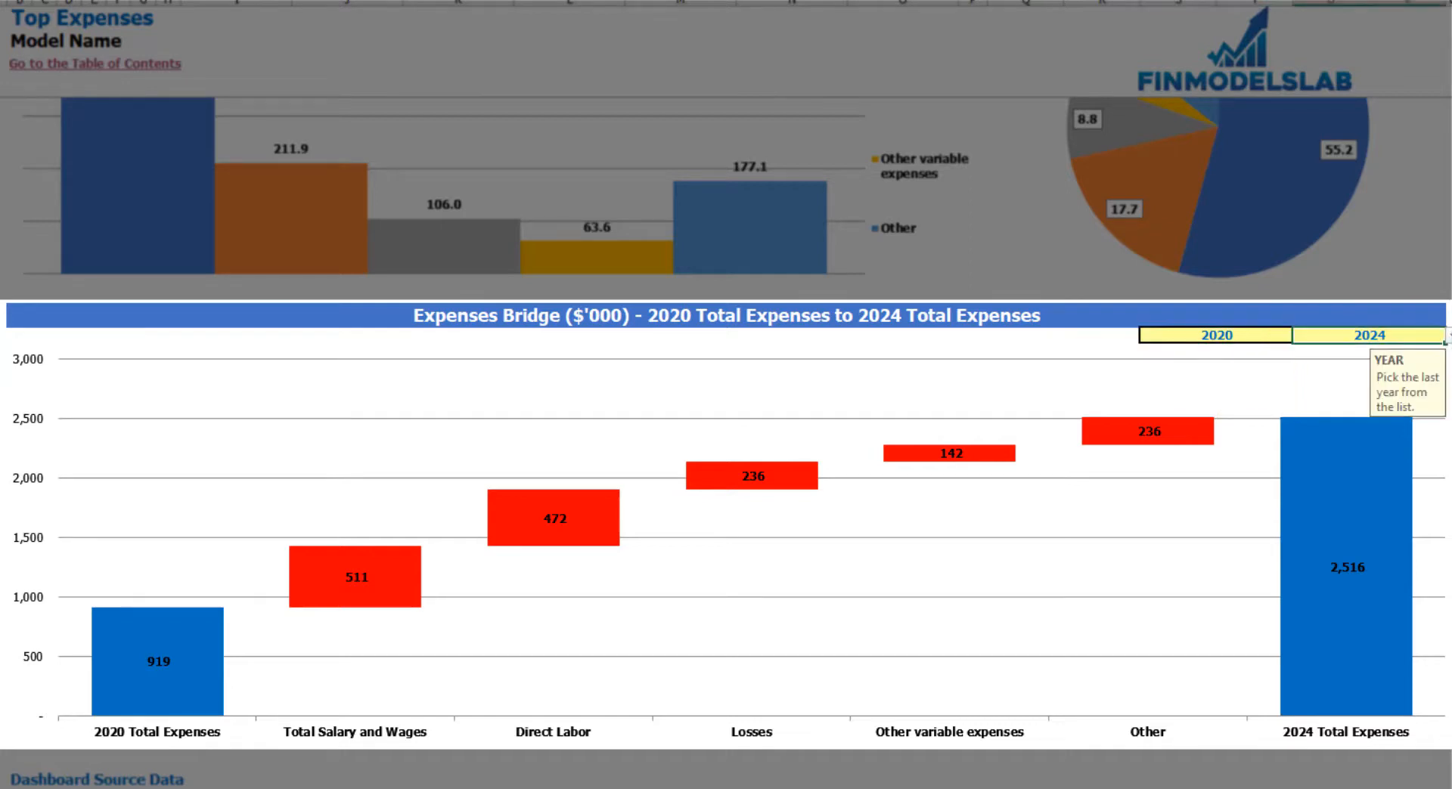
{"action": "left_click", "coordinate": [1449, 336]}
{"action": "left_click", "coordinate": [1450, 336]}
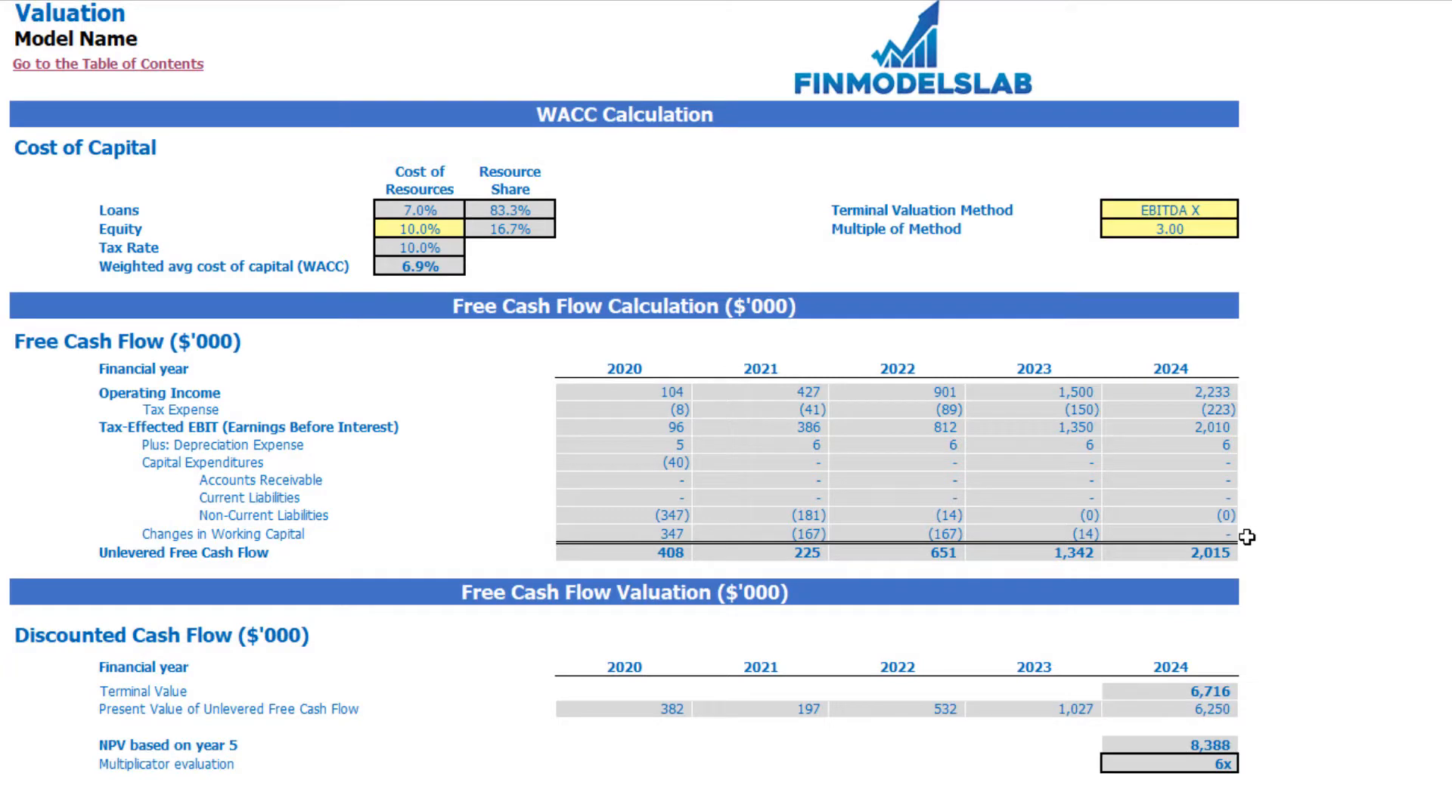
Examine the Valuation sheet's costs of equity and loans, their resource shares and the weighted average cost of capital.
{"action": "left_click", "coordinate": [409, 229]}
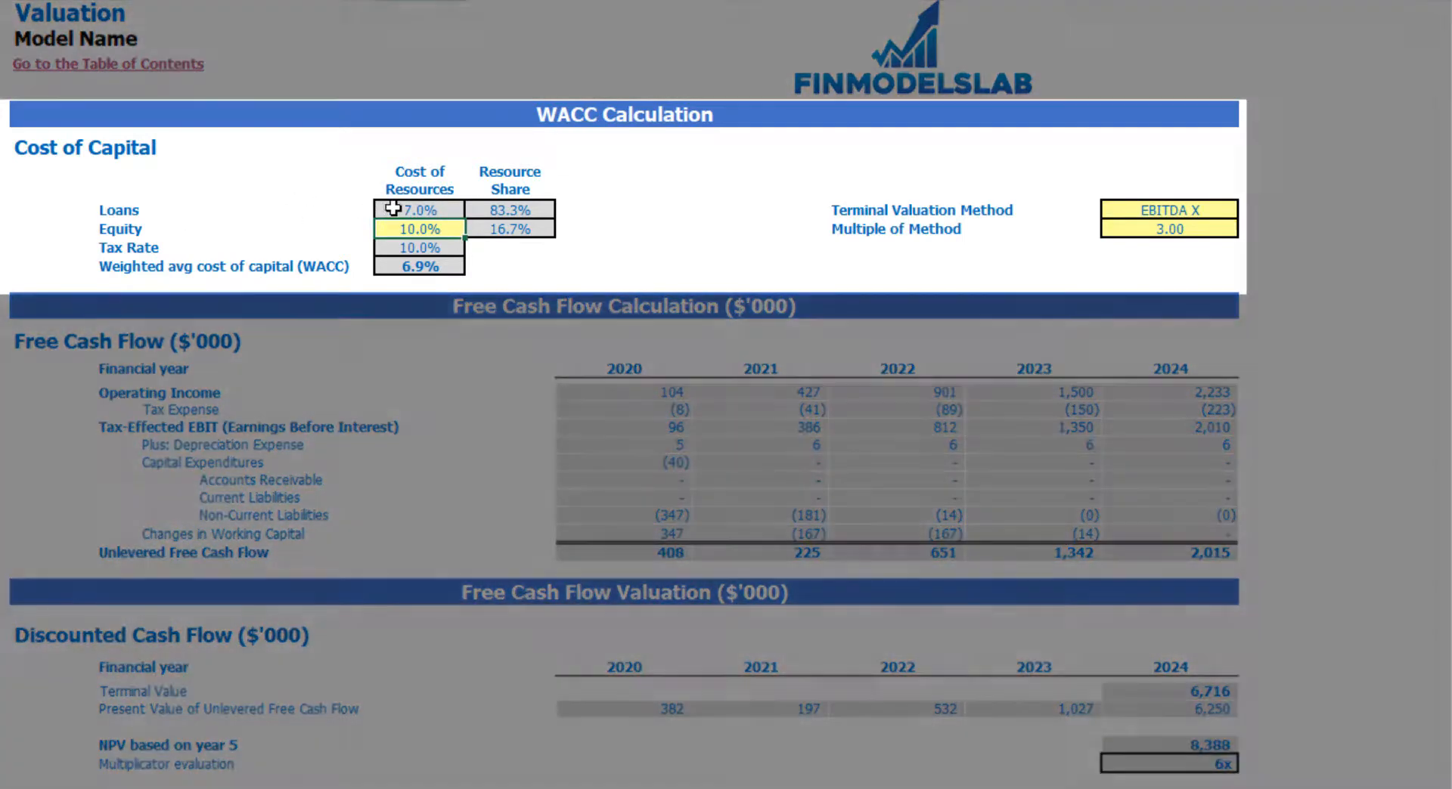
{"action": "left_click", "coordinate": [389, 209]}
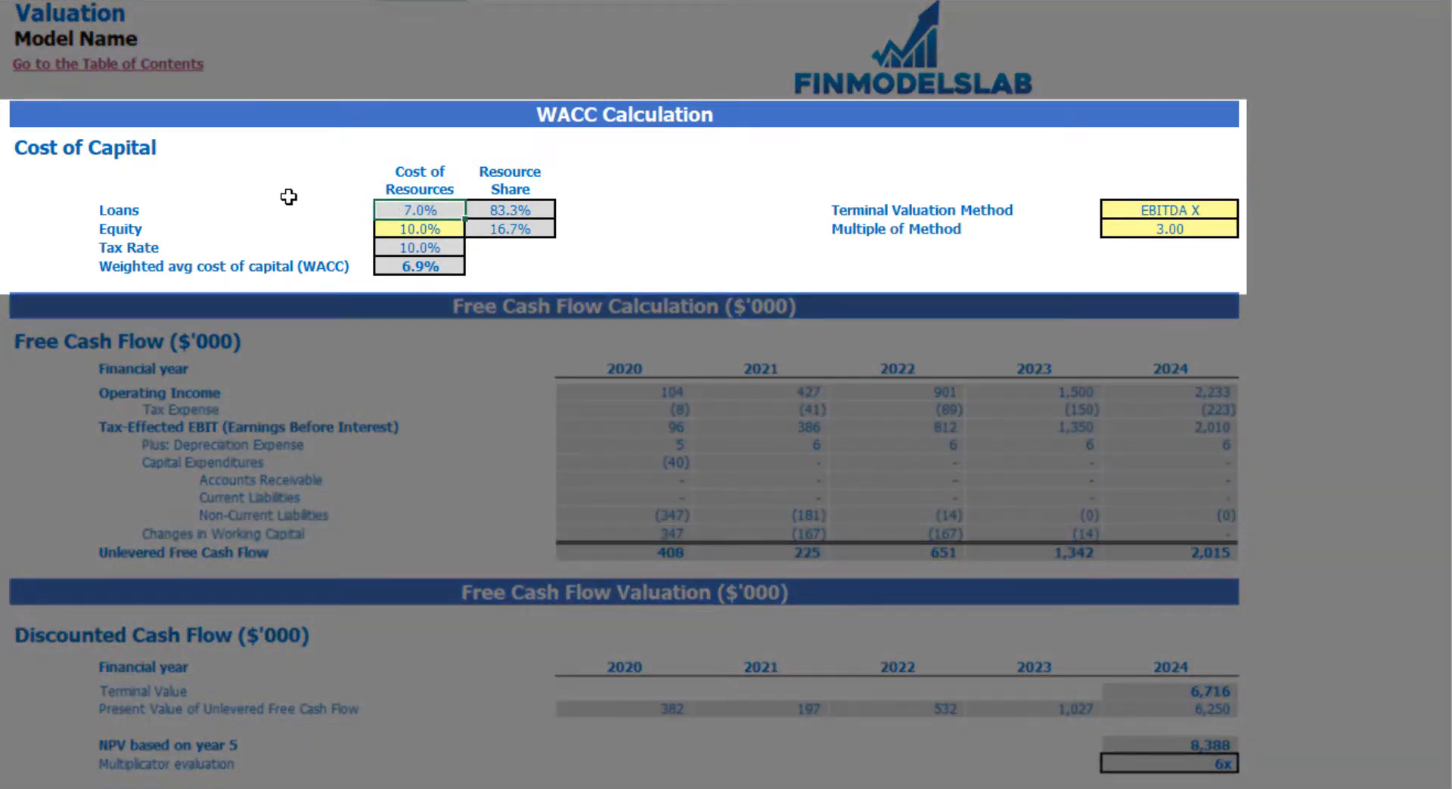
{"action": "left_click_drag", "start_coordinate": [505, 210], "coordinate": [514, 229]}
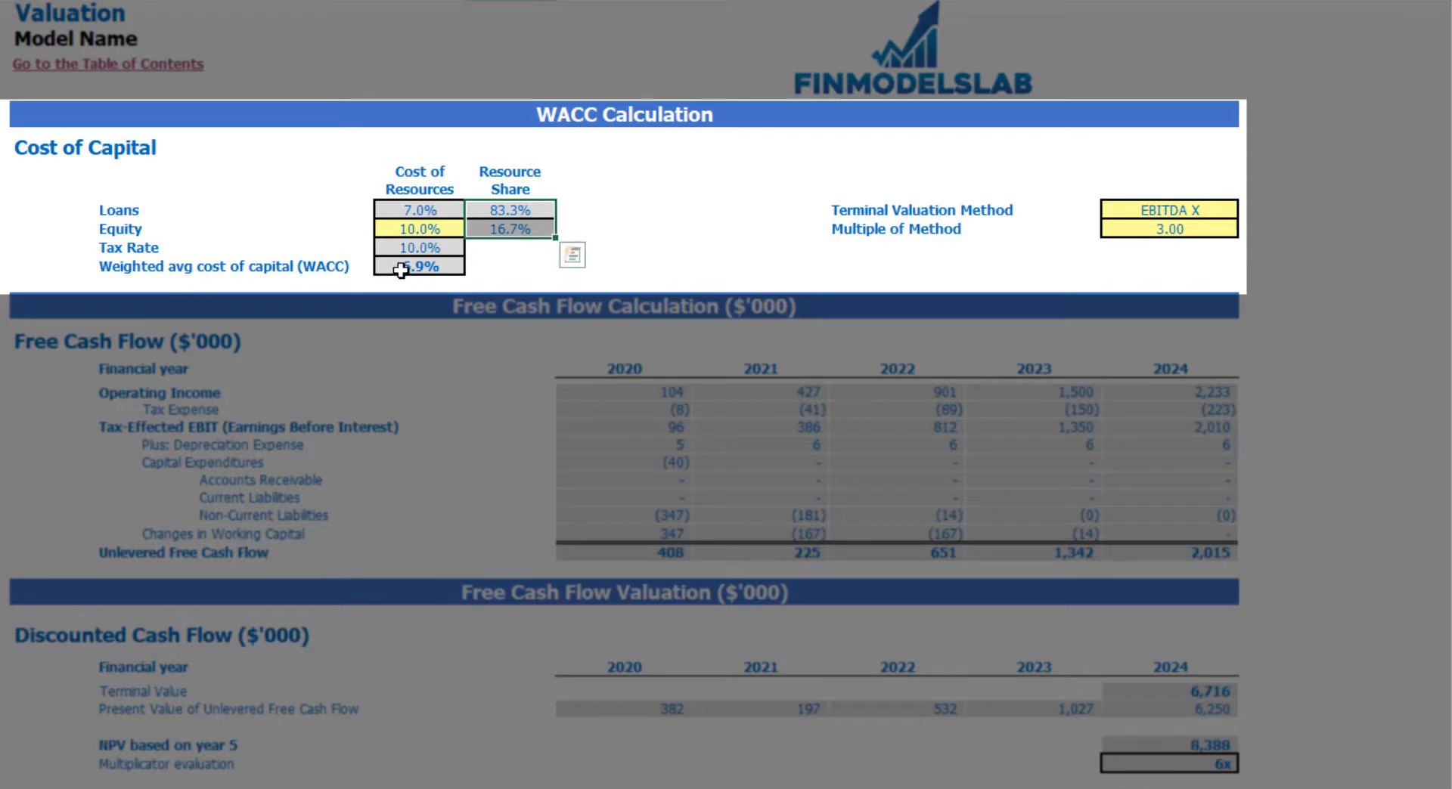
{"action": "left_click", "coordinate": [442, 265]}
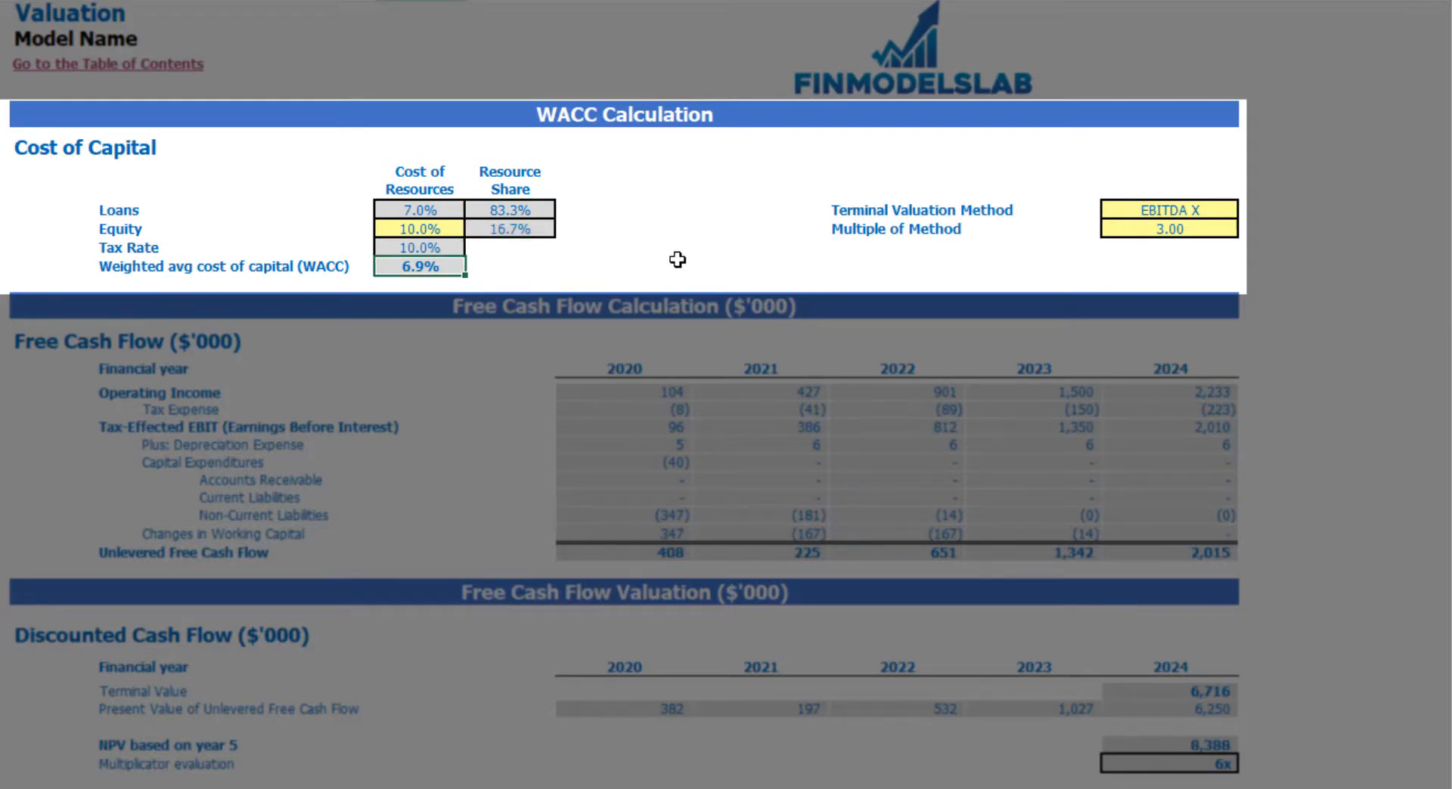
Set the Terminal Valuation Method to Revenue X and check the Multiple of Method input.
{"action": "left_click", "coordinate": [1190, 213]}
{"action": "left_click", "coordinate": [1249, 212]}
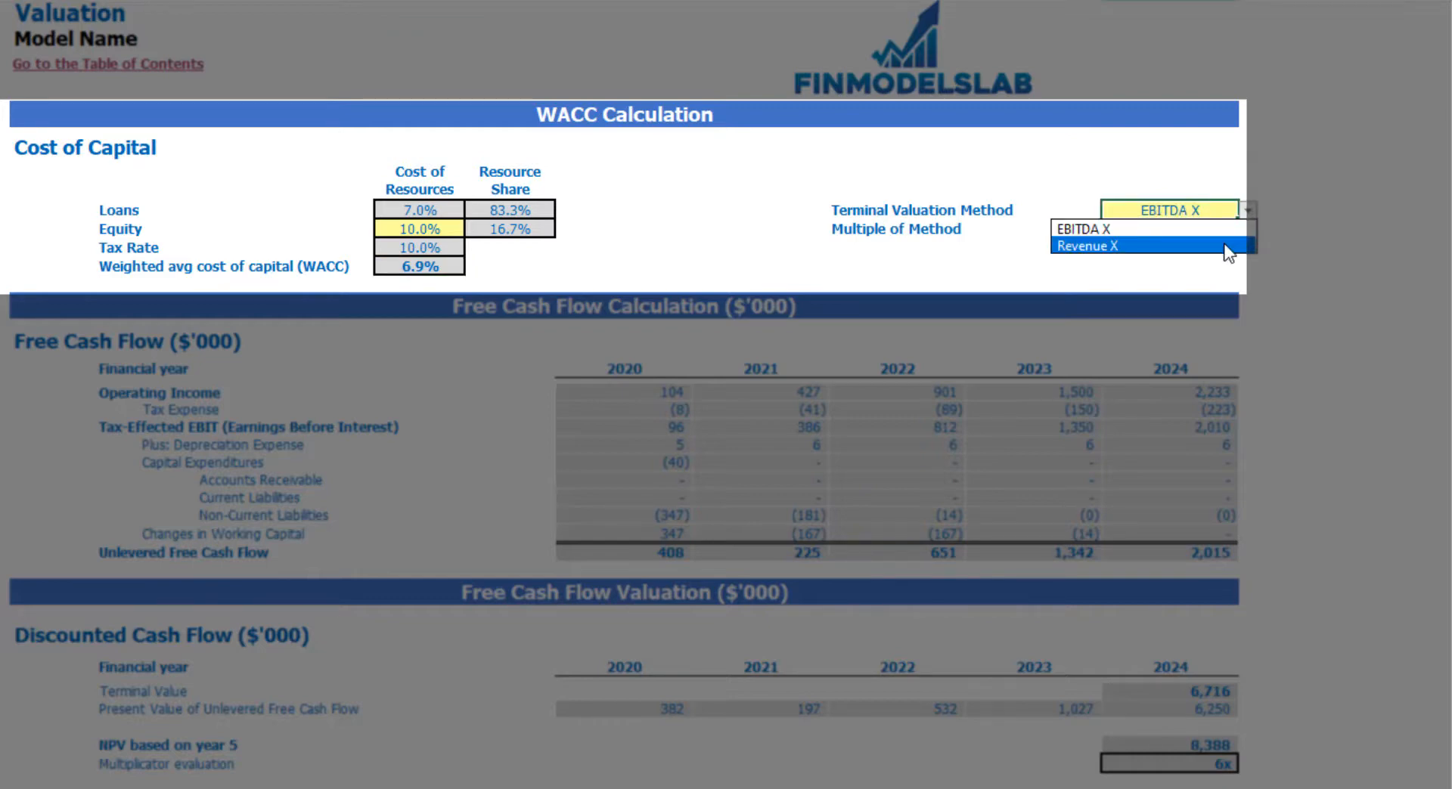
{"action": "left_click", "coordinate": [1228, 242]}
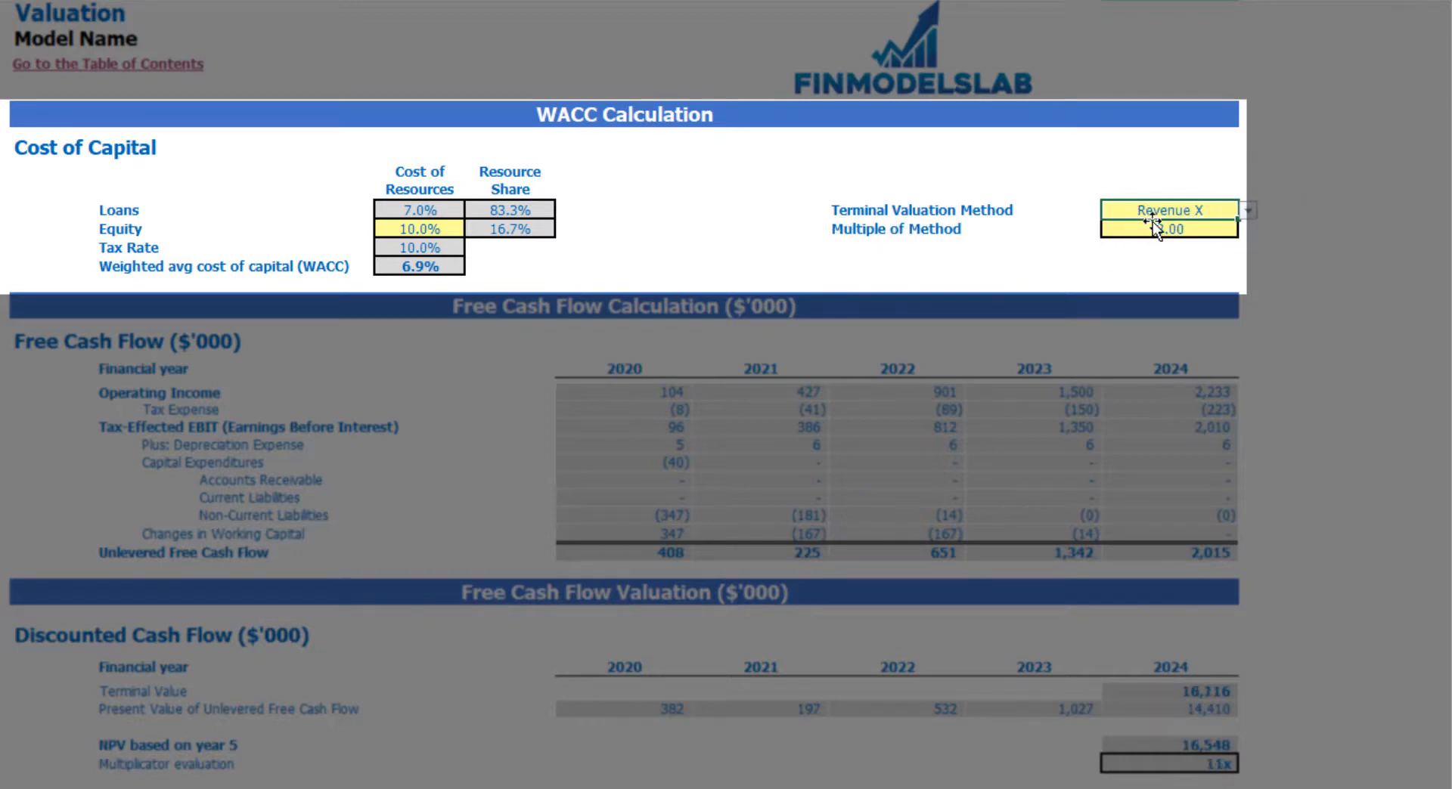
{"action": "left_click", "coordinate": [1191, 230]}
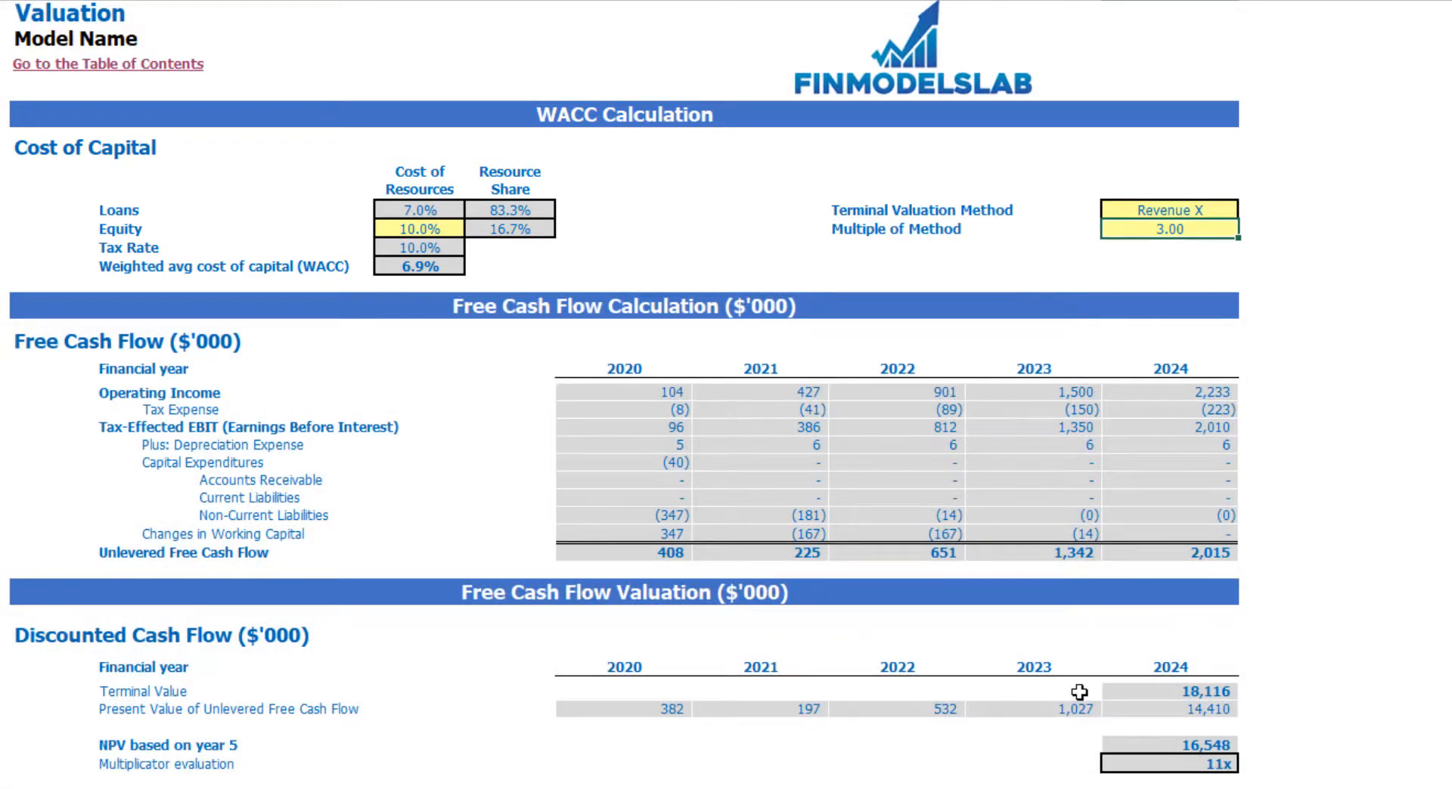
Examine the Terminal Value, the Unlevered Free Cash Flow for 2020 to 2024 and the Multiplicator evaluation.
{"action": "left_click", "coordinate": [1146, 692]}
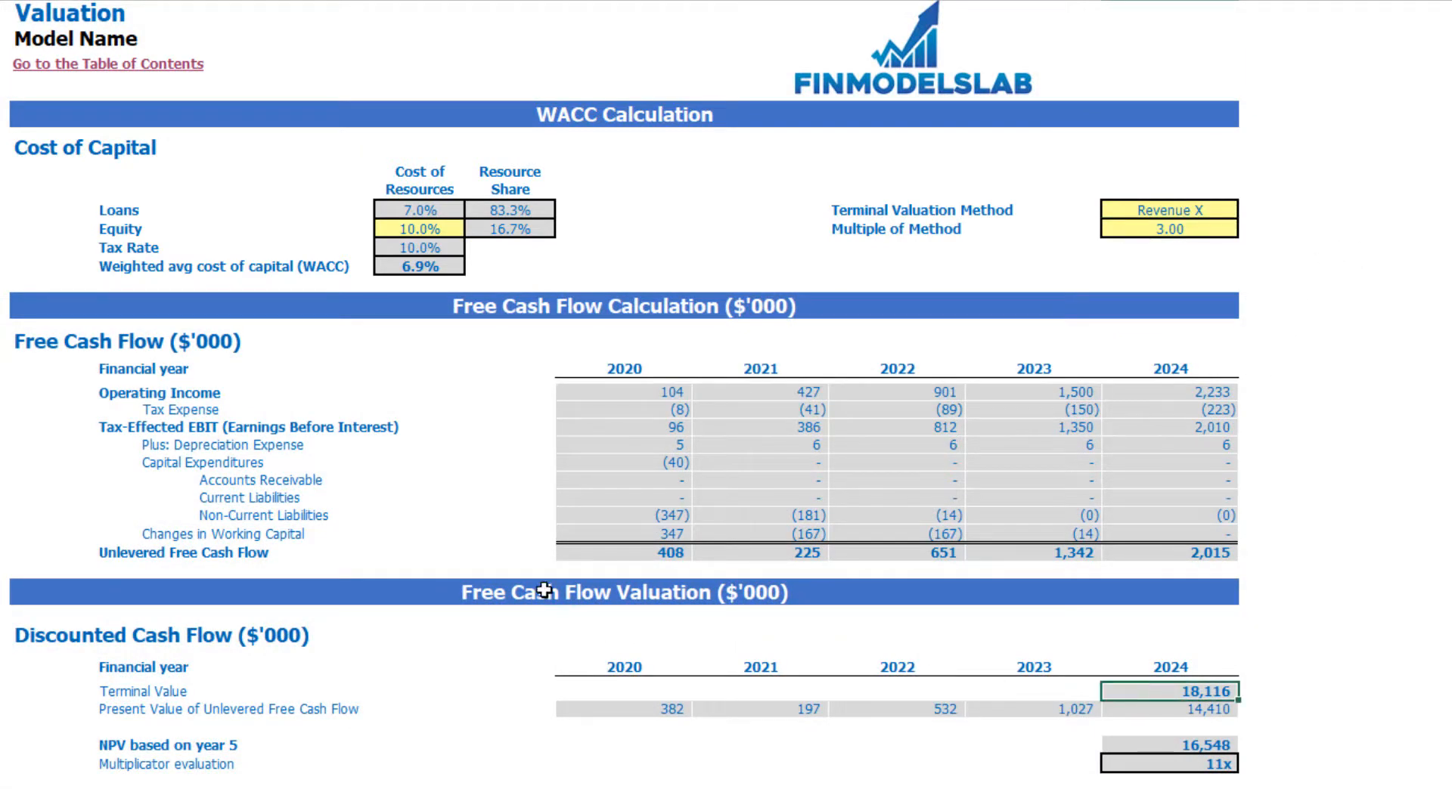
{"action": "left_click_drag", "start_coordinate": [601, 552], "coordinate": [1165, 554]}
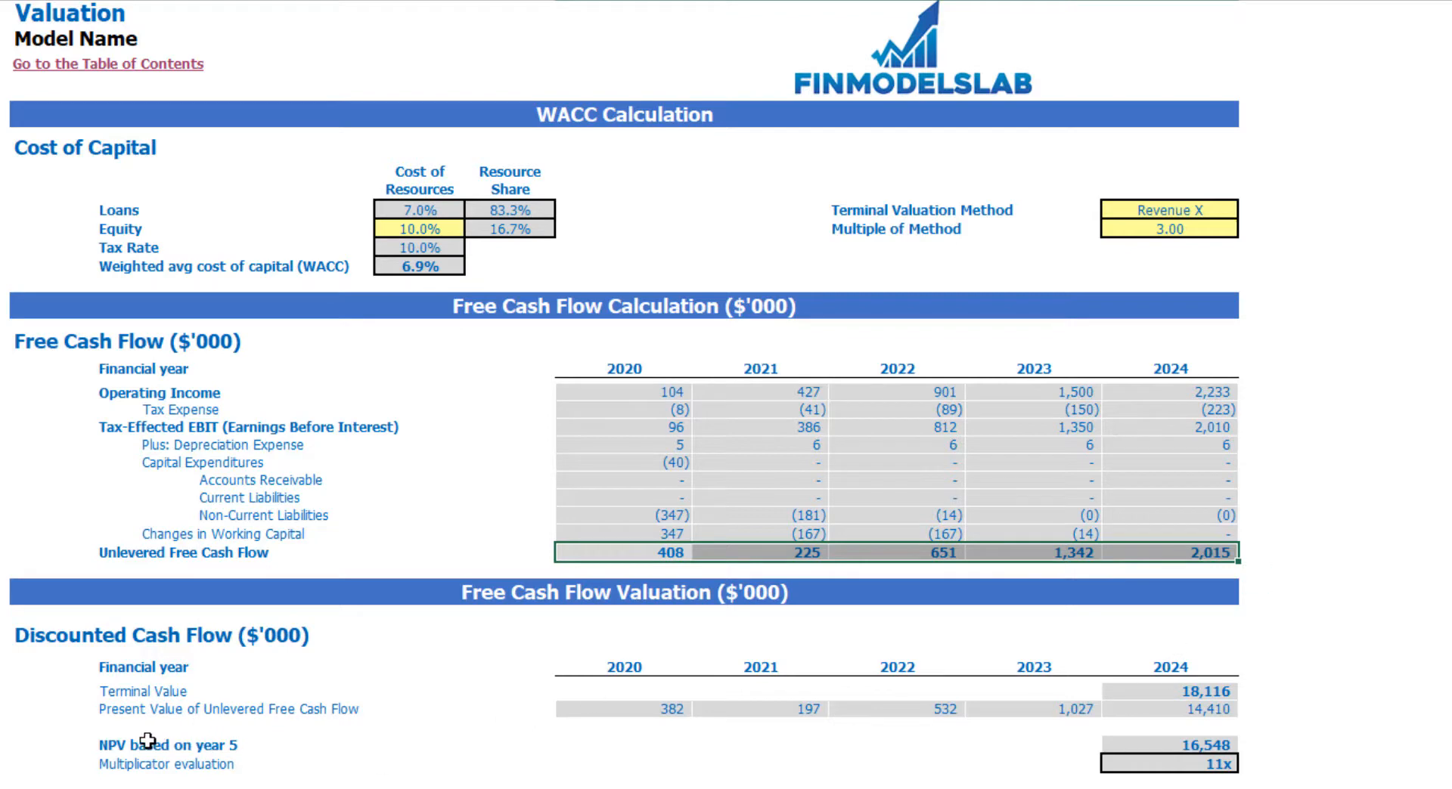
{"action": "left_click", "coordinate": [1206, 761]}
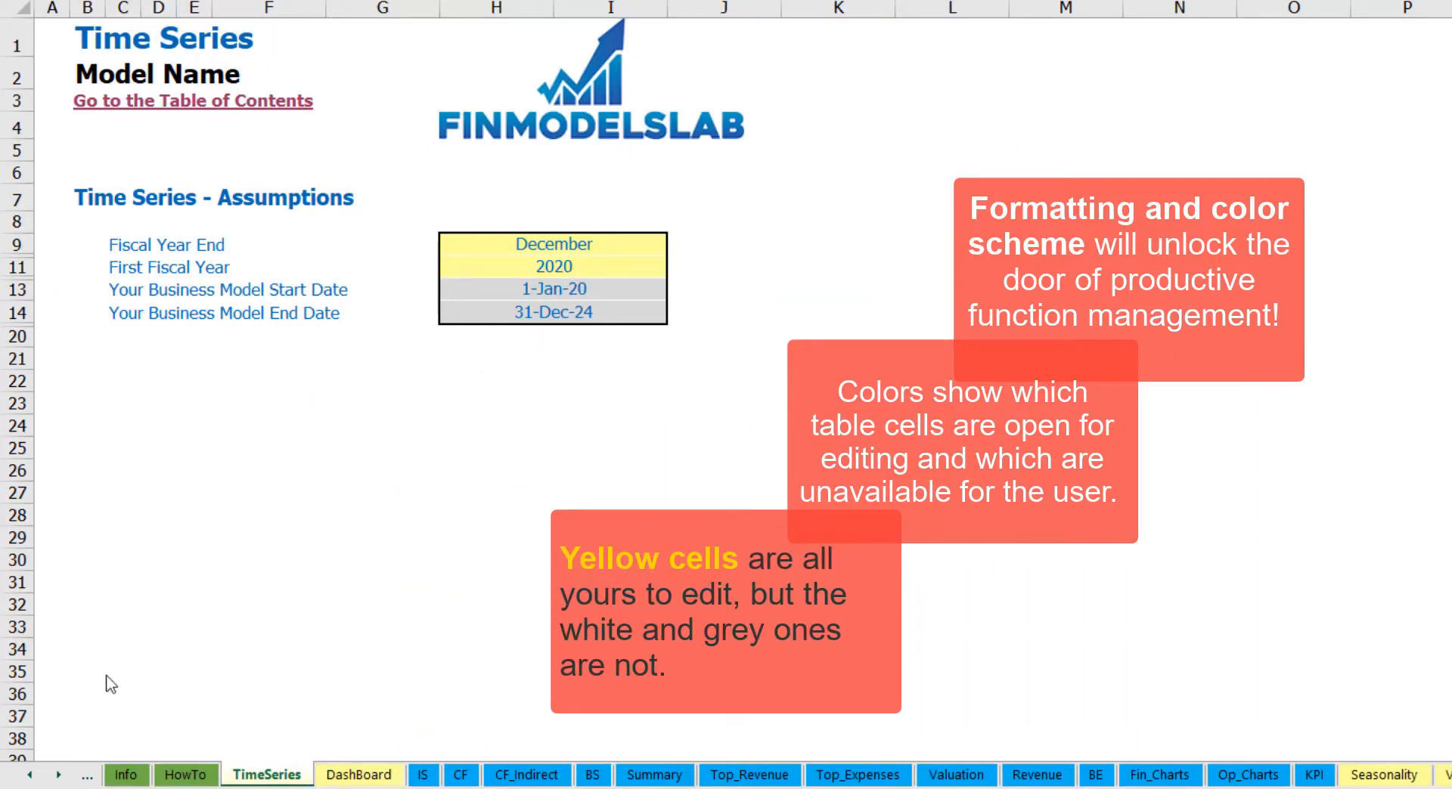
Browse the workbook's colour-coded sheets from the instruction sheets through the reports and assumptions to the calculation sheets.
{"action": "left_click", "coordinate": [58, 775]}
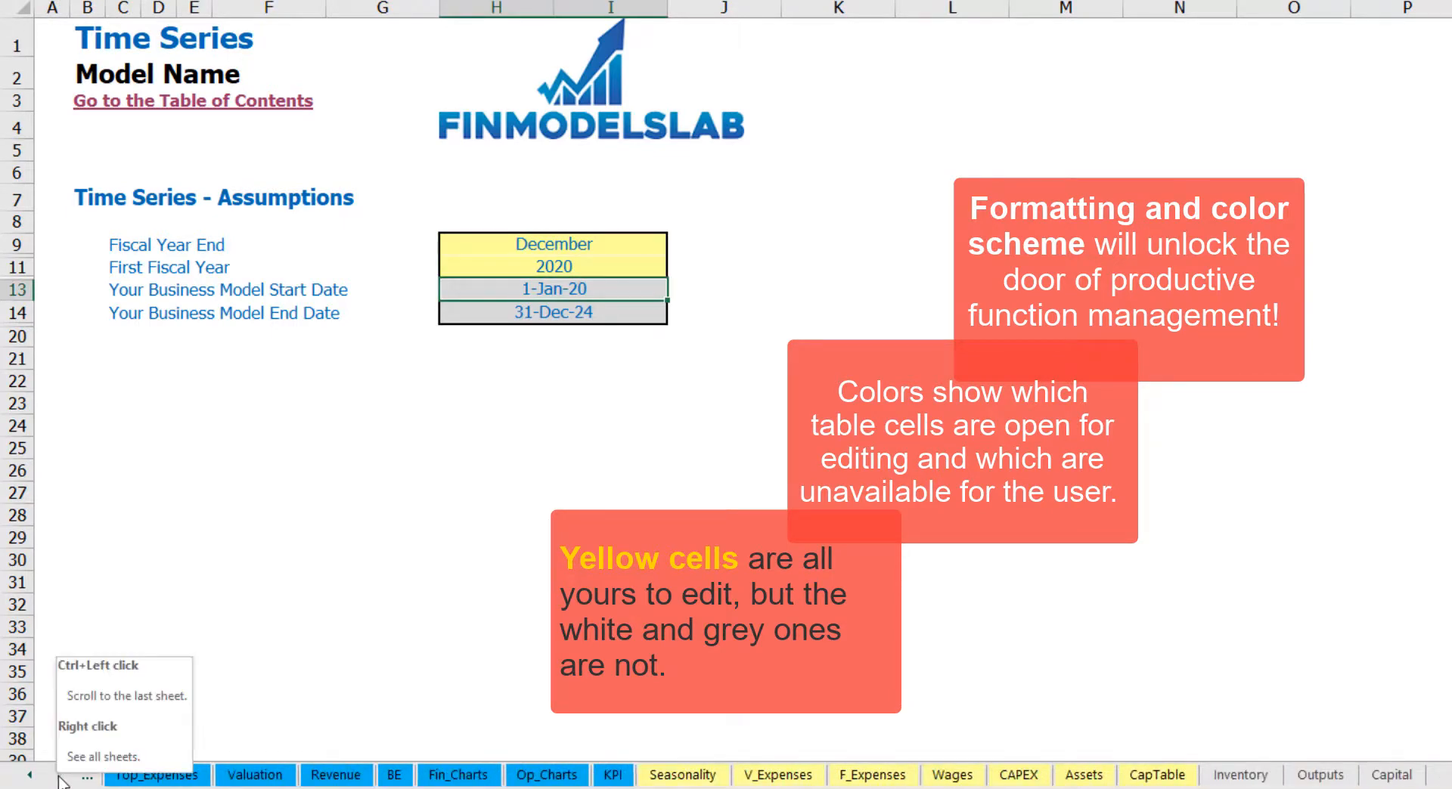
{"action": "left_click", "coordinate": [31, 779]}
{"action": "left_click", "coordinate": [31, 779]}
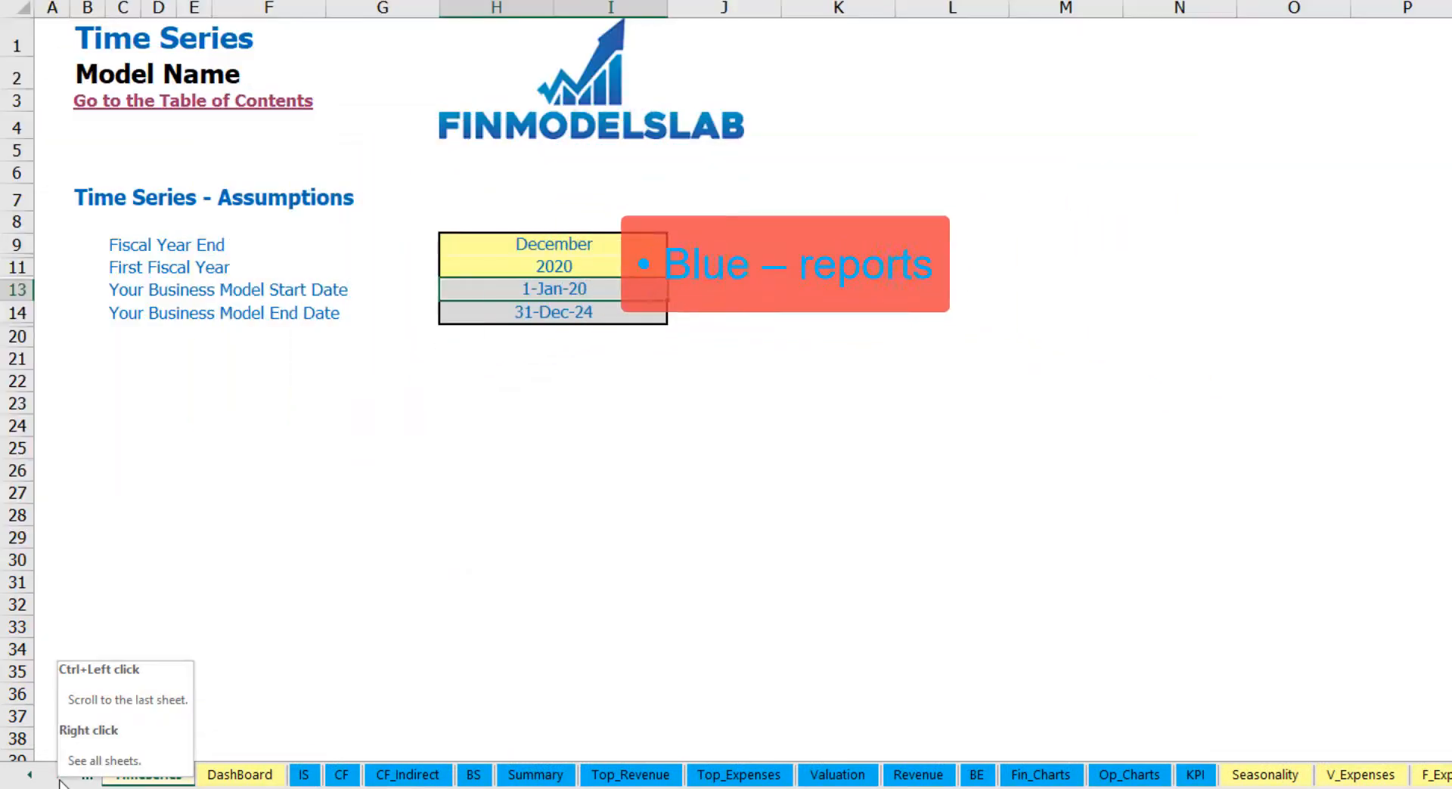
{"action": "left_click", "coordinate": [59, 781]}
{"action": "left_click", "coordinate": [58, 780]}
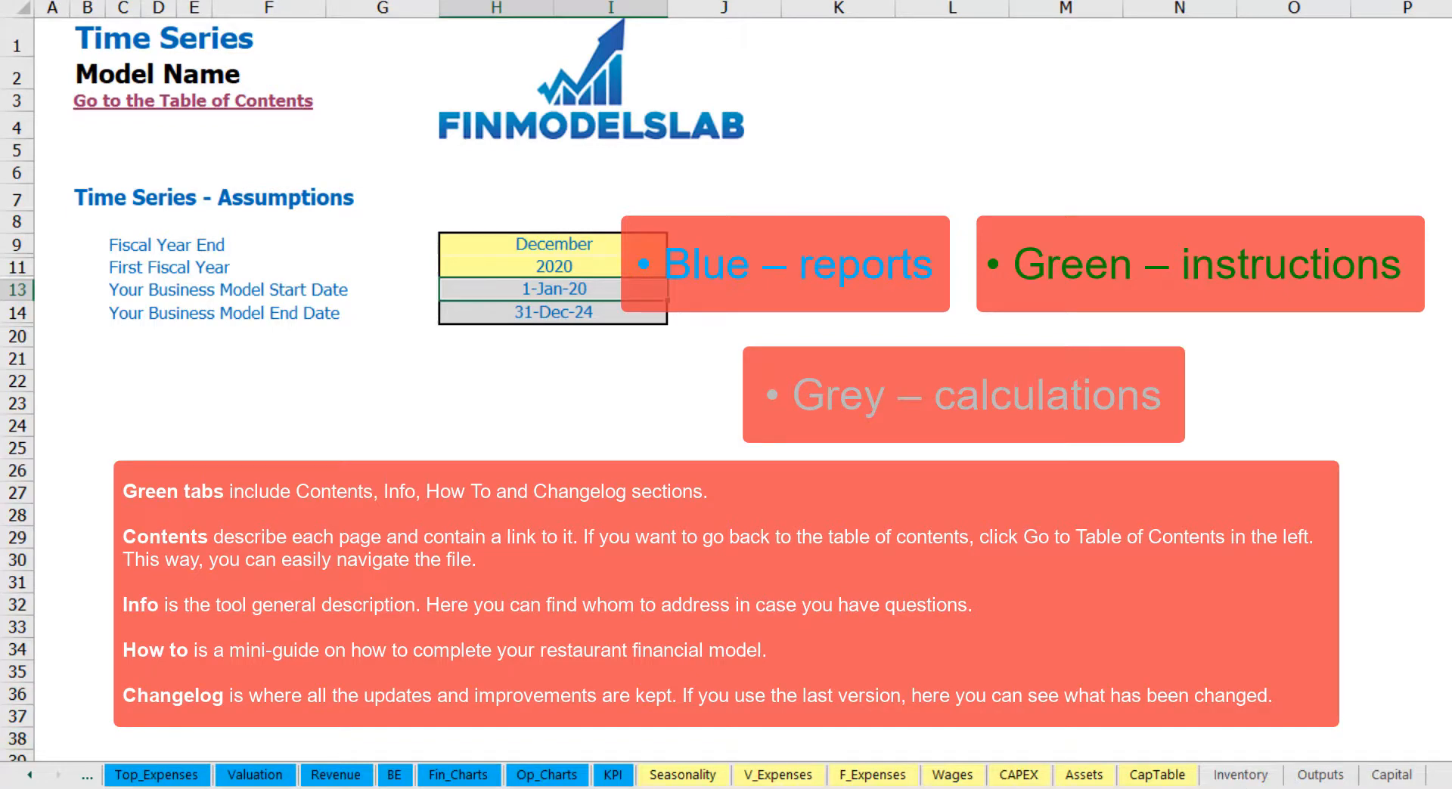
Open the Contents sheet, follow its Financial Statements Summary link and return to the Table of Contents.
{"action": "left_click_drag", "start_coordinate": [29, 783], "coordinate": [30, 784]}
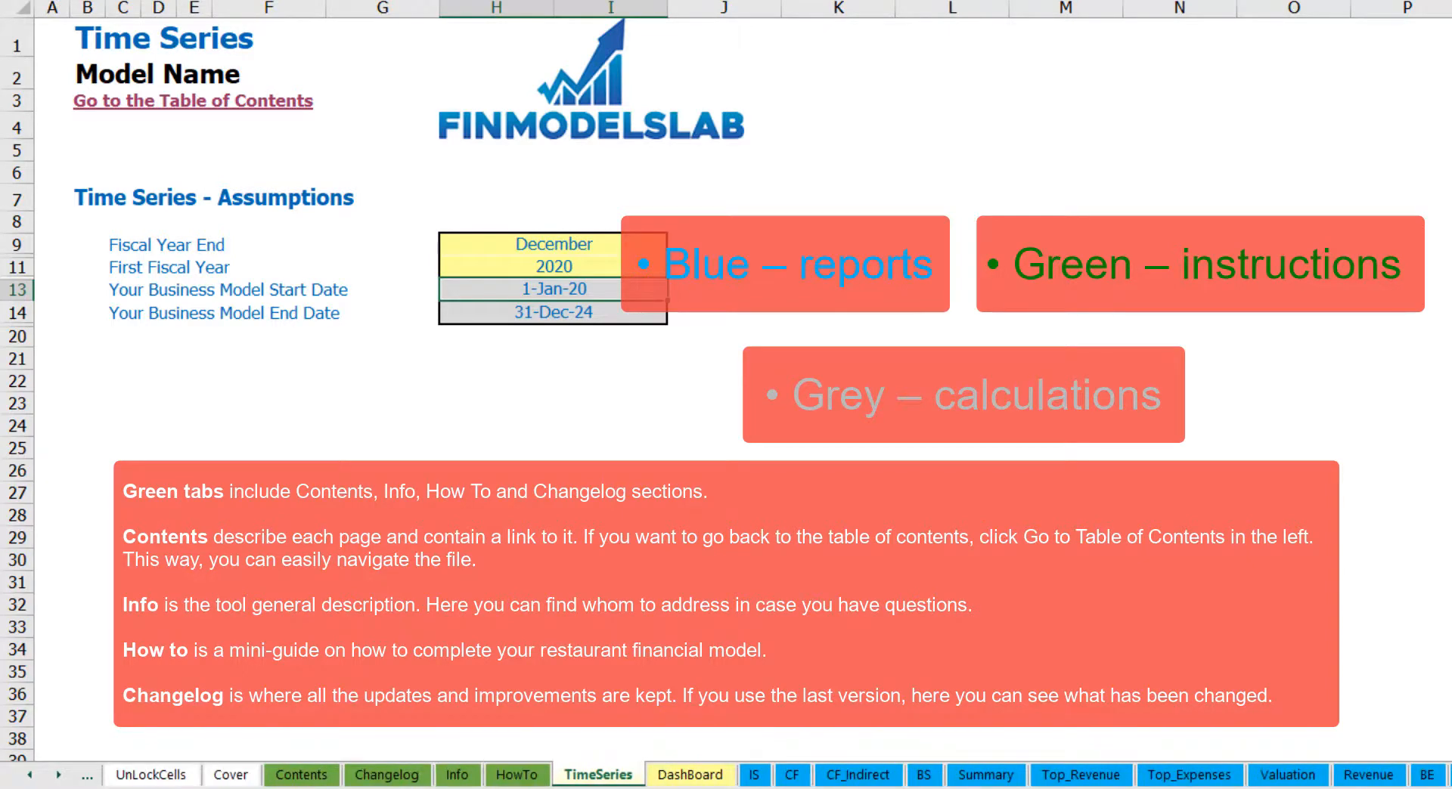
{"action": "left_click", "coordinate": [323, 779]}
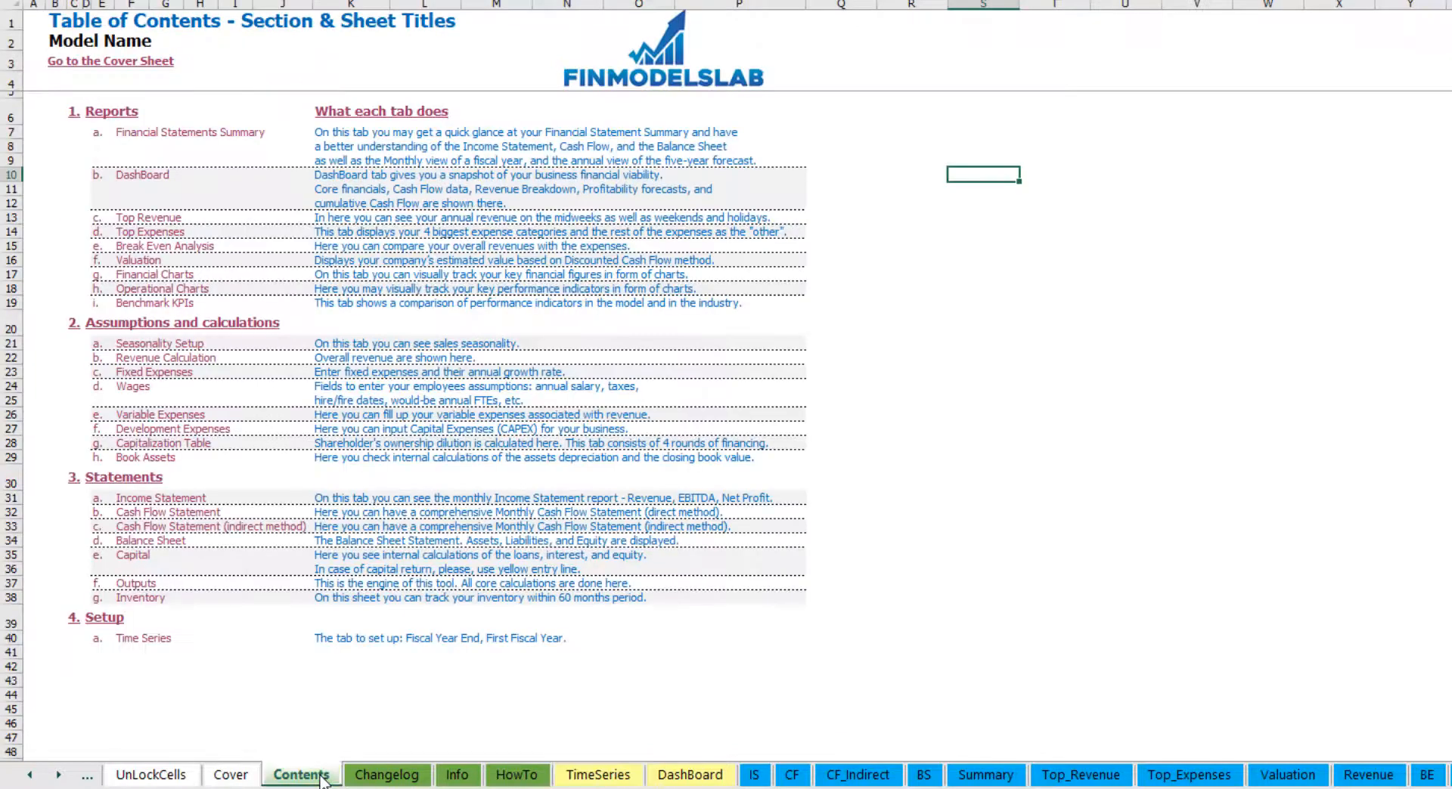
{"action": "left_click", "coordinate": [178, 140]}
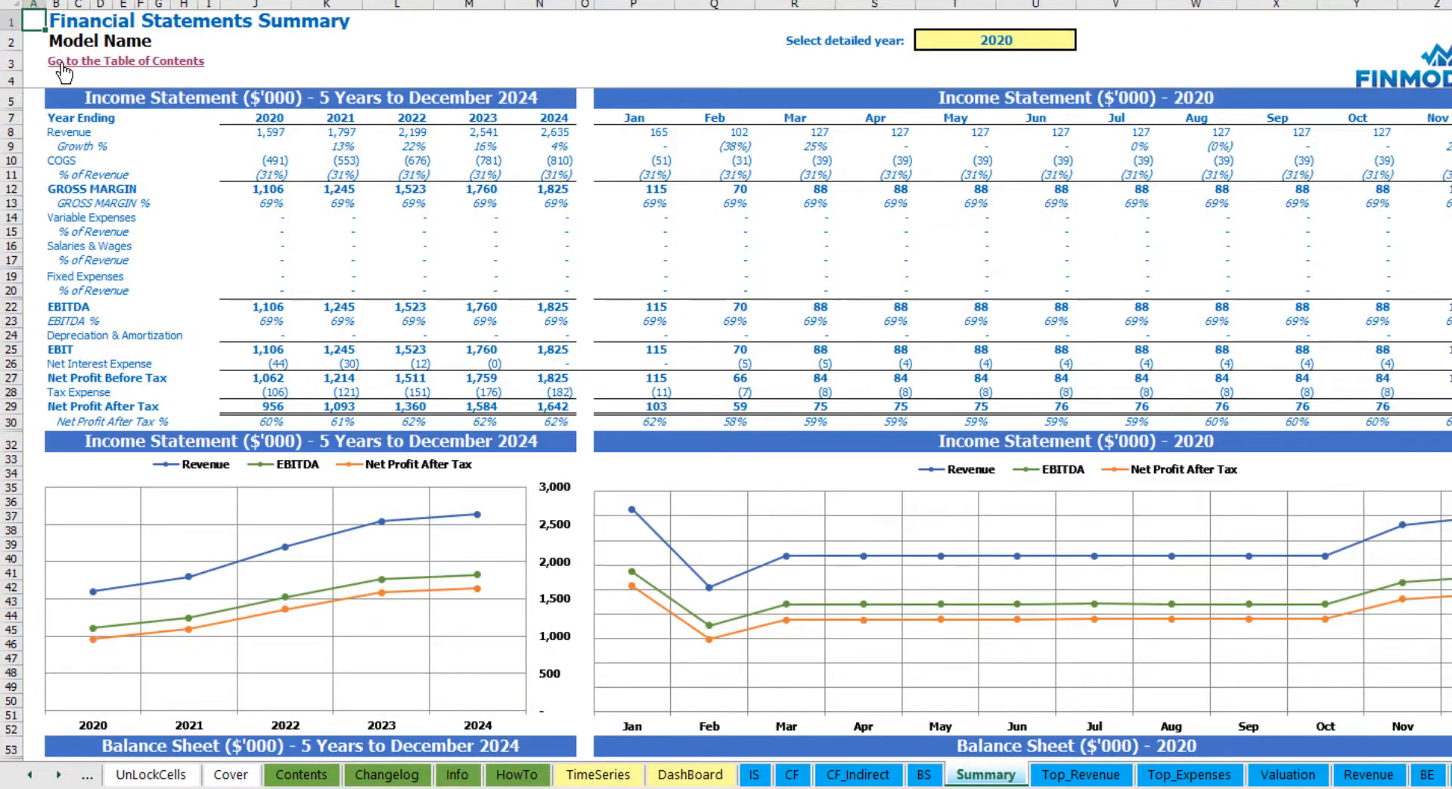
{"action": "left_click", "coordinate": [60, 64]}
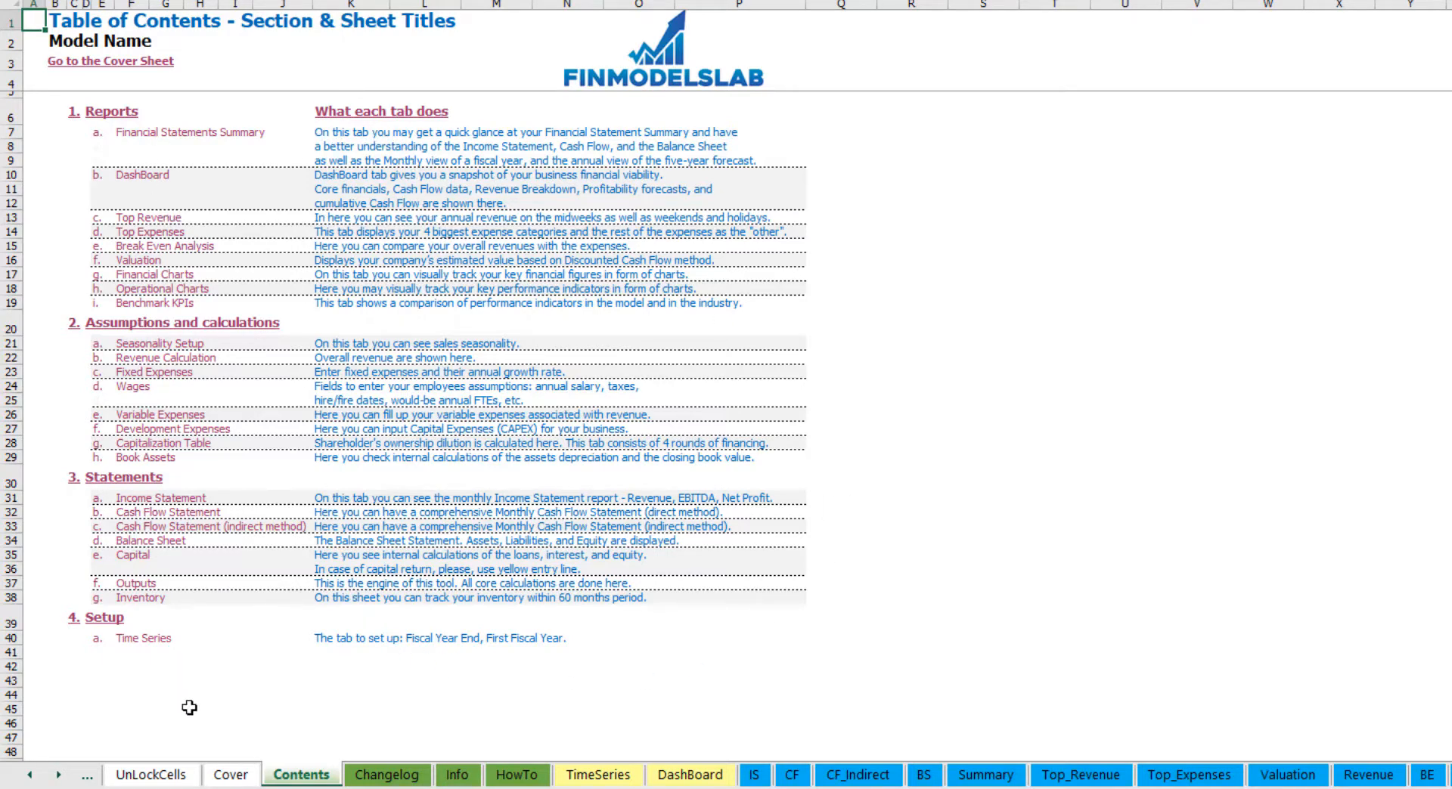
Read the HowTo guide's sheet instructions from the overall principles to Capitalization Table and follow the Book Assets link.
{"action": "left_click", "coordinate": [517, 775]}
{"action": "scroll", "coordinate": [204, 310], "scroll_direction": "up", "scroll_amount": 20}
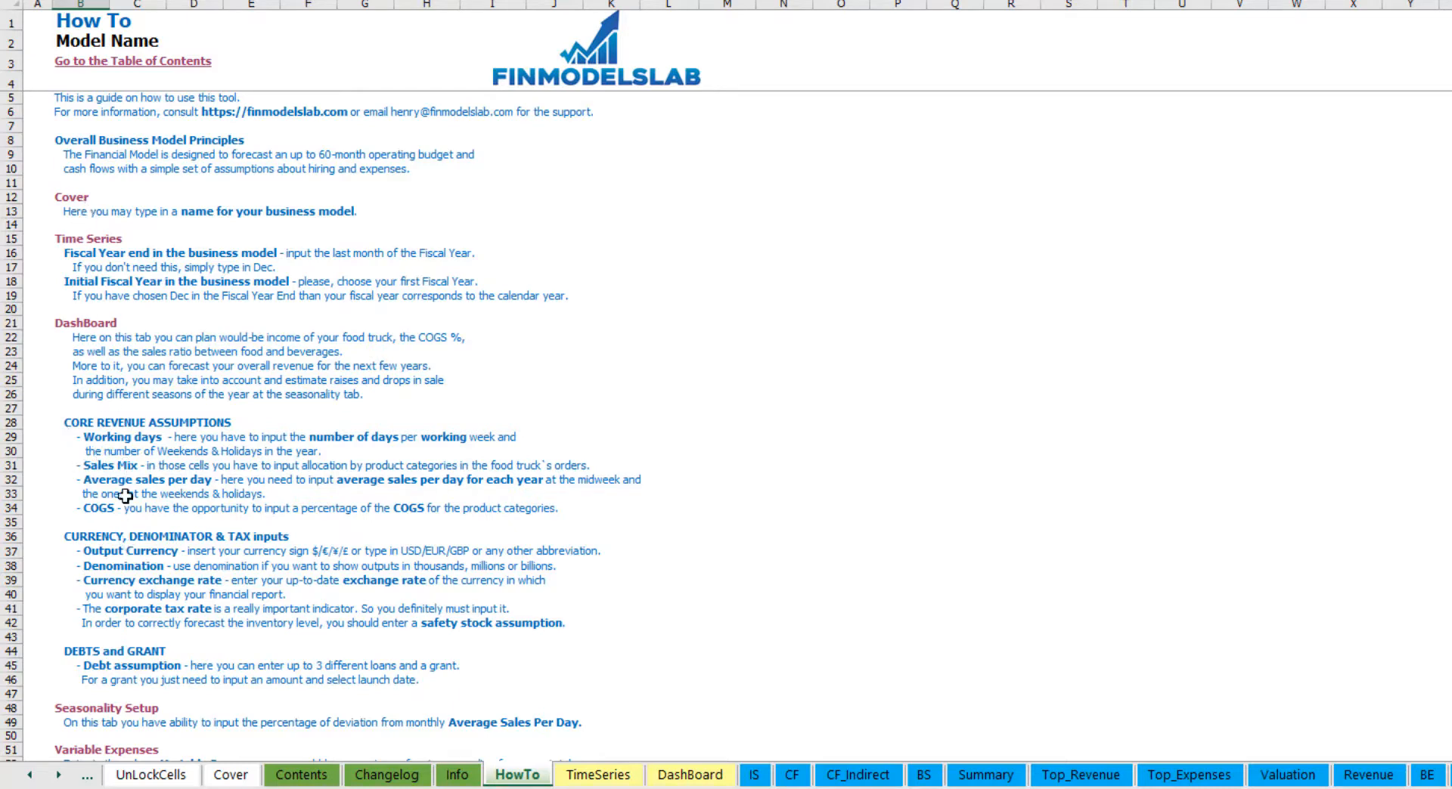
{"action": "scroll", "coordinate": [106, 446], "scroll_direction": "down", "scroll_amount": 3}
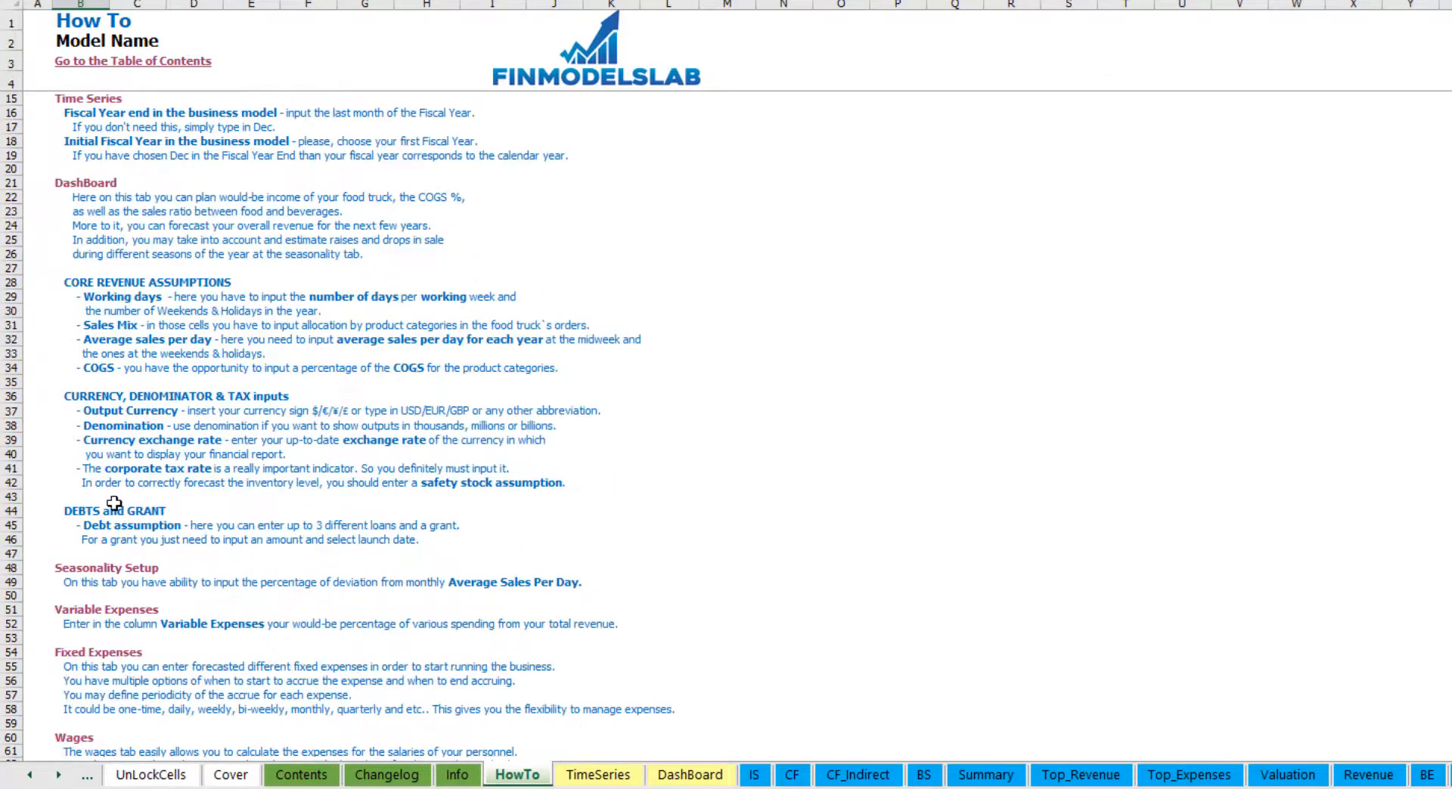
{"action": "scroll", "coordinate": [115, 510], "scroll_direction": "down", "scroll_amount": 3}
{"action": "scroll", "coordinate": [94, 560], "scroll_direction": "down", "scroll_amount": 7}
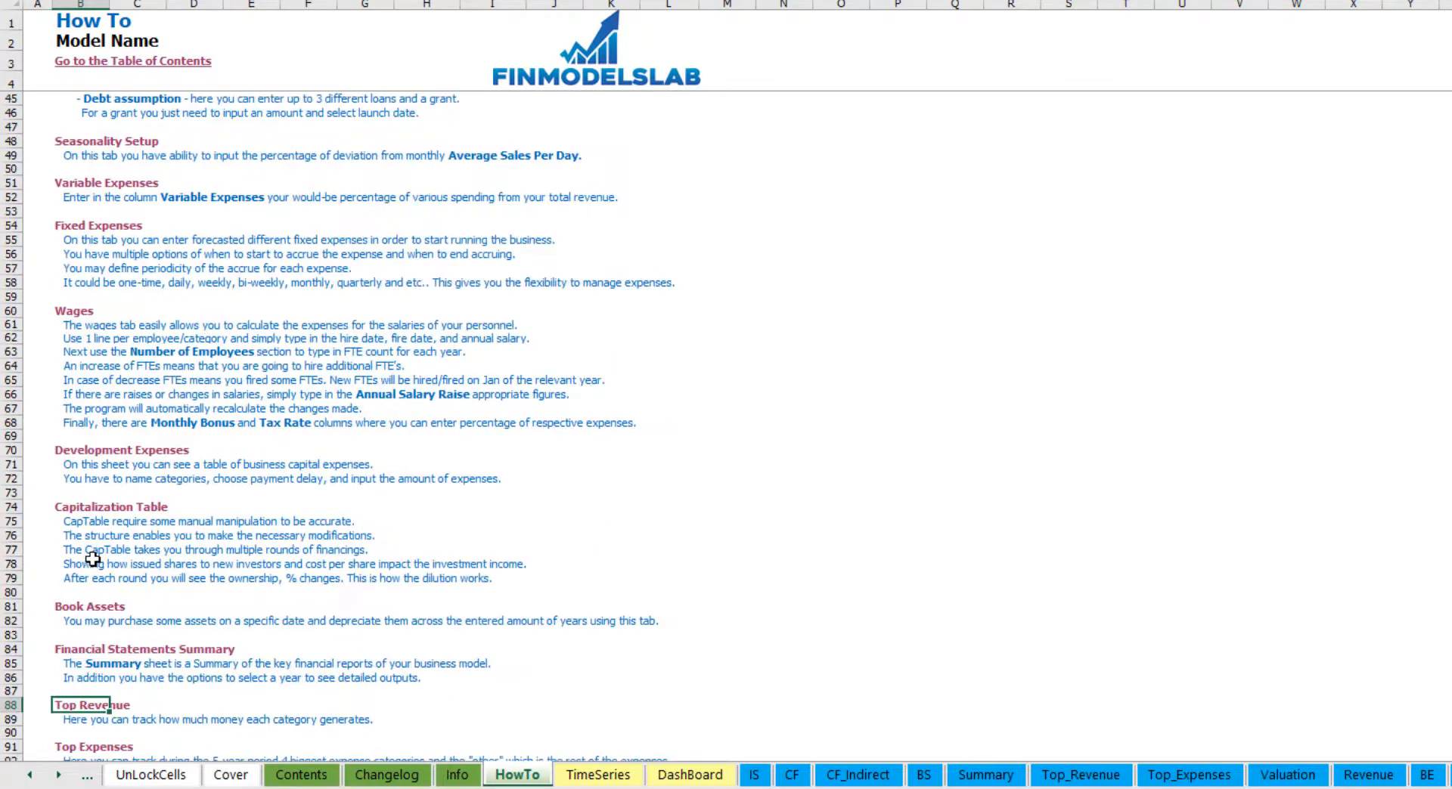
{"action": "scroll", "coordinate": [117, 514], "scroll_direction": "up", "scroll_amount": 13}
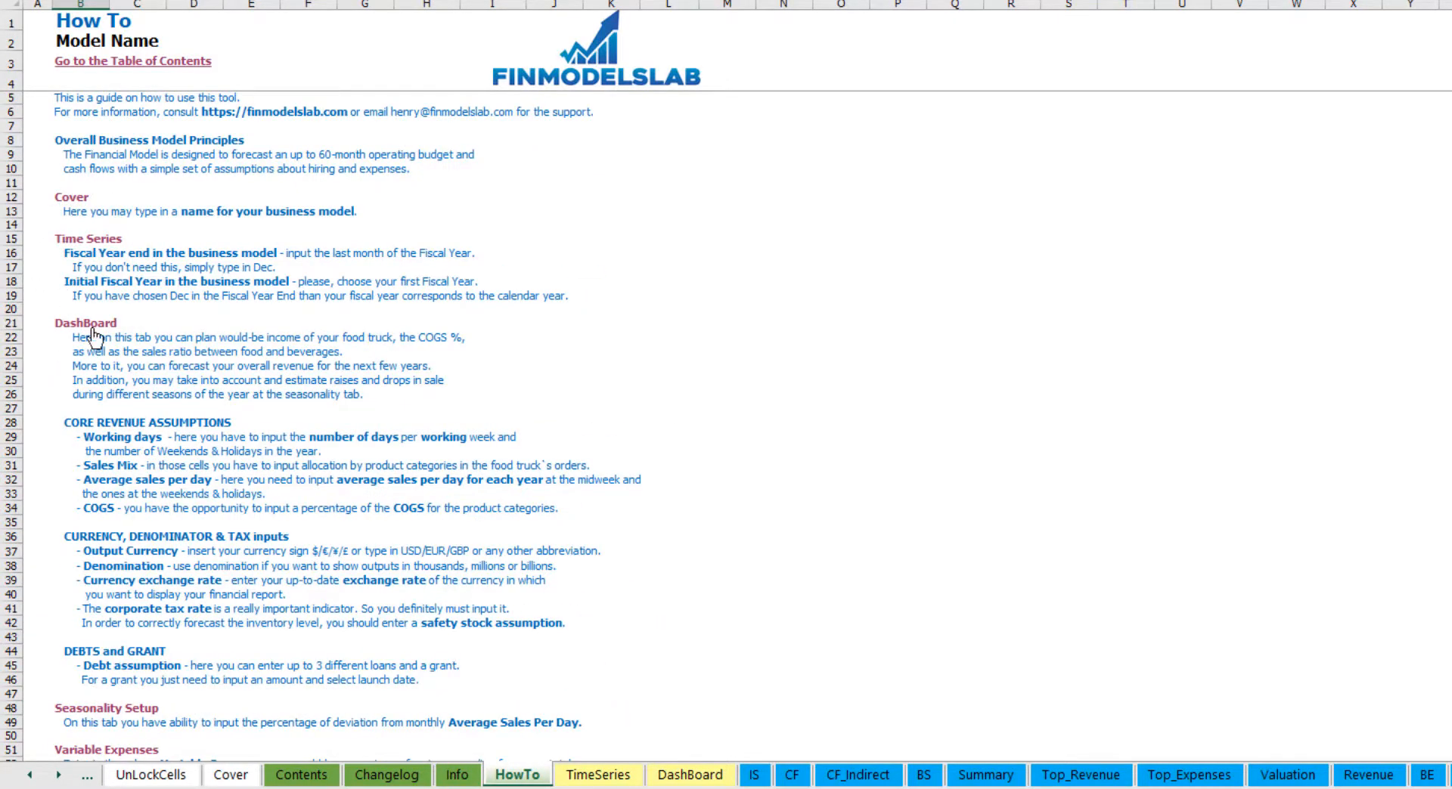
{"action": "scroll", "coordinate": [83, 389], "scroll_direction": "down", "scroll_amount": 10}
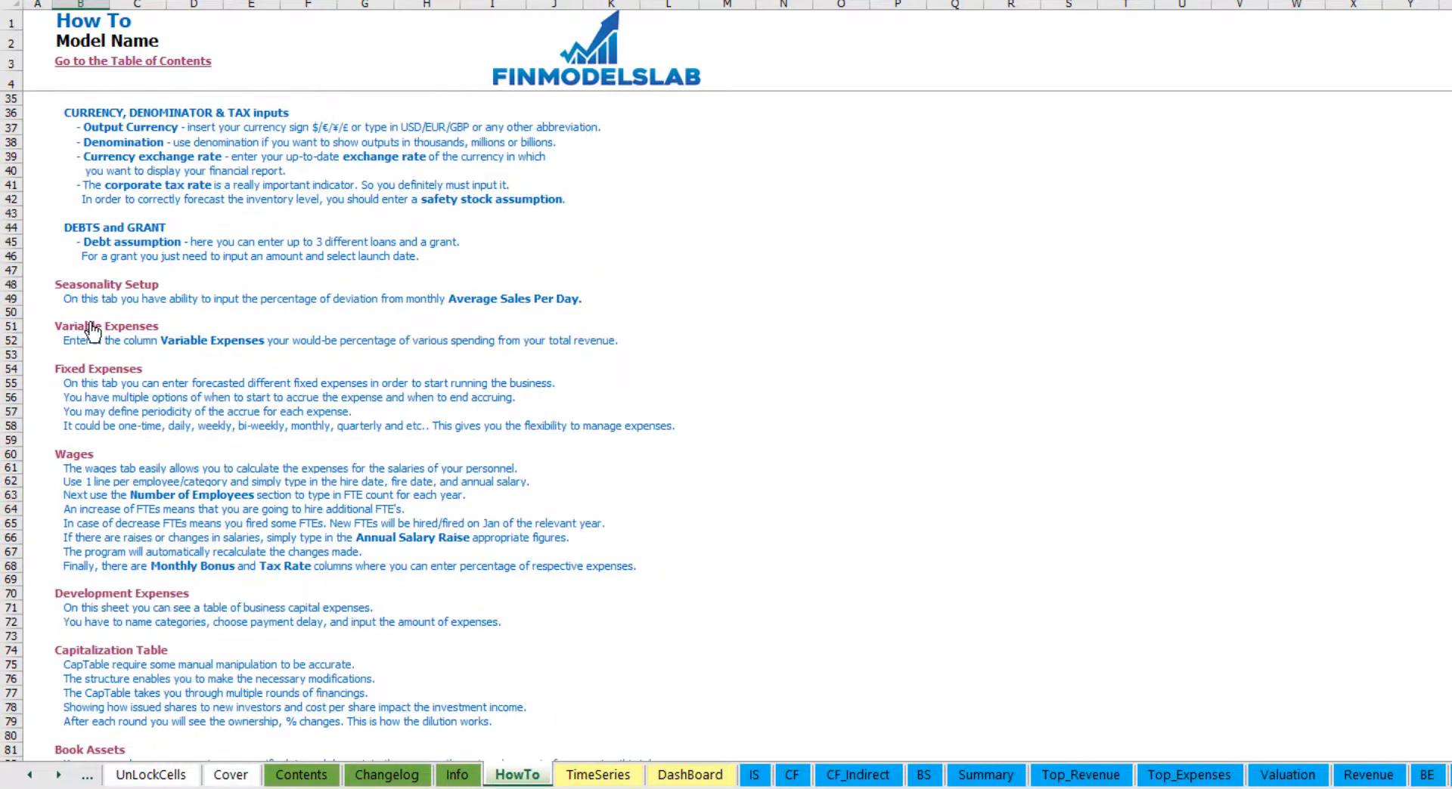
{"action": "scroll", "coordinate": [84, 344], "scroll_direction": "down", "scroll_amount": 3}
{"action": "left_click", "coordinate": [67, 607]}
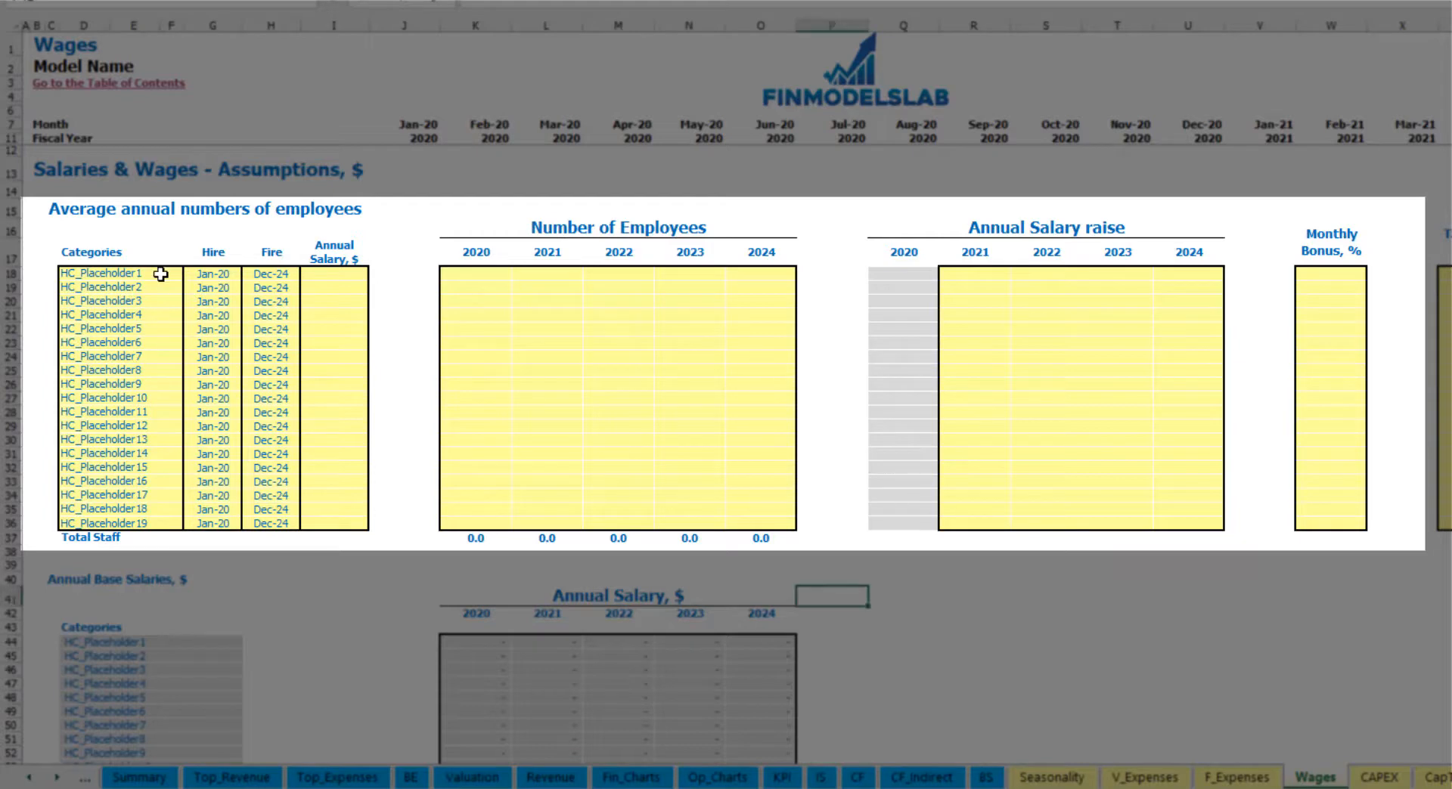
Rename the first staff category on the Wages sheet, HC_Placeholder1, as CFO.
{"action": "left_click", "coordinate": [160, 275]}
{"action": "type", "text": "CF"}
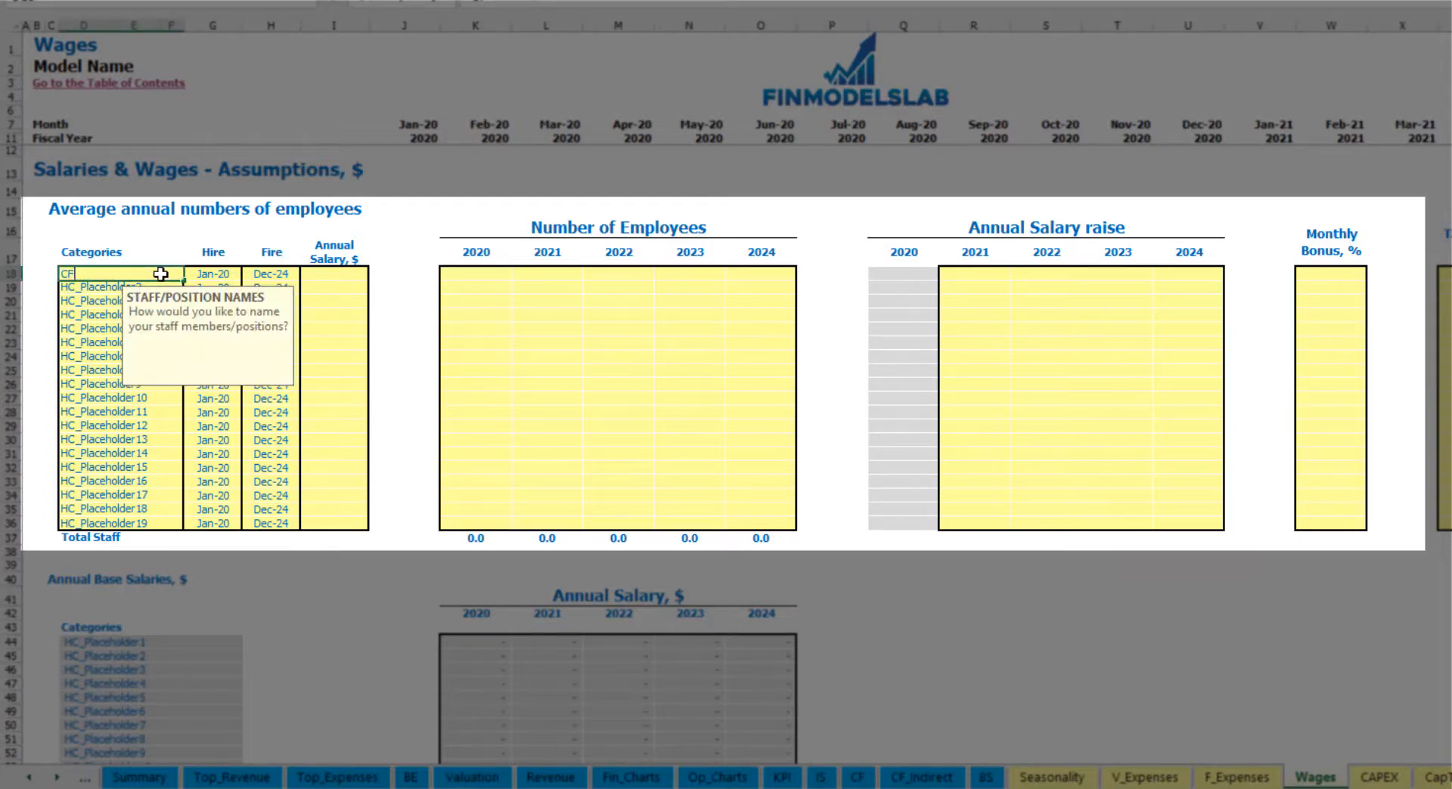
{"action": "type", "text": "O"}
{"action": "key", "text": "Return"}
Set the CFO's hire date to Mar-20 and the annual salary to 50,000.
{"action": "left_click", "coordinate": [215, 274]}
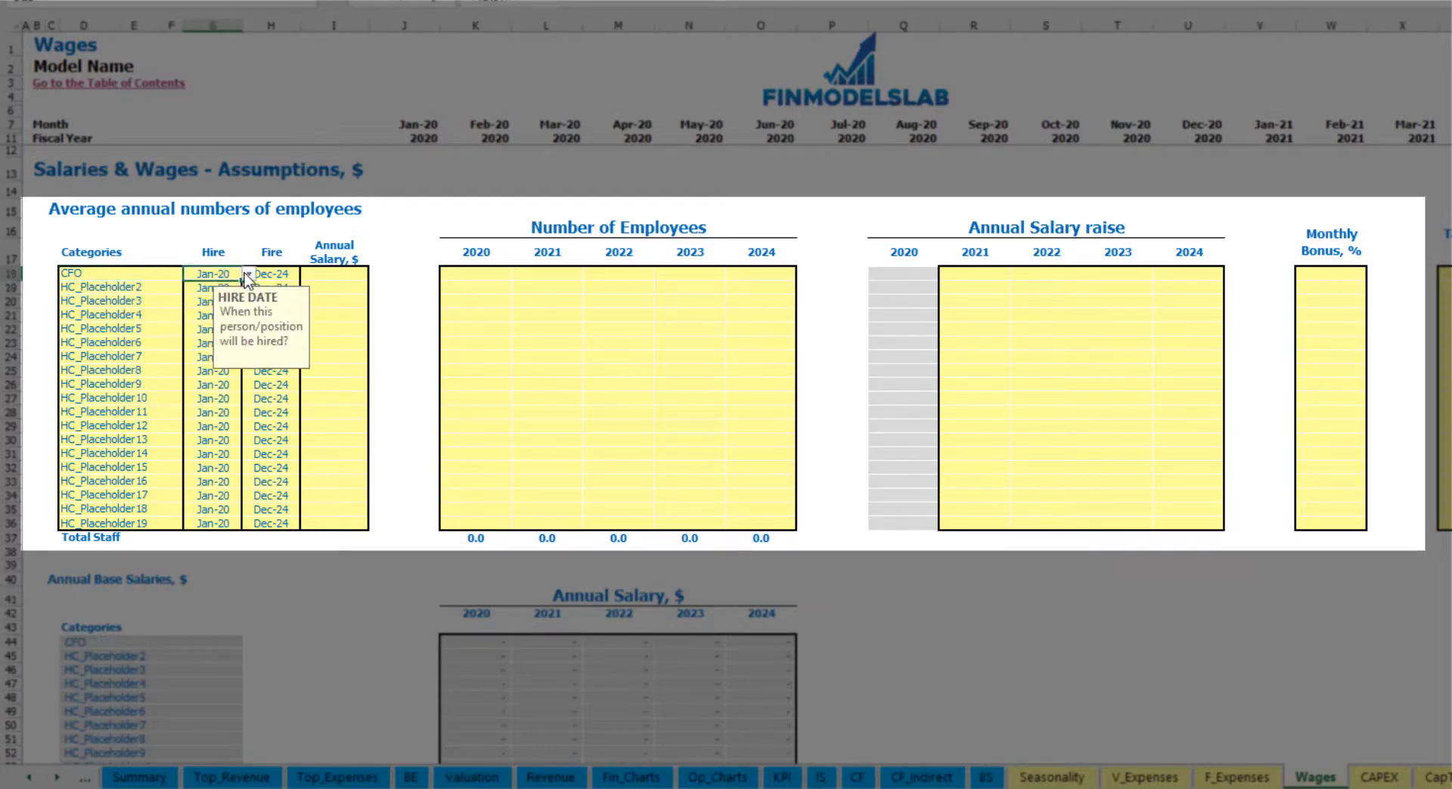
{"action": "left_click", "coordinate": [248, 274]}
{"action": "left_click", "coordinate": [223, 313]}
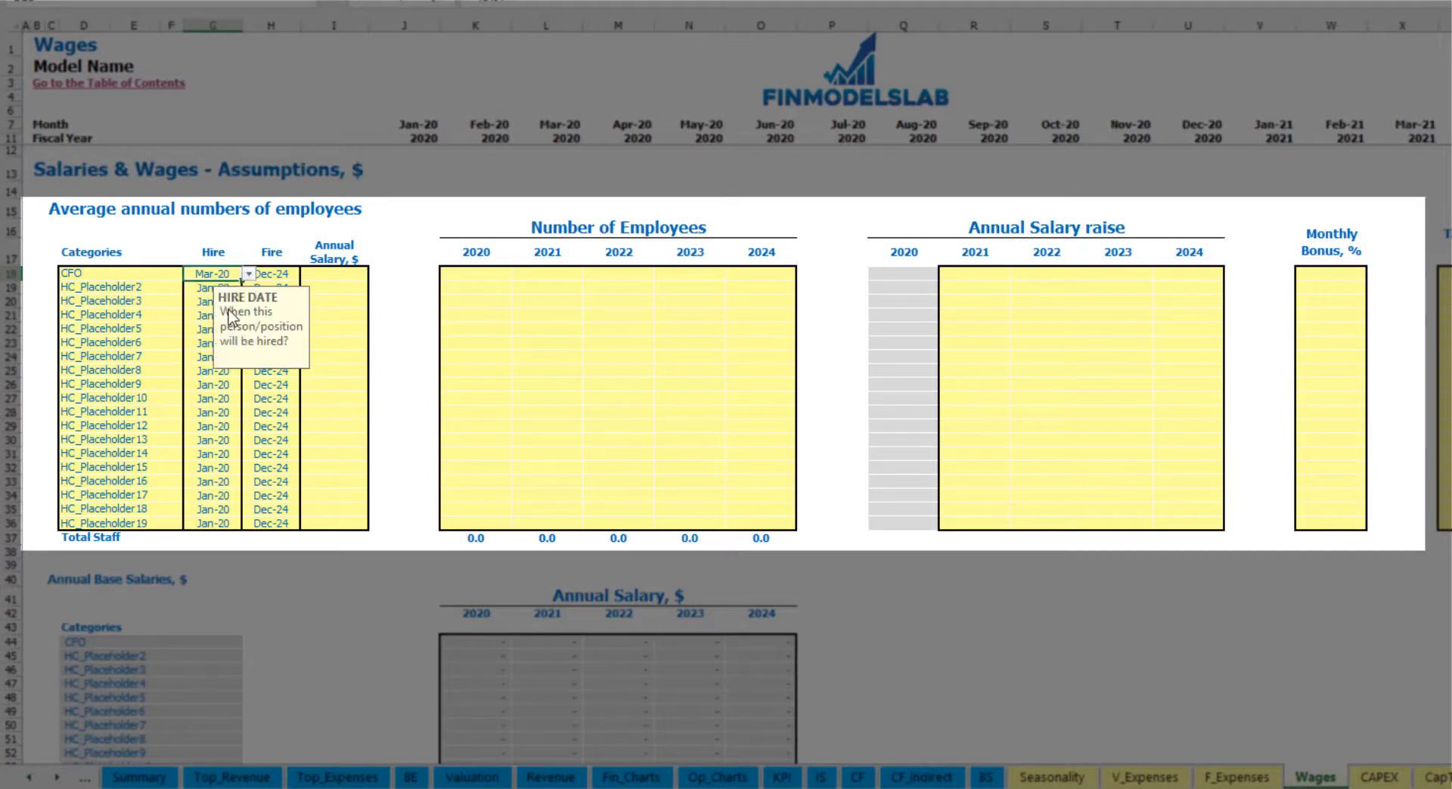
{"action": "left_click", "coordinate": [274, 274]}
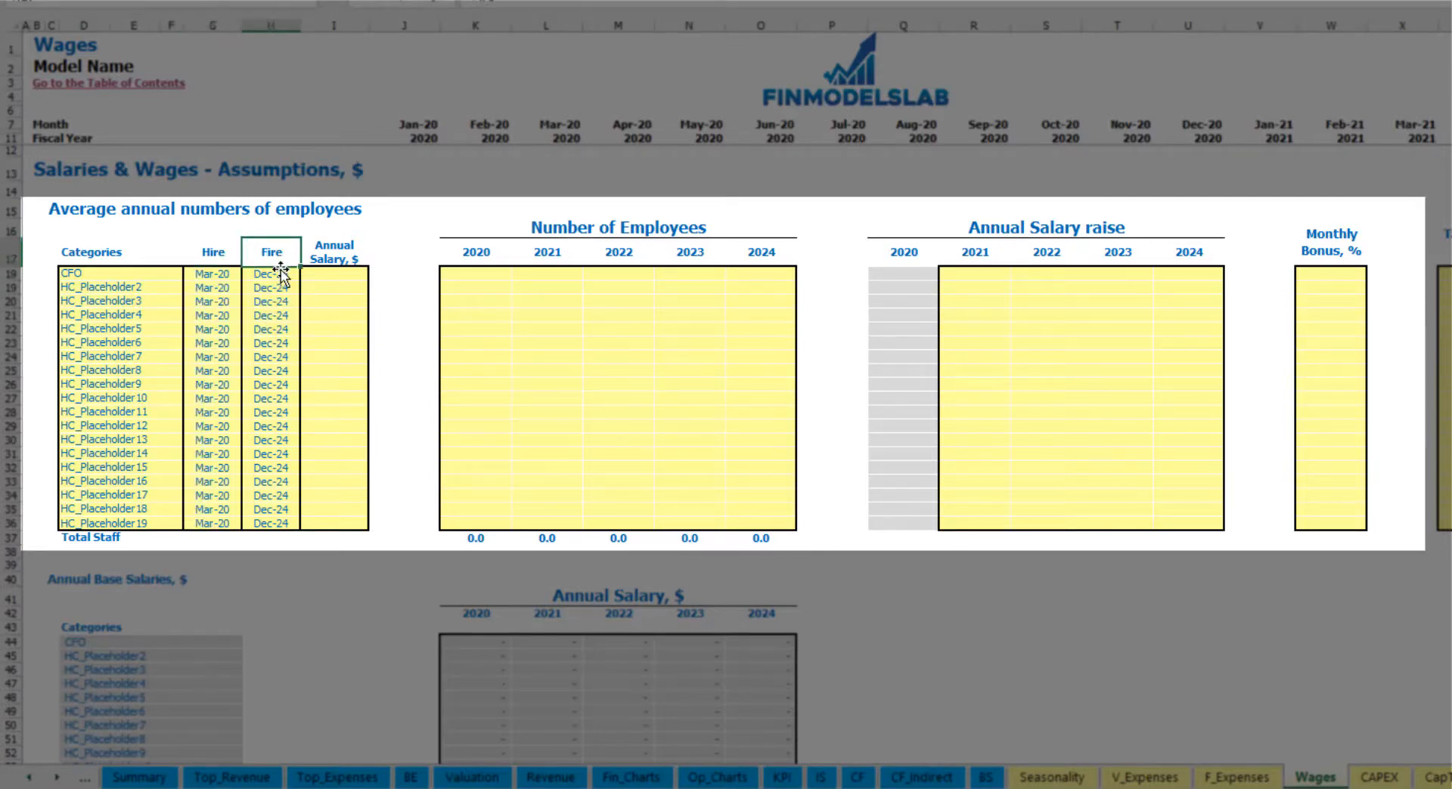
{"action": "left_click", "coordinate": [339, 277]}
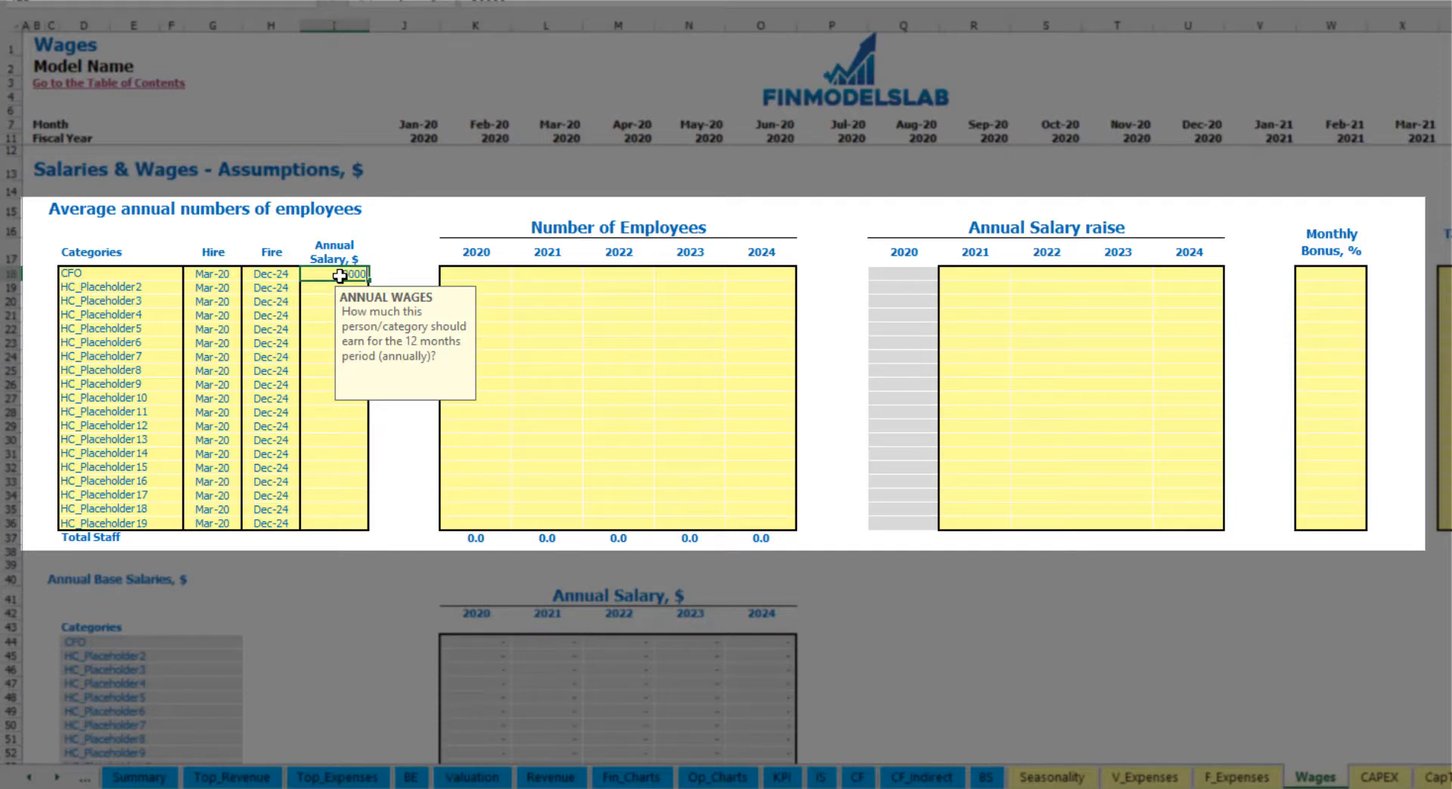
Enter 1 as the CFO's number of employees for each year from 2020 to 2024.
{"action": "left_click", "coordinate": [496, 277]}
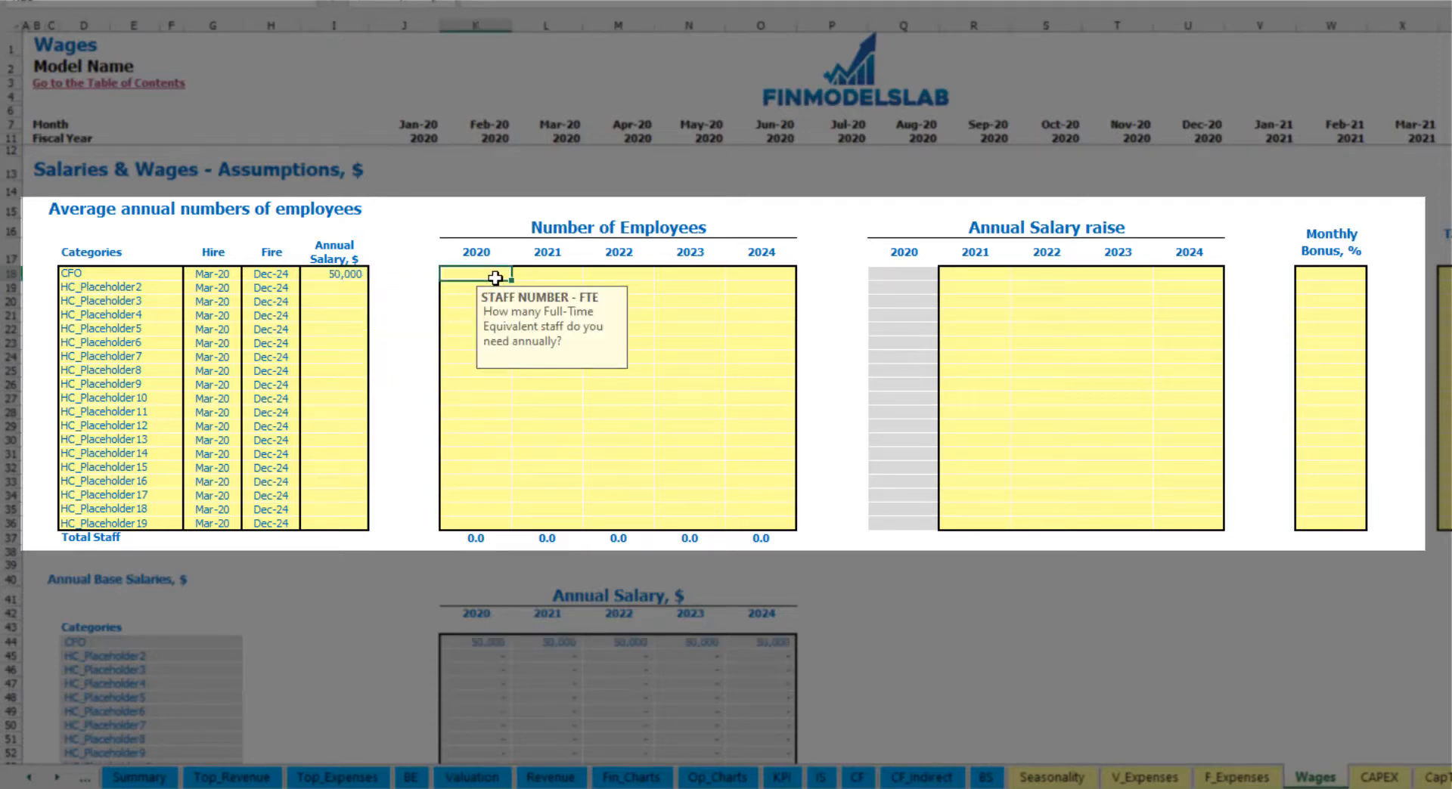
{"action": "type", "text": "1"}
{"action": "key", "text": "Tab"}
{"action": "type", "text": "1"}
{"action": "key", "text": "Tab"}
{"action": "type", "text": "1"}
{"action": "key", "text": "Tab"}
{"action": "type", "text": "1"}
{"action": "key", "text": "Tab"}
{"action": "type", "text": "1"}
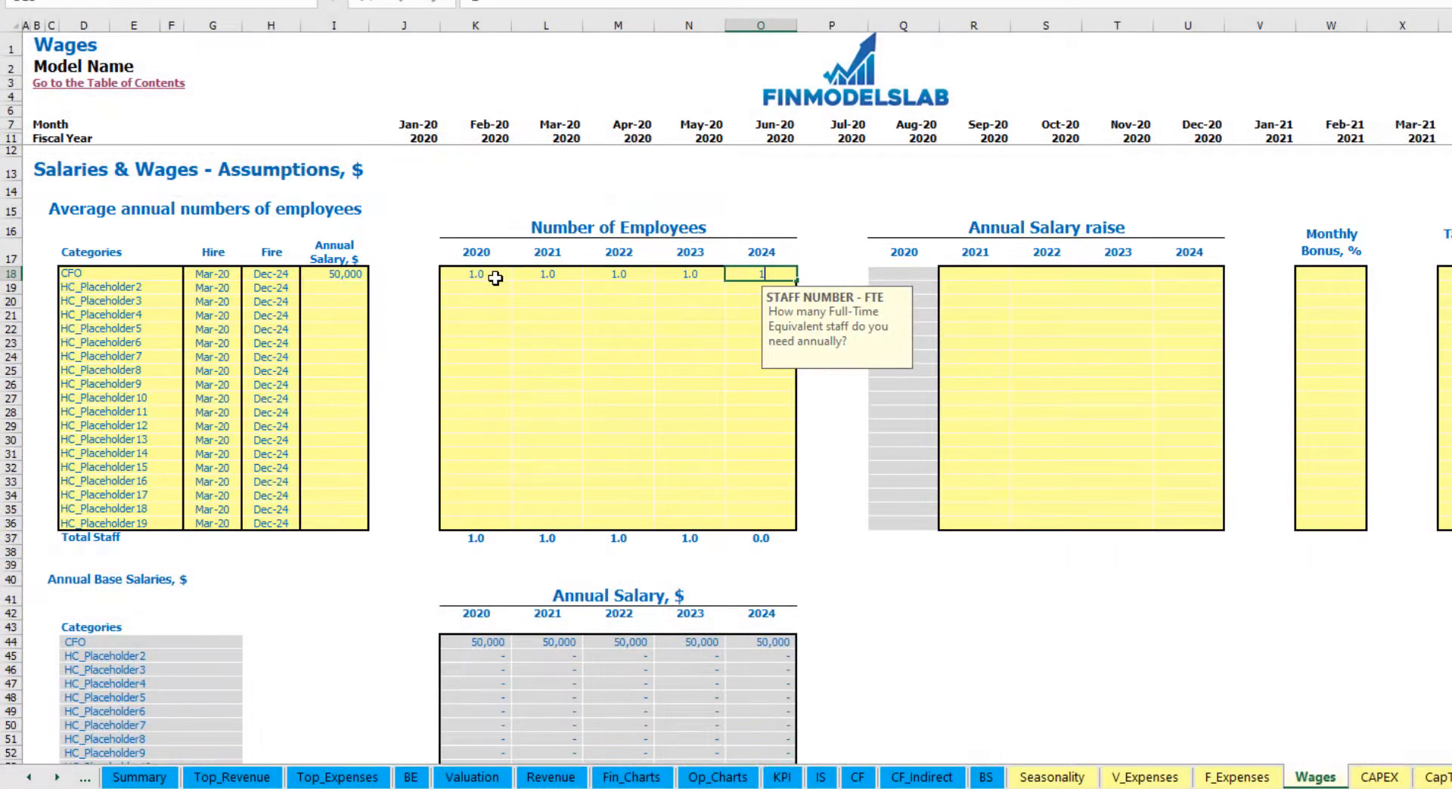
{"action": "key", "text": "Tab"}
Review the CFO's monthly headcount in the Total Staff Numbers table against the hire date.
{"action": "scroll", "coordinate": [840, 408], "scroll_direction": "down", "scroll_amount": 4}
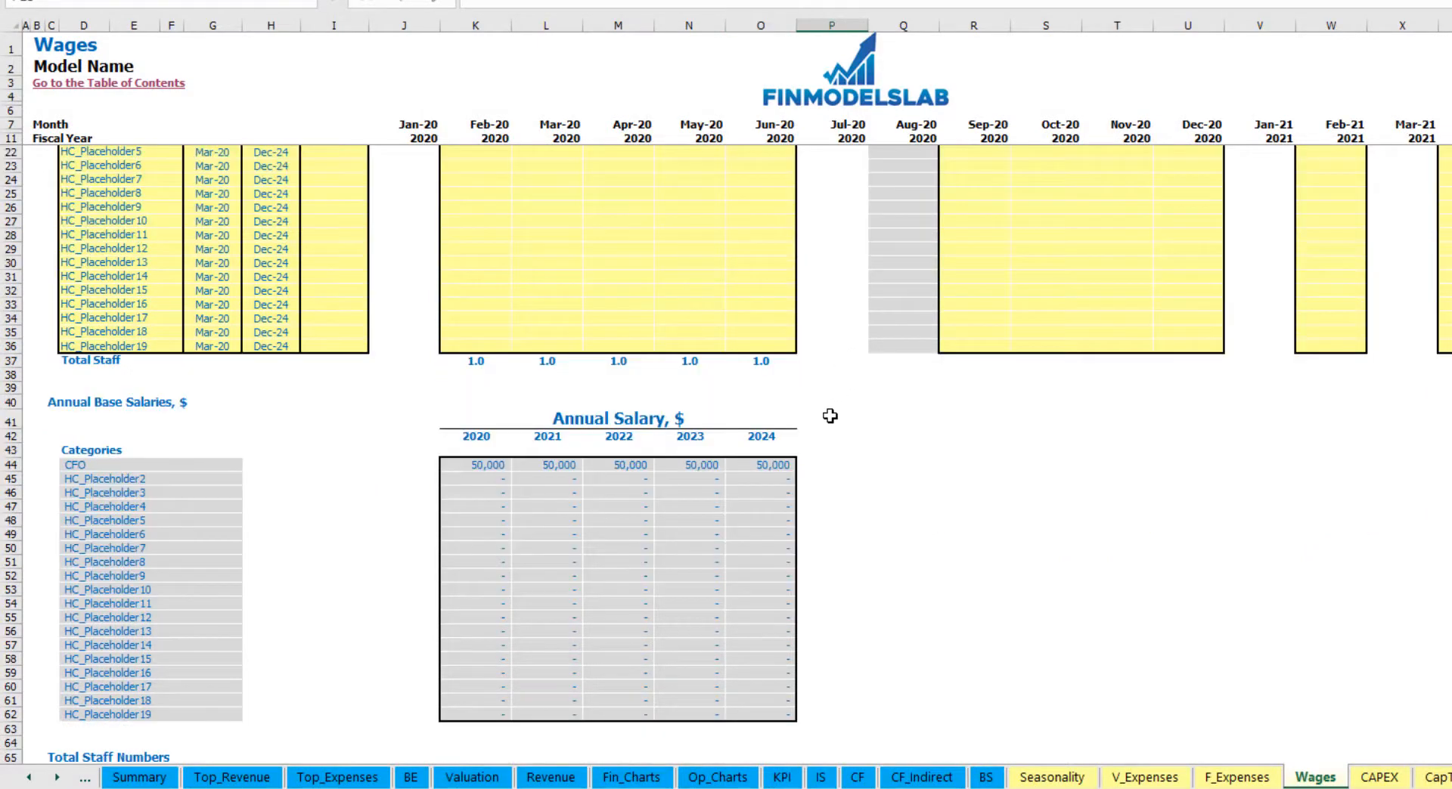
{"action": "scroll", "coordinate": [869, 379], "scroll_direction": "up", "scroll_amount": 4}
{"action": "scroll", "coordinate": [652, 506], "scroll_direction": "down", "scroll_amount": 13}
{"action": "left_click", "coordinate": [569, 378]}
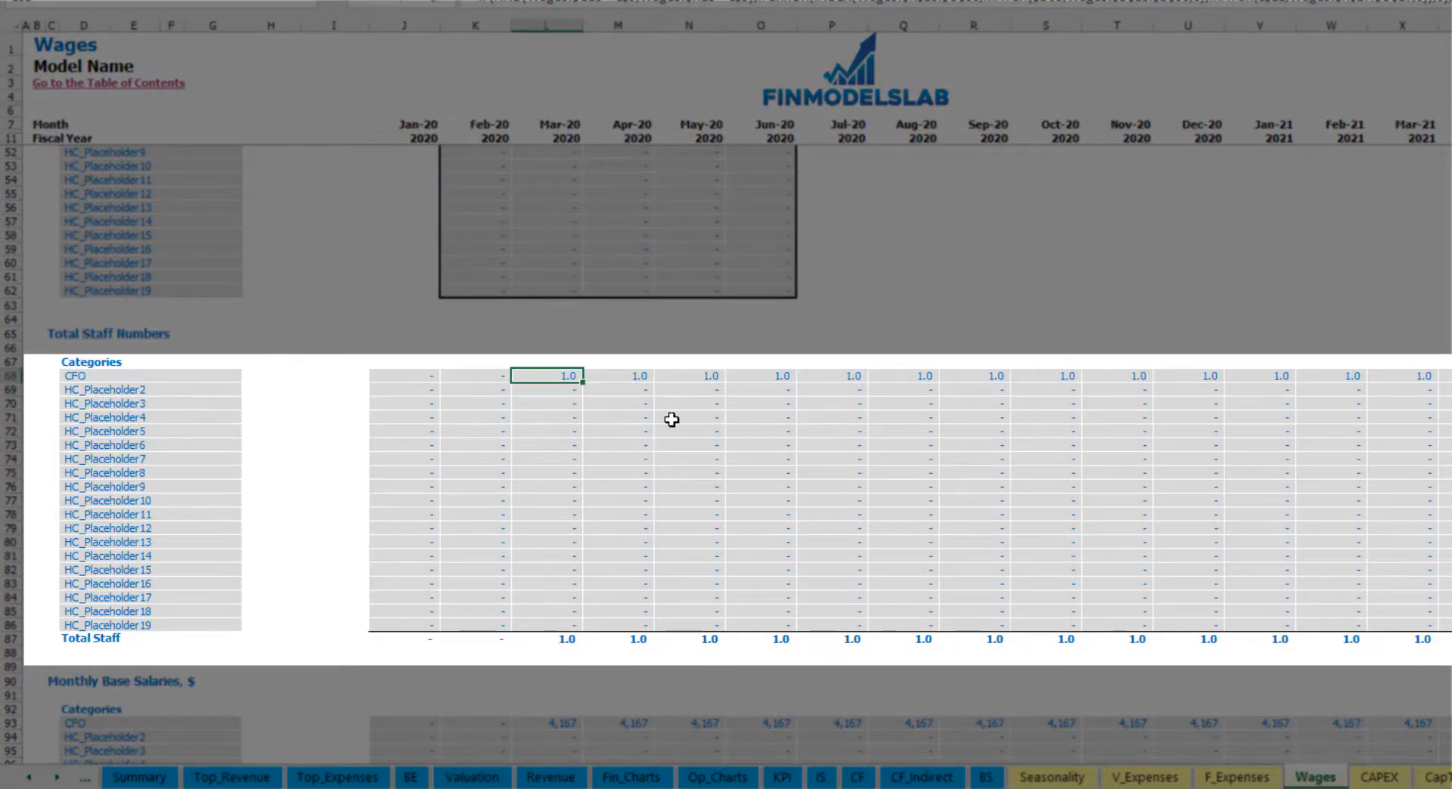
{"action": "scroll", "coordinate": [671, 420], "scroll_direction": "right", "scroll_amount": 10}
{"action": "scroll", "coordinate": [672, 419], "scroll_direction": "left", "scroll_amount": 10}
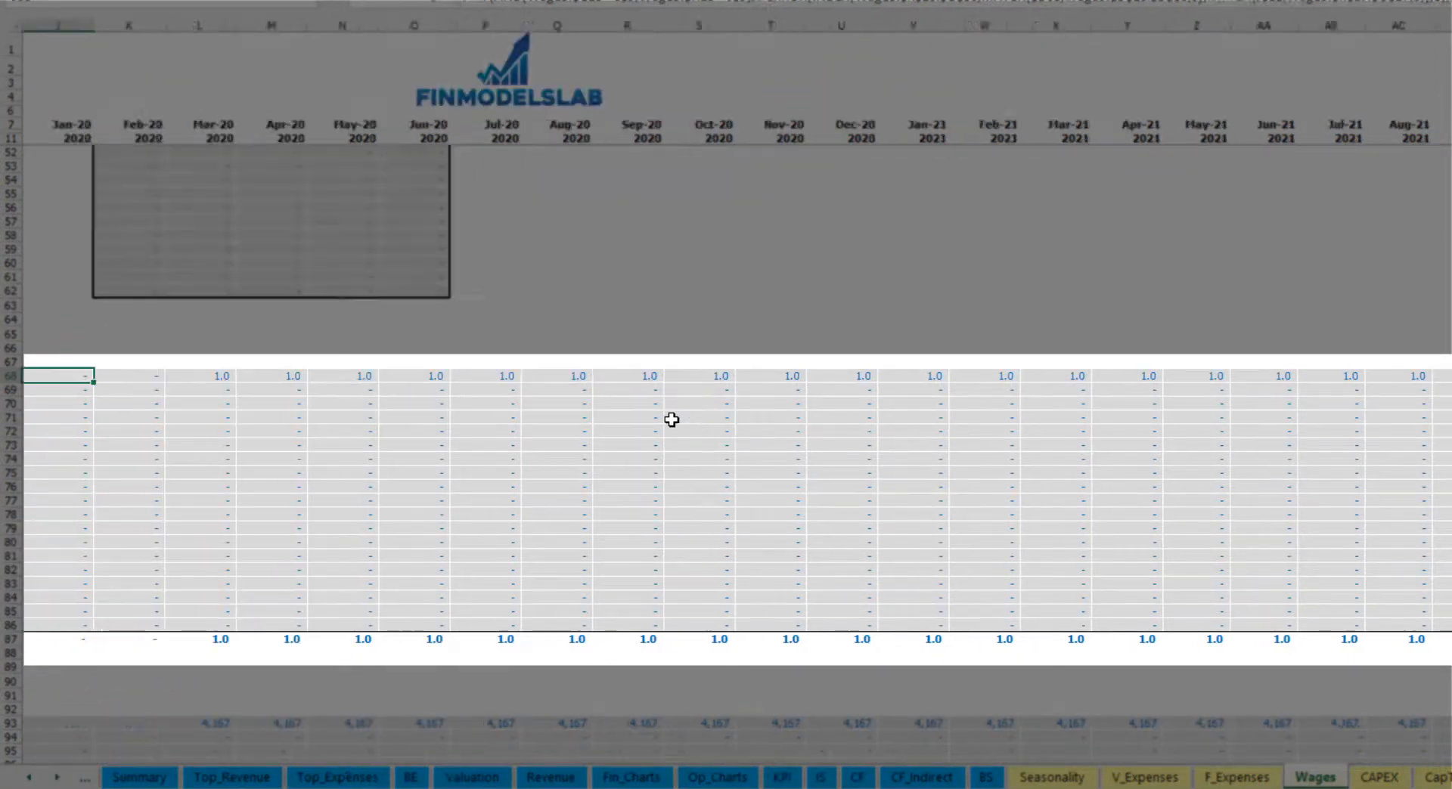
{"action": "scroll", "coordinate": [689, 379], "scroll_direction": "up", "scroll_amount": 13}
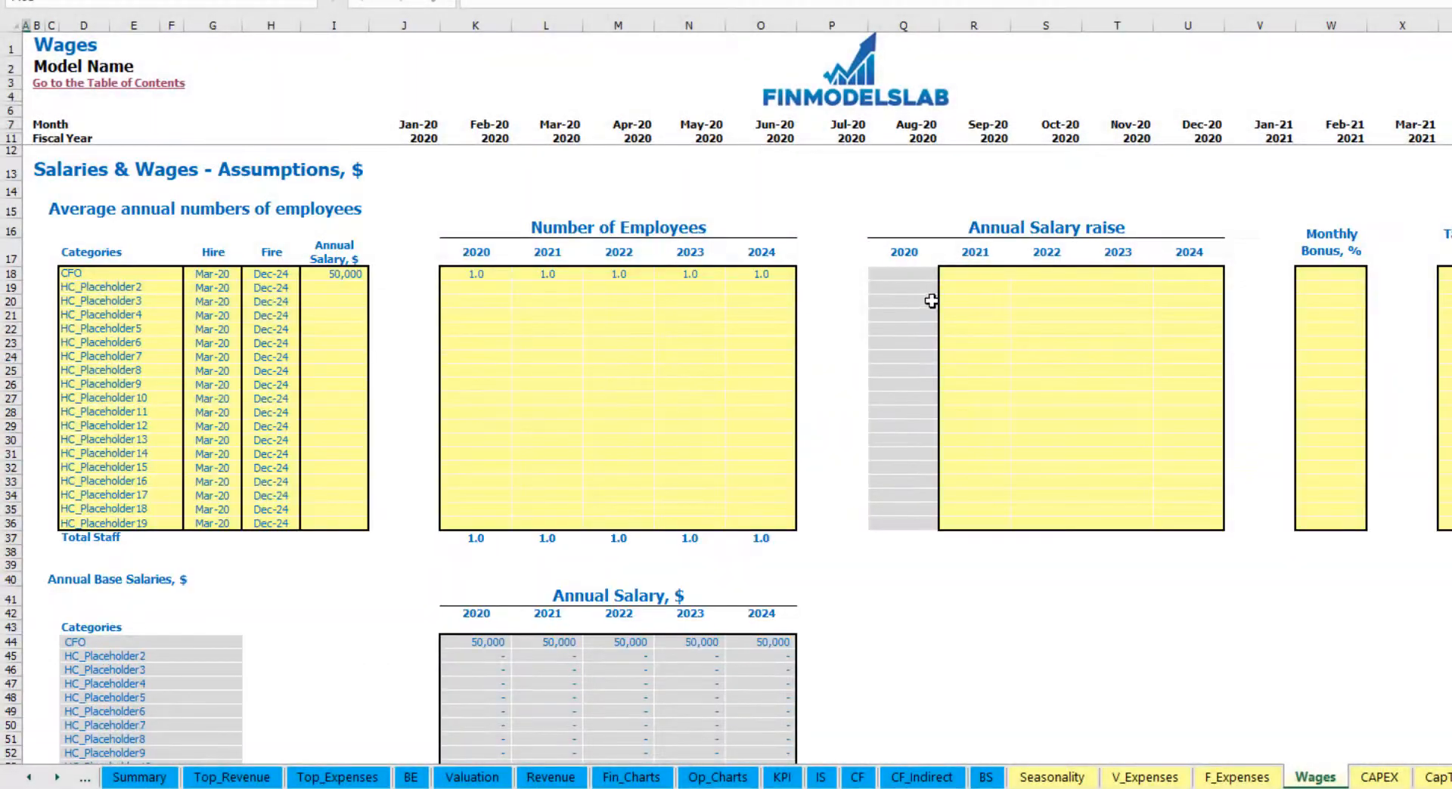
Set the CFO's annual salary raise to 5% for 2021 and copy it to 2022 through 2024.
{"action": "left_click", "coordinate": [983, 276]}
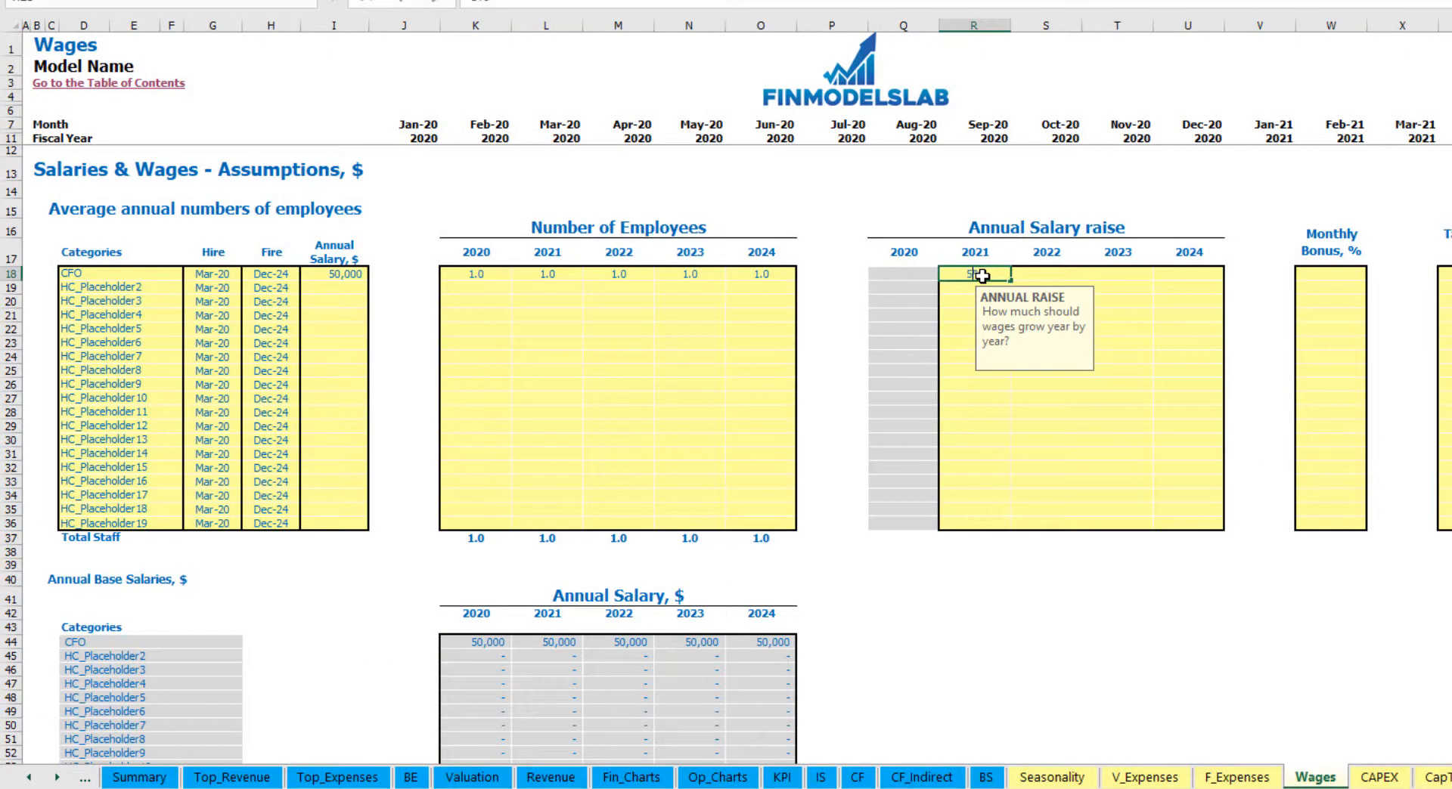
{"action": "type", "text": "5"}
{"action": "key", "text": "Return"}
{"action": "key", "text": "Up"}
{"action": "key", "text": "ctrl+c"}
{"action": "key", "text": "Right"}
{"action": "key", "text": "shift+Right"}
{"action": "key", "text": "shift+Right"}
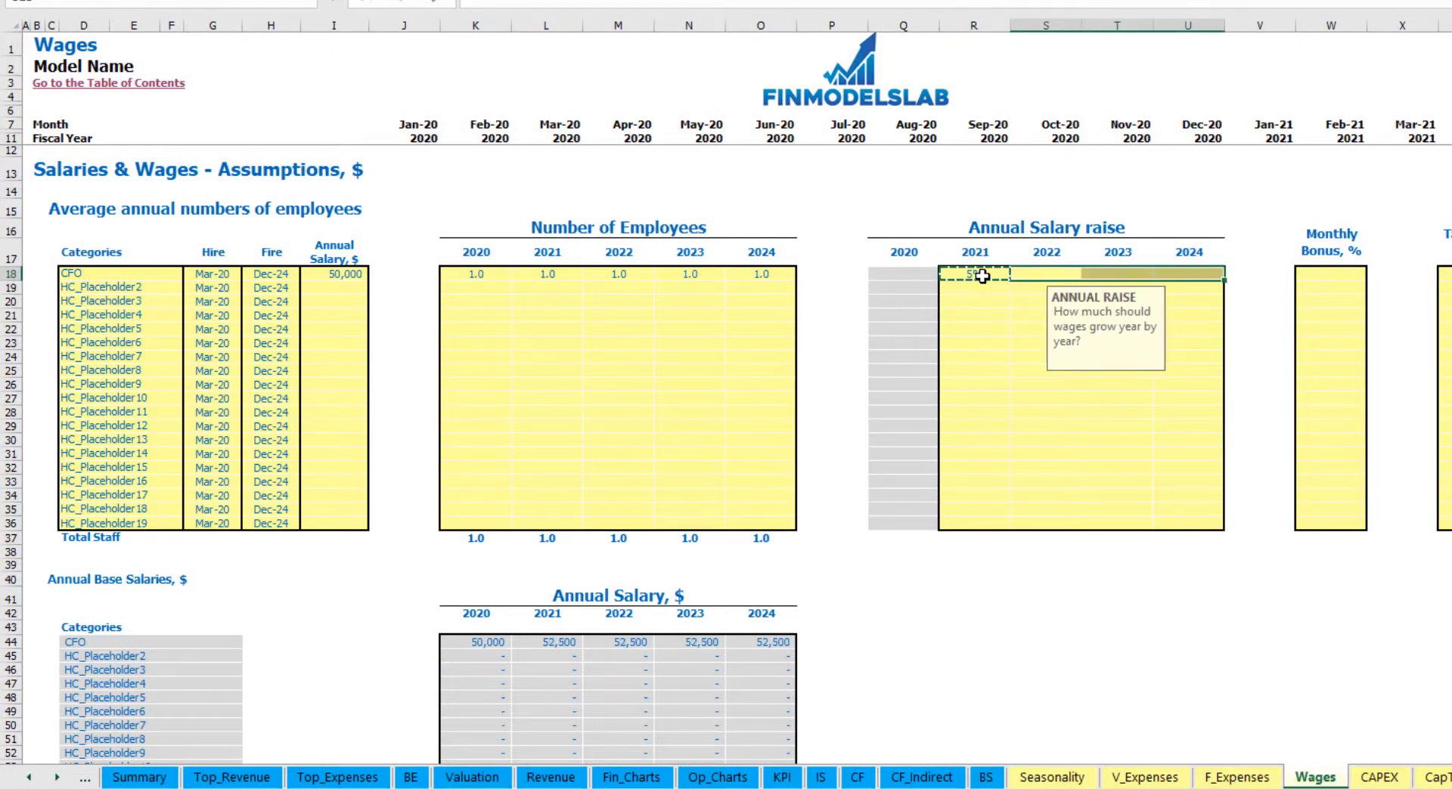
{"action": "key", "text": "ctrl+v"}
Compare the CFO's yearly figures in the Annual Salary table with the base salary and the yearly raises.
{"action": "left_click_drag", "start_coordinate": [488, 643], "coordinate": [718, 636]}
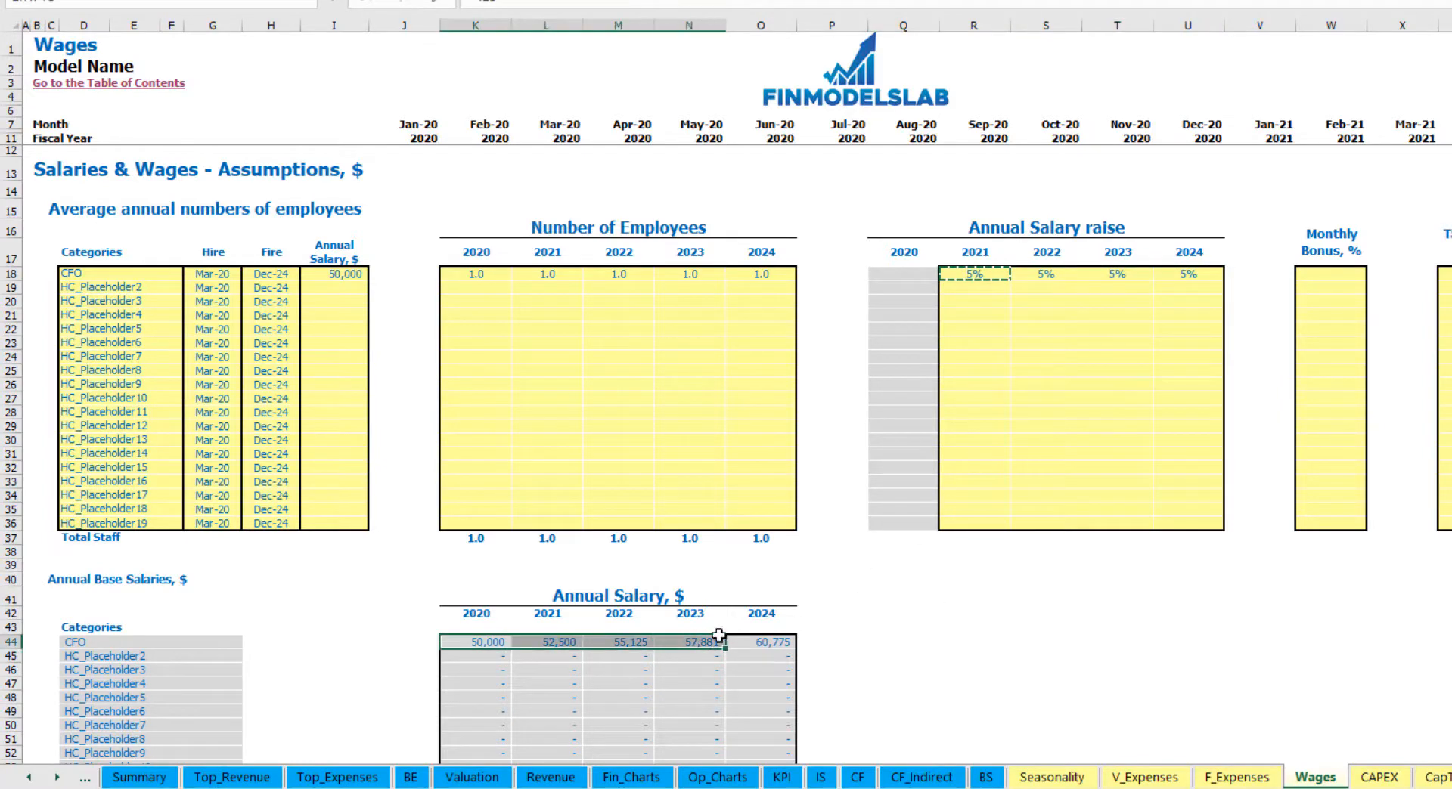
{"action": "left_click", "coordinate": [558, 658]}
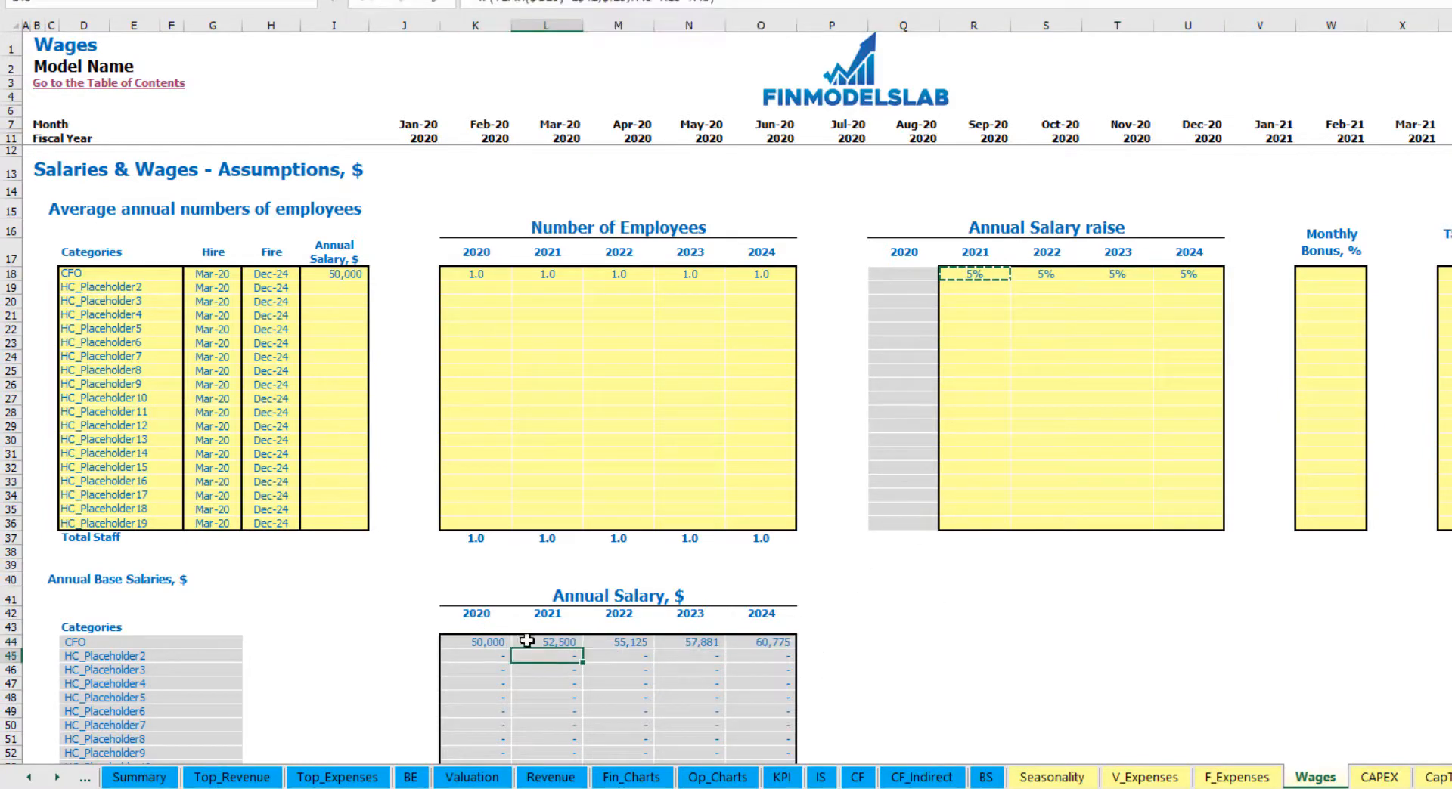
{"action": "left_click", "coordinate": [346, 276]}
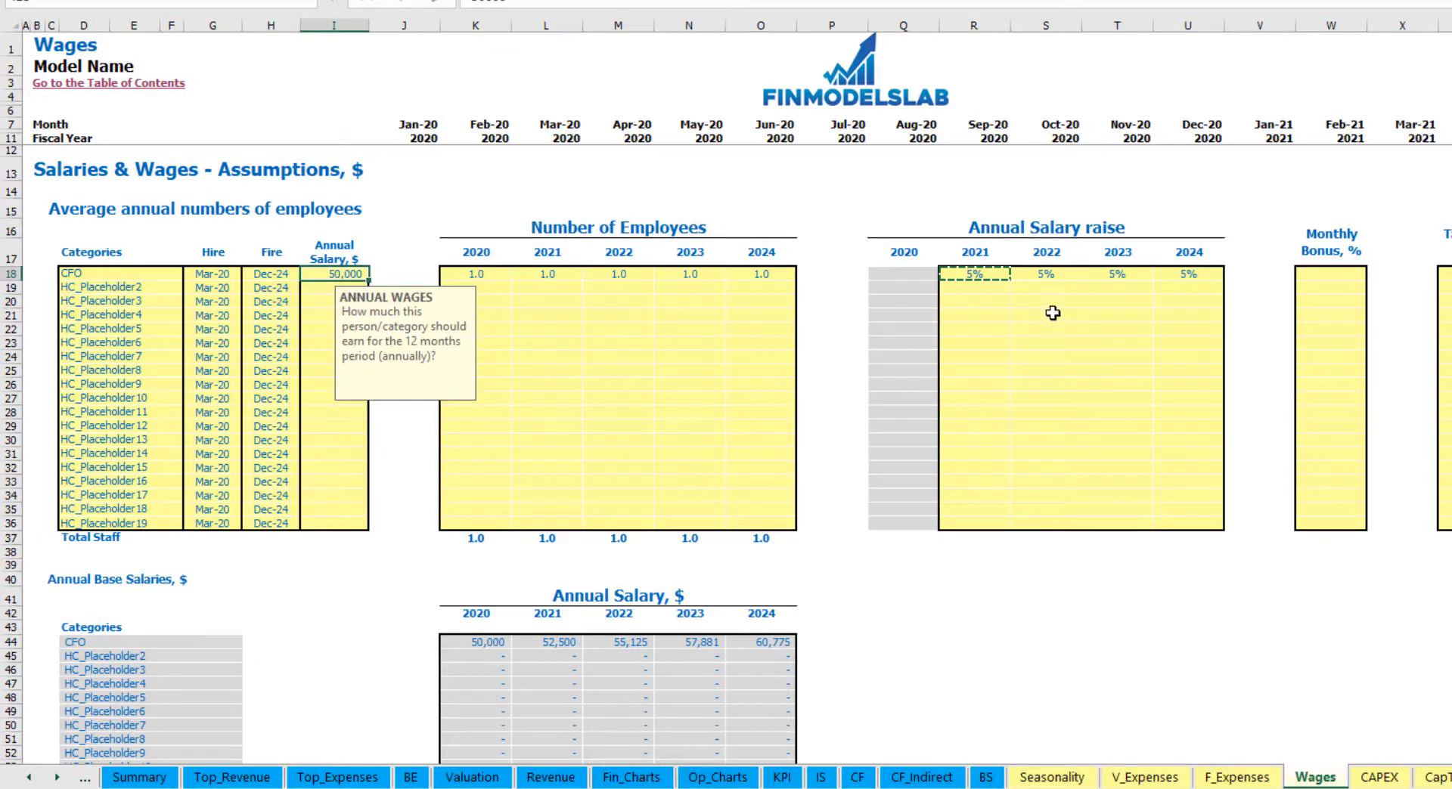
{"action": "left_click_drag", "start_coordinate": [991, 275], "coordinate": [1176, 274]}
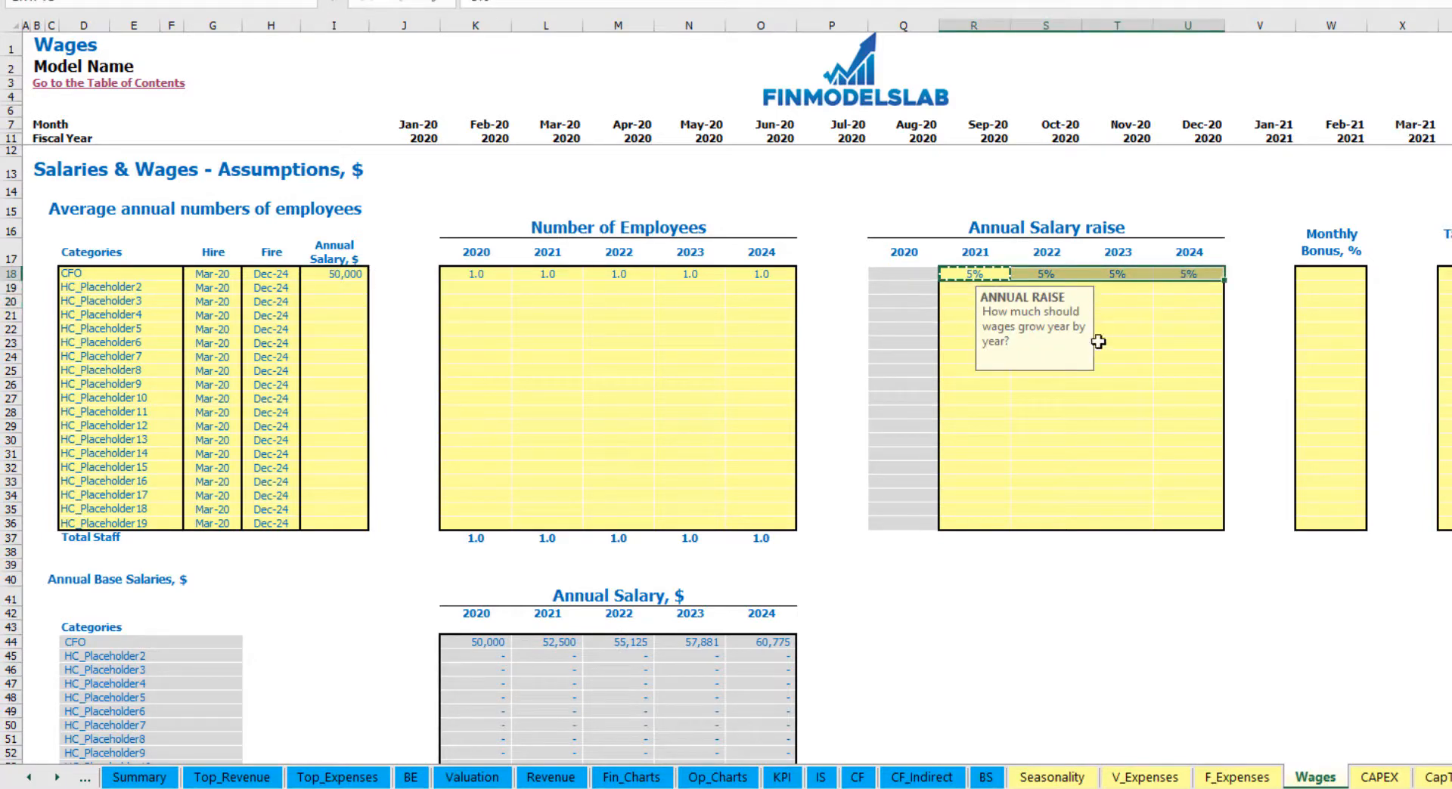
{"action": "left_click", "coordinate": [545, 642]}
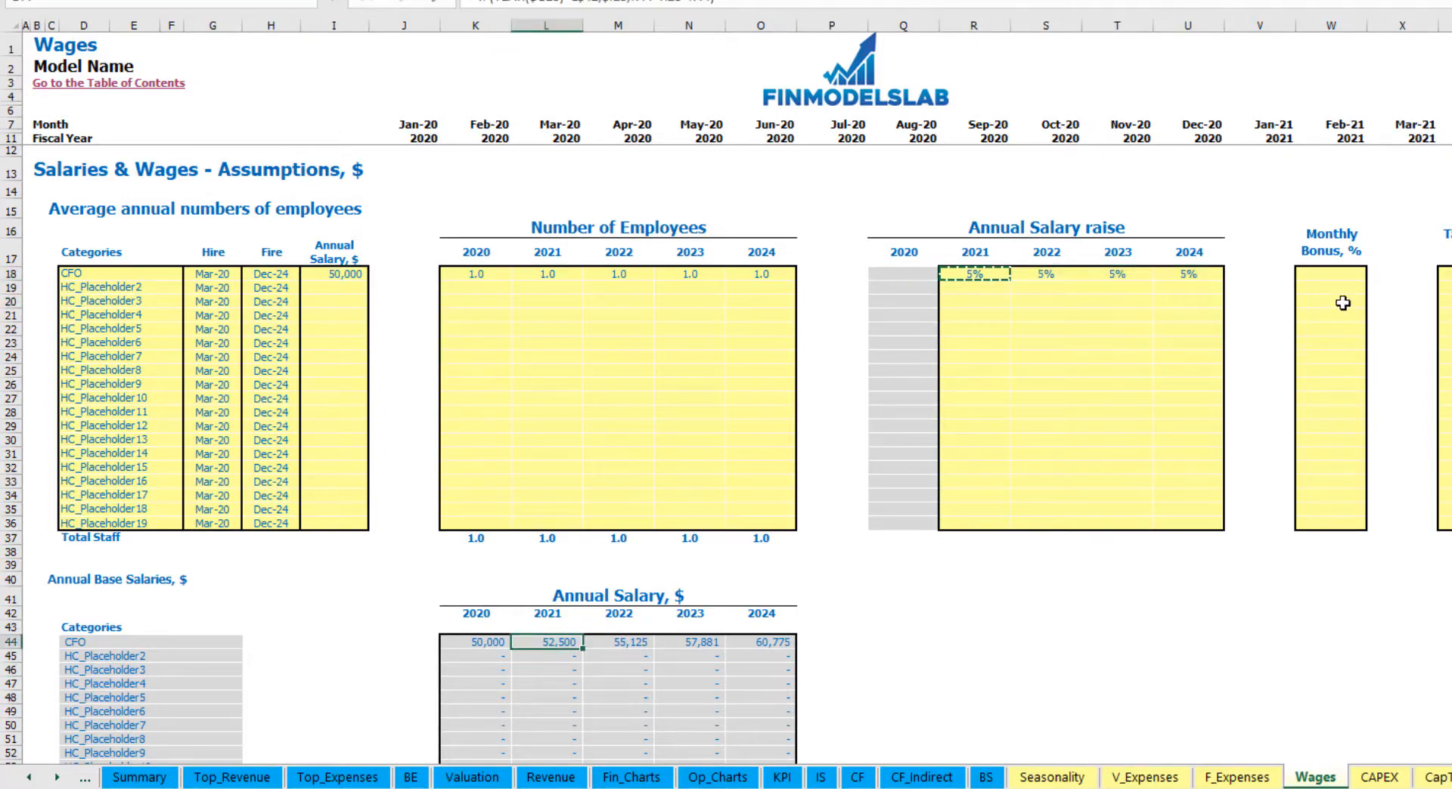
Set the CFO's monthly bonus to 10% and fill in the CFO's tax percentage.
{"action": "left_click", "coordinate": [1339, 272]}
{"action": "key", "text": "F2"}
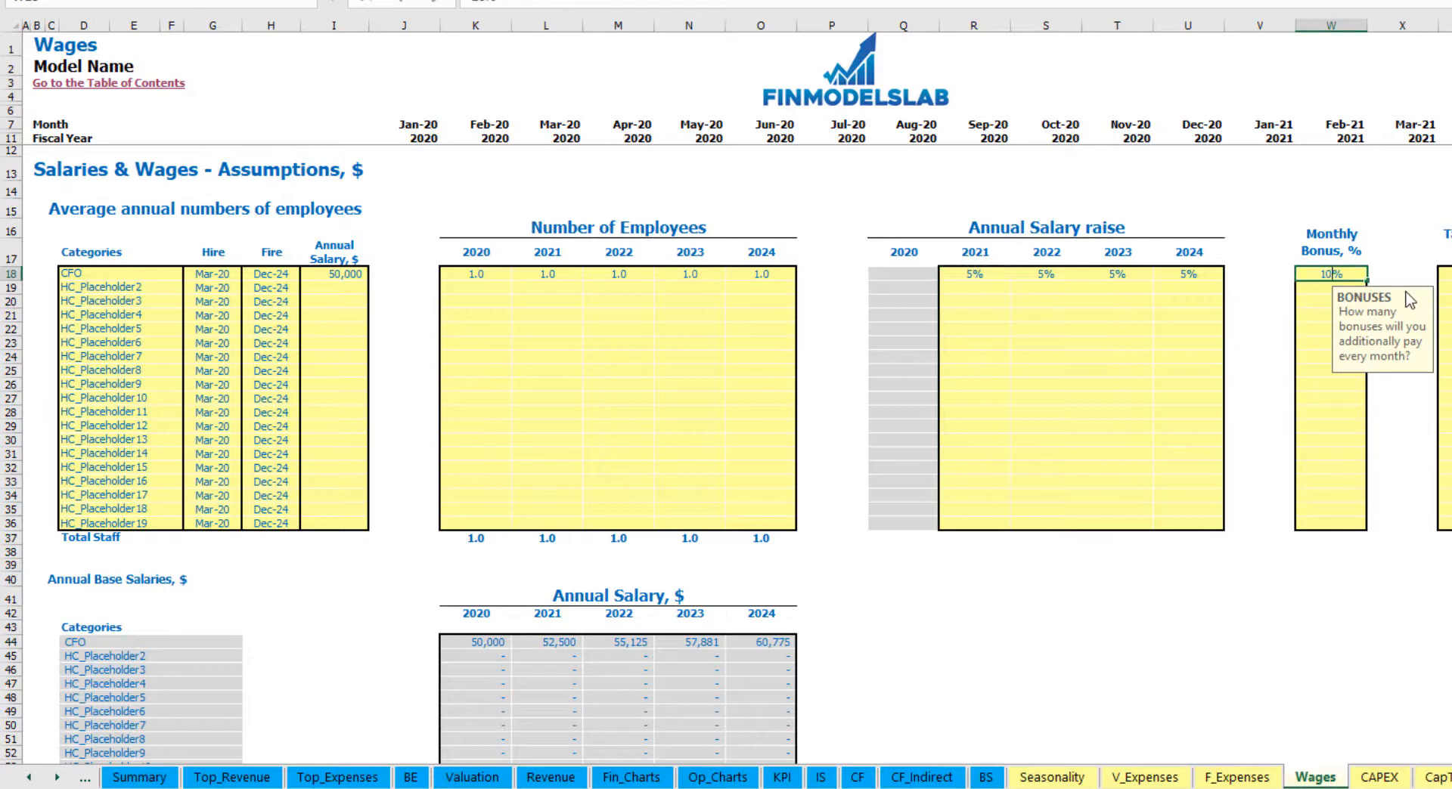
{"action": "type", "text": "10"}
{"action": "key", "text": "Return"}
{"action": "left_click", "coordinate": [1446, 274]}
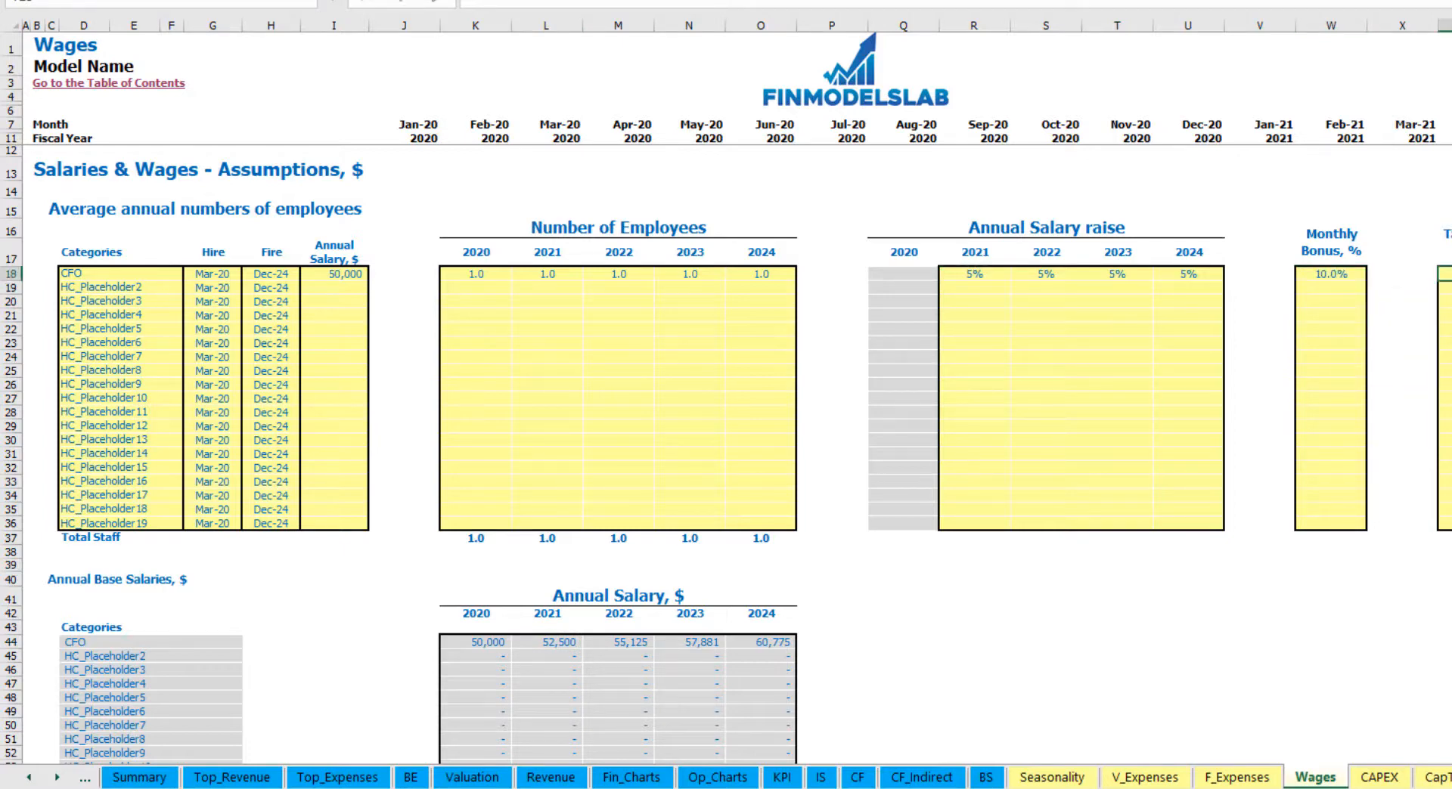
{"action": "key", "text": "Return"}
Examine the CFO rows in the Monthly Base Salaries, Monthly Bonus and Monthly Base Taxes tables.
{"action": "scroll", "coordinate": [620, 454], "scroll_direction": "down", "scroll_amount": 17}
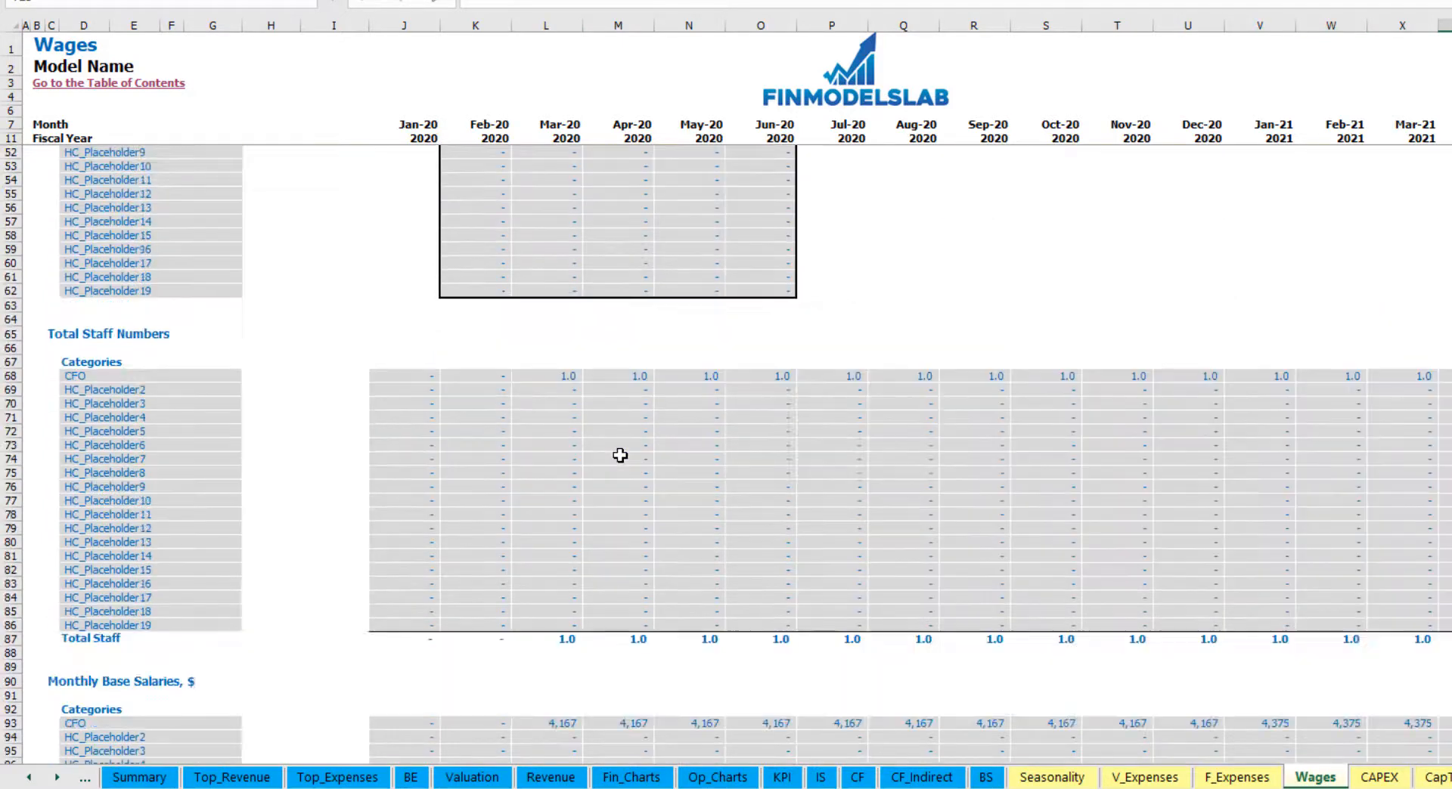
{"action": "scroll", "coordinate": [15, 594], "scroll_direction": "down", "scroll_amount": 3}
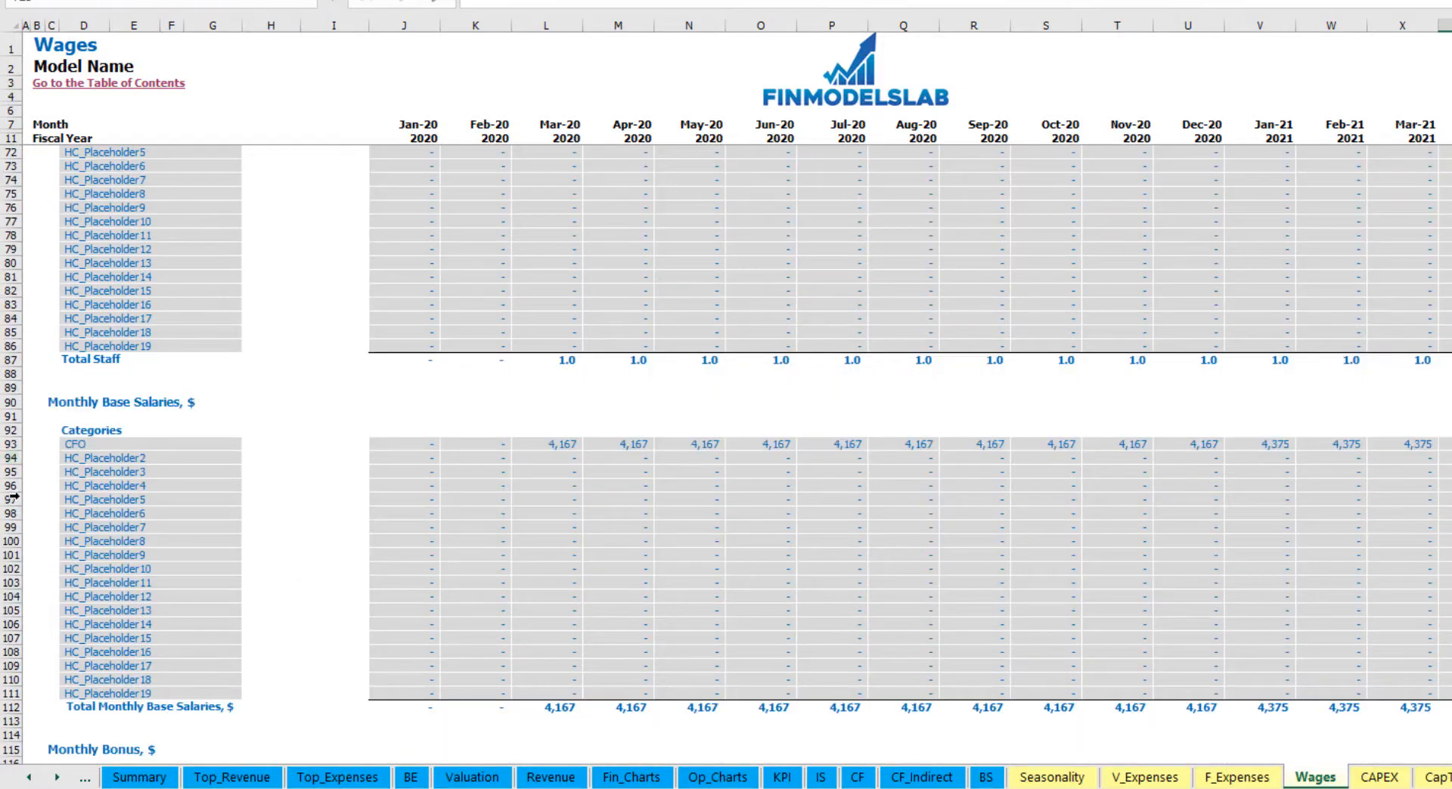
{"action": "left_click", "coordinate": [11, 447]}
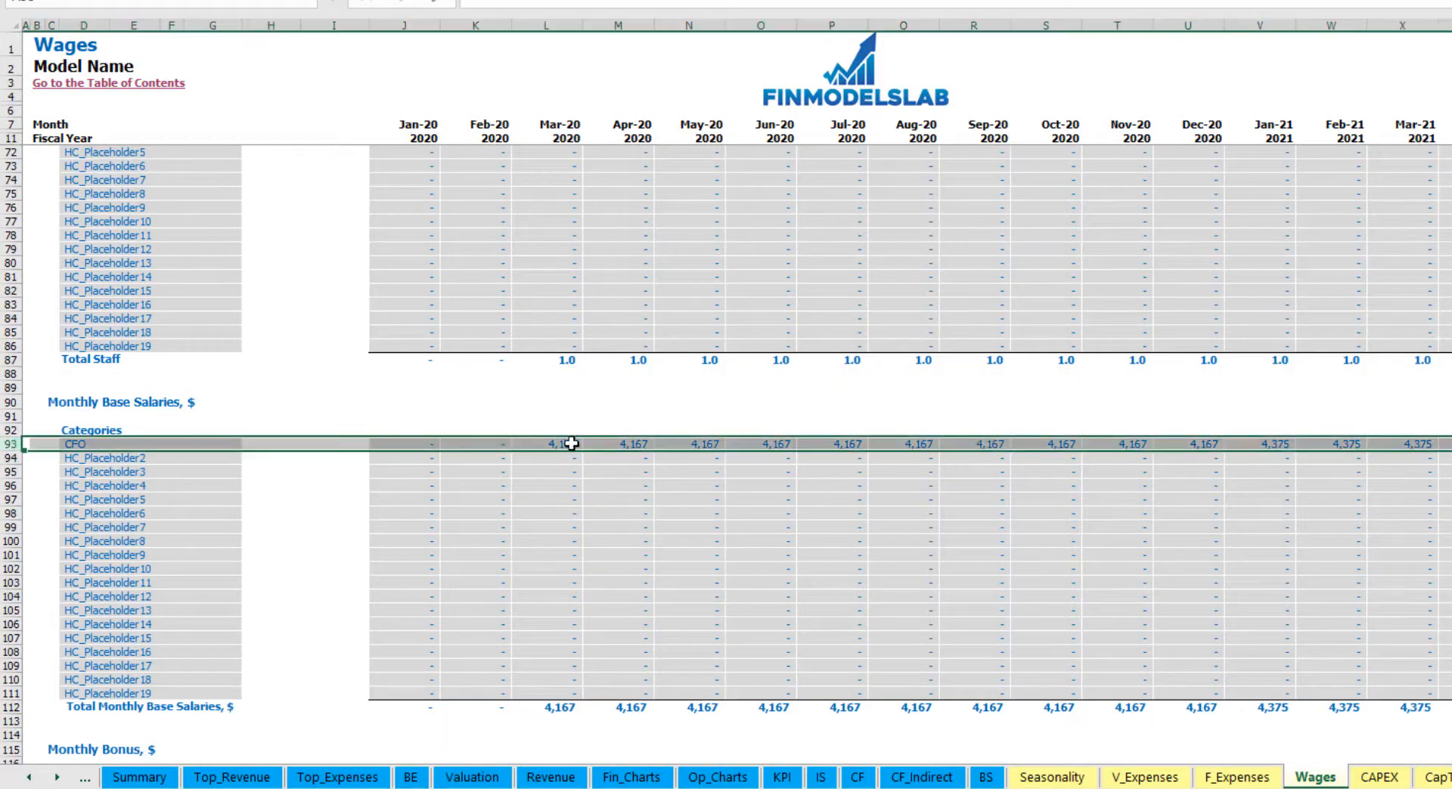
{"action": "left_click", "coordinate": [568, 445]}
{"action": "scroll", "coordinate": [238, 547], "scroll_direction": "down", "scroll_amount": 7}
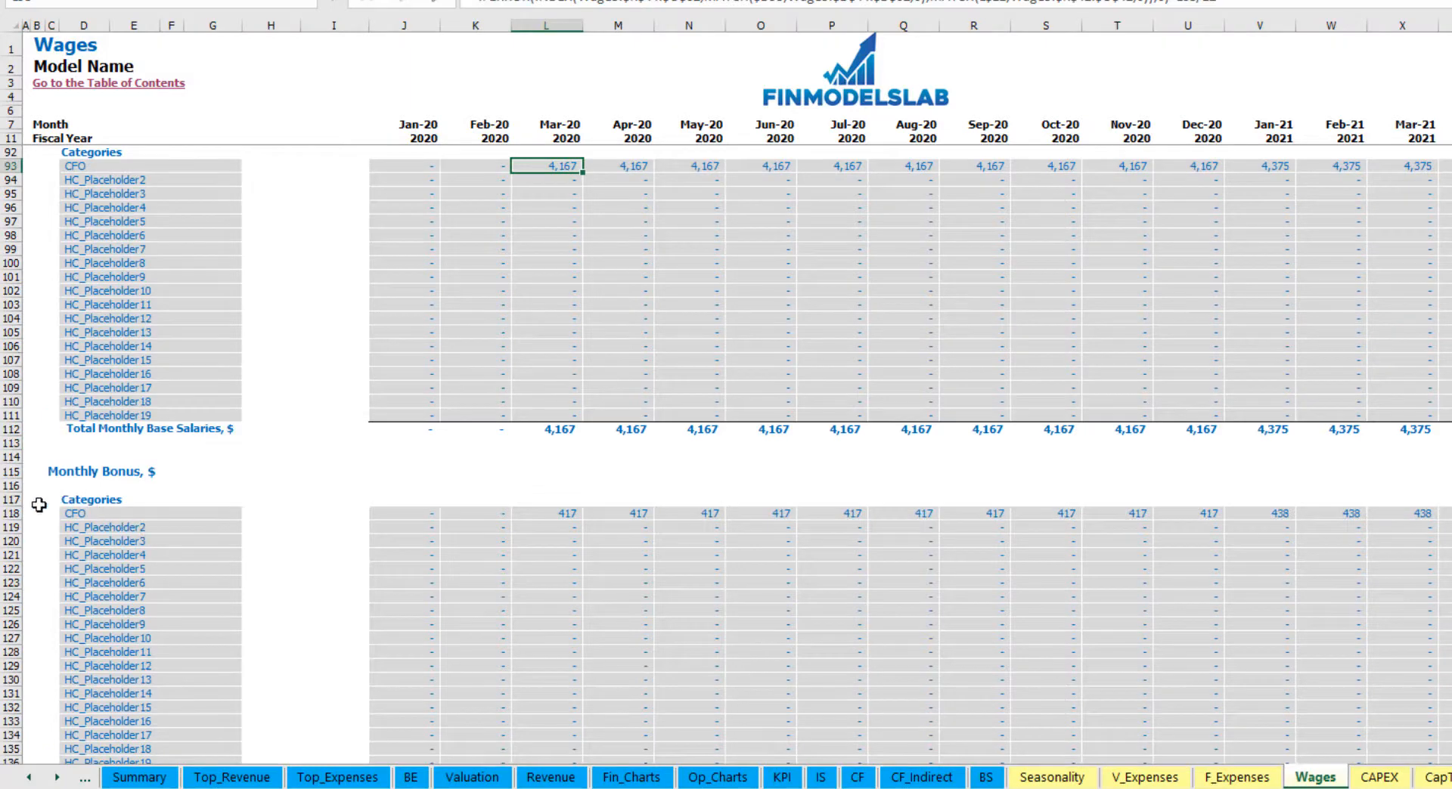
{"action": "left_click", "coordinate": [11, 513]}
{"action": "left_click", "coordinate": [569, 513]}
{"action": "scroll", "coordinate": [102, 559], "scroll_direction": "down", "scroll_amount": 7}
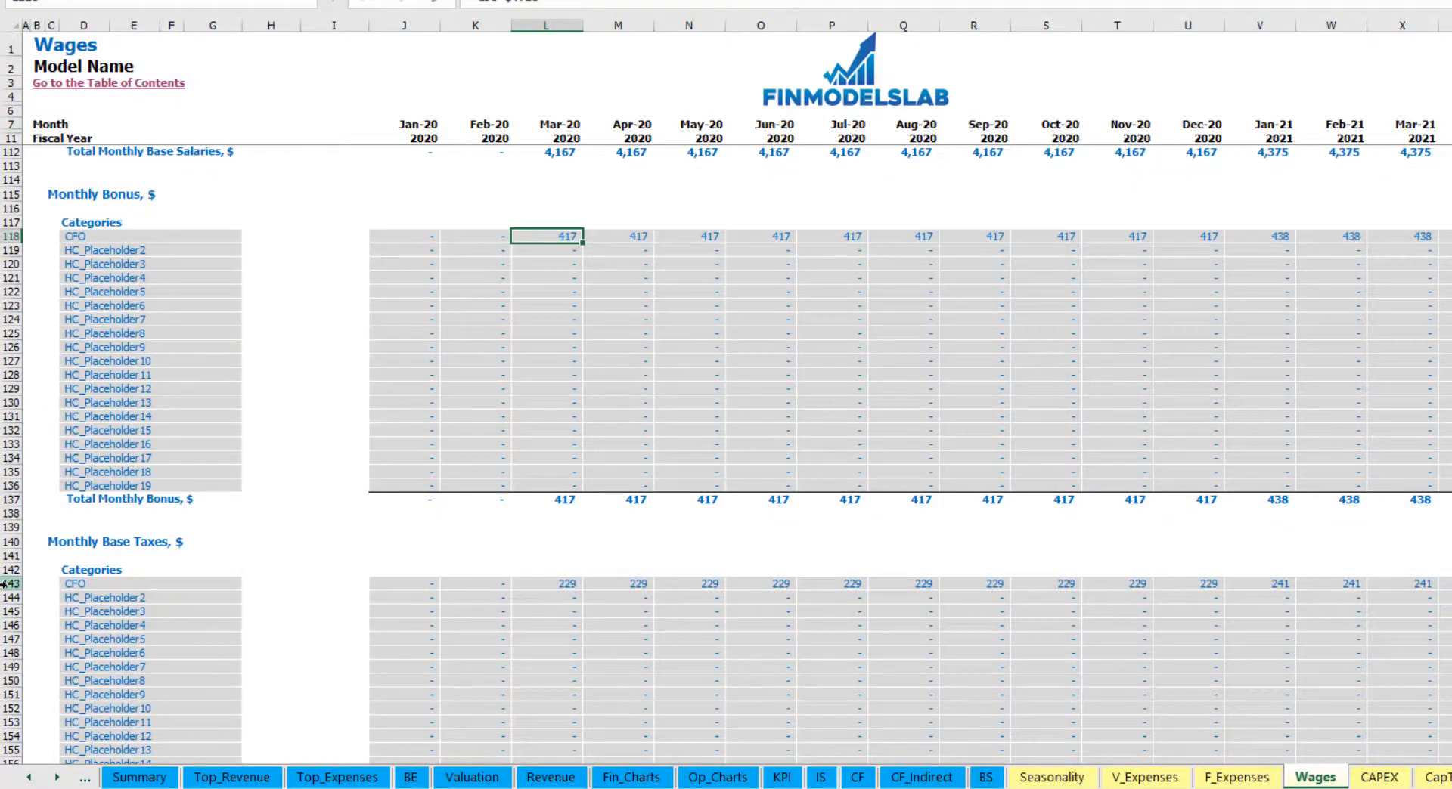
{"action": "left_click", "coordinate": [12, 583]}
Rename the second staff category, HC_Placeholder2, as Admin HC.
{"action": "scroll", "coordinate": [671, 554], "scroll_direction": "up", "scroll_amount": 20}
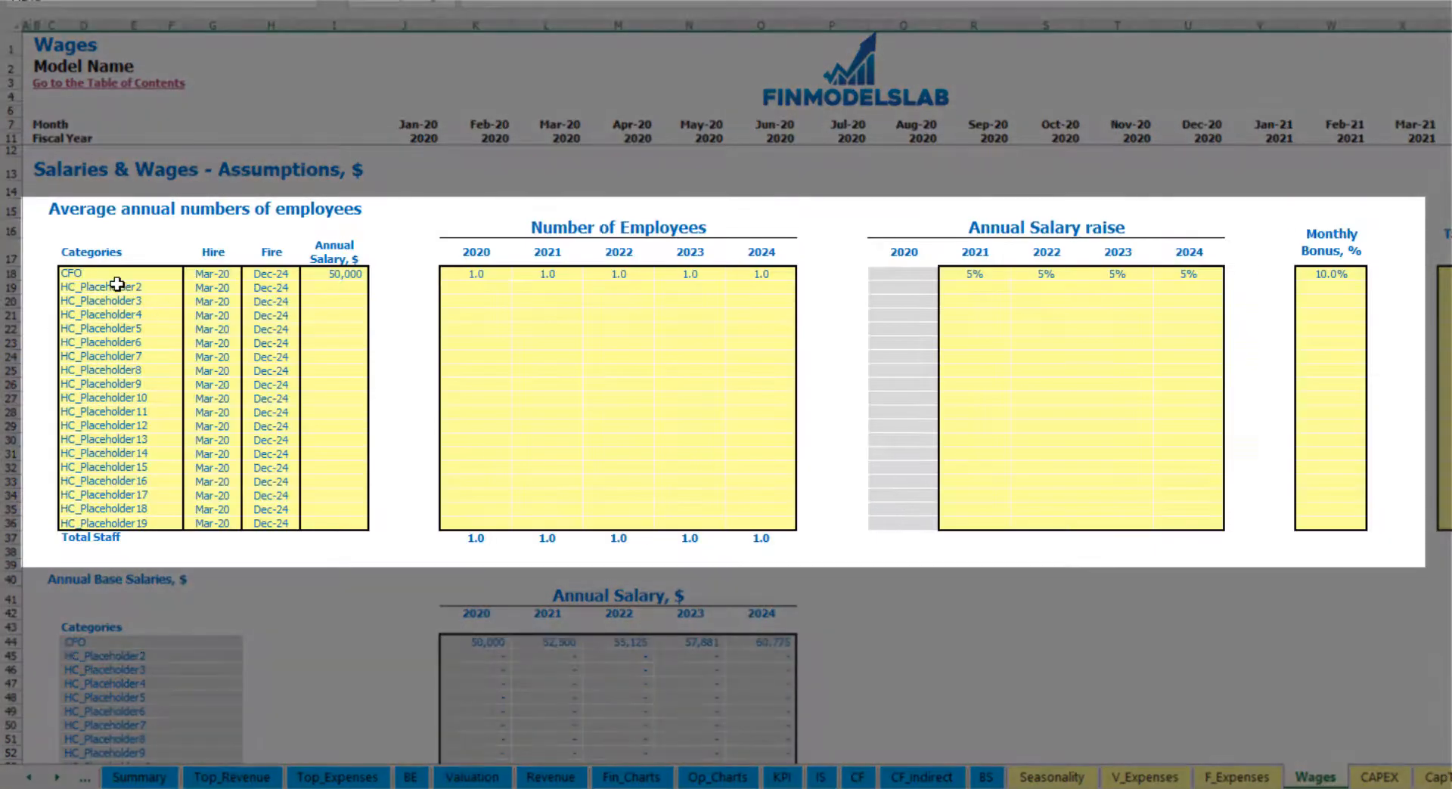
{"action": "left_click", "coordinate": [117, 285]}
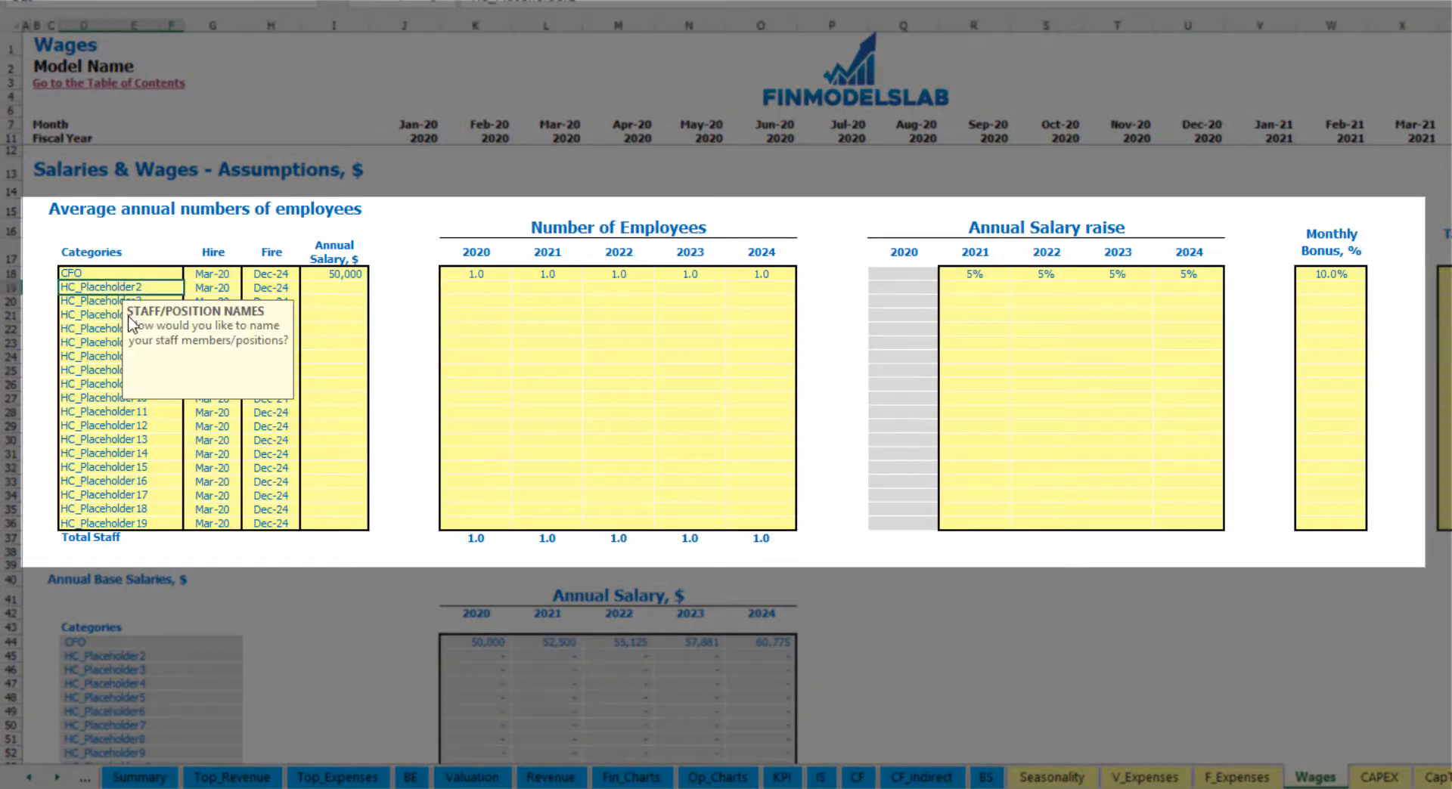
{"action": "type", "text": "Admin HC"}
{"action": "key", "text": "Return"}
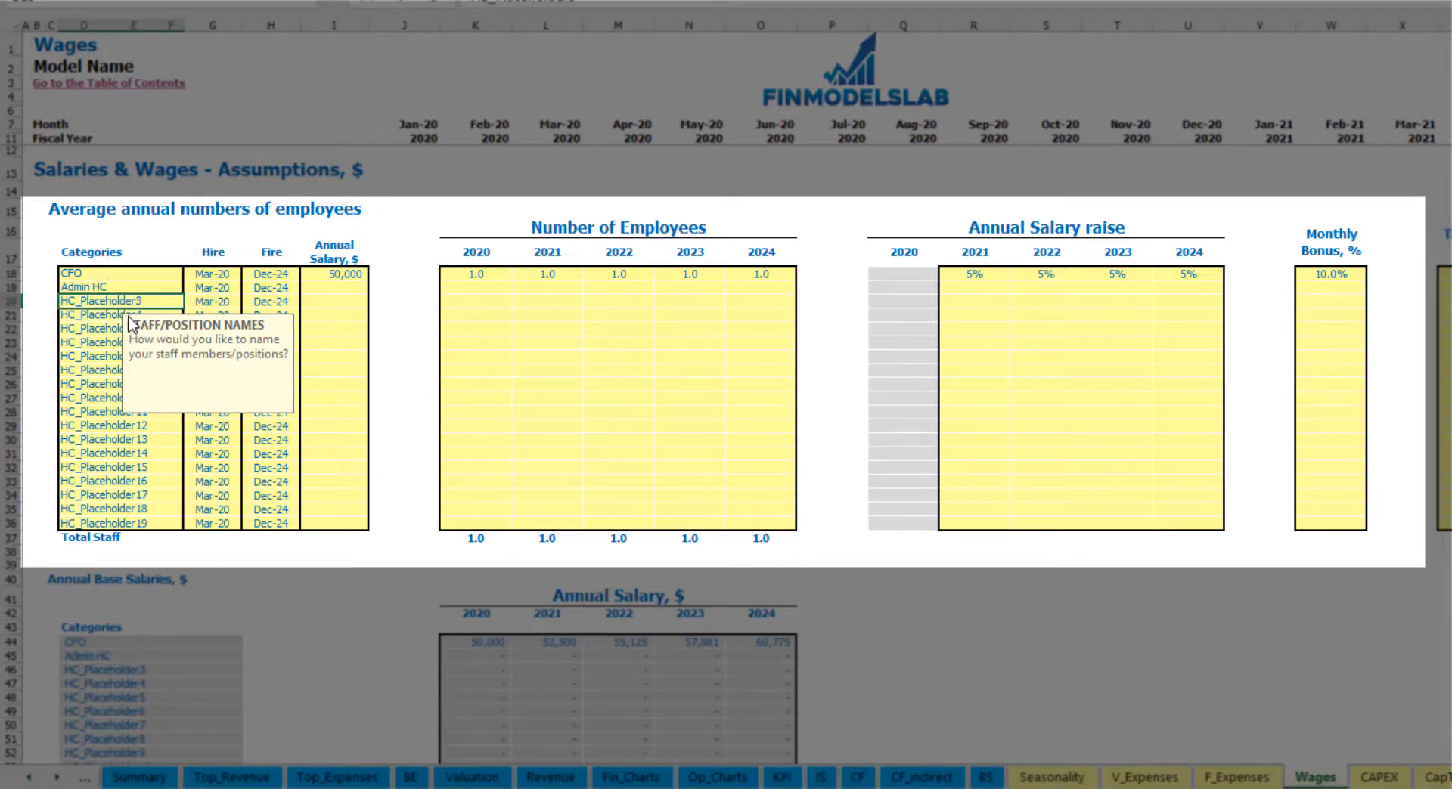
Set Admin HC's hire date to Apr-20 and the annual salary to 30,000.
{"action": "left_click", "coordinate": [223, 287]}
{"action": "left_click", "coordinate": [249, 288]}
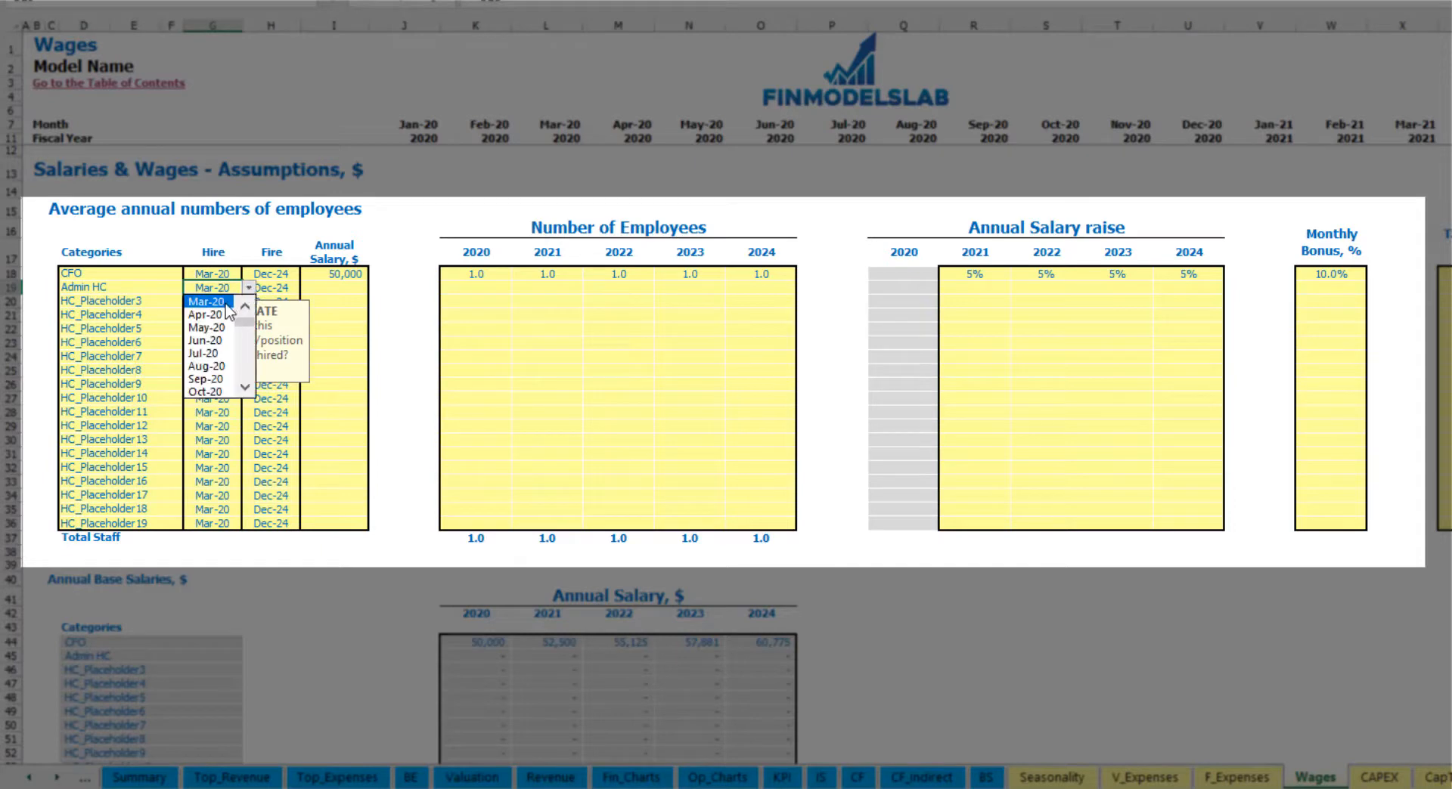
{"action": "left_click", "coordinate": [246, 311]}
{"action": "left_click", "coordinate": [291, 291]}
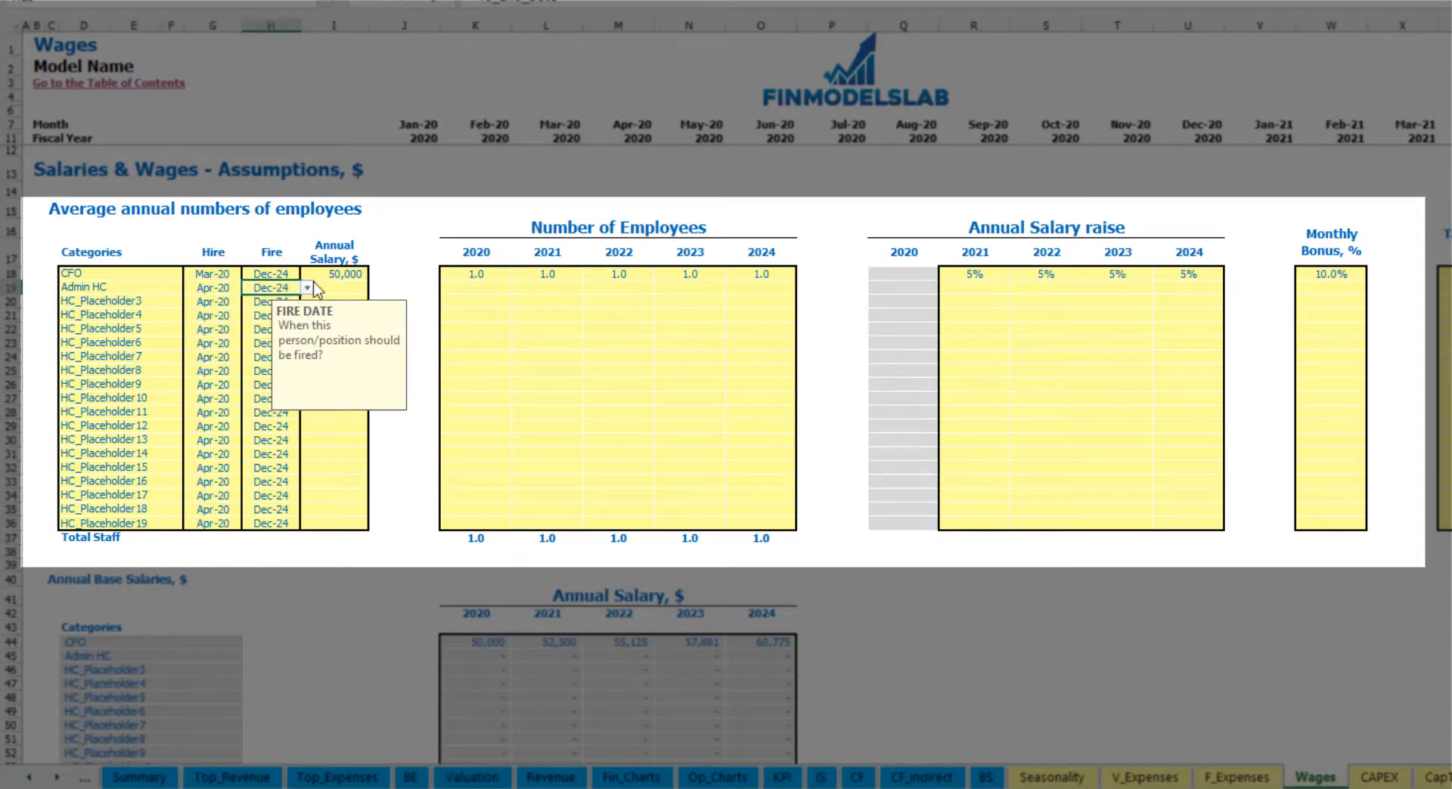
{"action": "left_click", "coordinate": [330, 287]}
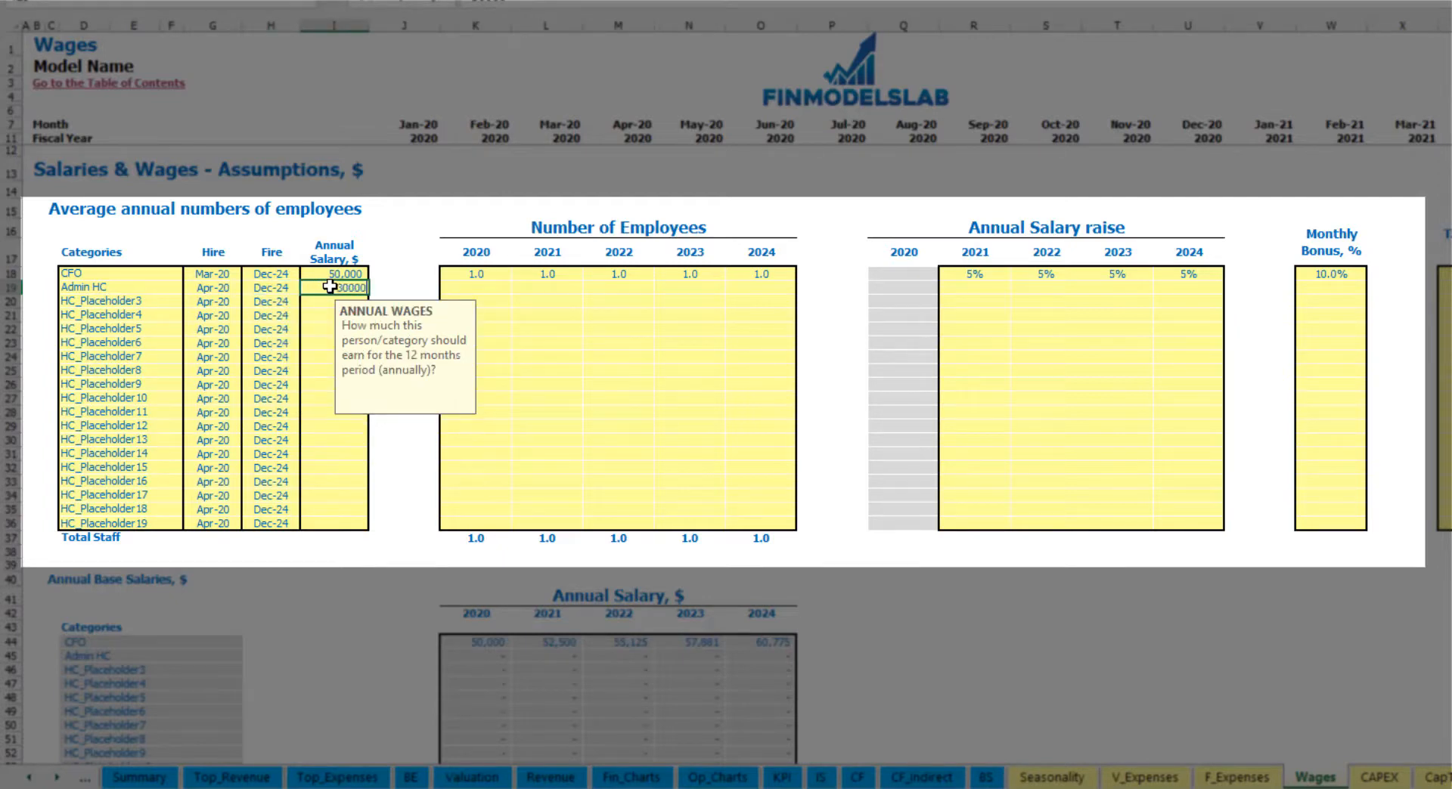
Enter Admin HC's number of employees for 2020 to 2024 as 2, 4, 6, 8 and 10.
{"action": "left_click", "coordinate": [489, 287]}
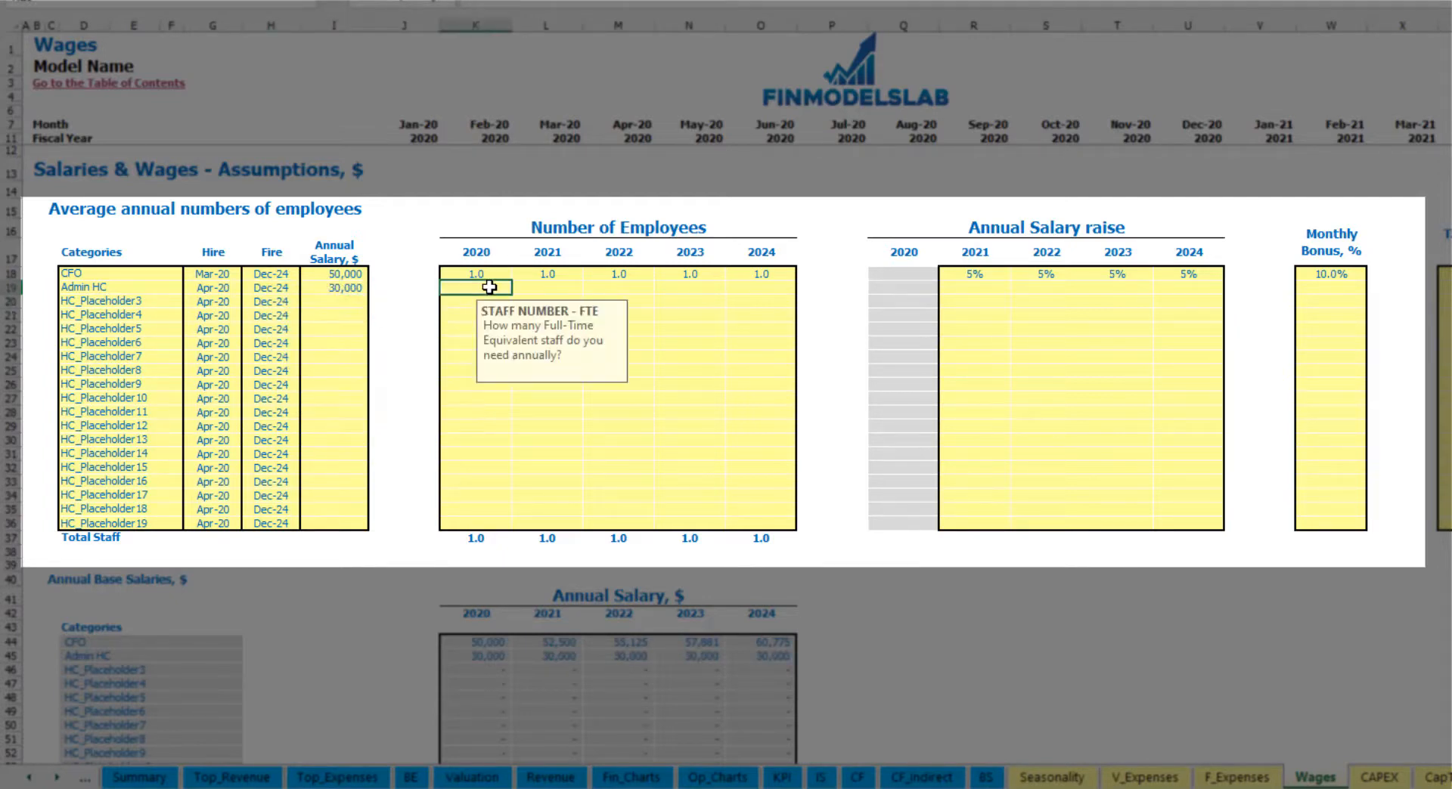
{"action": "key", "text": "Tab"}
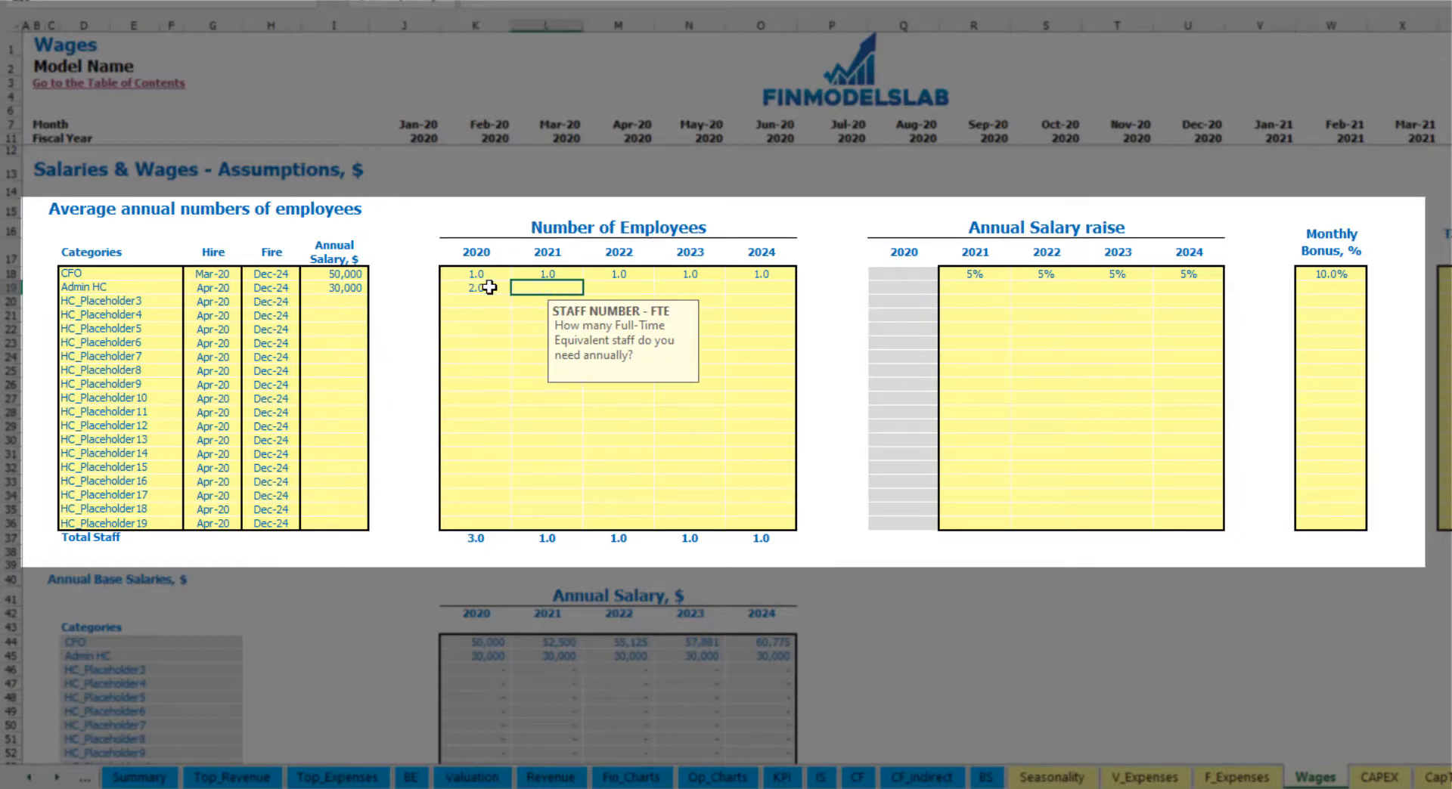
{"action": "type", "text": "4"}
{"action": "key", "text": "Tab"}
{"action": "type", "text": "6"}
{"action": "key", "text": "Tab"}
{"action": "type", "text": "8"}
{"action": "key", "text": "Tab"}
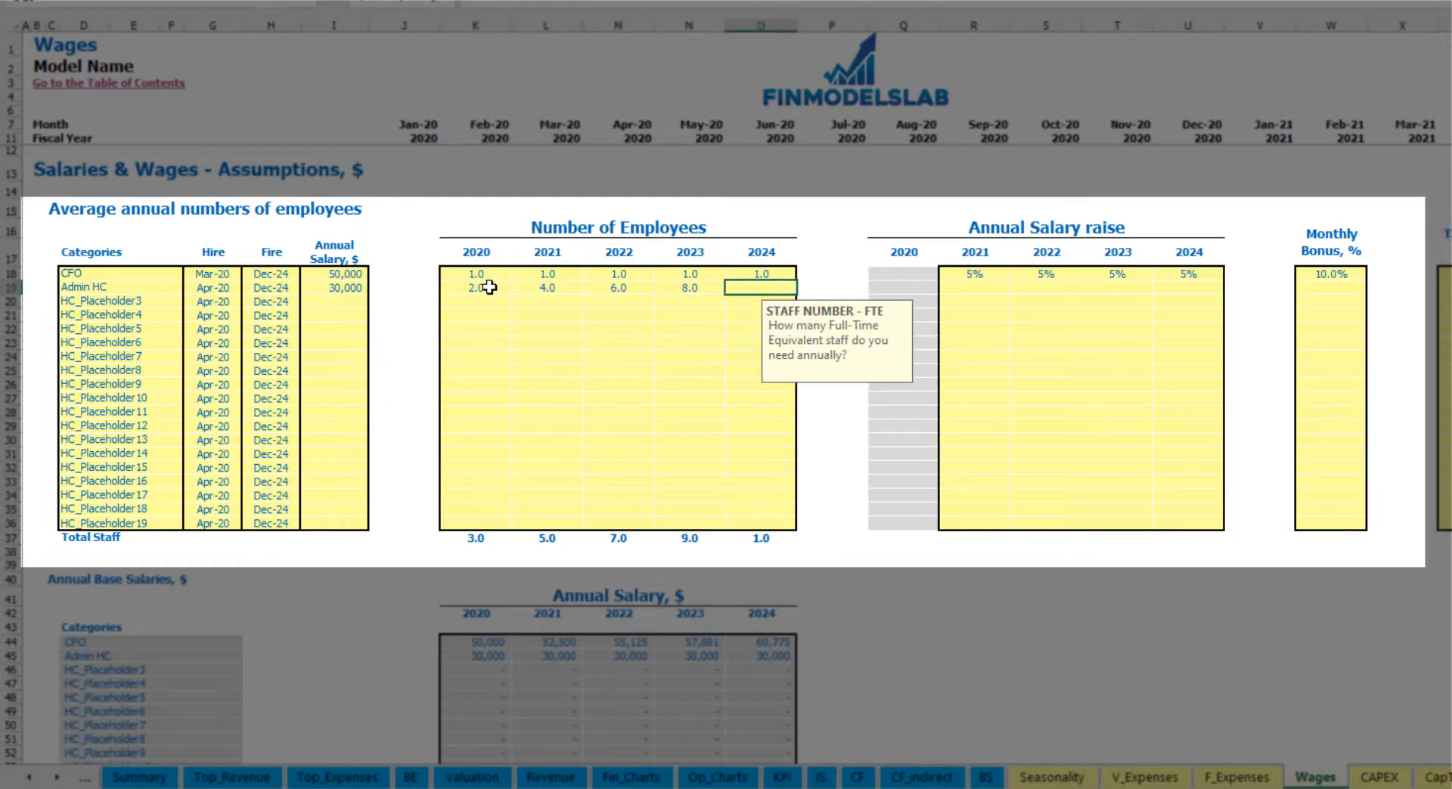
{"action": "type", "text": "10"}
{"action": "key", "text": "Tab"}
Set Admin HC's annual salary raise to 3% for each year from 2021 to 2024.
{"action": "left_click", "coordinate": [970, 287]}
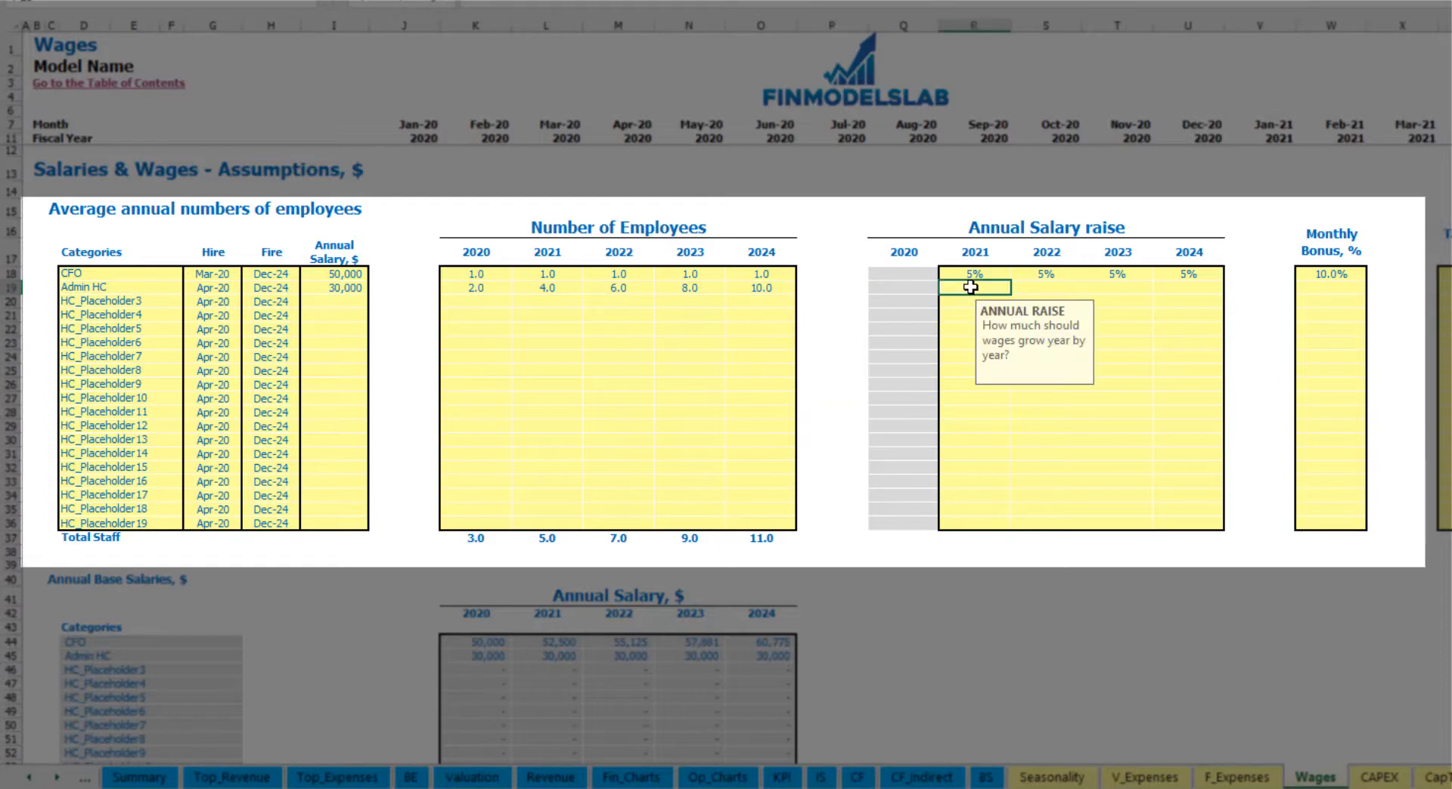
{"action": "key", "text": "Return"}
{"action": "key", "text": "Up"}
{"action": "key", "text": "ctrl+c"}
{"action": "key", "text": "Right"}
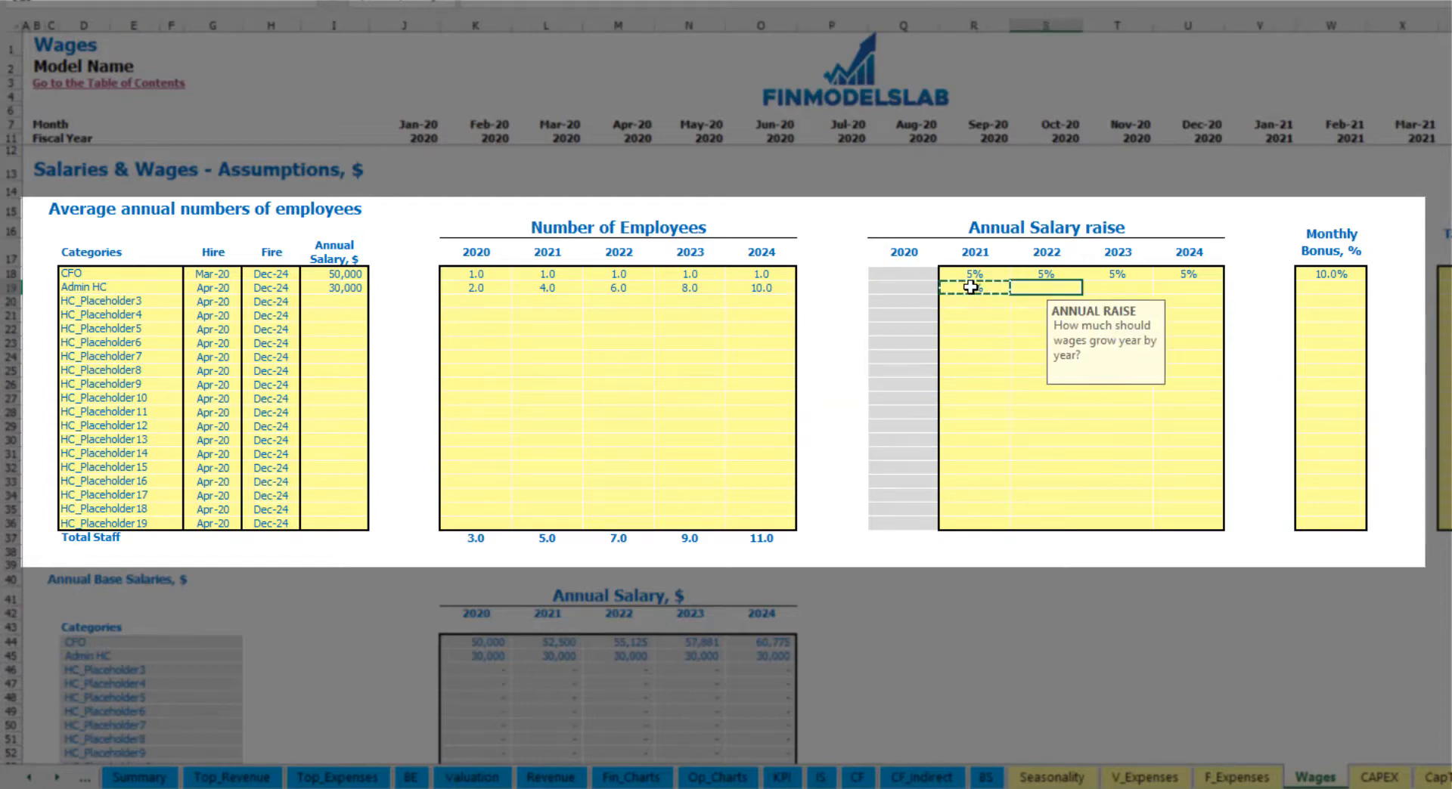
{"action": "key", "text": "shift+Right"}
{"action": "key", "text": "shift+Right"}
{"action": "key", "text": "ctrl+v"}
Set Admin HC's monthly bonus to 5%.
{"action": "left_click", "coordinate": [1352, 294]}
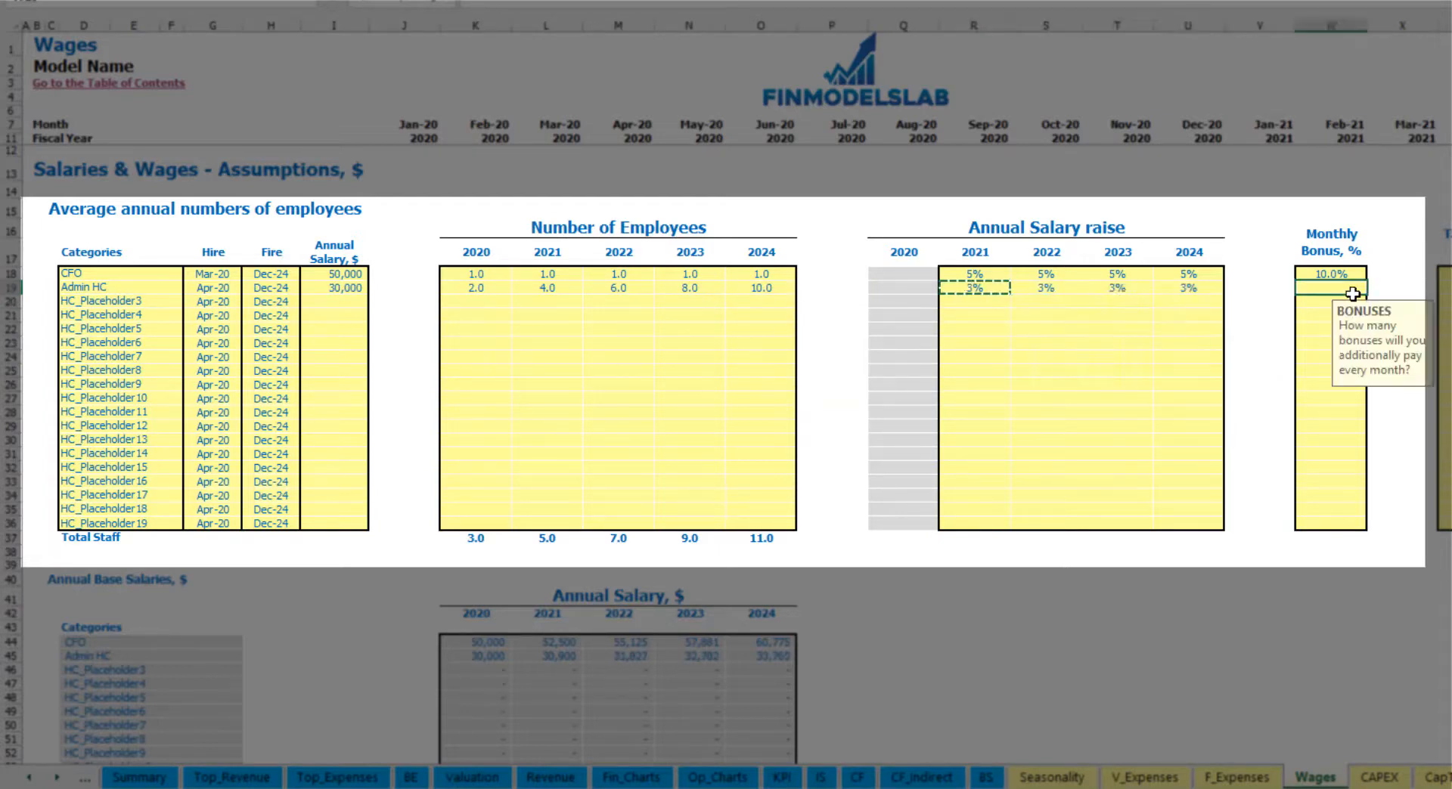
{"action": "type", "text": "5"}
{"action": "key", "text": "Tab"}
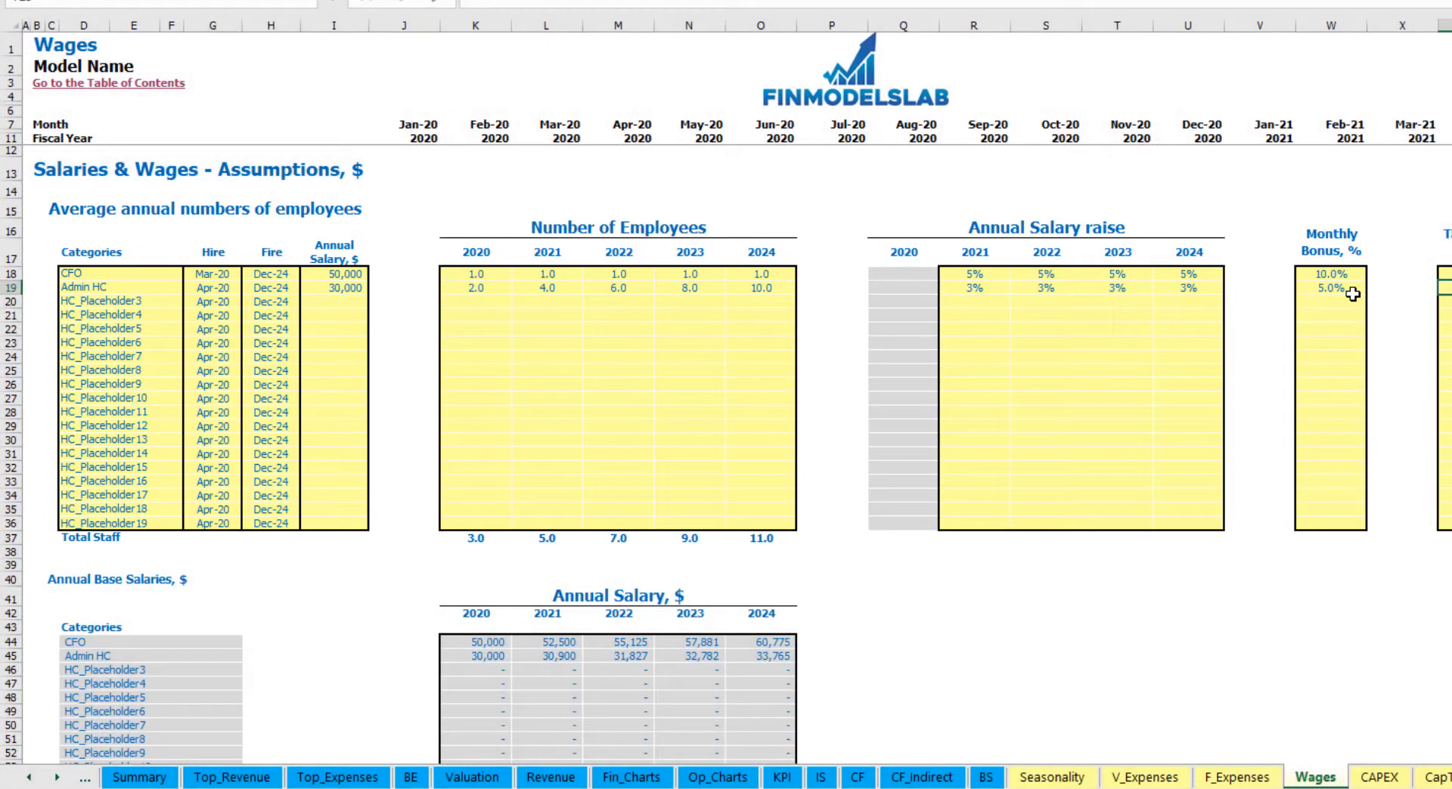
{"action": "key", "text": "Down"}
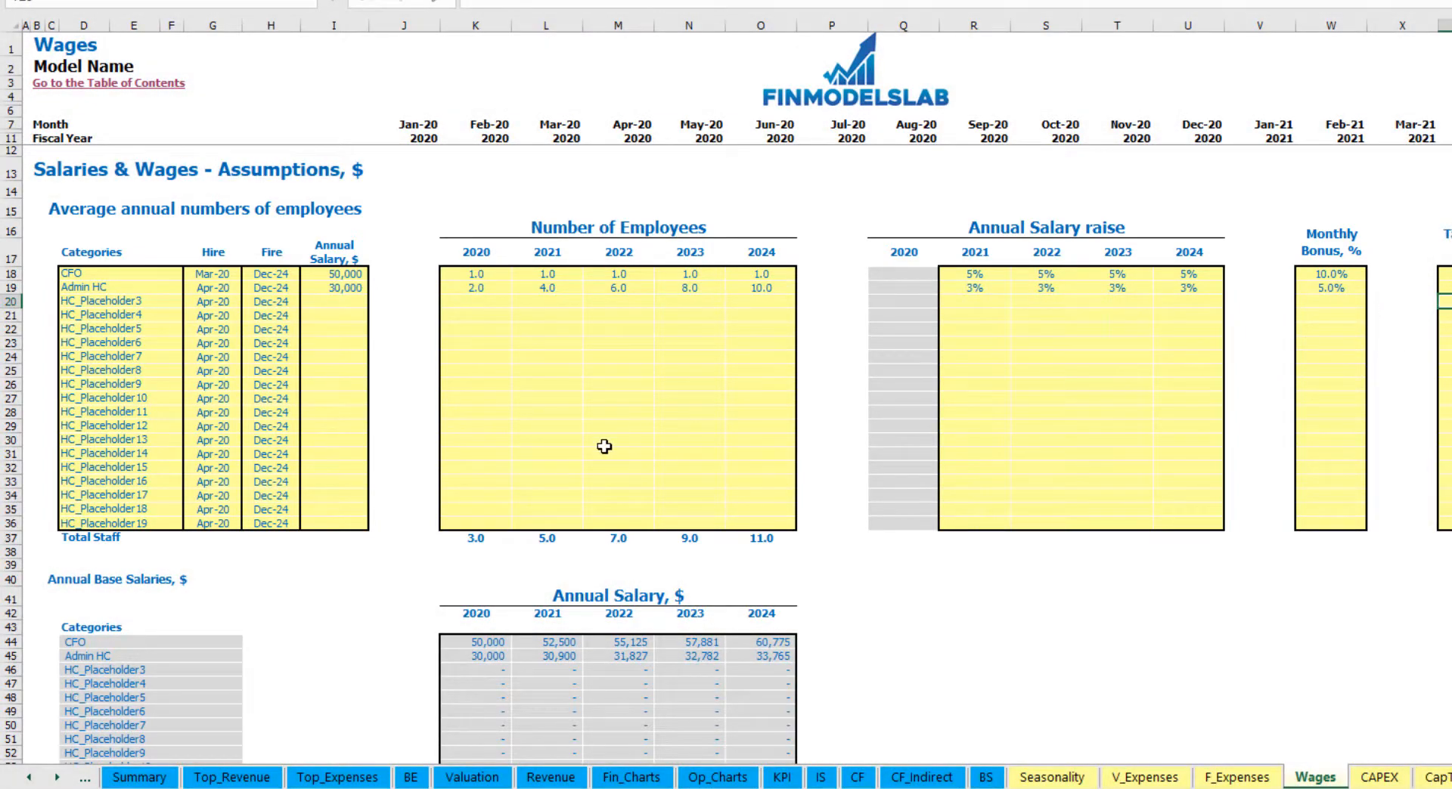
Examine the Admin HC row in the Total Staff Numbers table across the months from 2020 to 2024.
{"action": "scroll", "coordinate": [604, 447], "scroll_direction": "down", "scroll_amount": 13}
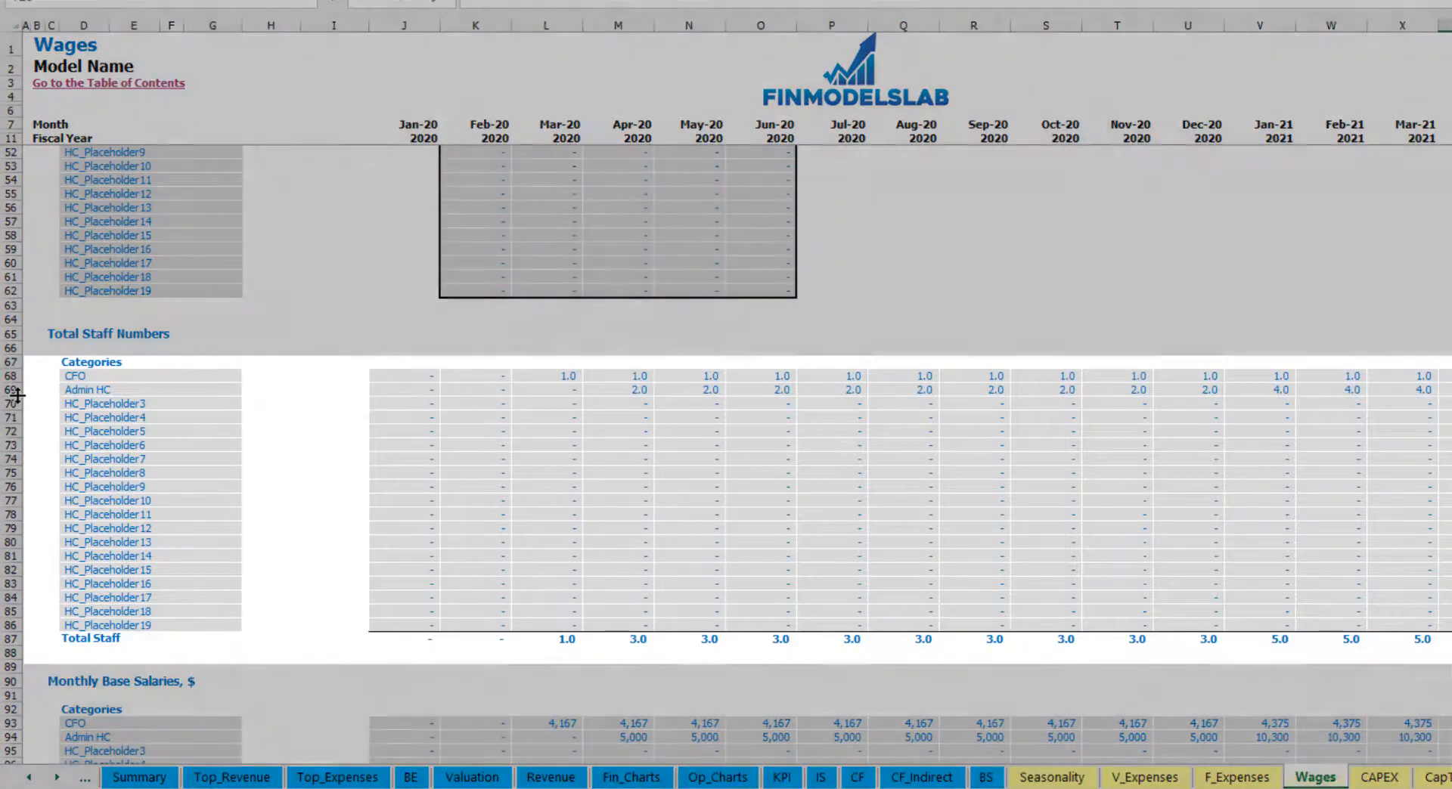
{"action": "left_click", "coordinate": [17, 391]}
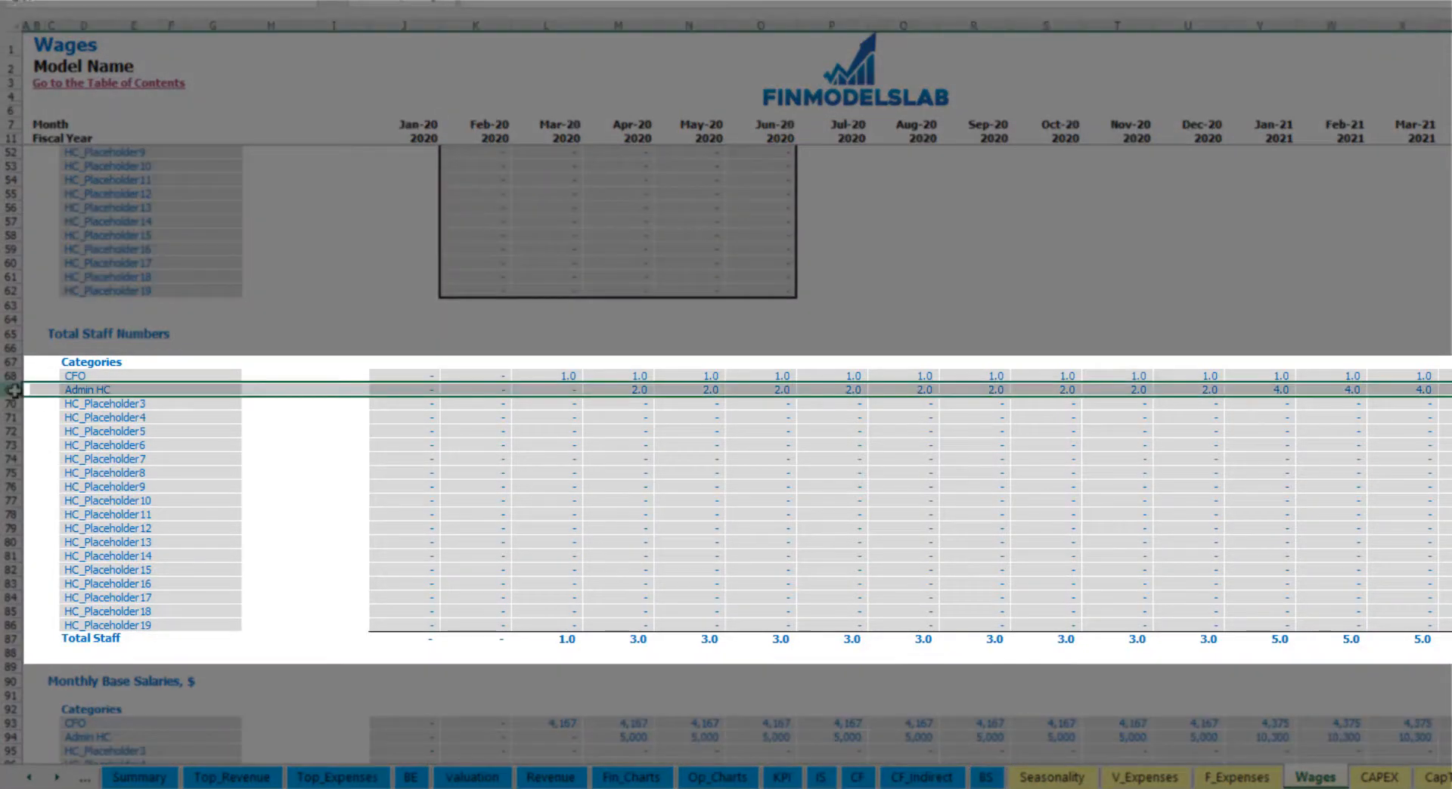
{"action": "left_click", "coordinate": [633, 389]}
{"action": "left_click_drag", "start_coordinate": [653, 395], "coordinate": [1210, 390]}
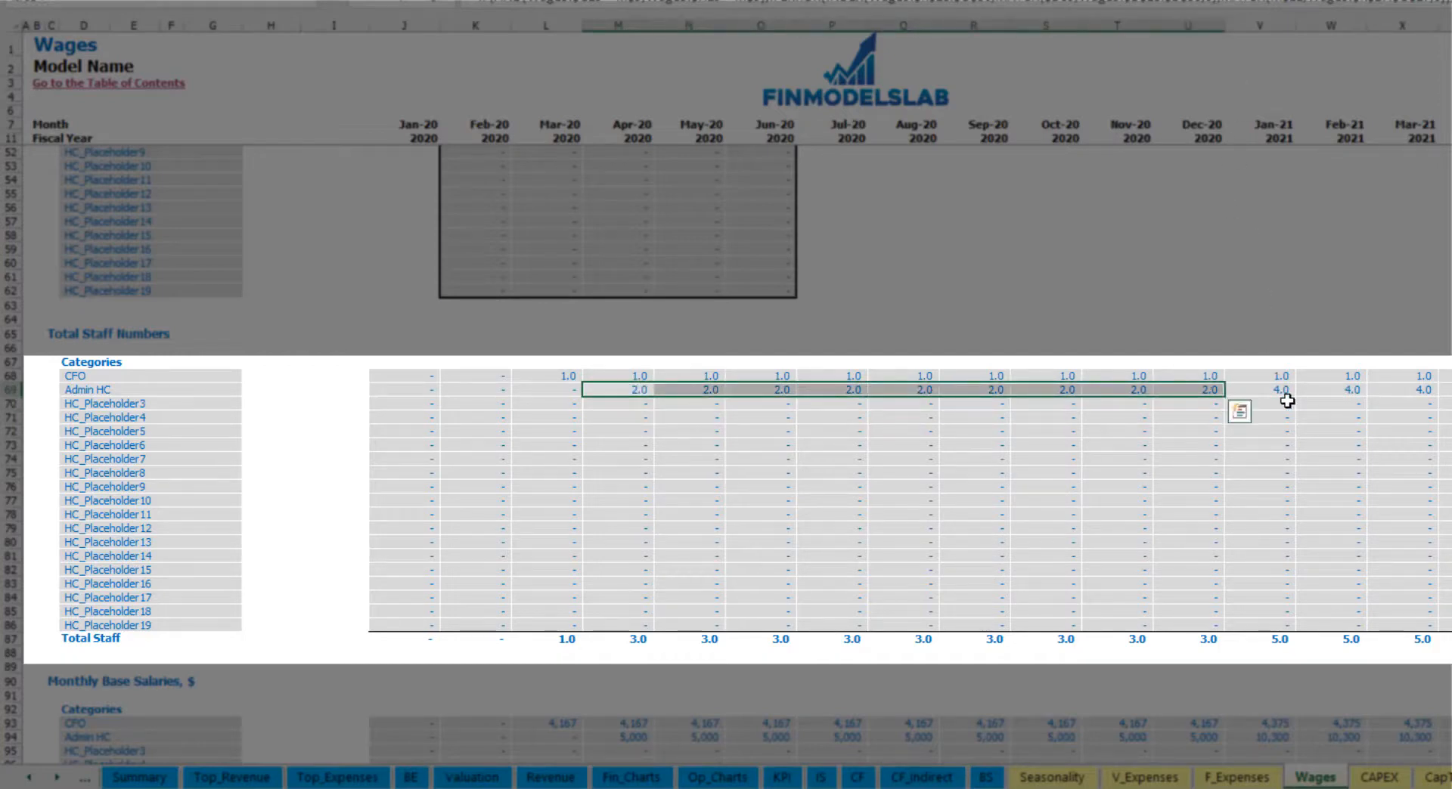
{"action": "left_click", "coordinate": [1285, 390]}
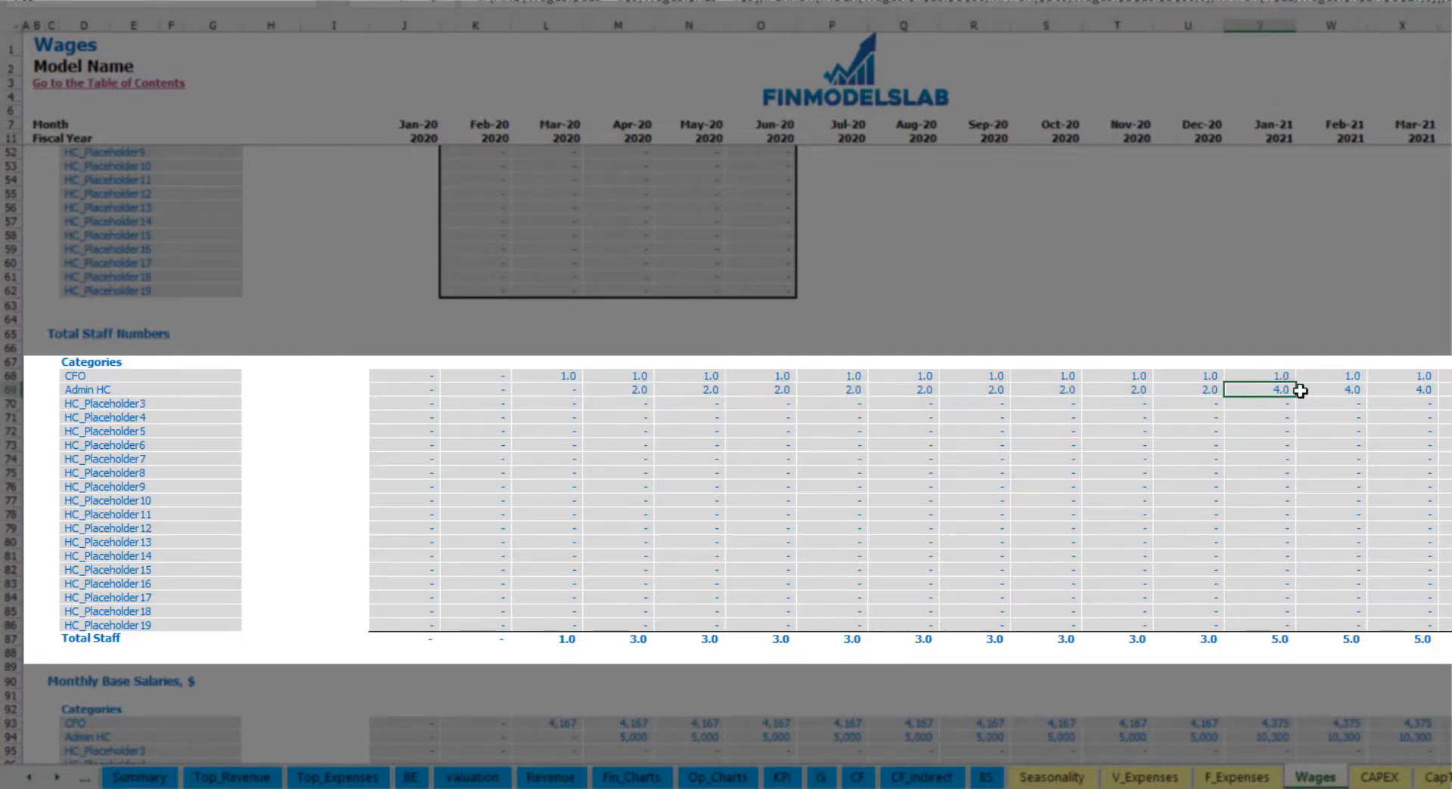
{"action": "left_click_drag", "start_coordinate": [1286, 387], "coordinate": [1448, 389]}
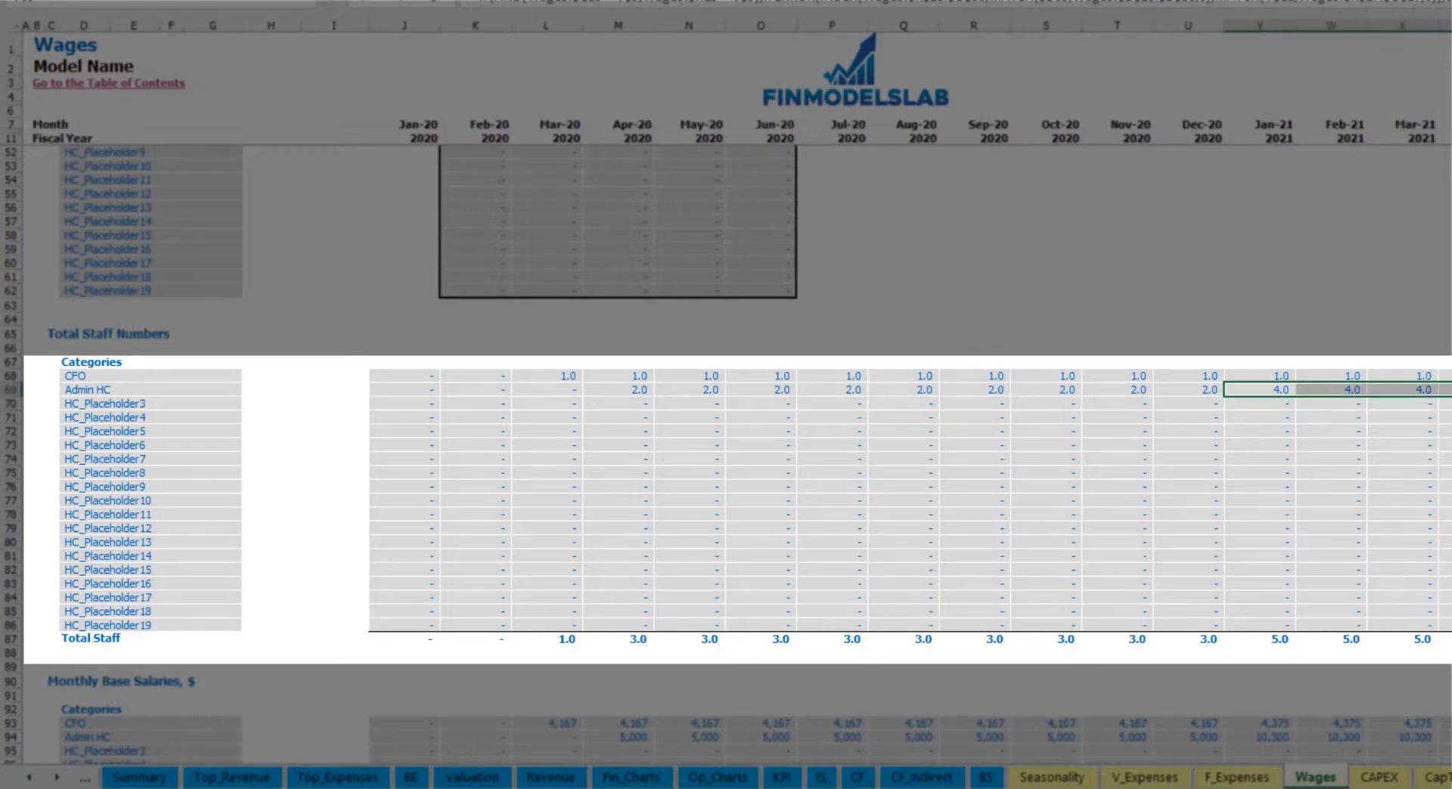
{"action": "scroll", "coordinate": [726, 393], "scroll_direction": "right", "scroll_amount": 10}
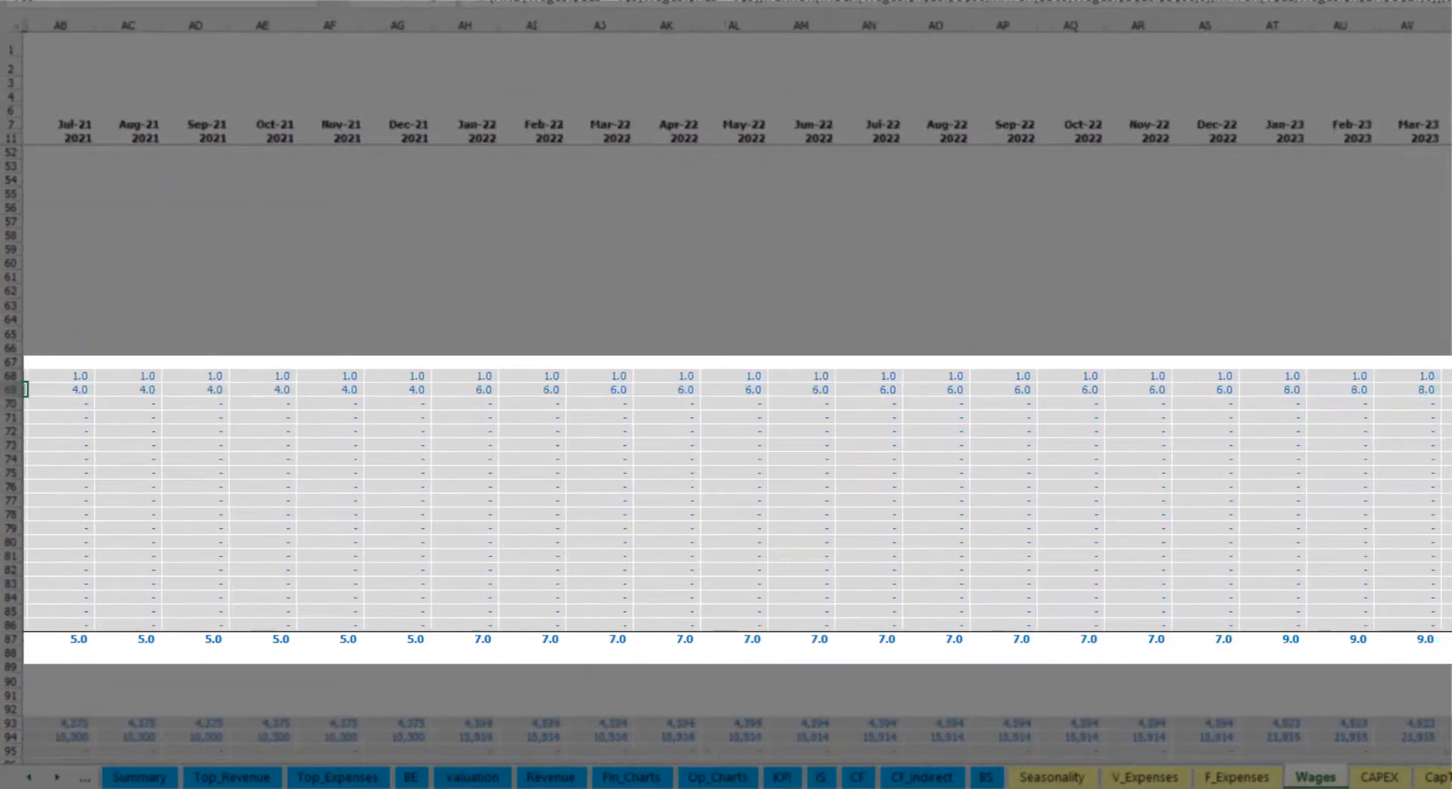
{"action": "left_click", "coordinate": [1440, 389]}
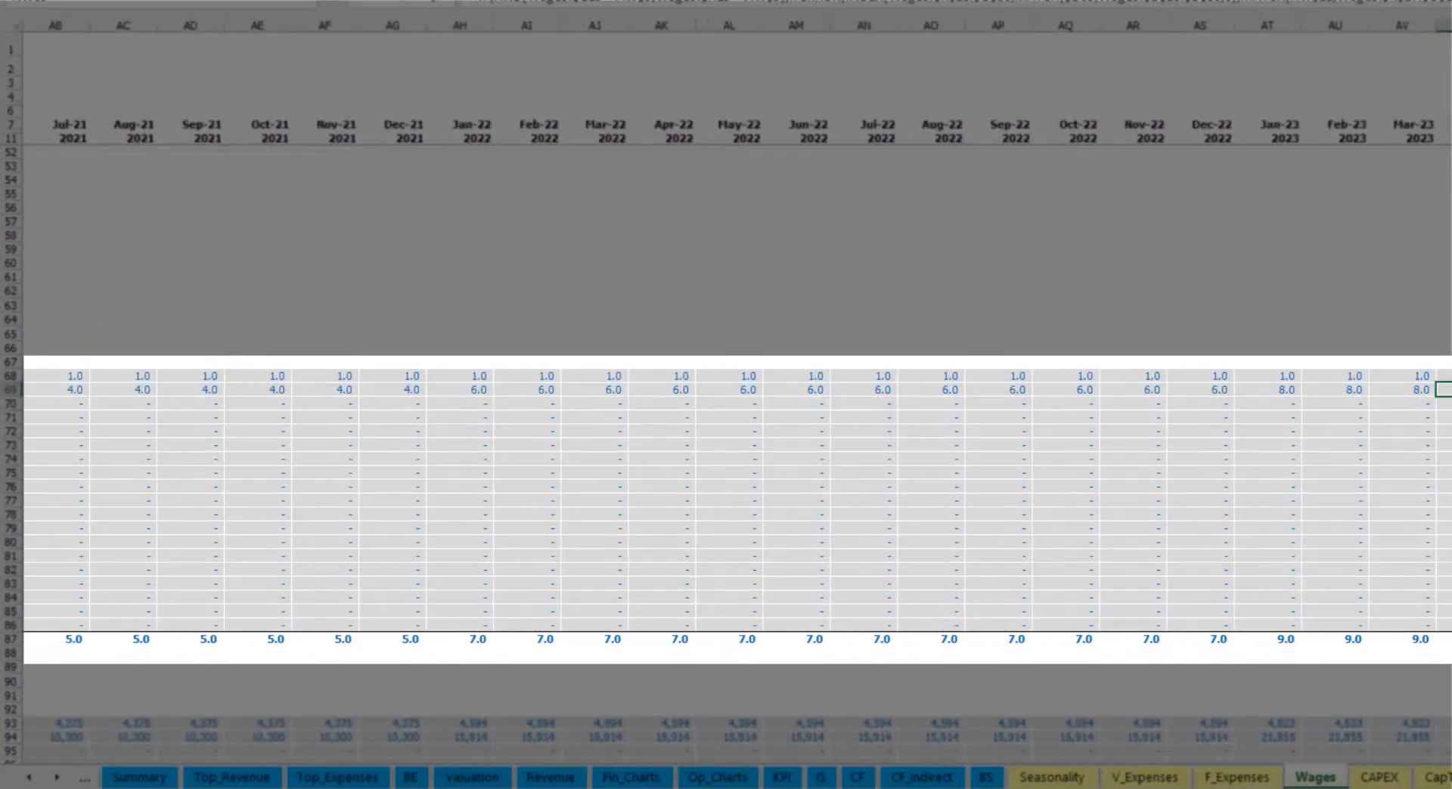
{"action": "scroll", "coordinate": [726, 393], "scroll_direction": "right", "scroll_amount": 5}
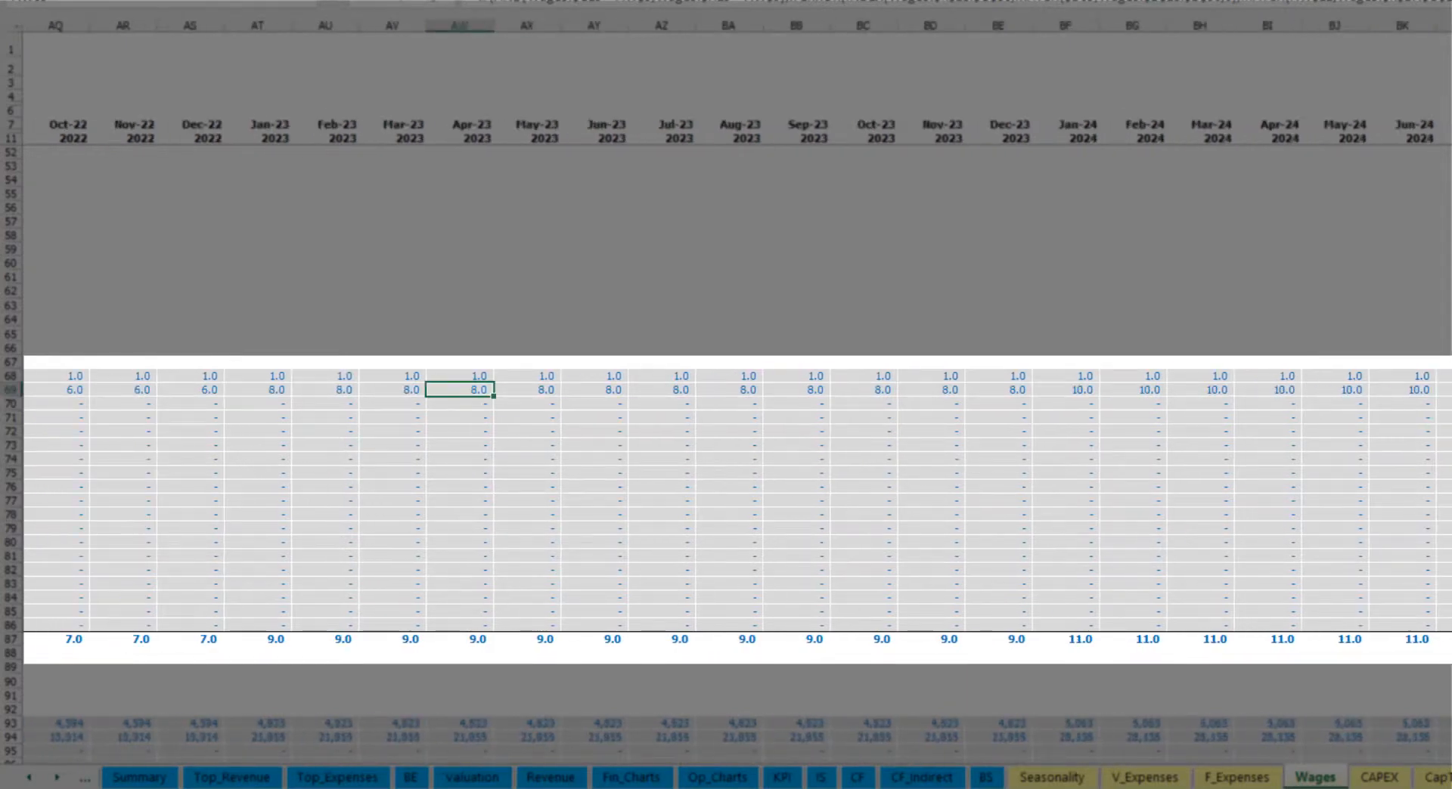
{"action": "scroll", "coordinate": [726, 393], "scroll_direction": "left", "scroll_amount": 14}
Compare Admin HC's staff numbers with its Monthly Base Salaries row, and review its Monthly Bonus and Monthly Base Taxes rows.
{"action": "scroll", "coordinate": [102, 648], "scroll_direction": "down", "scroll_amount": 3}
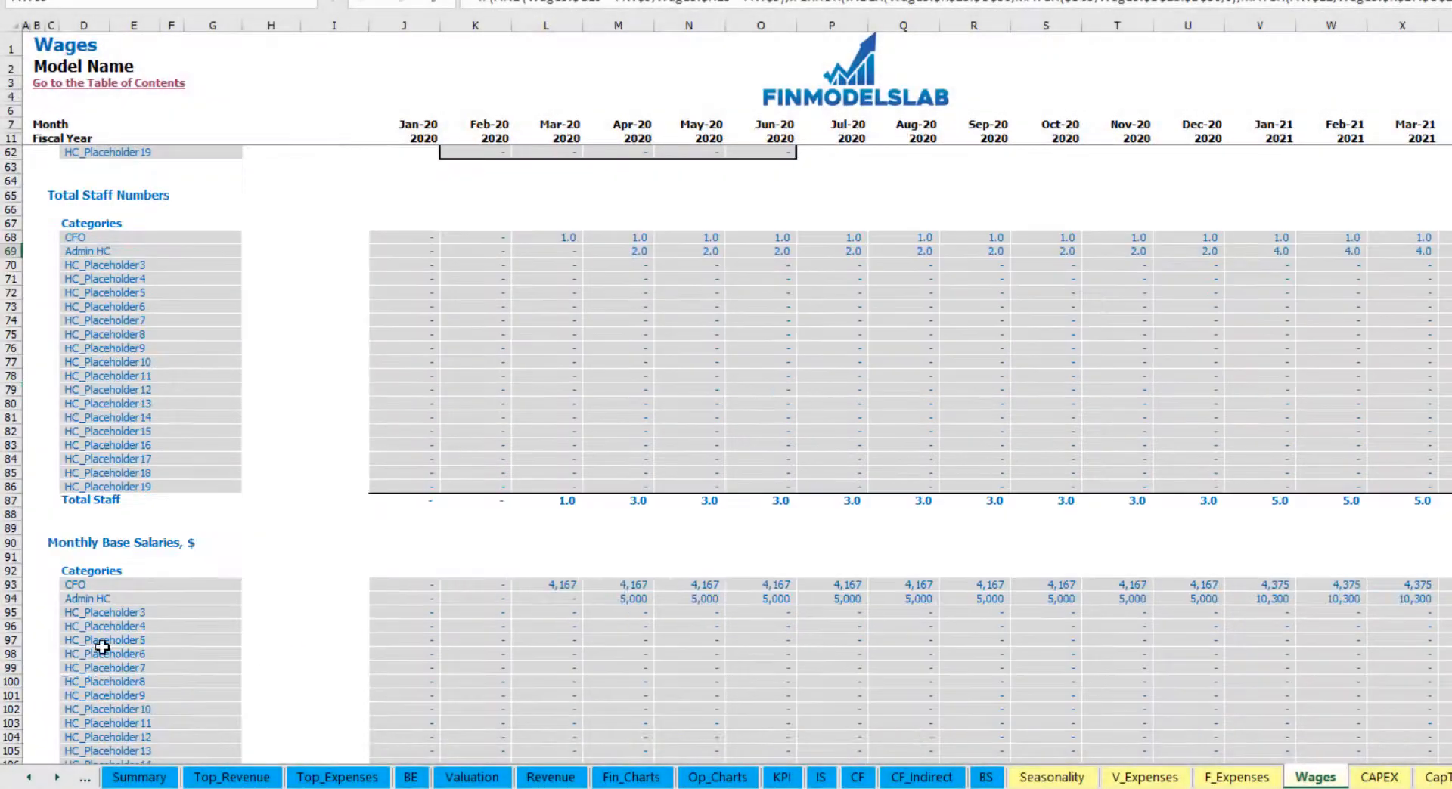
{"action": "left_click", "coordinate": [11, 599]}
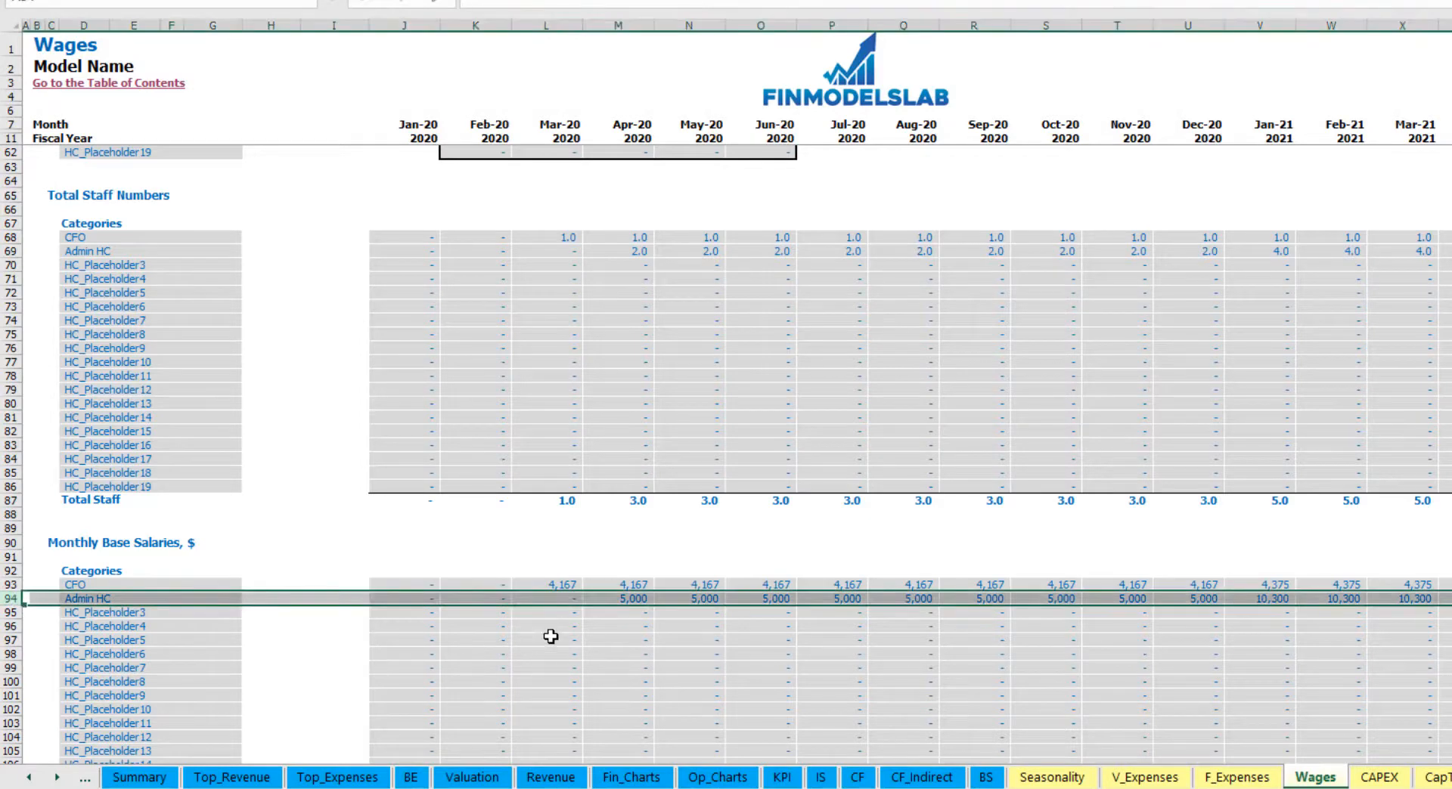
{"action": "left_click", "coordinate": [623, 602]}
{"action": "left_click", "coordinate": [630, 252]}
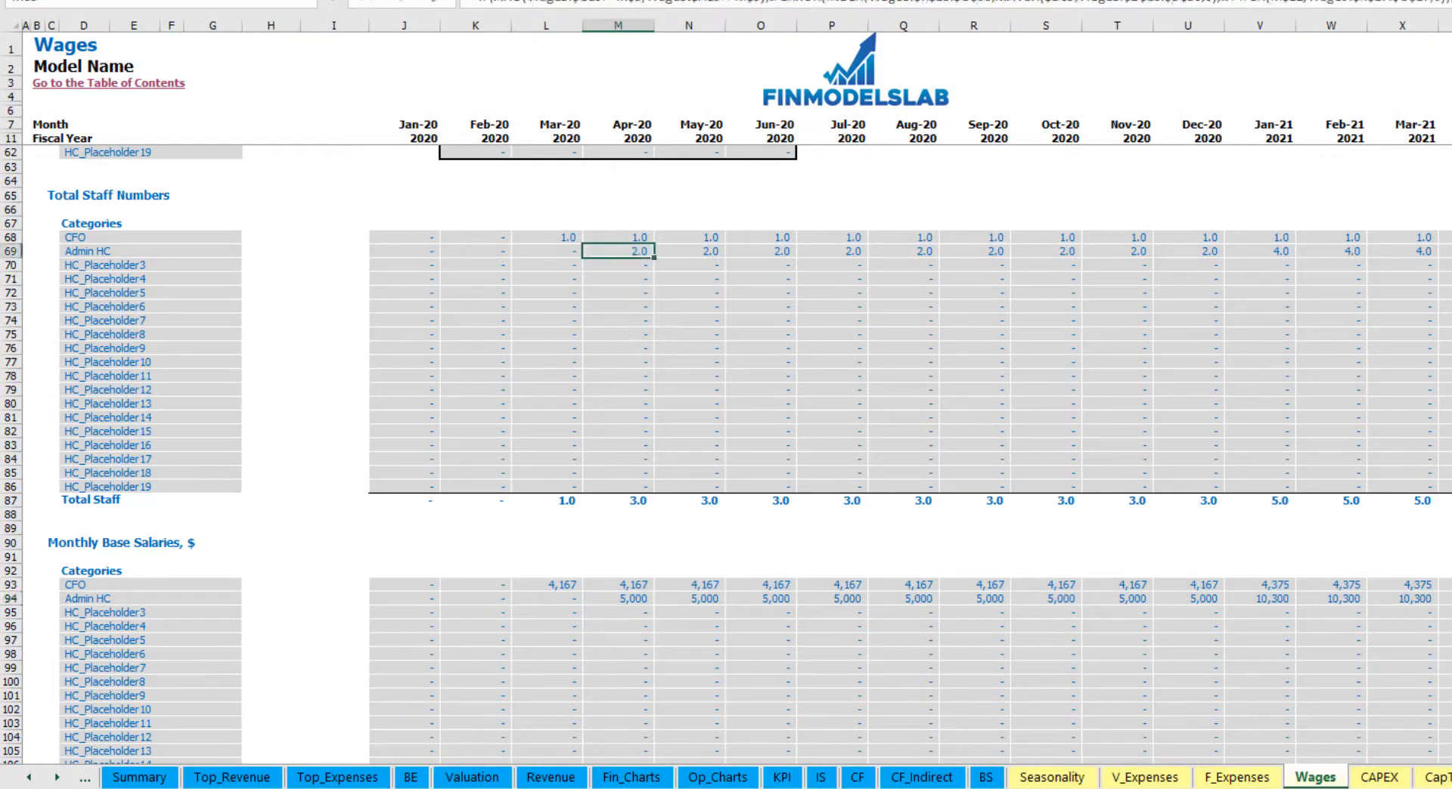
{"action": "key", "text": "Left"}
{"action": "left_click", "coordinate": [1448, 599]}
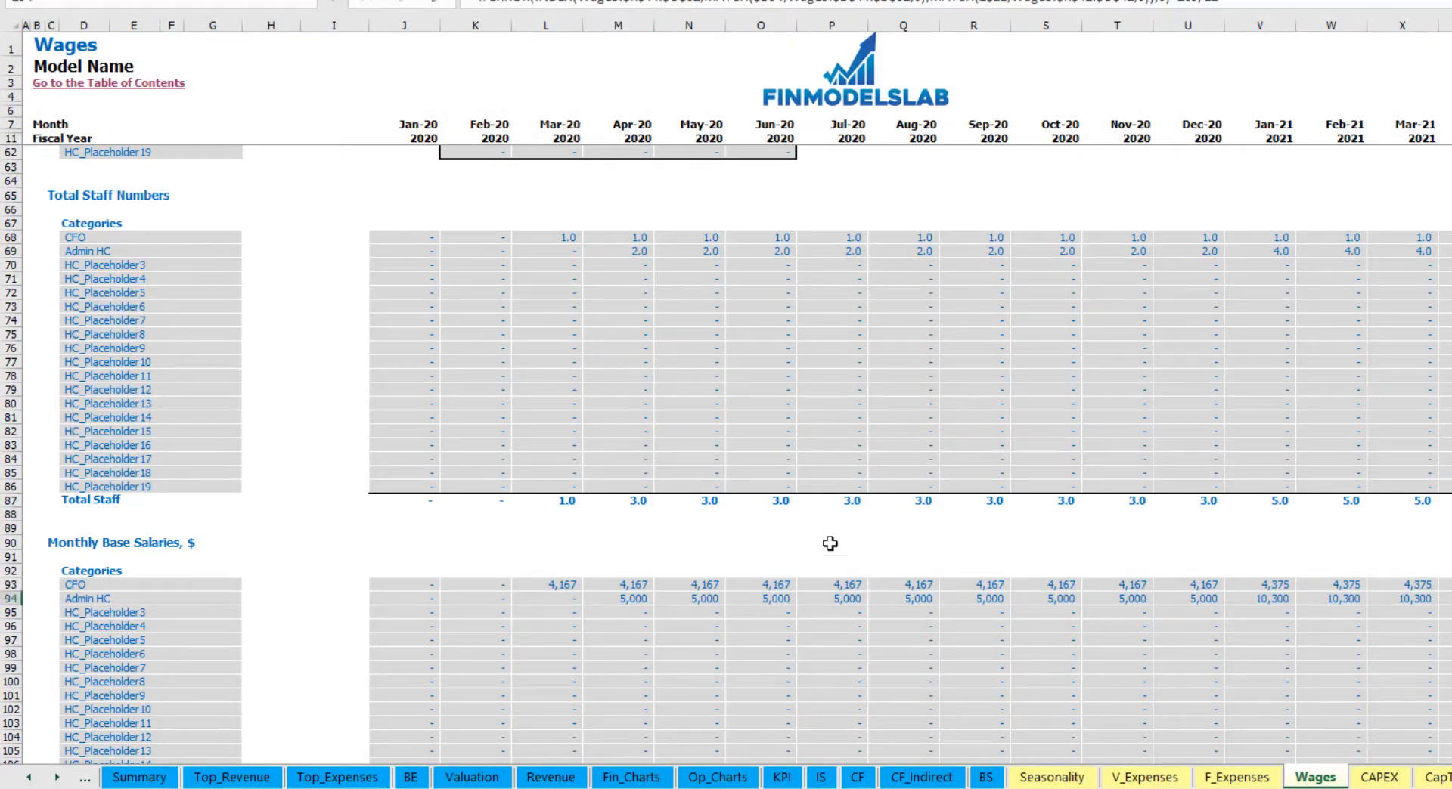
{"action": "scroll", "coordinate": [839, 651], "scroll_direction": "down", "scroll_amount": 10}
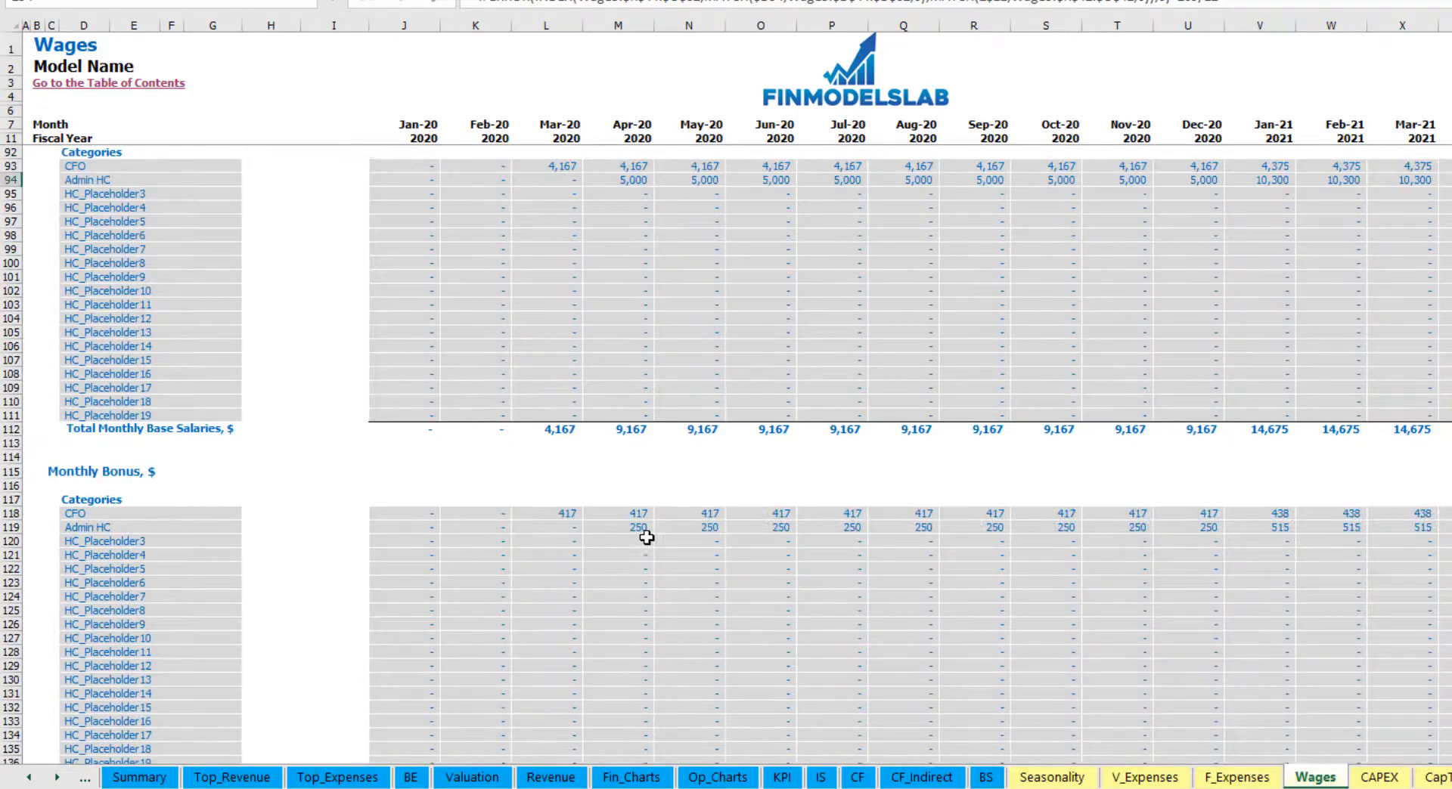
{"action": "scroll", "coordinate": [545, 544], "scroll_direction": "down", "scroll_amount": 7}
{"action": "scroll", "coordinate": [372, 578], "scroll_direction": "down", "scroll_amount": 3}
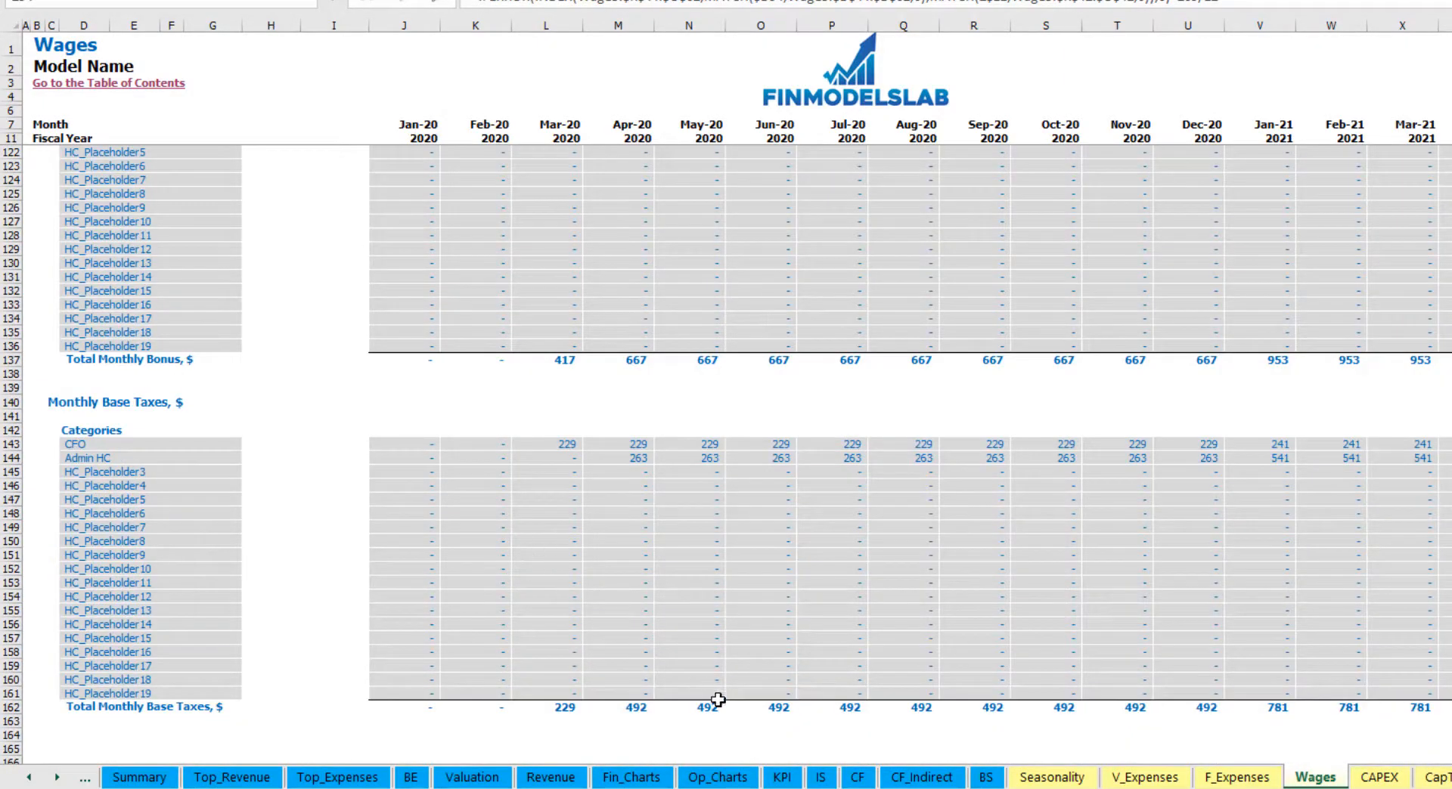
Expand the Salary and Wages section of the Income Statement on the IS sheet and examine its staff category lines.
{"action": "left_click", "coordinate": [821, 778]}
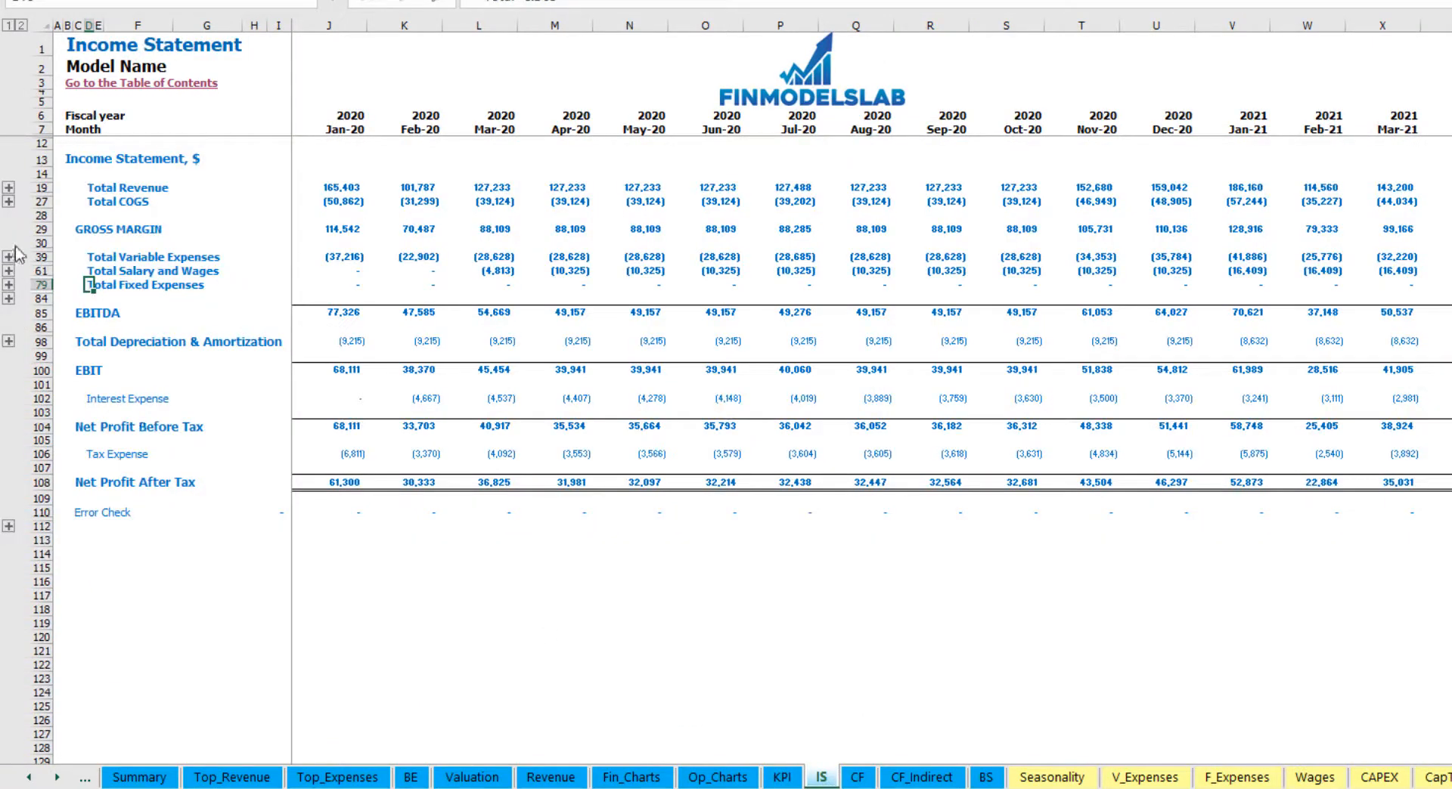
{"action": "left_click", "coordinate": [8, 270]}
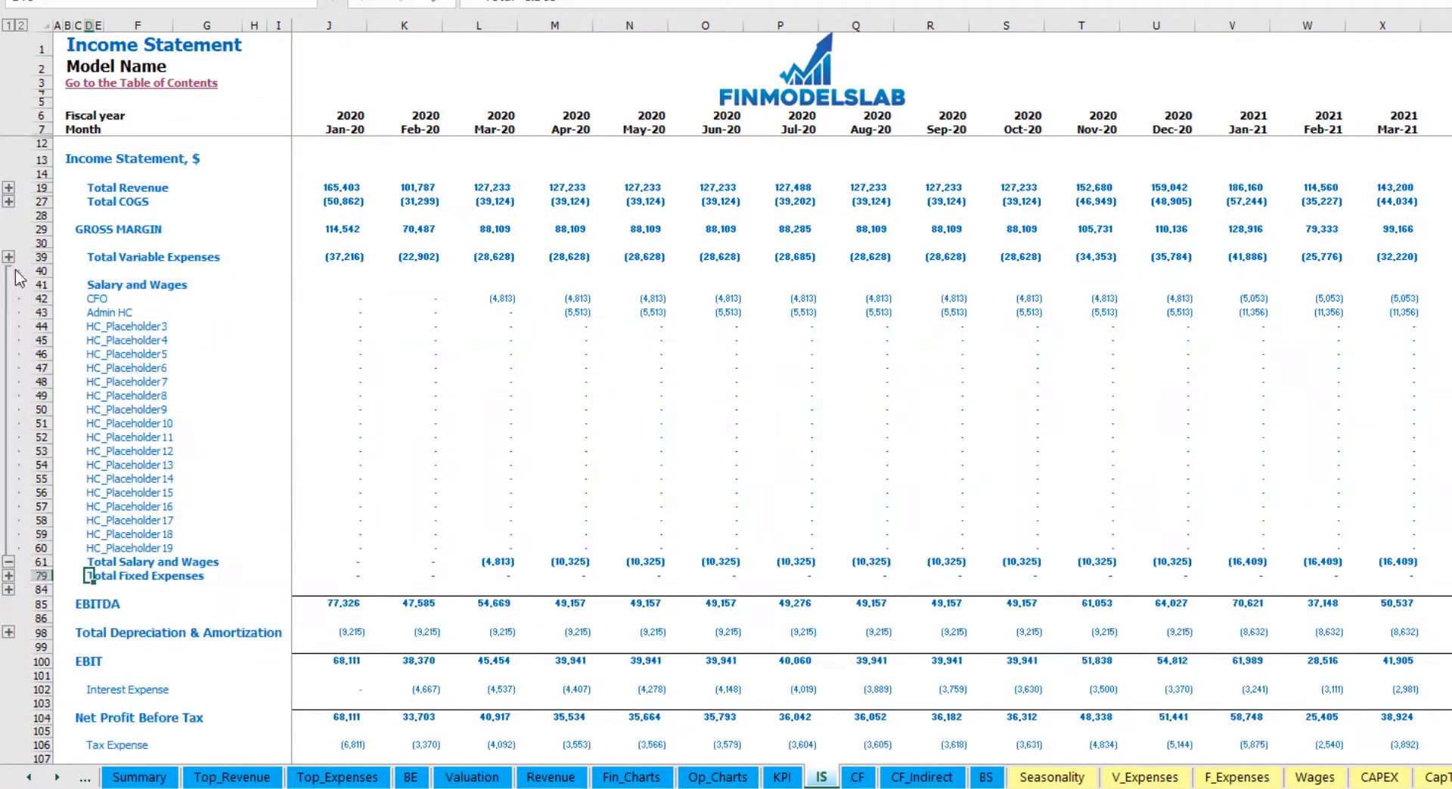
{"action": "left_click", "coordinate": [317, 294]}
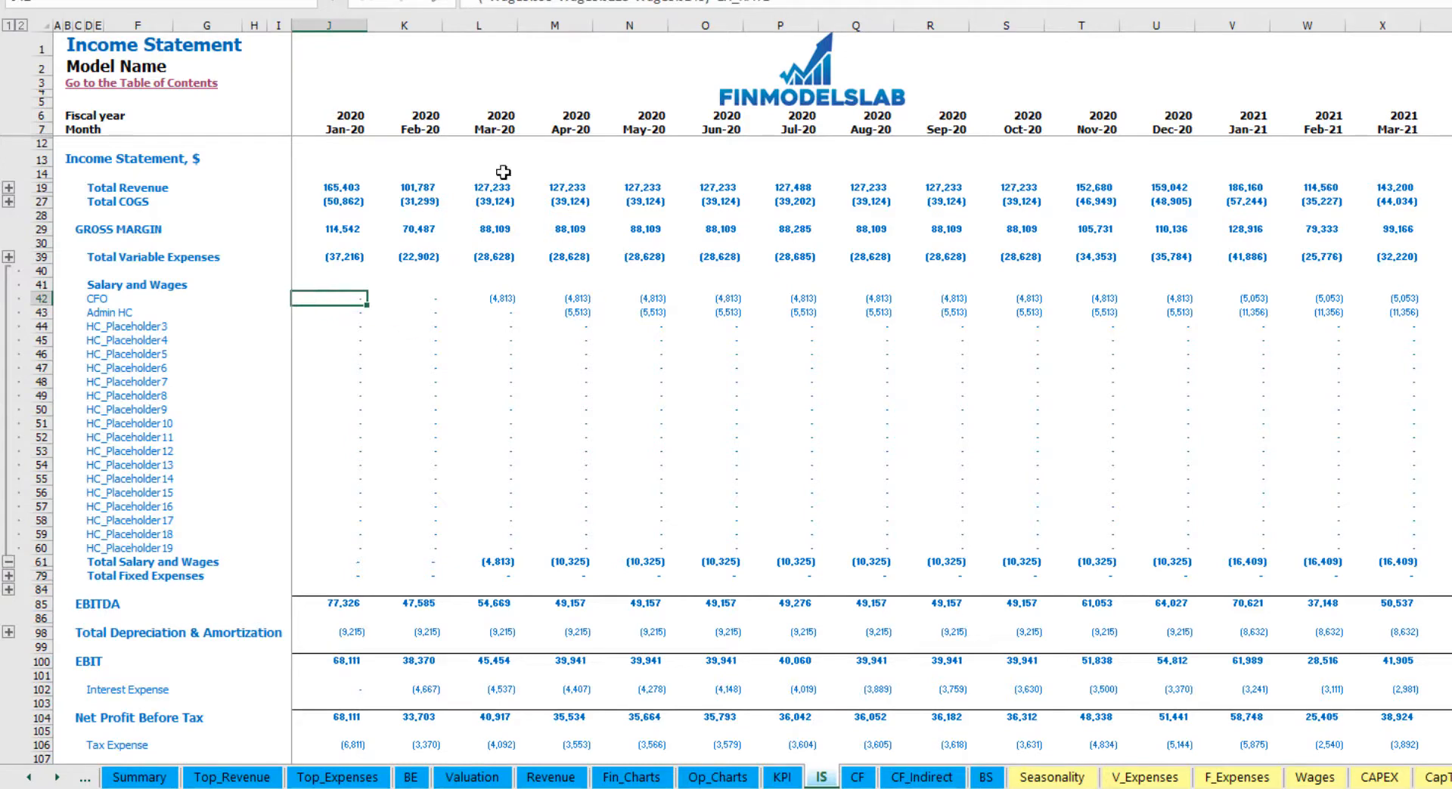
{"action": "left_click_drag", "start_coordinate": [99, 295], "coordinate": [97, 543]}
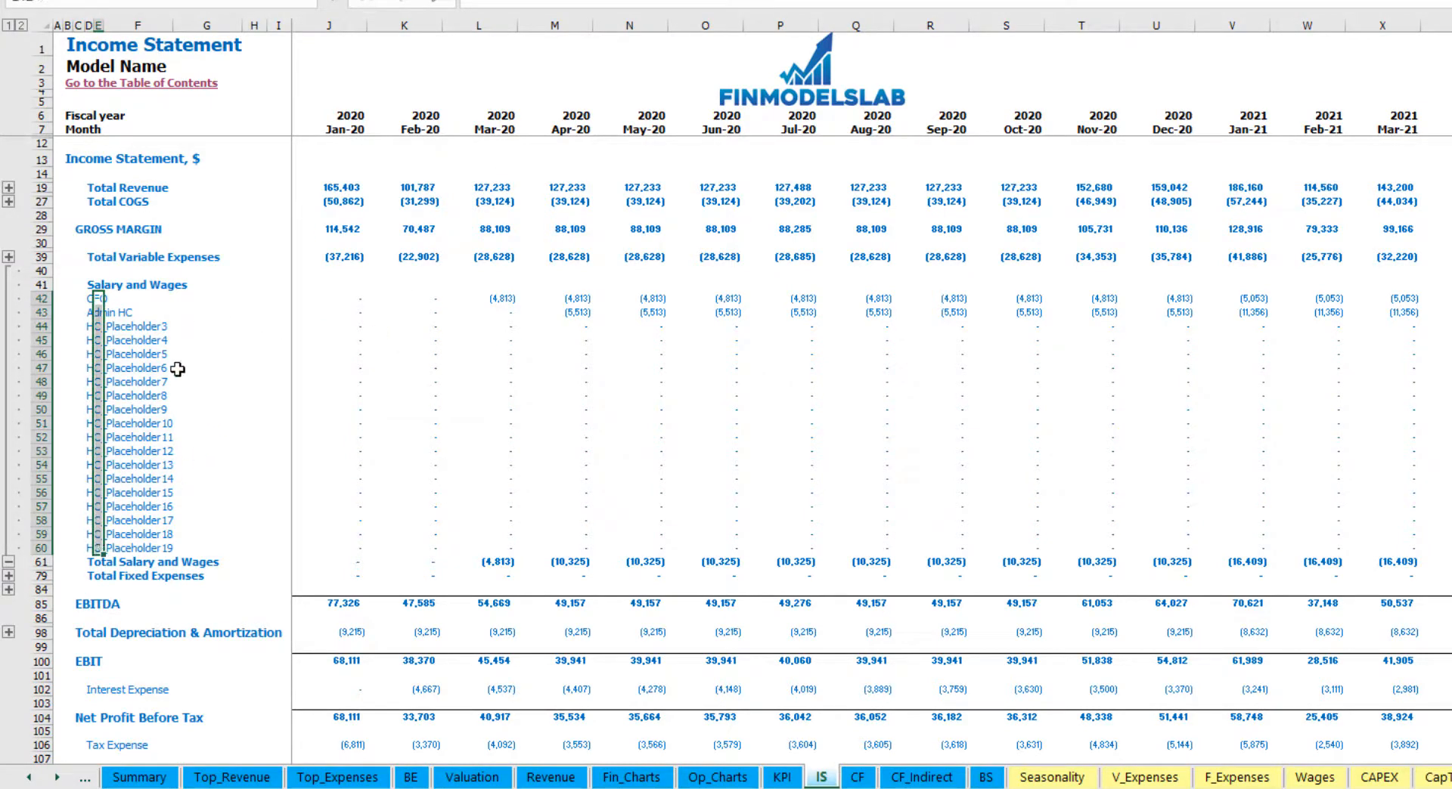
{"action": "left_click", "coordinate": [170, 312]}
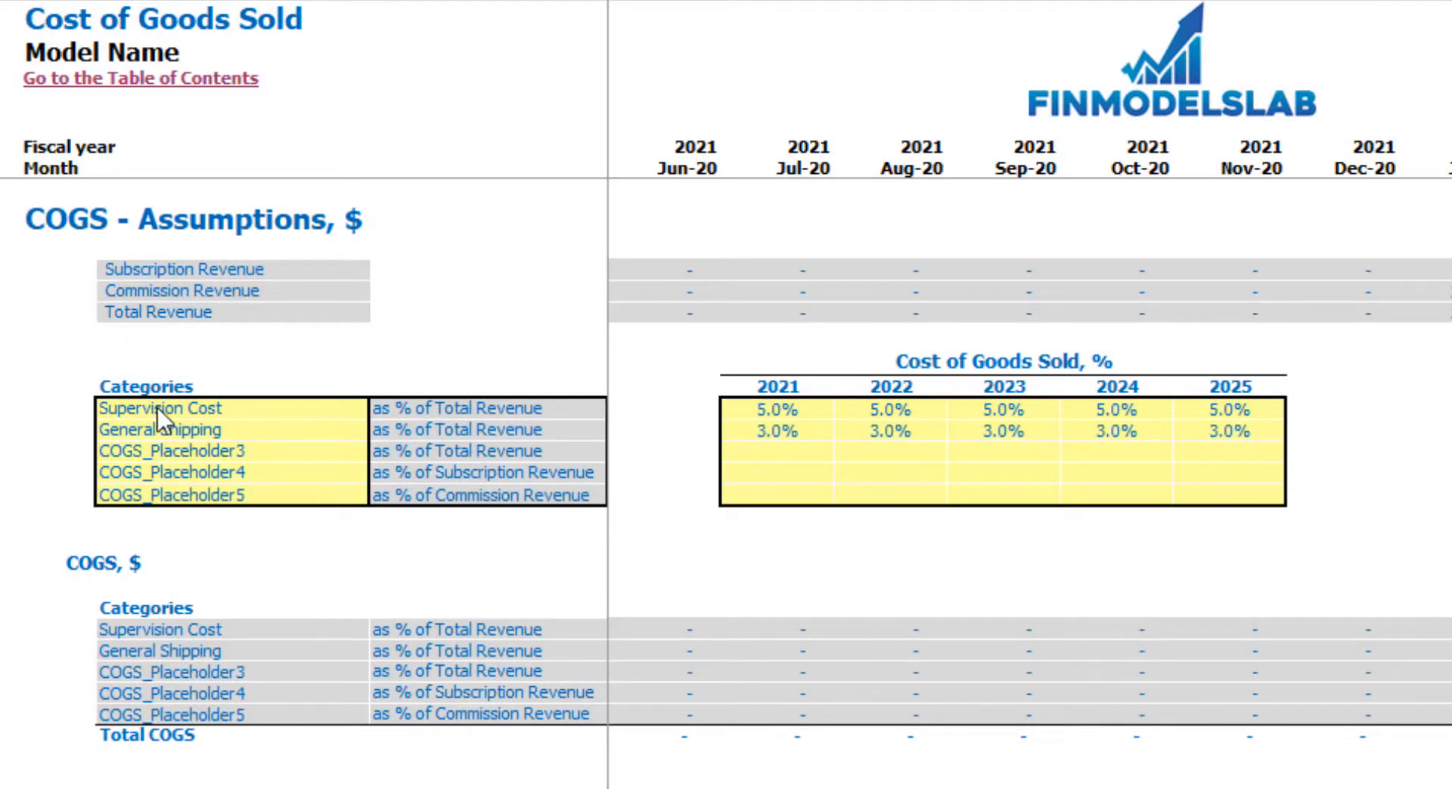
Rename the Supervision Cost category on the Cost of Goods Sold sheet as CoGS component 1, and review the placeholder categories' revenue bases.
{"action": "left_click_drag", "start_coordinate": [178, 411], "coordinate": [189, 481]}
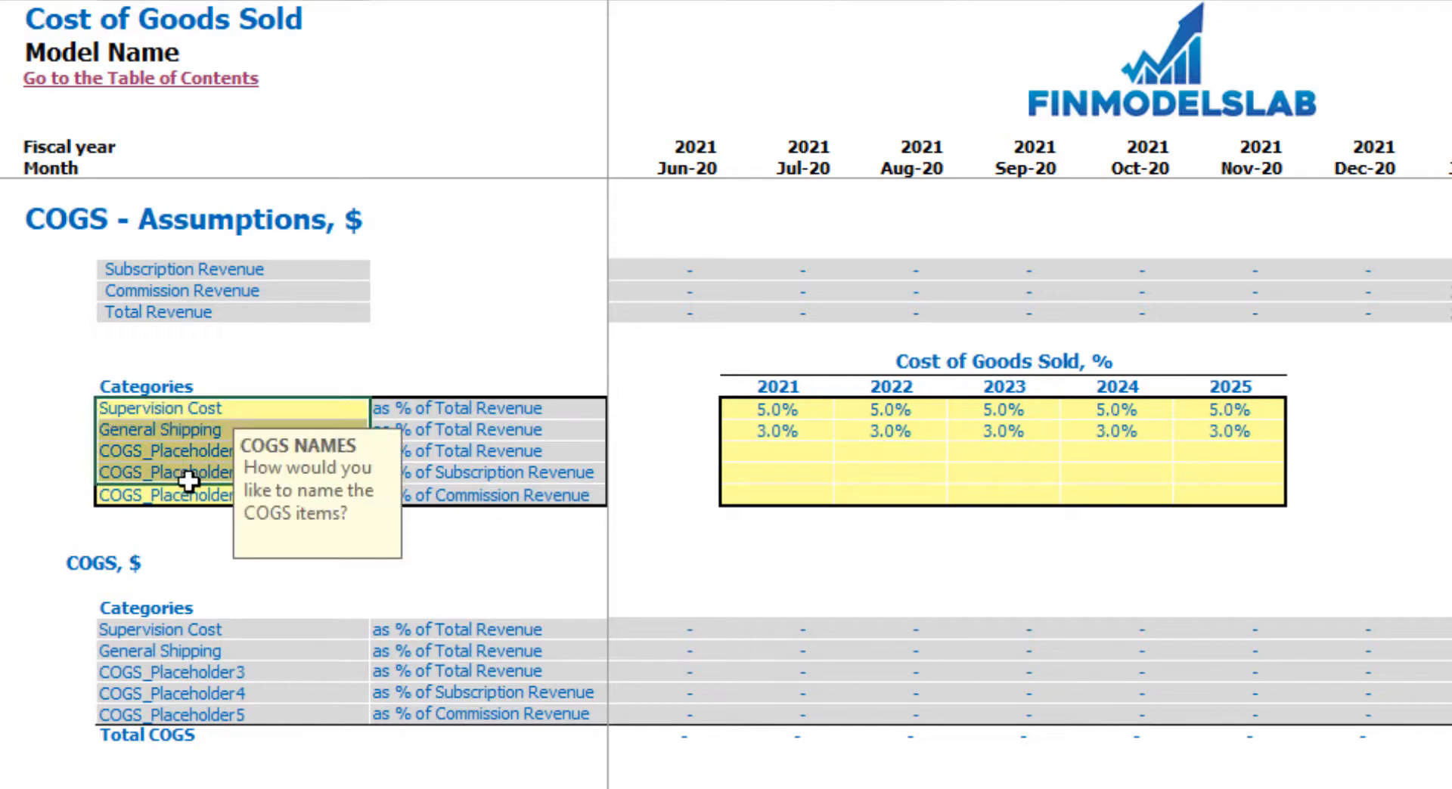
{"action": "left_click", "coordinate": [172, 409]}
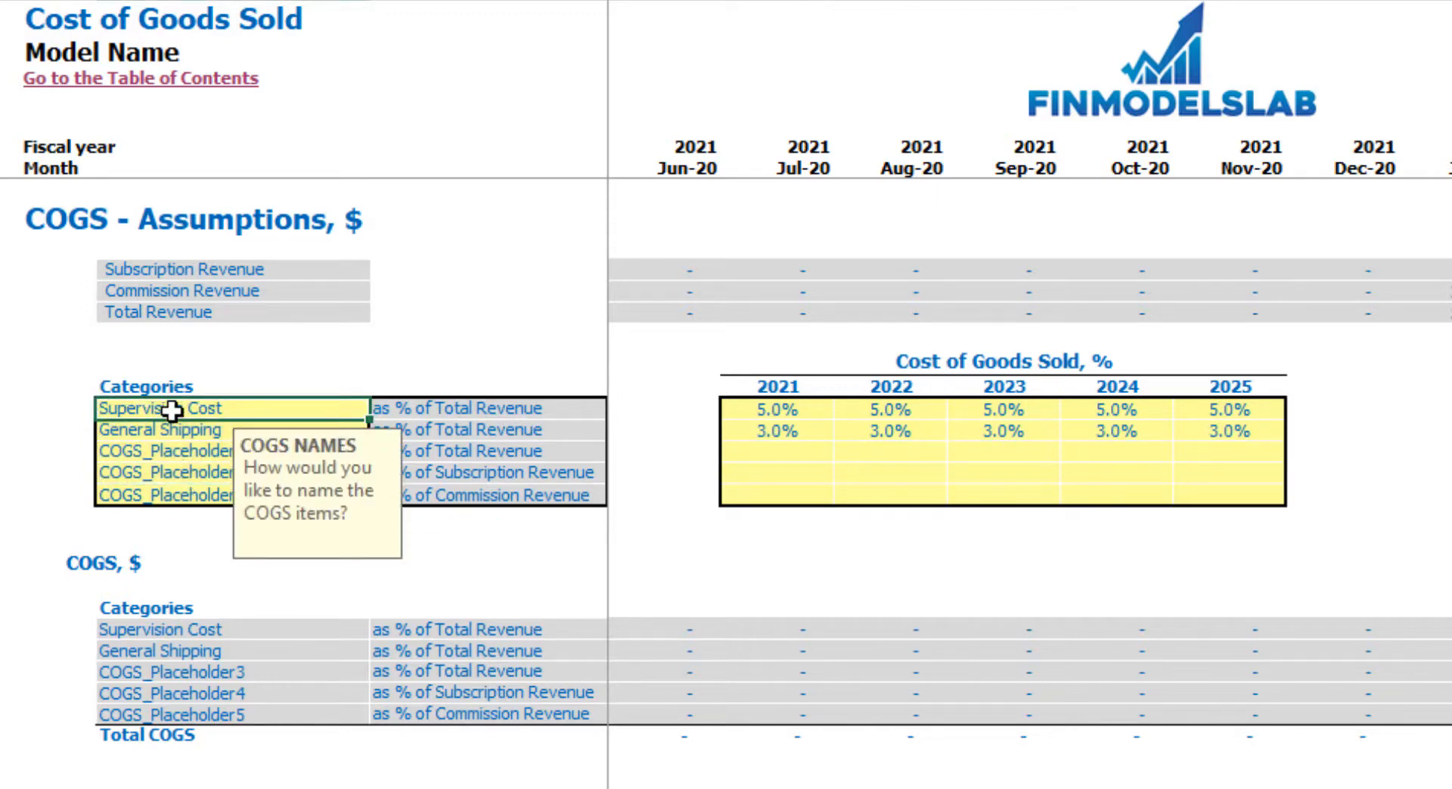
{"action": "type", "text": "Co"}
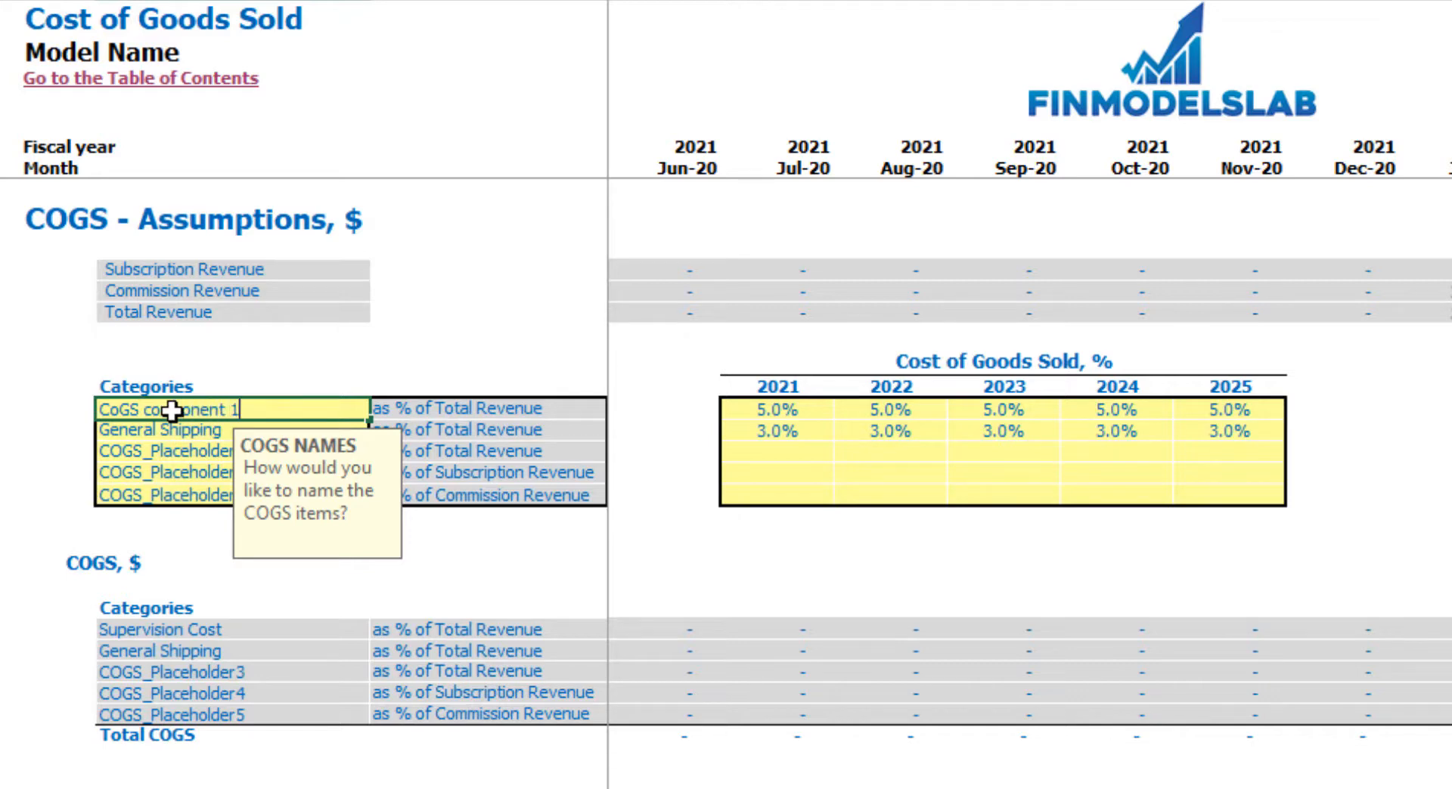
{"action": "type", "text": "GS component 1"}
{"action": "key", "text": "Return"}
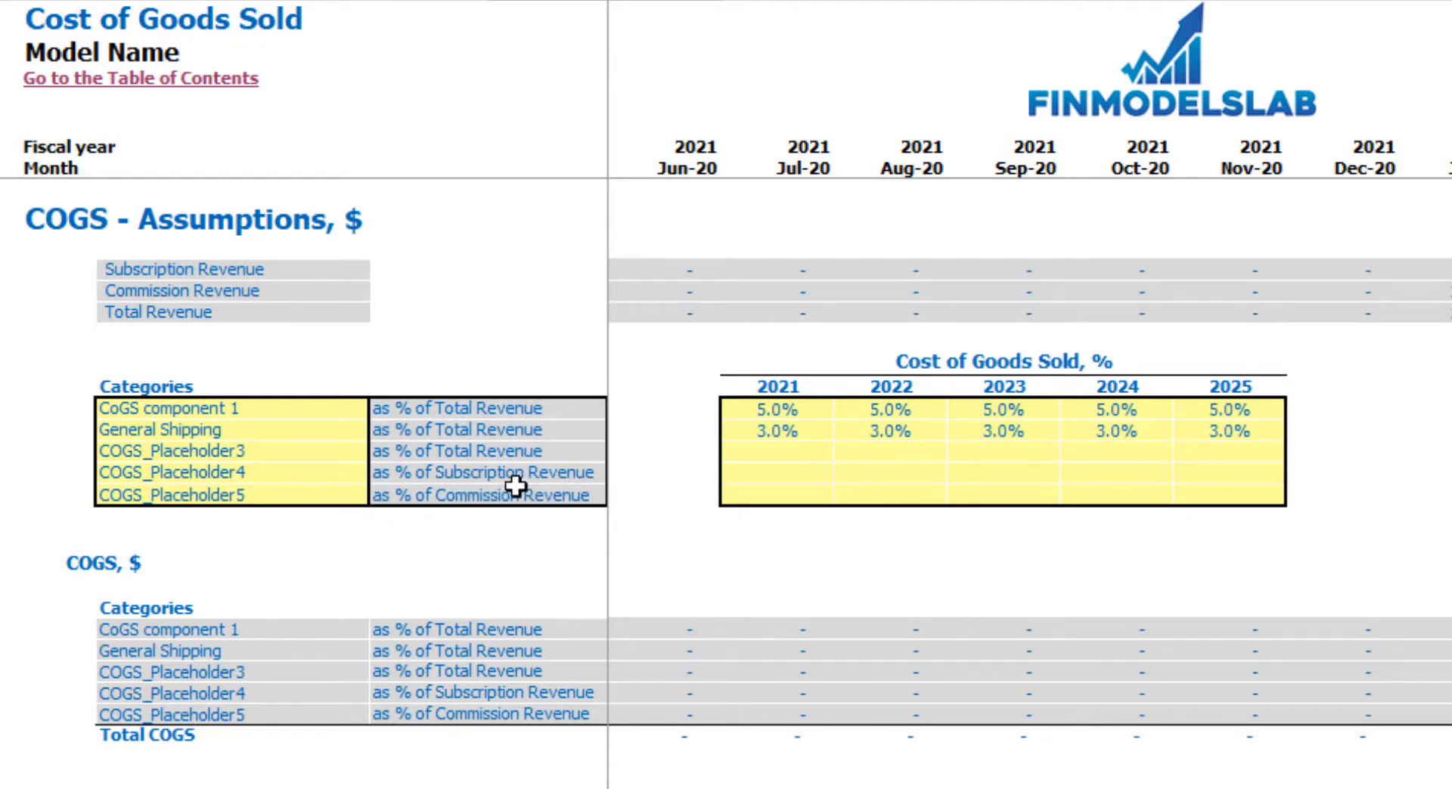
{"action": "left_click_drag", "start_coordinate": [487, 475], "coordinate": [397, 495]}
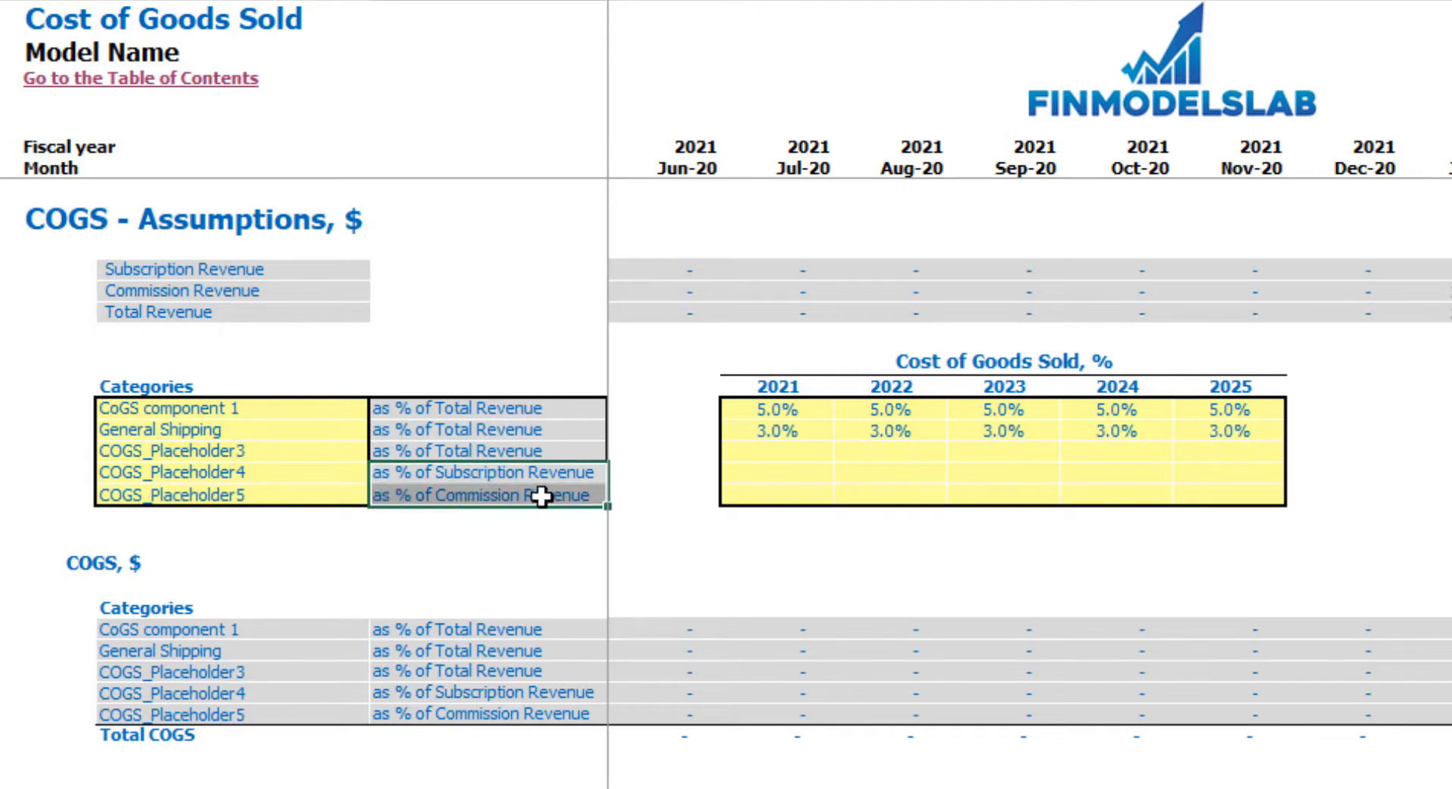
{"action": "left_click", "coordinate": [147, 406]}
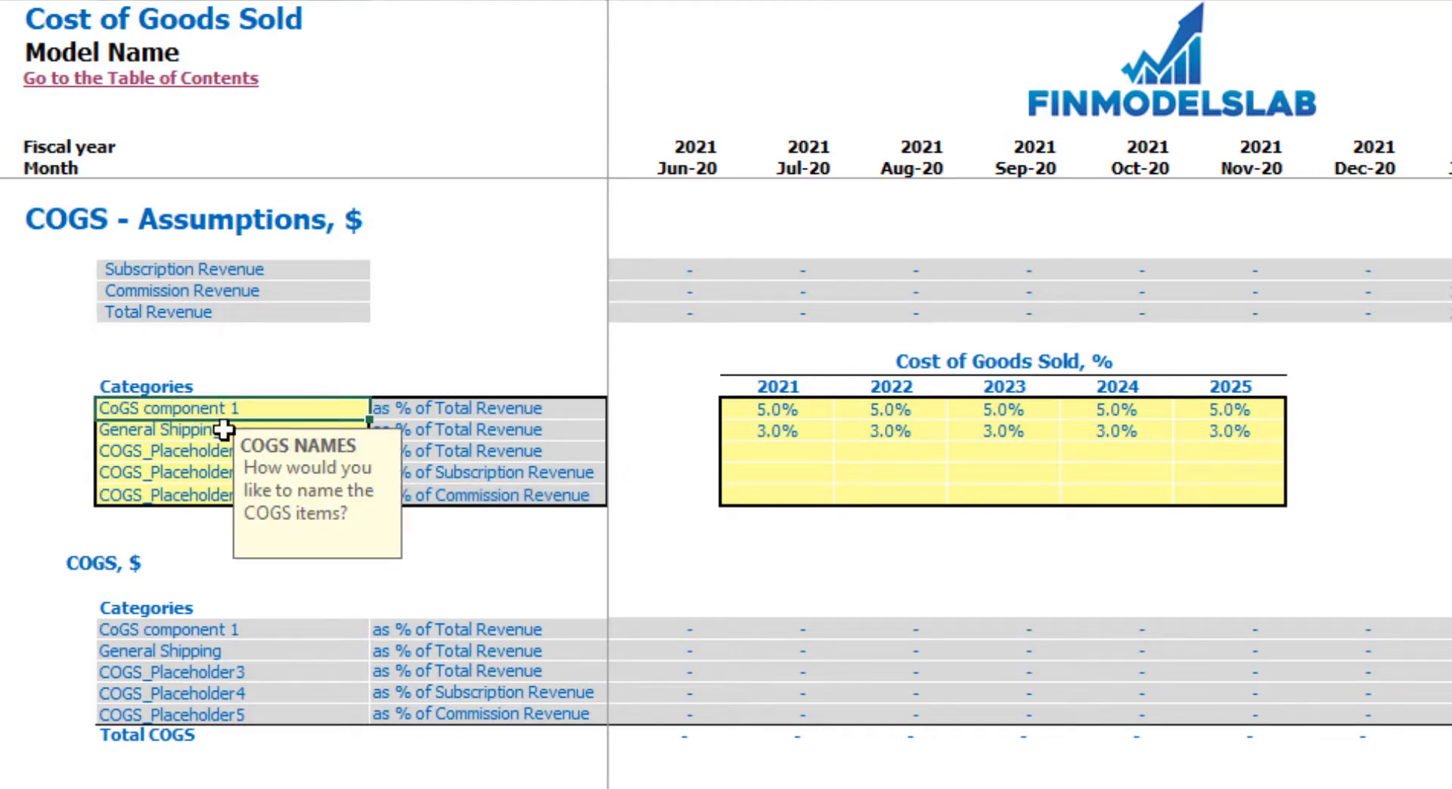
{"action": "left_click", "coordinate": [436, 337]}
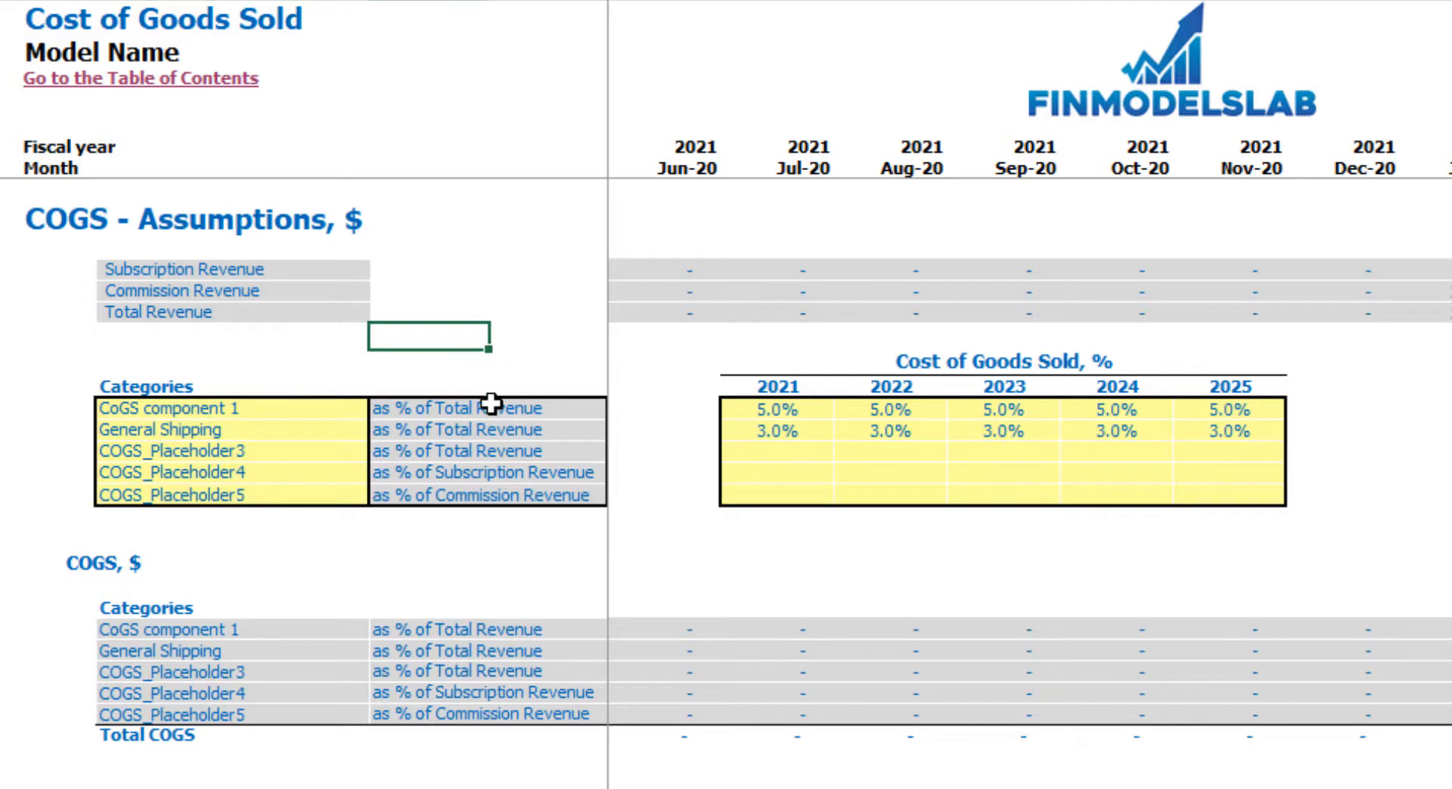
Set CoGS component 1's cost percentages for 2021 to 2025 as 10%, 9%, 8%, 7% and 6%.
{"action": "left_click", "coordinate": [800, 410]}
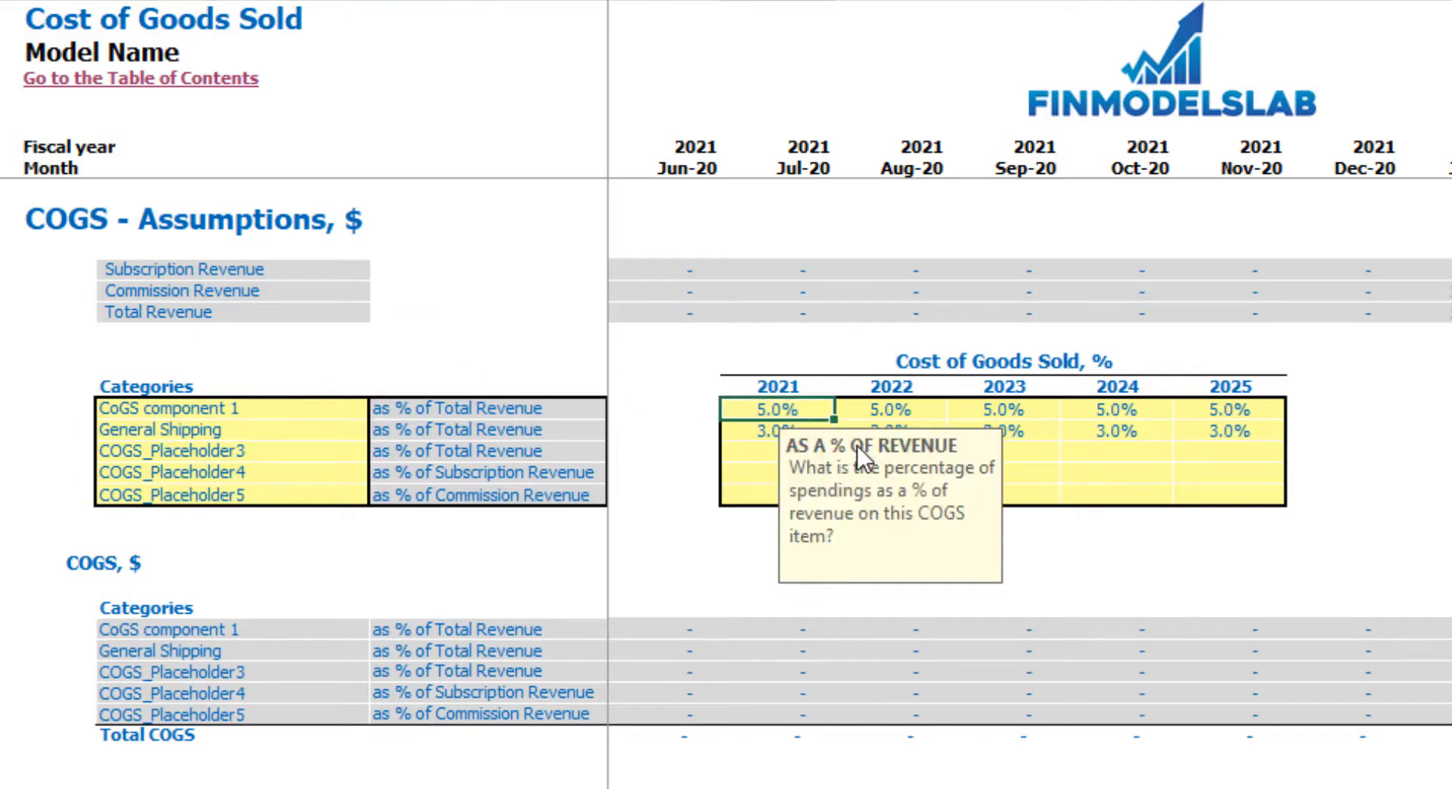
{"action": "type", "text": "10"}
{"action": "key", "text": "Tab"}
{"action": "type", "text": "9"}
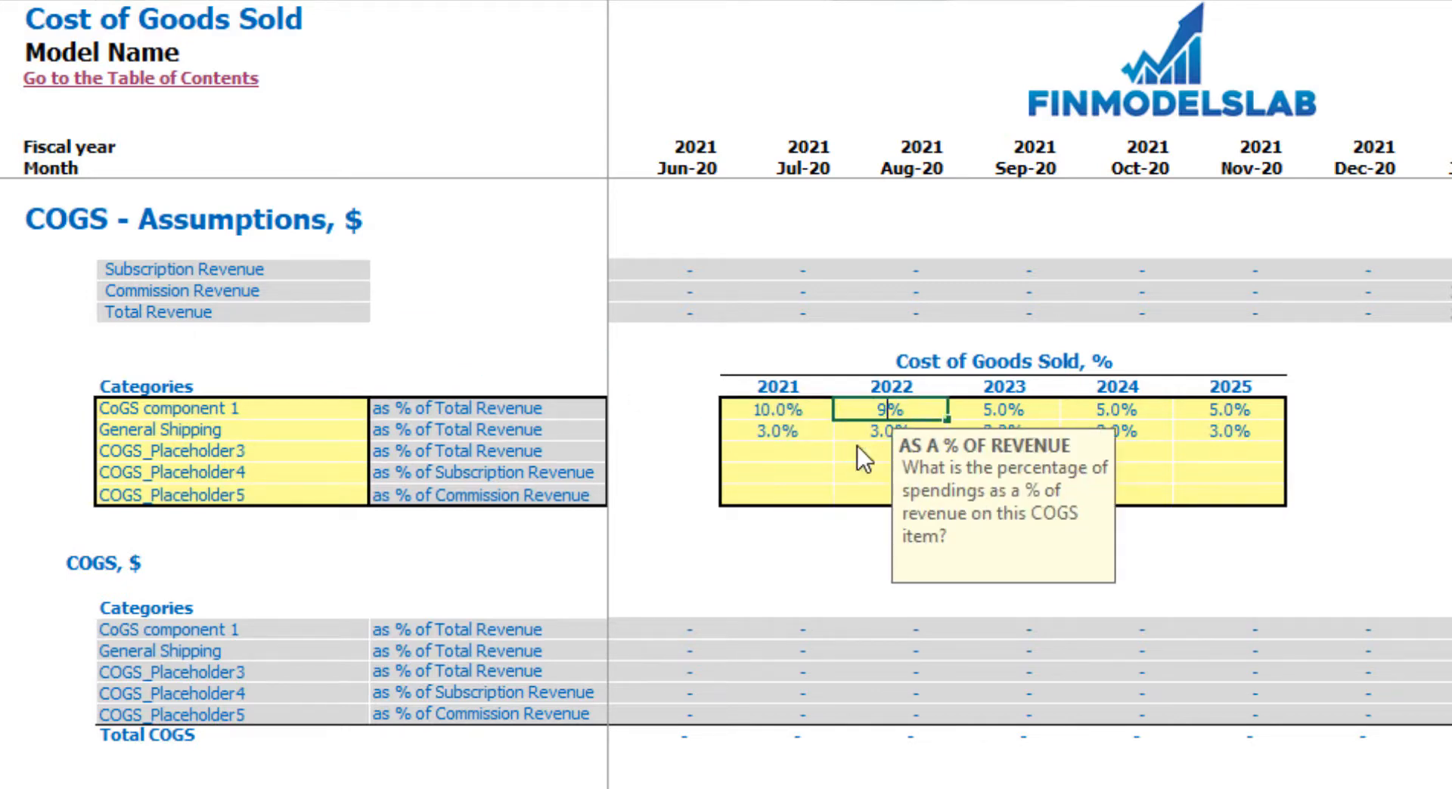
{"action": "key", "text": "Tab"}
{"action": "type", "text": "8"}
{"action": "key", "text": "Tab"}
{"action": "type", "text": "7"}
{"action": "key", "text": "Tab"}
{"action": "type", "text": "6"}
{"action": "key", "text": "Tab"}
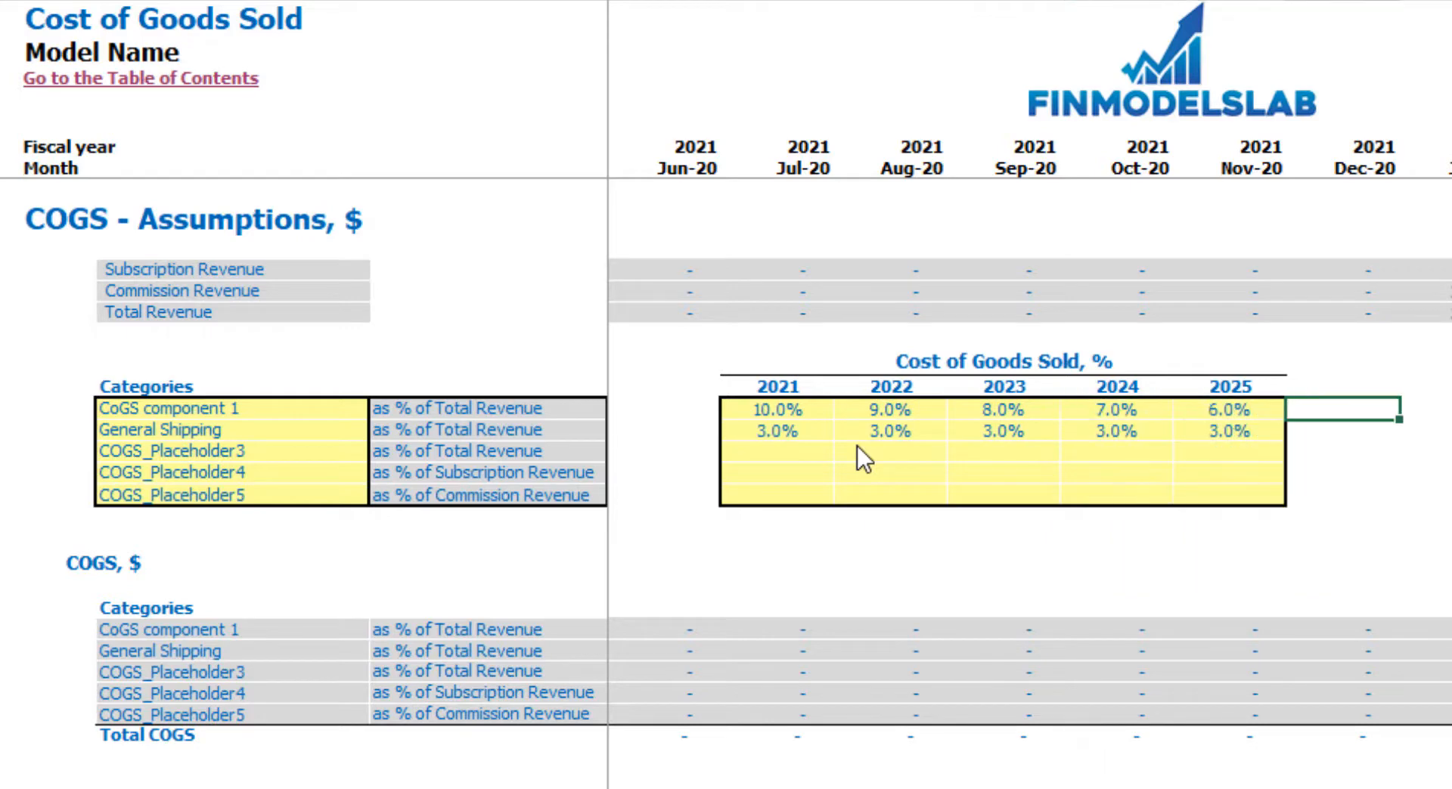
{"action": "left_click", "coordinate": [1324, 786]}
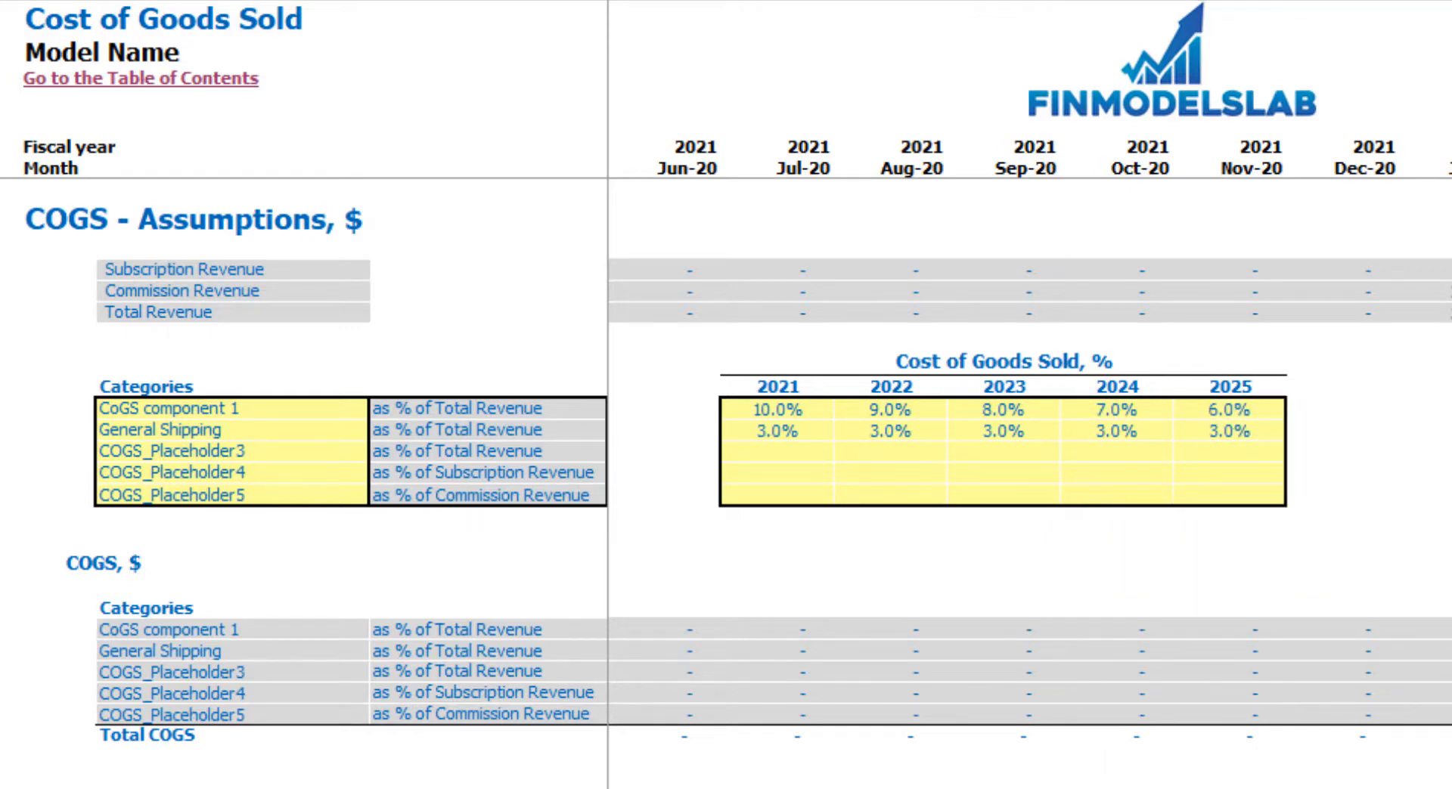
Expand the COGS section of the Income Statement and examine its component lines against Total COGS for Jan-21.
{"action": "left_click_drag", "start_coordinate": [0, 630], "coordinate": [0, 715]}
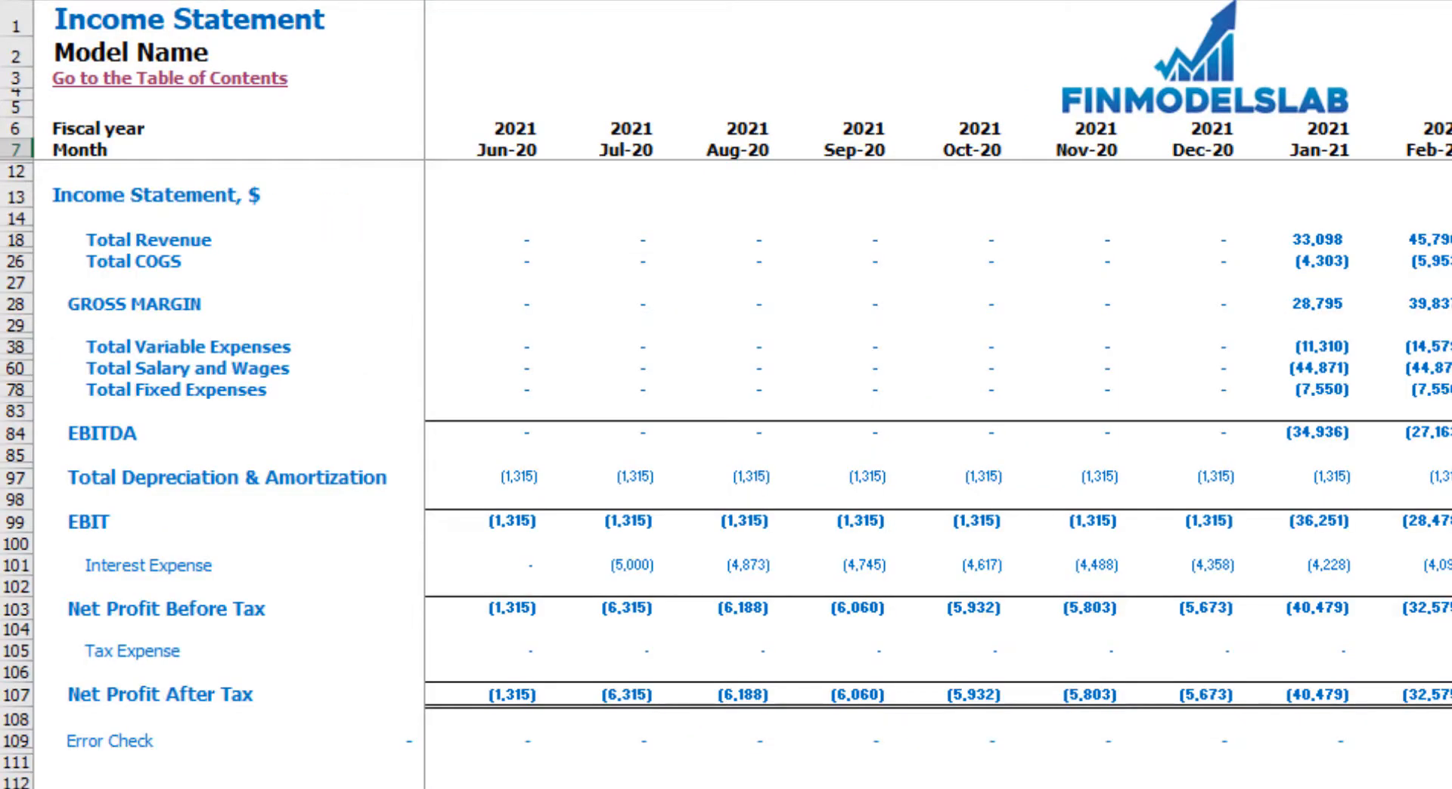
{"action": "left_click", "coordinate": [0, 262]}
{"action": "left_click_drag", "start_coordinate": [19, 304], "coordinate": [7, 393]}
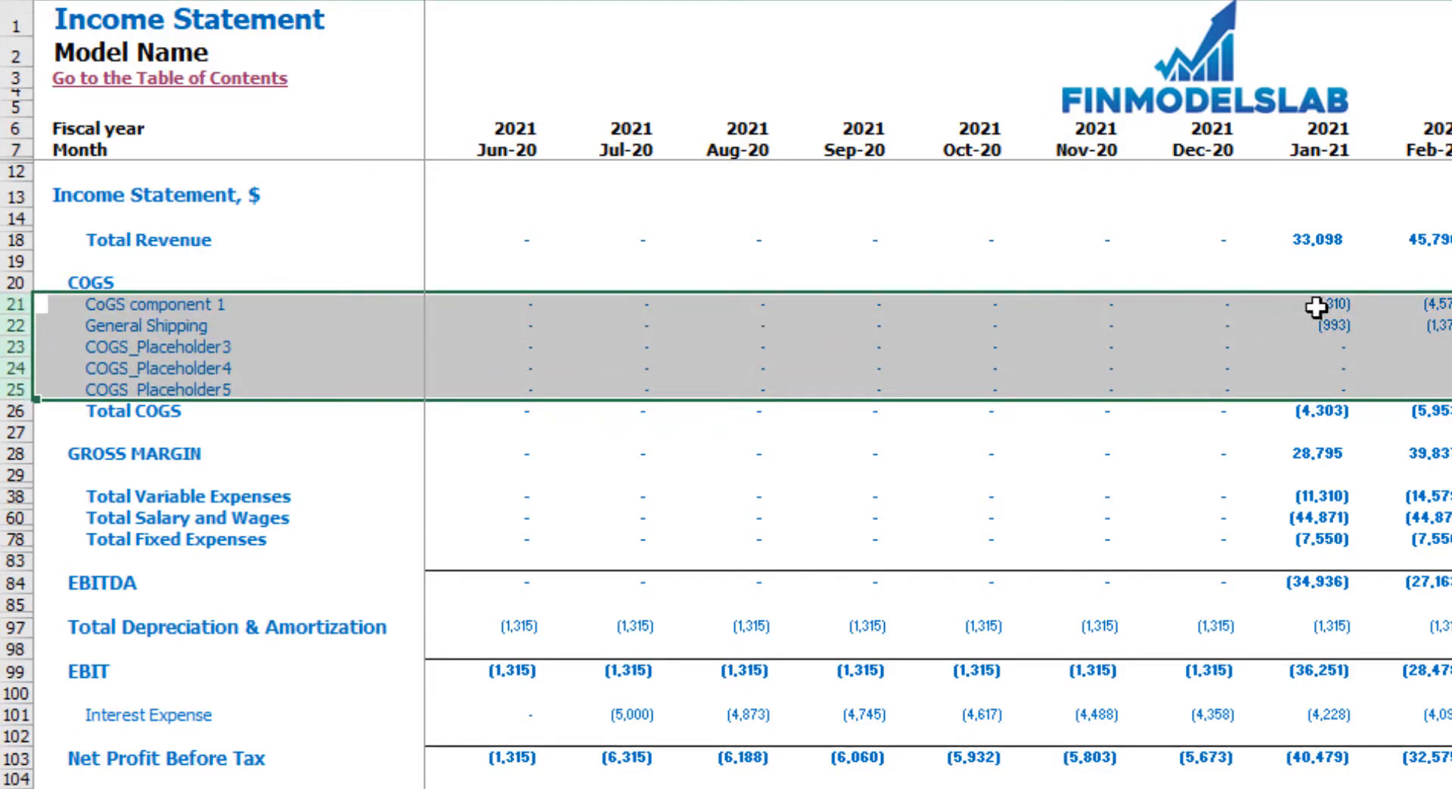
{"action": "left_click", "coordinate": [1294, 261]}
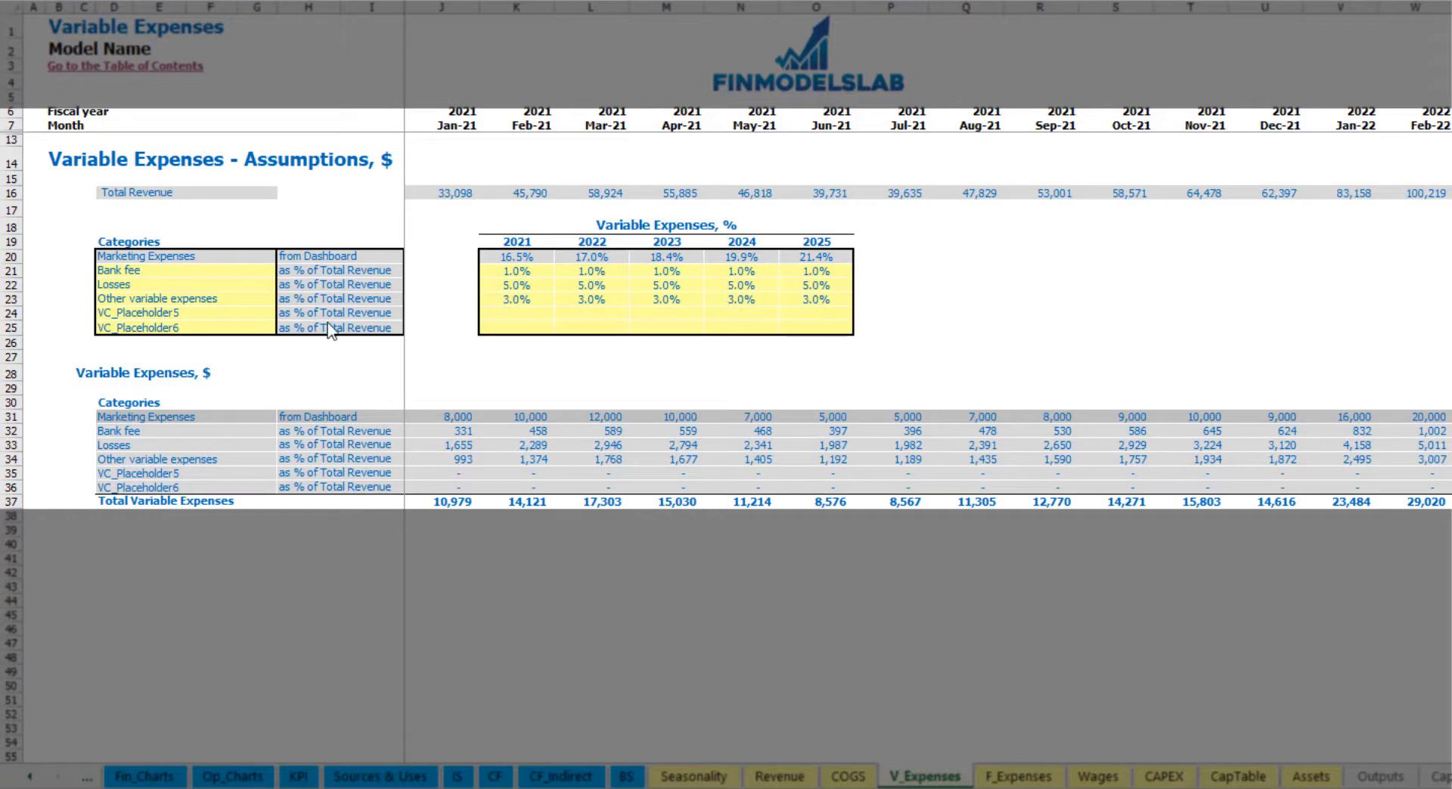
Set the Bank fee percentages for 2021 to 2025 on the Variable Expenses sheet as 2%, 1.8%, 1.6%, 1.4% and 1.2%.
{"action": "left_click", "coordinate": [142, 271]}
{"action": "left_click", "coordinate": [512, 285]}
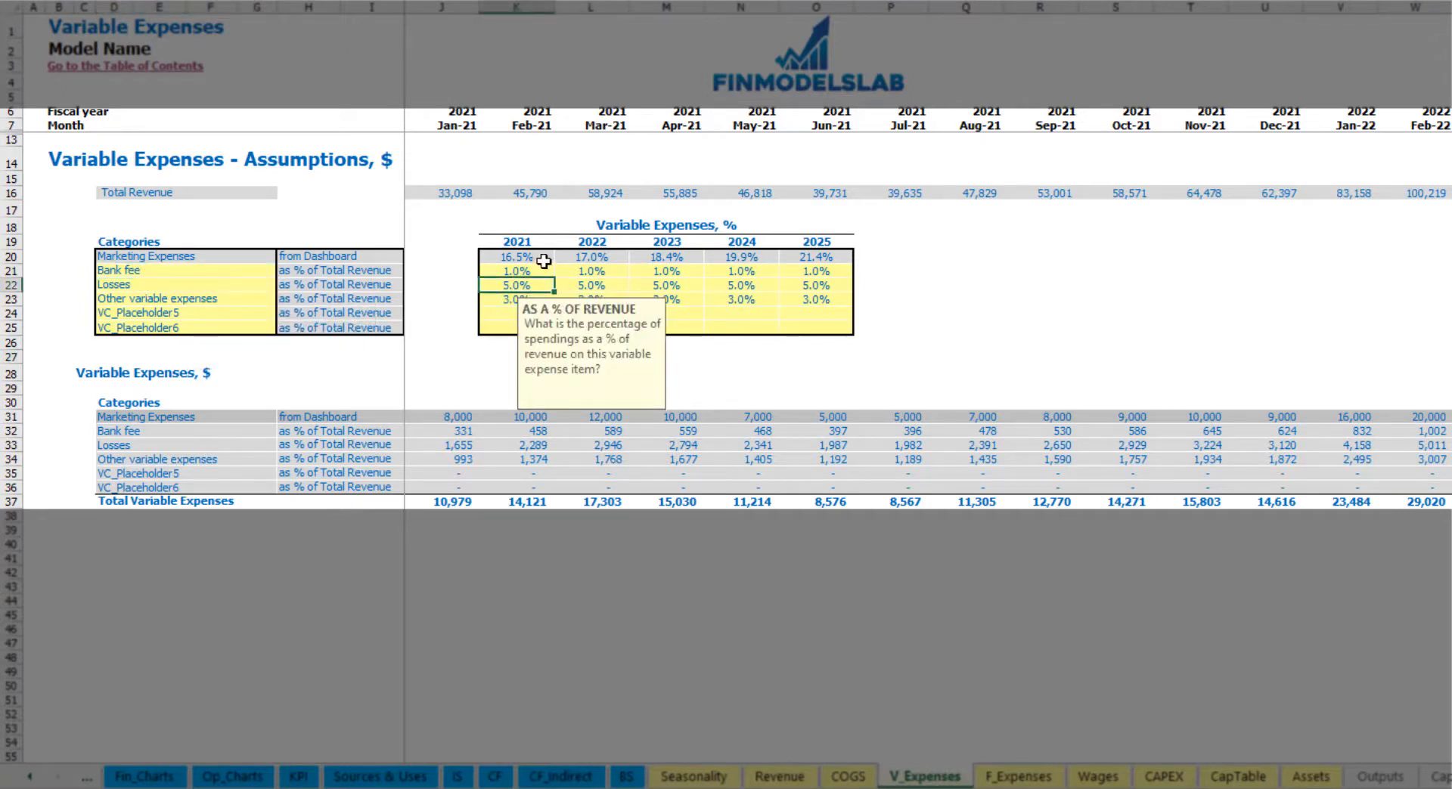
{"action": "left_click", "coordinate": [544, 268]}
{"action": "type", "text": "2"}
{"action": "key", "text": "Tab"}
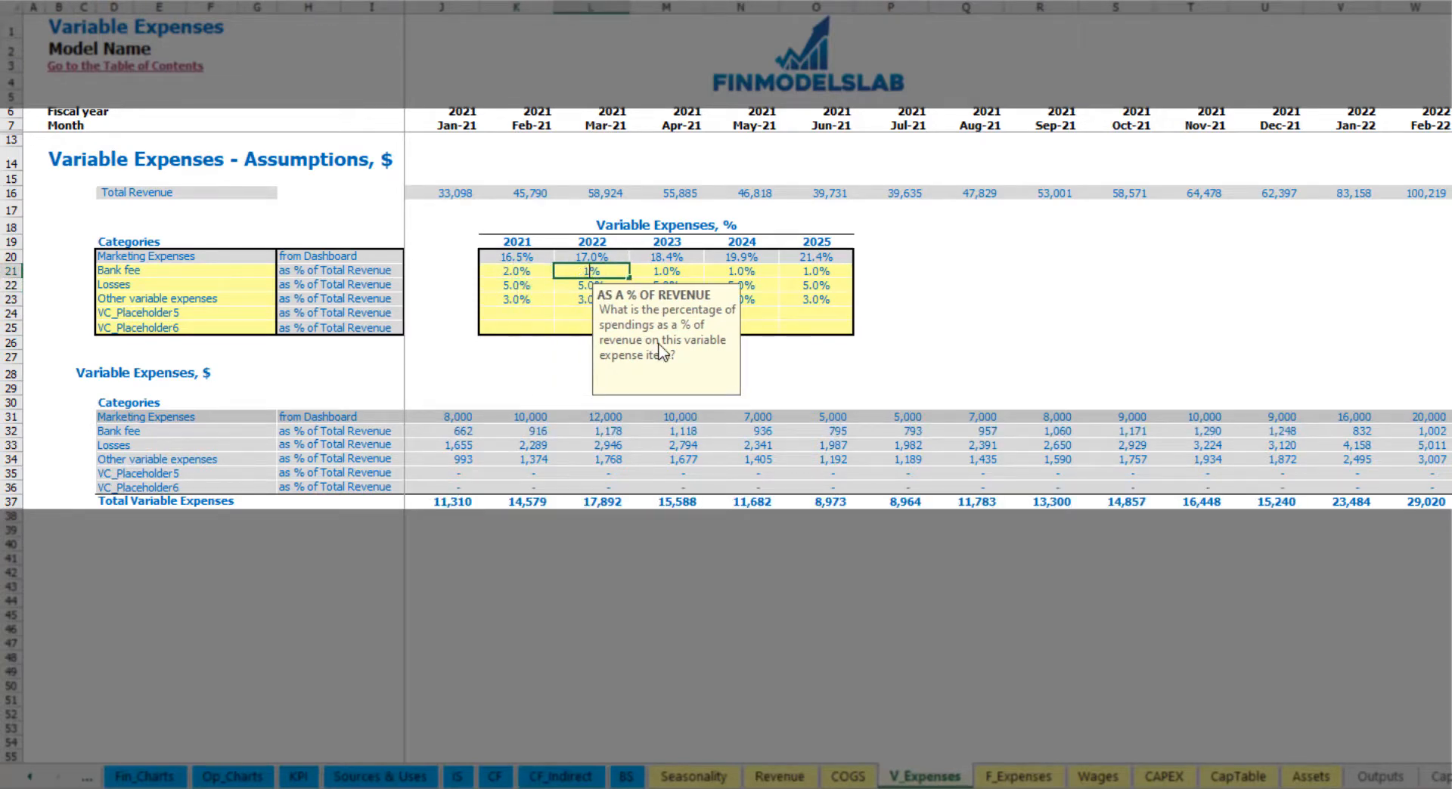
{"action": "key", "text": "Tab"}
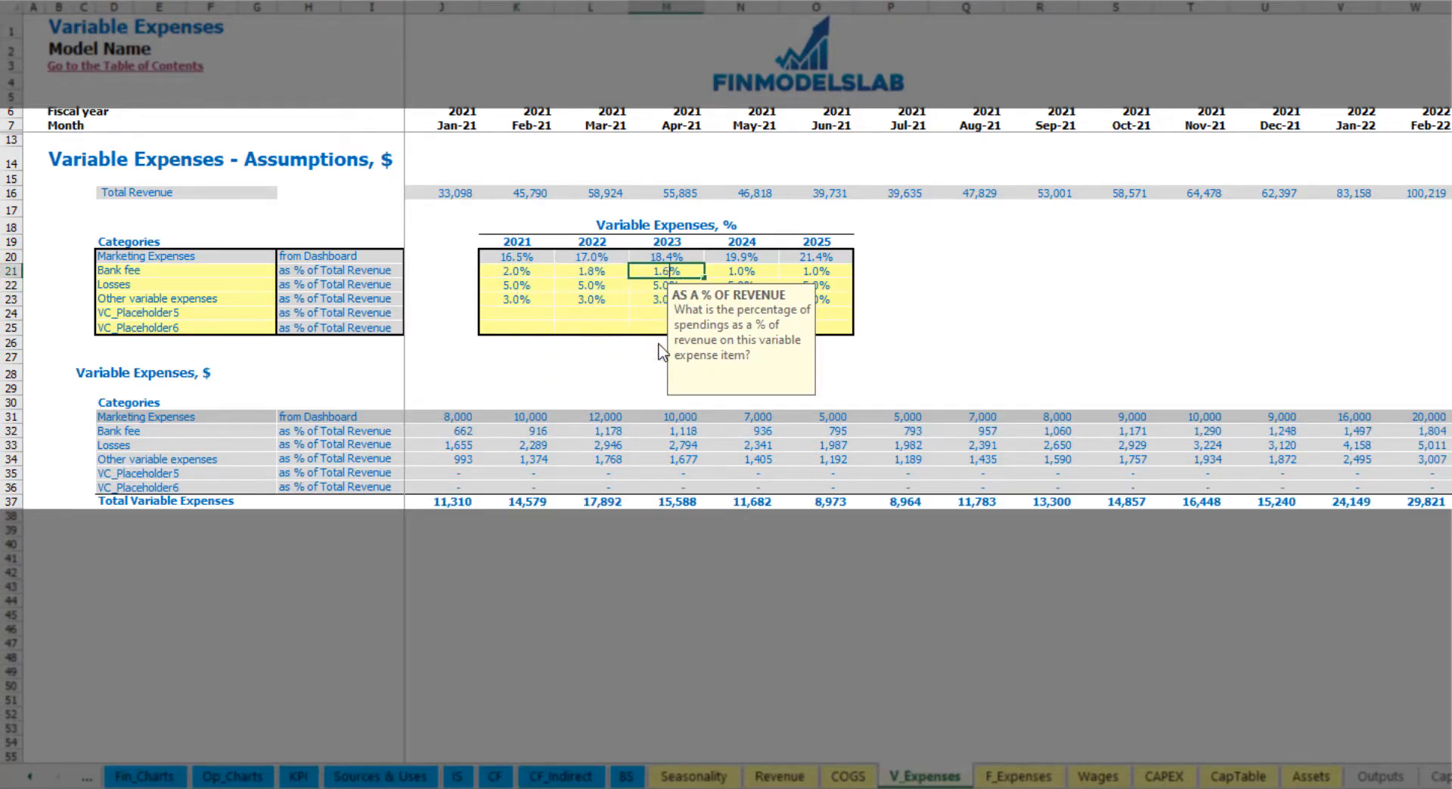
{"action": "key", "text": "Tab"}
{"action": "type", "text": "14"}
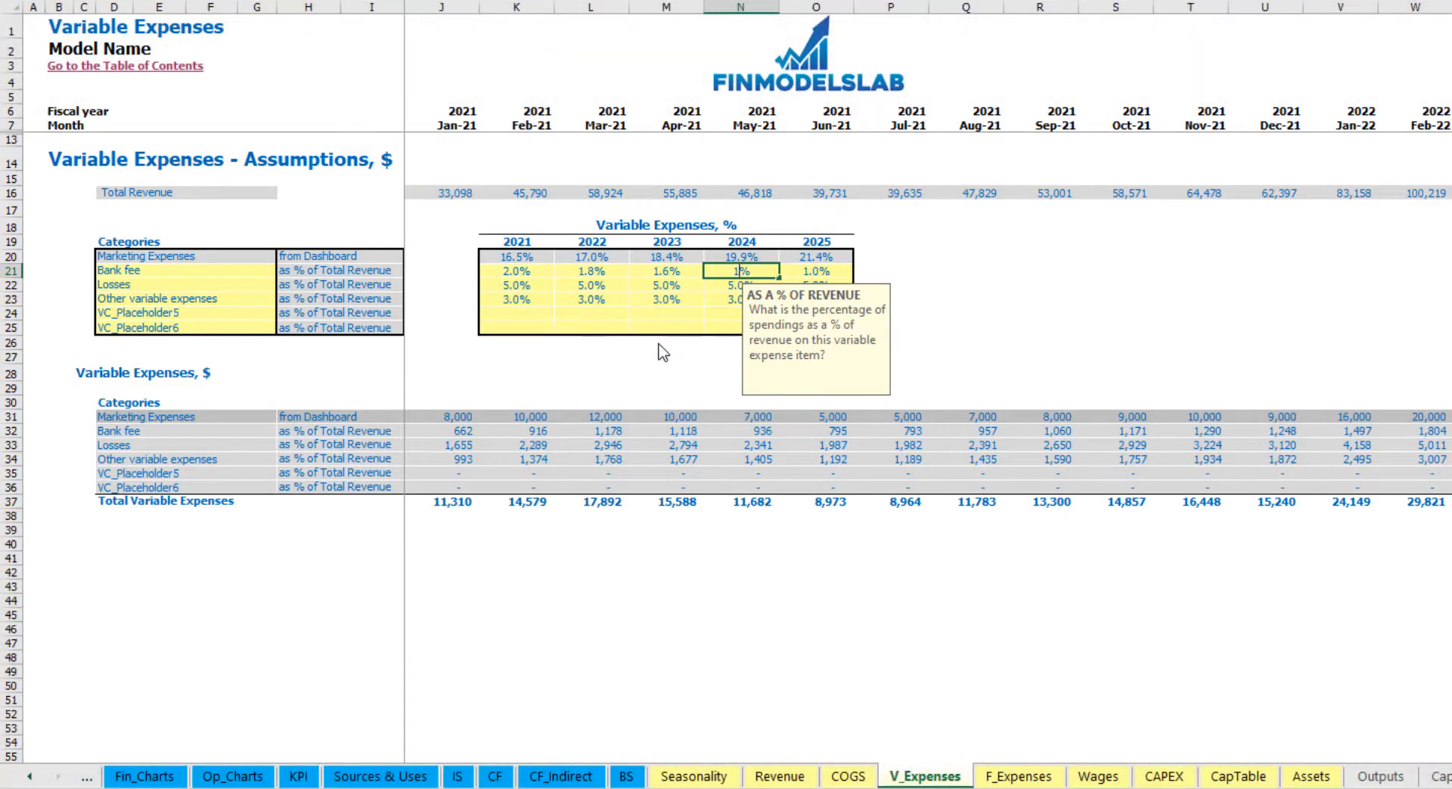
{"action": "key", "text": "Tab"}
{"action": "type", "text": "1"}
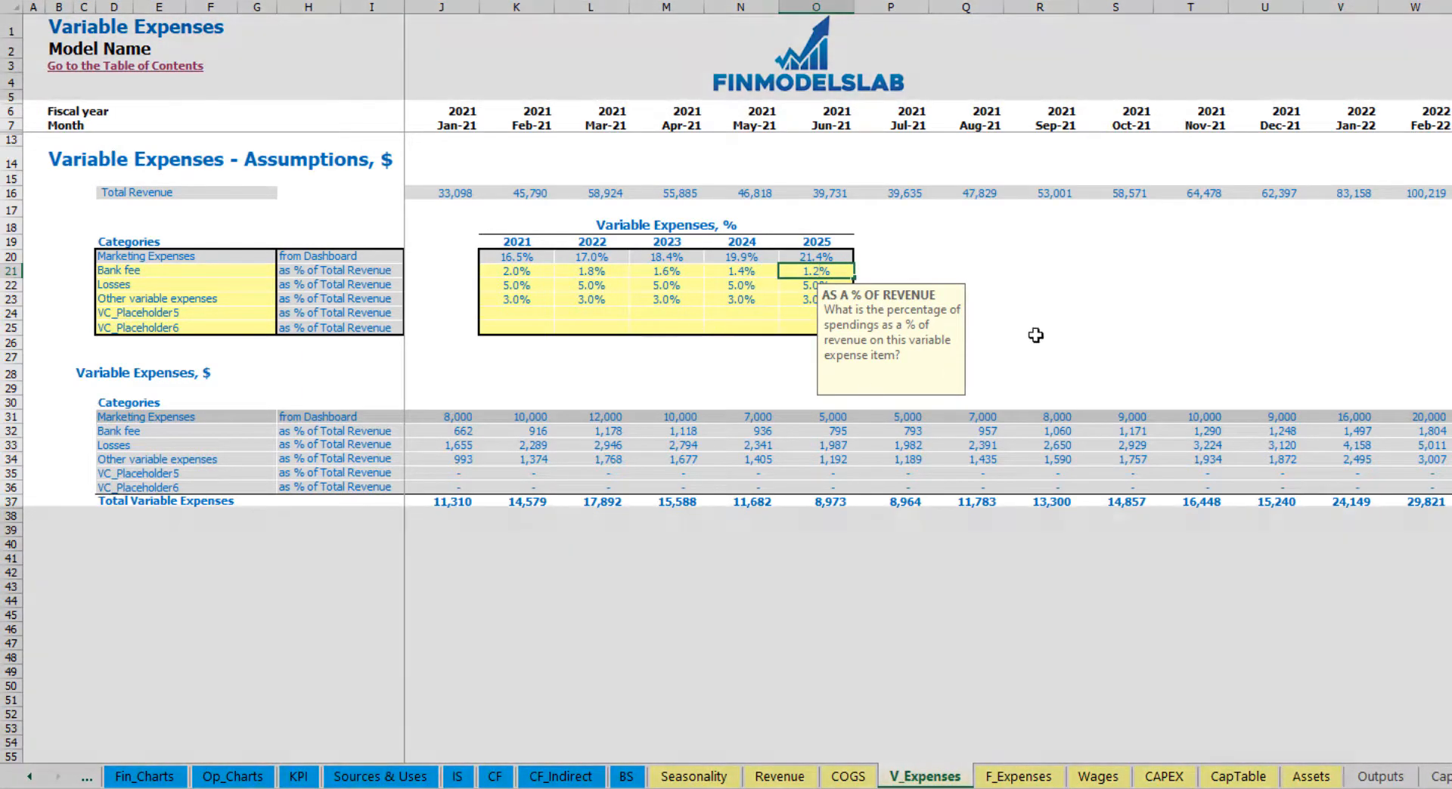
{"action": "left_click", "coordinate": [1113, 313]}
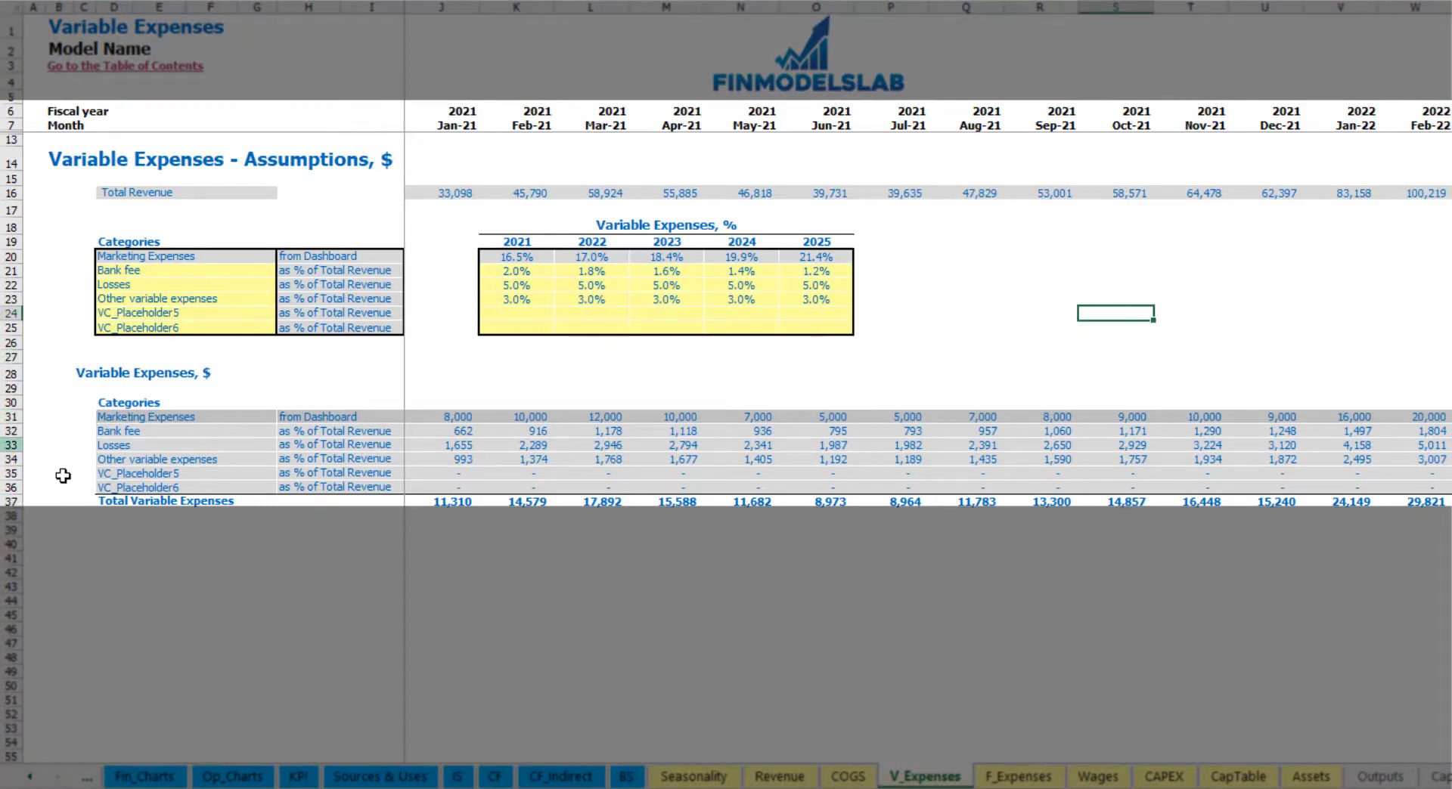
Expand the Variable Expenses section of the Income Statement on the IS sheet.
{"action": "left_click", "coordinate": [458, 777]}
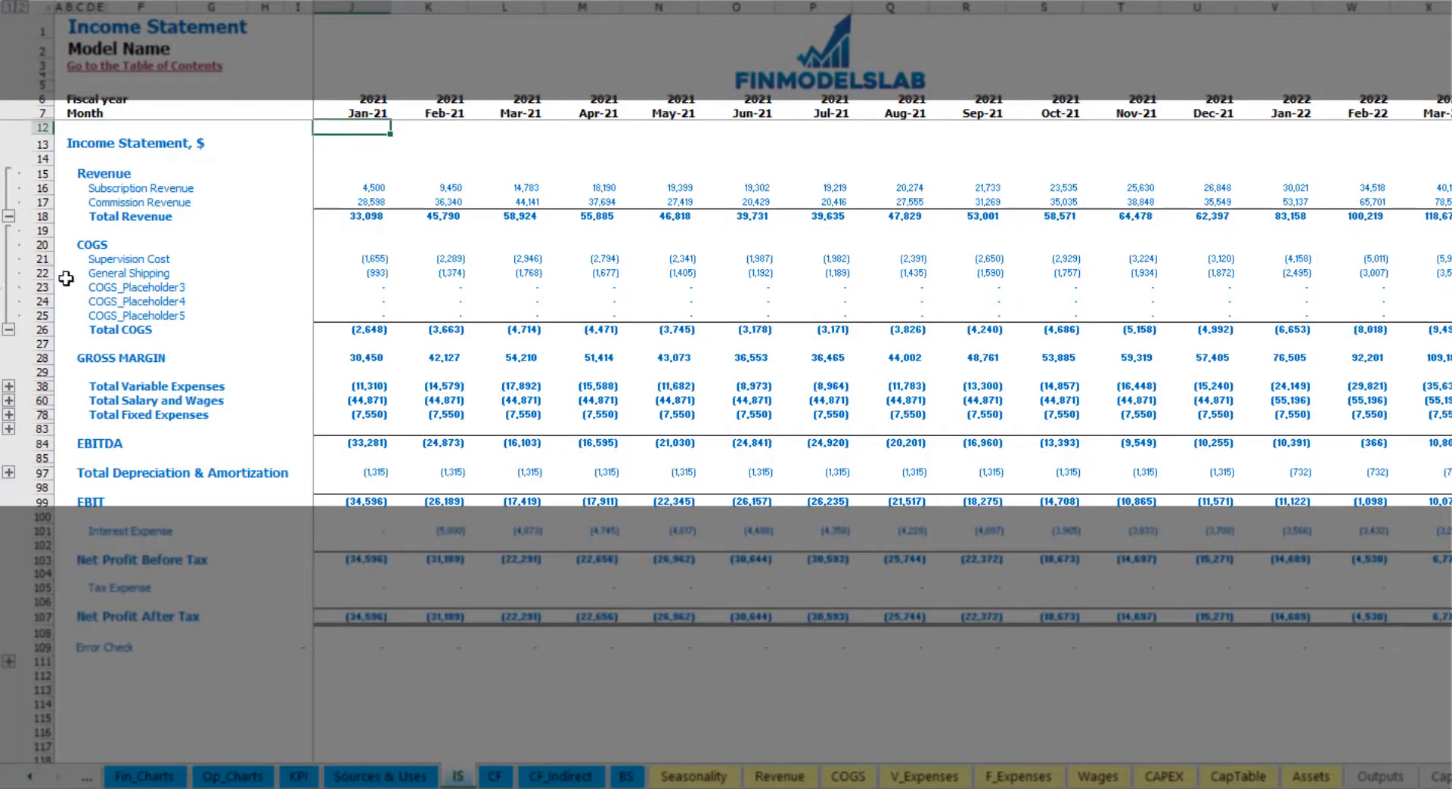
{"action": "left_click", "coordinate": [10, 386]}
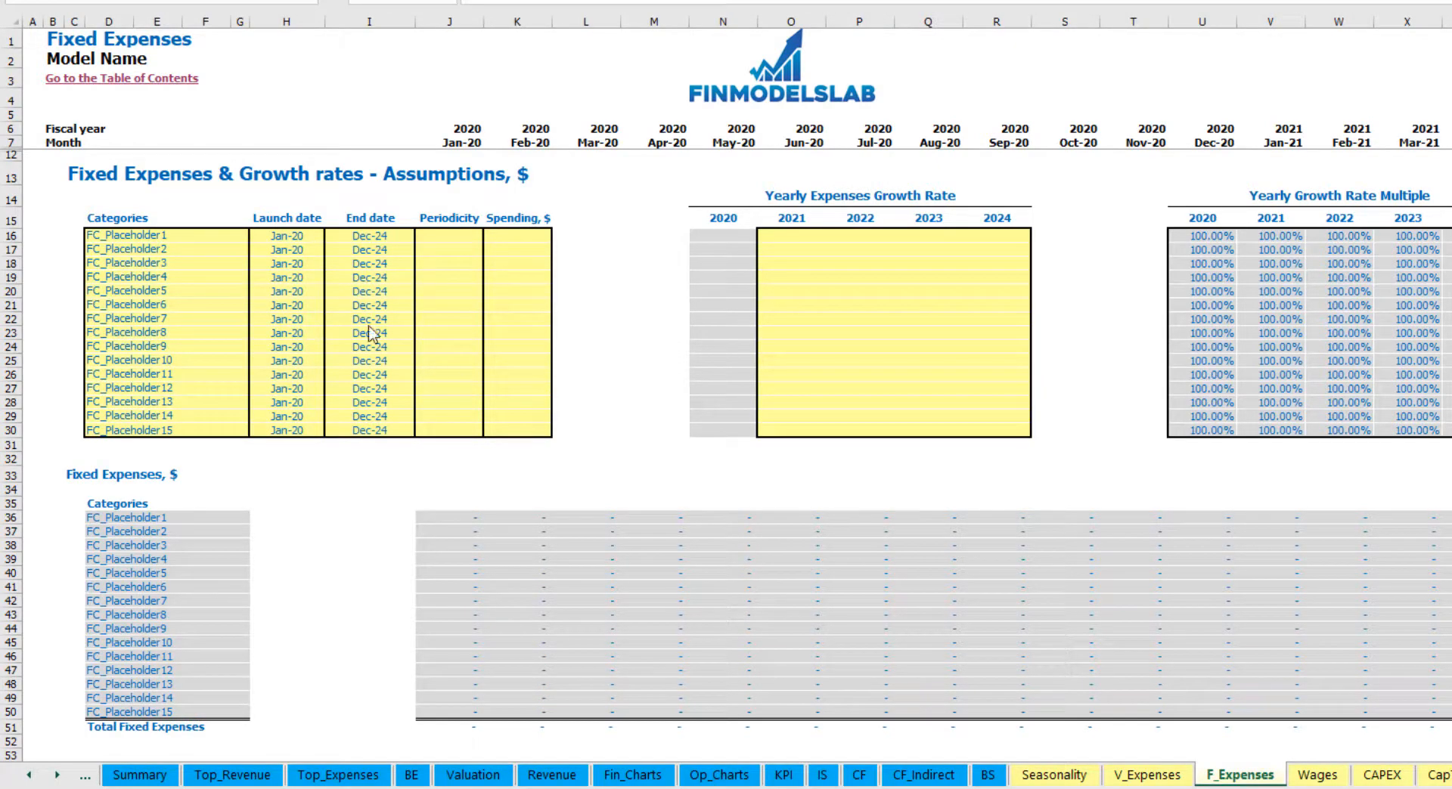
Rename the first fixed expense category on the Fixed Expenses sheet as Utilities and set its launch date to Mar-20.
{"action": "left_click", "coordinate": [169, 235]}
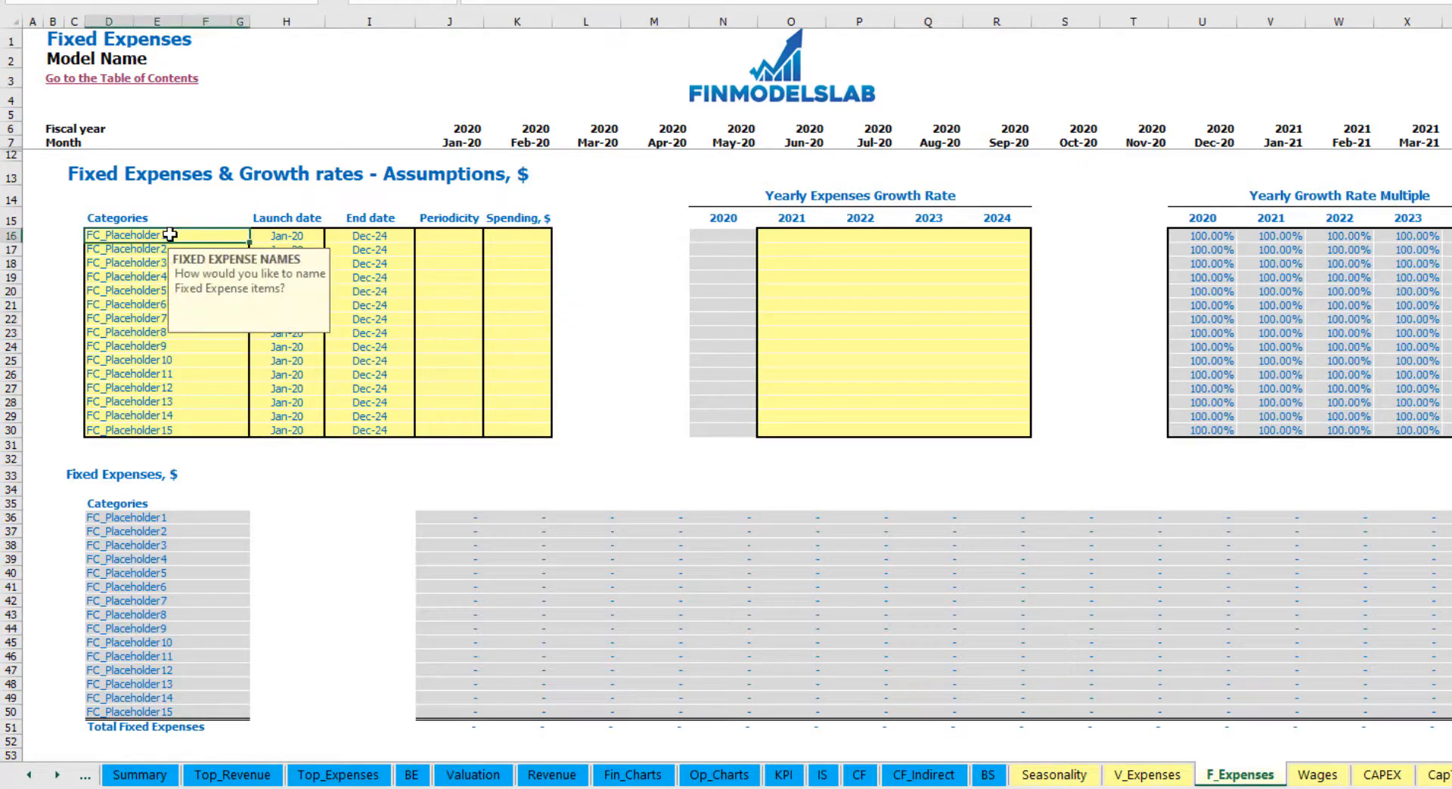
{"action": "type", "text": "Utilities"}
{"action": "key", "text": "Return"}
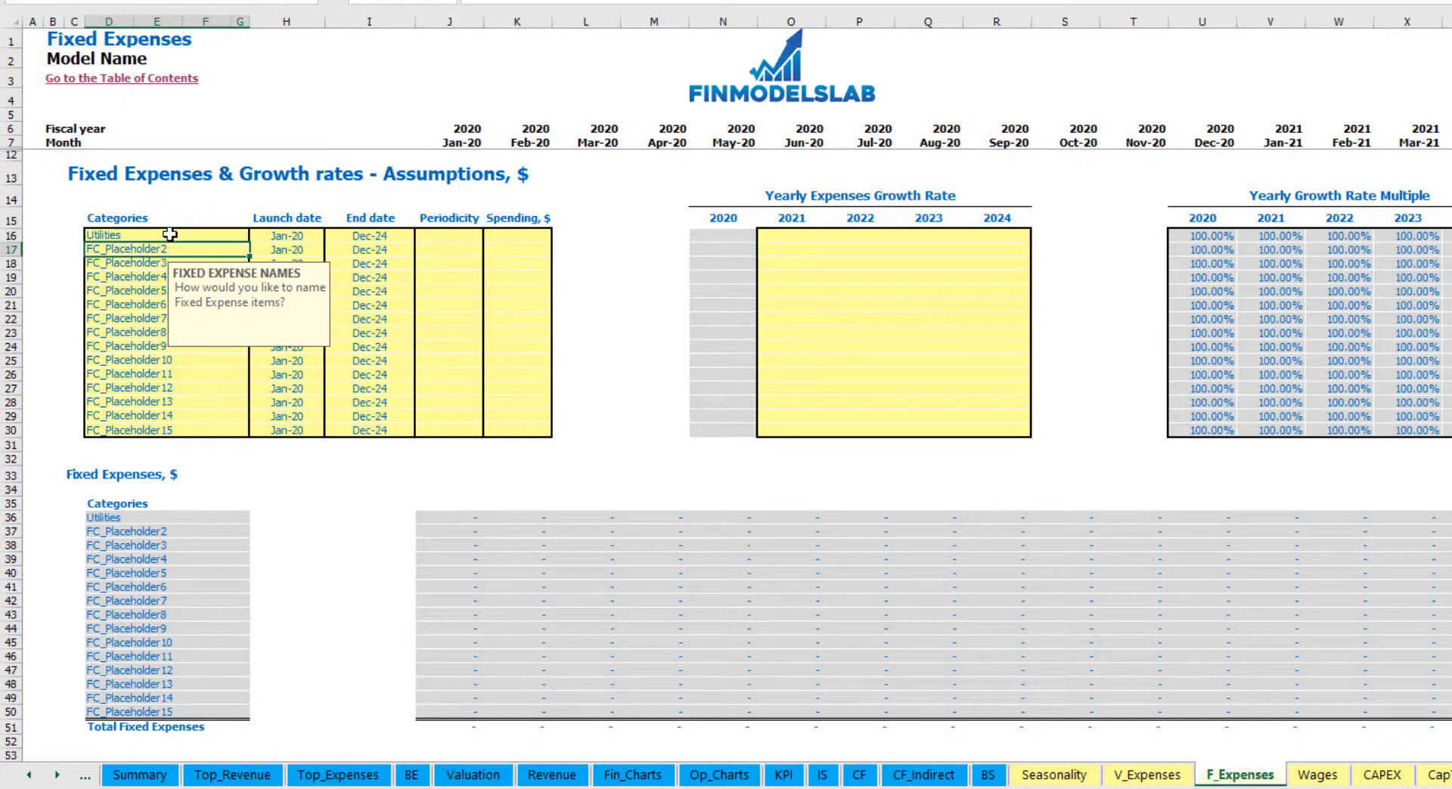
{"action": "left_click", "coordinate": [293, 236]}
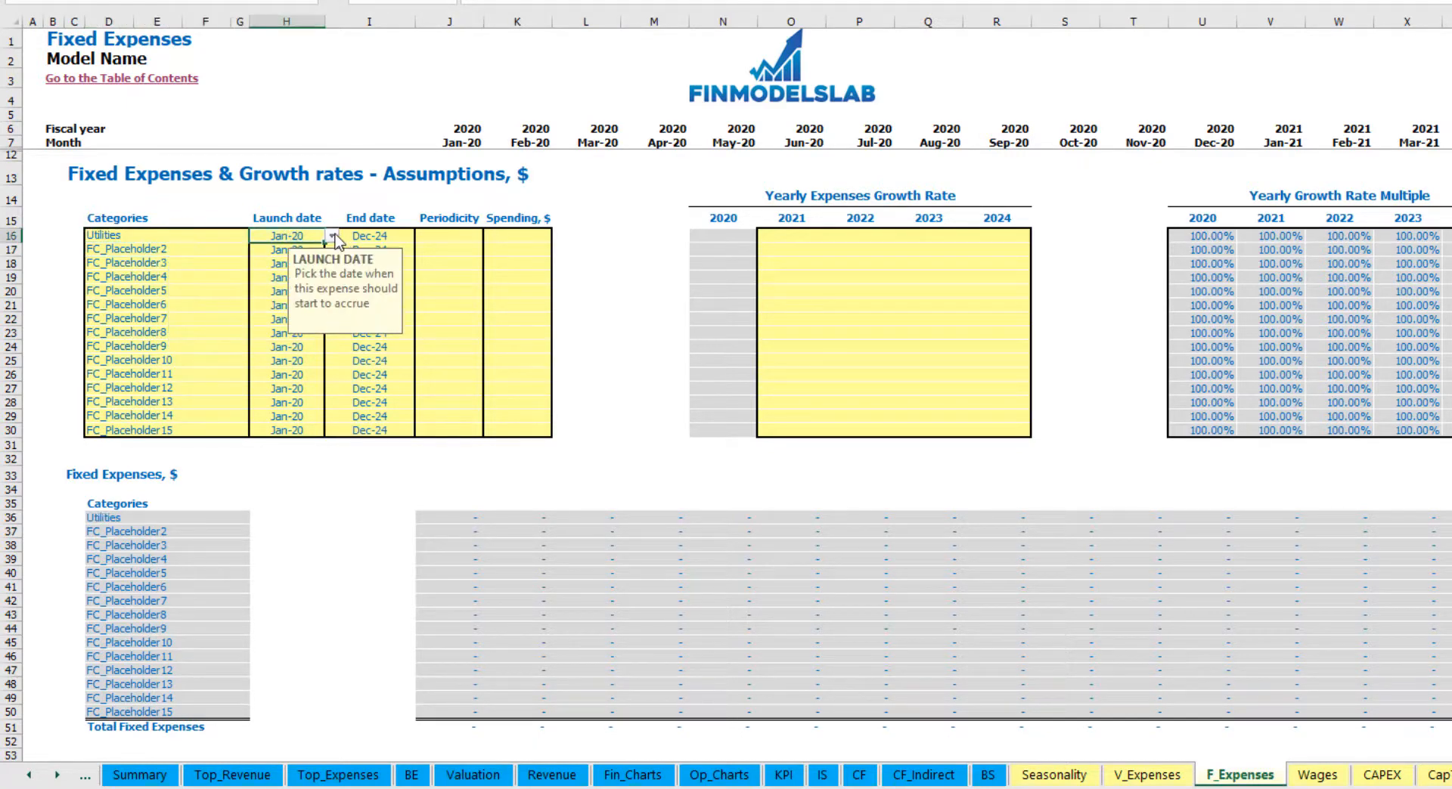
{"action": "left_click", "coordinate": [332, 236]}
{"action": "left_click", "coordinate": [284, 274]}
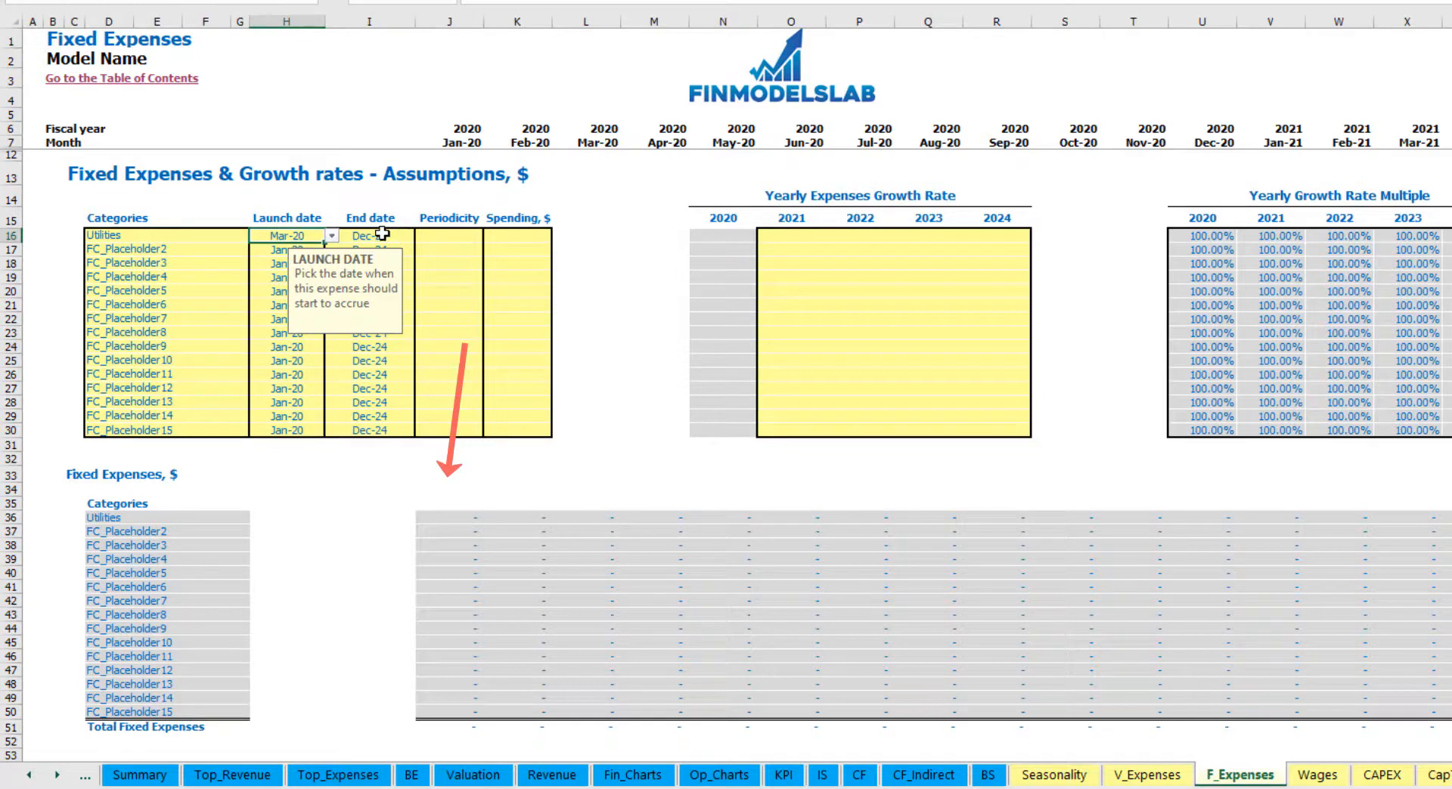
Check the Utilities end date and review the month timeline of the Fixed Expenses sheet from its start to its last month.
{"action": "left_click", "coordinate": [383, 235]}
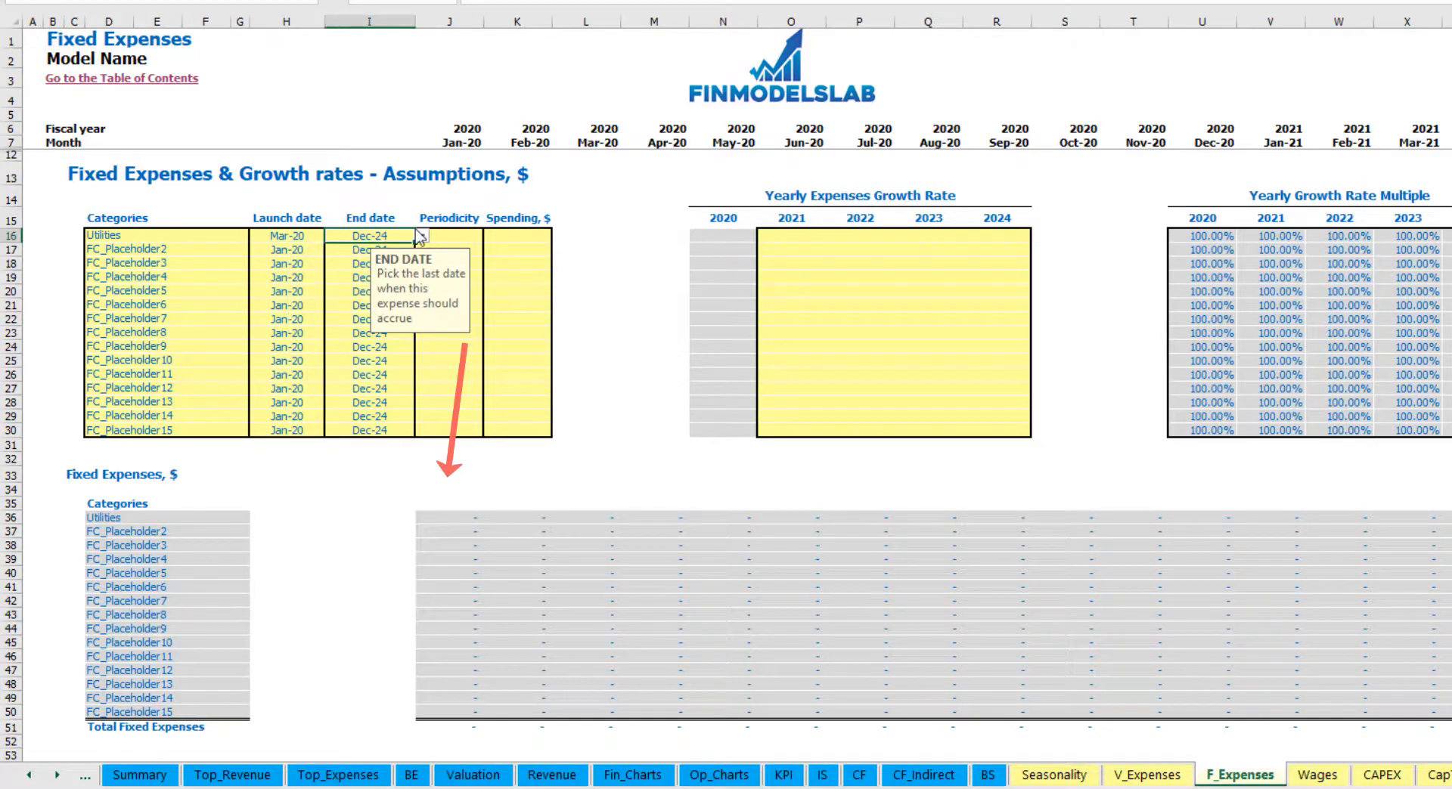
{"action": "left_click", "coordinate": [460, 146]}
{"action": "key", "text": "ctrl+Right"}
{"action": "key", "text": "ctrl+Left"}
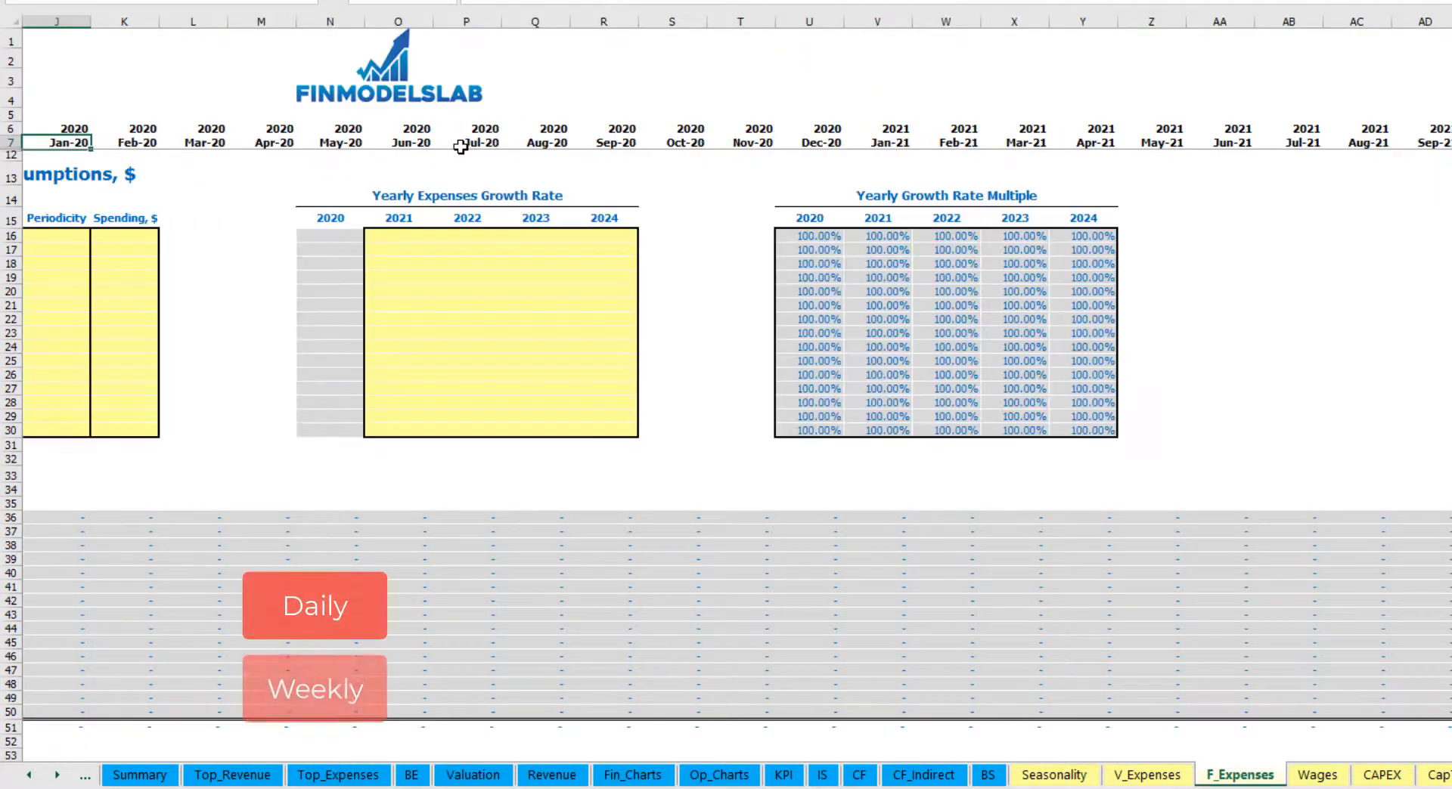
{"action": "key", "text": "Left"}
{"action": "key", "text": "Left"}
{"action": "key", "text": "Left"}
{"action": "key", "text": "Left"}
{"action": "key", "text": "Left"}
{"action": "key", "text": "Left"}
{"action": "key", "text": "Left"}
{"action": "key", "text": "Left"}
{"action": "key", "text": "Left"}
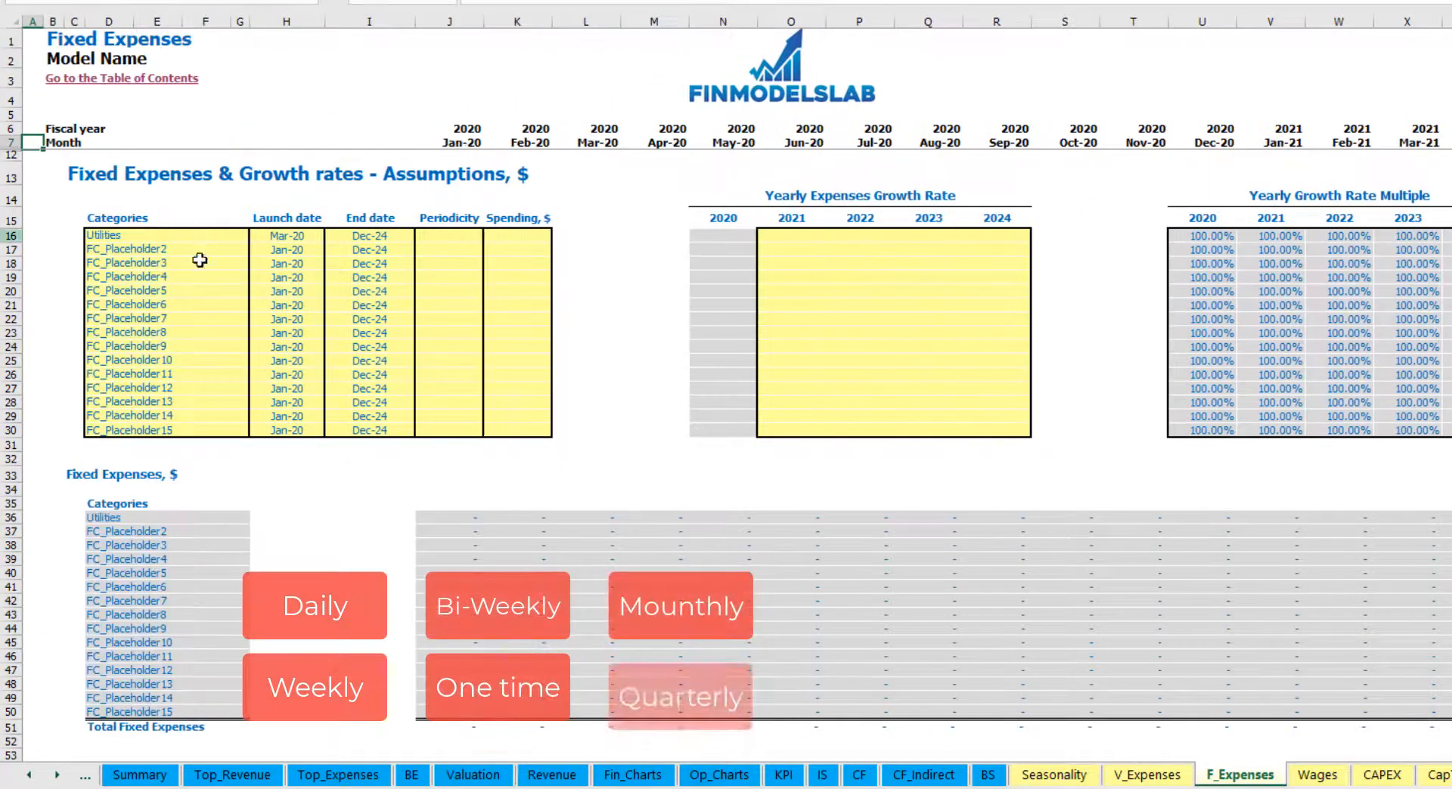
Set the Utilities periodicity to Daily and its spending to $50.
{"action": "left_click", "coordinate": [432, 239]}
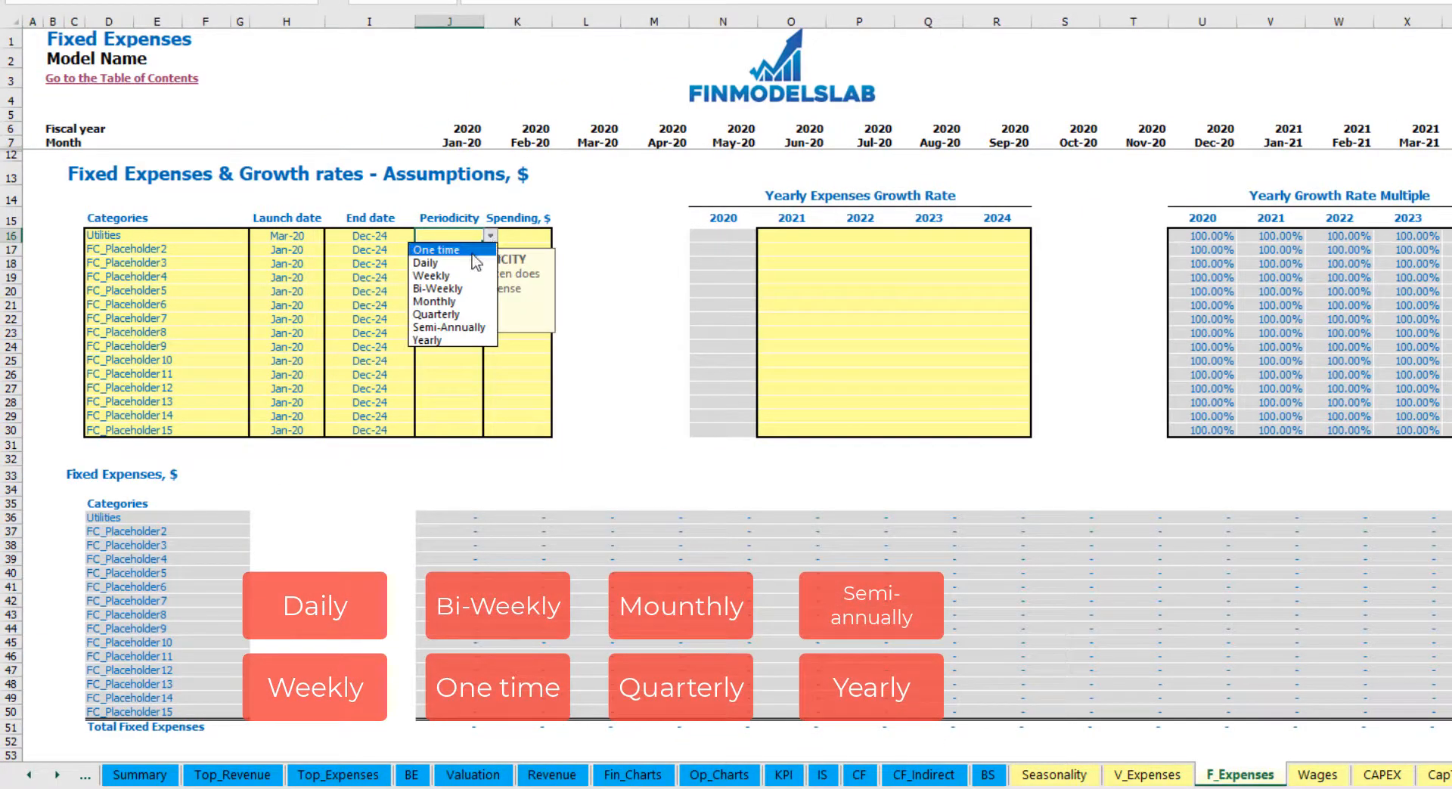
{"action": "left_click", "coordinate": [434, 262]}
{"action": "key", "text": "Tab"}
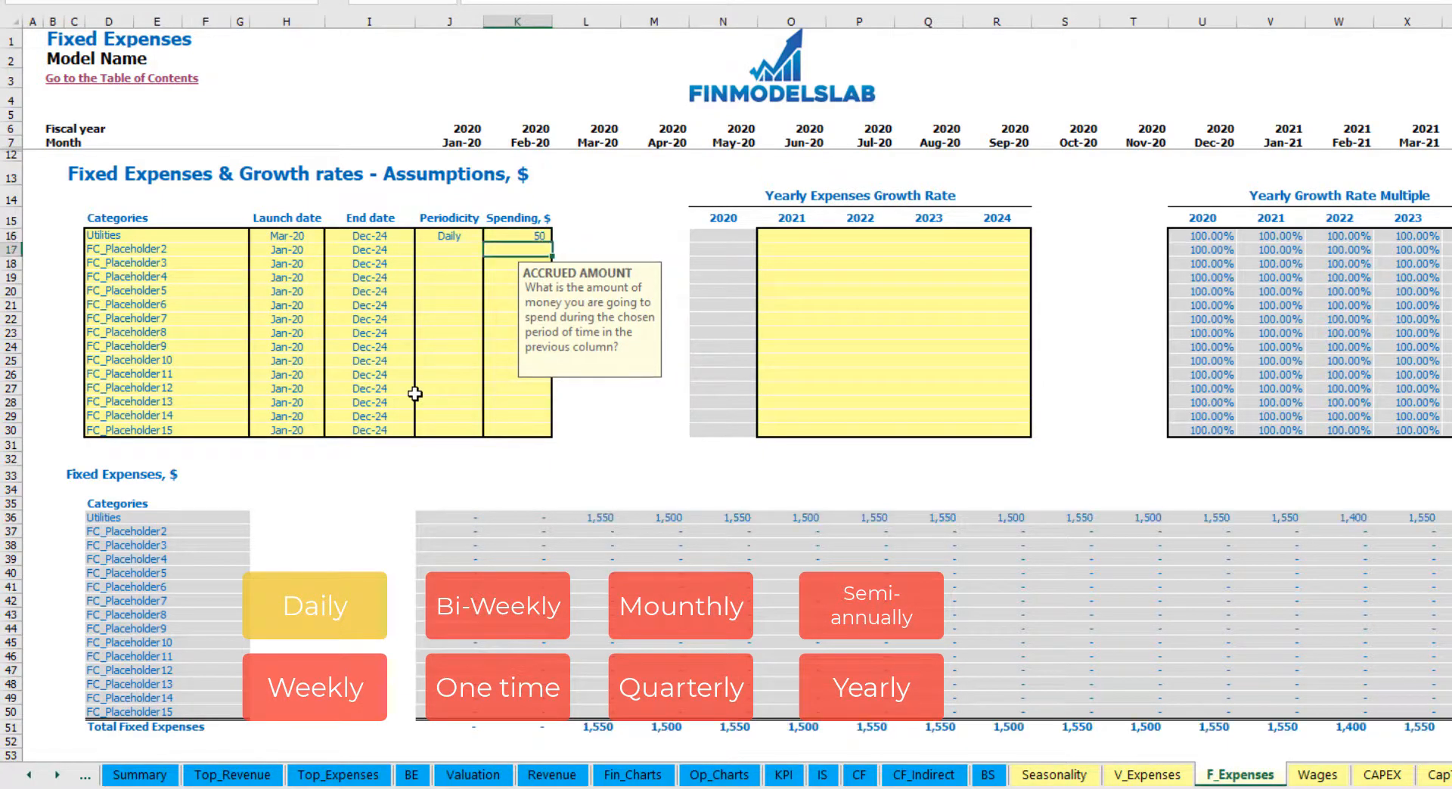
Compare the monthly Utilities amounts for March, April and May 2020 in the Fixed Expenses calculation block.
{"action": "left_click", "coordinate": [598, 520]}
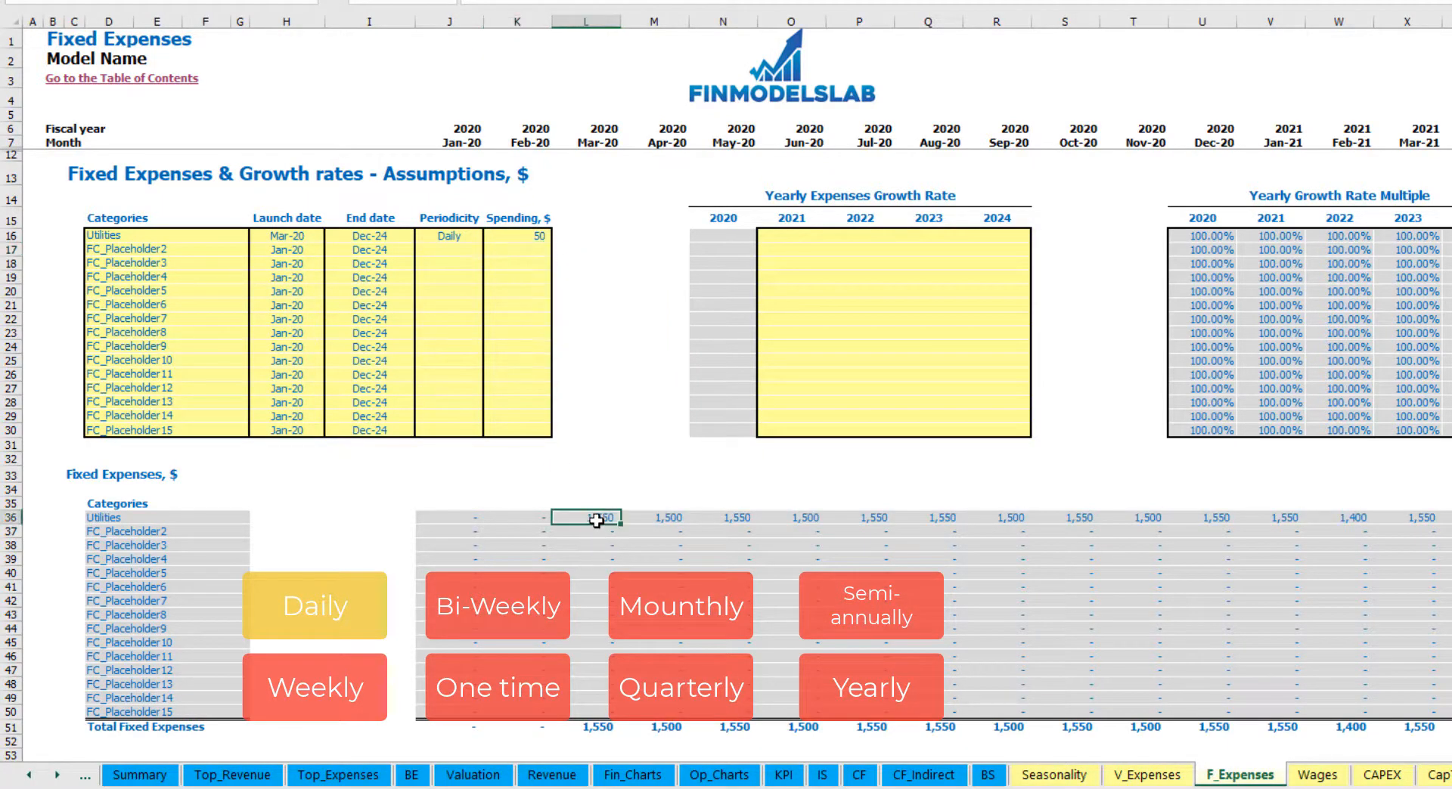
{"action": "left_click", "coordinate": [666, 522]}
{"action": "left_click", "coordinate": [746, 522]}
{"action": "left_click", "coordinate": [600, 510]}
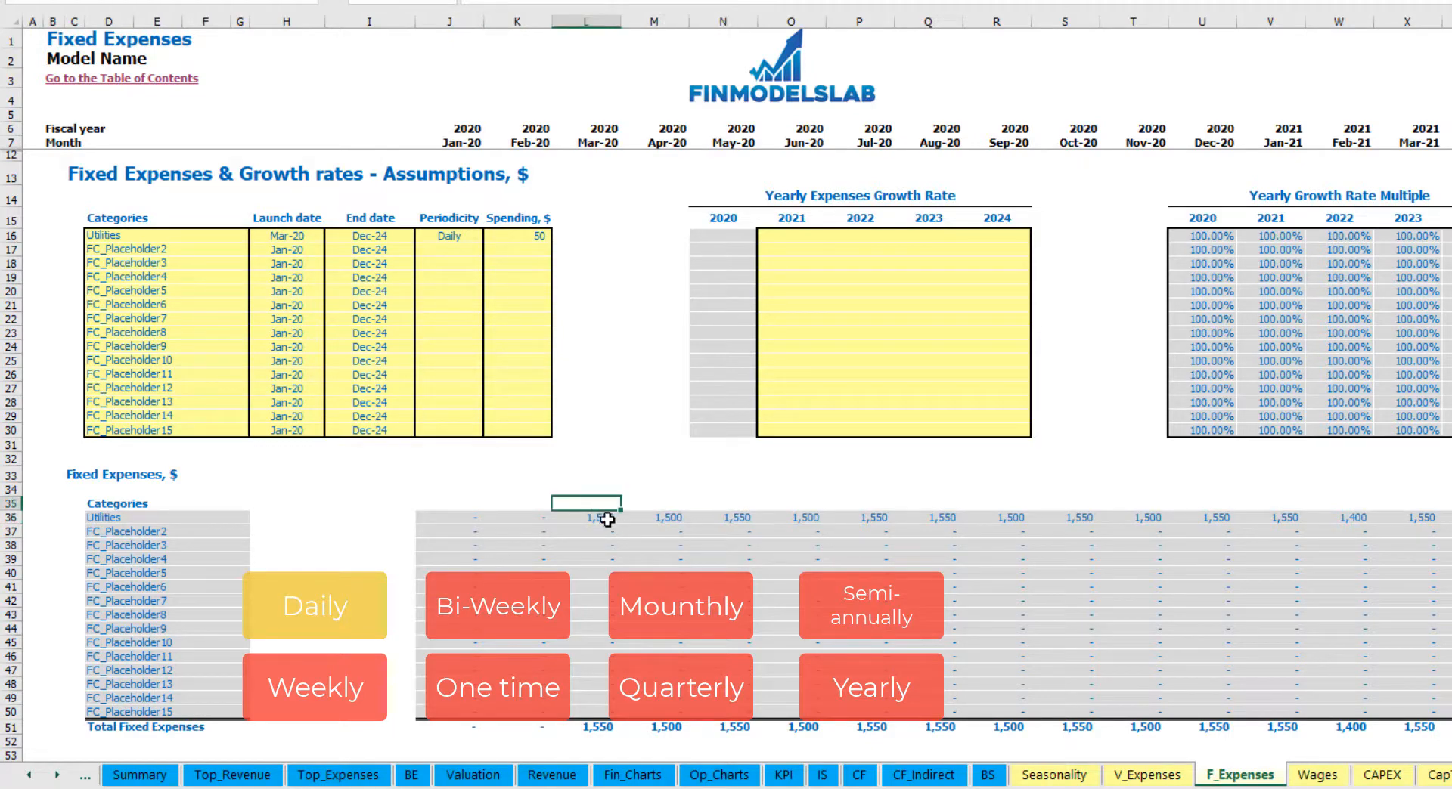
{"action": "left_click", "coordinate": [602, 520]}
{"action": "left_click", "coordinate": [645, 522]}
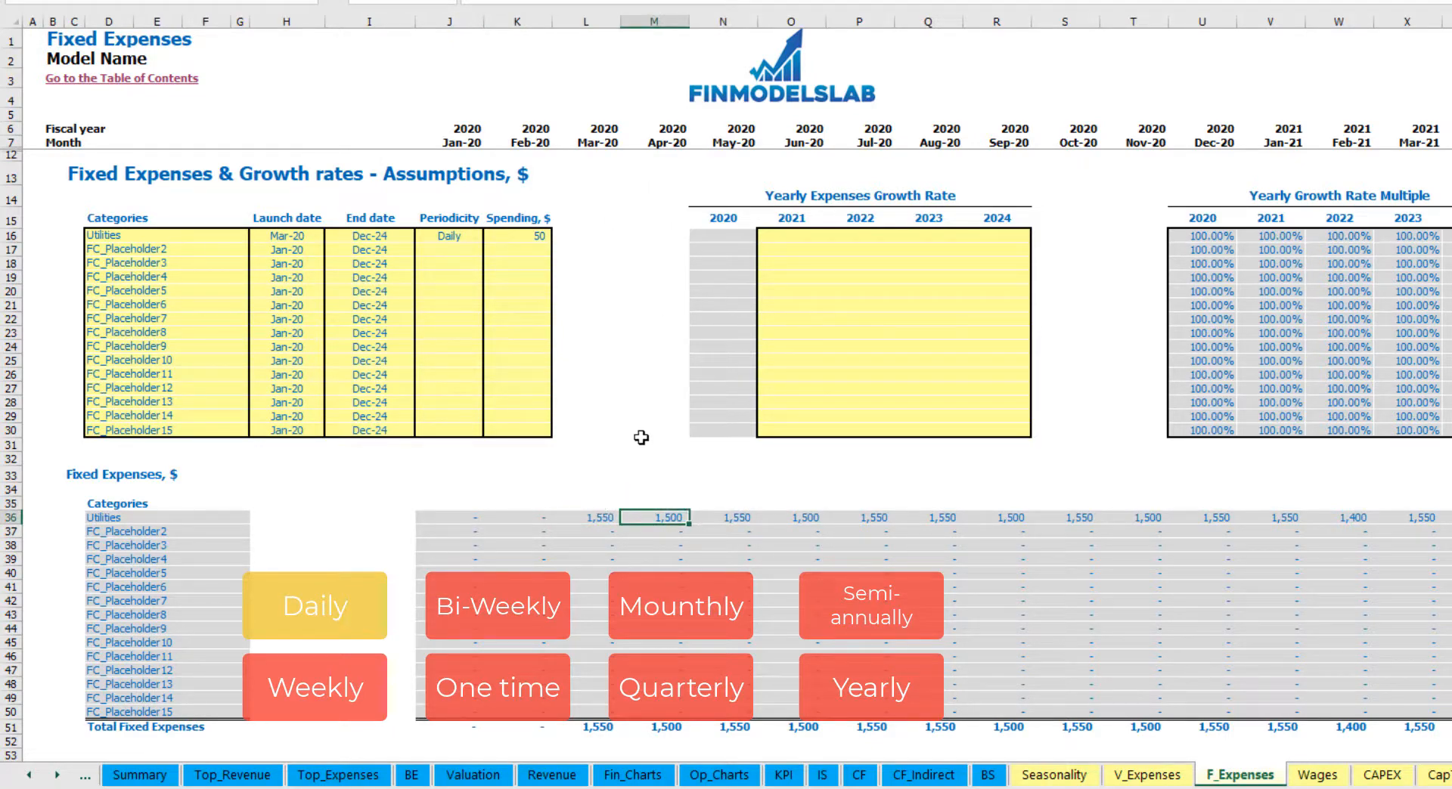
{"action": "left_click", "coordinate": [594, 142]}
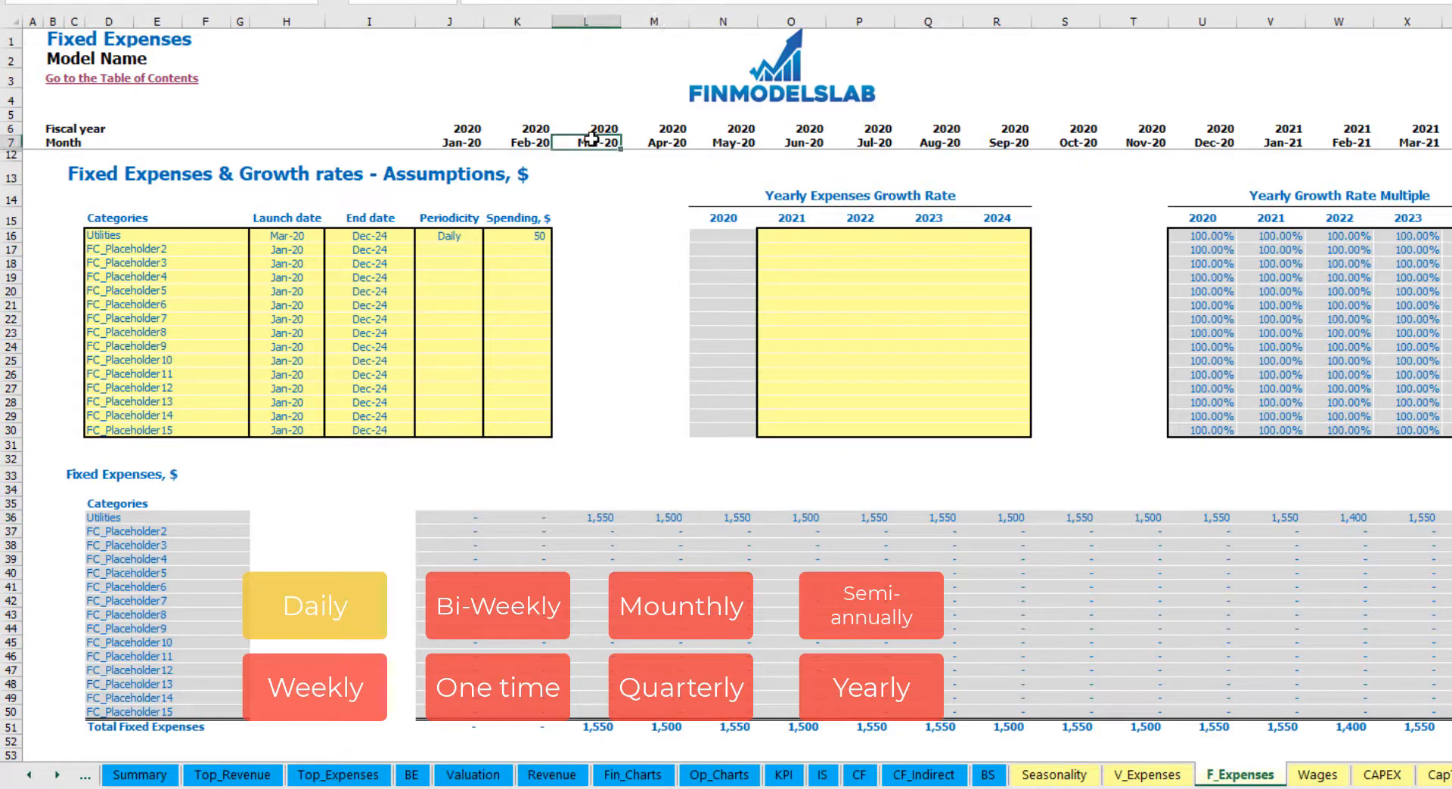
{"action": "left_click", "coordinate": [614, 522]}
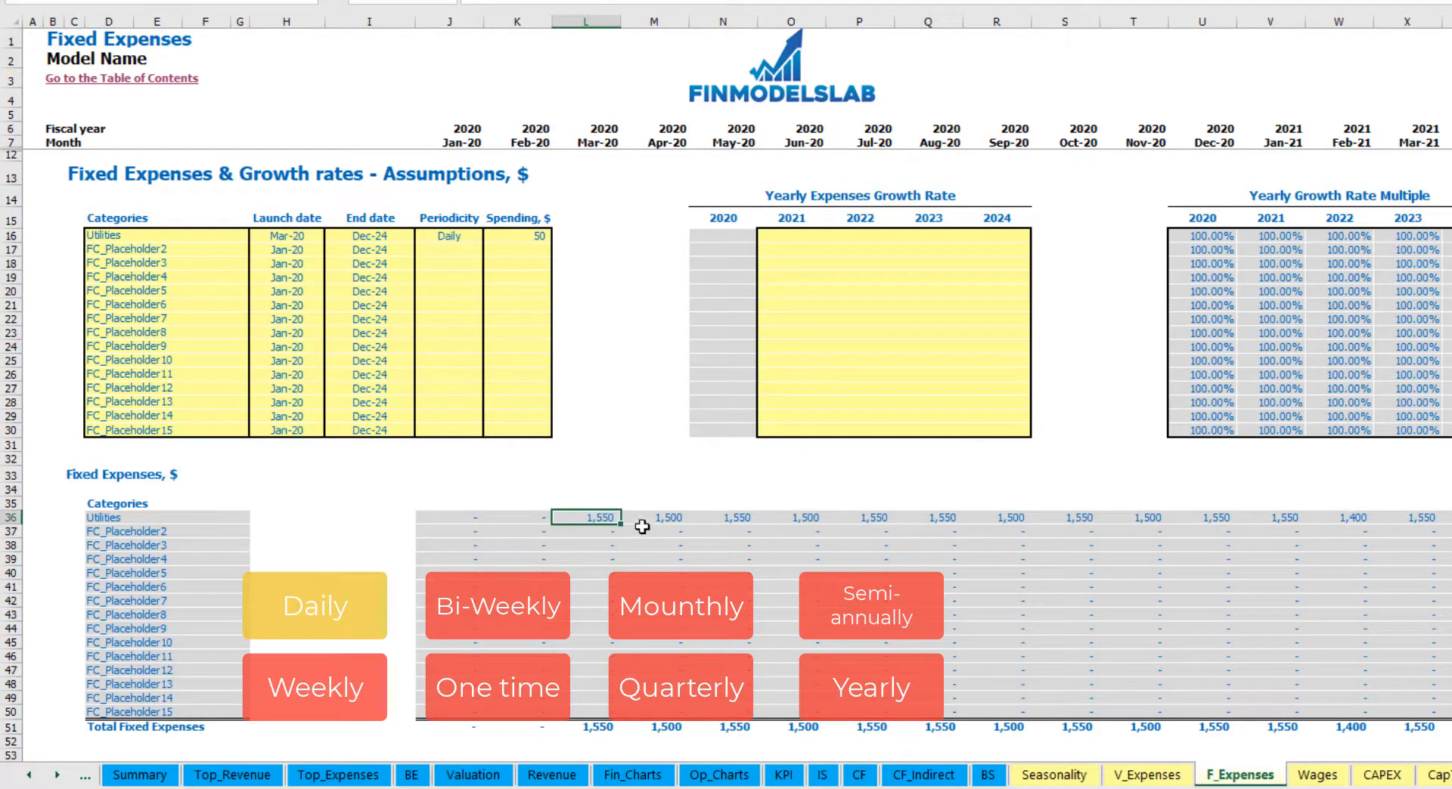
{"action": "left_click", "coordinate": [670, 520]}
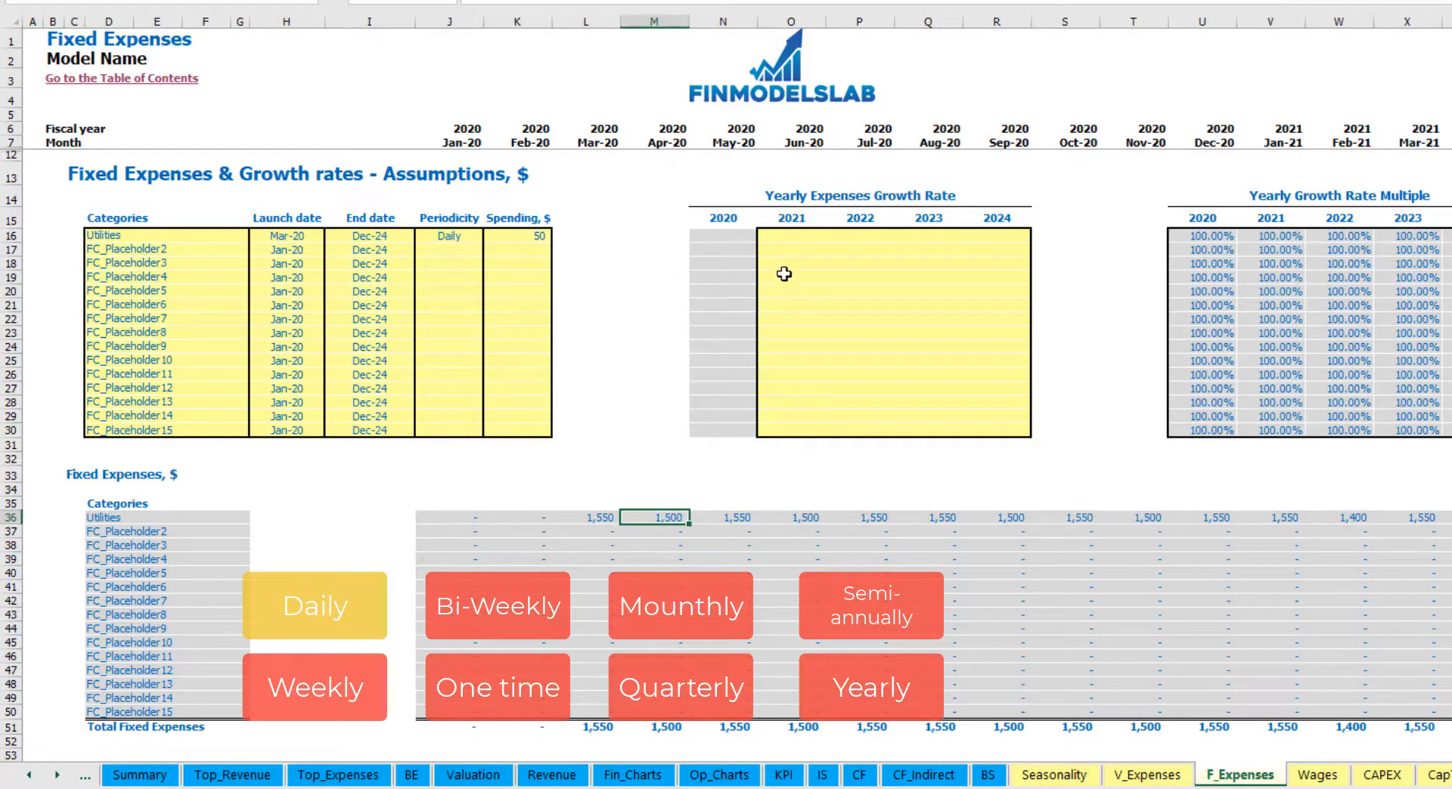
Set the Utilities yearly expenses growth rate to 5% for 2021 and copy it to 2022, 2023 and 2024.
{"action": "left_click", "coordinate": [802, 239]}
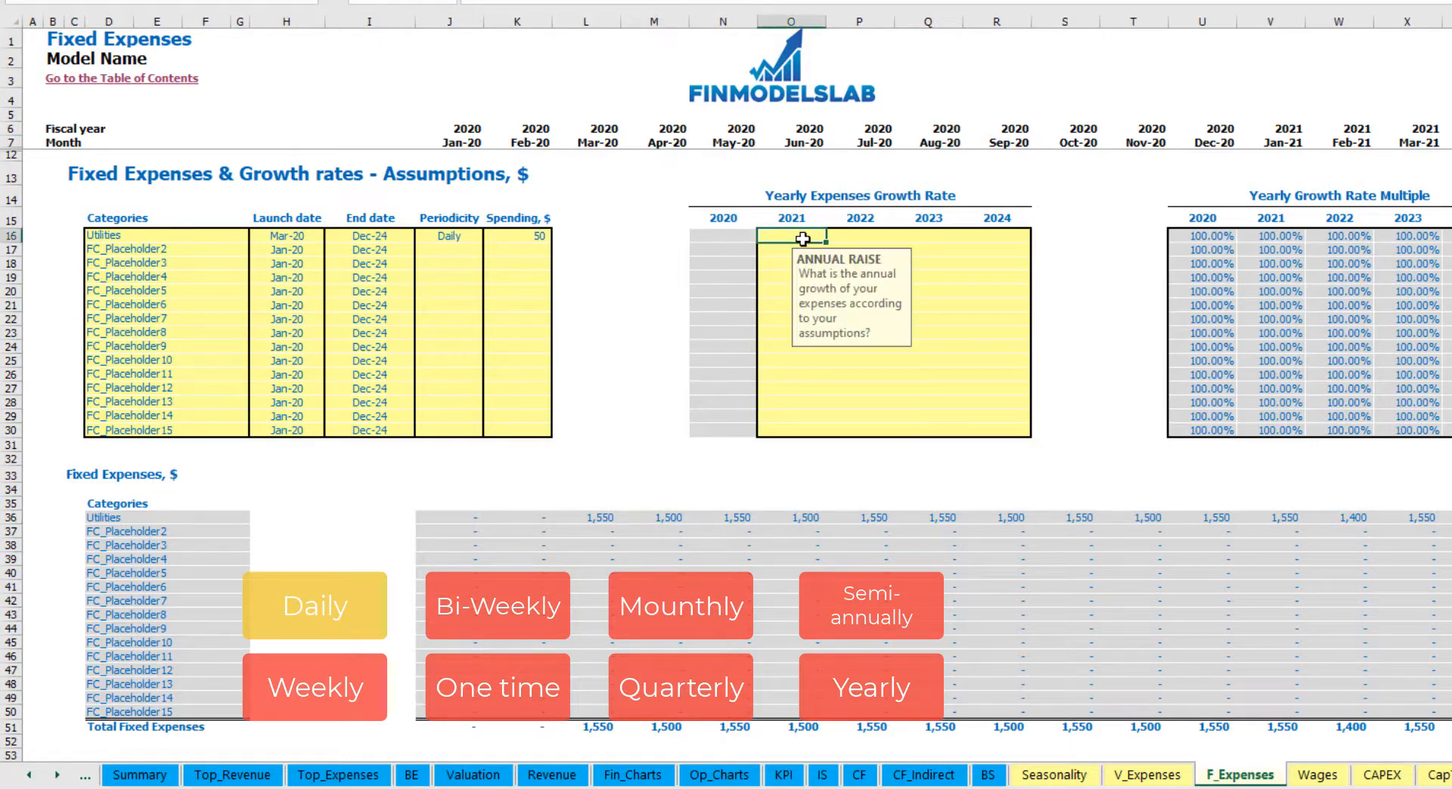
{"action": "type", "text": "5"}
{"action": "key", "text": "Return"}
{"action": "key", "text": "Up"}
{"action": "key", "text": "ctrl+c"}
{"action": "key", "text": "Right"}
{"action": "key", "text": "shift+Right"}
{"action": "key", "text": "shift+Right"}
{"action": "key", "text": "ctrl+v"}
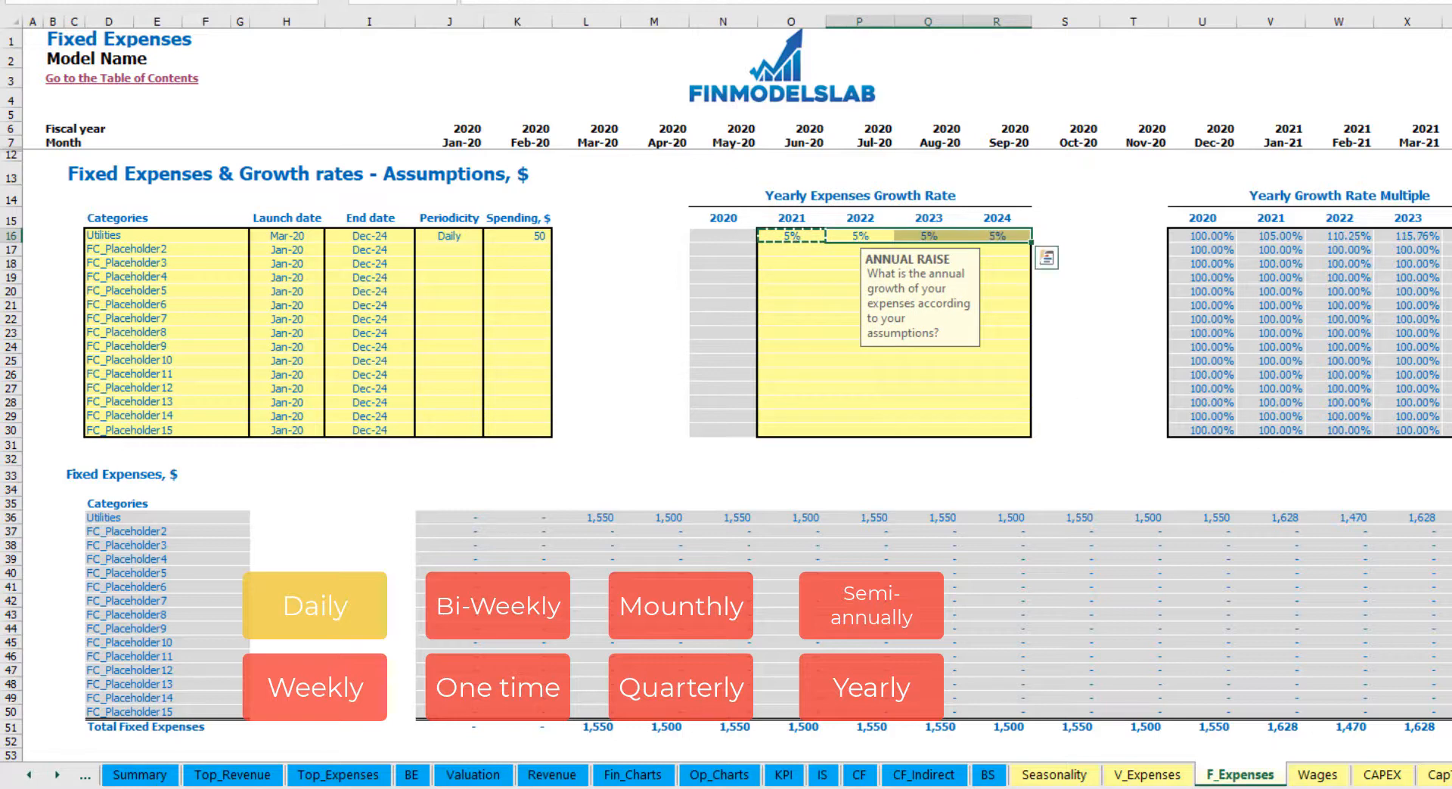
Examine how the Utilities growth rates carry through to the monthly fixed expenses of 2022 and 2023.
{"action": "left_click_drag", "start_coordinate": [801, 236], "coordinate": [983, 236]}
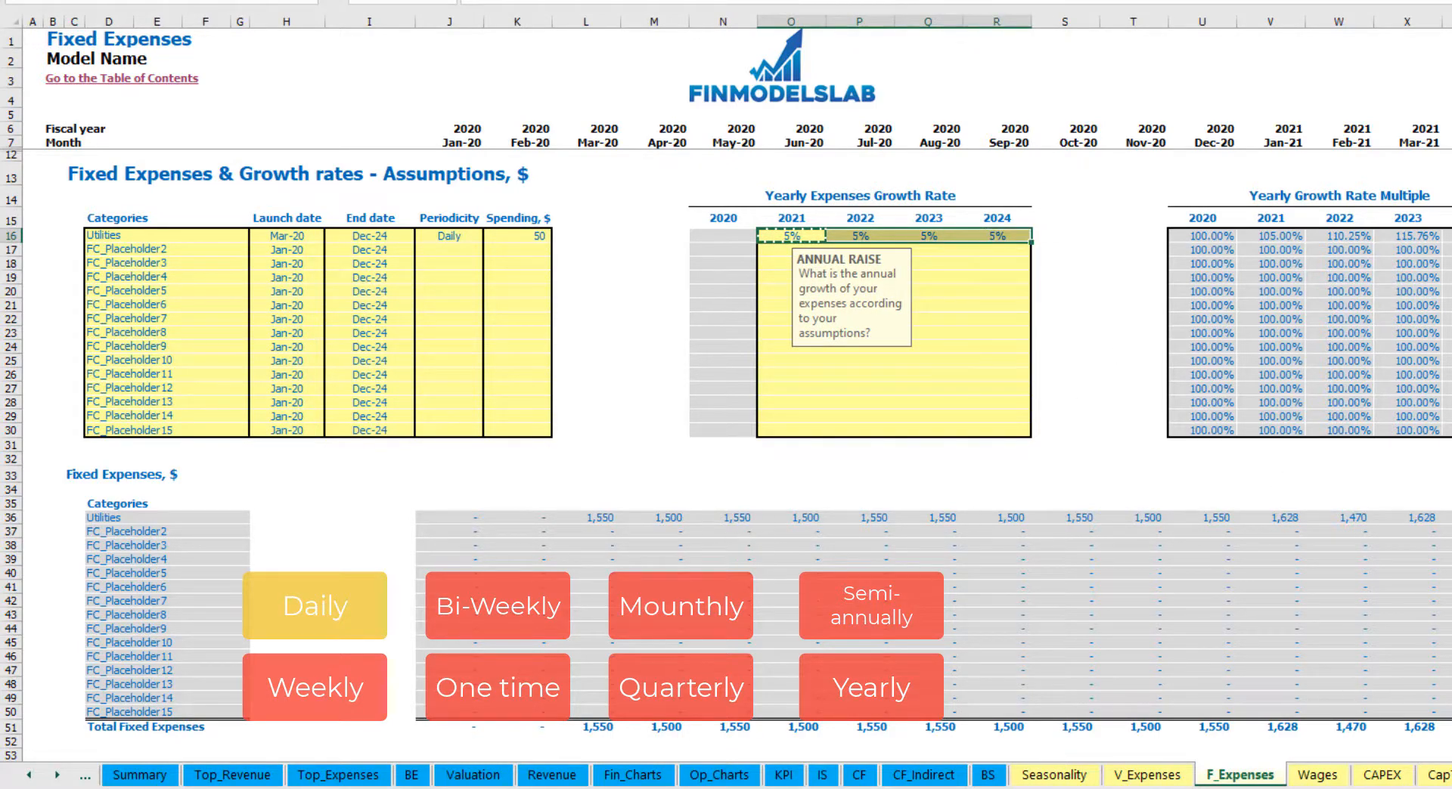
{"action": "scroll", "coordinate": [726, 469], "scroll_direction": "right", "scroll_amount": 12}
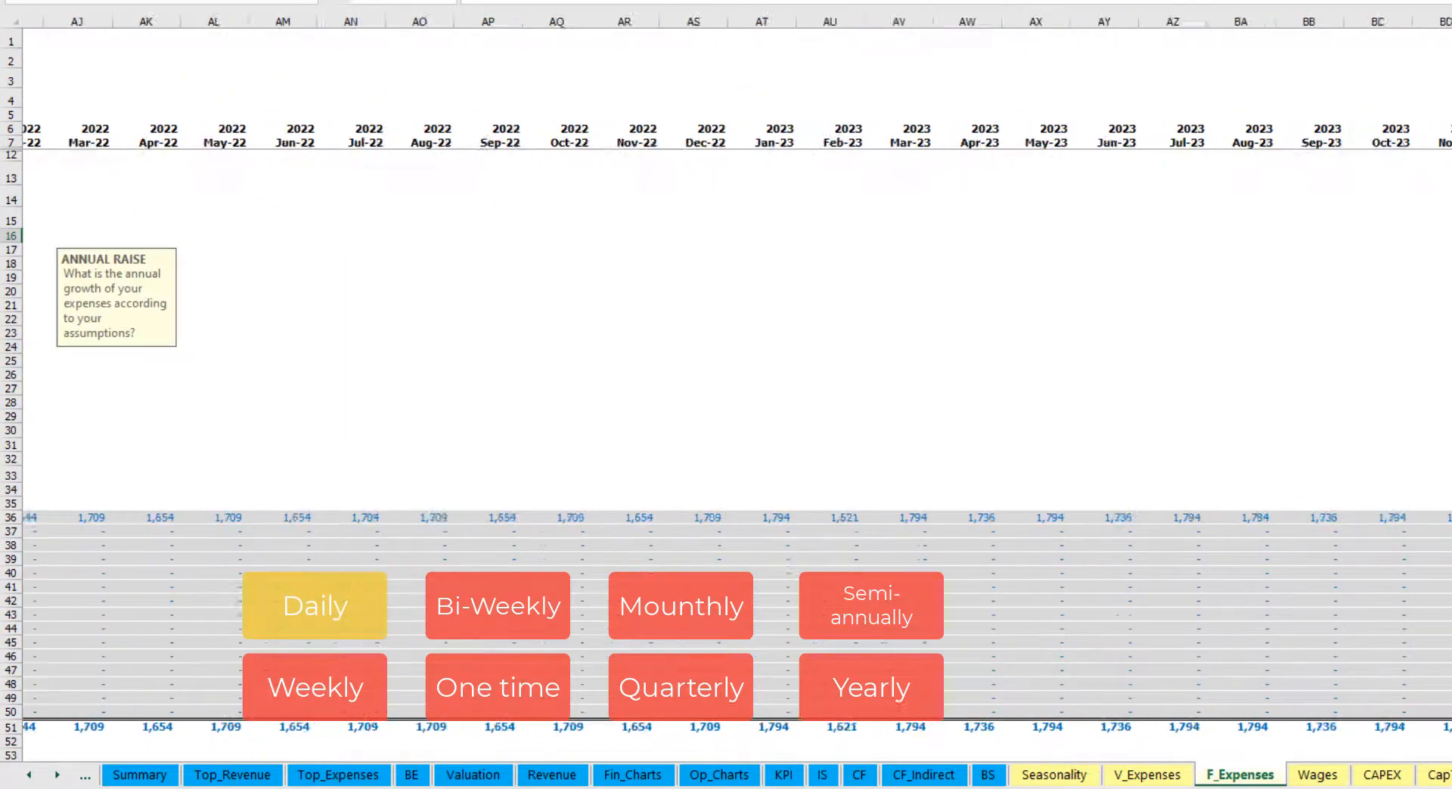
{"action": "scroll", "coordinate": [726, 469], "scroll_direction": "left", "scroll_amount": 12}
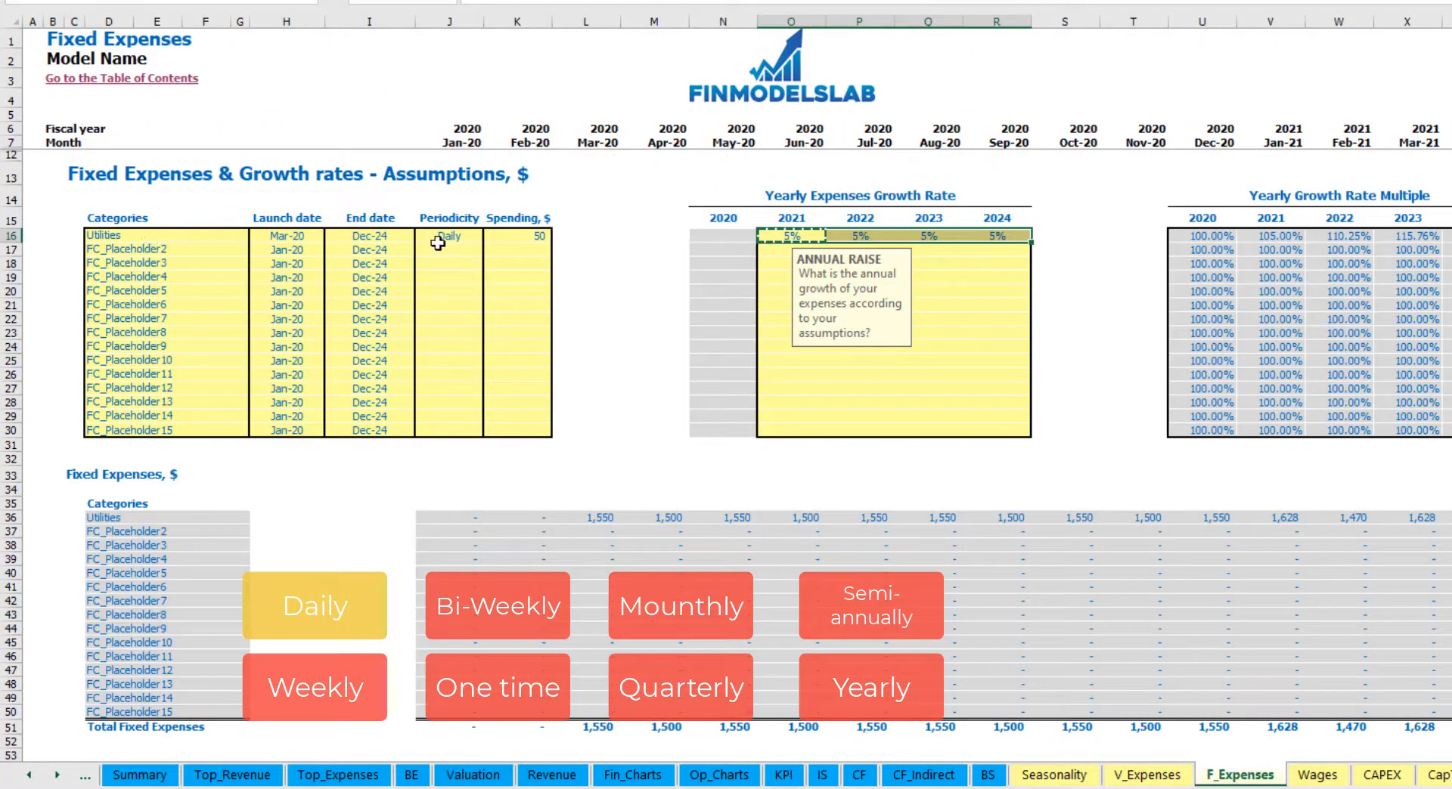
Rename the second fixed expense category as Advertising and set its launch date to Mar-20.
{"action": "left_click", "coordinate": [181, 246]}
{"action": "type", "text": "A"}
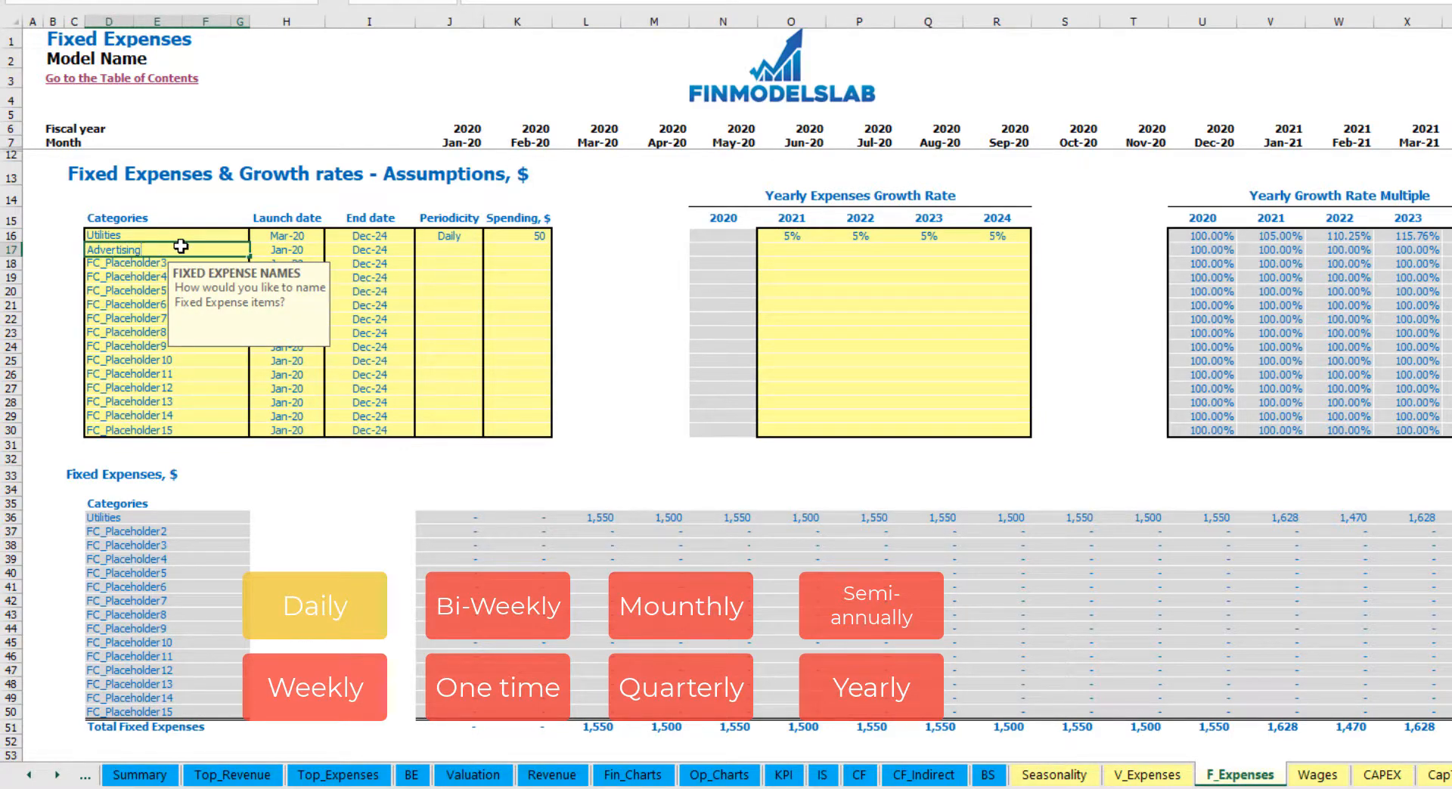
{"action": "type", "text": "dvertising"}
{"action": "key", "text": "Return"}
{"action": "left_click", "coordinate": [286, 251]}
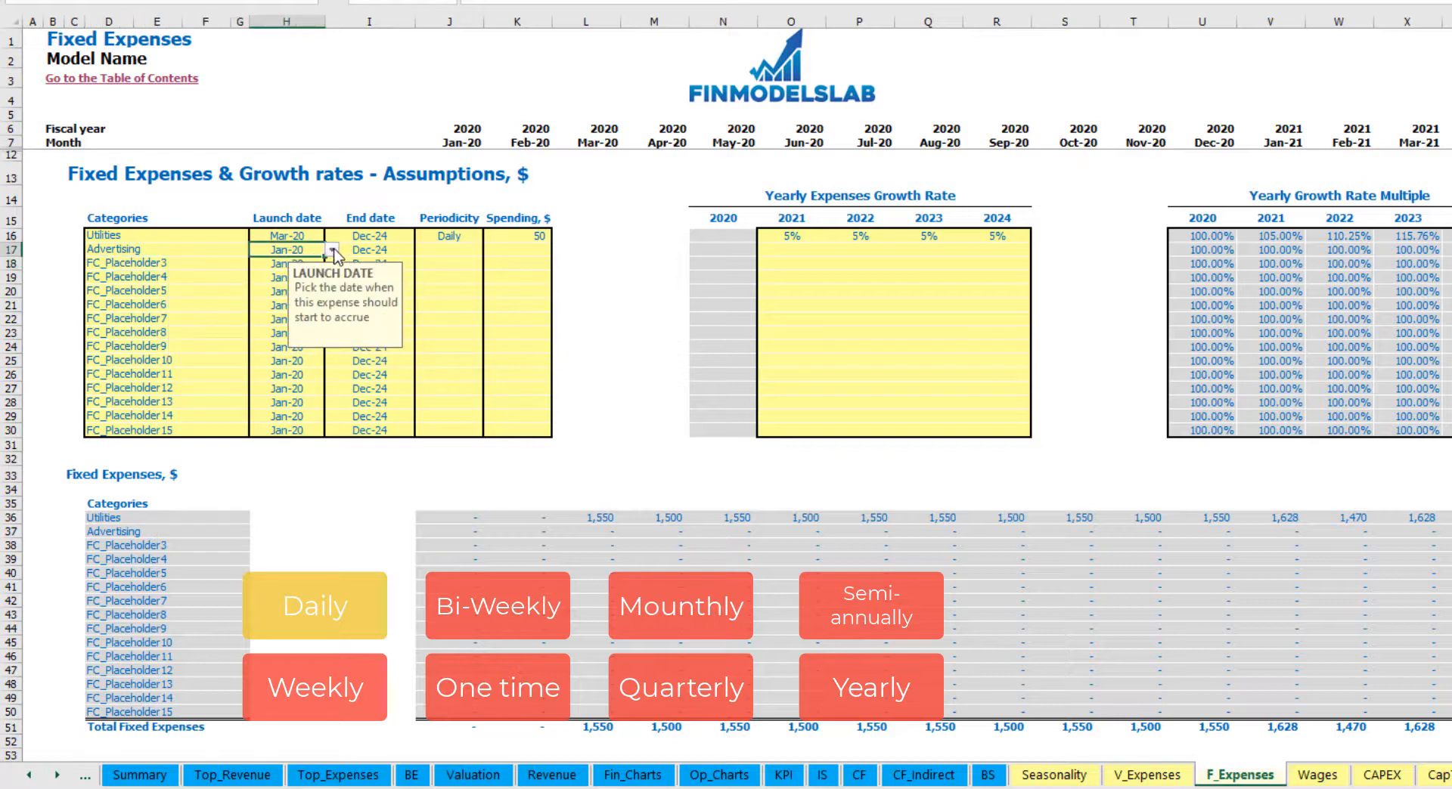
{"action": "left_click", "coordinate": [333, 250]}
{"action": "left_click", "coordinate": [291, 291]}
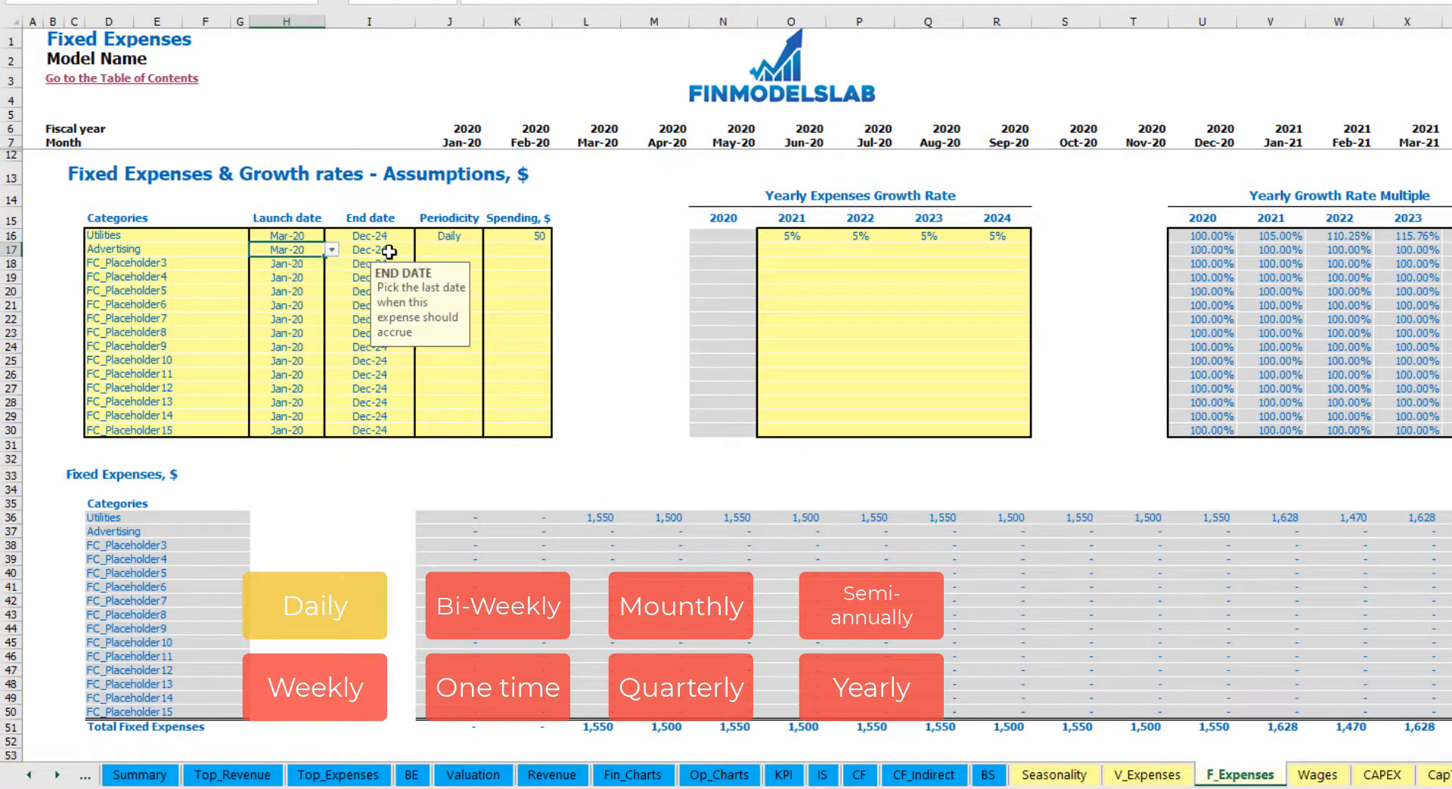
Open the choice of end dates for the Advertising expense.
{"action": "left_click", "coordinate": [388, 252]}
{"action": "left_click", "coordinate": [421, 250]}
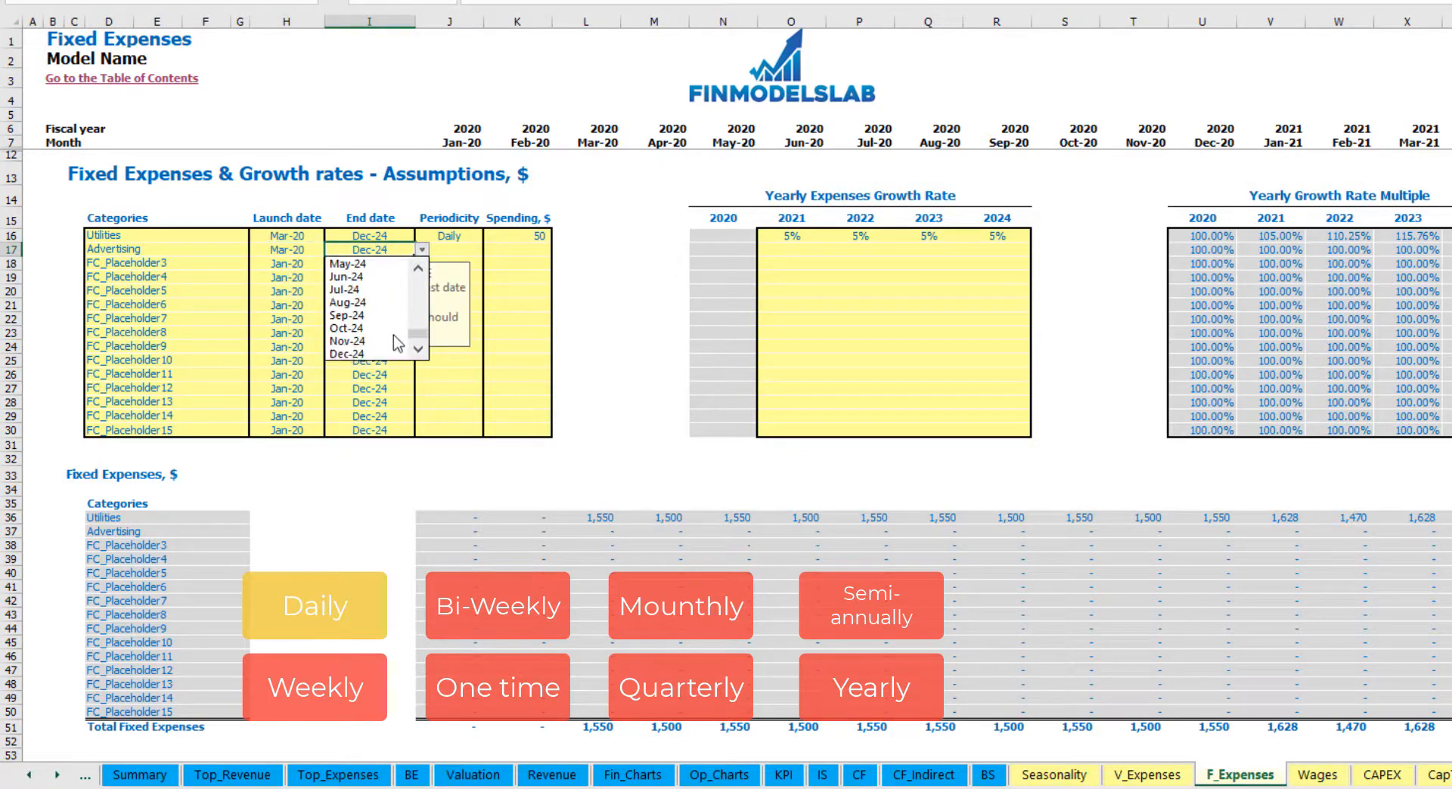
Set the Advertising expense's end date to Aug-24, its periodicity to Weekly and its spending to 100.
{"action": "left_click", "coordinate": [382, 304]}
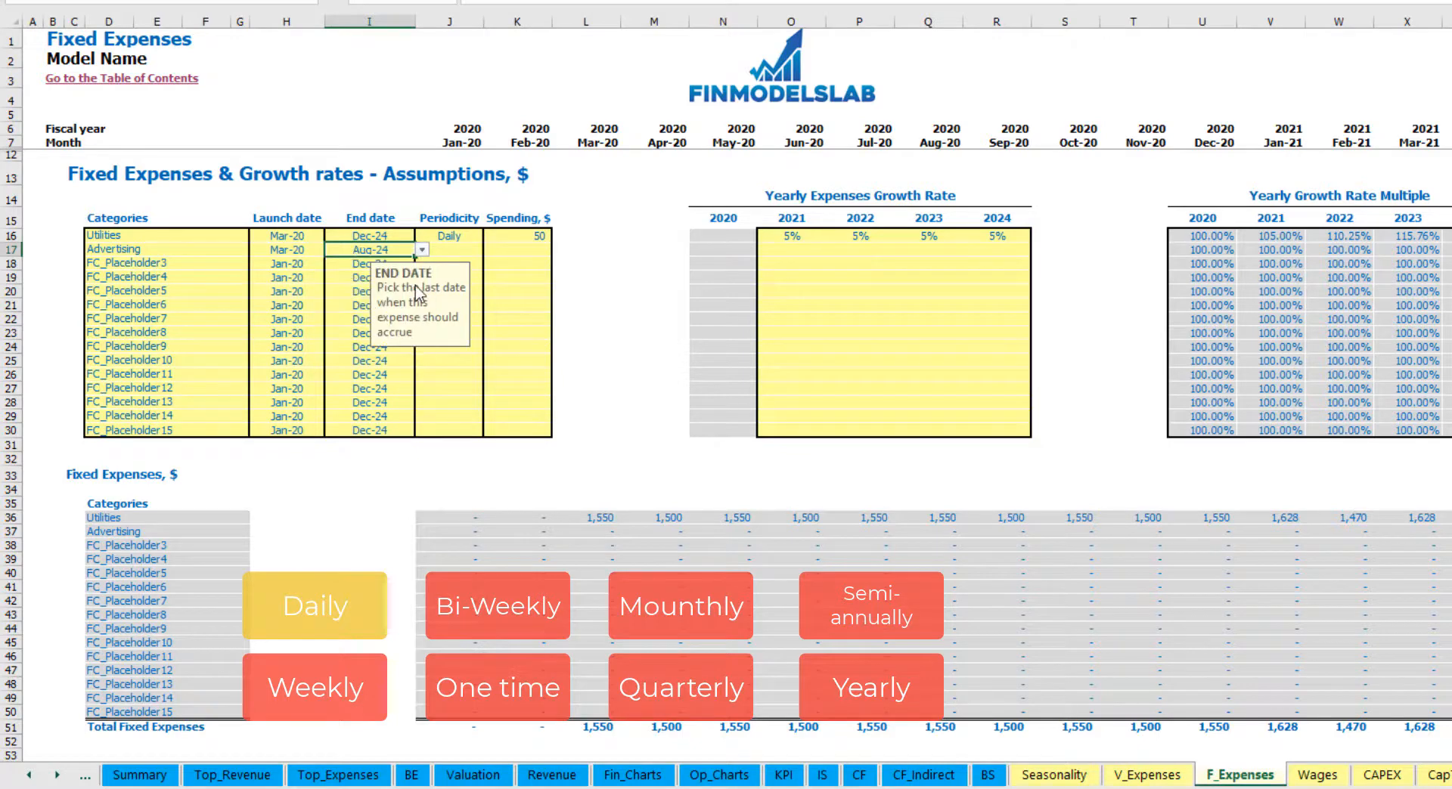
{"action": "left_click", "coordinate": [449, 249]}
{"action": "left_click", "coordinate": [490, 249]}
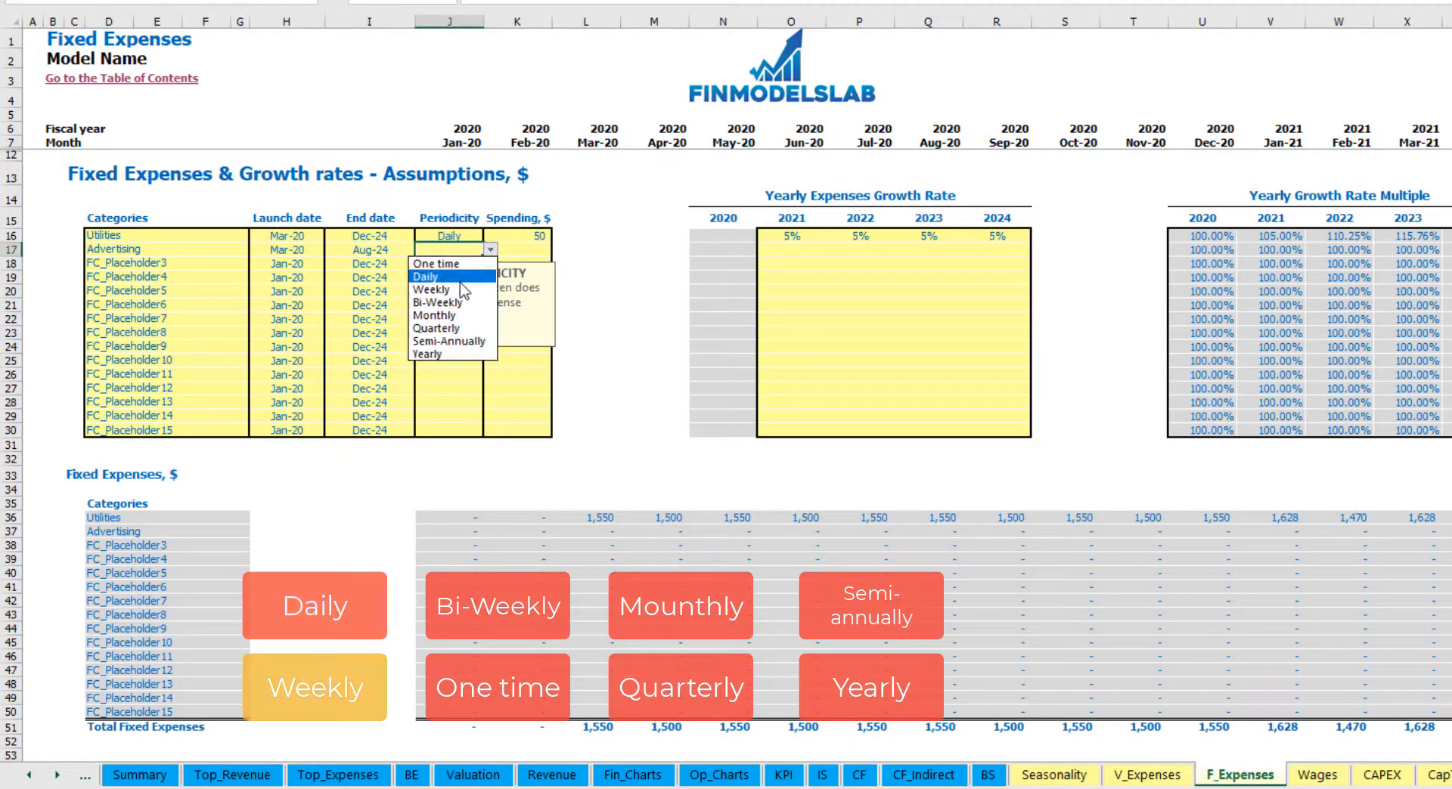
{"action": "left_click", "coordinate": [453, 289]}
{"action": "left_click", "coordinate": [513, 254]}
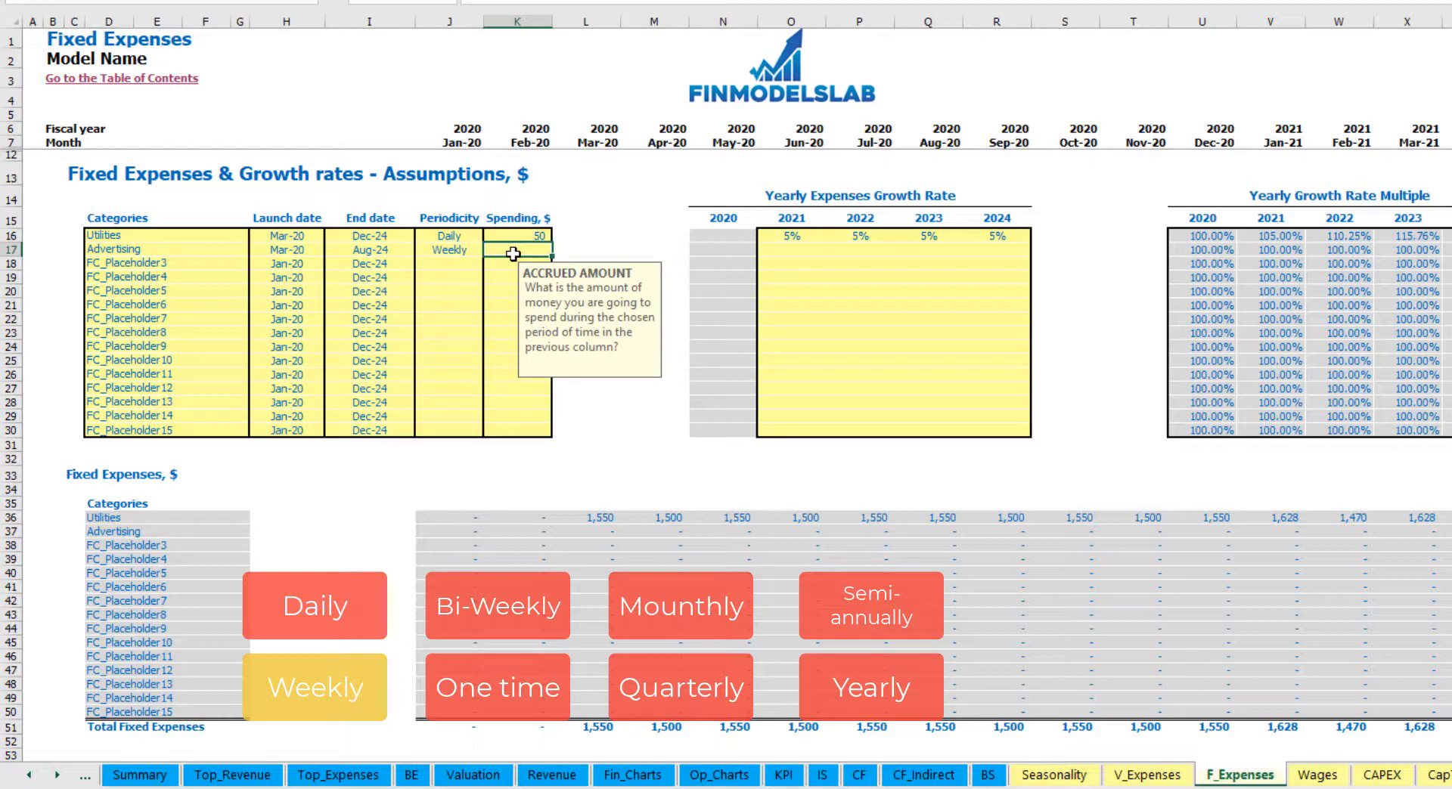
{"action": "key", "text": "Return"}
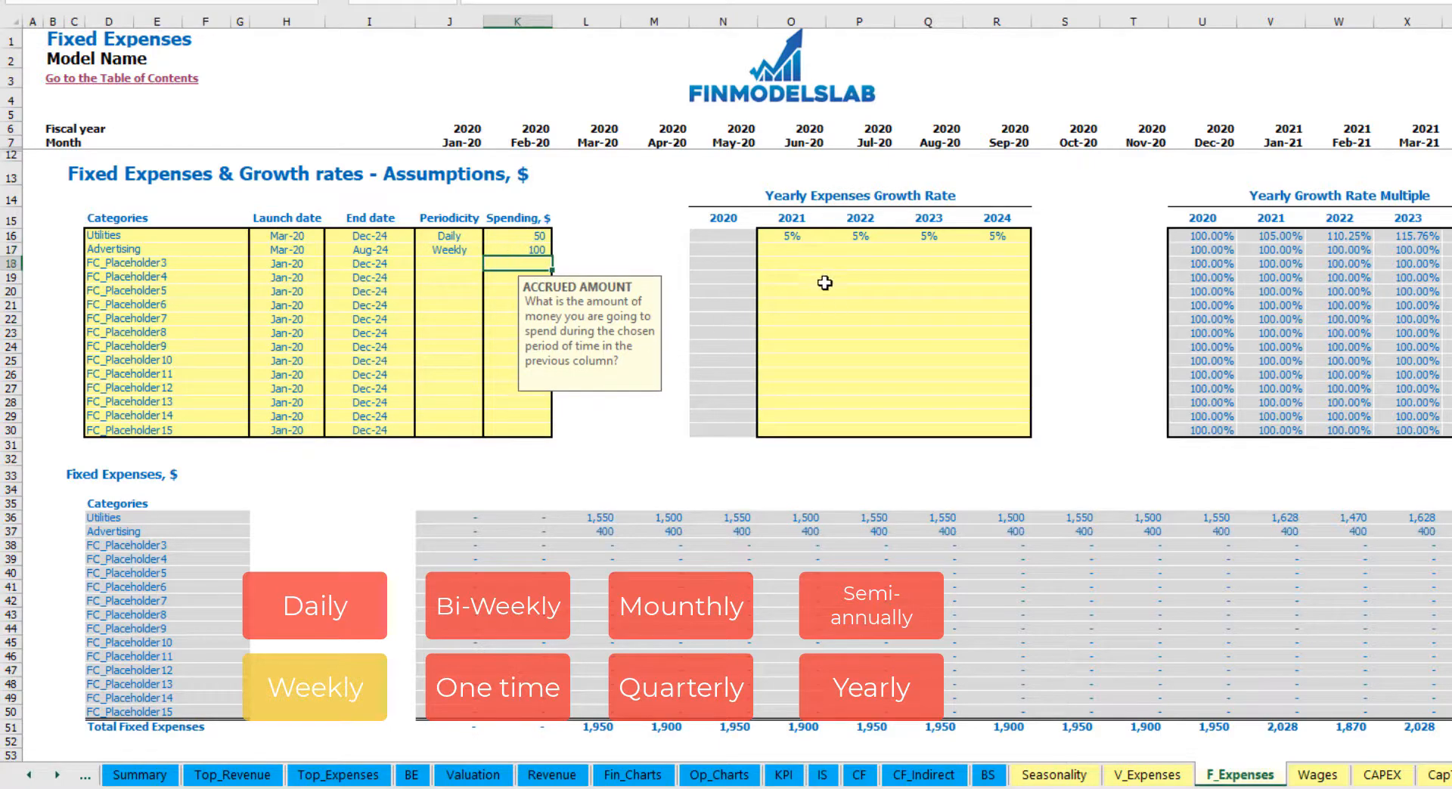
Review the monthly Advertising amounts along the Fixed Expenses timeline from Mar-20 into 2024.
{"action": "left_click", "coordinate": [614, 535]}
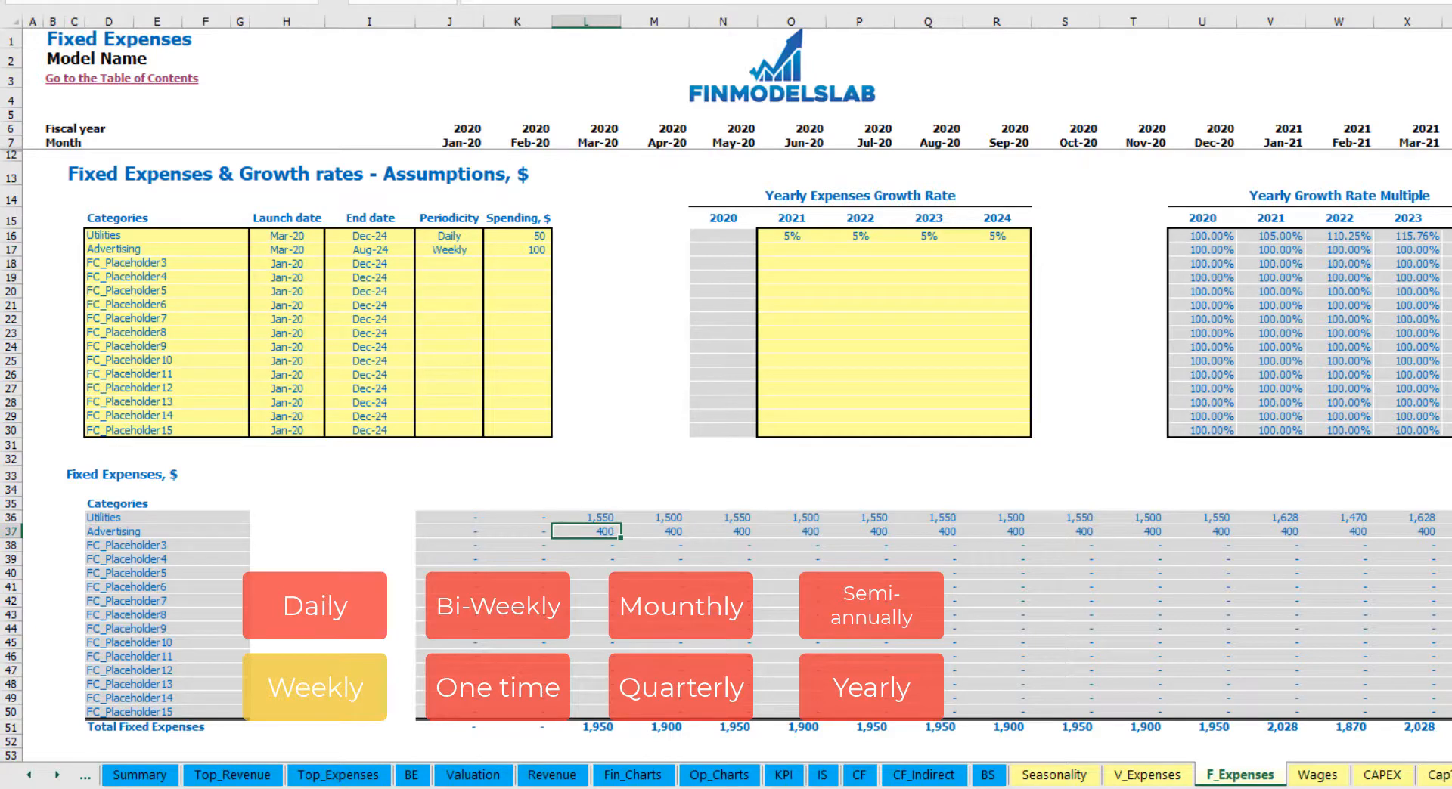
{"action": "scroll", "coordinate": [726, 469], "scroll_direction": "right", "scroll_amount": 14}
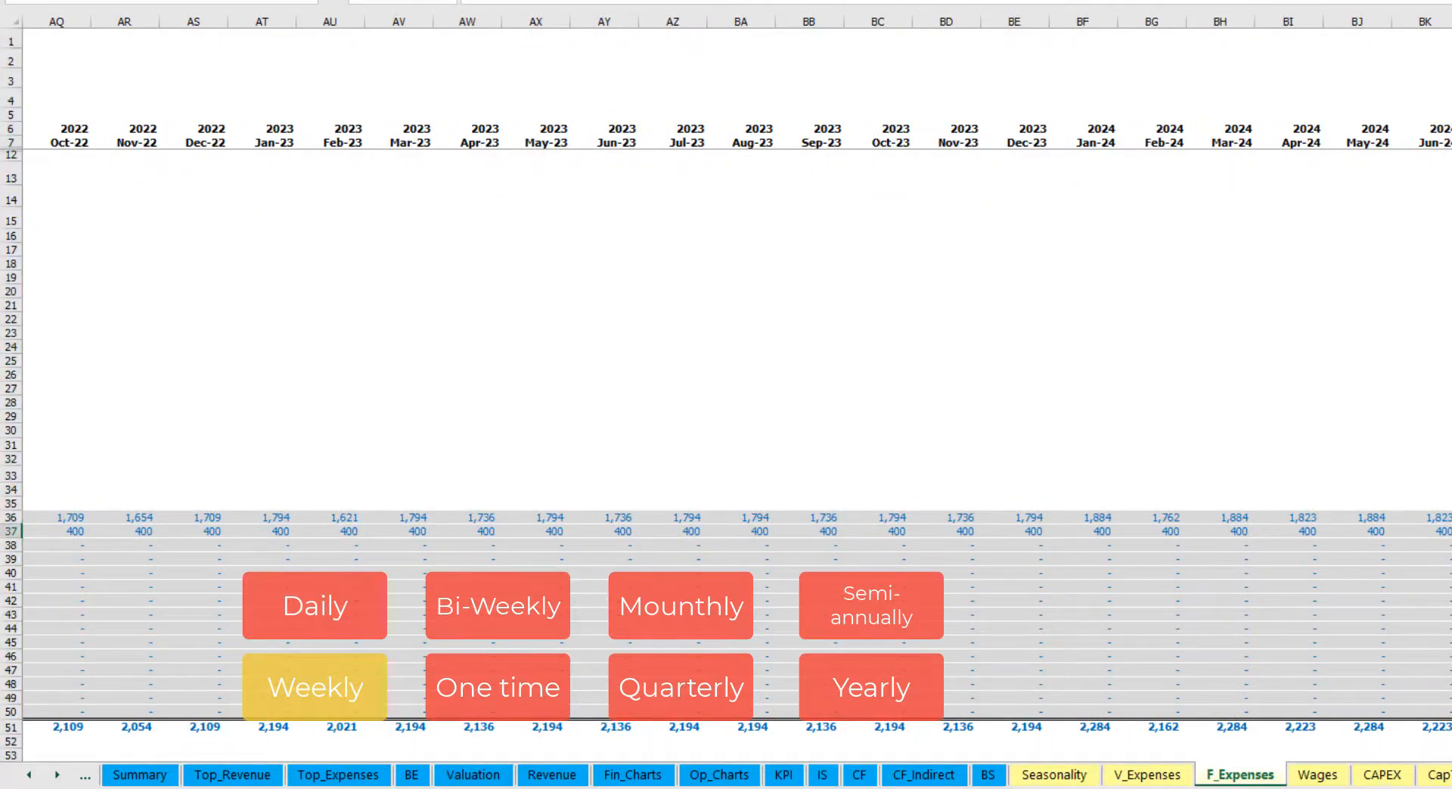
{"action": "scroll", "coordinate": [726, 469], "scroll_direction": "left", "scroll_amount": 14}
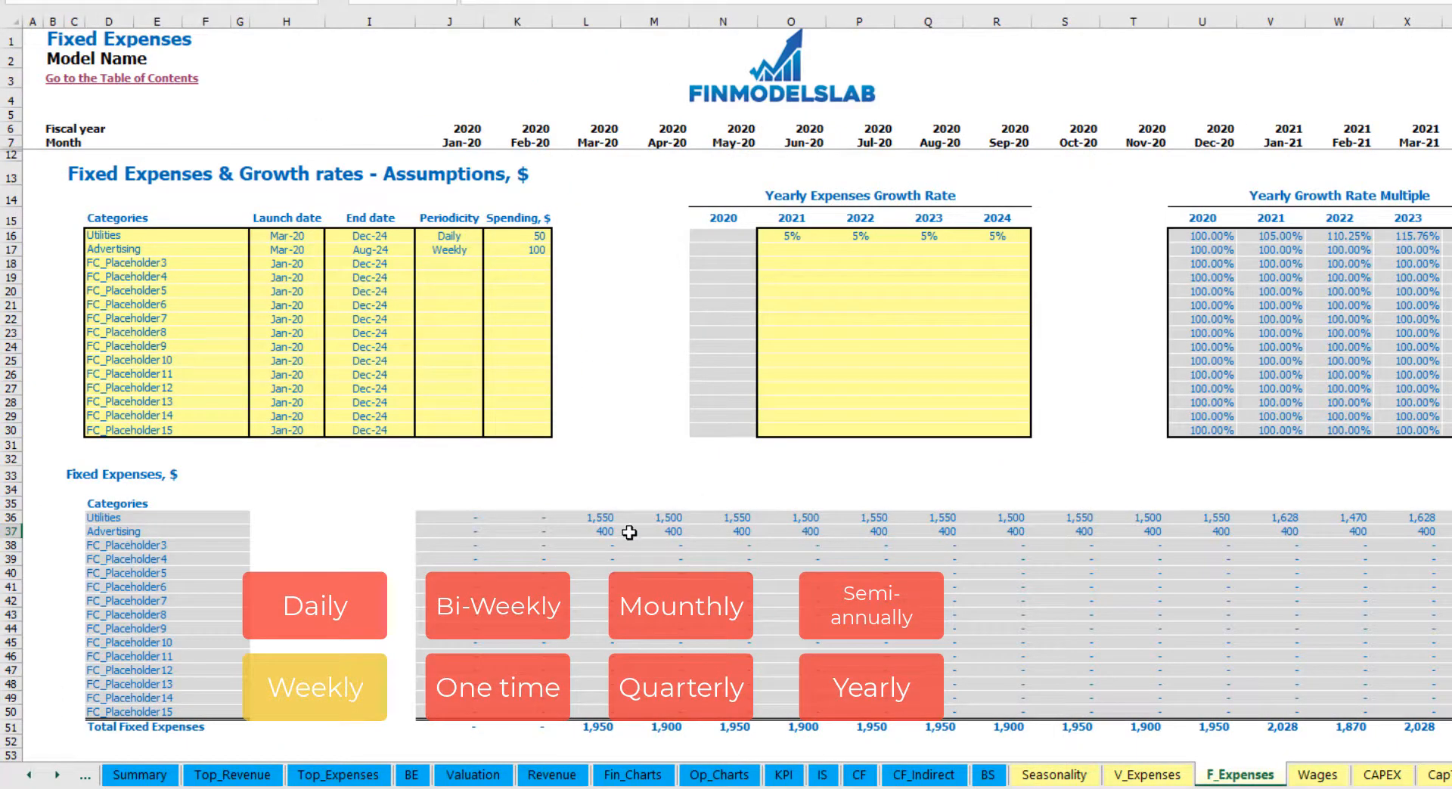
Change the Advertising expense's periodicity to Bi-Weekly and its spending to 500.
{"action": "left_click", "coordinate": [454, 250]}
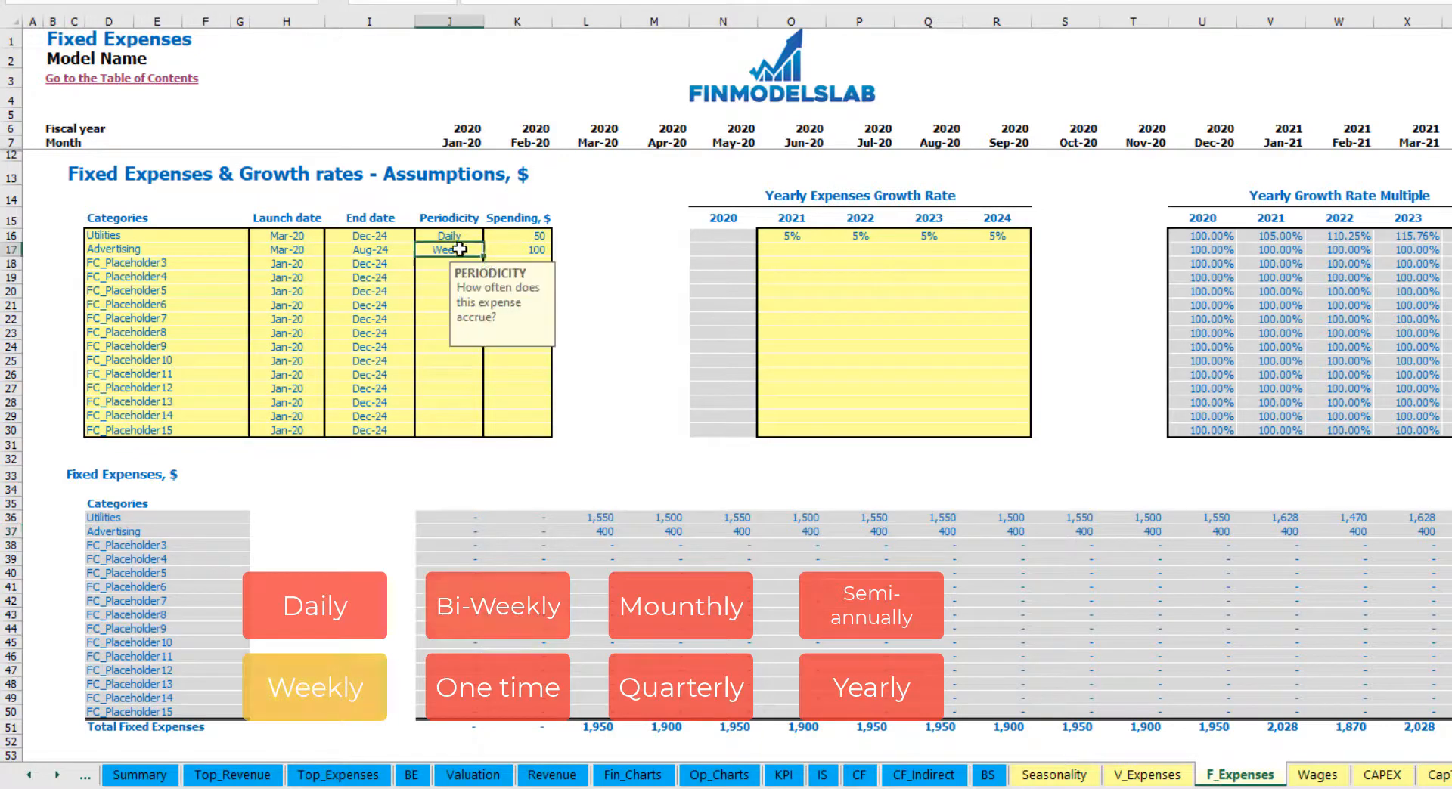
{"action": "left_click", "coordinate": [490, 249]}
{"action": "left_click", "coordinate": [469, 303]}
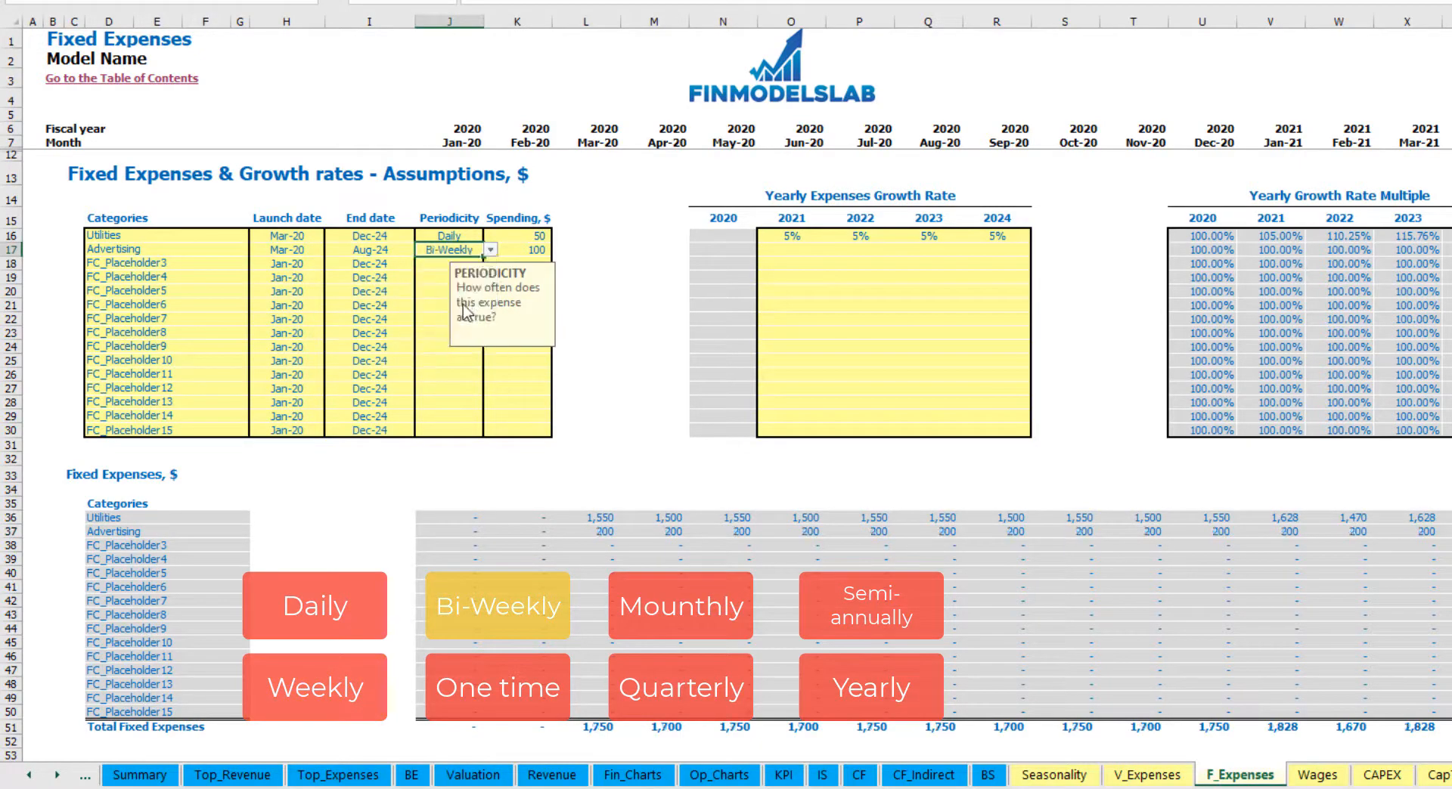
{"action": "left_click", "coordinate": [515, 251]}
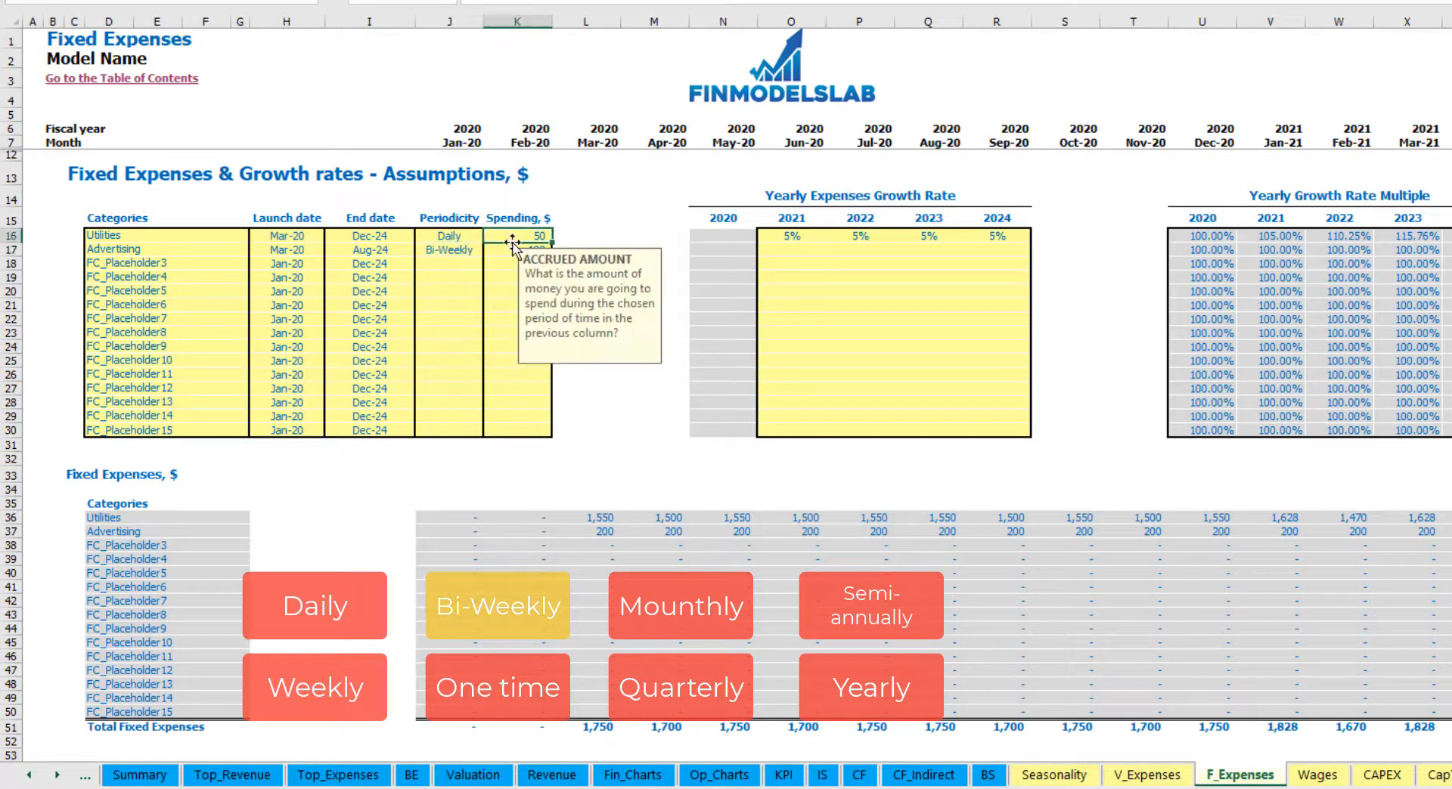
{"action": "key", "text": "Return"}
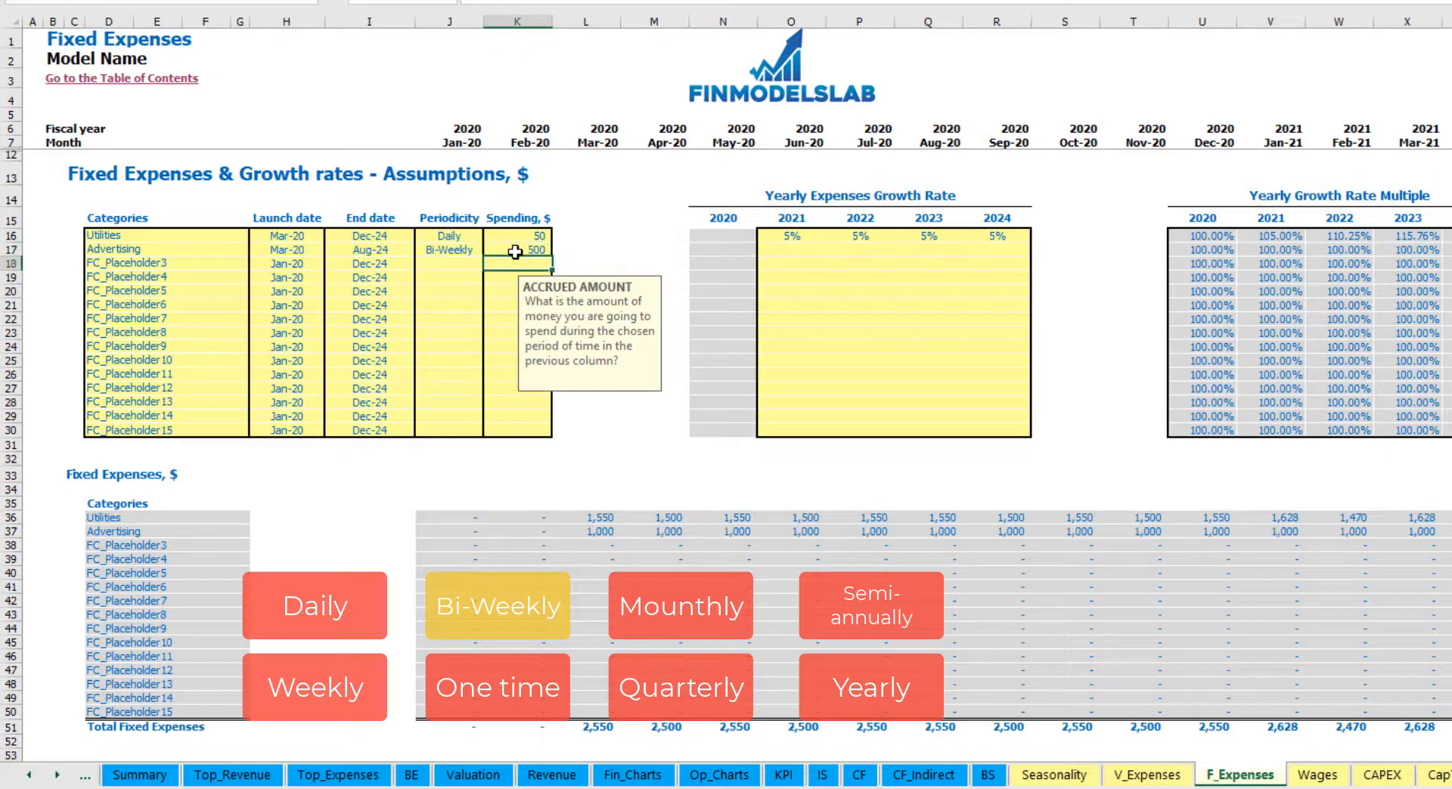
Set the launch date of the Advertising expense to Jul-20.
{"action": "left_click", "coordinate": [298, 240]}
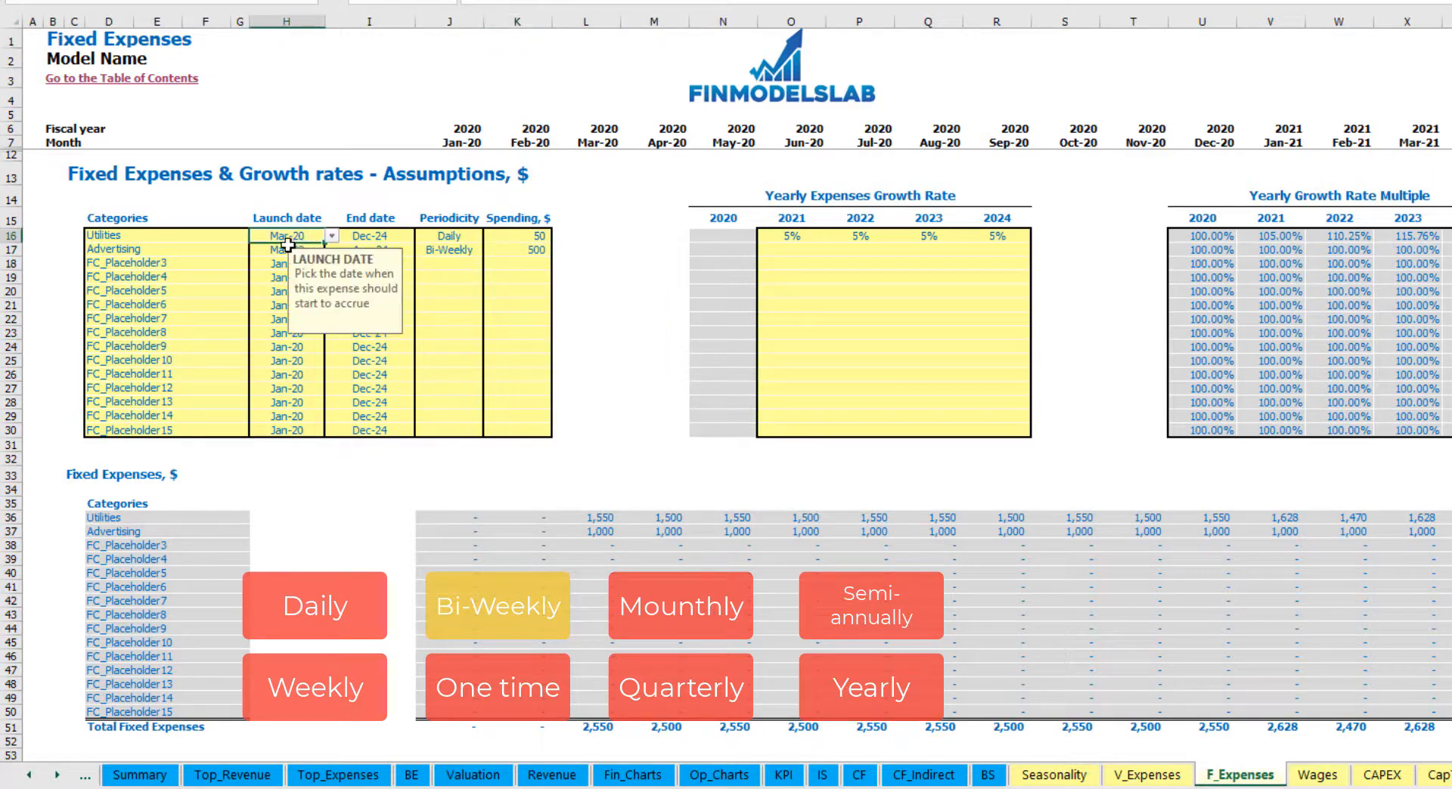
{"action": "left_click", "coordinate": [306, 250]}
{"action": "left_click", "coordinate": [340, 252]}
{"action": "left_click", "coordinate": [315, 251]}
{"action": "left_click", "coordinate": [332, 250]}
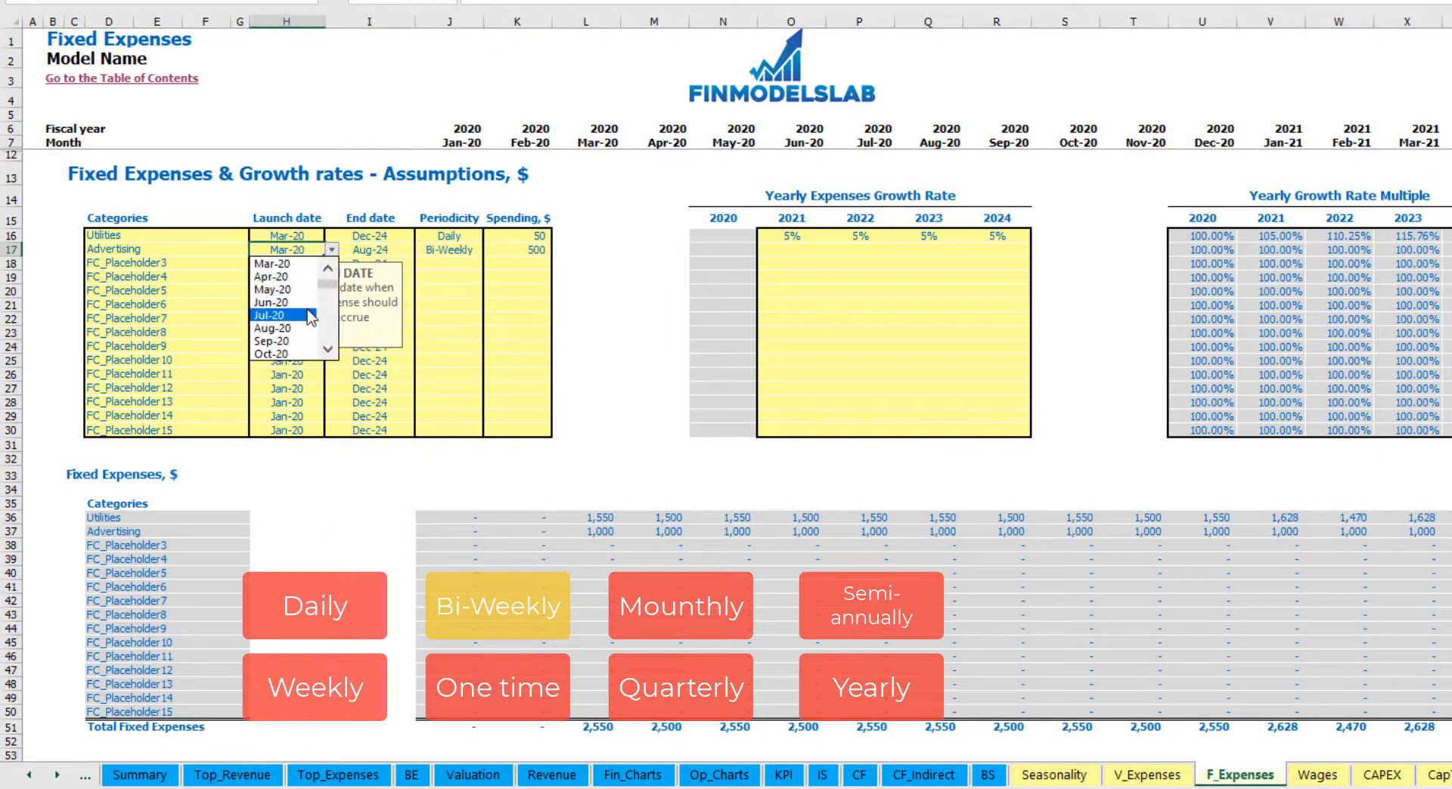
{"action": "left_click", "coordinate": [310, 318]}
Examine the monthly Advertising amounts in the Fixed Expenses table from Jul-20 onward.
{"action": "left_click", "coordinate": [879, 535]}
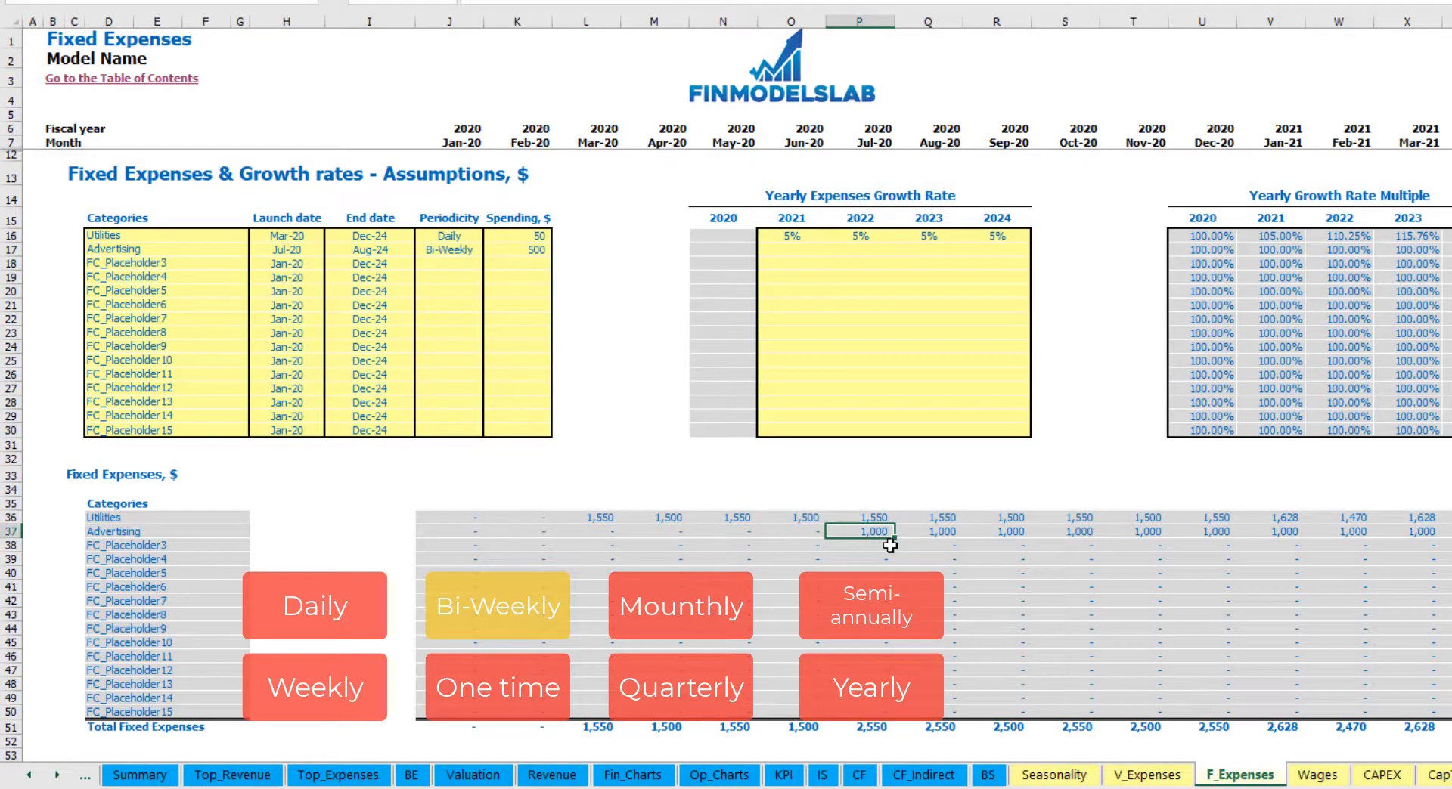
{"action": "key", "text": "Right"}
{"action": "key", "text": "Right"}
{"action": "key", "text": "Right"}
{"action": "key", "text": "Right"}
{"action": "key", "text": "Right"}
{"action": "key", "text": "Right"}
{"action": "key", "text": "Right"}
{"action": "key", "text": "Right"}
{"action": "key", "text": "Right"}
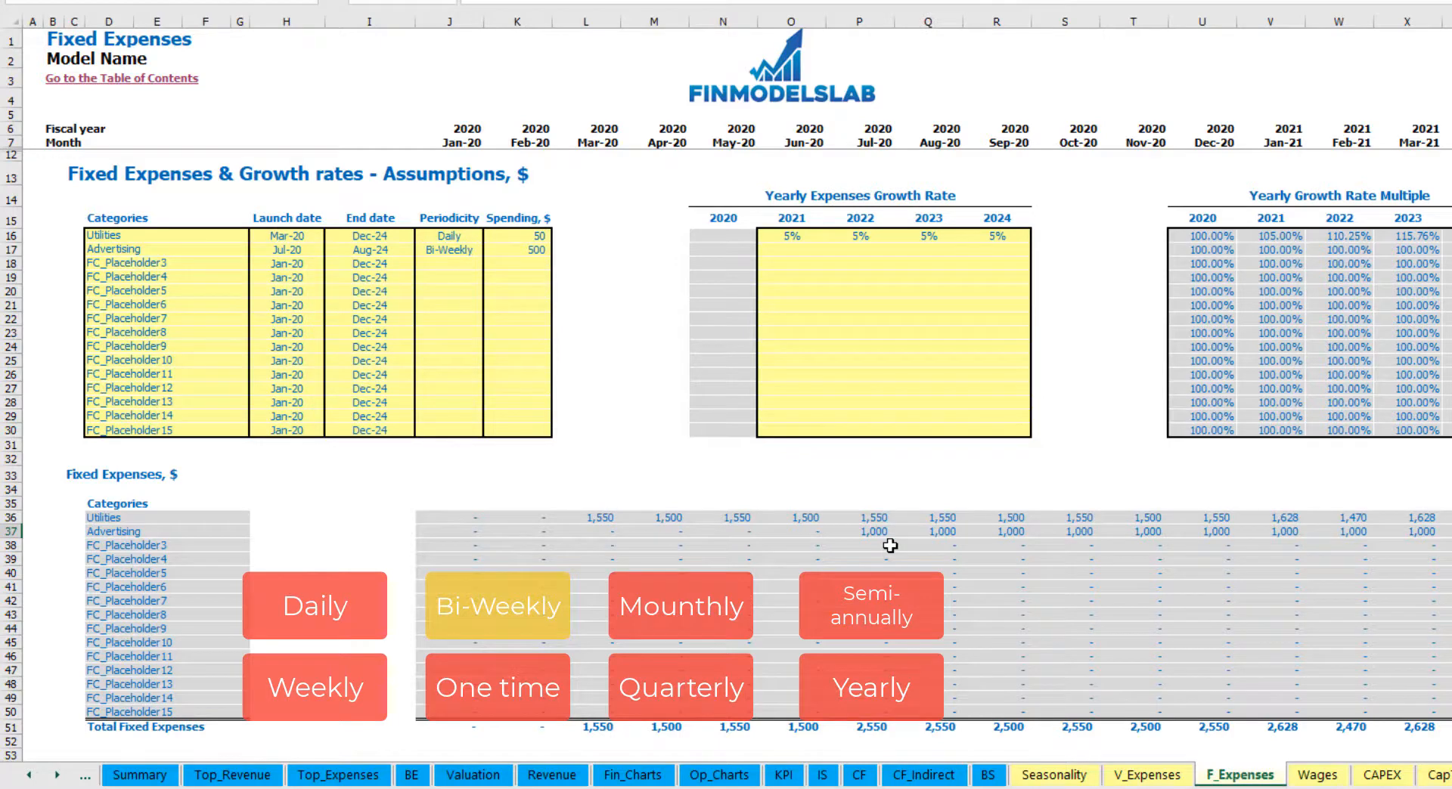
{"action": "key", "text": "Right"}
{"action": "key", "text": "Right"}
{"action": "key", "text": "Right"}
{"action": "key", "text": "Right"}
{"action": "key", "text": "Right"}
{"action": "key", "text": "Right"}
{"action": "key", "text": "Right"}
{"action": "key", "text": "ctrl+Left"}
{"action": "key", "text": "ctrl+Left"}
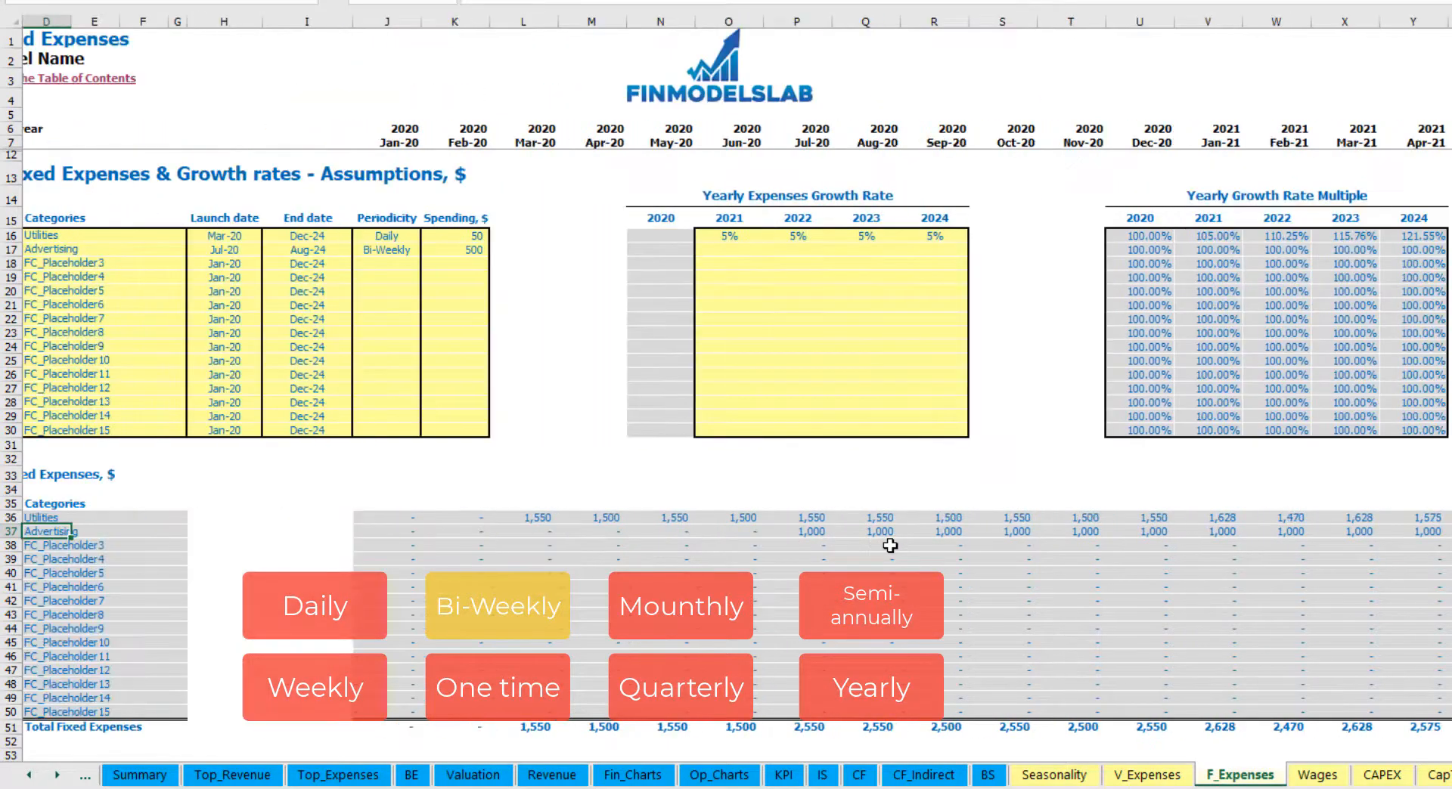
{"action": "key", "text": "ctrl+Left"}
{"action": "left_click", "coordinate": [840, 533]}
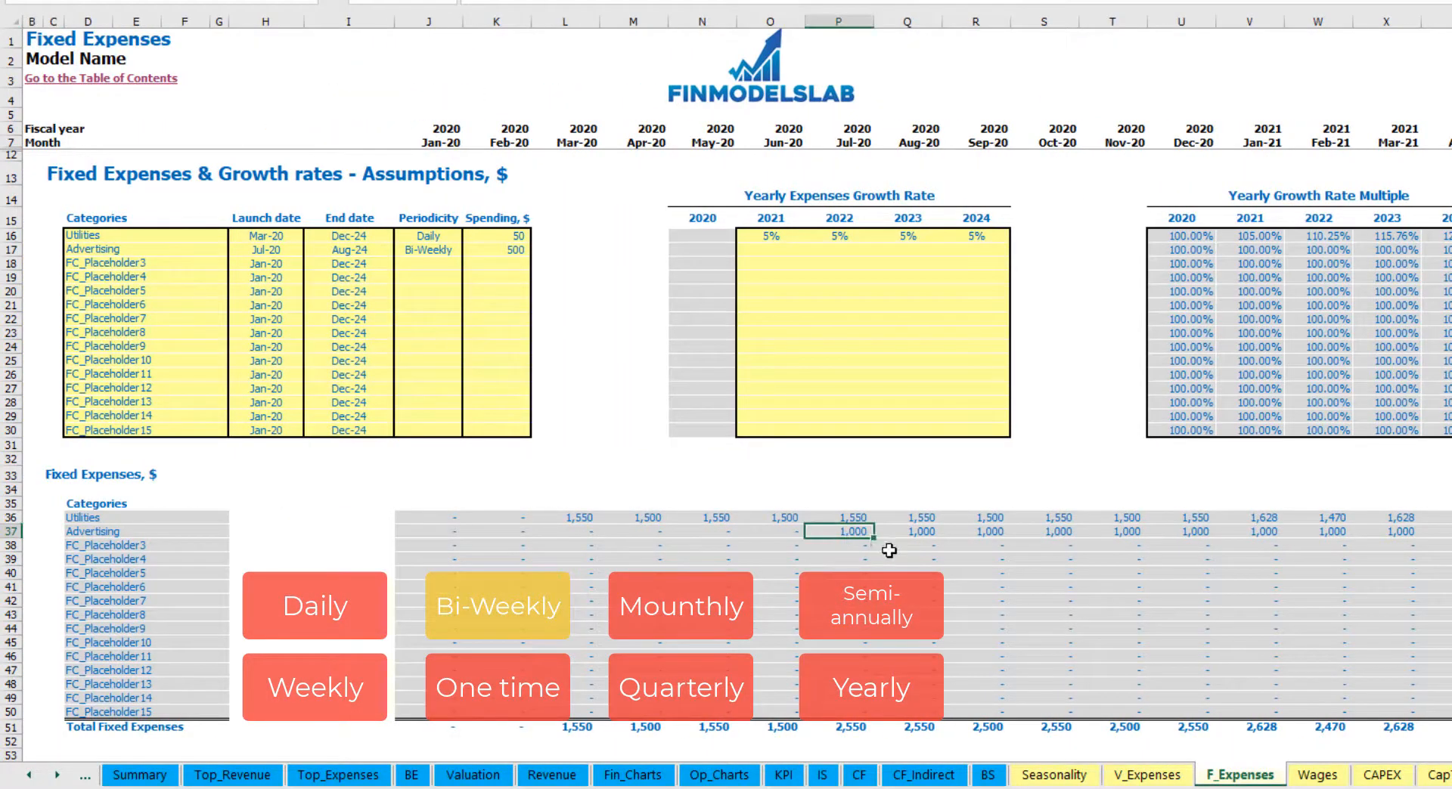
Enter a 3% yearly growth rate for Advertising in 2021 and copy it to 2022 through 2024.
{"action": "left_click", "coordinate": [769, 255]}
{"action": "type", "text": "3"}
{"action": "key", "text": "Return"}
{"action": "key", "text": "Up"}
{"action": "key", "text": "ctrl+c"}
{"action": "key", "text": "Right"}
{"action": "key", "text": "shift+Right"}
{"action": "key", "text": "shift+Right"}
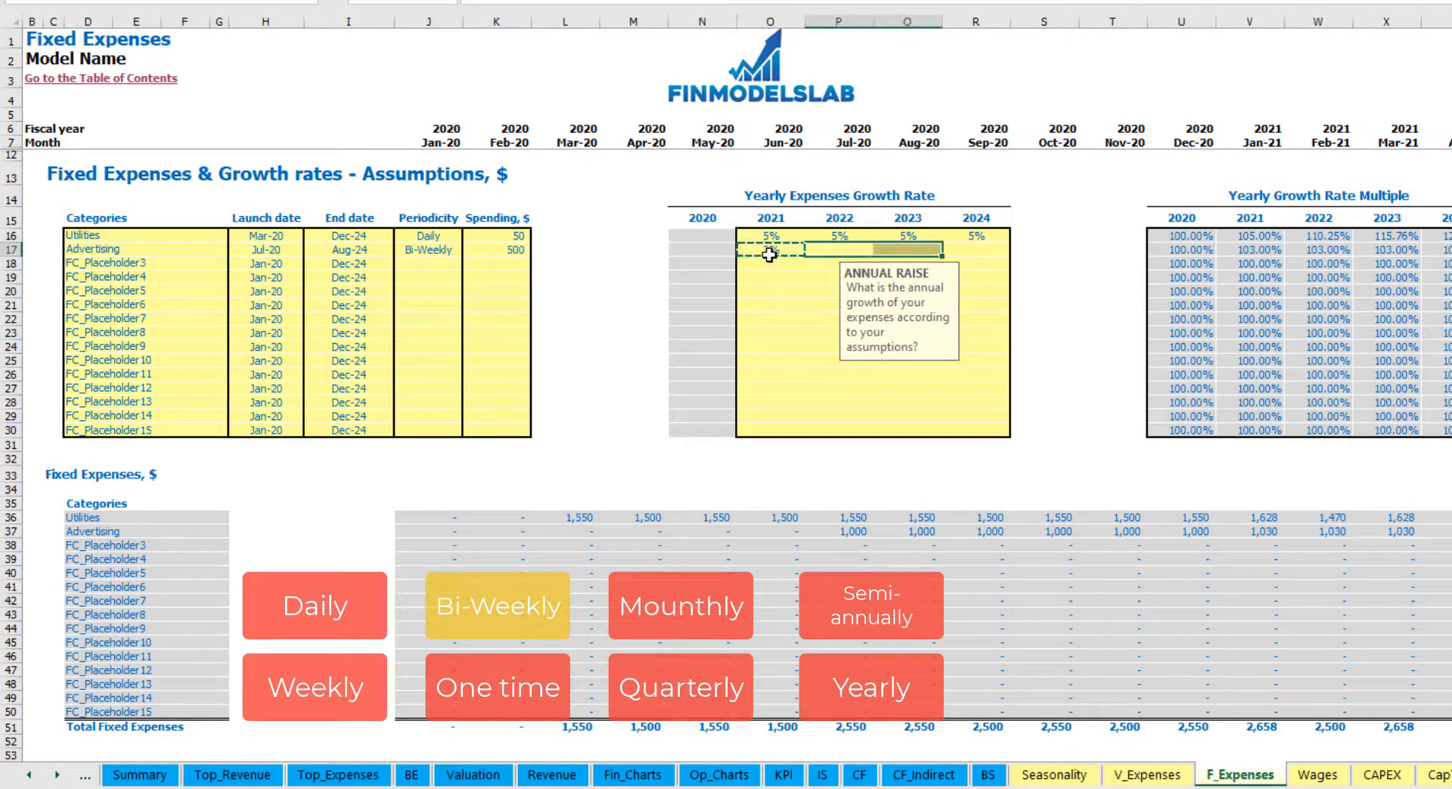
{"action": "key", "text": "ctrl+v"}
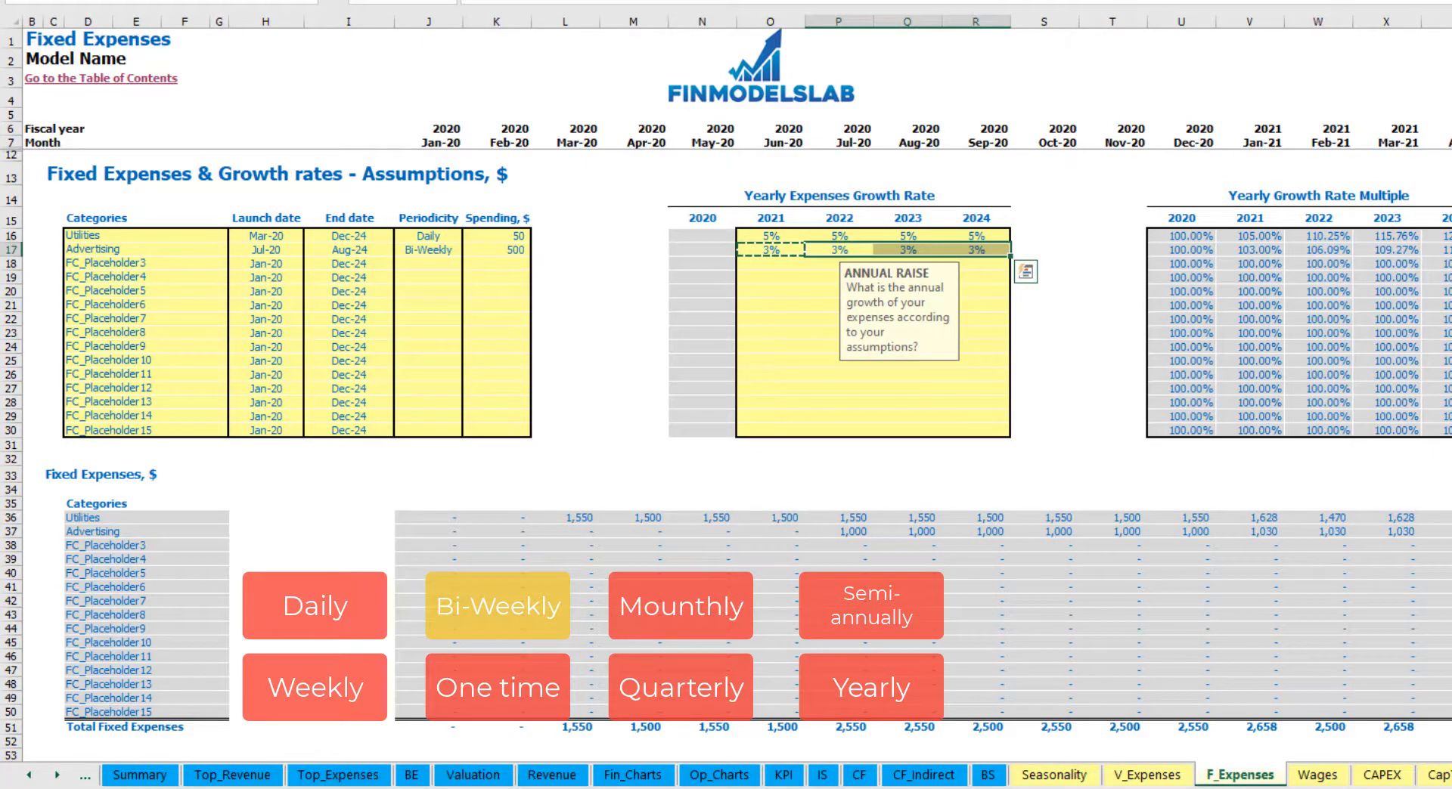
Check how the yearly growth rate affects the monthly Advertising amounts from Jan-21 through 2024, and check the expense's end date.
{"action": "left_click", "coordinate": [1450, 546]}
{"action": "left_click", "coordinate": [1443, 533]}
{"action": "left_click", "coordinate": [1289, 533]}
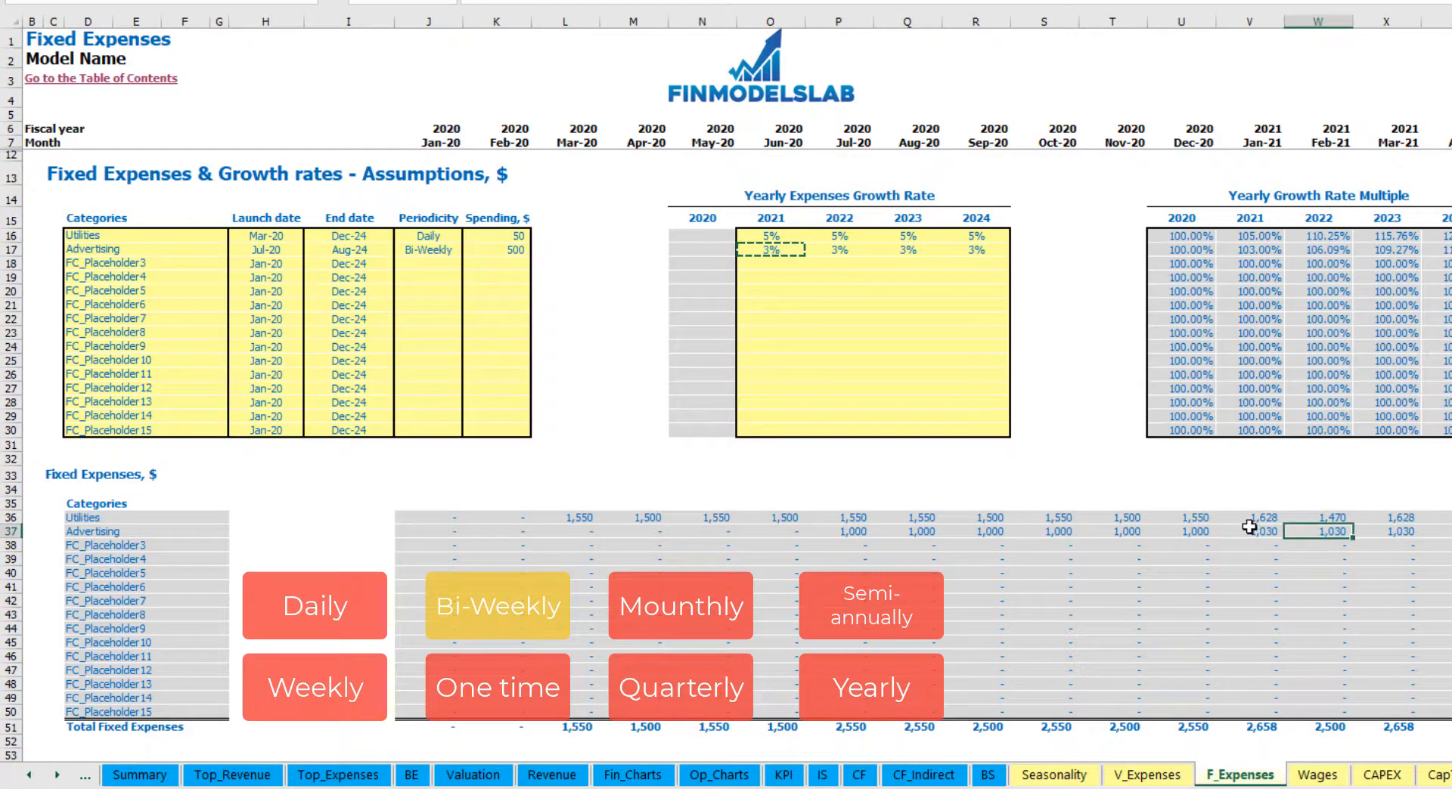
{"action": "left_click", "coordinate": [1251, 527]}
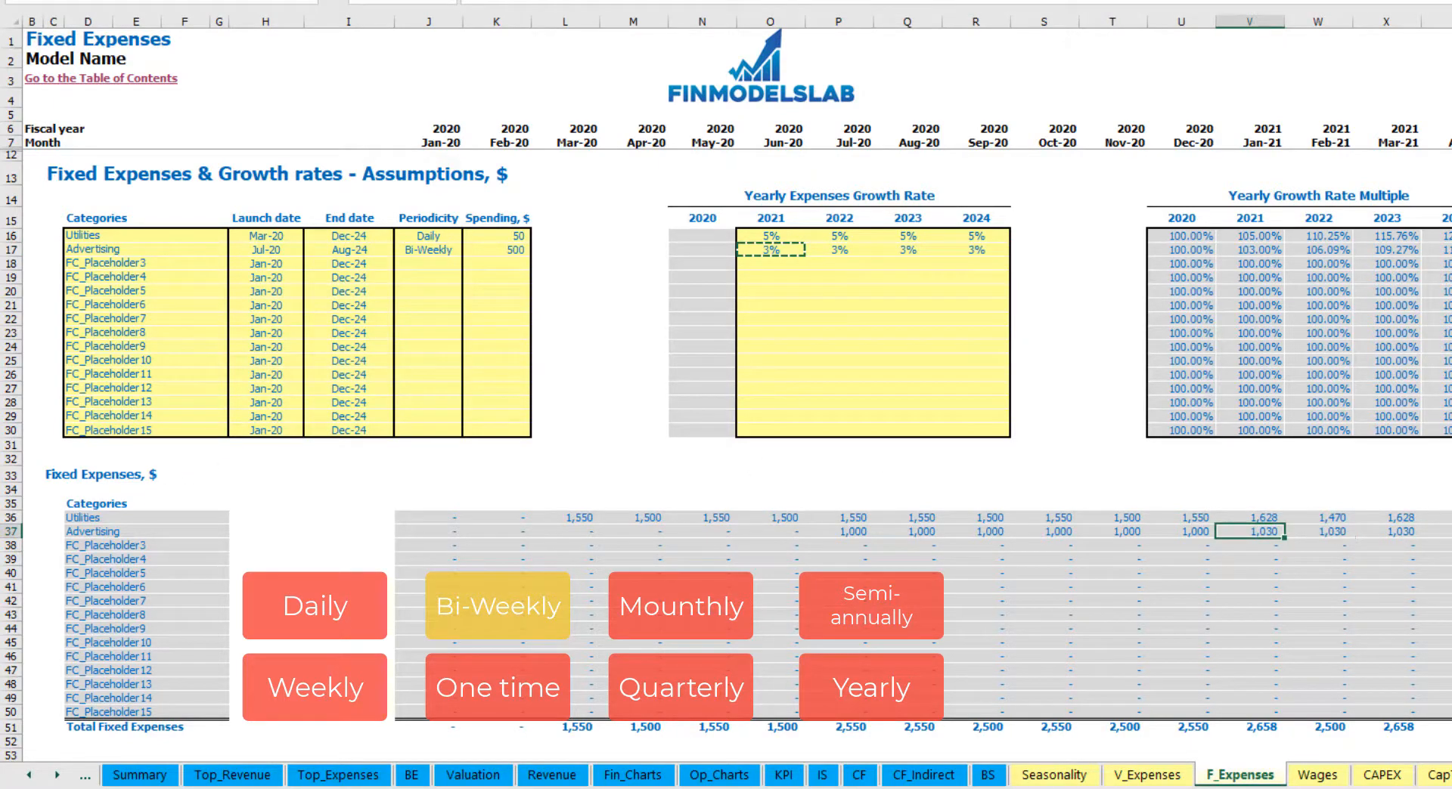
{"action": "scroll", "coordinate": [726, 379], "scroll_direction": "right", "scroll_amount": 10}
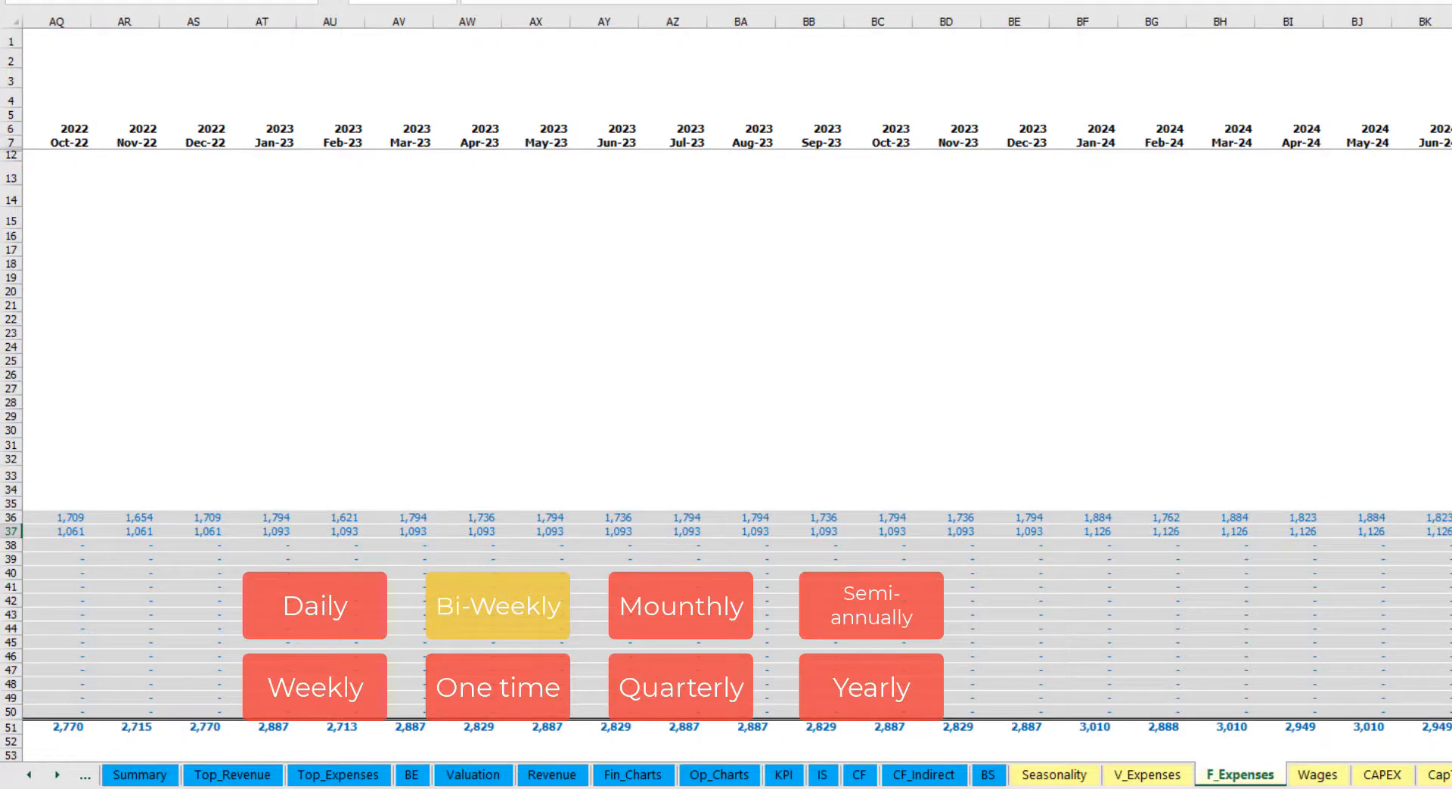
{"action": "key", "text": "ctrl+space"}
{"action": "scroll", "coordinate": [326, 341], "scroll_direction": "left", "scroll_amount": 10}
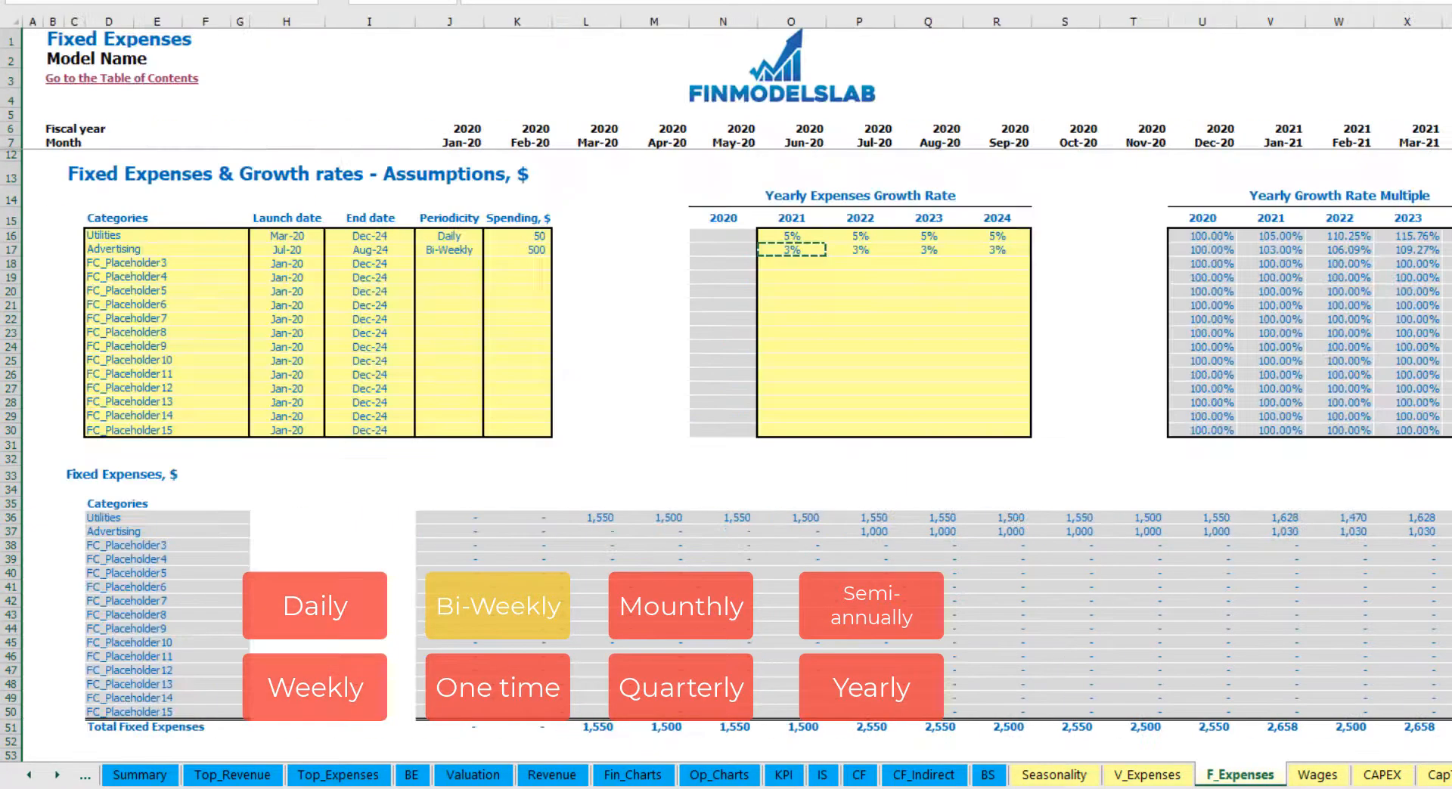
{"action": "left_click", "coordinate": [379, 252]}
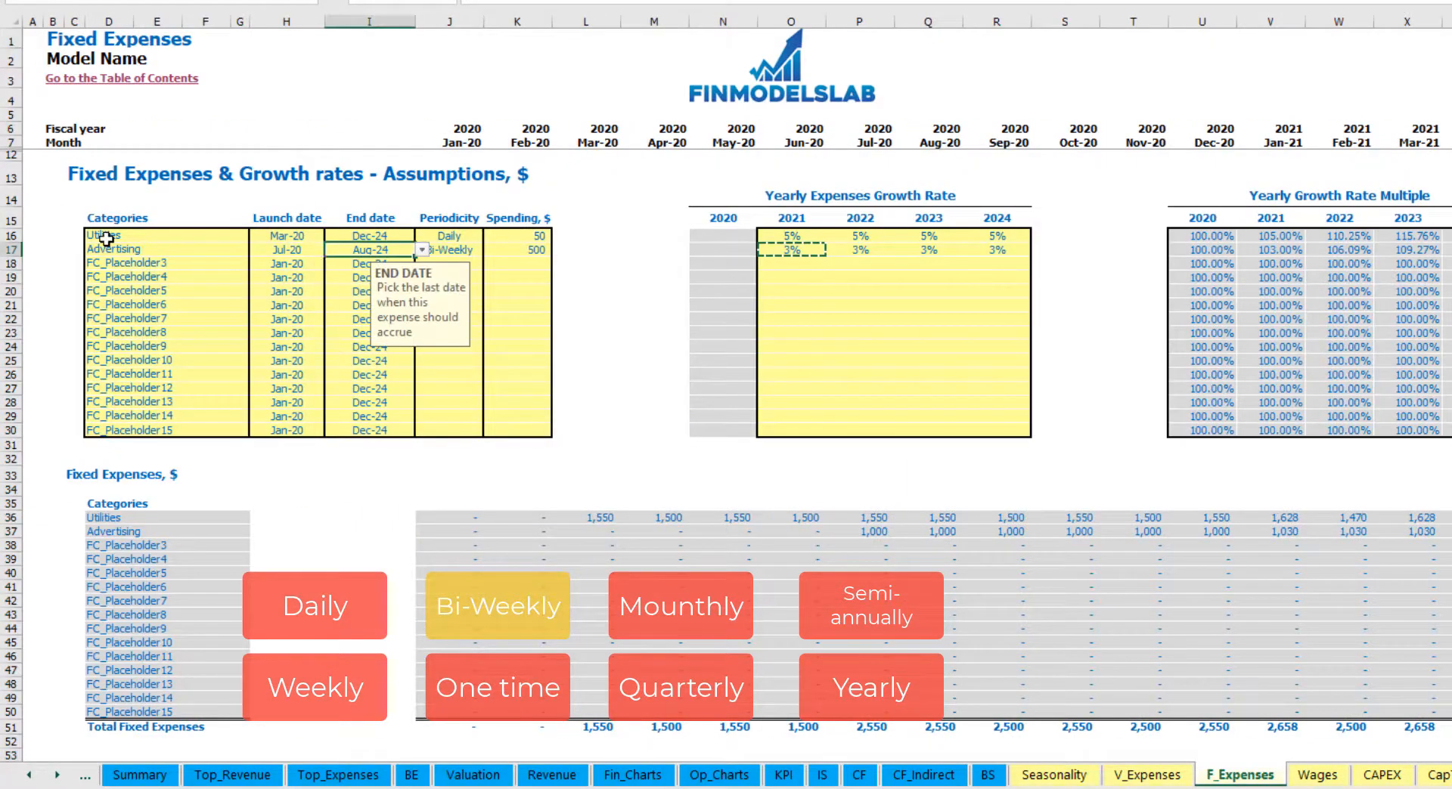
Rename the FC_Placeholder3 category as Office Setup and set its periodicity to One time.
{"action": "left_click", "coordinate": [135, 262]}
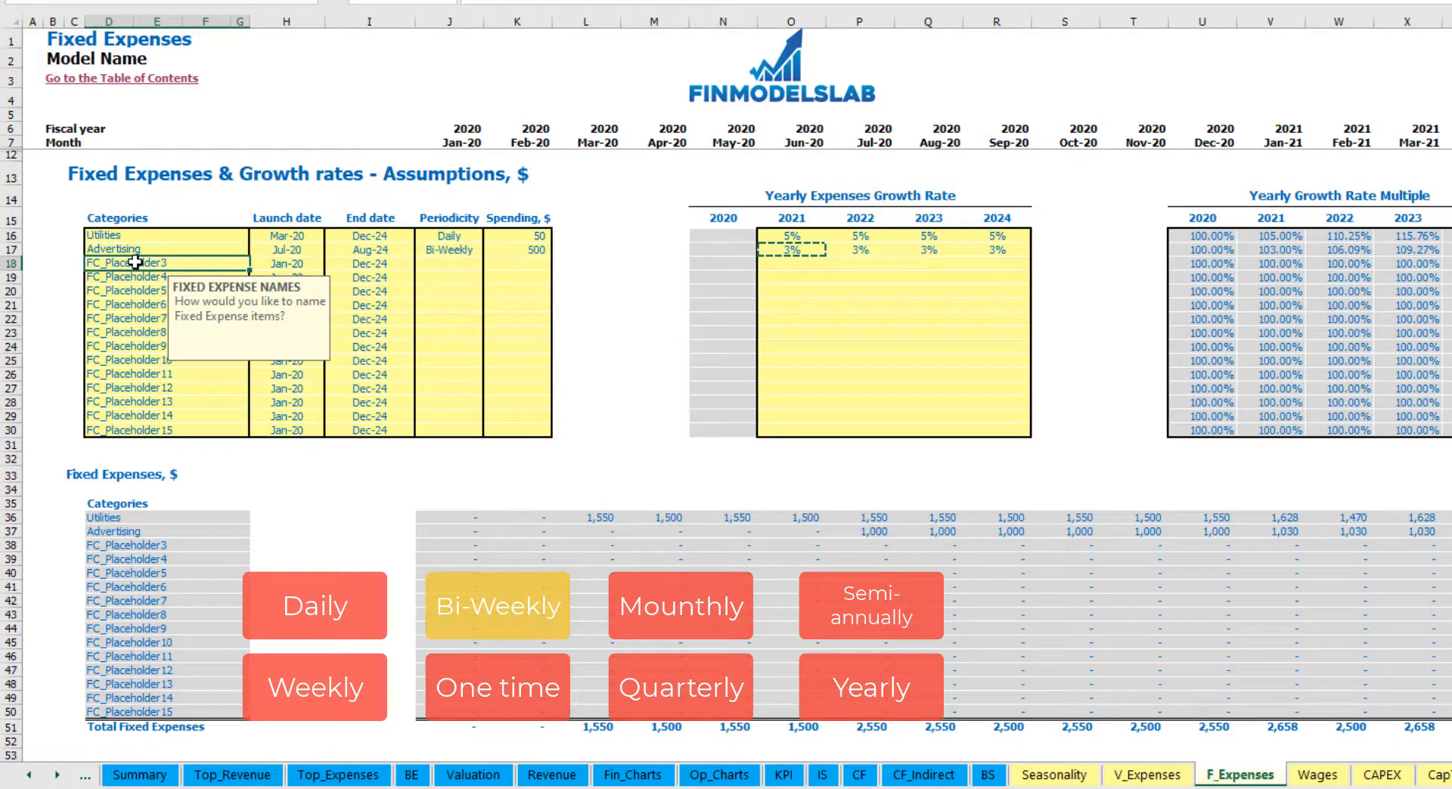
{"action": "type", "text": "S"}
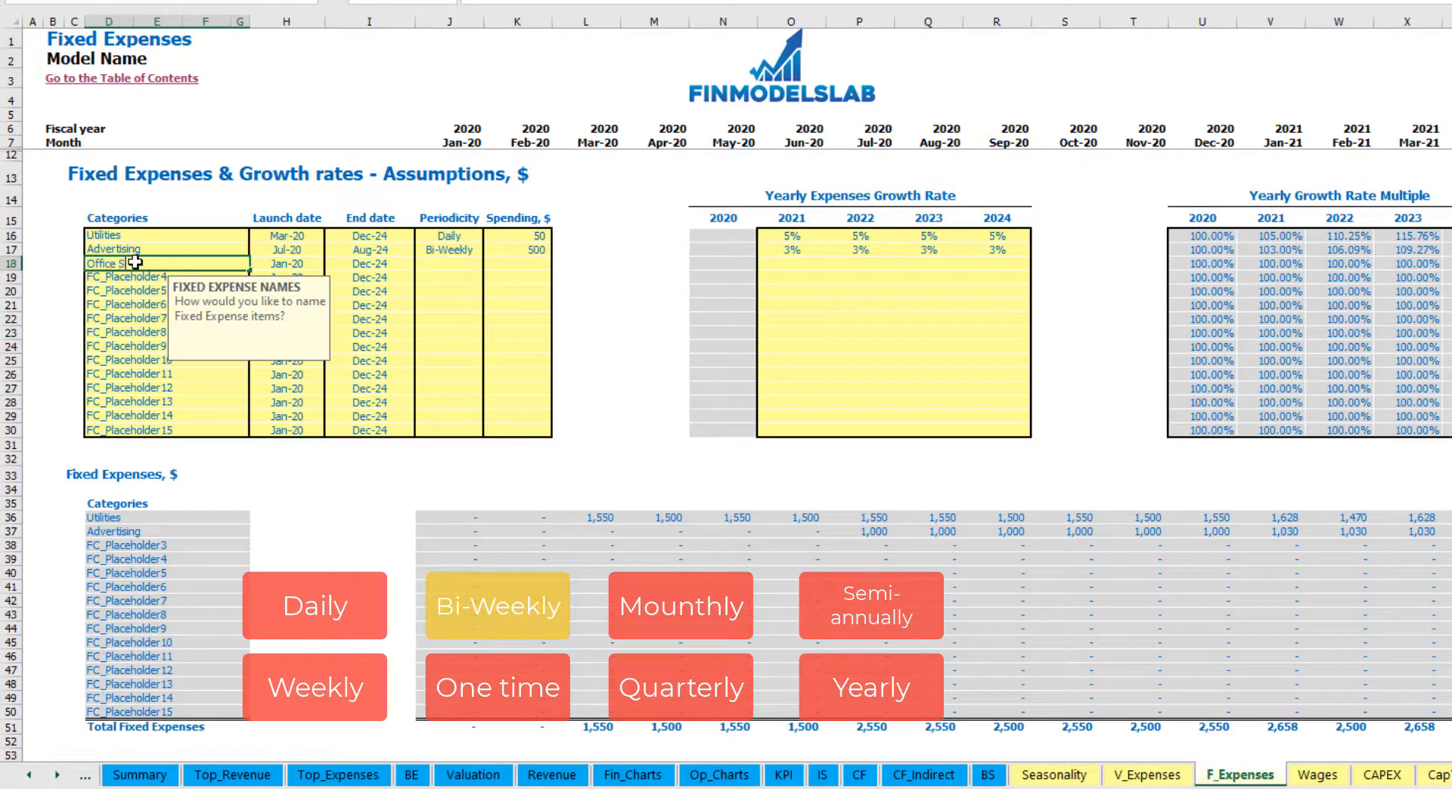
{"action": "type", "text": "etup"}
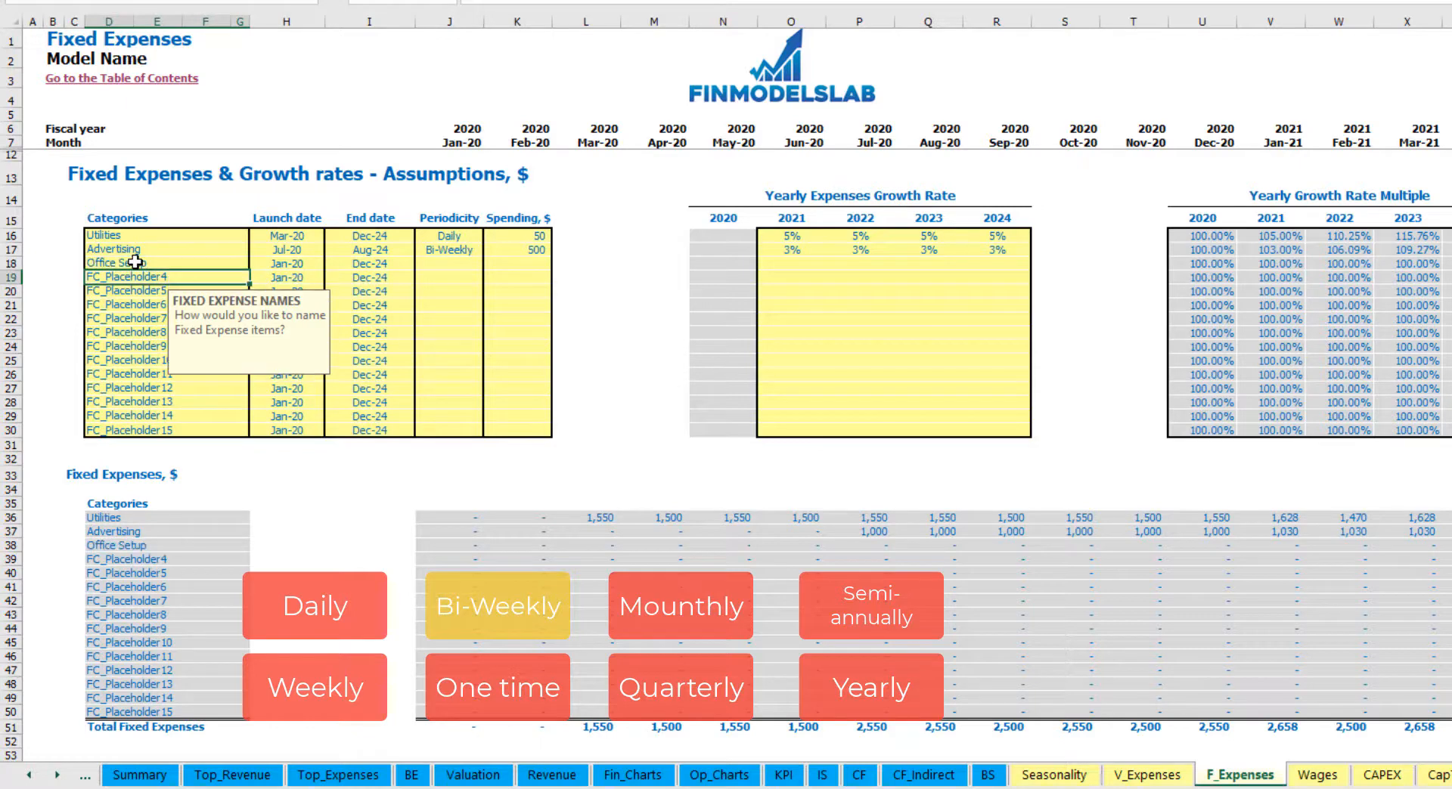
{"action": "left_click", "coordinate": [447, 266]}
{"action": "left_click", "coordinate": [490, 266]}
{"action": "left_click", "coordinate": [454, 367]}
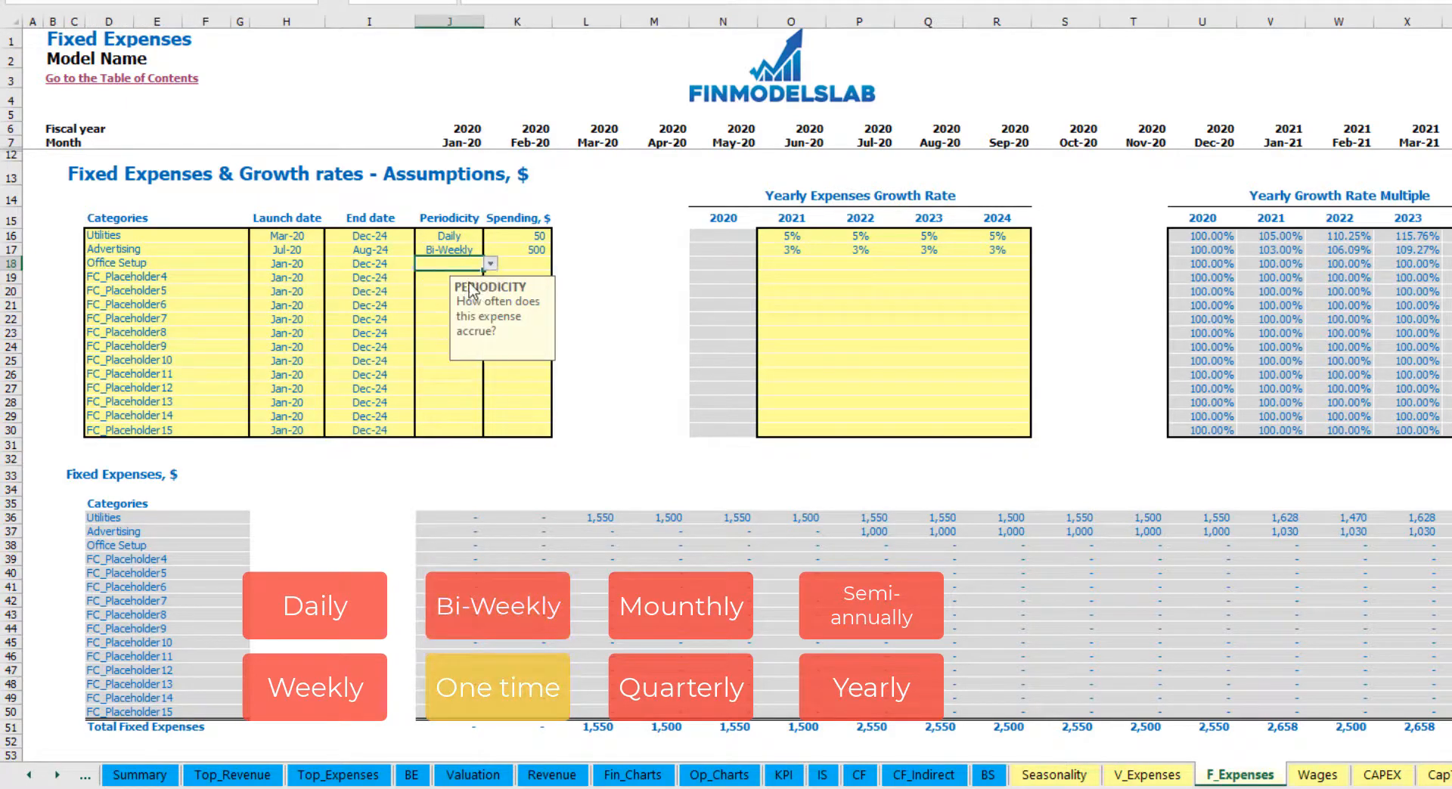
Set the Office Setup launch date to Feb-20 and its spending to 5000, and check its Feb-20 amount.
{"action": "left_click", "coordinate": [321, 265]}
{"action": "left_click", "coordinate": [332, 264]}
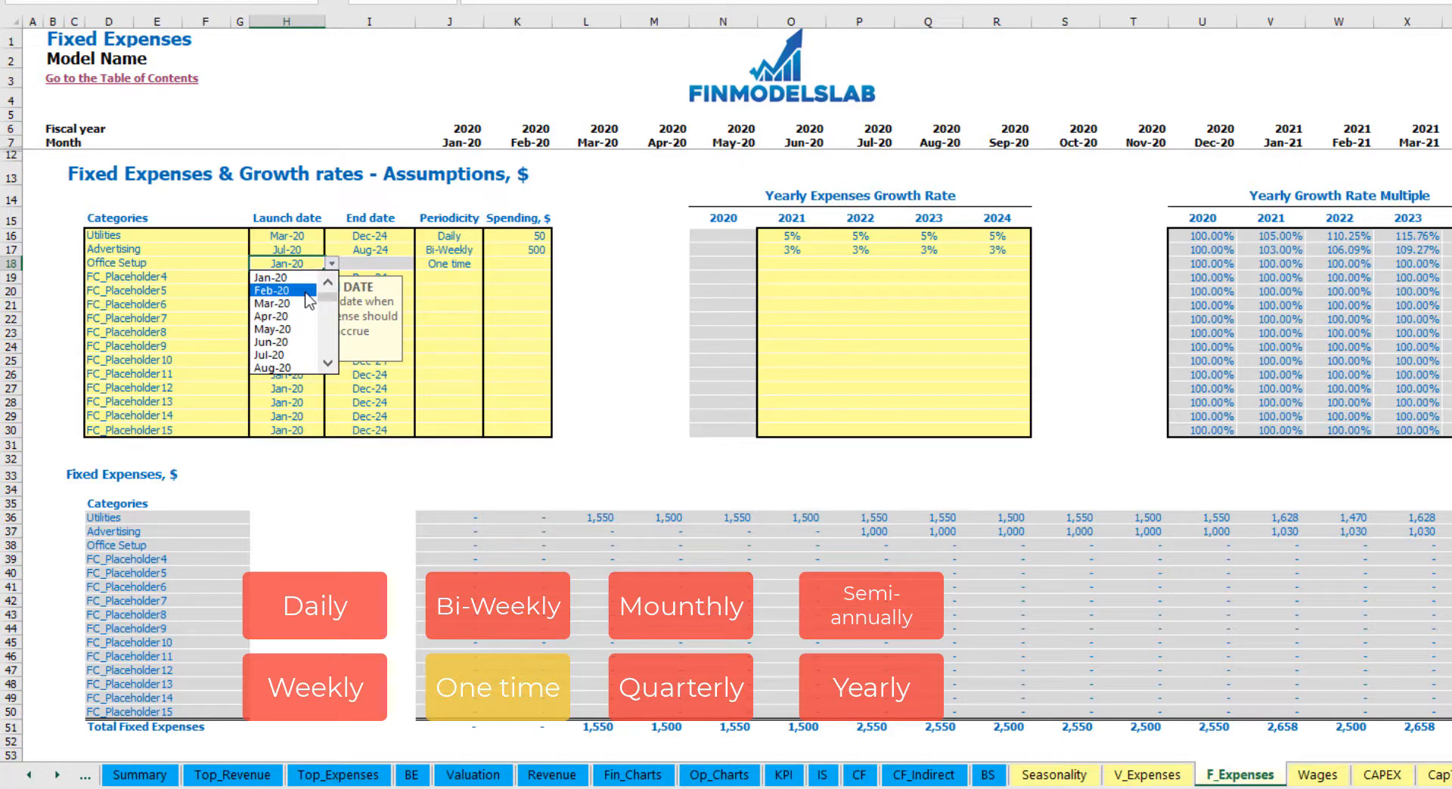
{"action": "left_click", "coordinate": [286, 289]}
{"action": "left_click", "coordinate": [505, 264]}
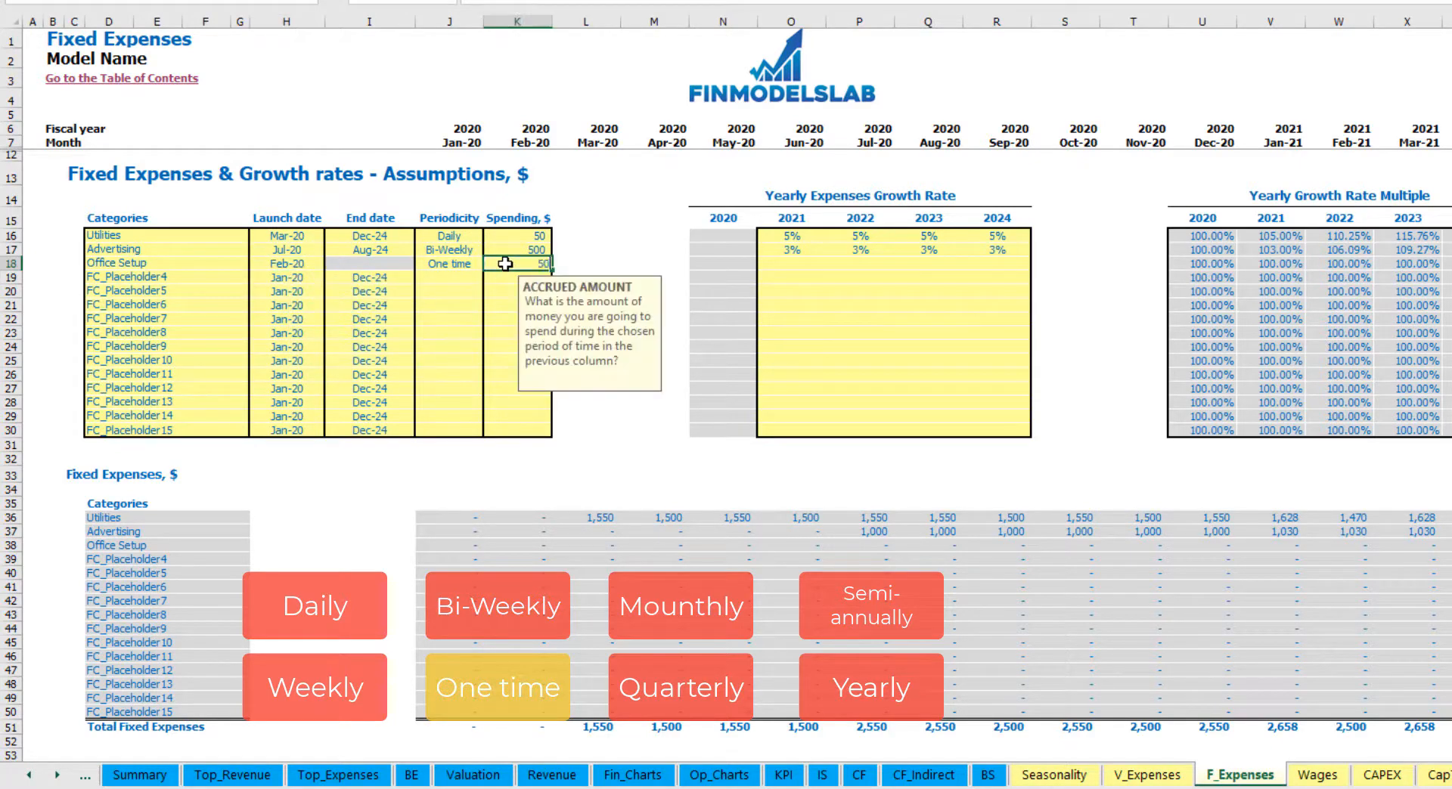
{"action": "type", "text": "5000"}
{"action": "key", "text": "Return"}
{"action": "left_click_drag", "start_coordinate": [790, 265], "coordinate": [955, 277]}
{"action": "left_click", "coordinate": [530, 545]}
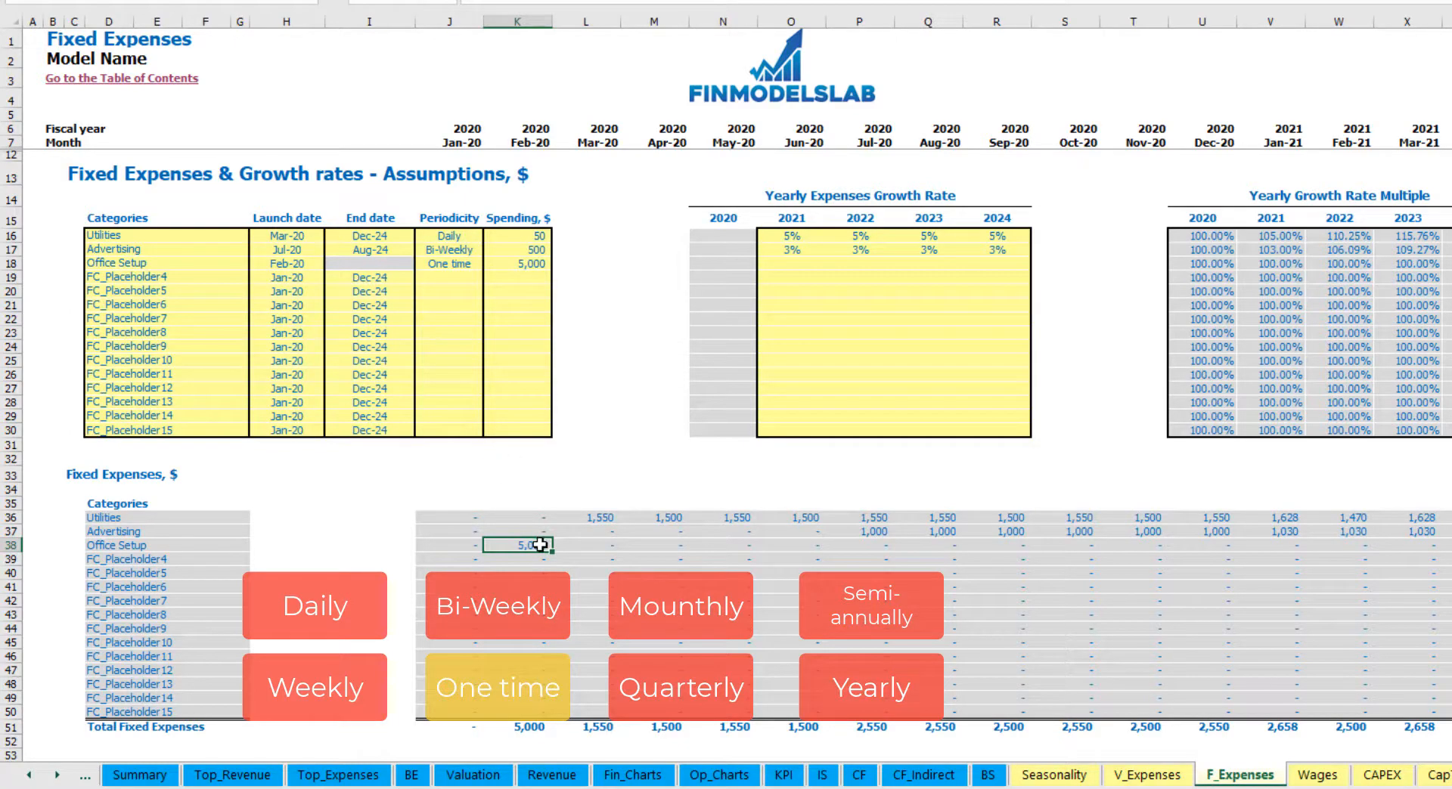
Rename the FC_Placeholder4 category as Insurance.
{"action": "left_click", "coordinate": [212, 282]}
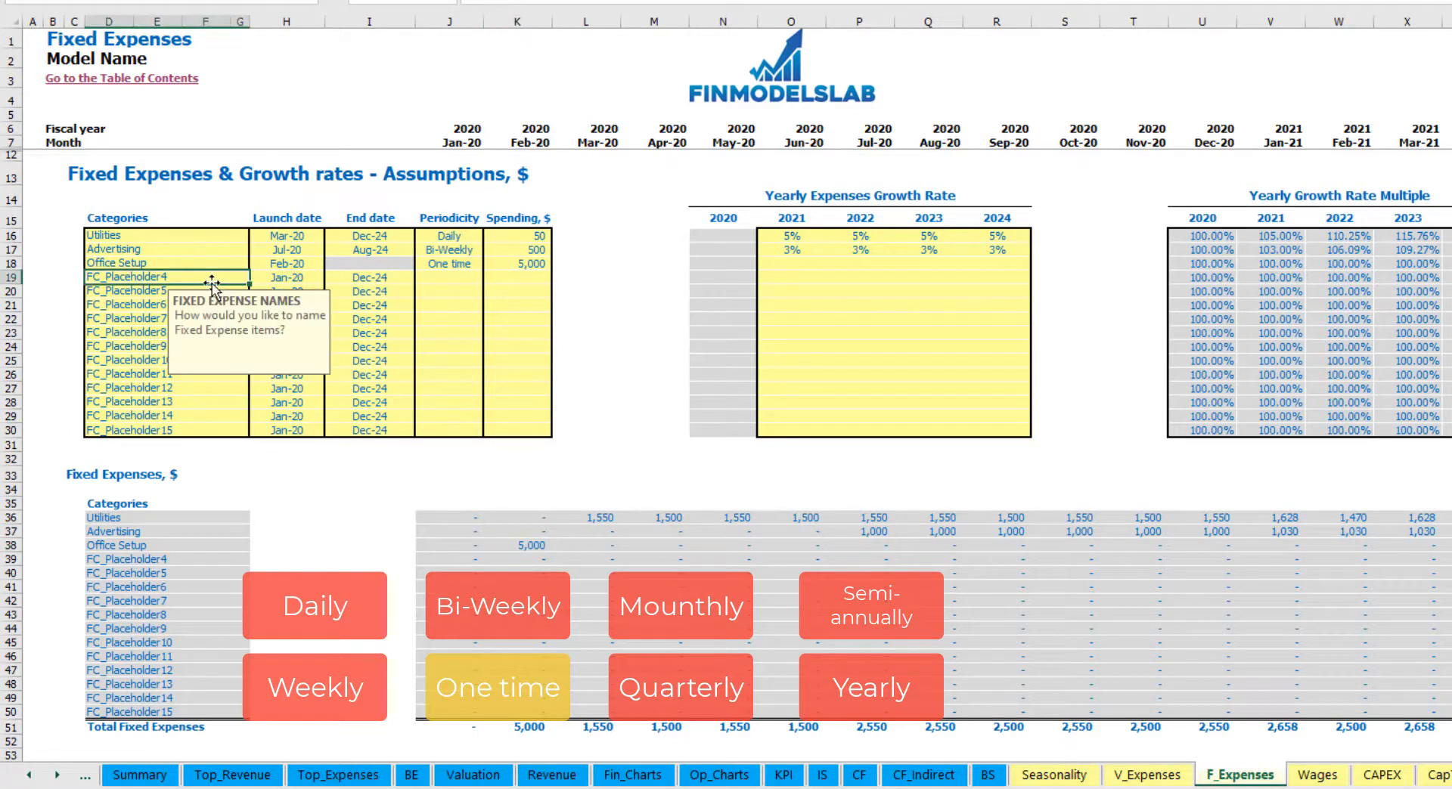
{"action": "type", "text": "Insurance"}
{"action": "key", "text": "Return"}
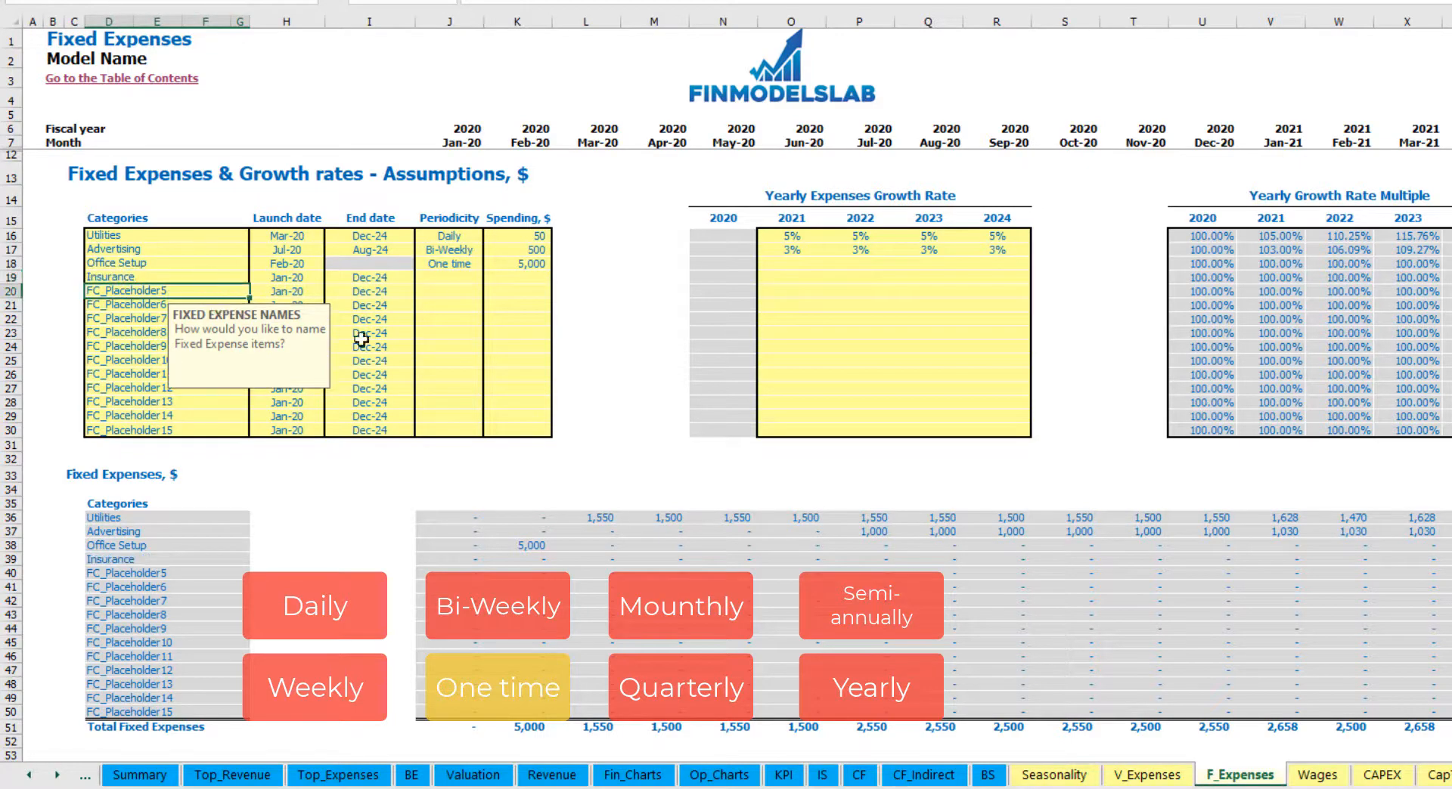
Set the Insurance expense's periodicity to Monthly and its spending to 1000.
{"action": "left_click", "coordinate": [295, 280]}
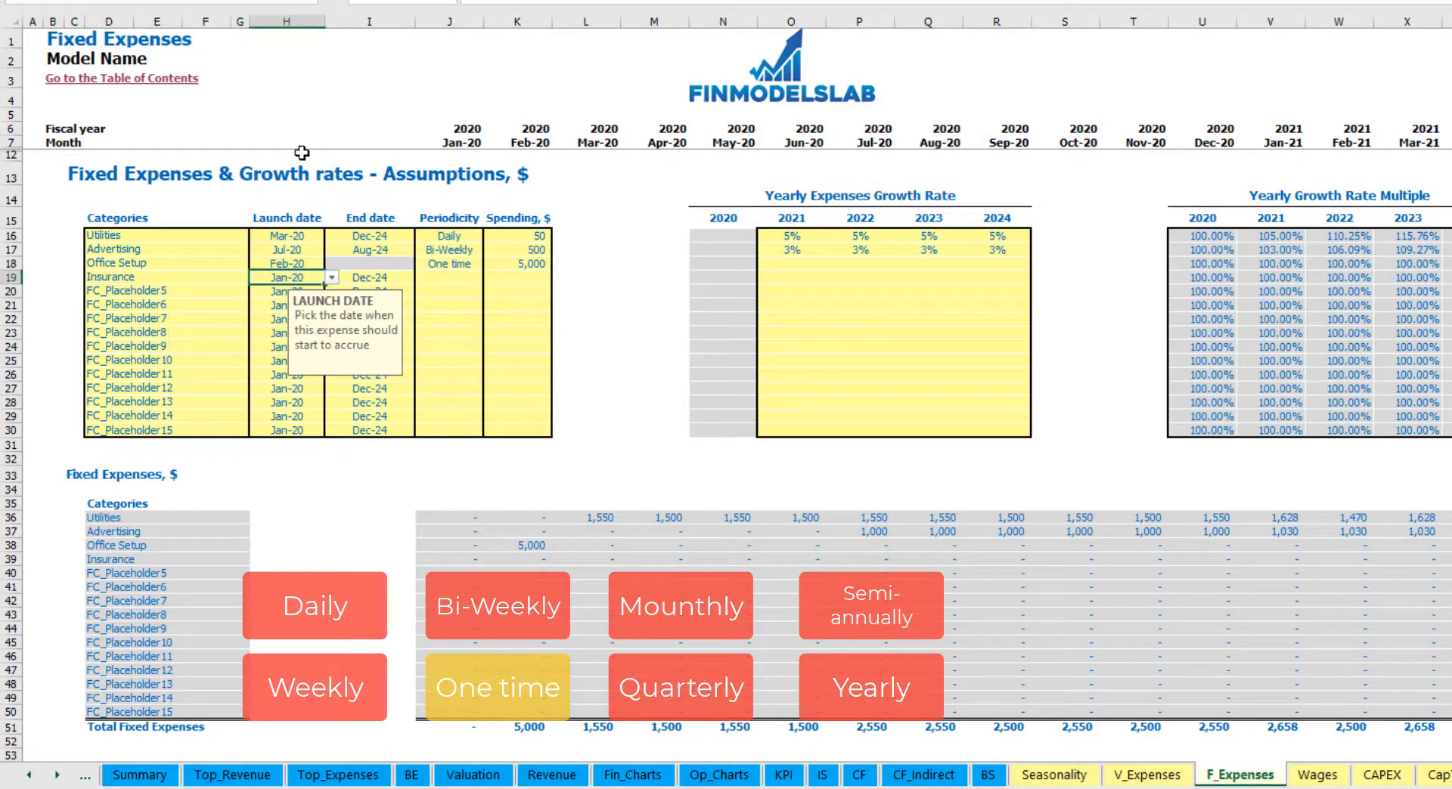
{"action": "left_click", "coordinate": [390, 275]}
{"action": "left_click", "coordinate": [446, 277]}
{"action": "left_click", "coordinate": [490, 277]}
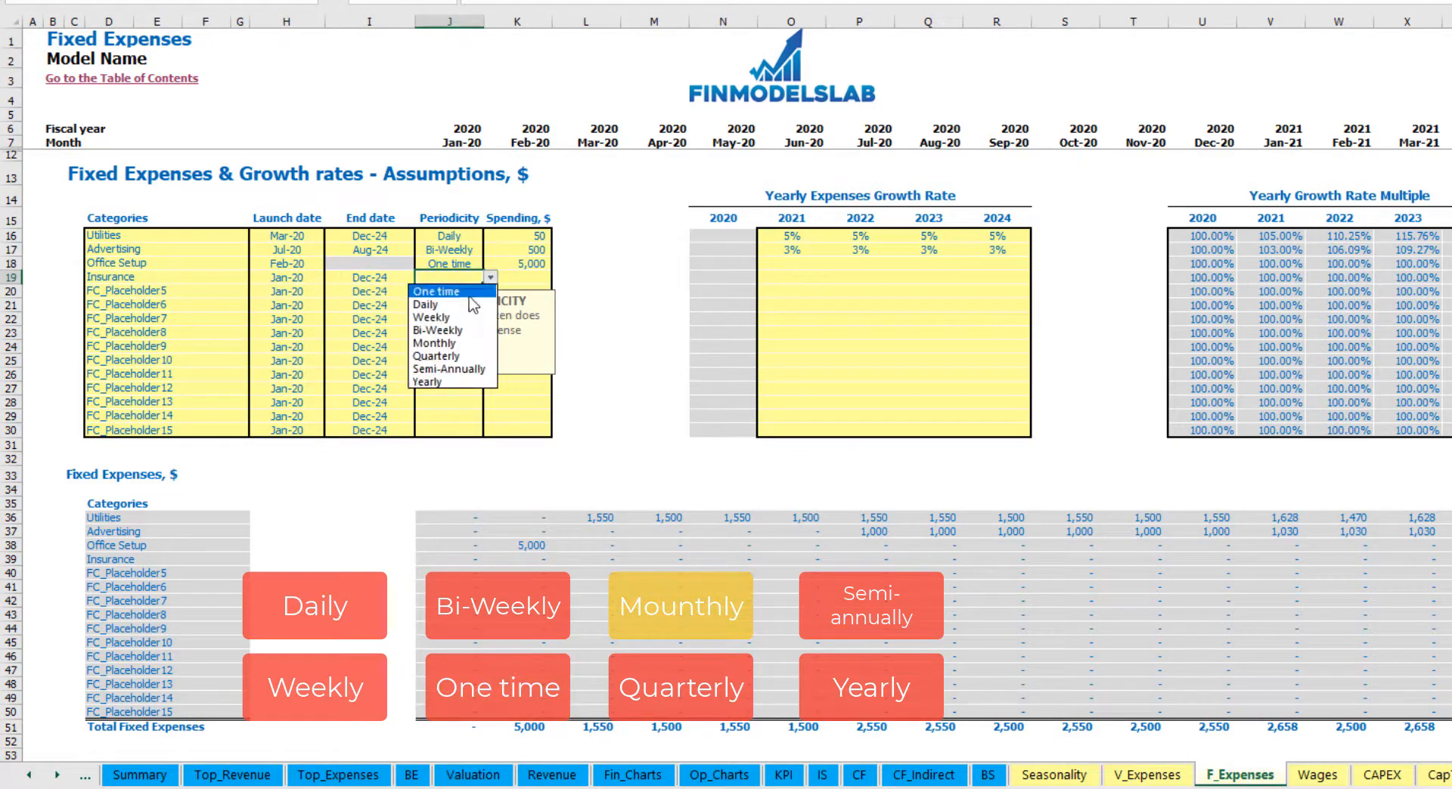
{"action": "left_click", "coordinate": [461, 344]}
{"action": "left_click", "coordinate": [526, 278]}
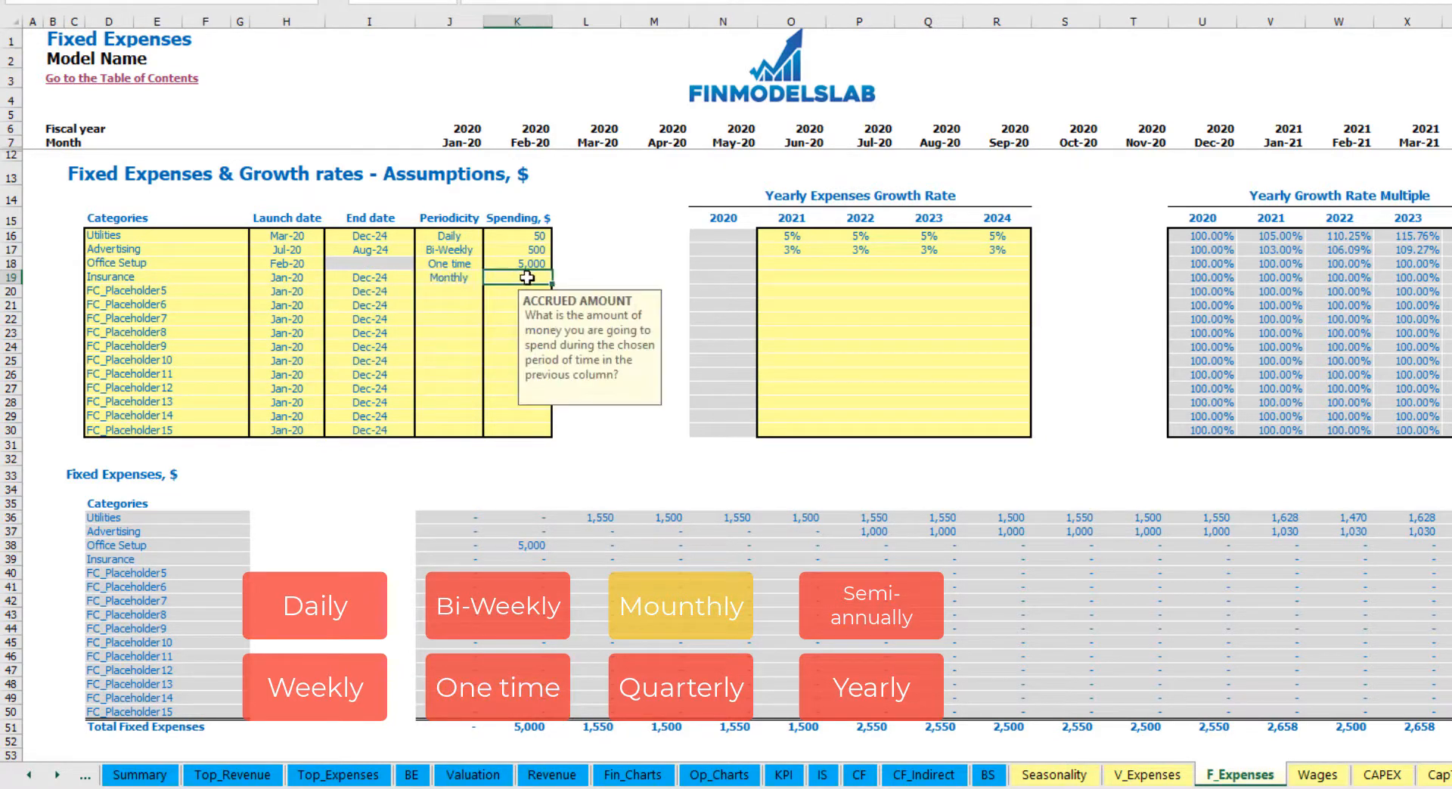
{"action": "type", "text": "1000"}
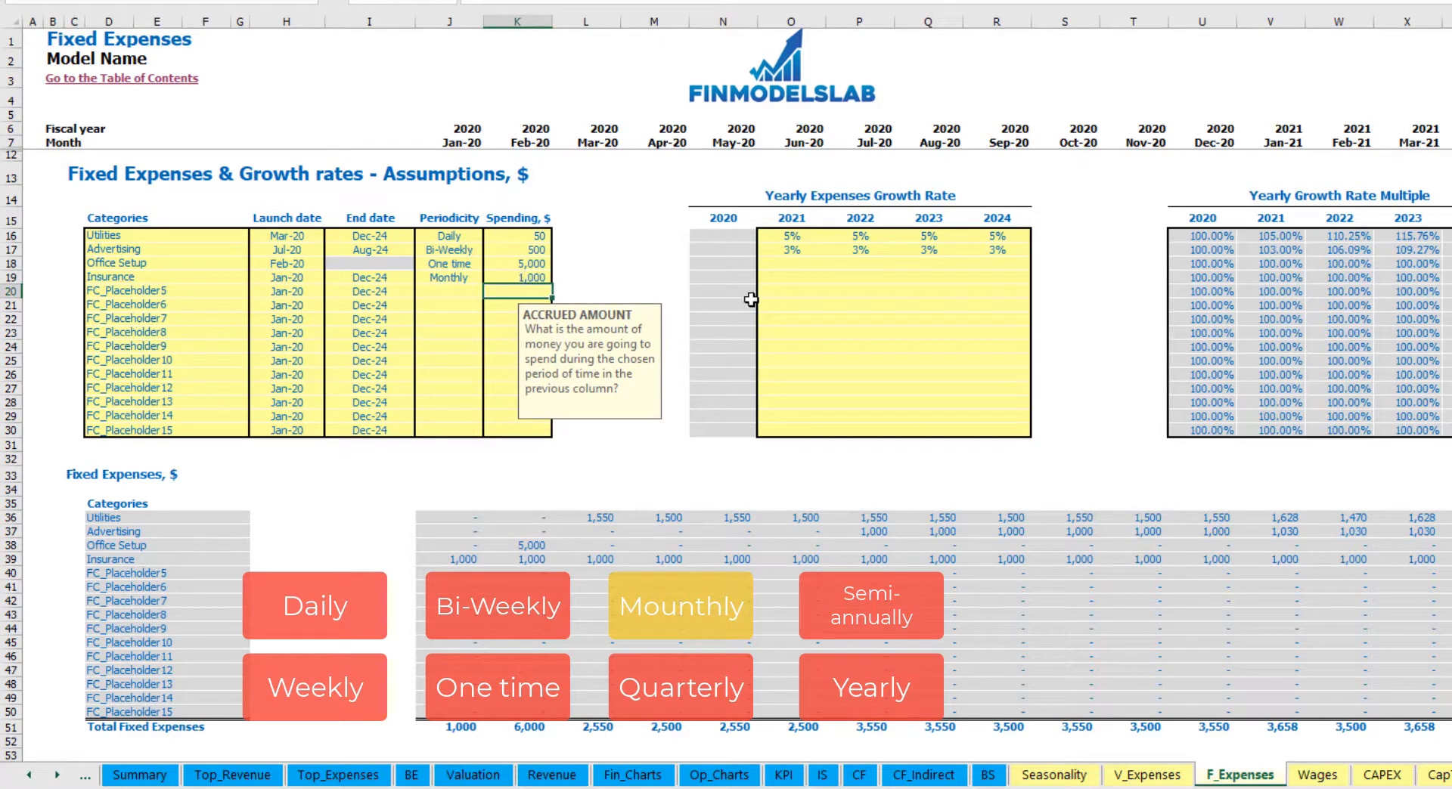
Enter Insurance yearly growth rates of 5% for 2021, 3% for 2022, 2% for 2023 and 1% for 2024.
{"action": "left_click", "coordinate": [792, 280]}
{"action": "type", "text": "5"}
{"action": "key", "text": "Return"}
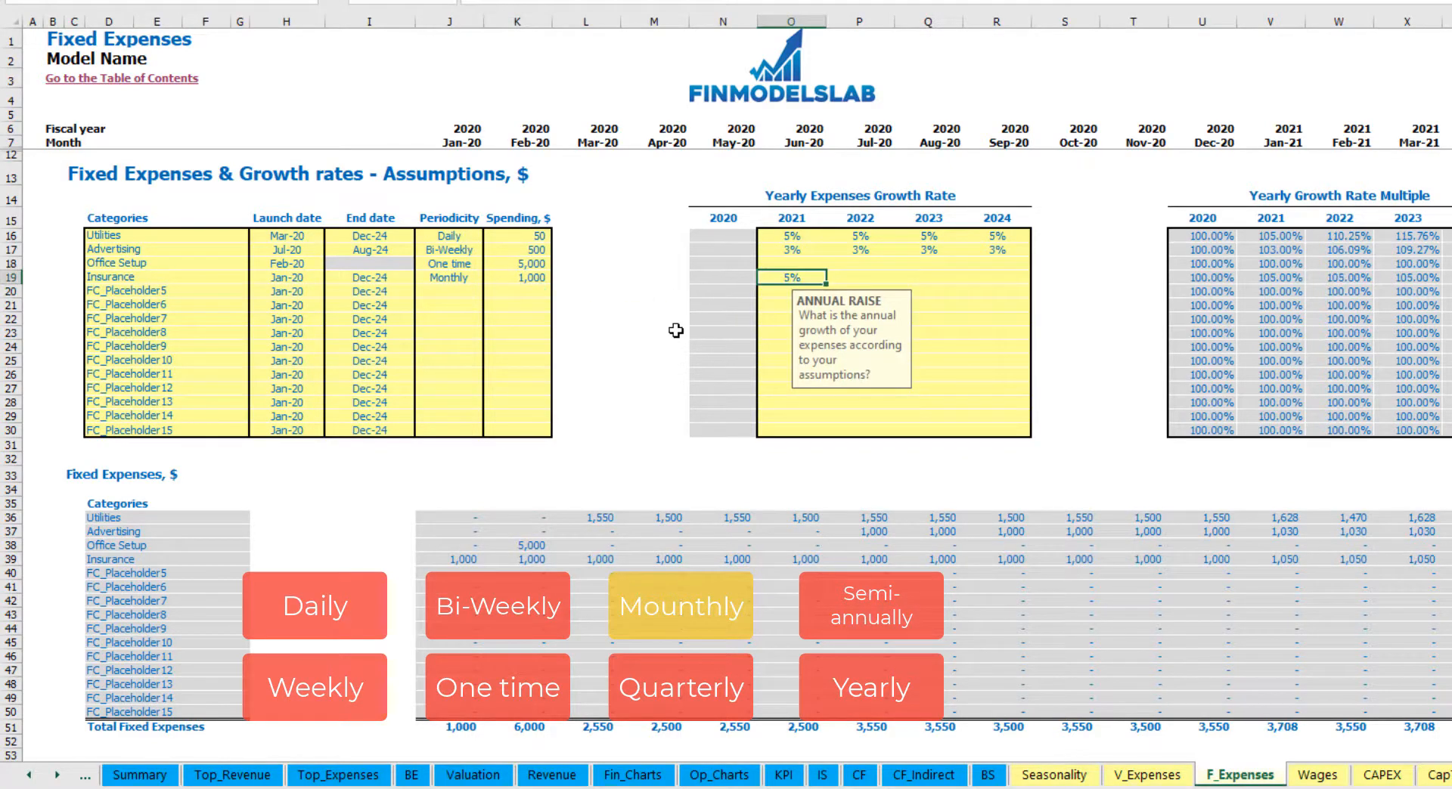
{"action": "key", "text": "Right"}
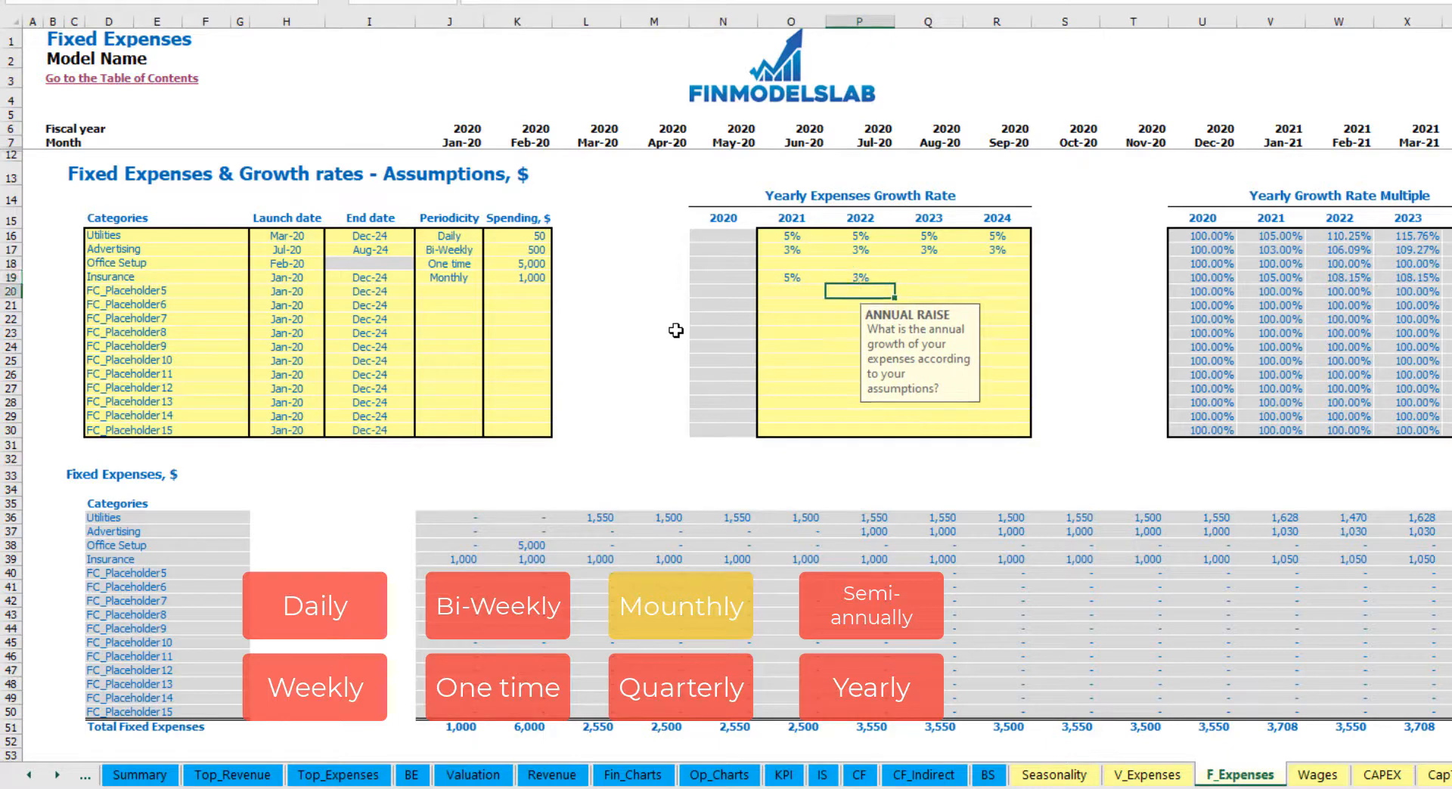
{"action": "key", "text": "Right"}
{"action": "type", "text": "2"}
{"action": "key", "text": "Right"}
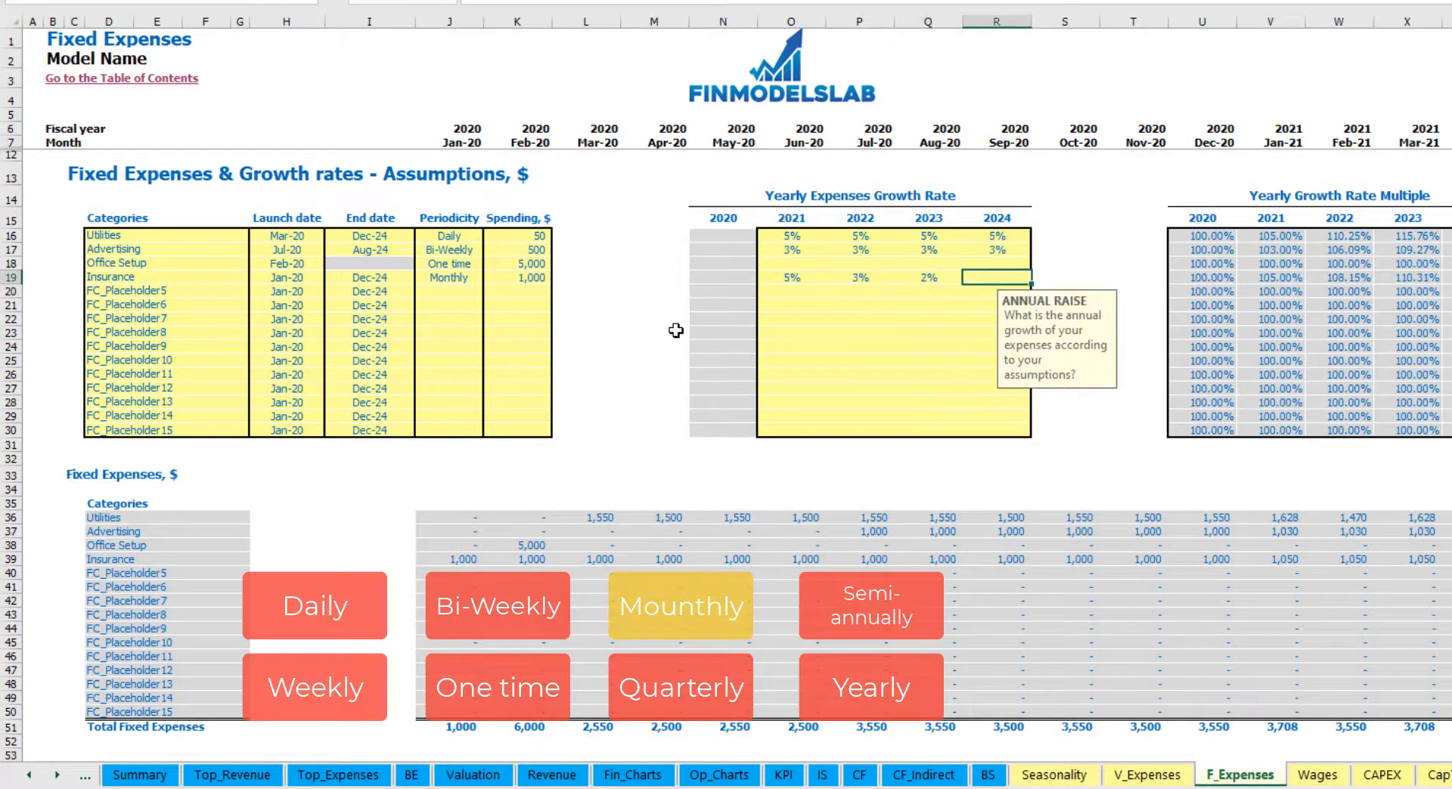
{"action": "key", "text": "Return"}
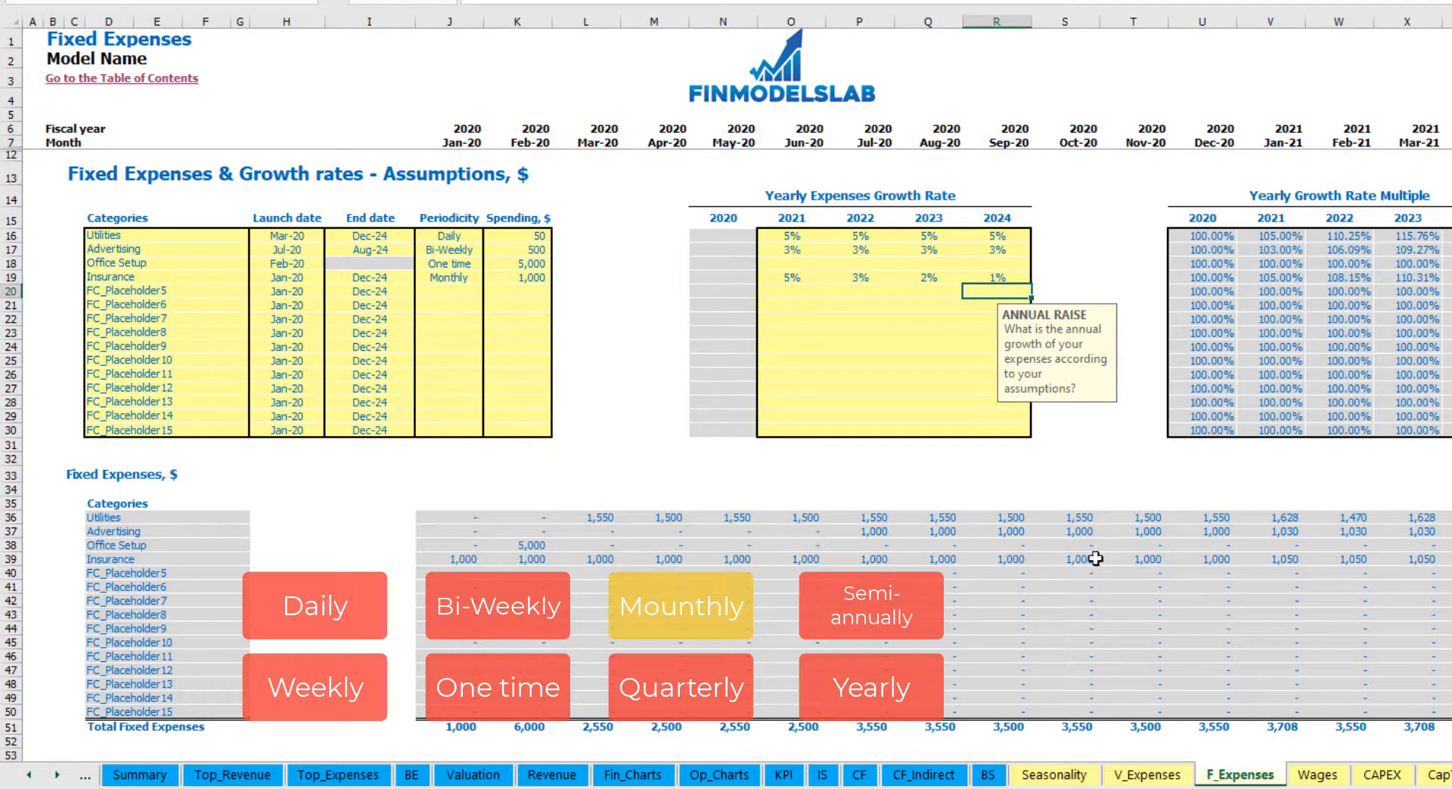
Check the monthly Insurance amounts across 2020 and how the growth rate changes them from Jan-21 onward.
{"action": "left_click_drag", "start_coordinate": [463, 562], "coordinate": [1244, 561]}
{"action": "left_click", "coordinate": [1248, 562]}
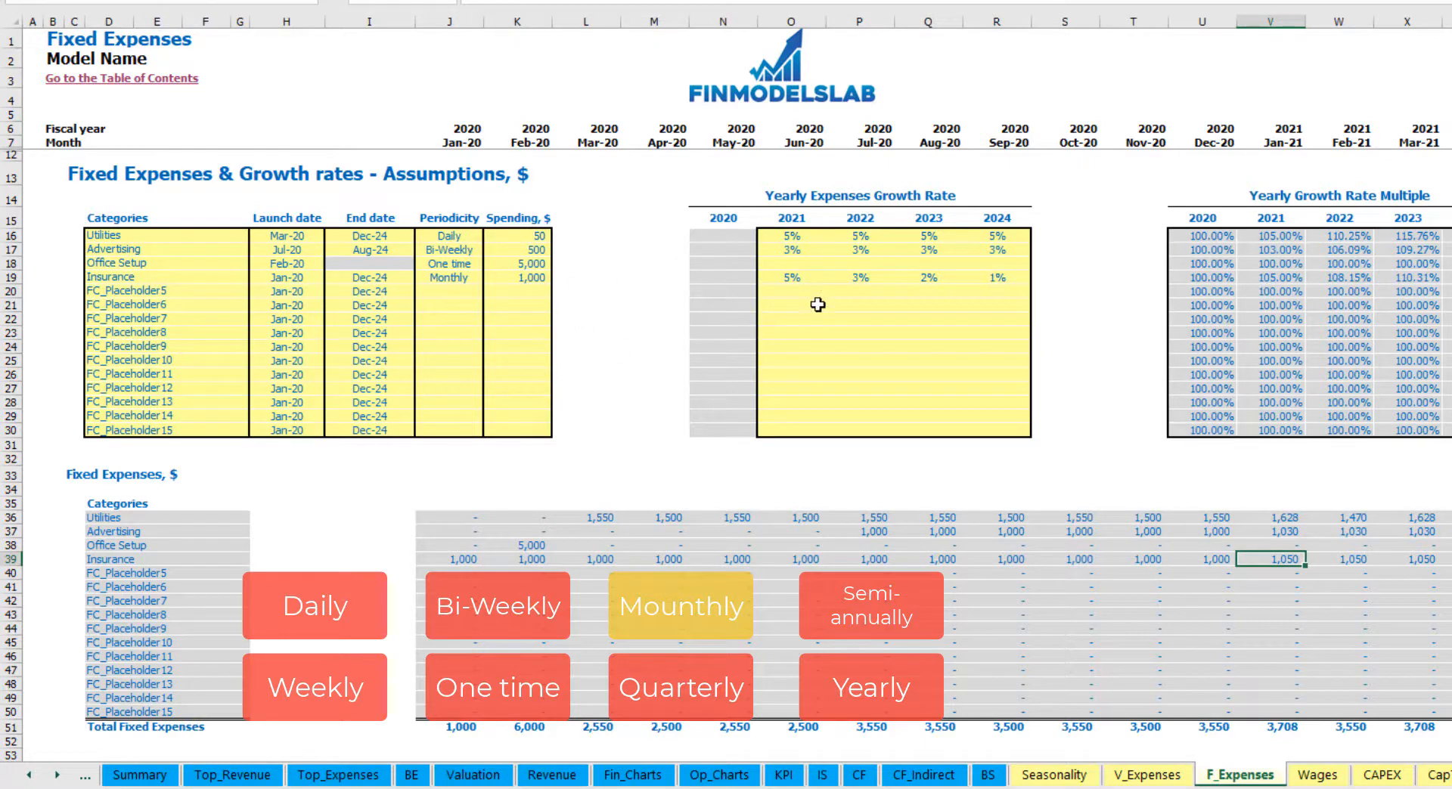
{"action": "scroll", "coordinate": [726, 378], "scroll_direction": "right", "scroll_amount": 5}
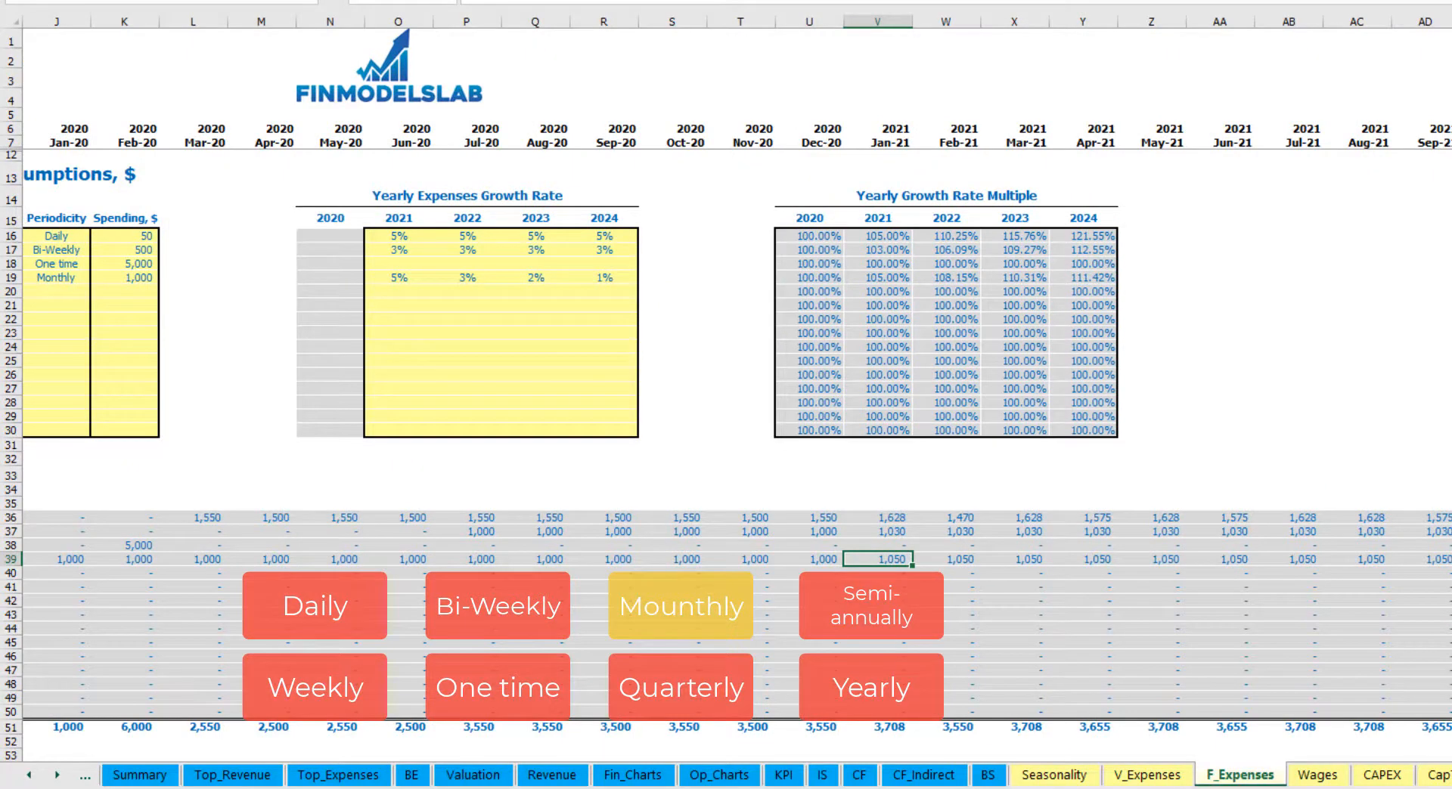
{"action": "left_click", "coordinate": [1451, 21]}
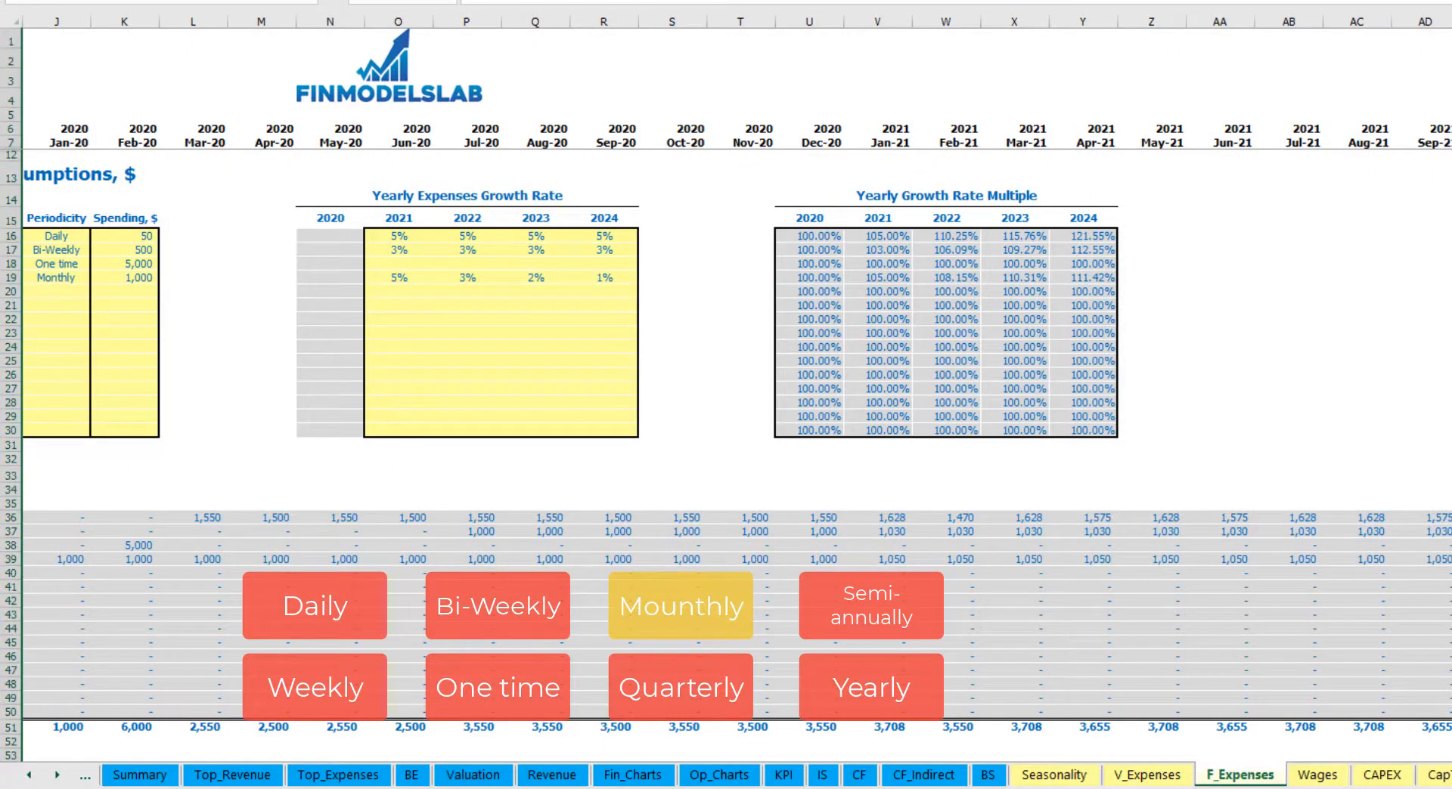
{"action": "left_click", "coordinate": [1450, 560]}
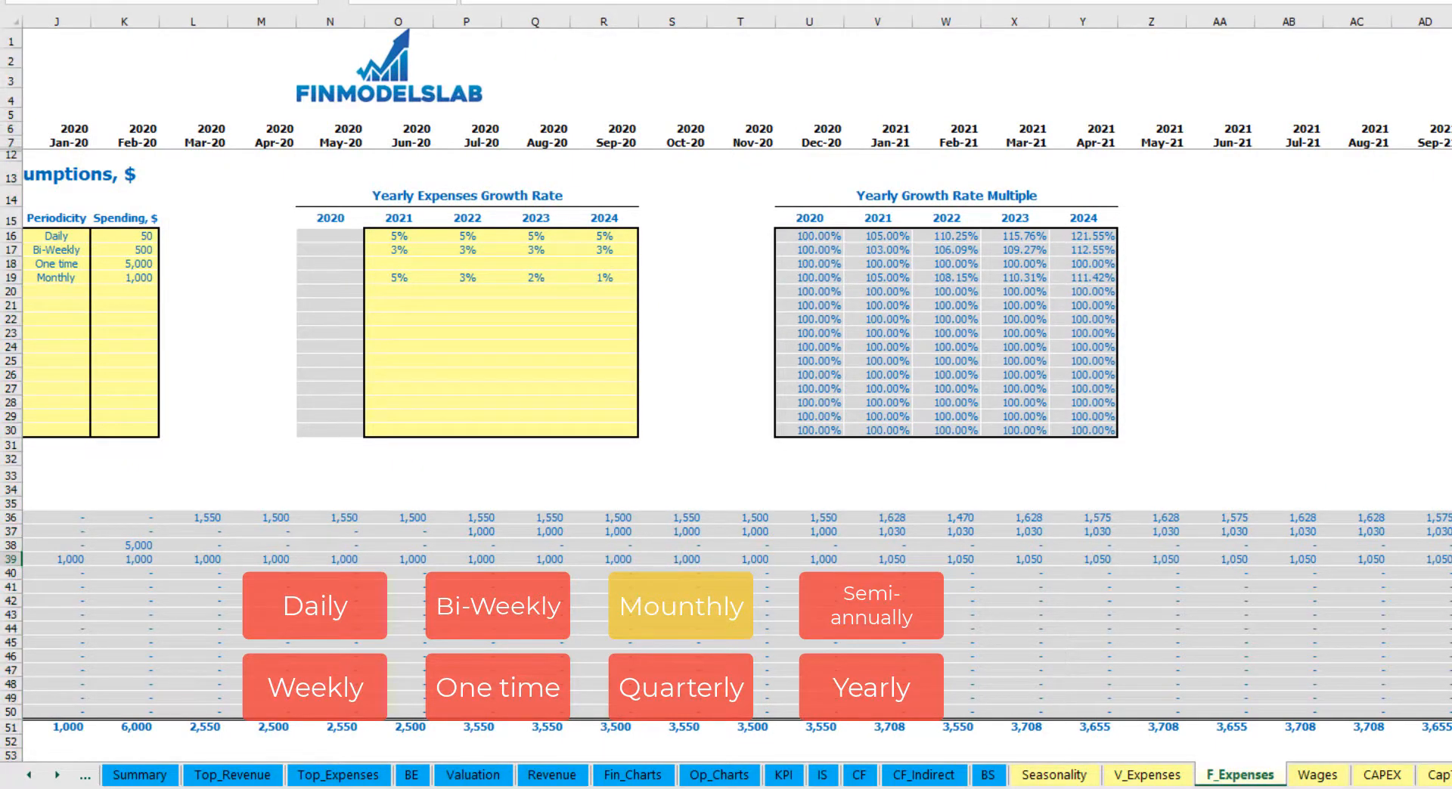
{"action": "scroll", "coordinate": [855, 521], "scroll_direction": "left", "scroll_amount": 5}
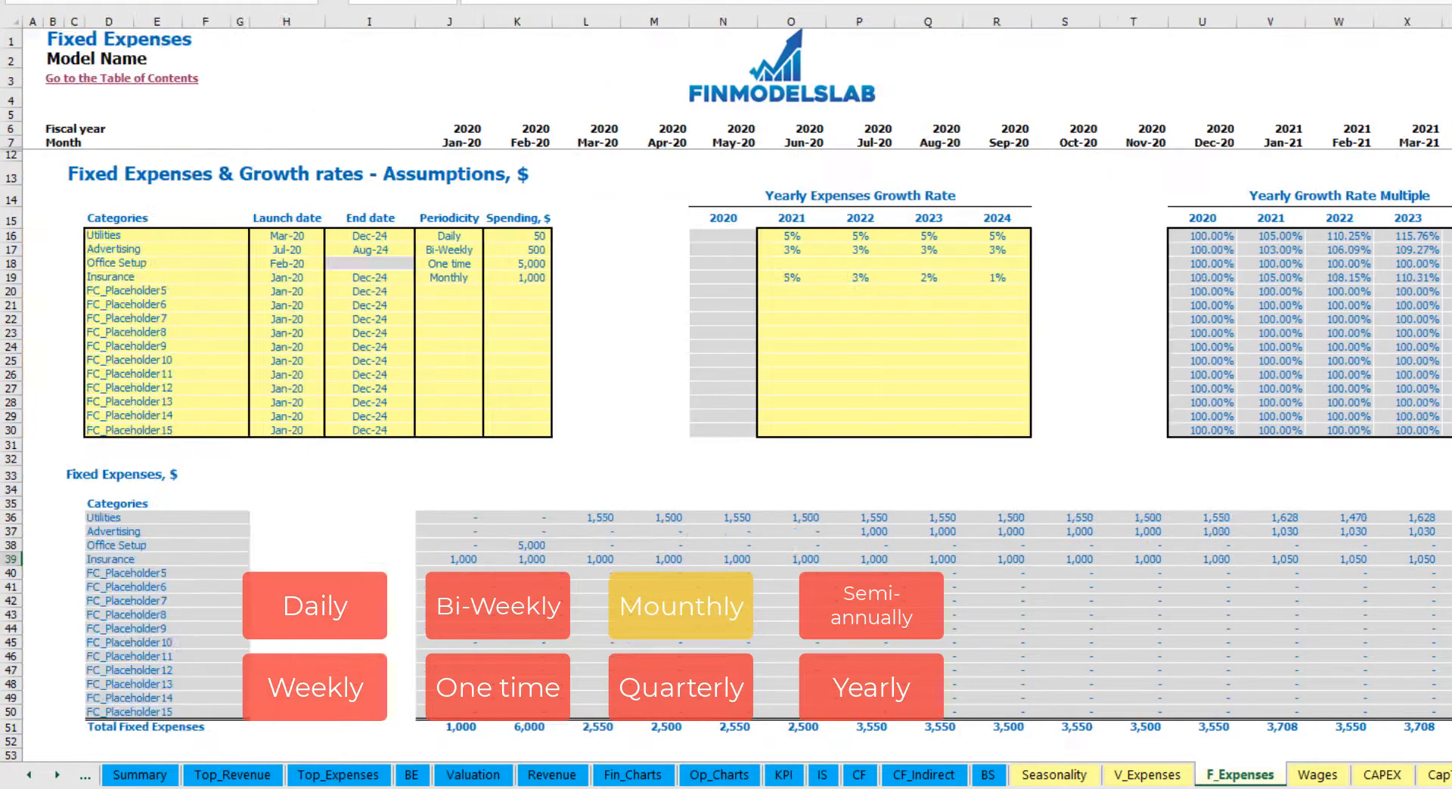
Switch the Insurance periodicity to Quarterly and check its Jan-20, Apr-20 and Jul-20 amounts.
{"action": "left_click", "coordinate": [474, 281]}
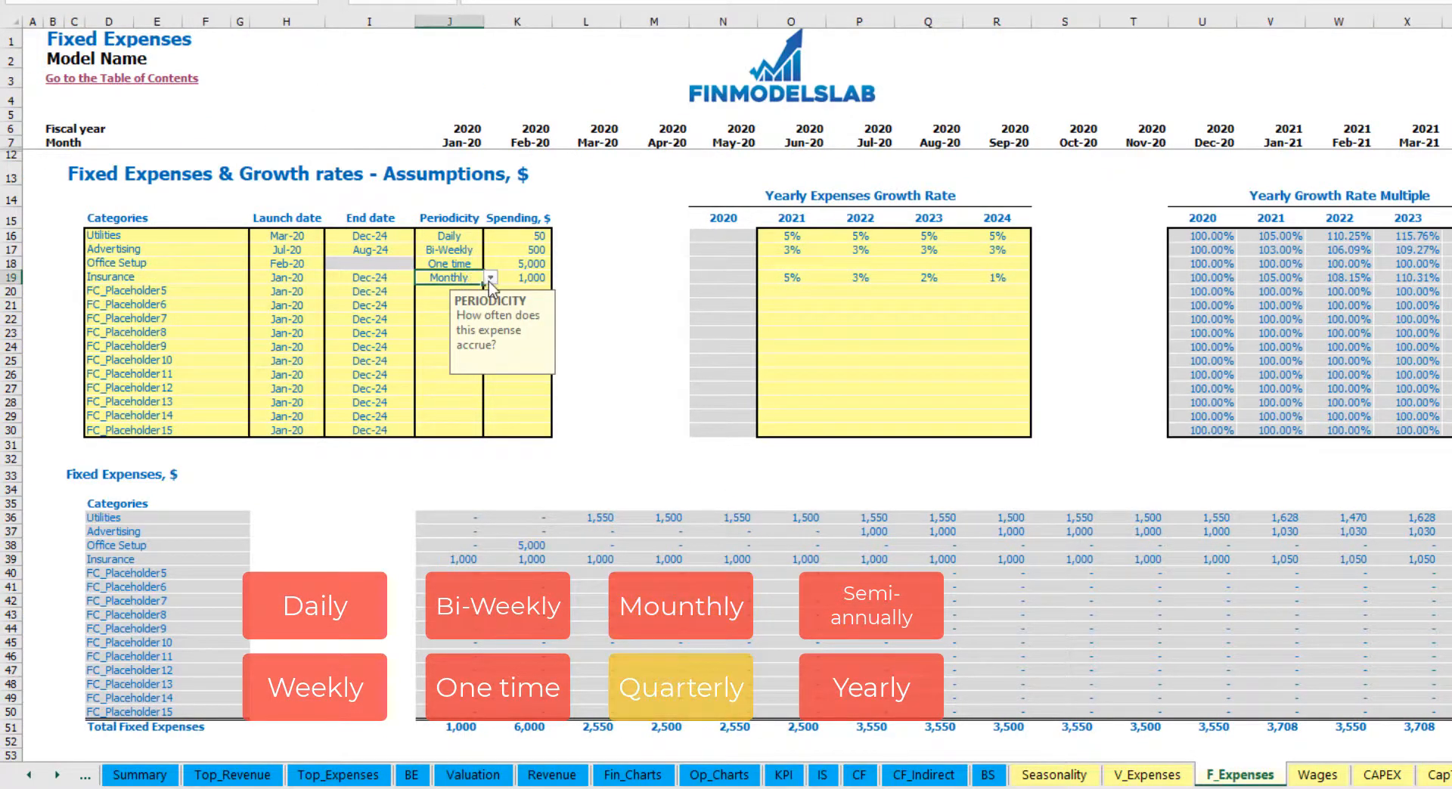
{"action": "left_click", "coordinate": [491, 278]}
{"action": "left_click", "coordinate": [484, 357]}
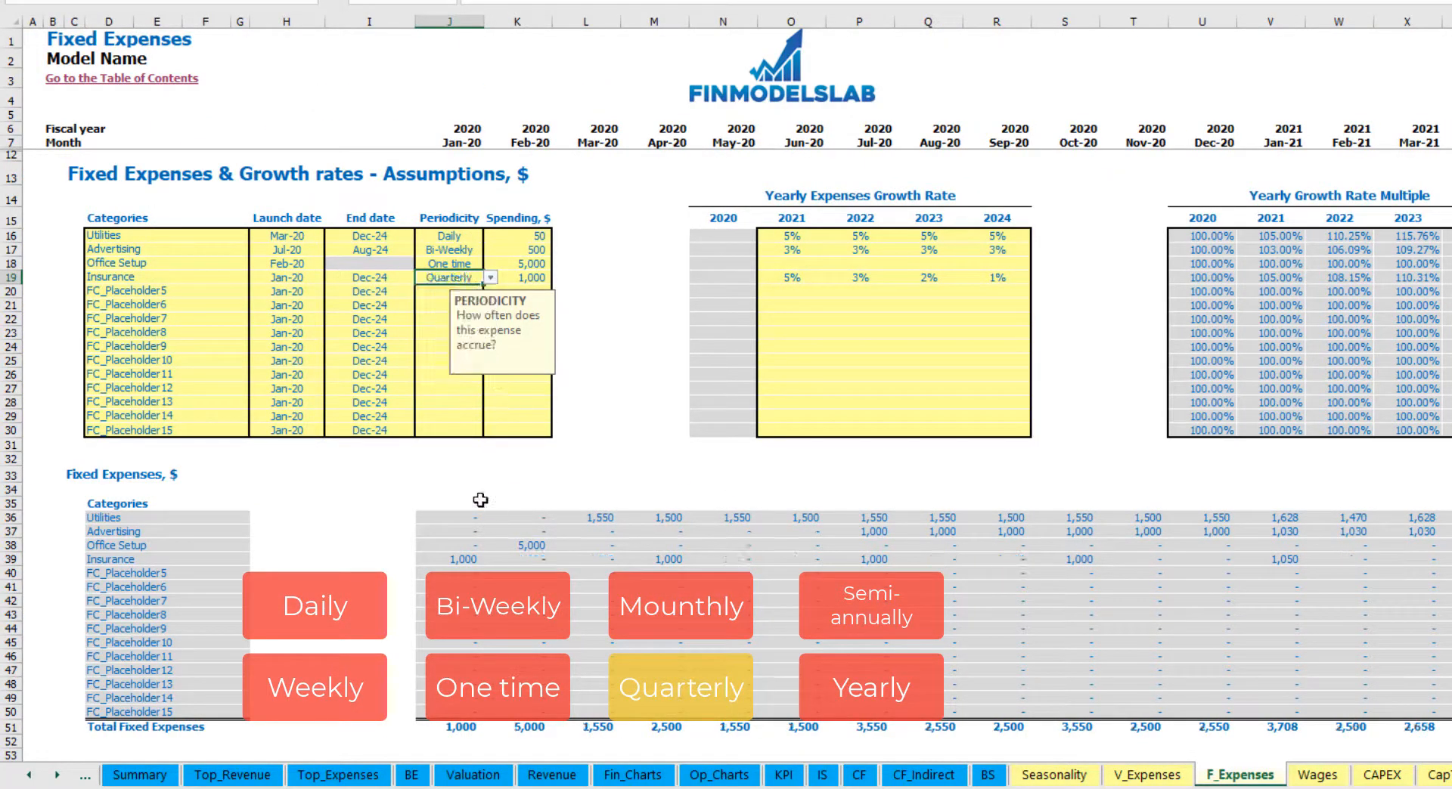
{"action": "left_click", "coordinate": [445, 561]}
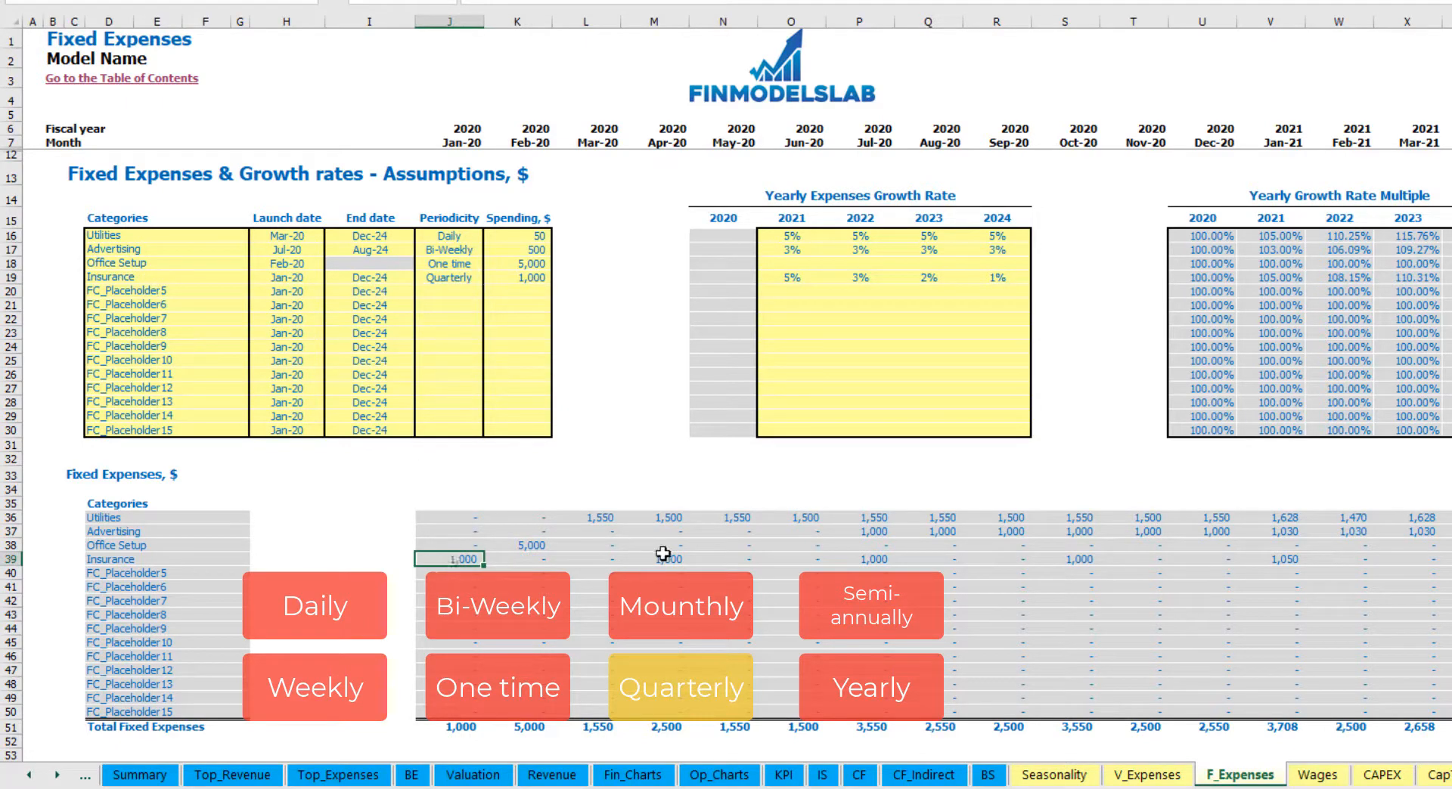
{"action": "left_click", "coordinate": [663, 559]}
{"action": "left_click", "coordinate": [858, 560]}
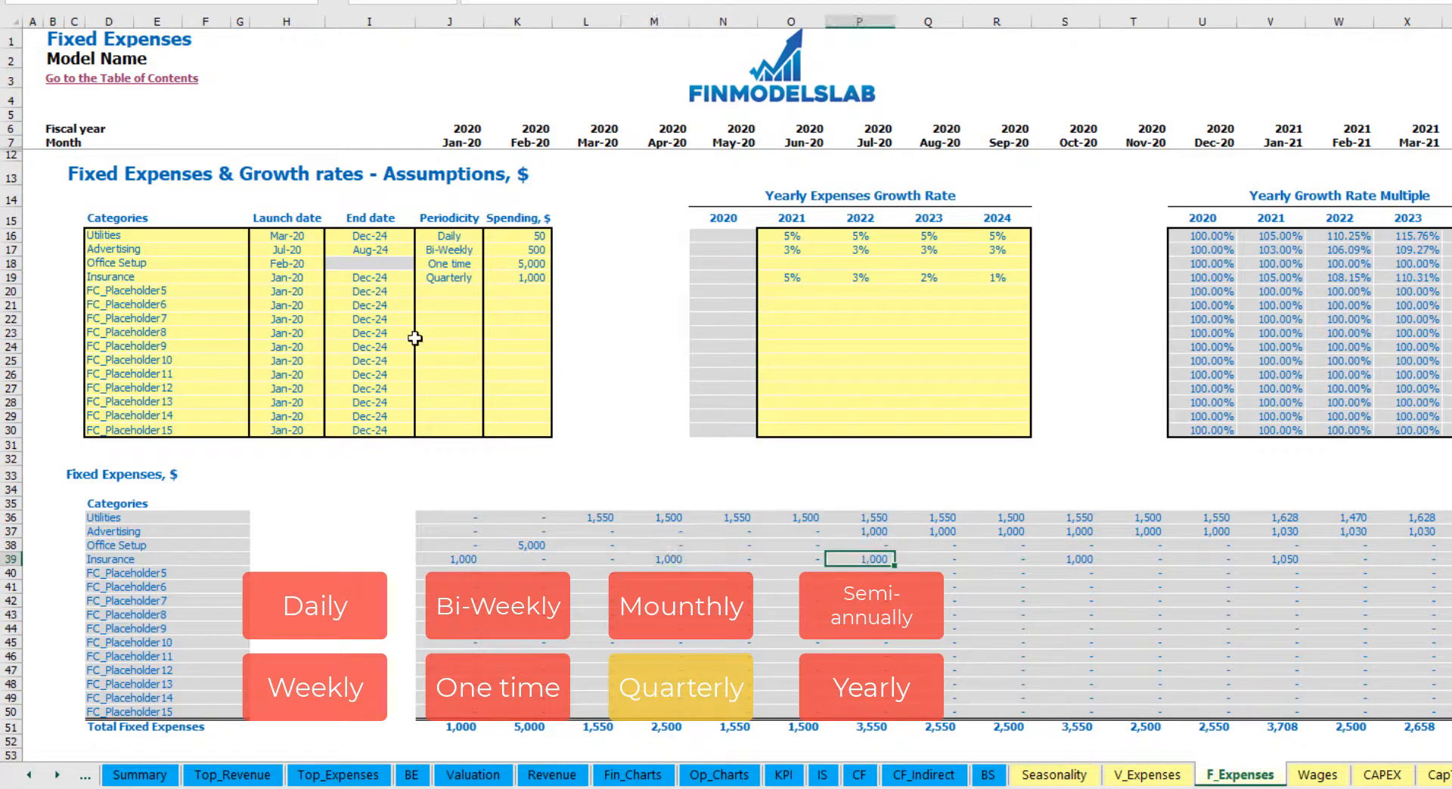
Set the Insurance launch date to Feb-20 and check its quarterly amounts in Feb-20, May-20 and Aug-20.
{"action": "left_click", "coordinate": [310, 277]}
{"action": "left_click", "coordinate": [331, 277]}
{"action": "left_click", "coordinate": [304, 308]}
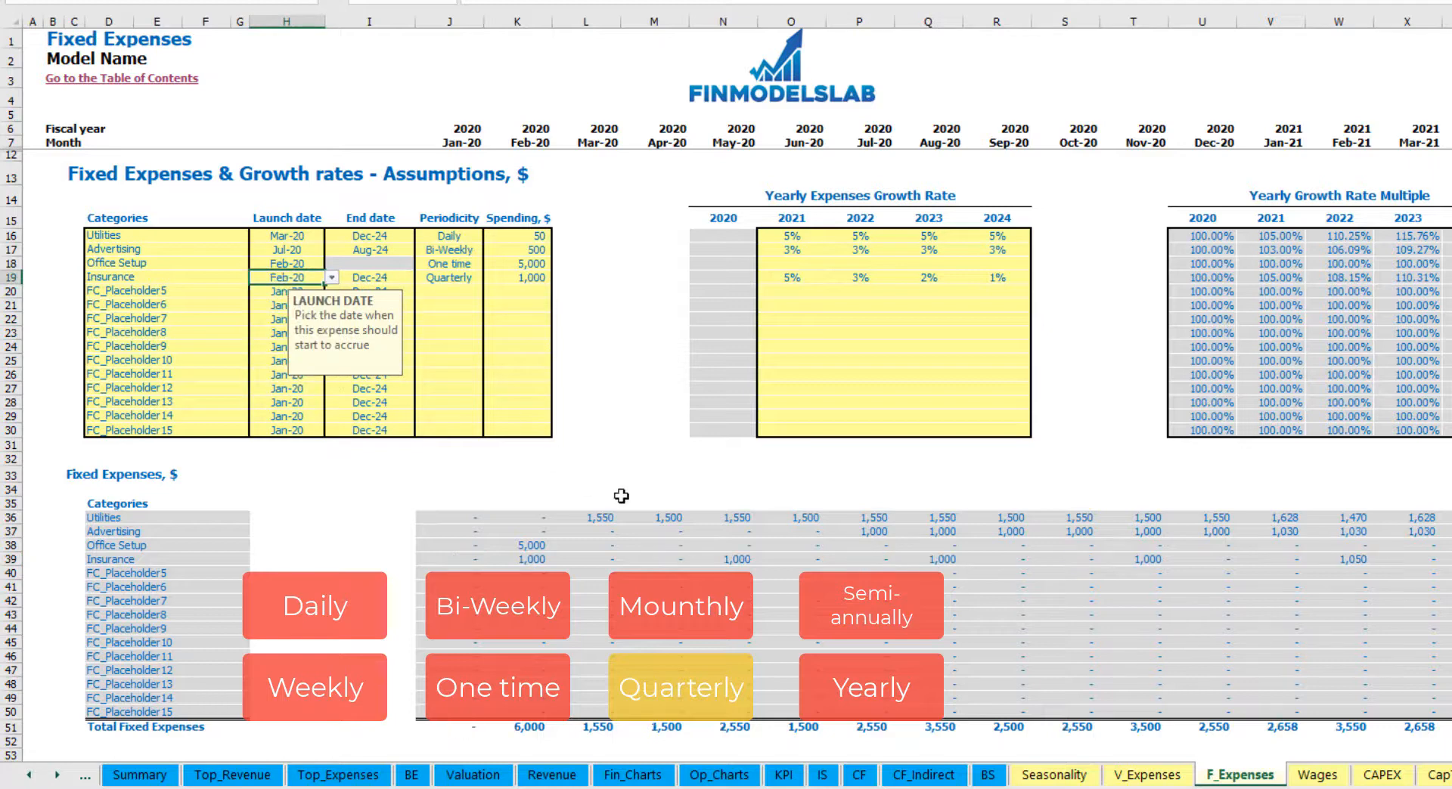
{"action": "left_click", "coordinate": [517, 559]}
{"action": "left_click", "coordinate": [735, 560]}
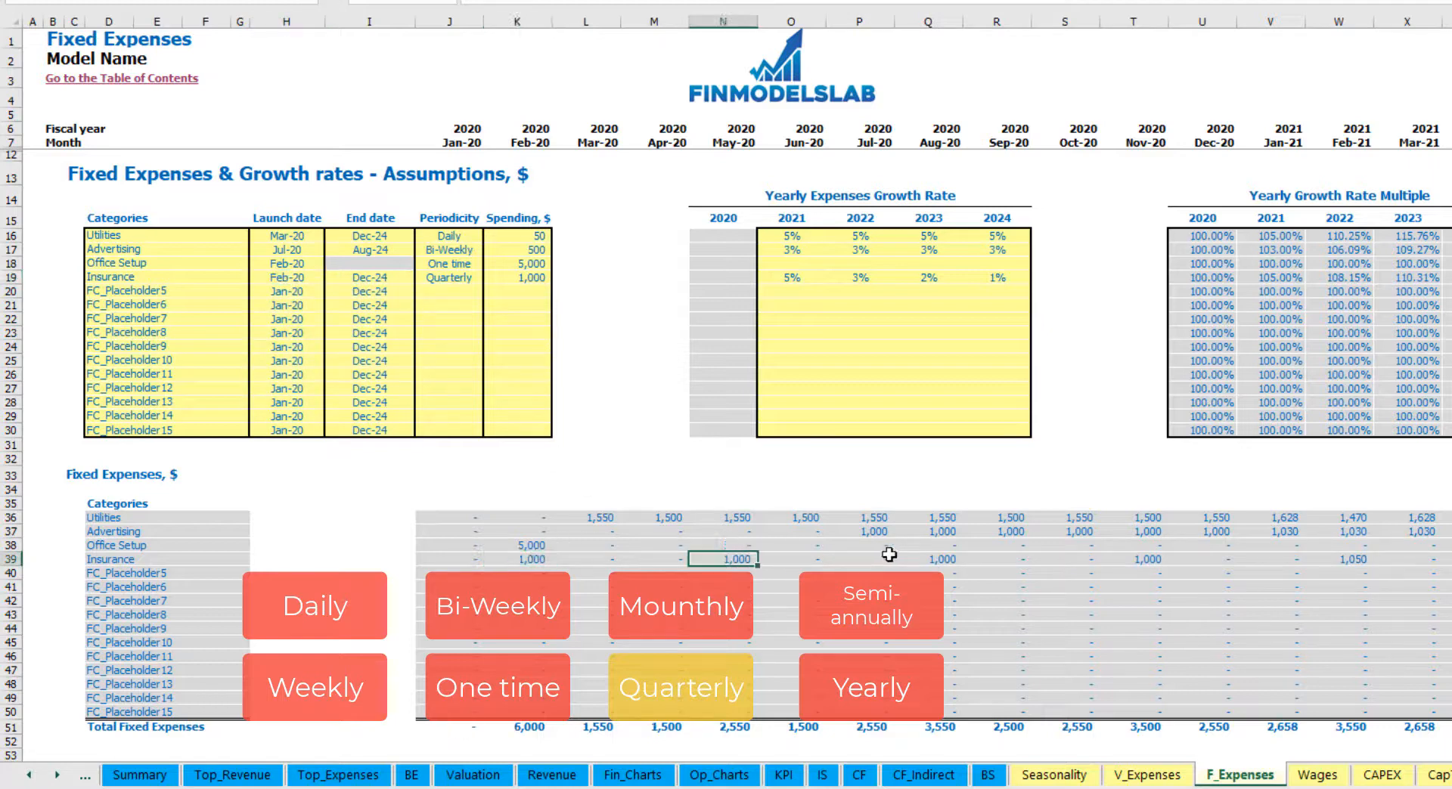
{"action": "left_click", "coordinate": [942, 559]}
{"action": "left_click", "coordinate": [514, 562]}
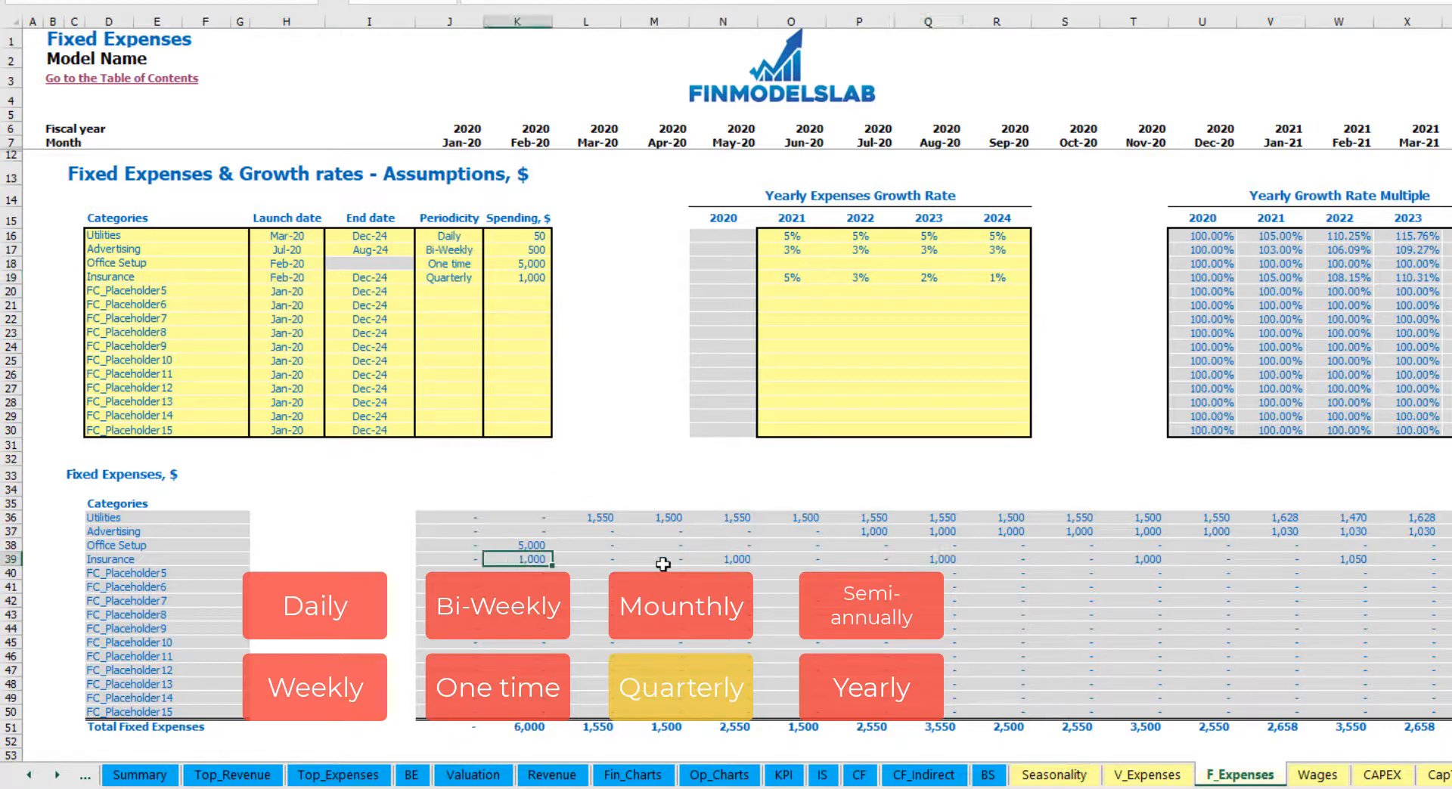
{"action": "left_click", "coordinate": [738, 560]}
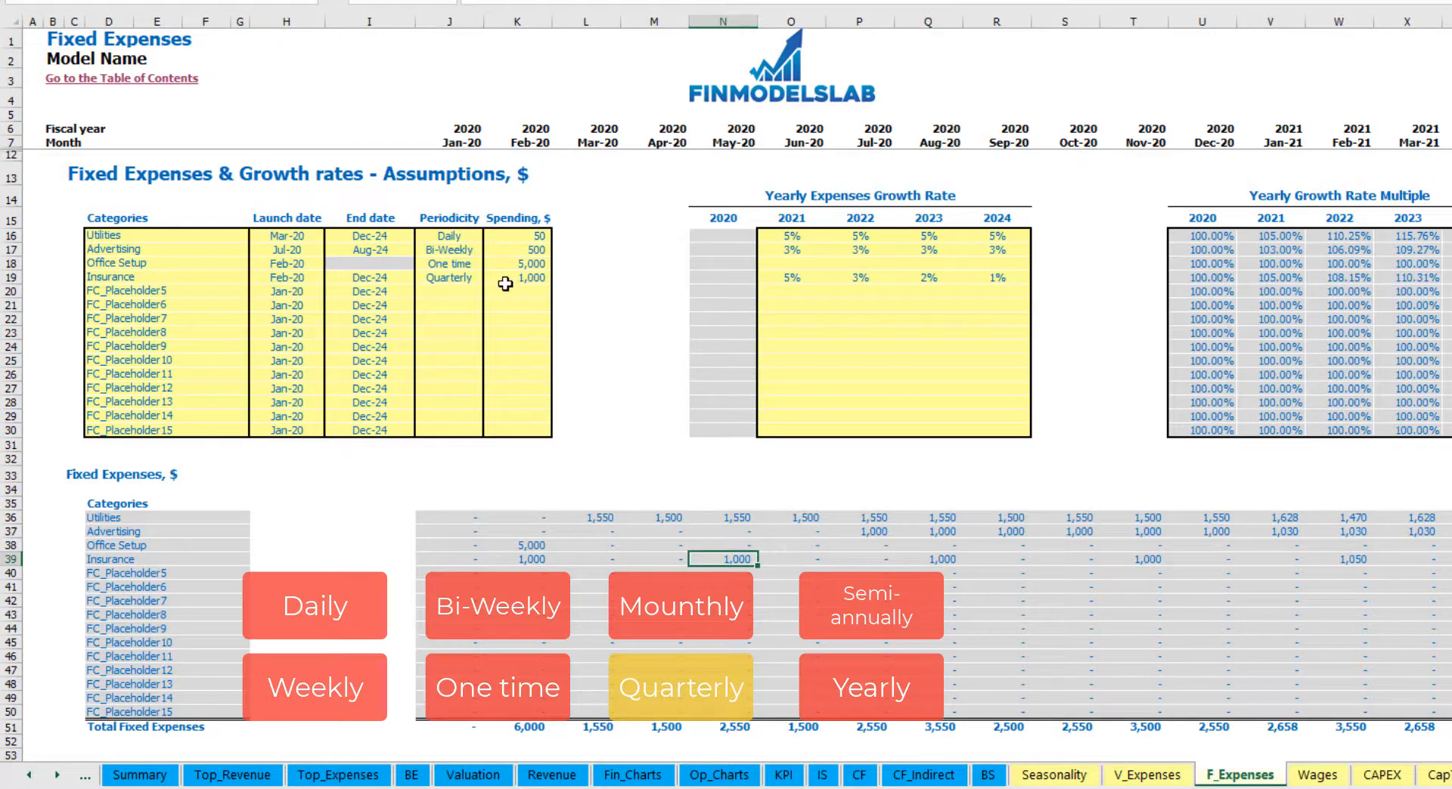
Switch the Insurance periodicity to Semi-Annually and check its amounts from Feb-20 through Feb-21.
{"action": "left_click", "coordinate": [473, 278]}
{"action": "left_click", "coordinate": [491, 278]}
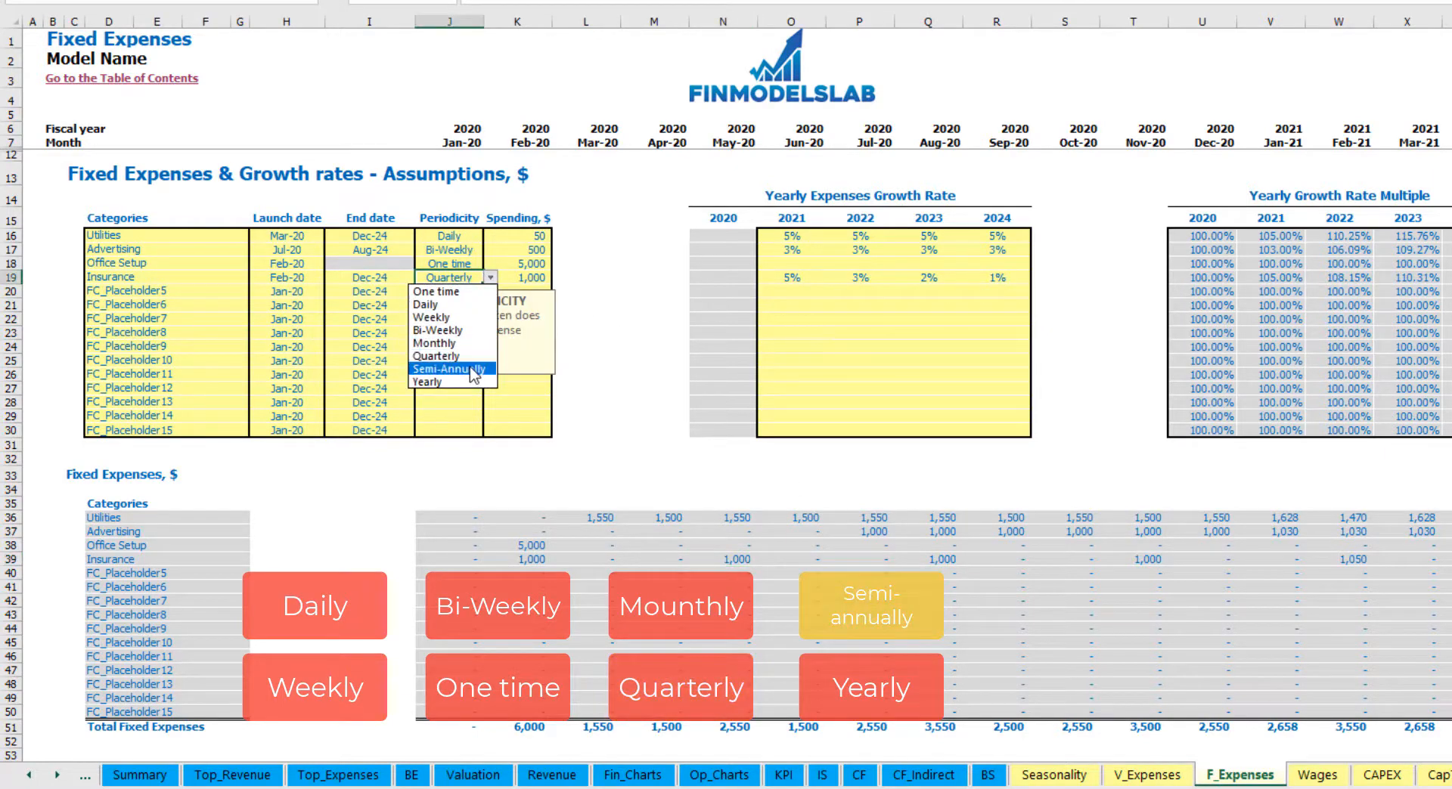
{"action": "left_click", "coordinate": [449, 369]}
{"action": "left_click_drag", "start_coordinate": [526, 562], "coordinate": [1283, 561]}
{"action": "key", "text": "ctrl+c"}
{"action": "key", "text": "ctrl+v"}
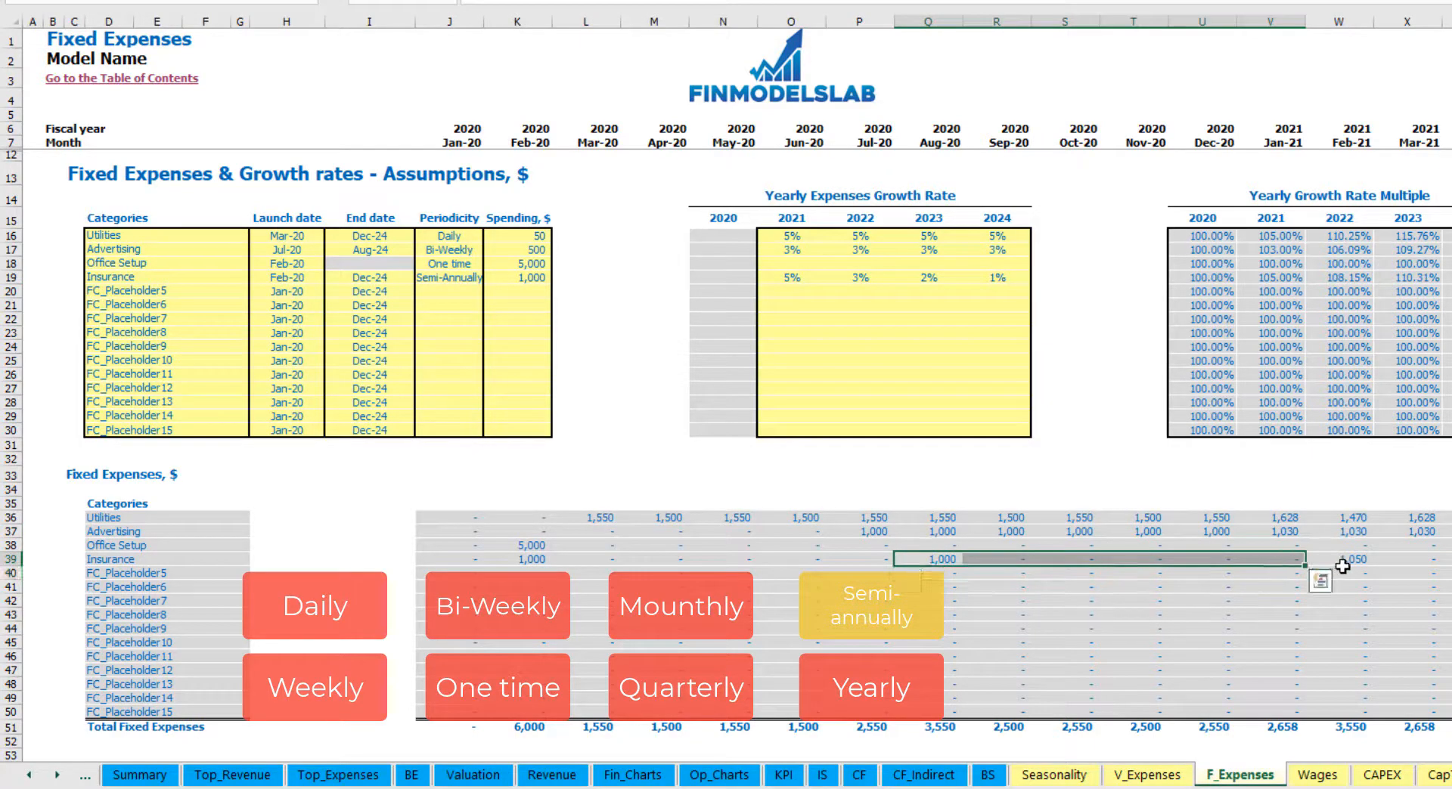
{"action": "left_click", "coordinate": [1334, 574]}
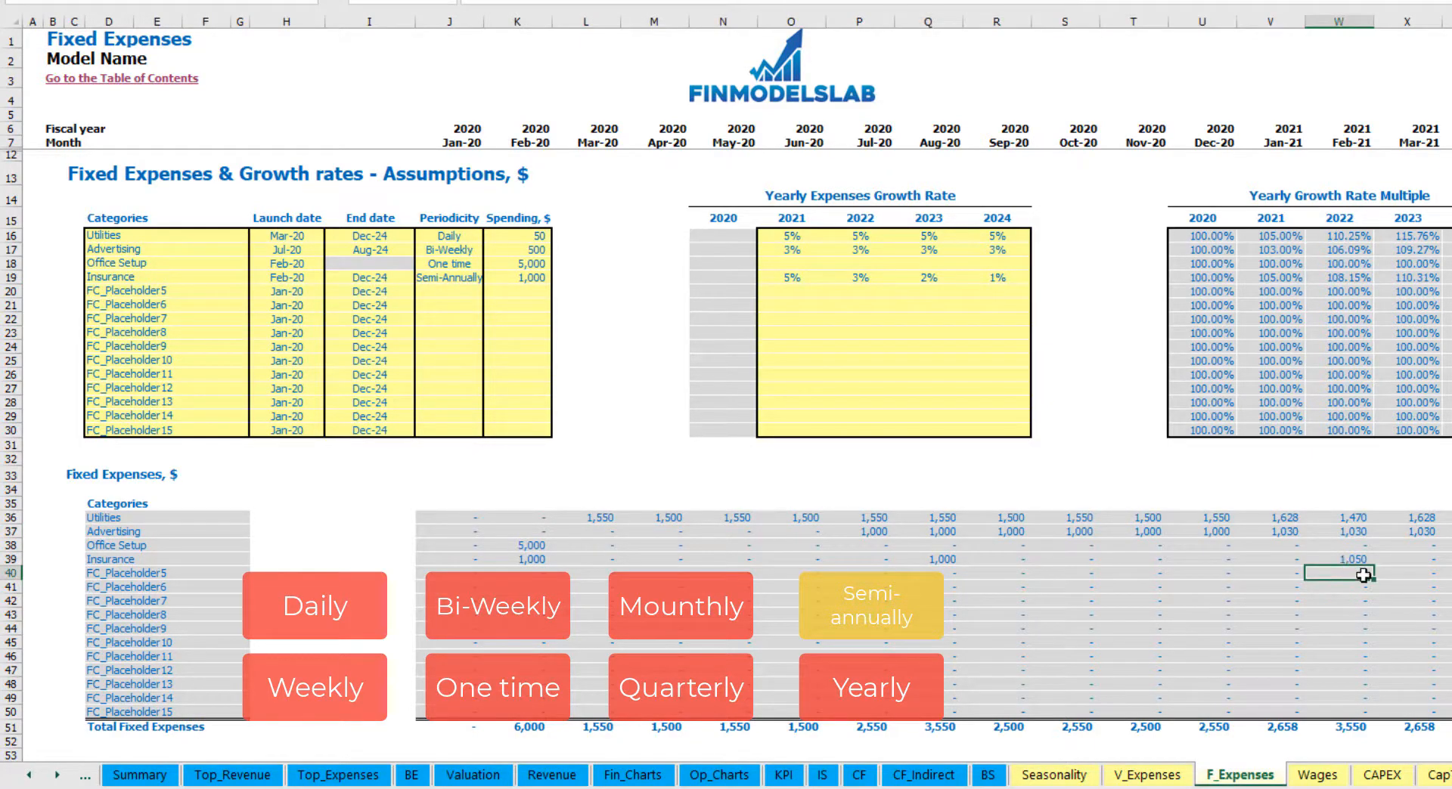
Set the Insurance periodicity to Yearly, then check its amounts from Feb-20 through Feb-21 and its launch and end dates.
{"action": "left_click", "coordinate": [454, 277]}
{"action": "left_click", "coordinate": [491, 278]}
{"action": "left_click", "coordinate": [437, 382]}
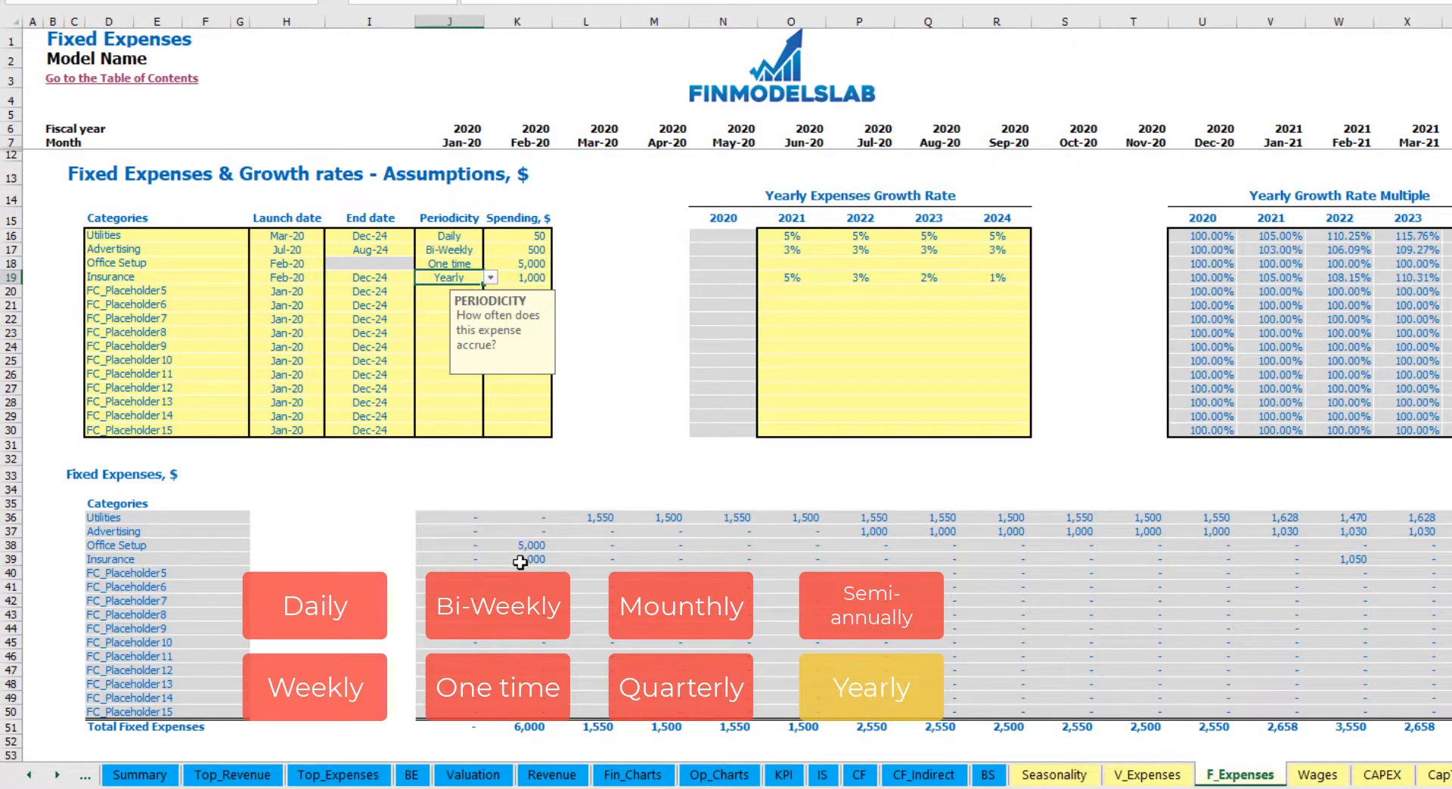
{"action": "left_click_drag", "start_coordinate": [524, 561], "coordinate": [1421, 561]}
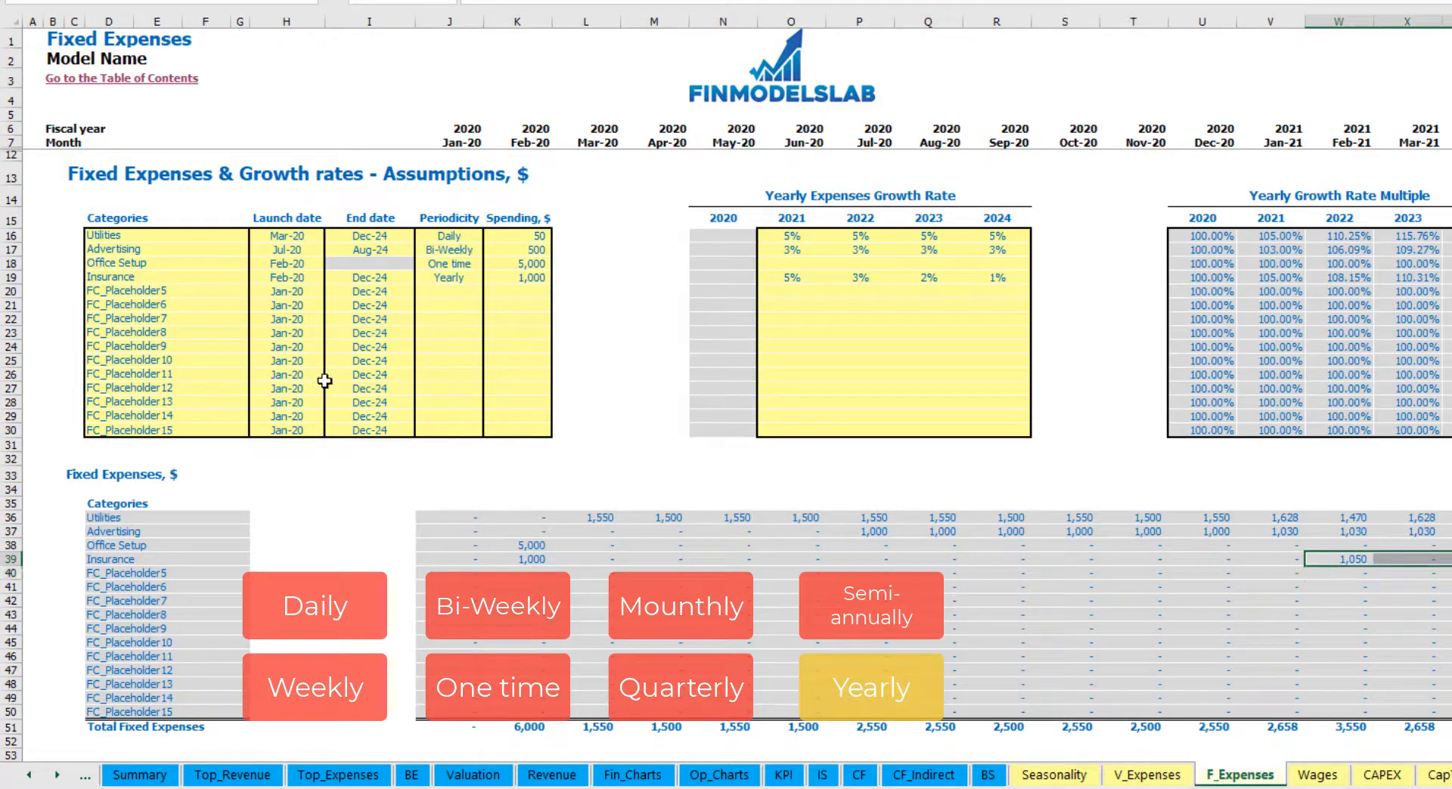
{"action": "left_click", "coordinate": [298, 279]}
{"action": "left_click", "coordinate": [370, 278]}
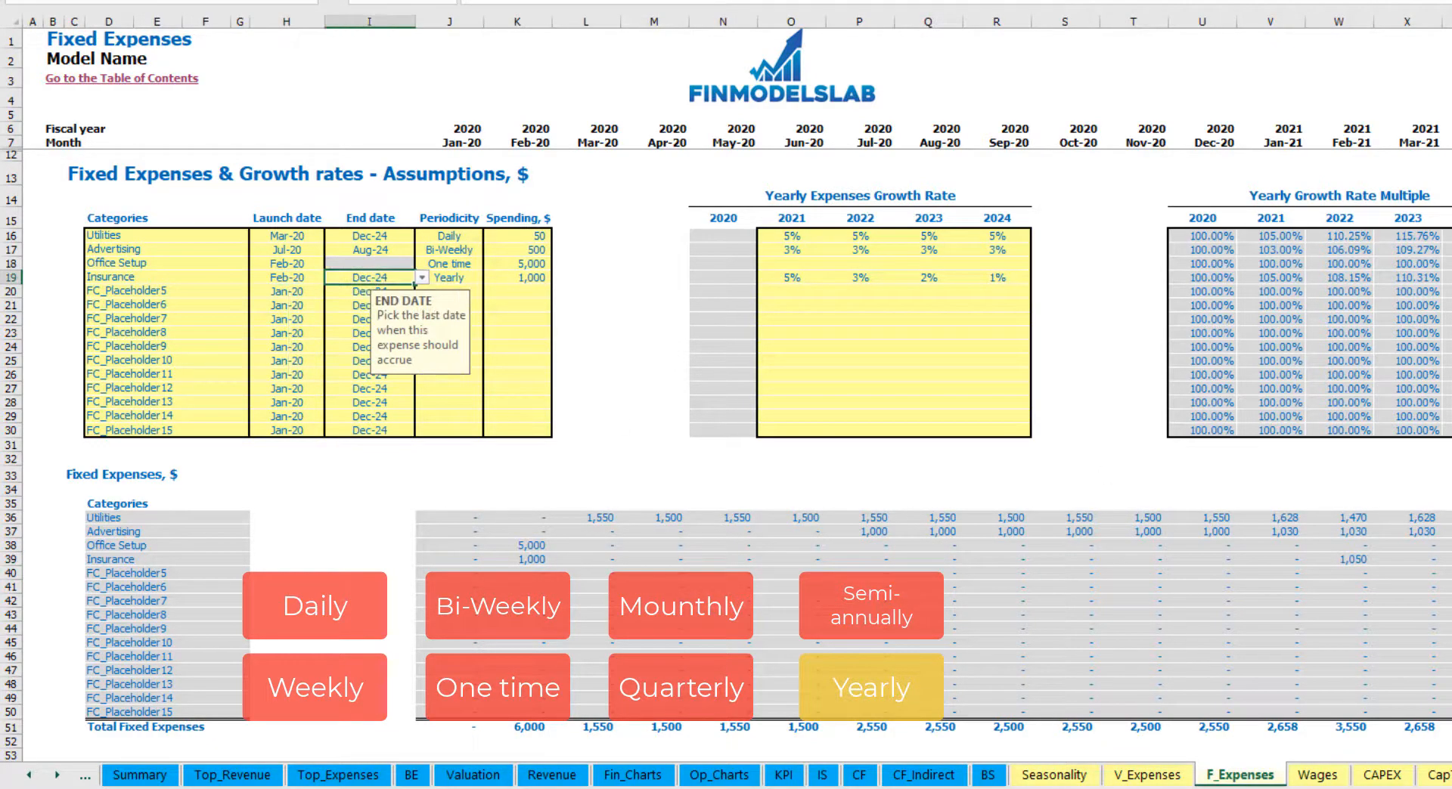
{"action": "left_click", "coordinate": [1076, 429]}
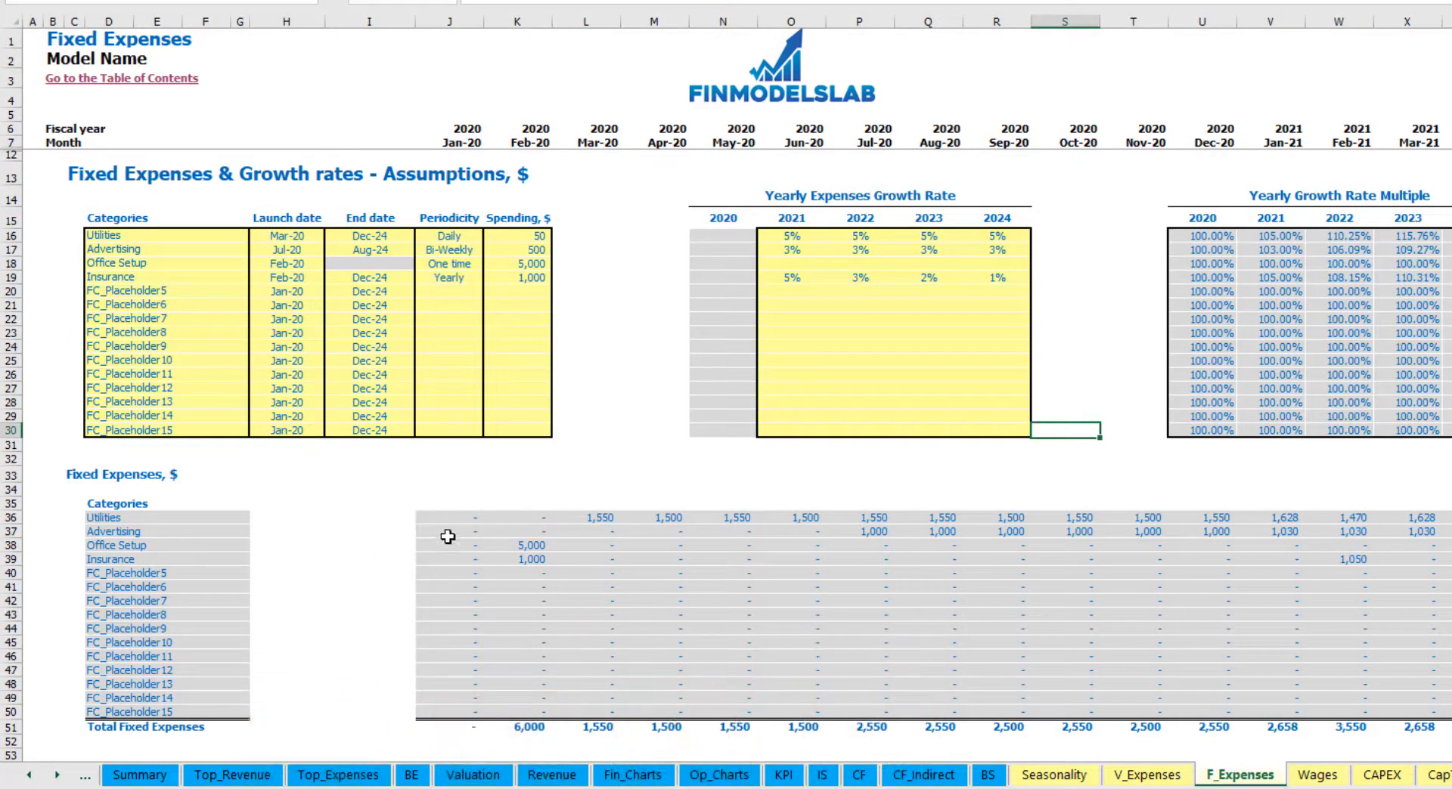
Review the monthly Fixed Expenses table, then expand Total Fixed Expenses on the IS sheet and examine its category rows.
{"action": "left_click_drag", "start_coordinate": [447, 517], "coordinate": [446, 534]}
{"action": "left_click_drag", "start_coordinate": [887, 624], "coordinate": [1371, 716]}
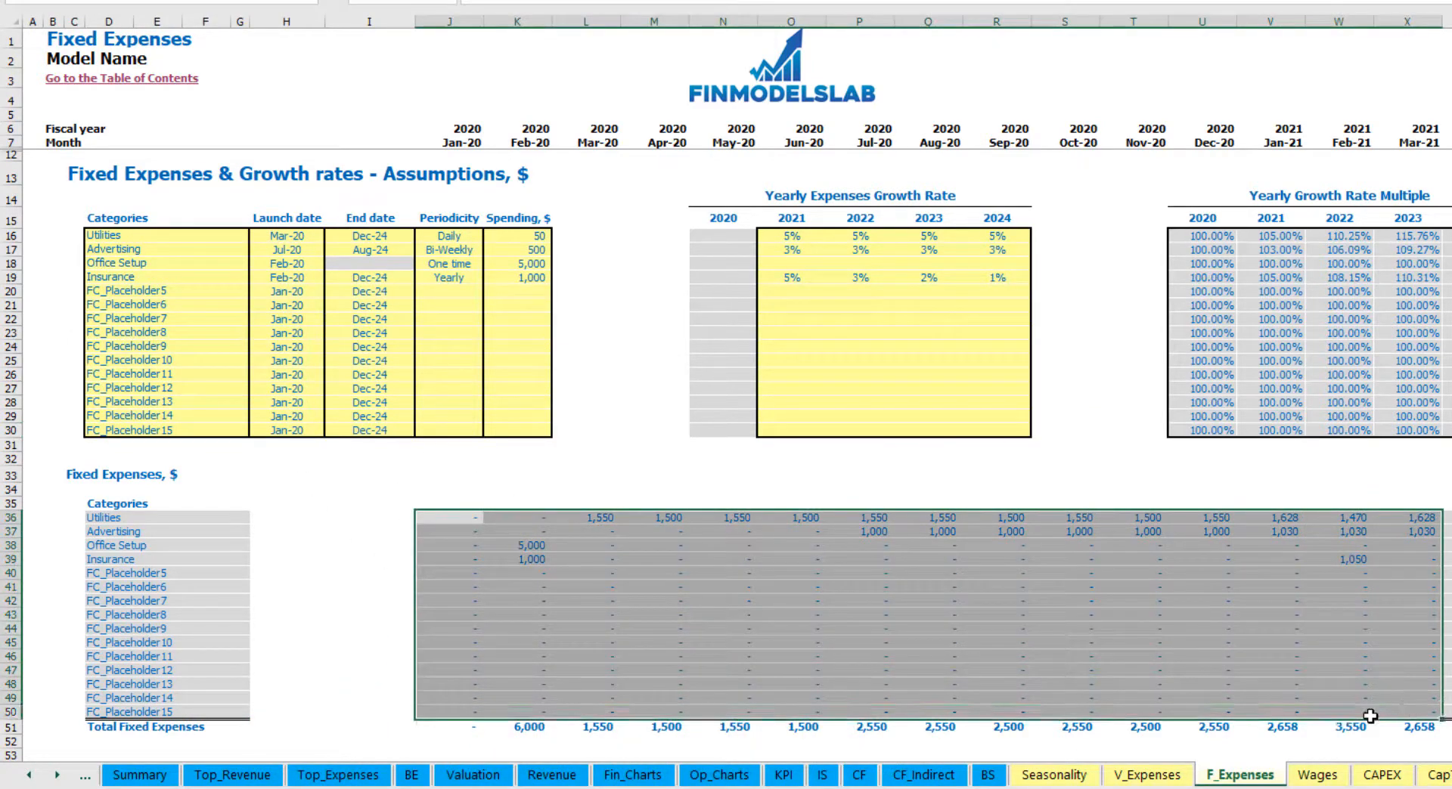
{"action": "left_click", "coordinate": [822, 776]}
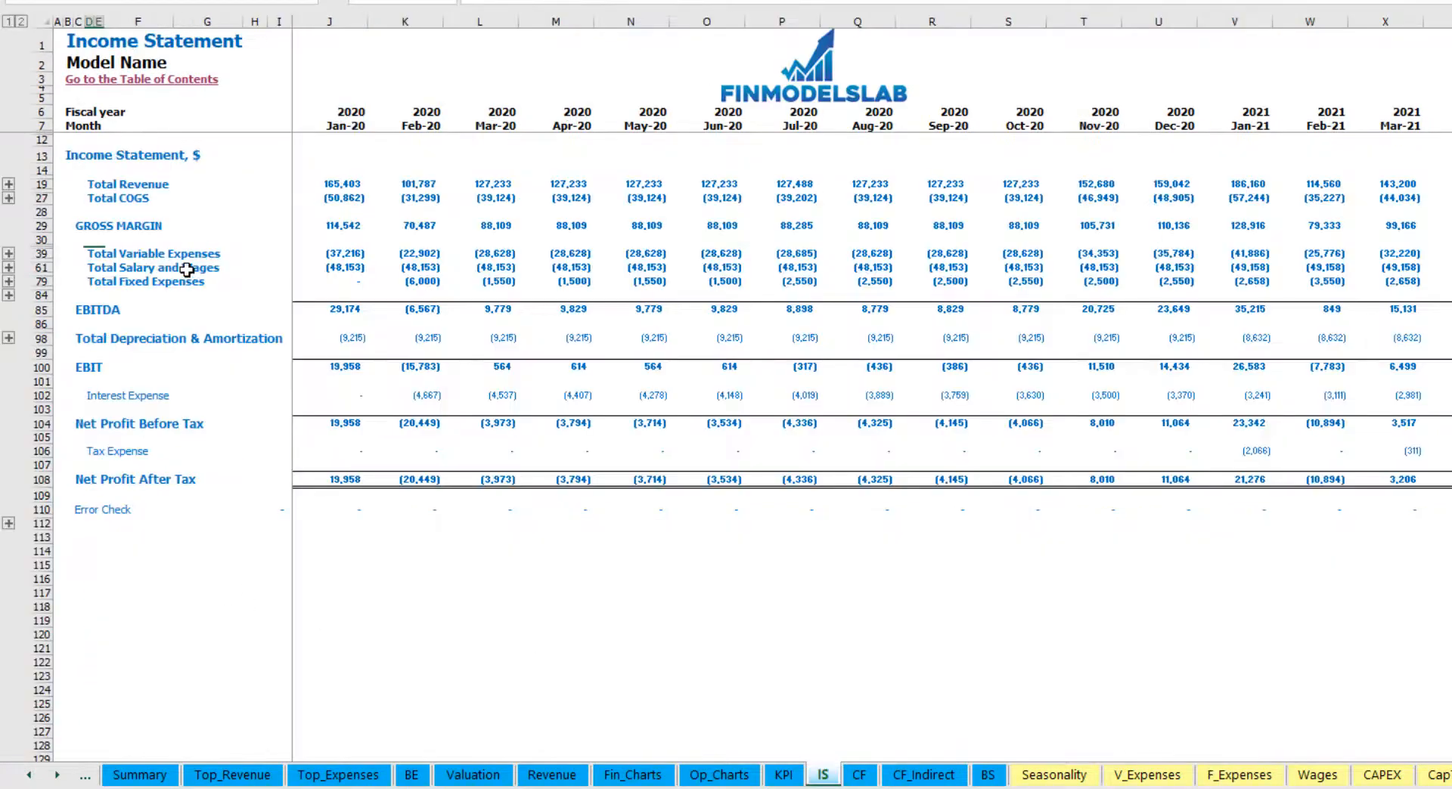
{"action": "left_click", "coordinate": [91, 282]}
{"action": "left_click", "coordinate": [9, 282]}
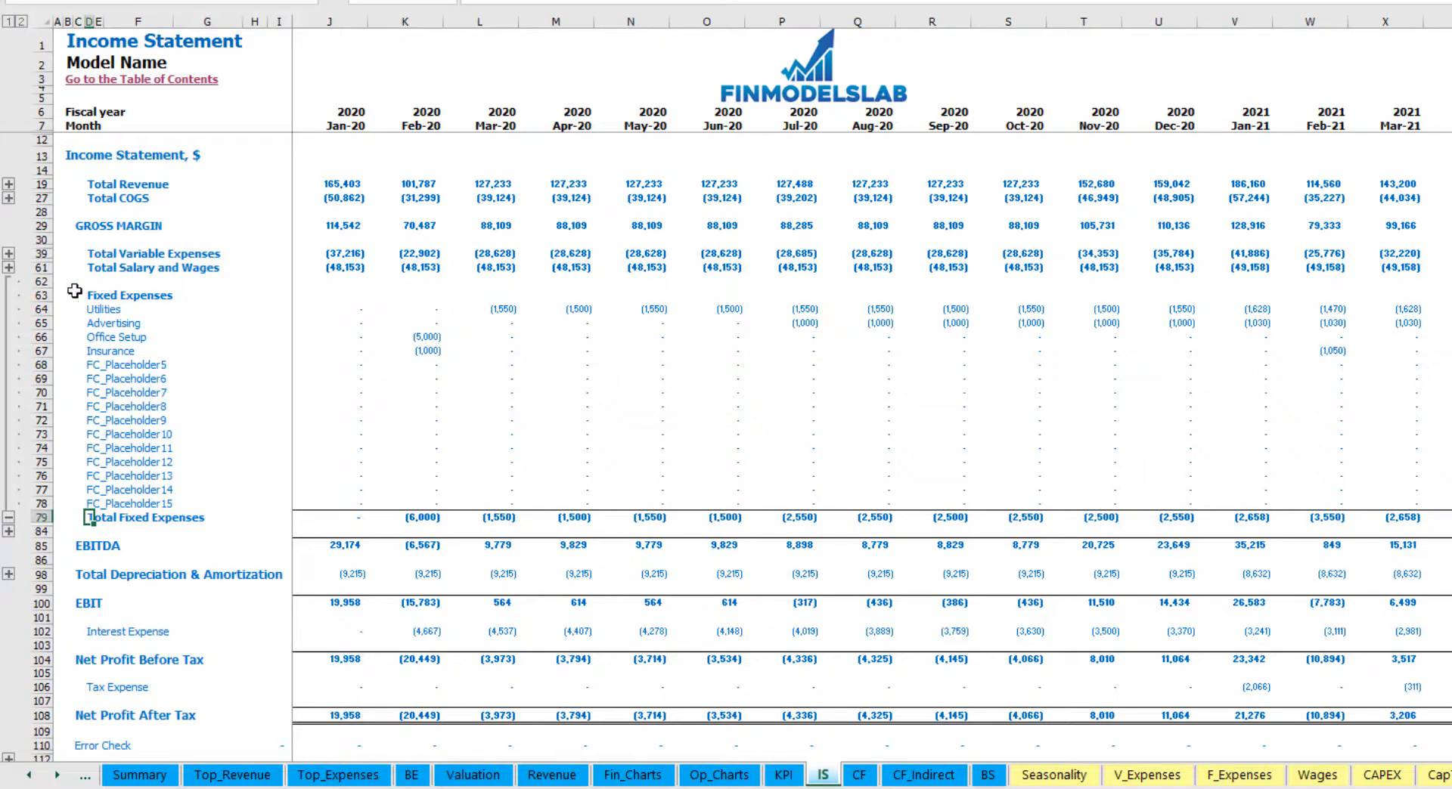
{"action": "left_click_drag", "start_coordinate": [46, 309], "coordinate": [47, 353]}
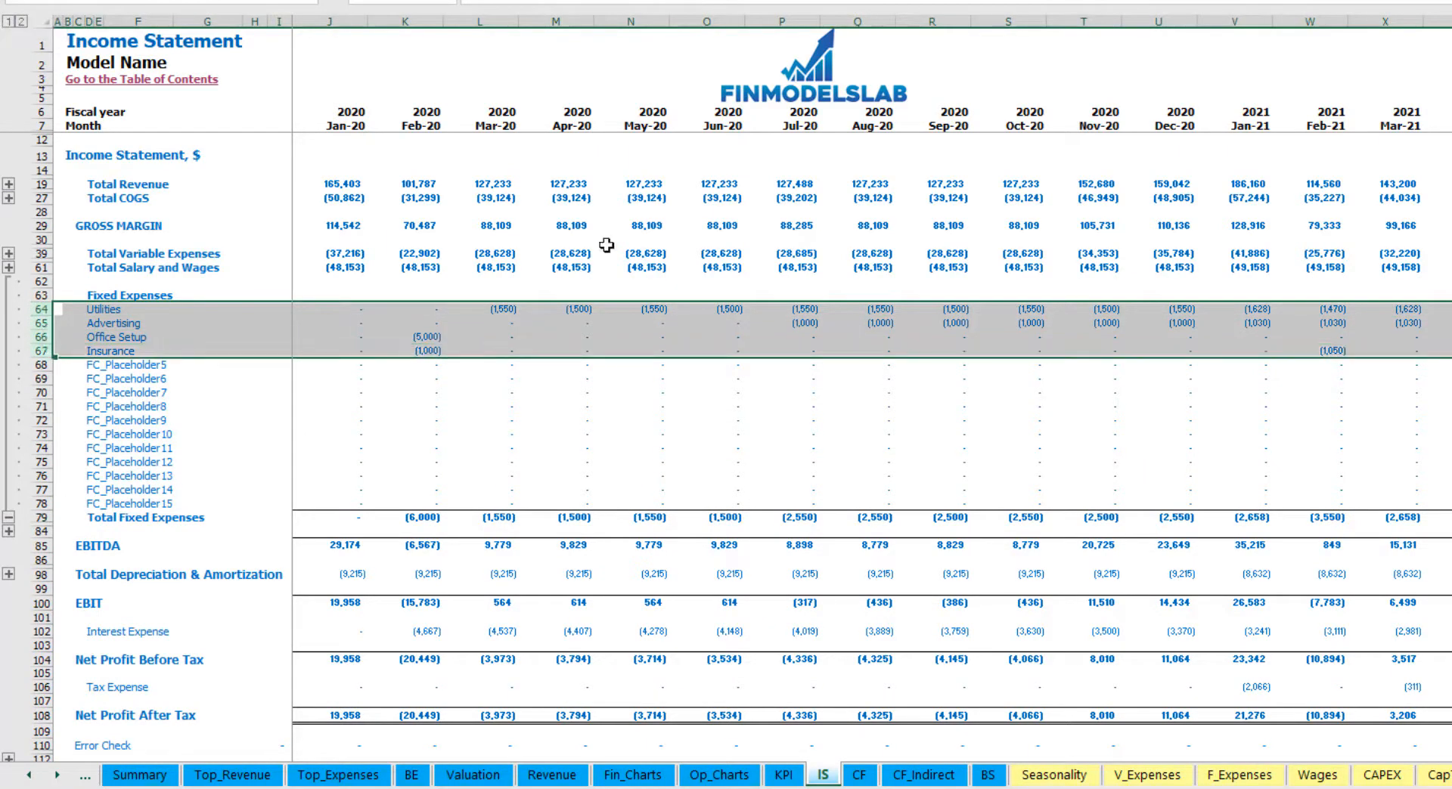
{"action": "left_click", "coordinate": [97, 311]}
{"action": "left_click_drag", "start_coordinate": [98, 311], "coordinate": [102, 504]}
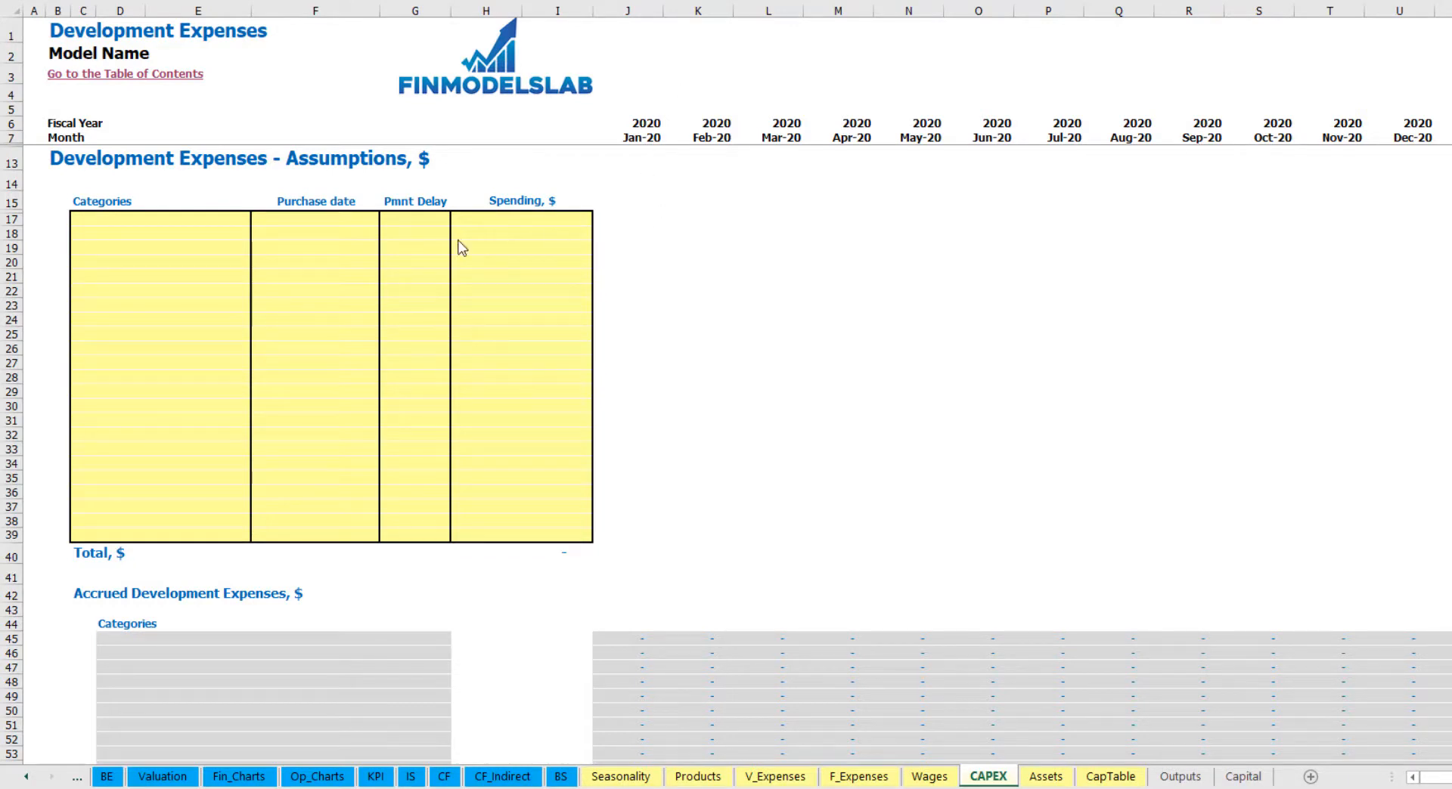
Enter Office dev as the first category in the Development Expenses assumptions on the CAPEX sheet.
{"action": "left_click", "coordinate": [204, 219]}
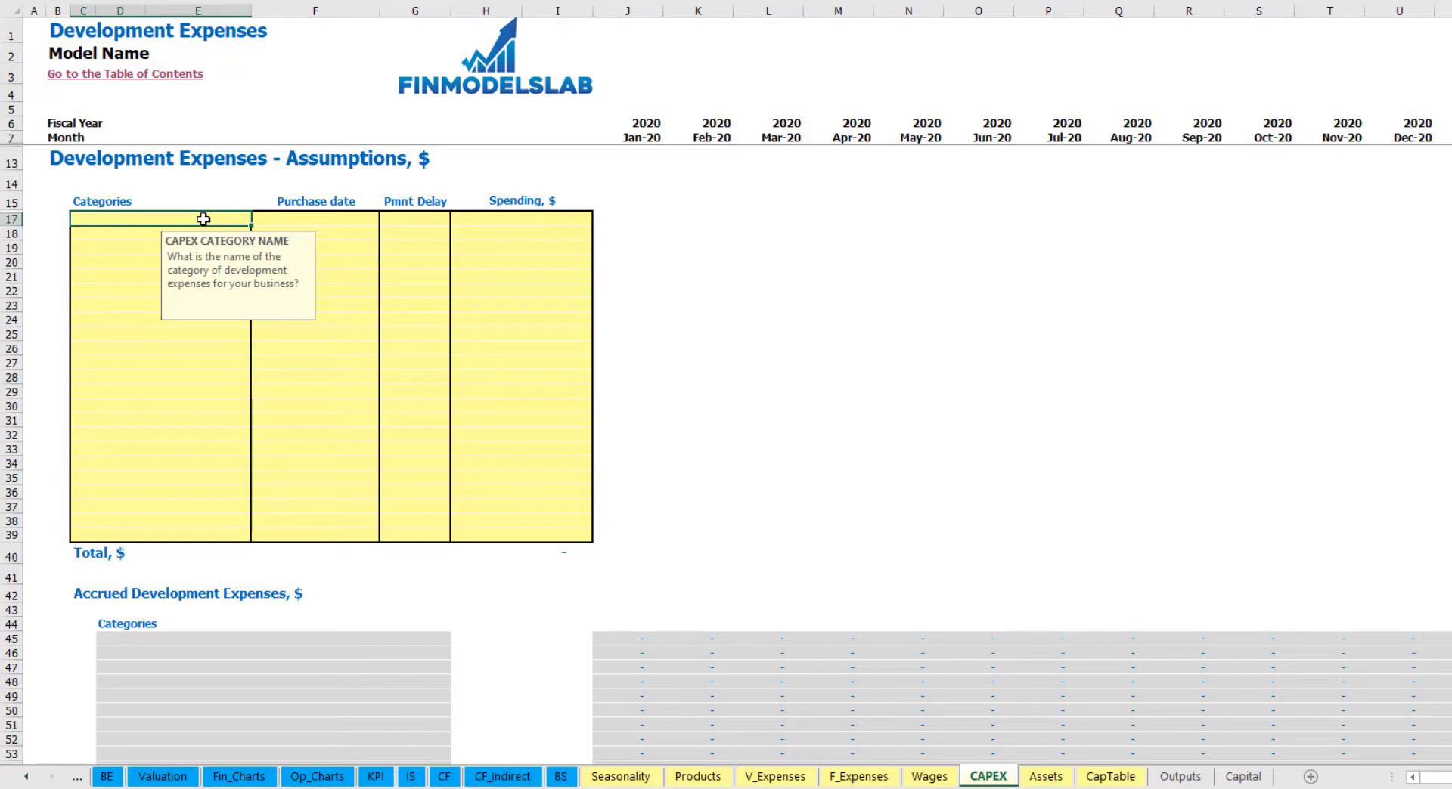
{"action": "type", "text": "Office dev"}
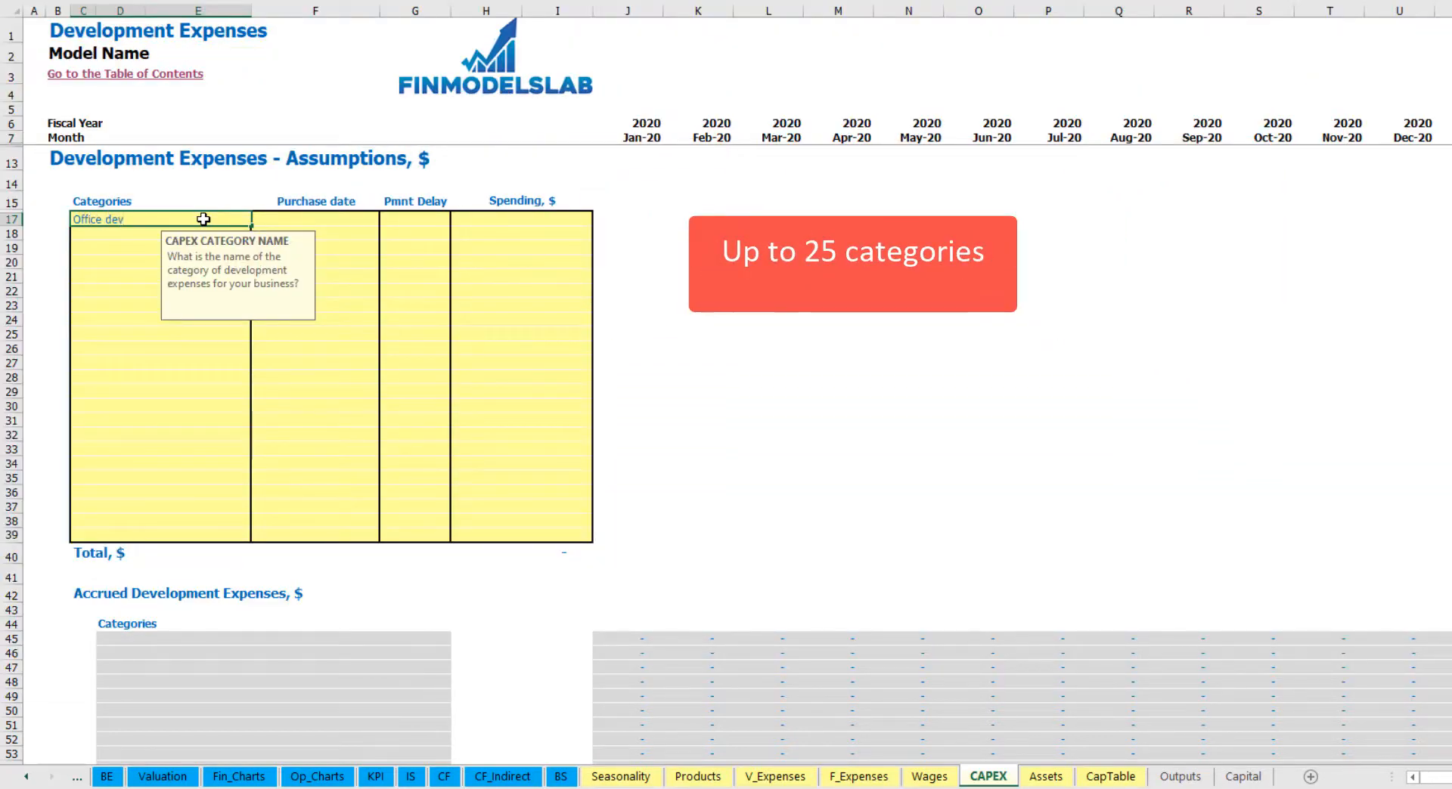
Set the Office dev purchase date to Feb-20 and its spending to 10,000.
{"action": "key", "text": "Return"}
{"action": "left_click", "coordinate": [316, 219]}
{"action": "left_click", "coordinate": [386, 218]}
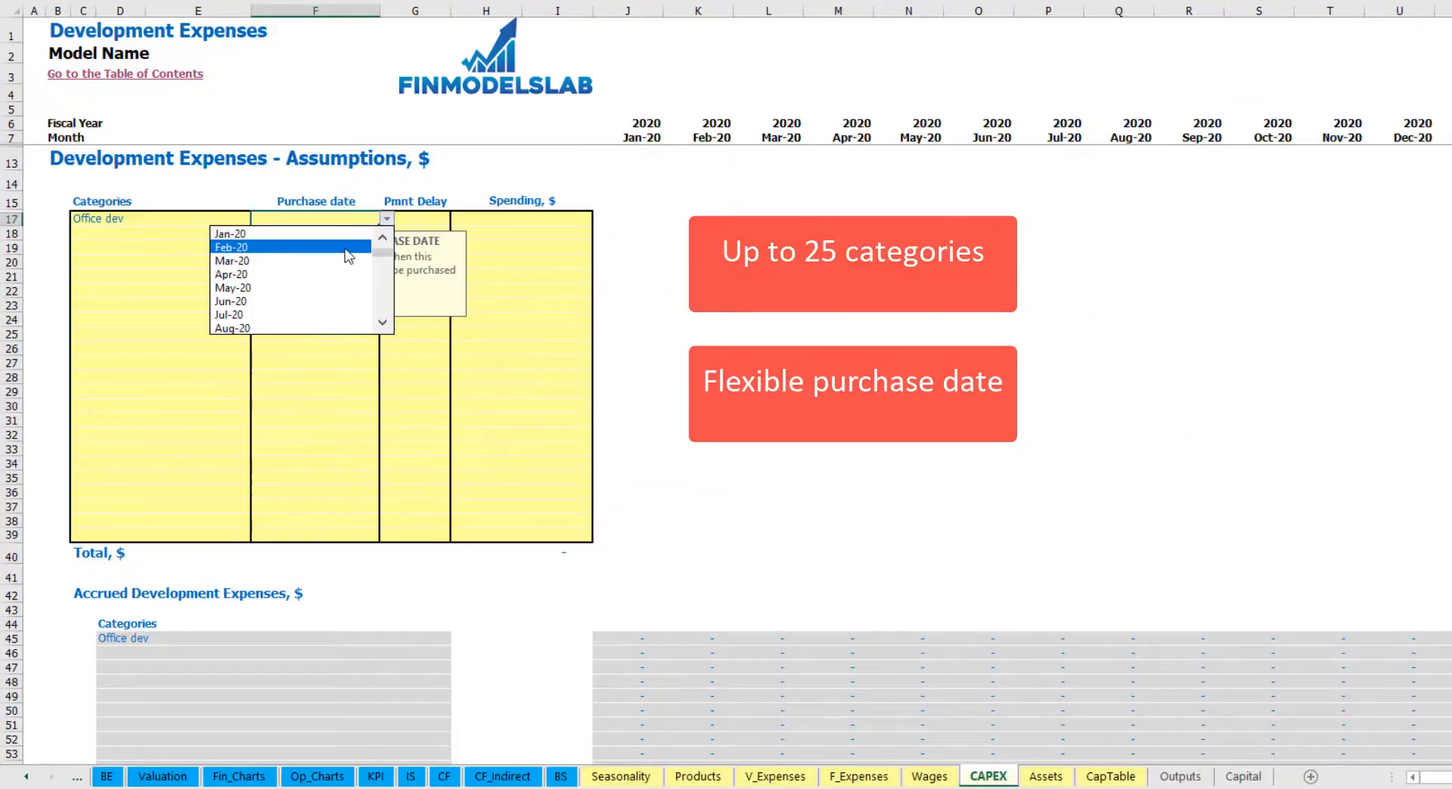
{"action": "left_click", "coordinate": [347, 248]}
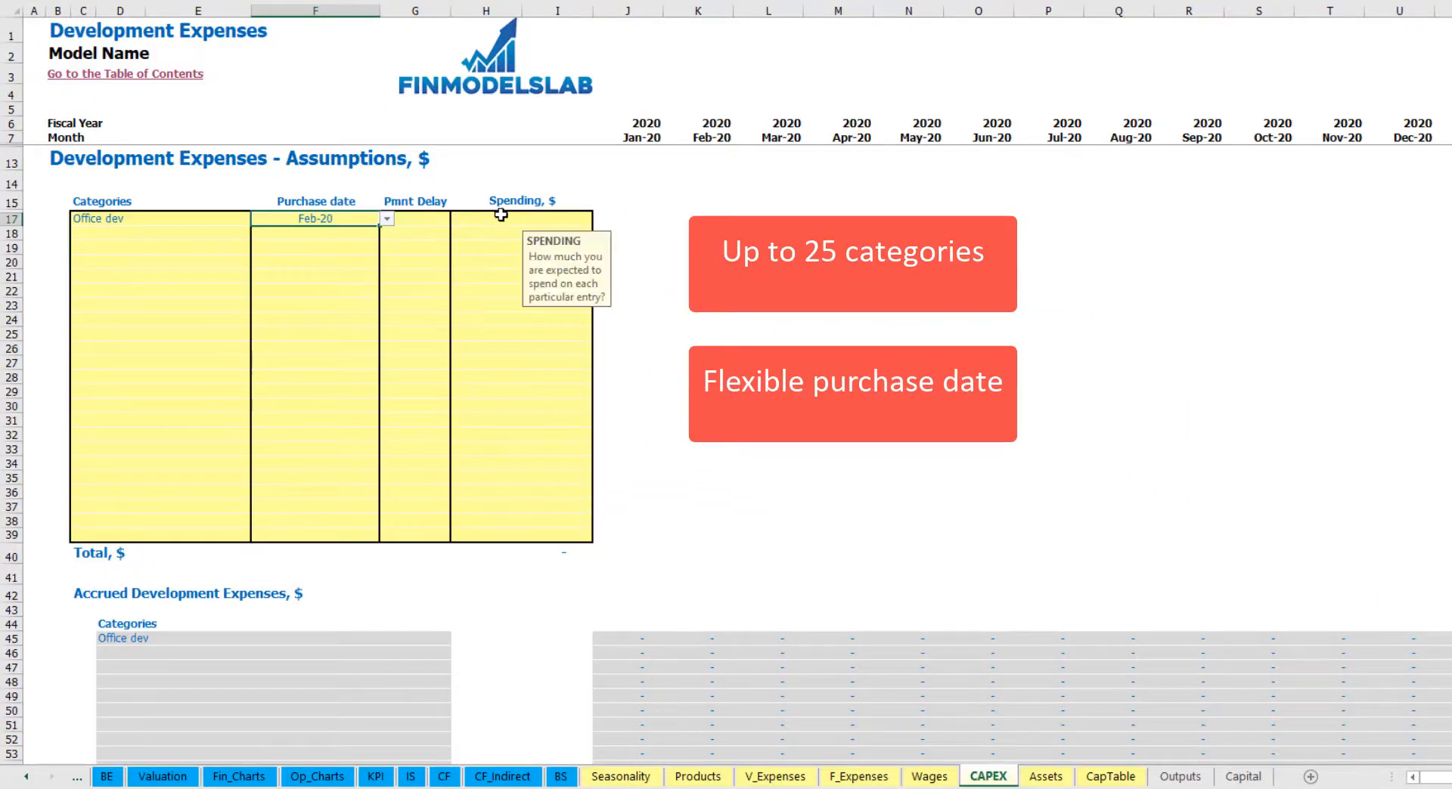
{"action": "left_click", "coordinate": [500, 215]}
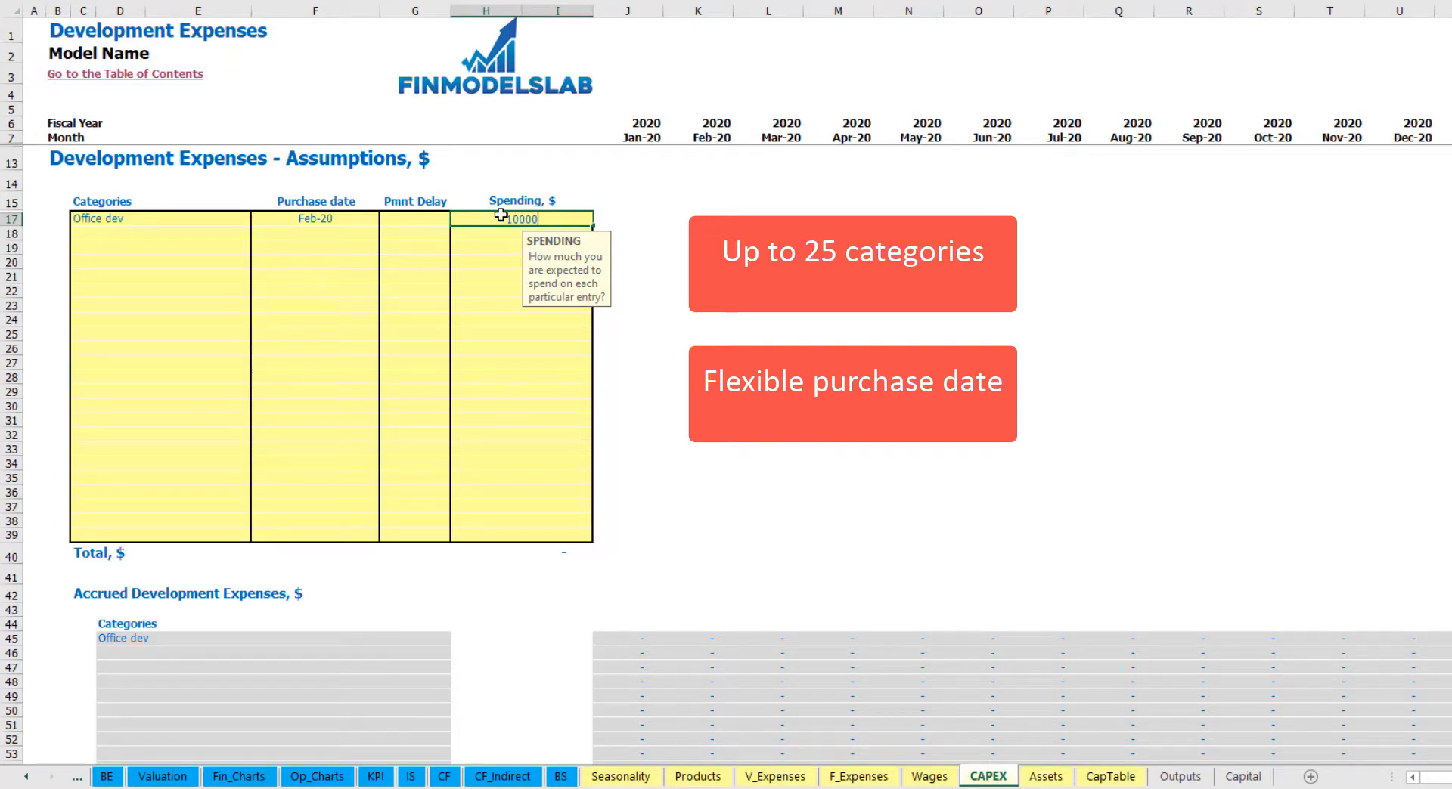
{"action": "key", "text": "Return"}
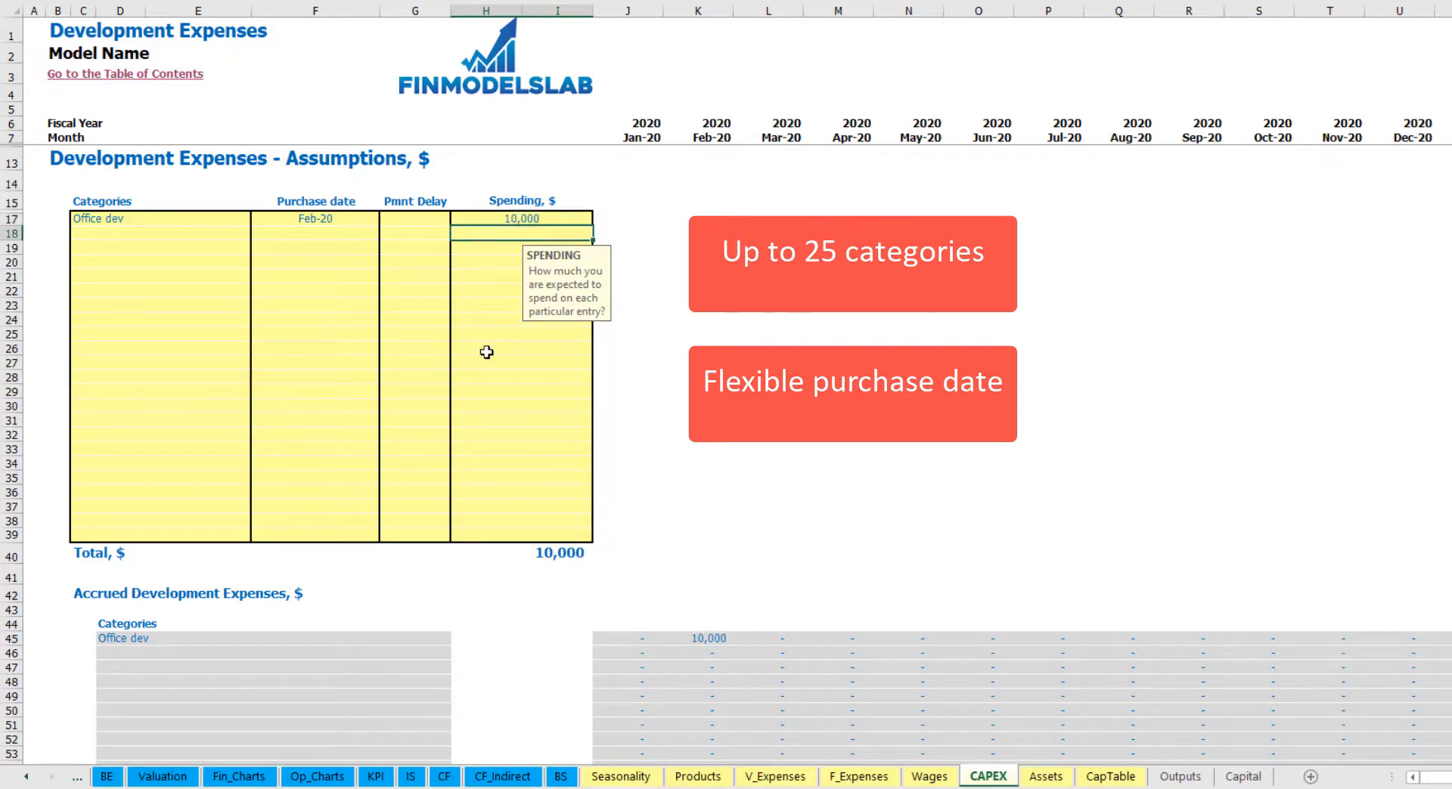
Set the Office dev payment delay to 2M in the Development Expenses assumptions.
{"action": "left_click", "coordinate": [424, 218]}
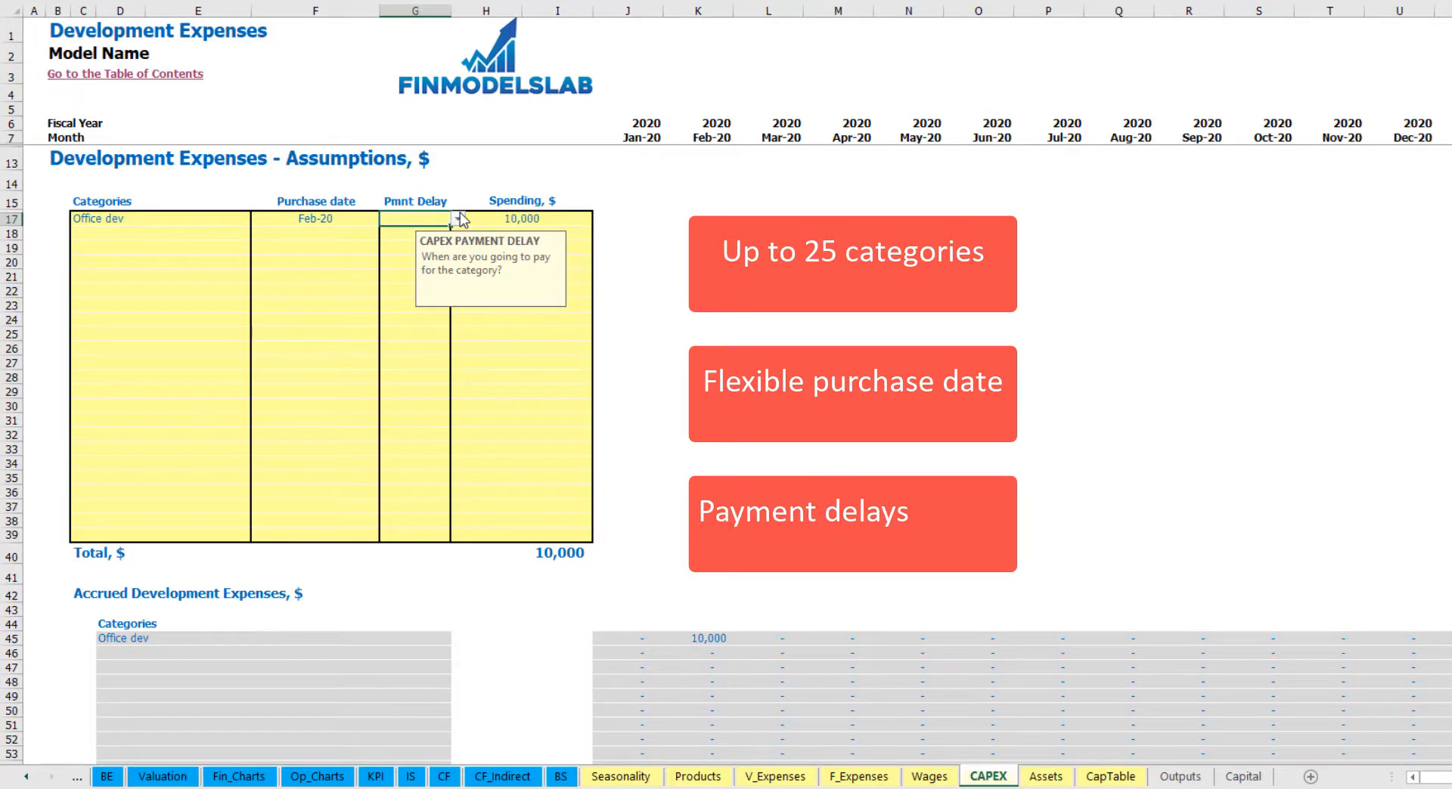
{"action": "left_click", "coordinate": [459, 219]}
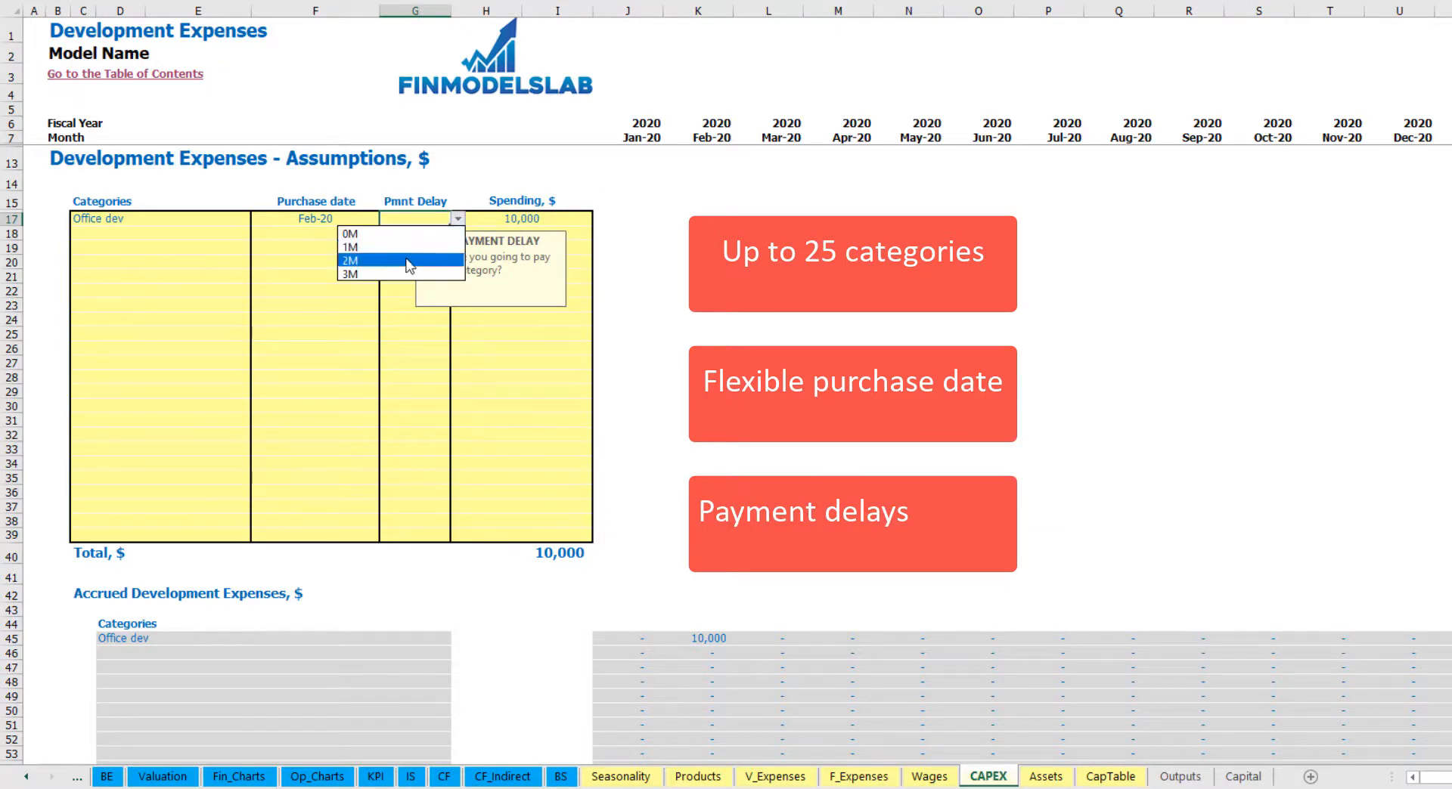
{"action": "left_click", "coordinate": [407, 259]}
{"action": "left_click", "coordinate": [746, 268]}
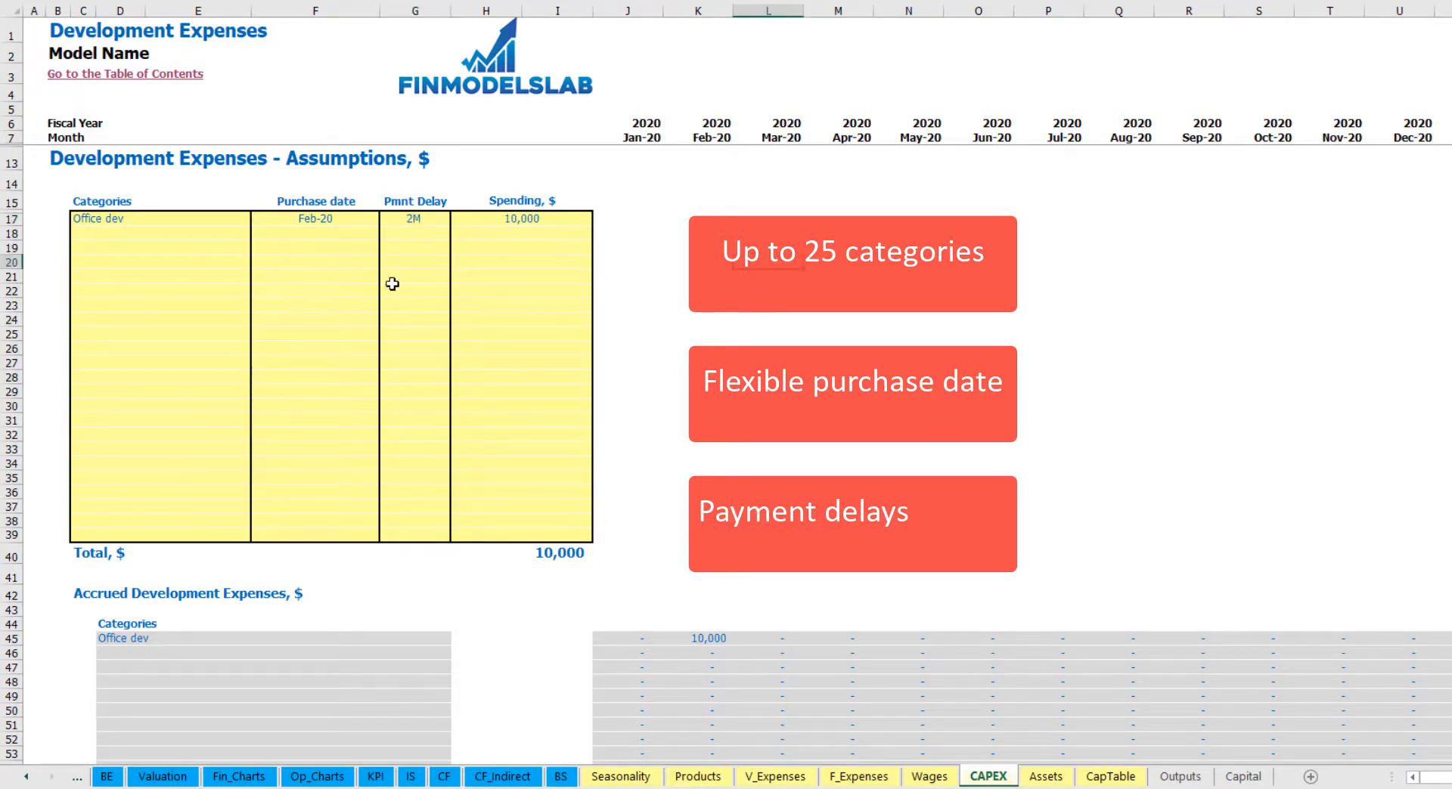
Check the Office dev amounts in the accrued and paid development expense tables, then review the CAPEX summary.
{"action": "left_click", "coordinate": [709, 640]}
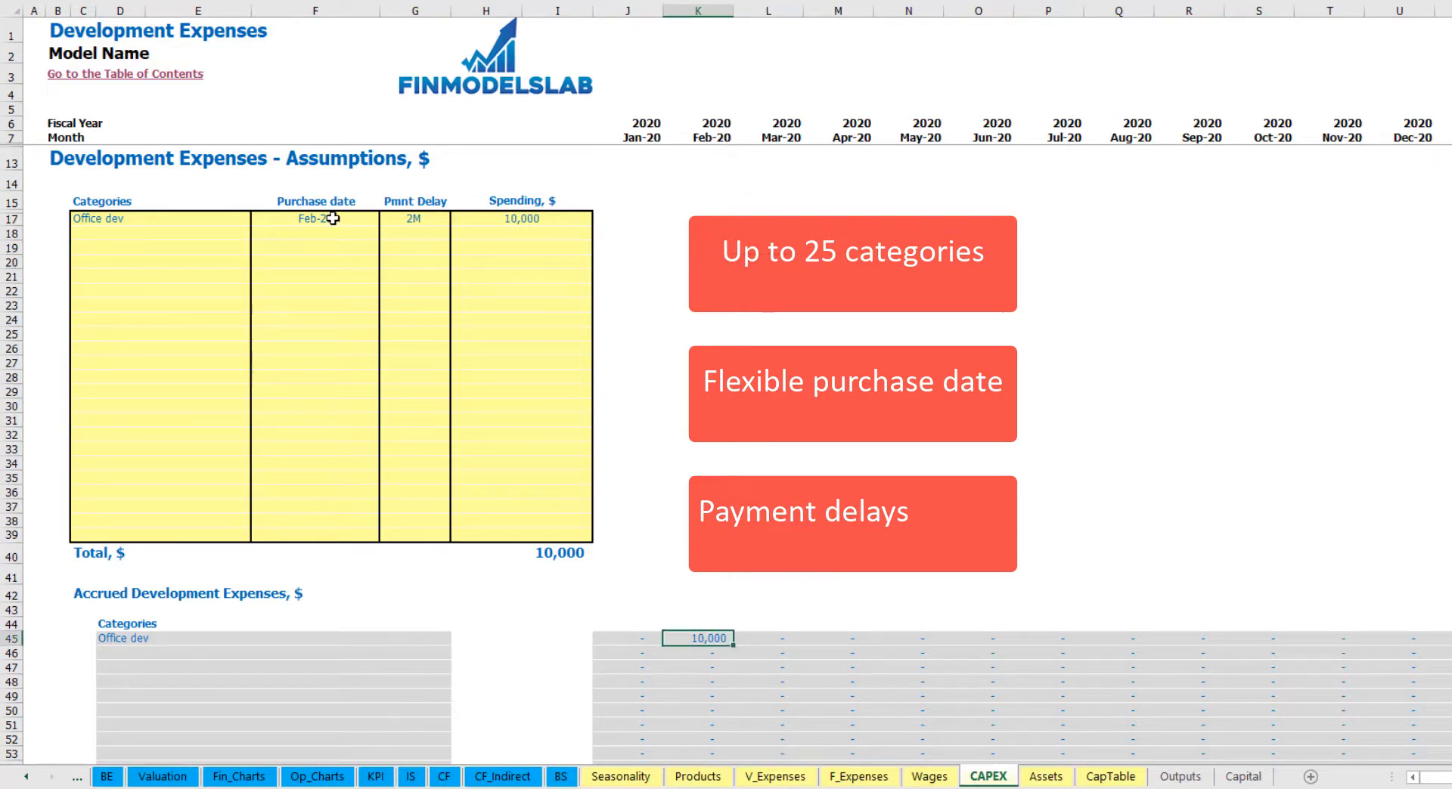
{"action": "scroll", "coordinate": [705, 325], "scroll_direction": "down", "scroll_amount": 7}
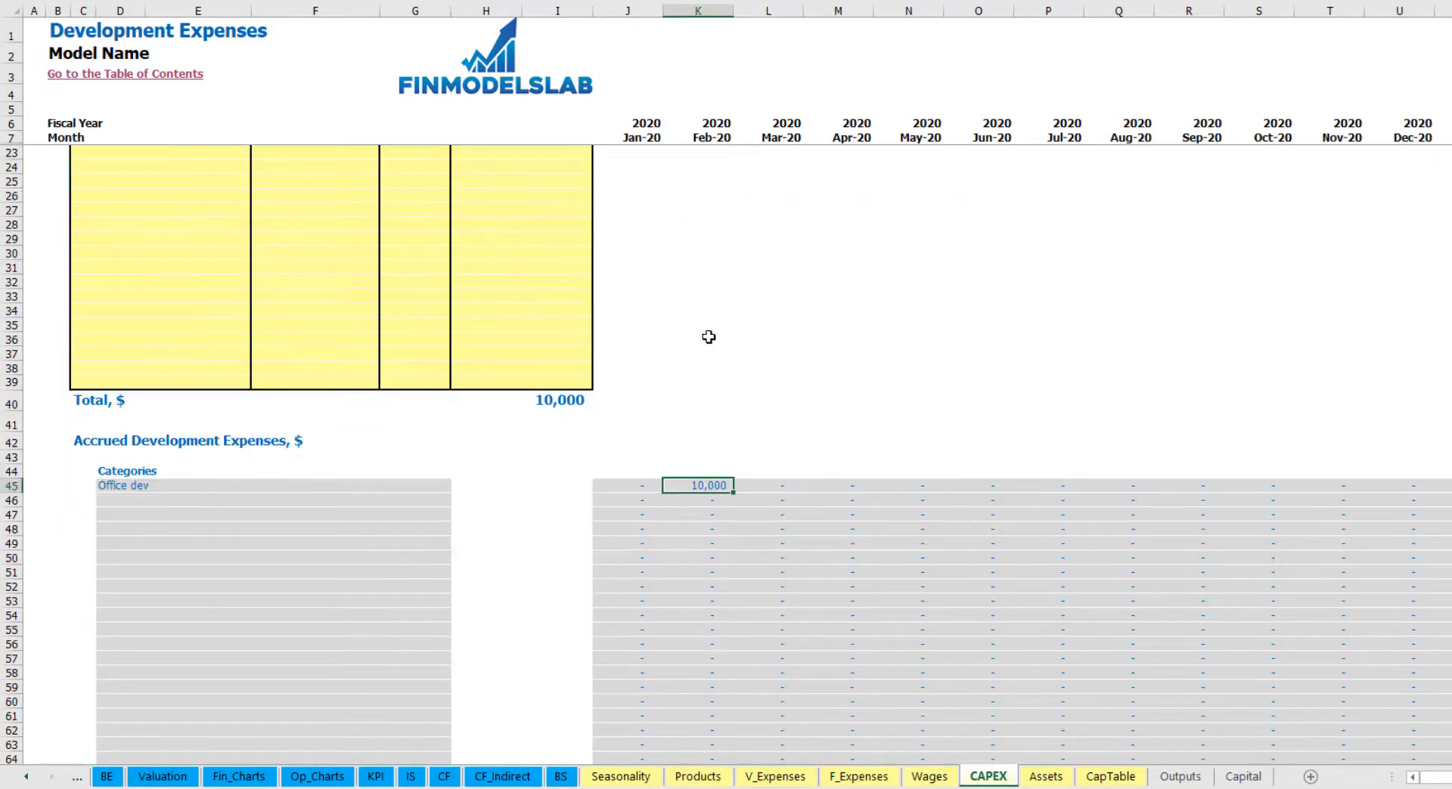
{"action": "scroll", "coordinate": [713, 343], "scroll_direction": "down", "scroll_amount": 3}
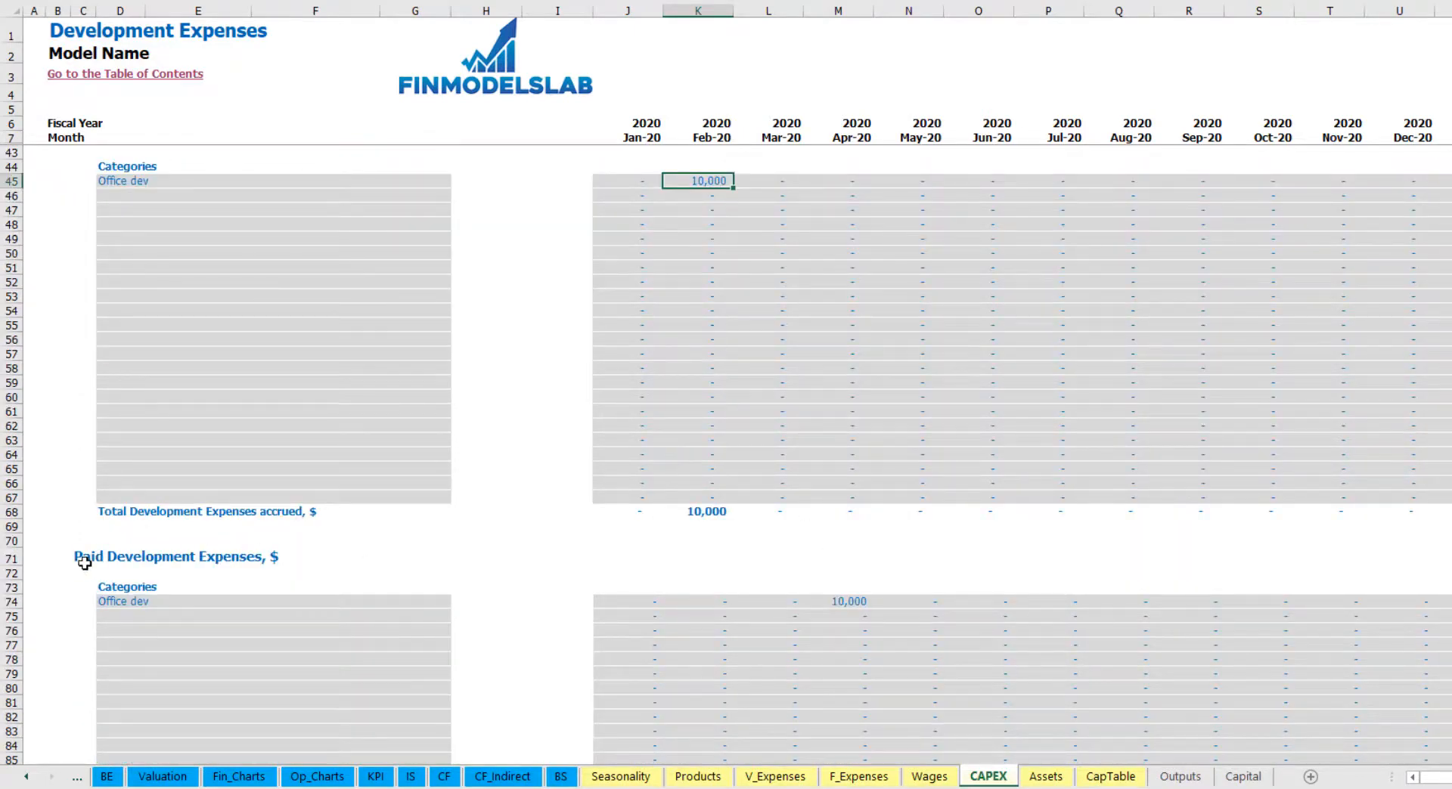
{"action": "left_click", "coordinate": [837, 602]}
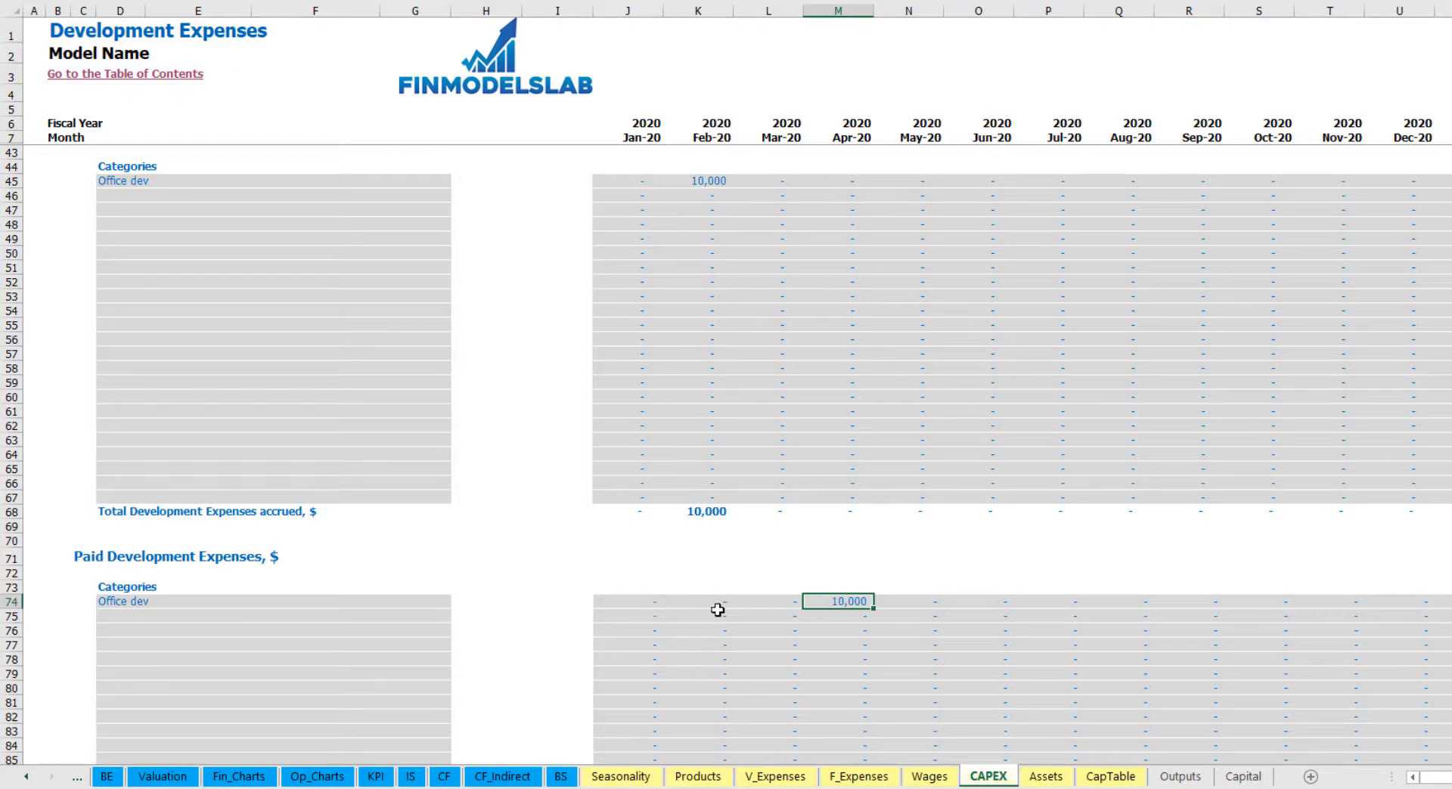
{"action": "scroll", "coordinate": [802, 605], "scroll_direction": "down", "scroll_amount": 13}
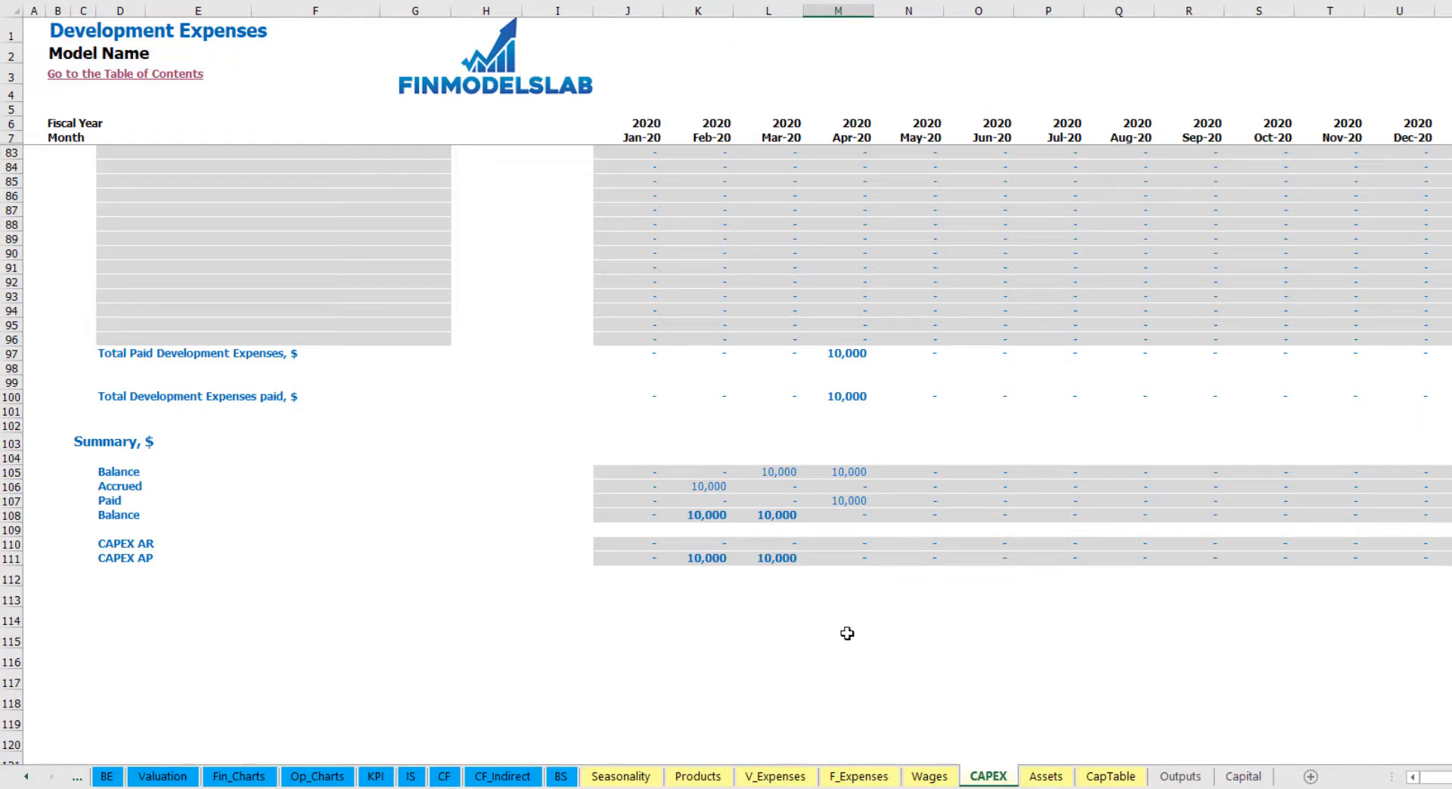
Add Other dev exp as the second development expense category with a purchase date of Mar-20.
{"action": "scroll", "coordinate": [772, 452], "scroll_direction": "up", "scroll_amount": 20}
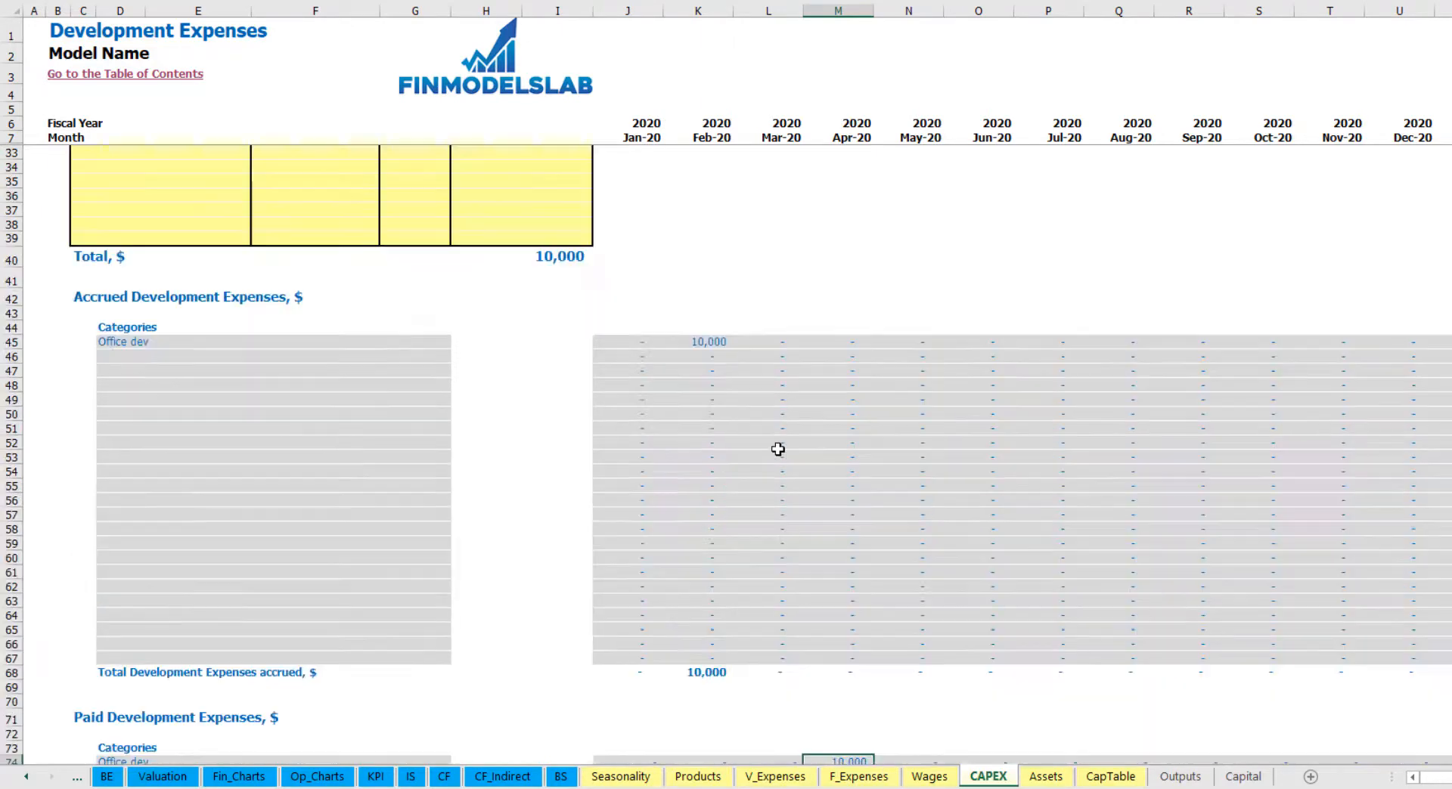
{"action": "left_click", "coordinate": [133, 231]}
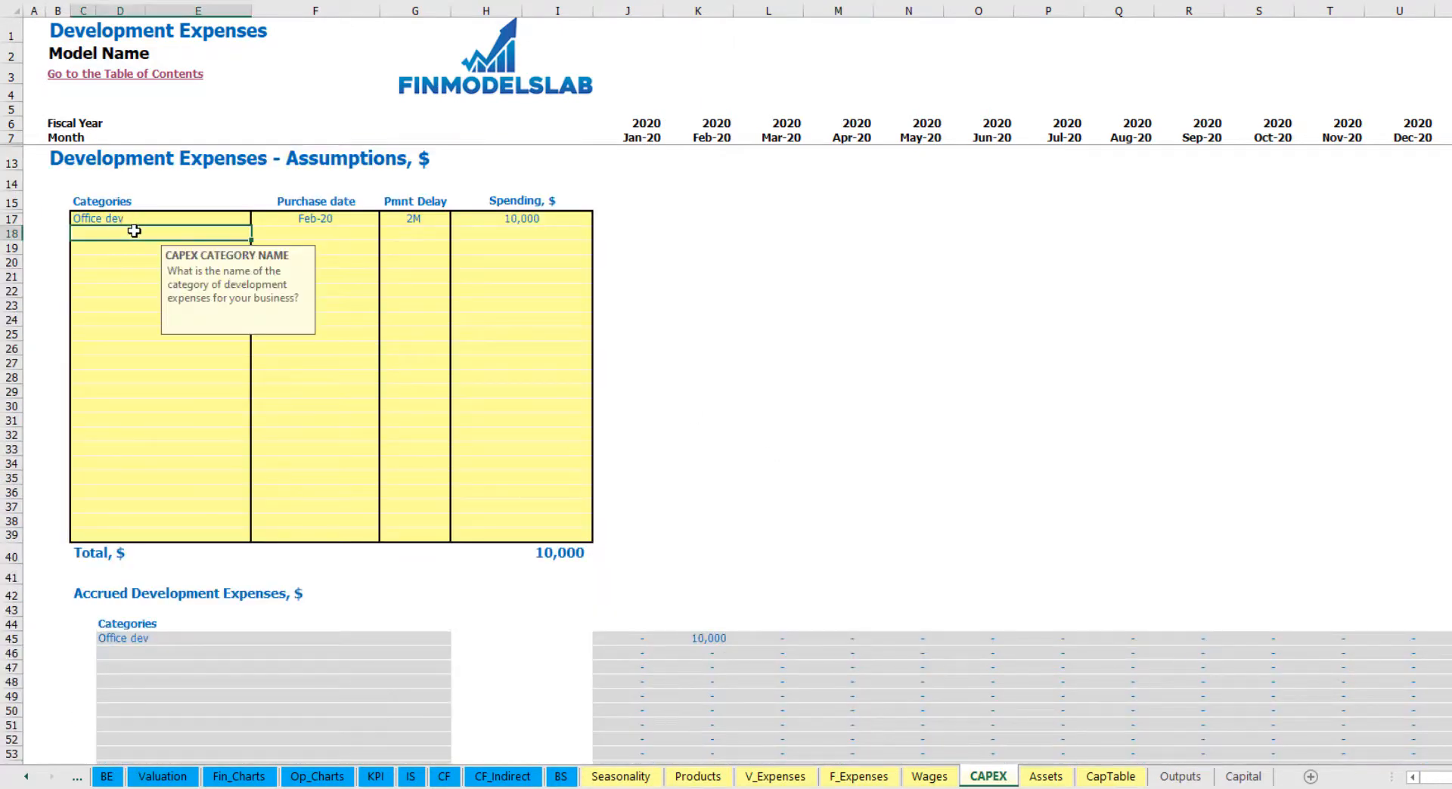
{"action": "type", "text": "Other dev exp"}
{"action": "key", "text": "Return"}
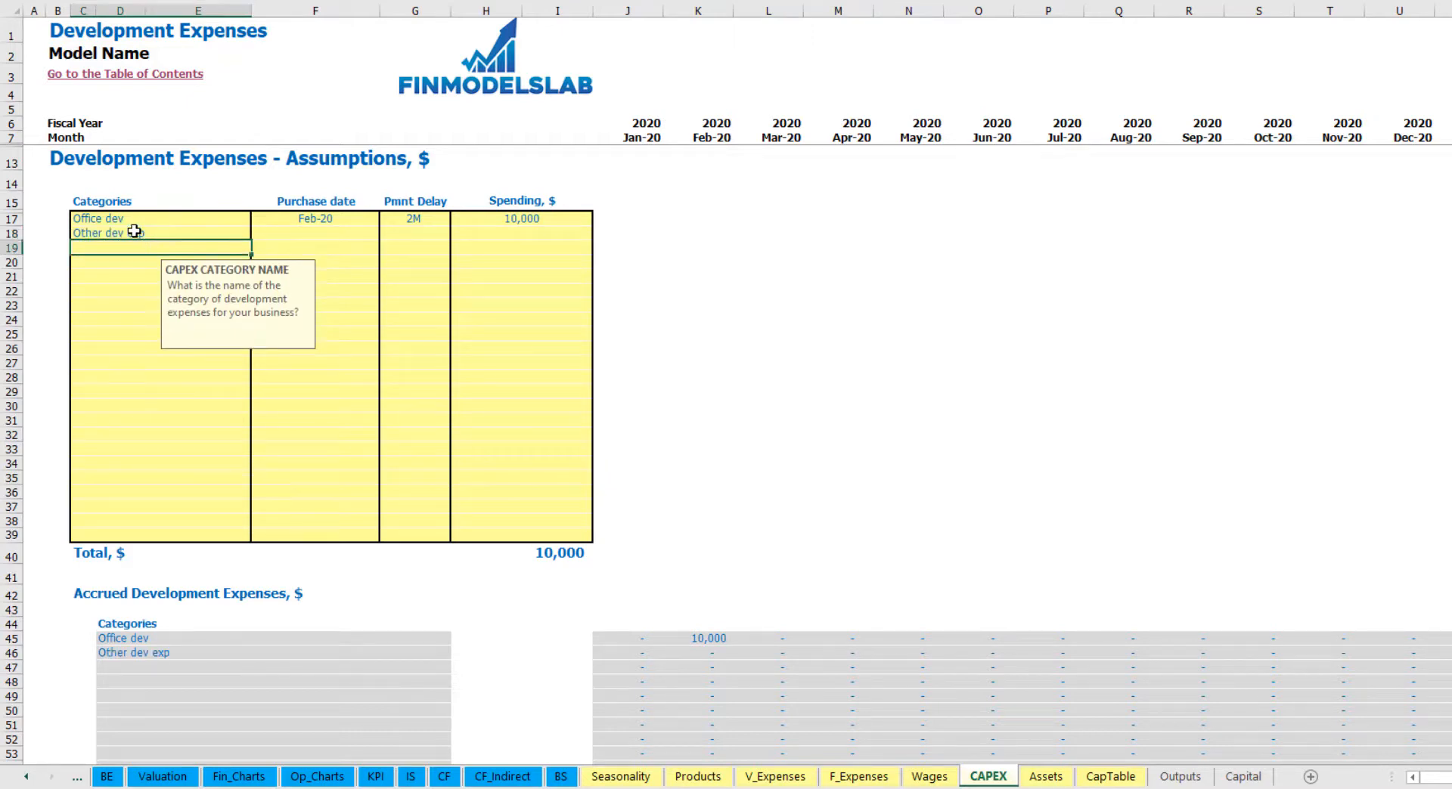
{"action": "left_click", "coordinate": [363, 230]}
{"action": "left_click", "coordinate": [385, 233]}
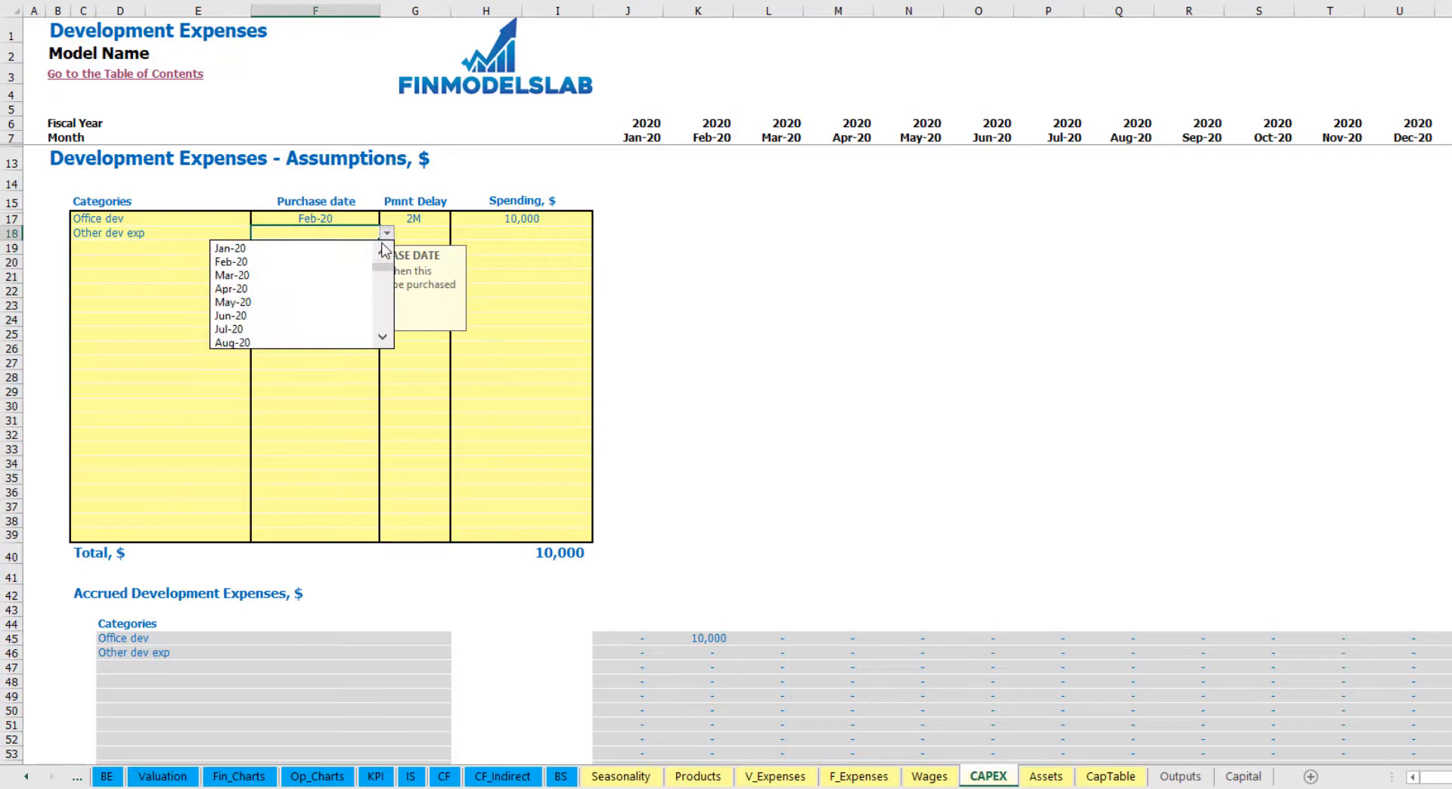
{"action": "left_click", "coordinate": [340, 275]}
Set the Other dev exp spending to 5,000 and its payment delay to 0M.
{"action": "left_click", "coordinate": [500, 239]}
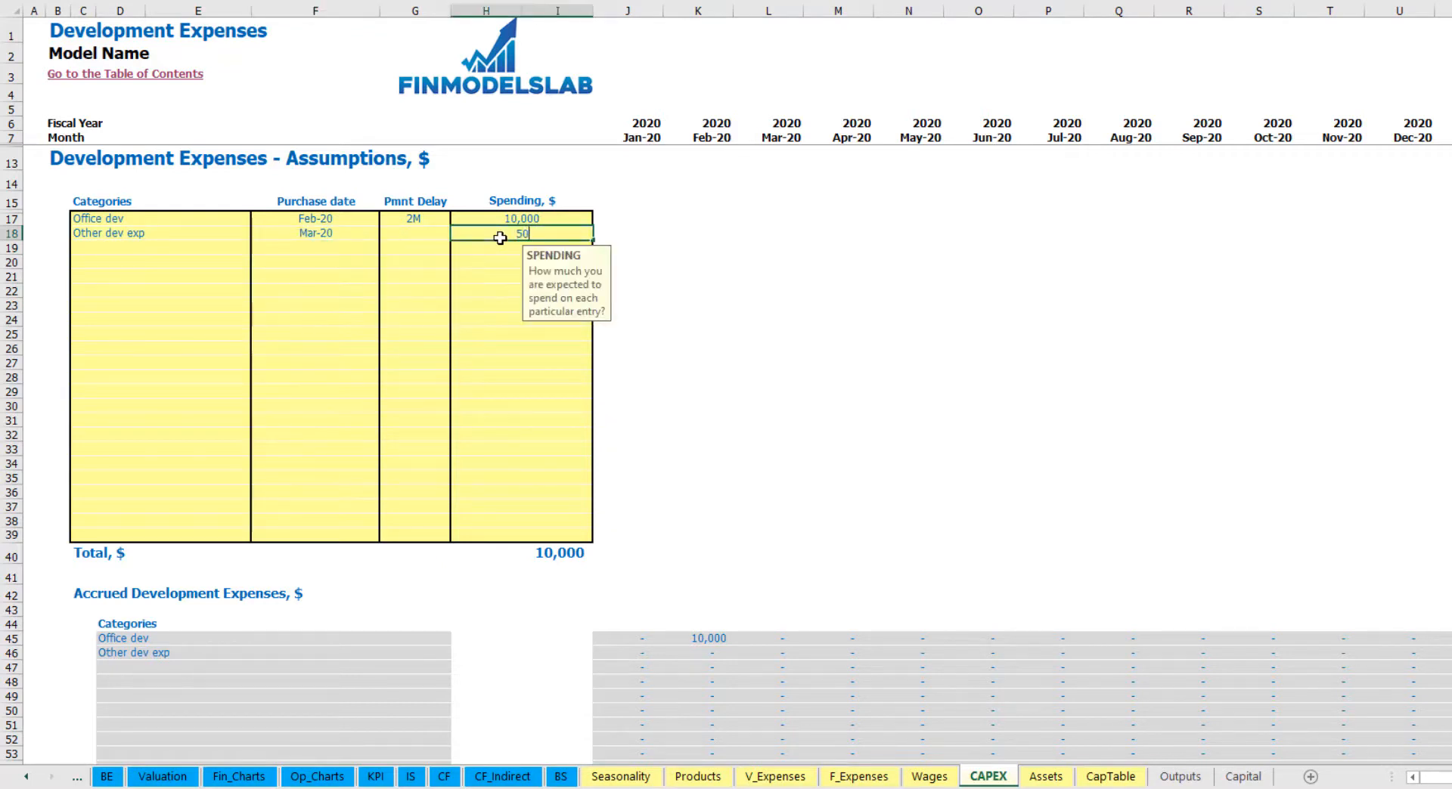
{"action": "type", "text": "5,000"}
{"action": "key", "text": "Return"}
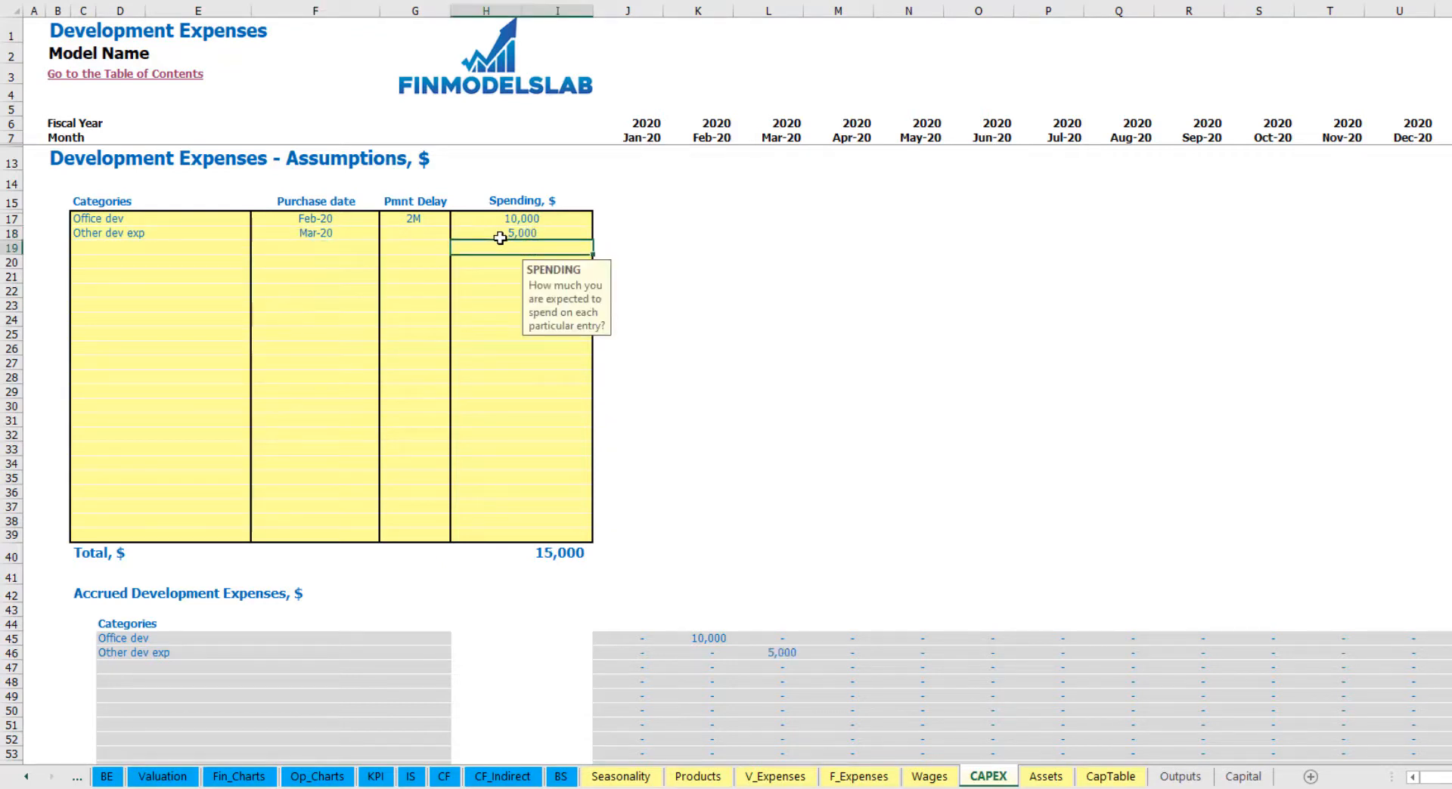
{"action": "left_click", "coordinate": [428, 236]}
{"action": "left_click", "coordinate": [458, 233]}
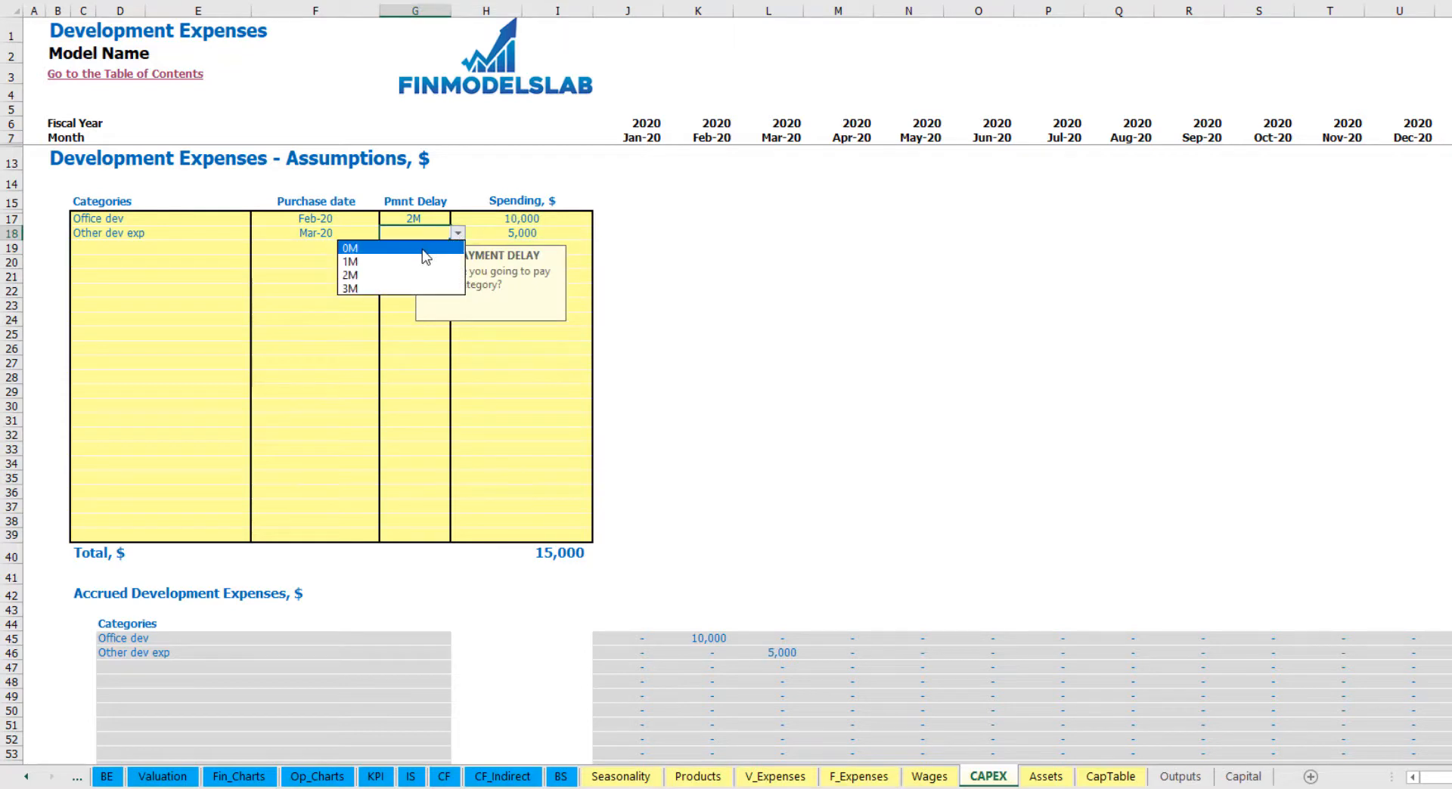
{"action": "left_click", "coordinate": [425, 249]}
Compare the accrued and paid months of Other dev exp in the development expense tables.
{"action": "scroll", "coordinate": [735, 573], "scroll_direction": "down", "scroll_amount": 3}
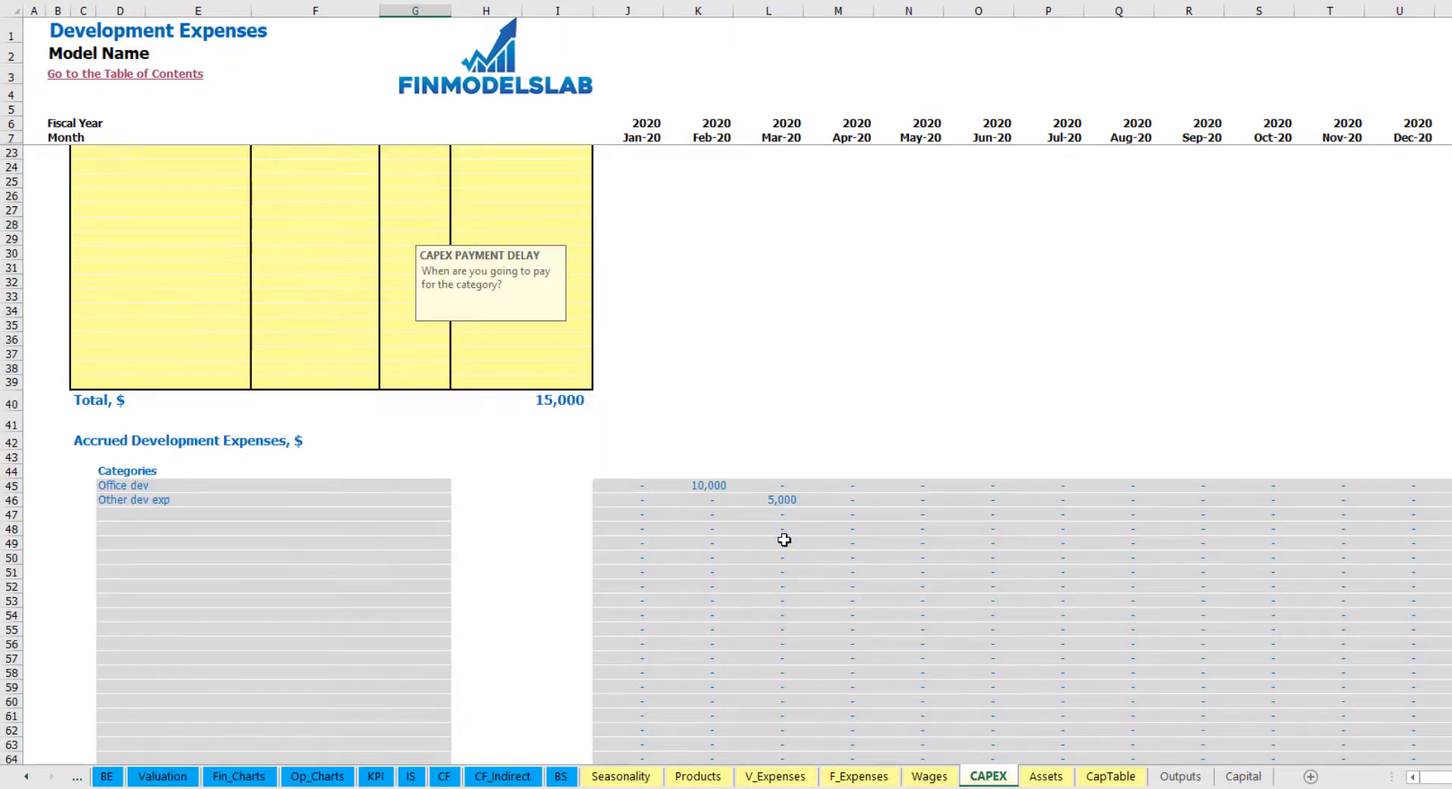
{"action": "left_click", "coordinate": [783, 502]}
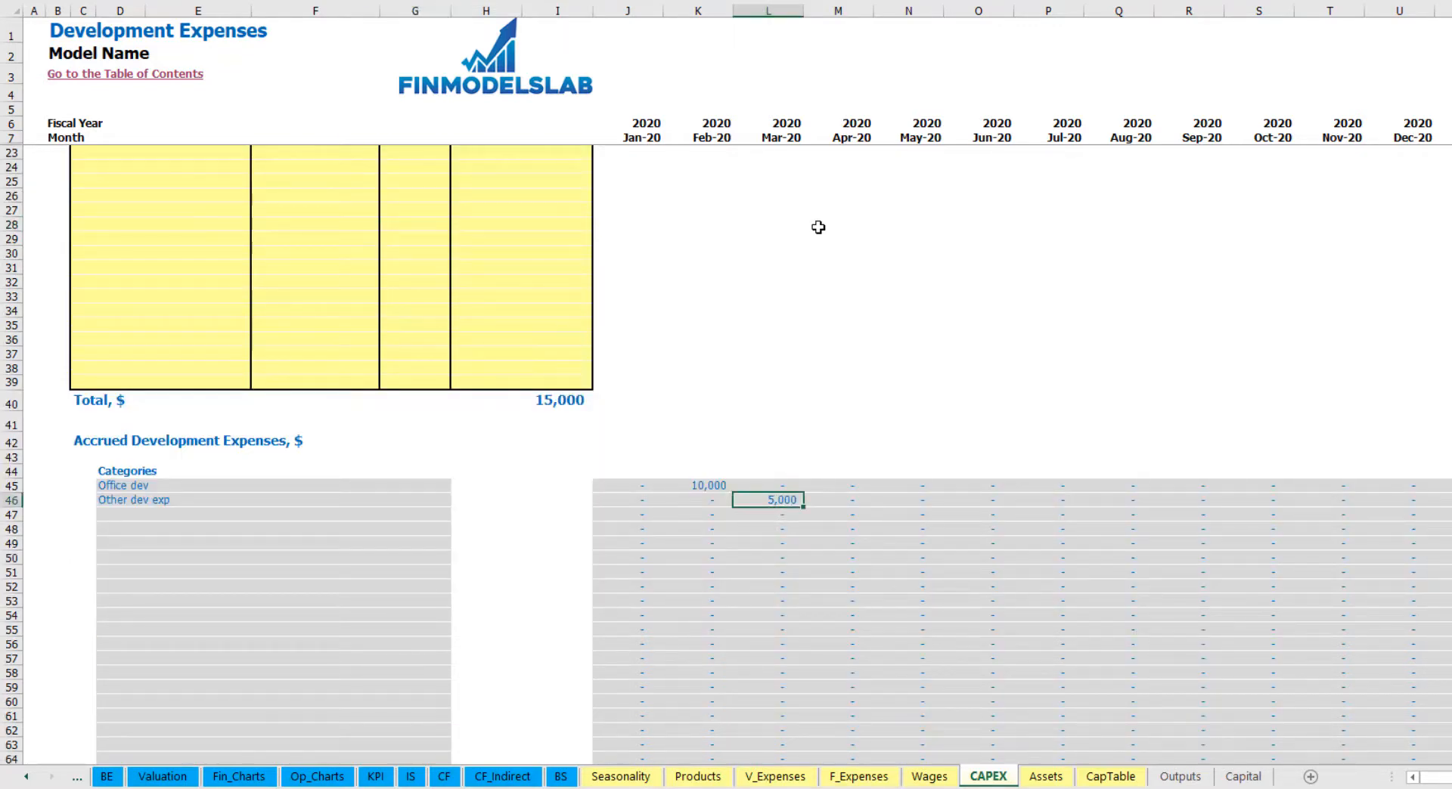
{"action": "scroll", "coordinate": [764, 499], "scroll_direction": "down", "scroll_amount": 10}
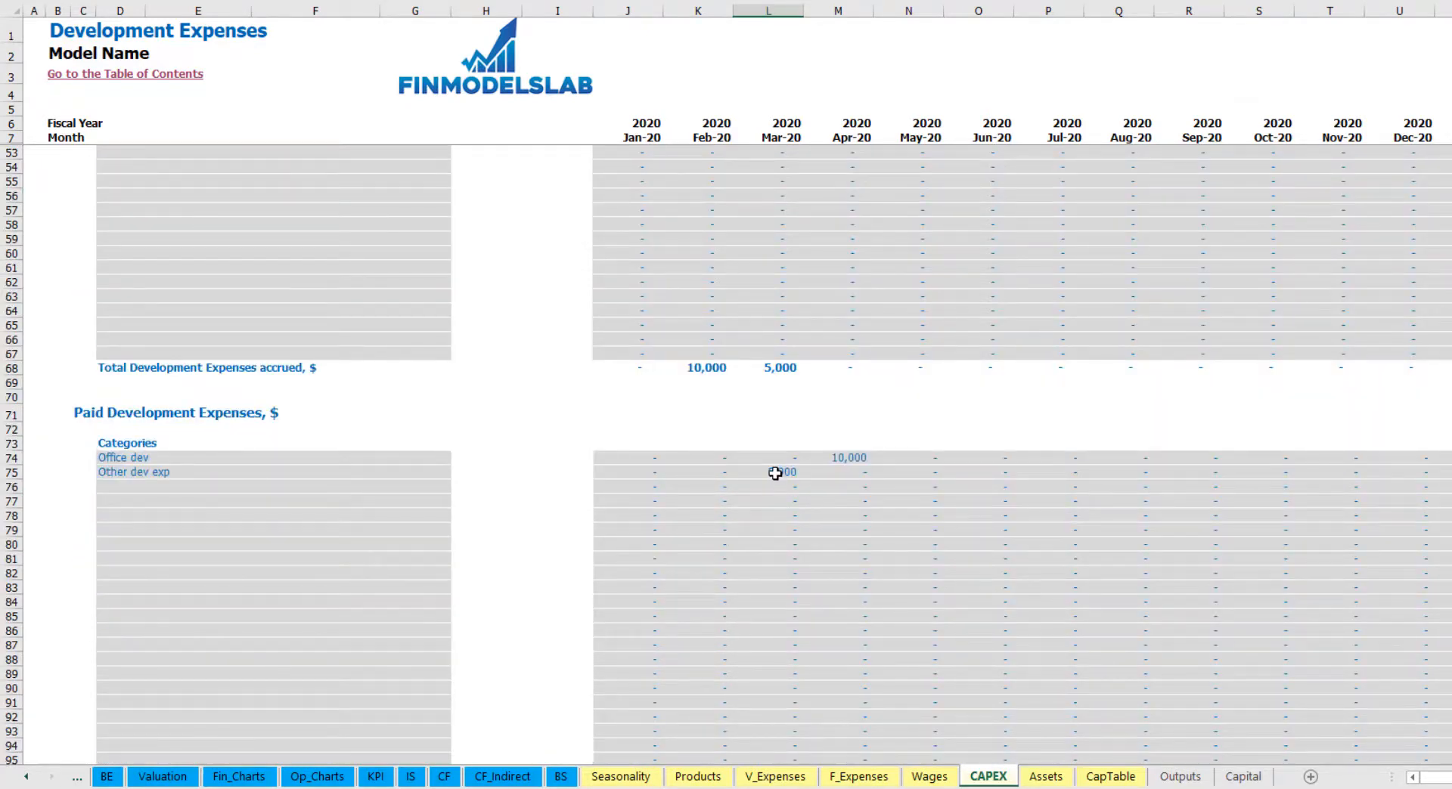
{"action": "scroll", "coordinate": [775, 474], "scroll_direction": "up", "scroll_amount": 13}
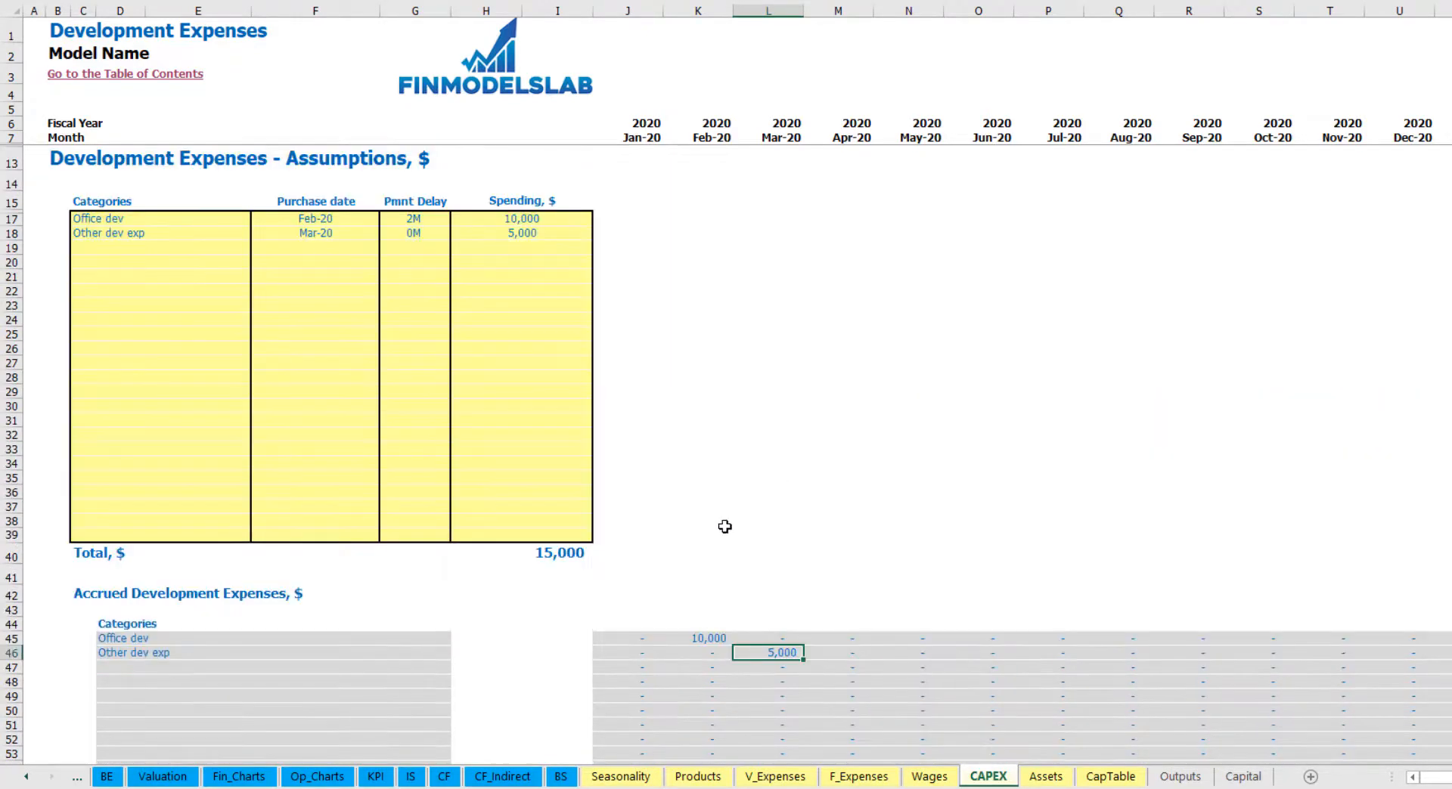
On the Assets sheet, examine the Development Expenses book depreciation, capital expenditure and closing net book value rows.
{"action": "left_click", "coordinate": [1044, 778]}
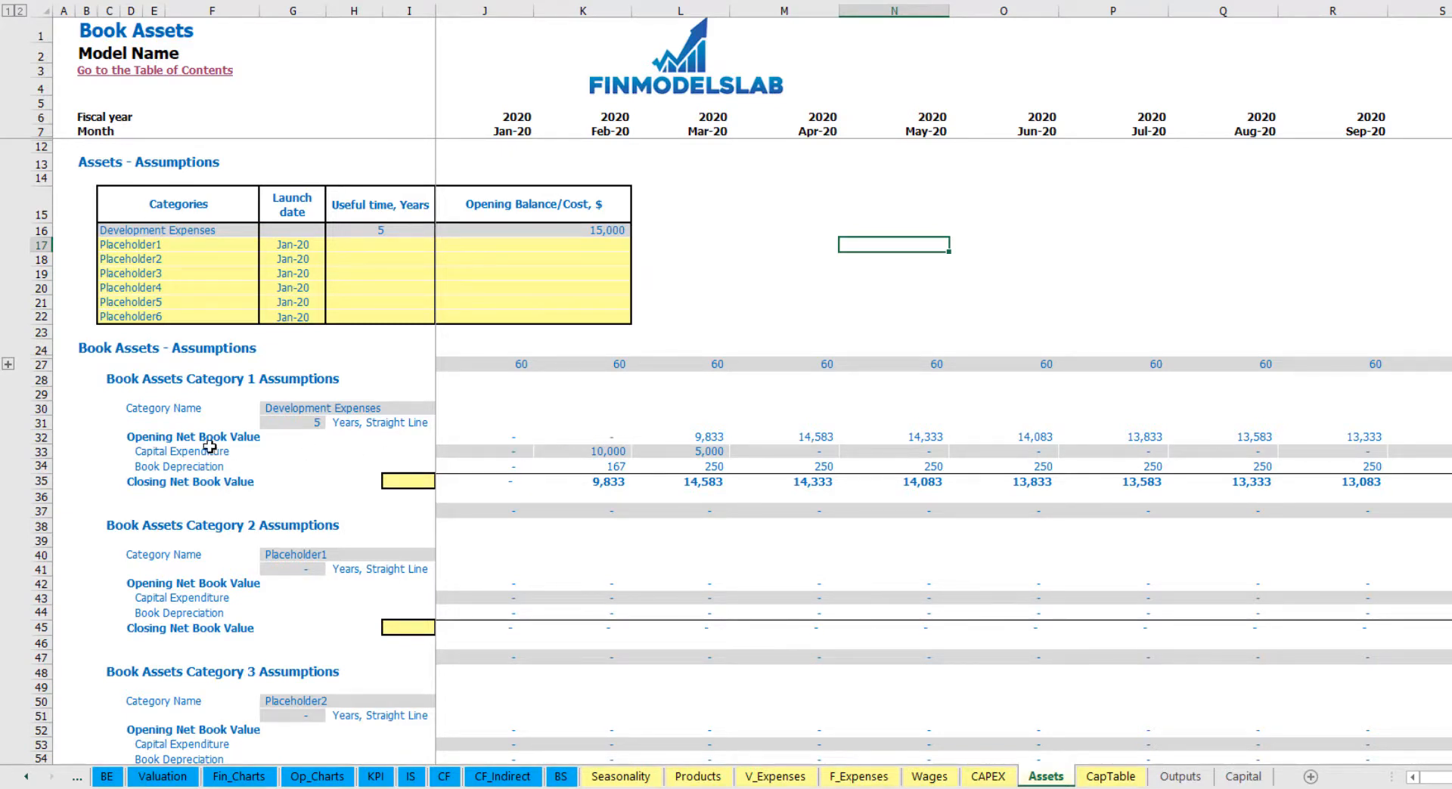
{"action": "left_click", "coordinate": [36, 466]}
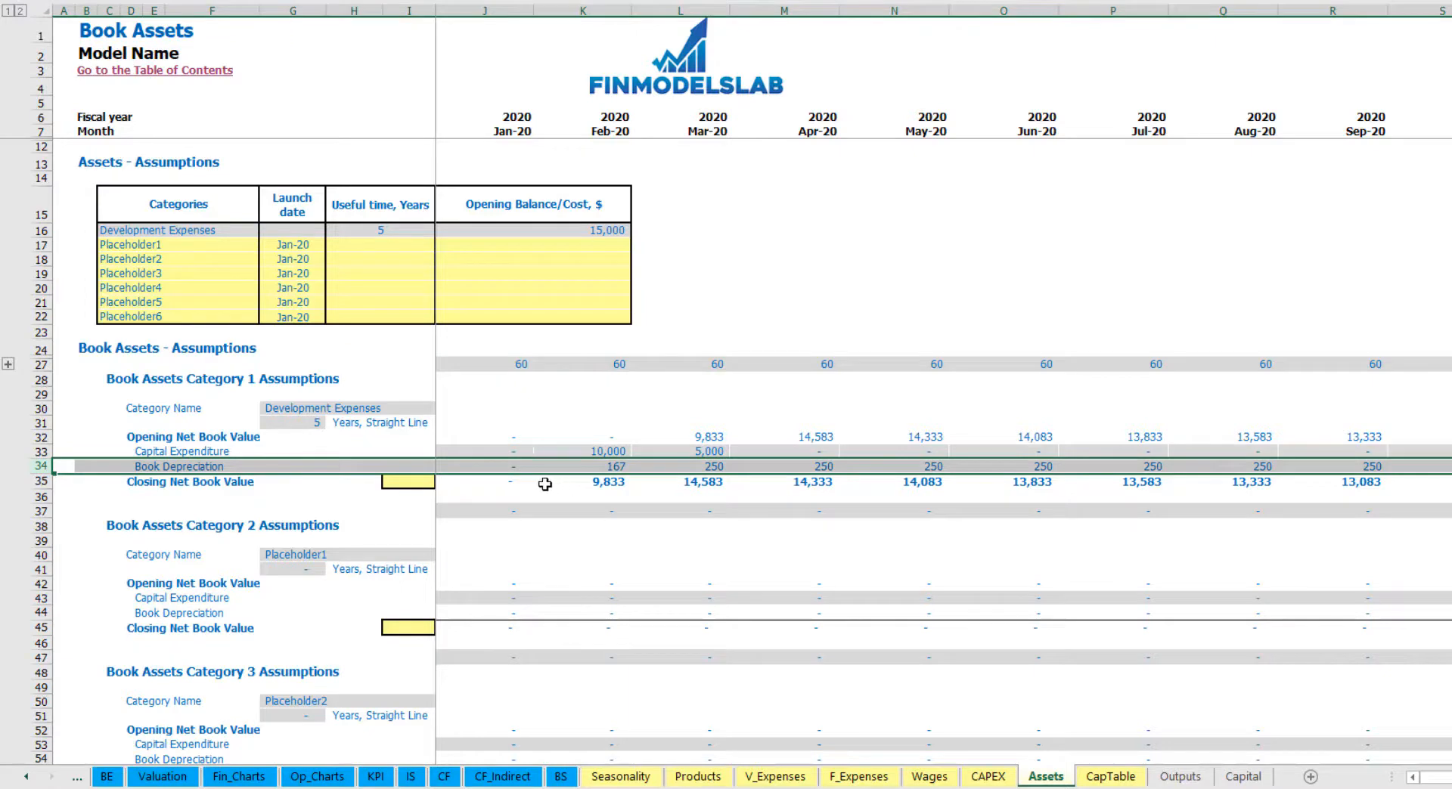
{"action": "left_click_drag", "start_coordinate": [480, 450], "coordinate": [865, 451]}
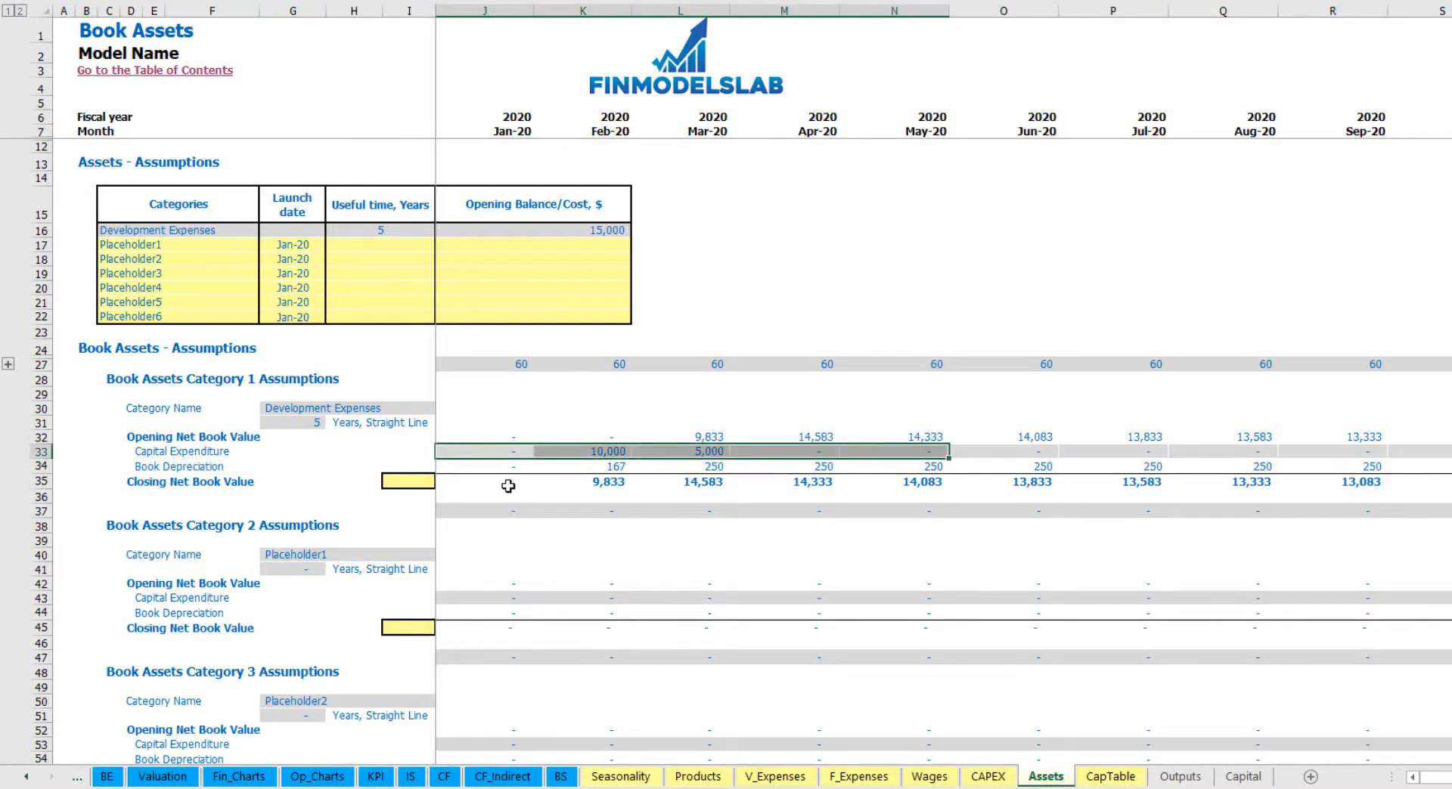
{"action": "left_click_drag", "start_coordinate": [508, 486], "coordinate": [960, 486]}
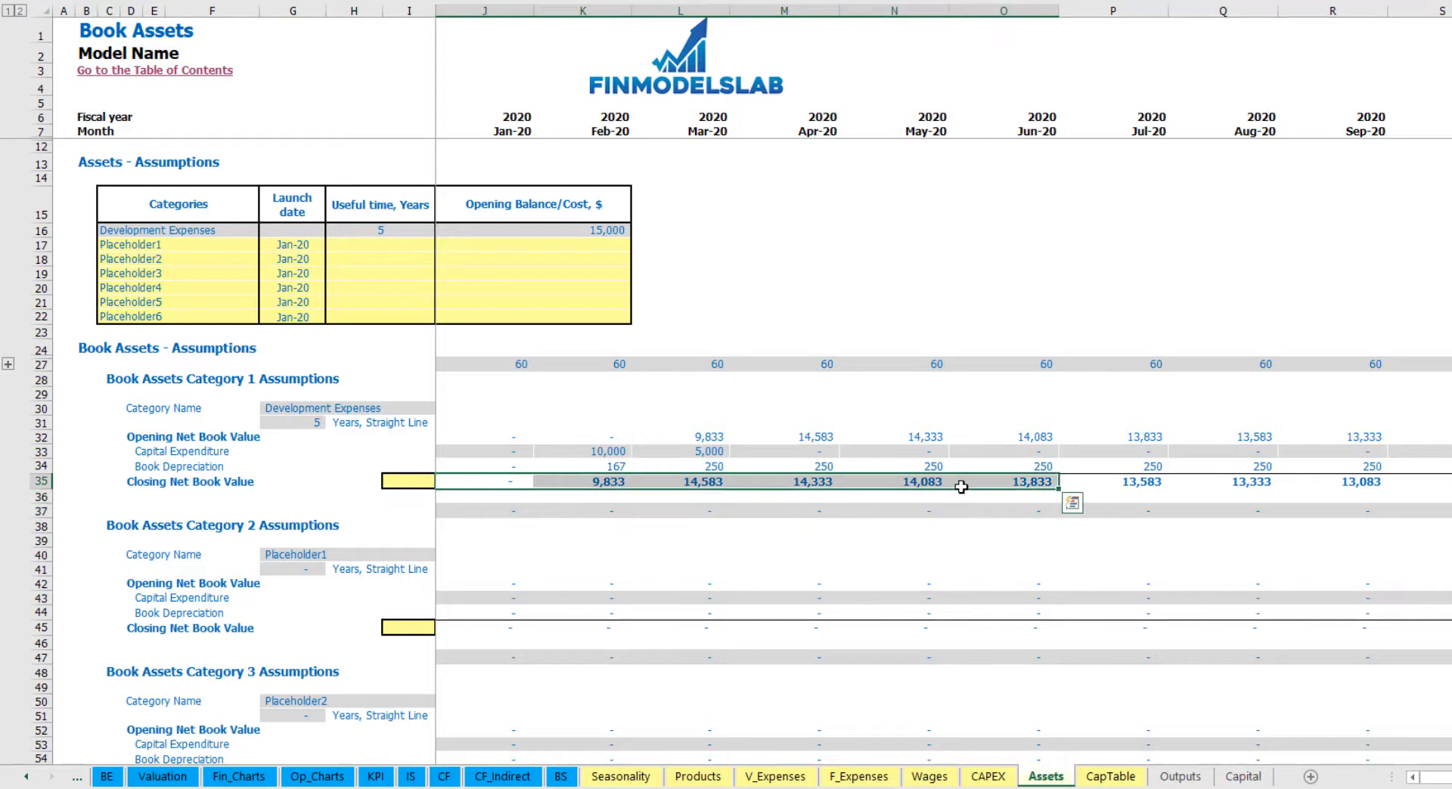
Rename the Placeholder1 asset category to Other assets and set its useful time to 10 years.
{"action": "left_click", "coordinate": [201, 239]}
{"action": "type", "text": "Other assets"}
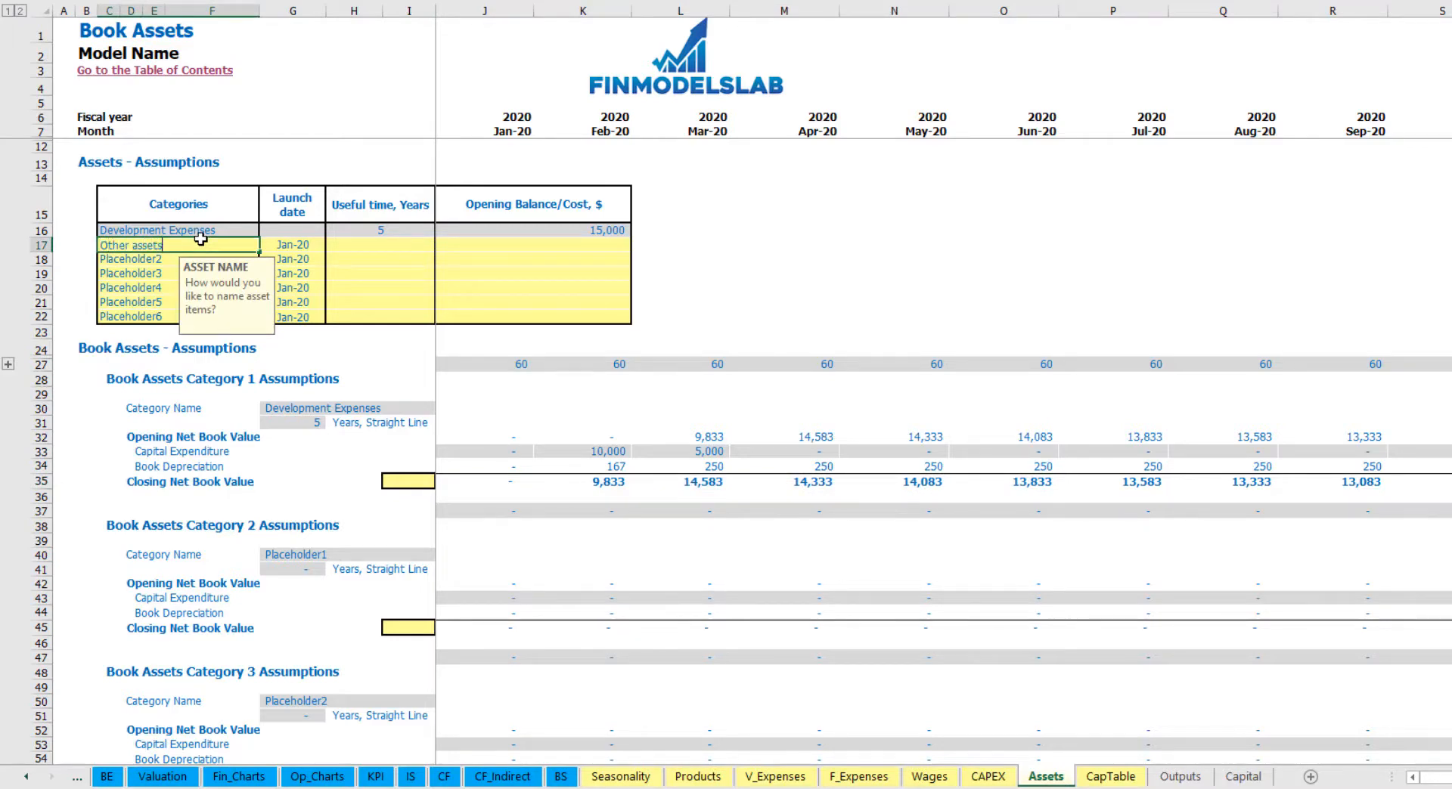
{"action": "key", "text": "Return"}
{"action": "left_click", "coordinate": [419, 243]}
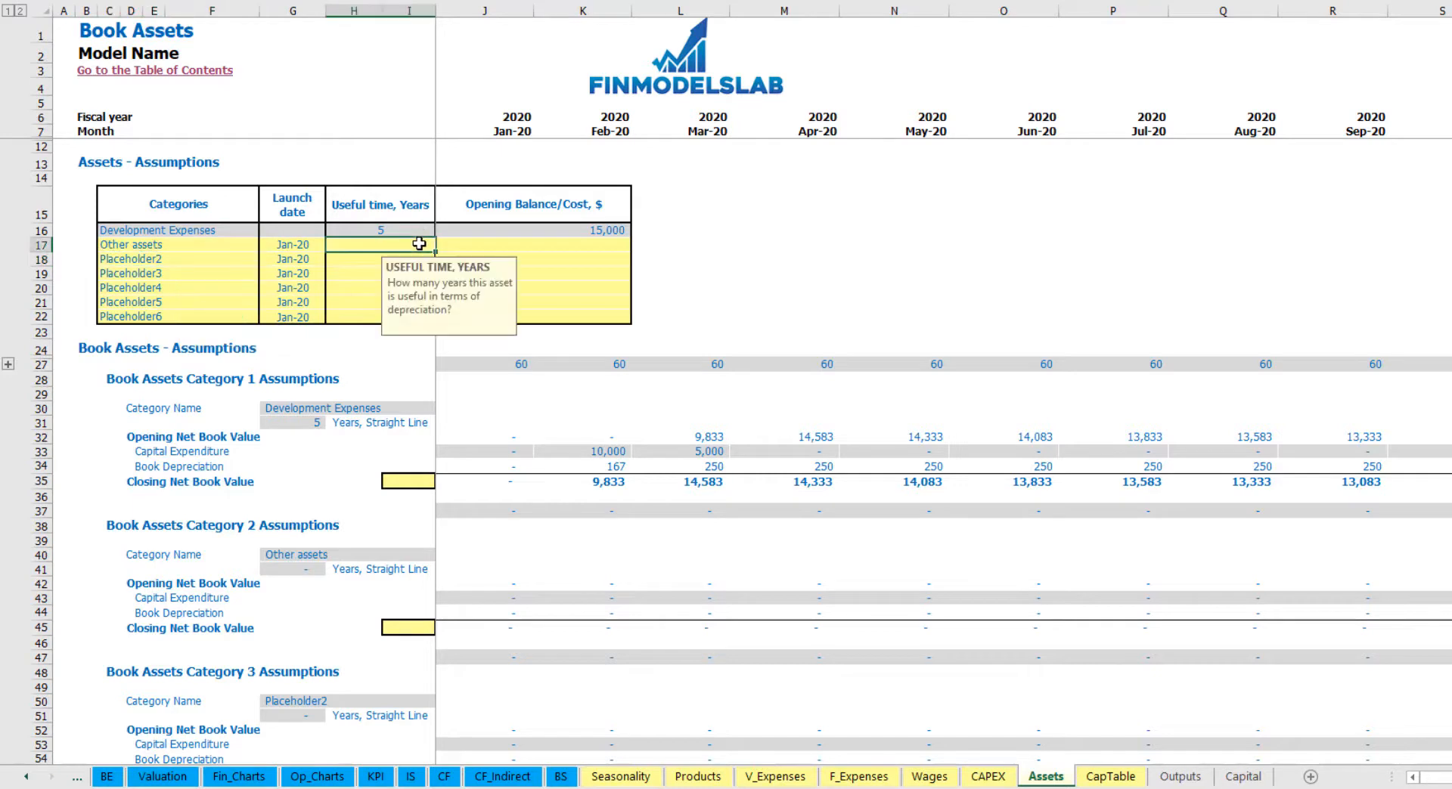
{"action": "type", "text": "10"}
{"action": "key", "text": "Return"}
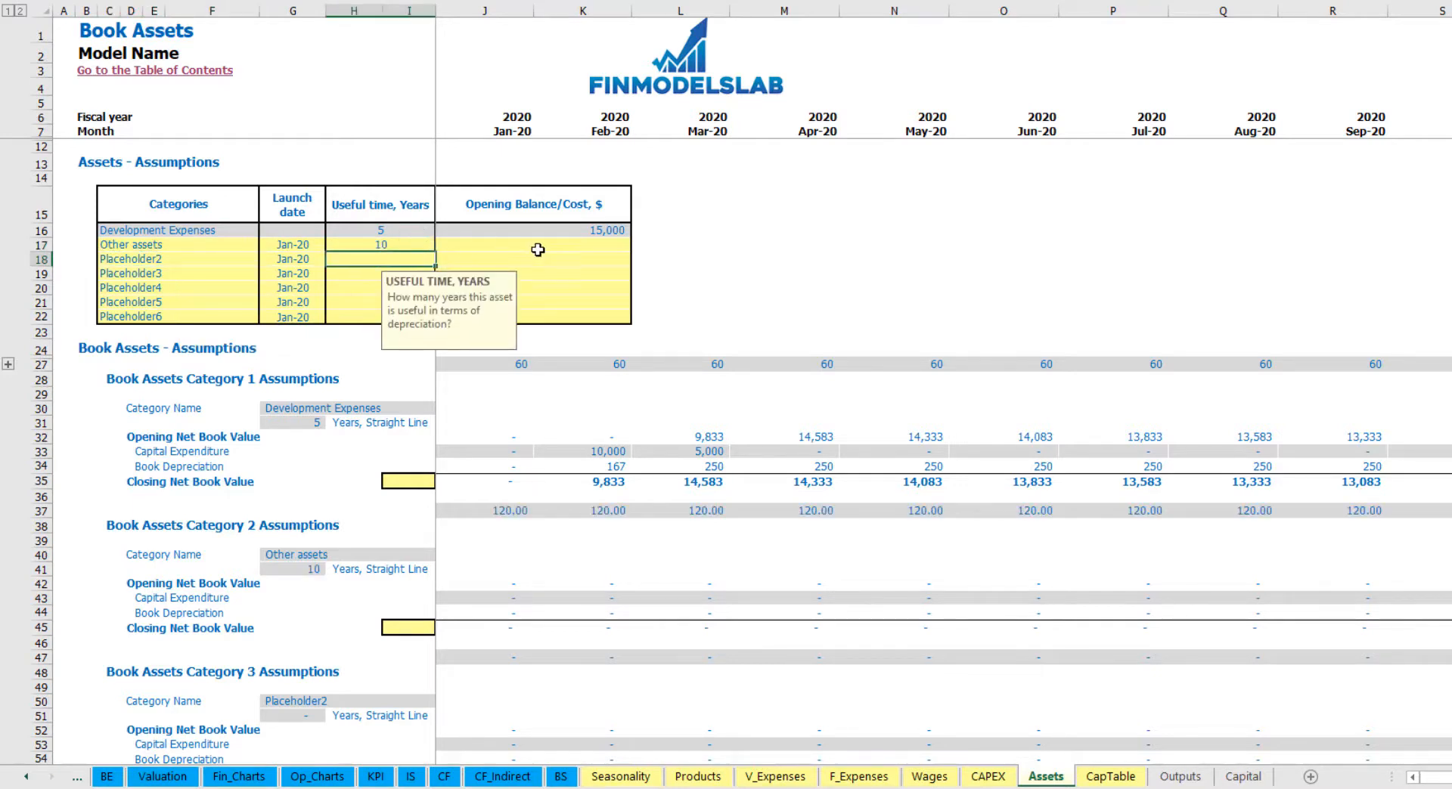
Set the Other assets opening balance/cost to 25,000 and its launch date to Apr-20.
{"action": "left_click", "coordinate": [537, 247]}
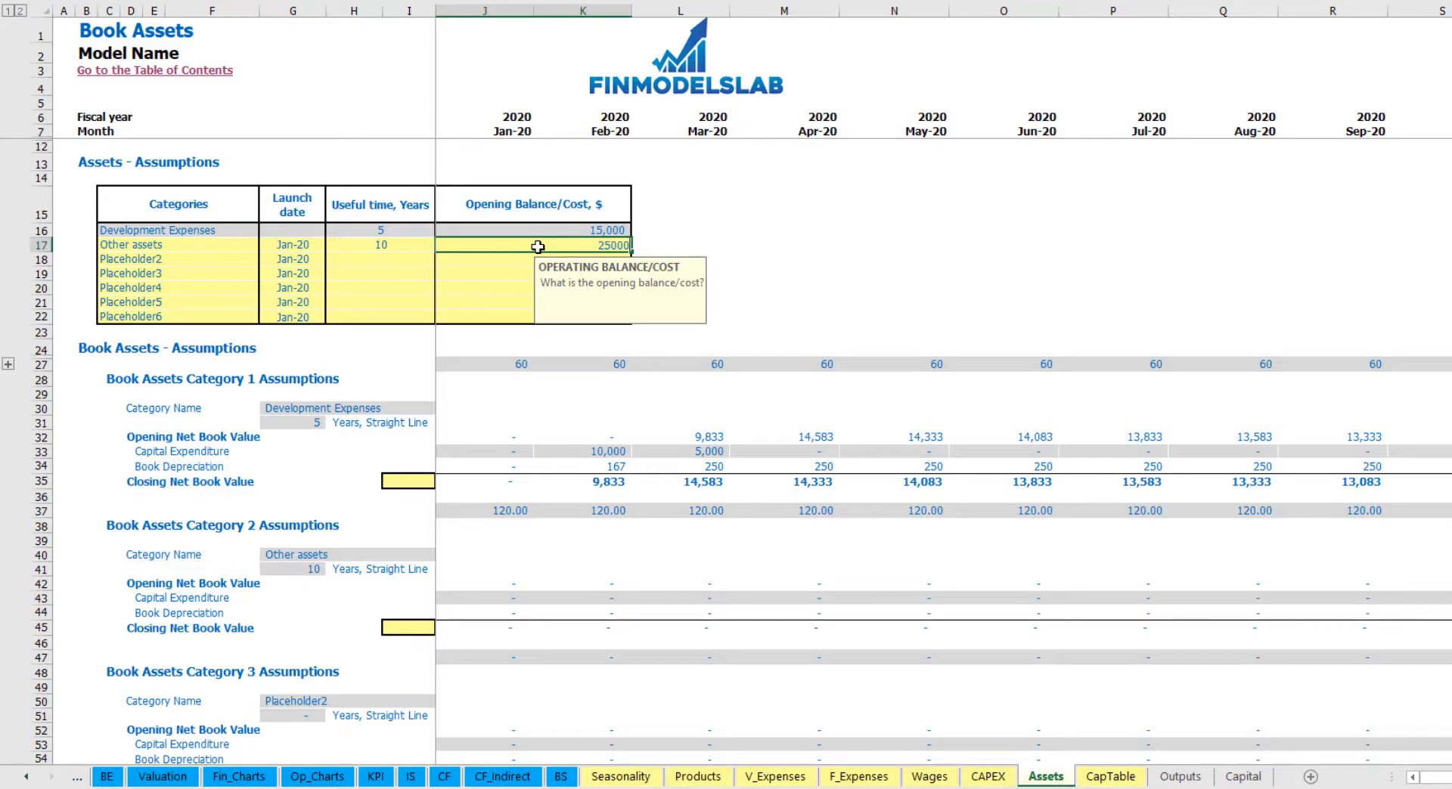
{"action": "type", "text": "25000"}
{"action": "key", "text": "Return"}
{"action": "left_click", "coordinate": [306, 243]}
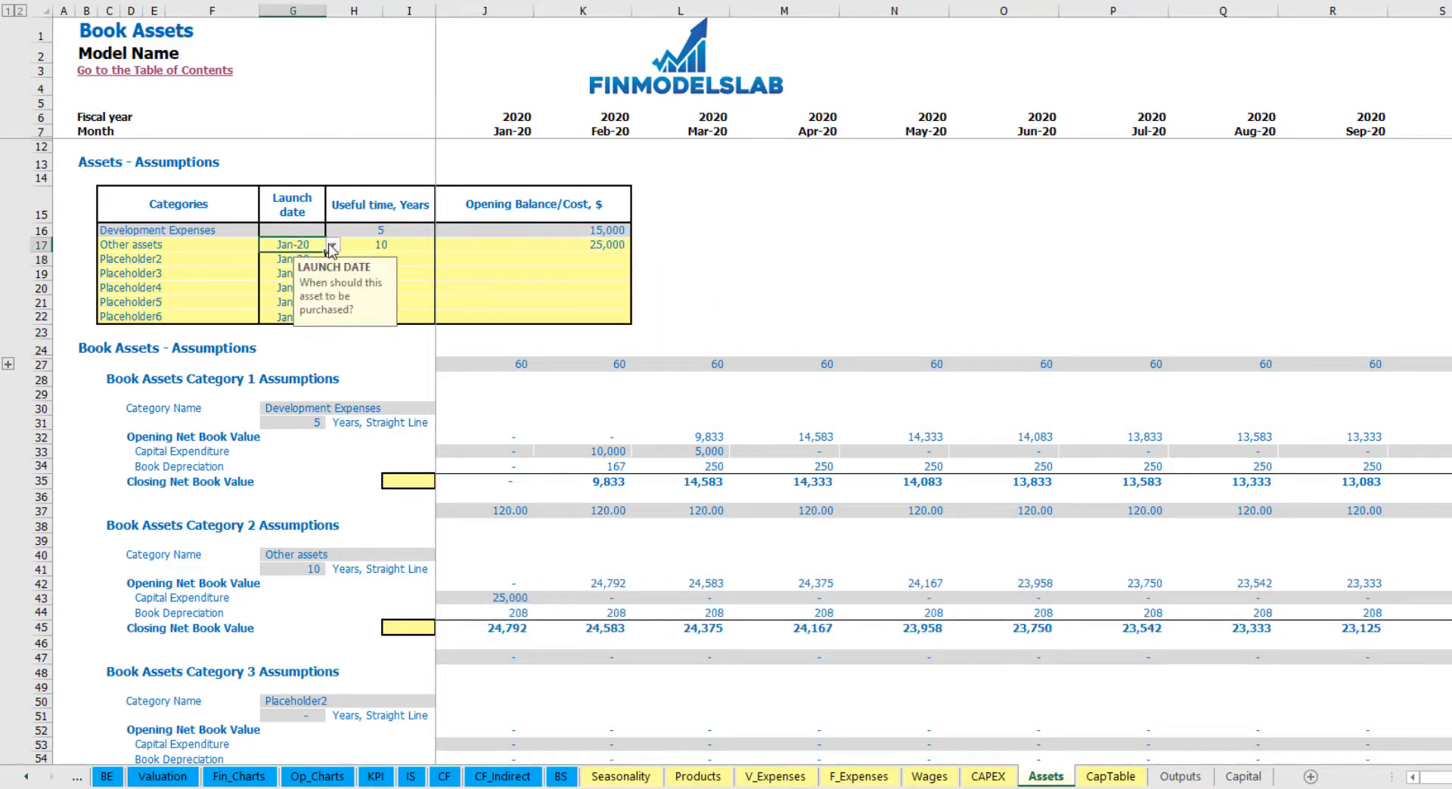
{"action": "left_click", "coordinate": [332, 246]}
{"action": "left_click", "coordinate": [301, 309]}
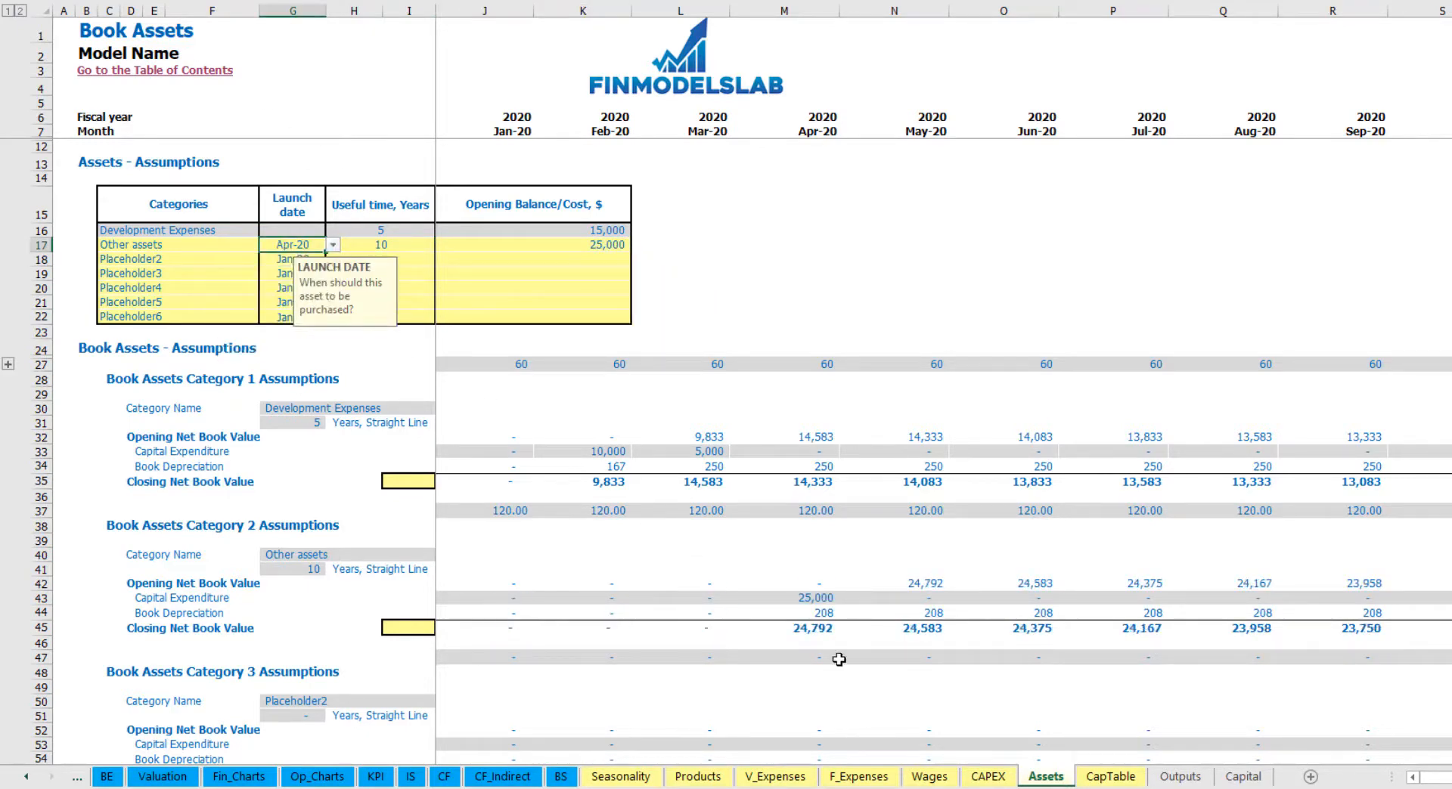
Examine the Other assets capital expenditure, book depreciation and closing net book value from Apr-20 onward.
{"action": "left_click", "coordinate": [820, 599]}
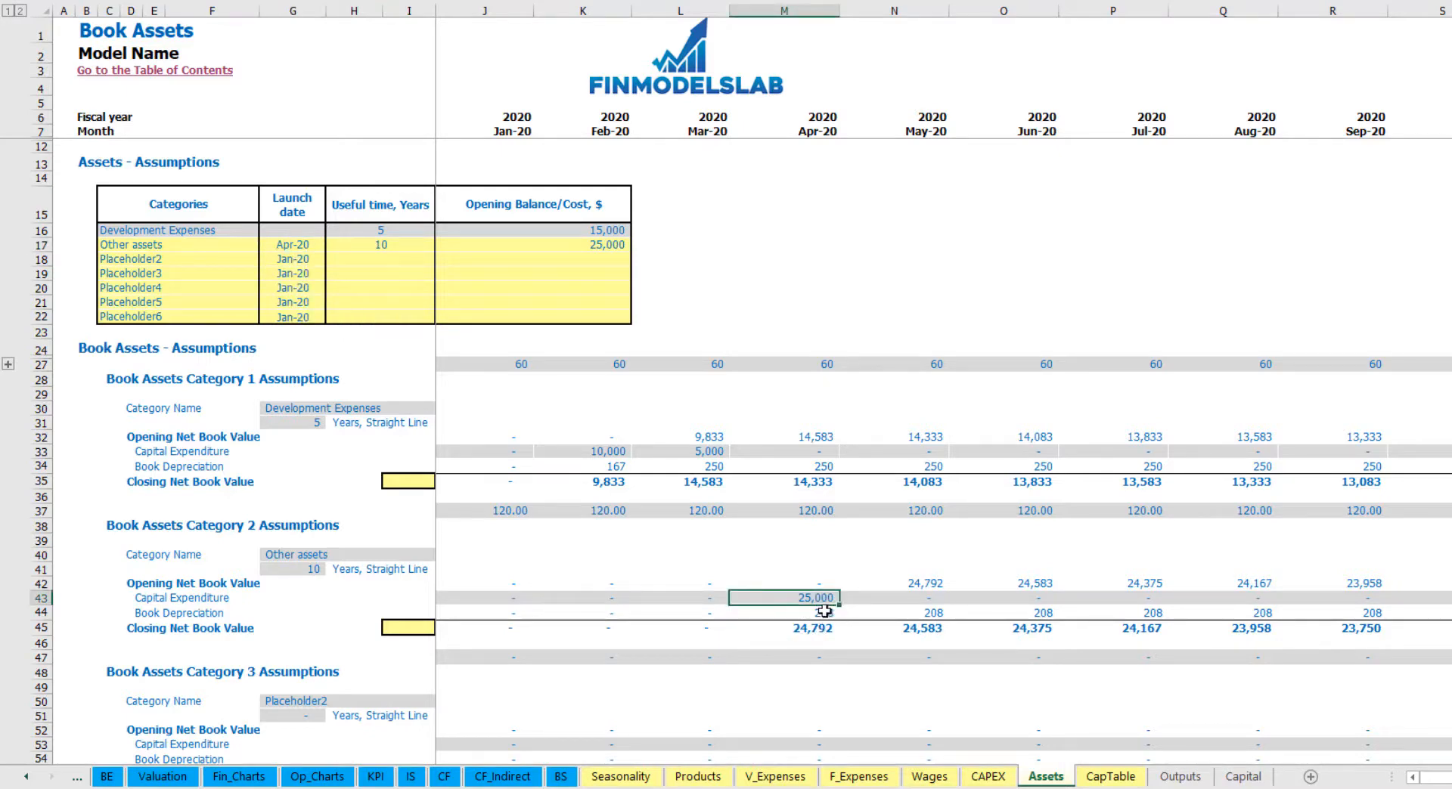
{"action": "left_click_drag", "start_coordinate": [832, 613], "coordinate": [1116, 609]}
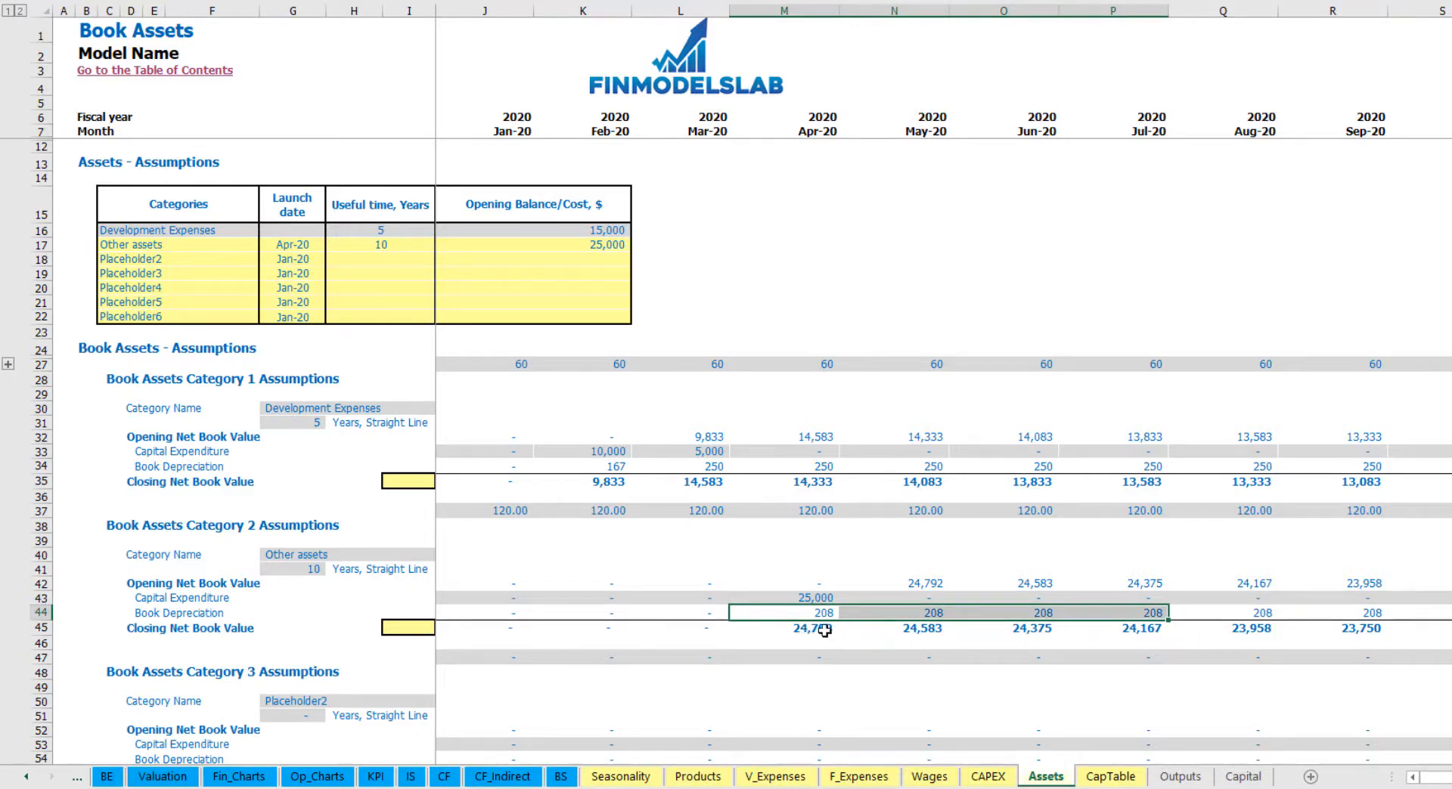
{"action": "left_click_drag", "start_coordinate": [820, 628], "coordinate": [1185, 627]}
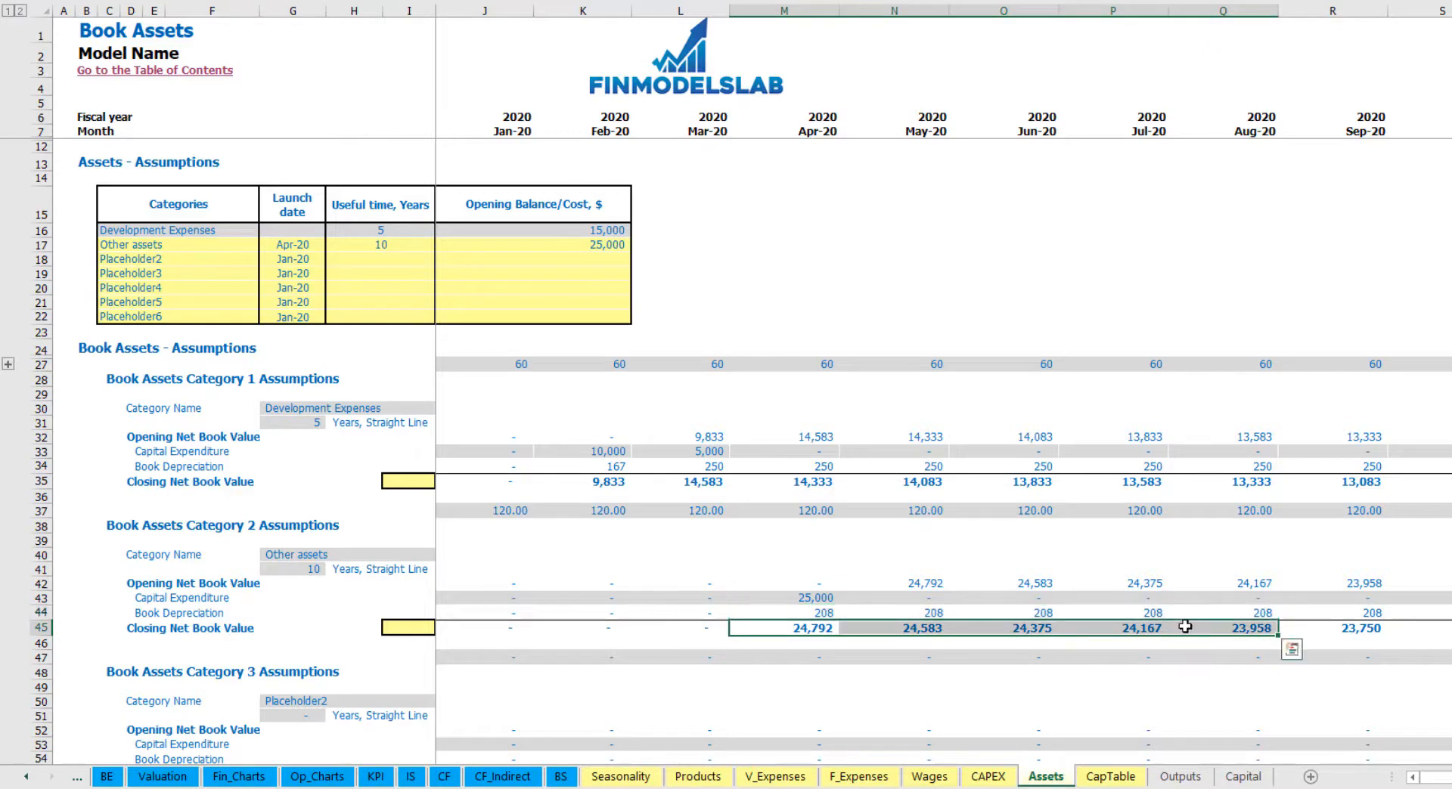
Review the income statement and cash flow statement, and examine the balance sheet's Fixed Assets, CAPEX Prepayment and CAPEX Payable rows.
{"action": "left_click", "coordinate": [411, 776]}
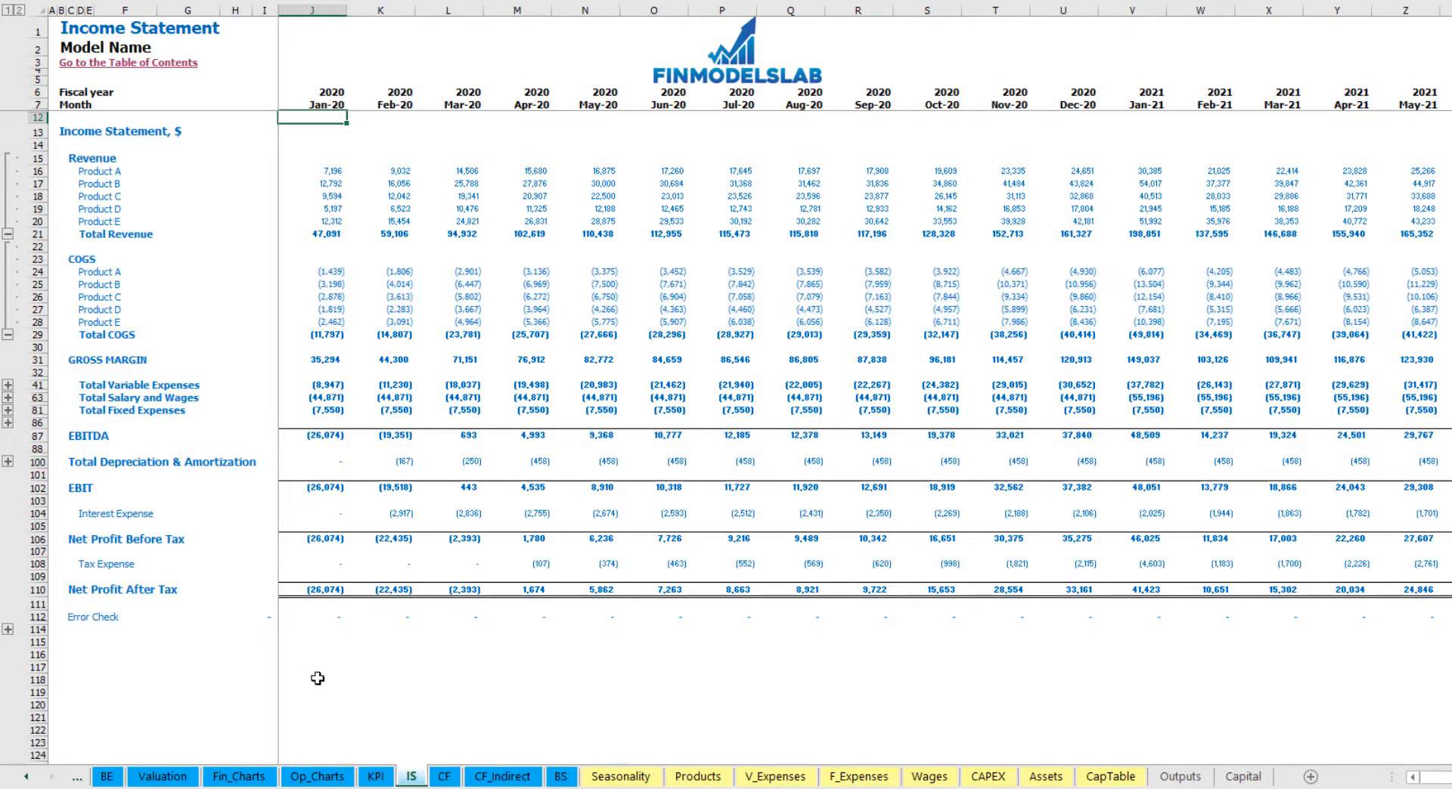
{"action": "left_click", "coordinate": [444, 777]}
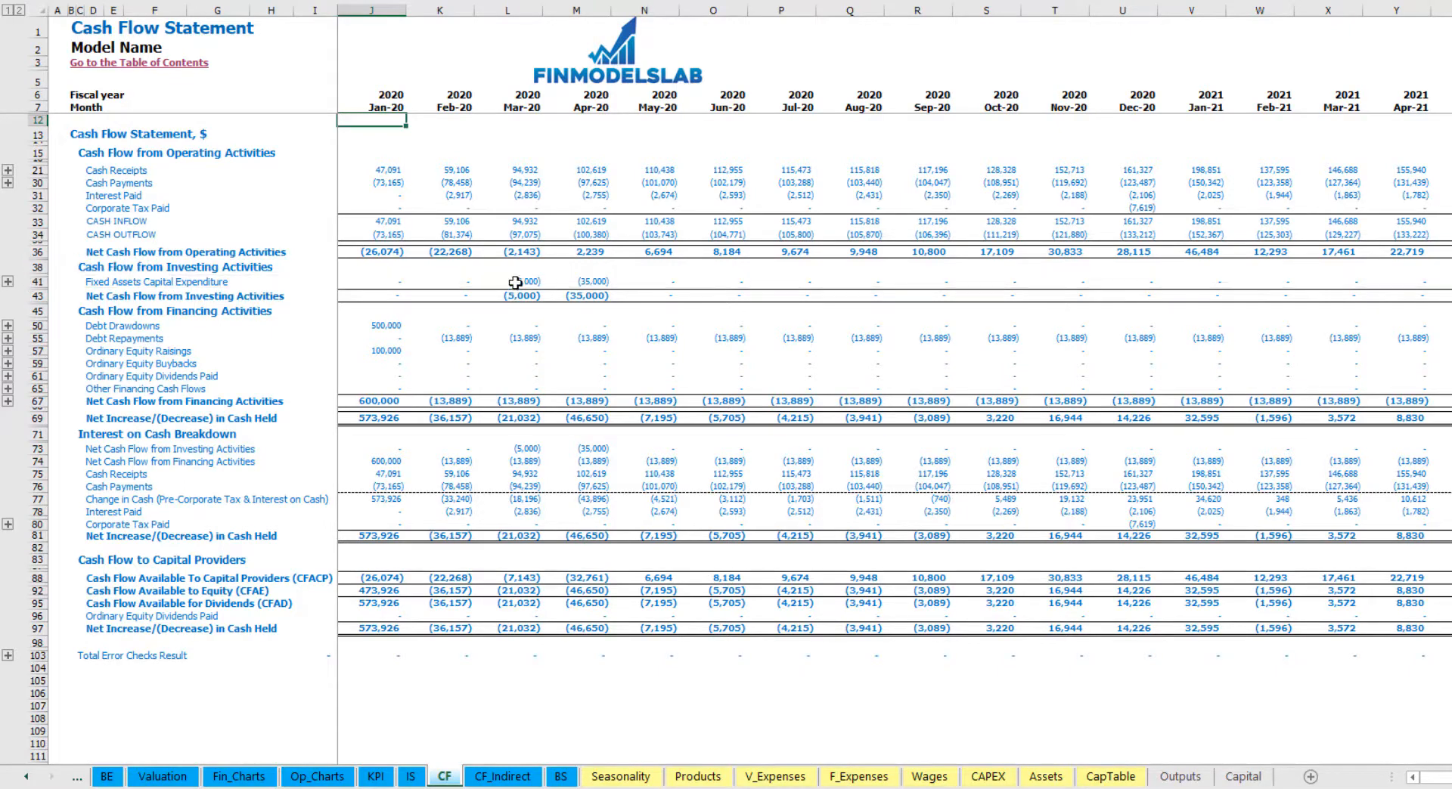
{"action": "left_click", "coordinate": [559, 778]}
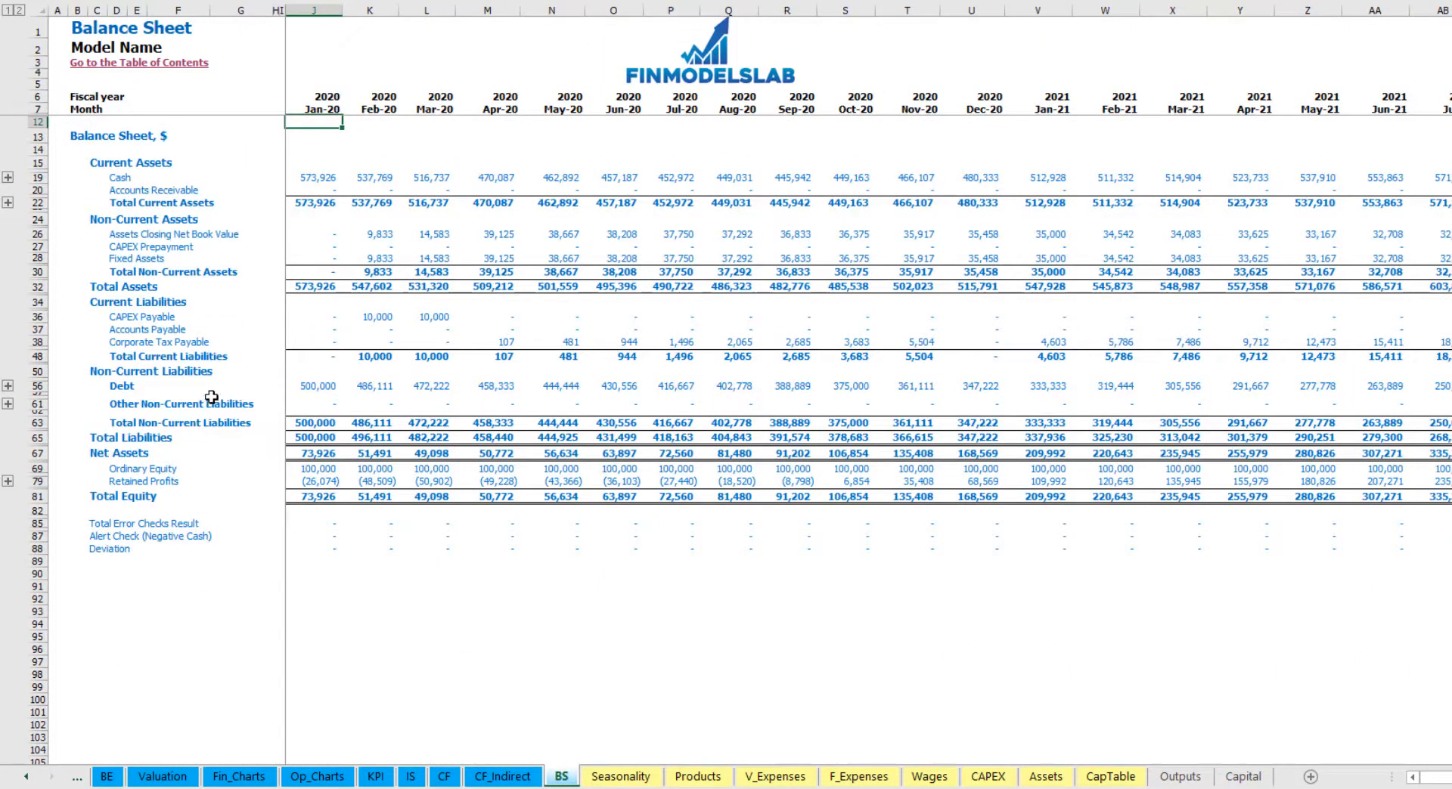
{"action": "left_click", "coordinate": [42, 257]}
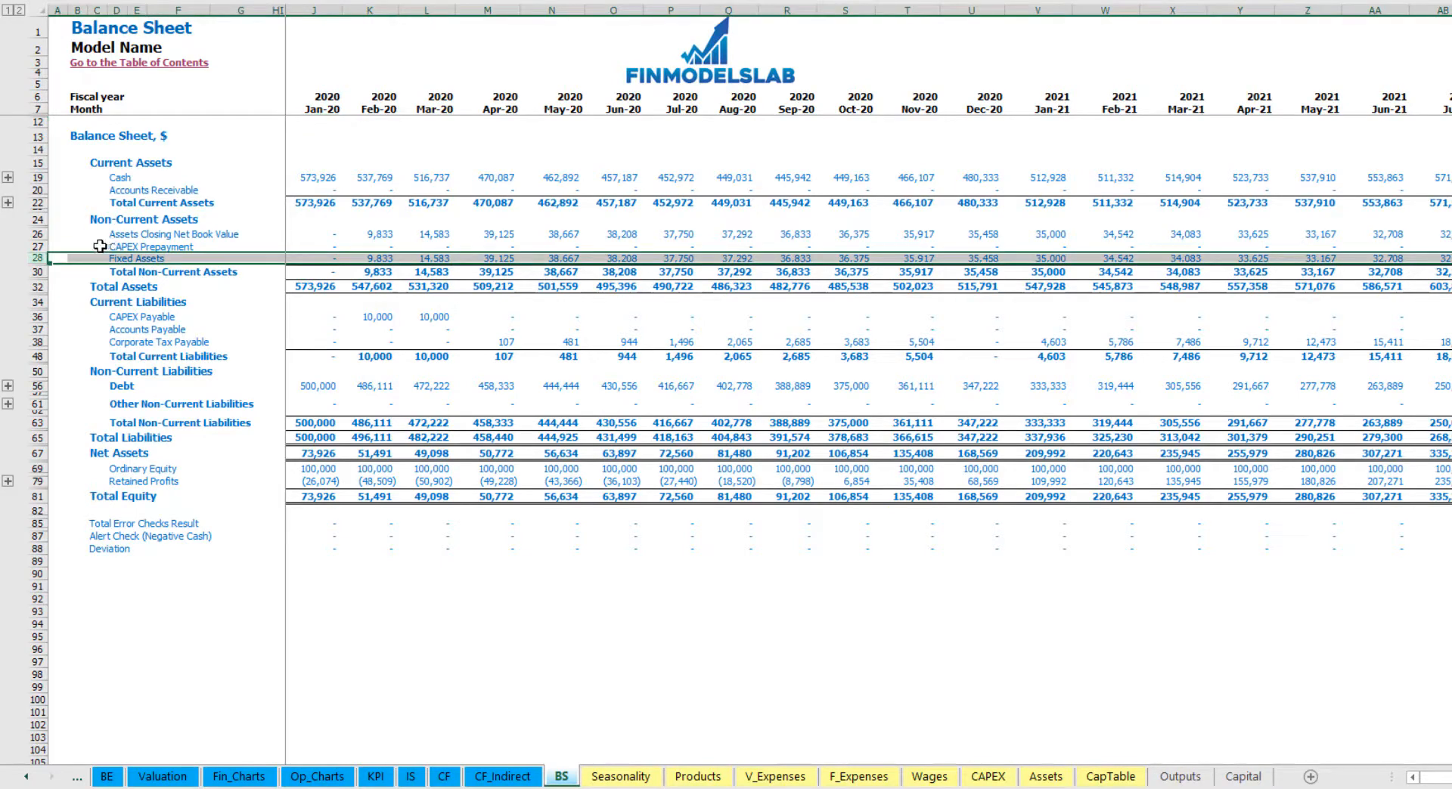
{"action": "left_click", "coordinate": [35, 246]}
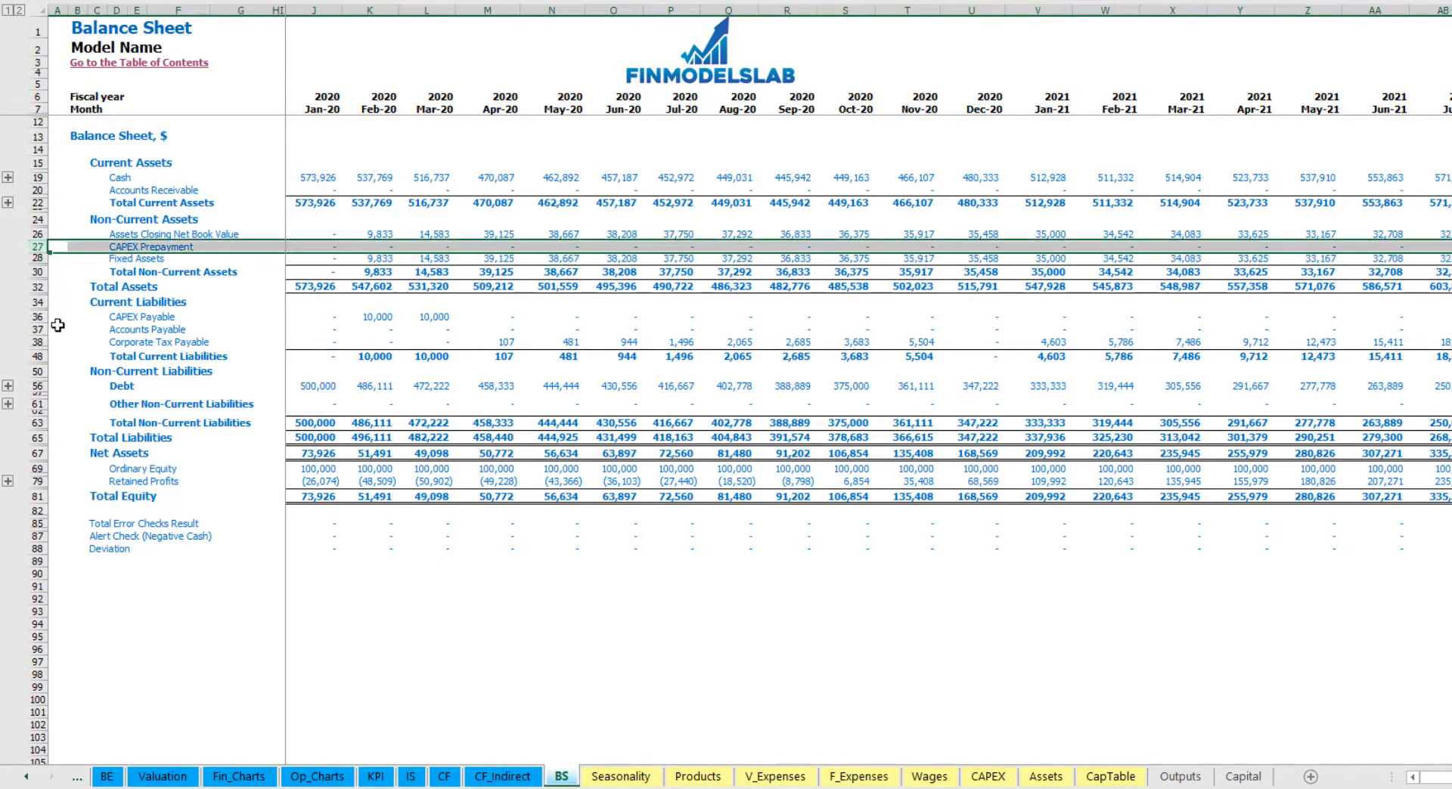
{"action": "left_click", "coordinate": [39, 318]}
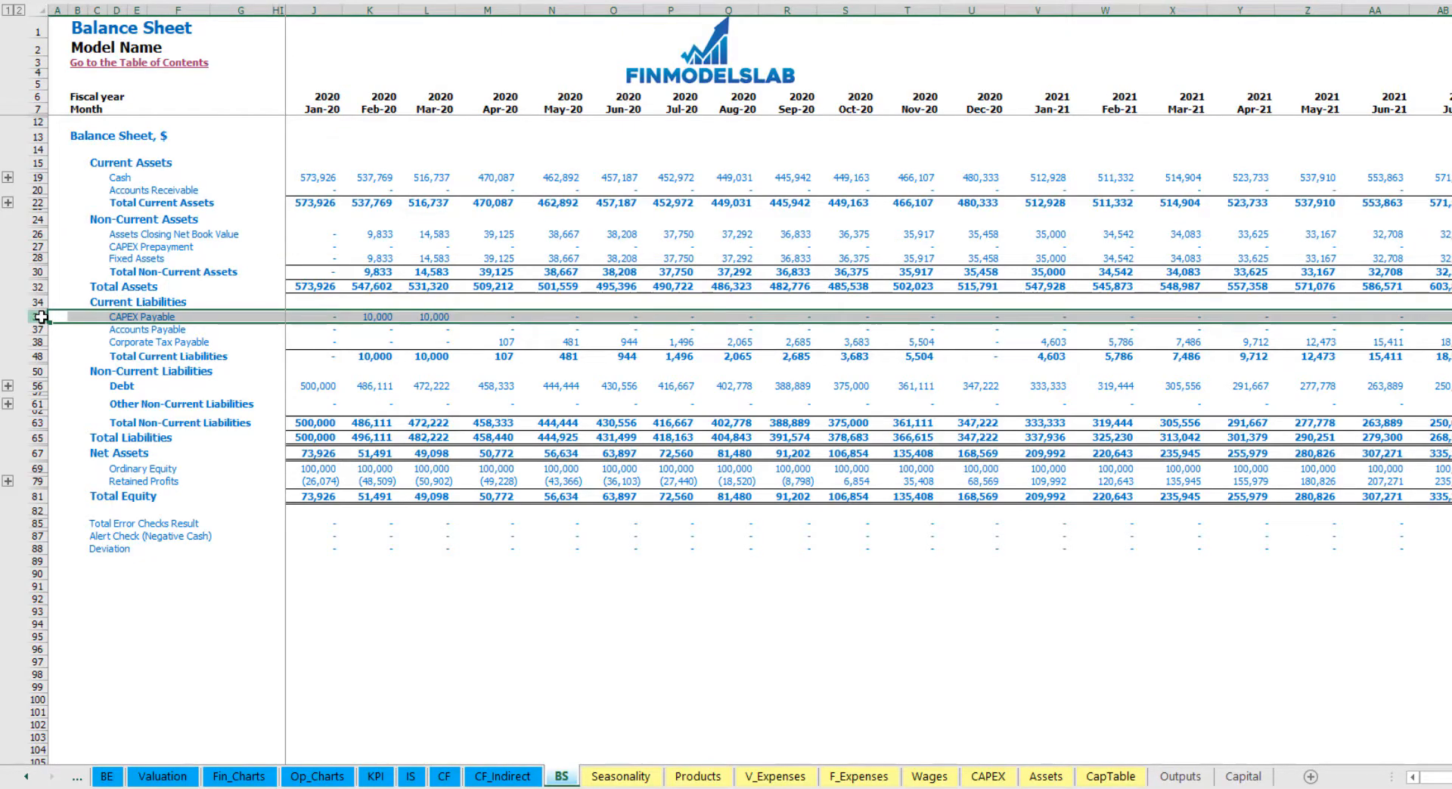
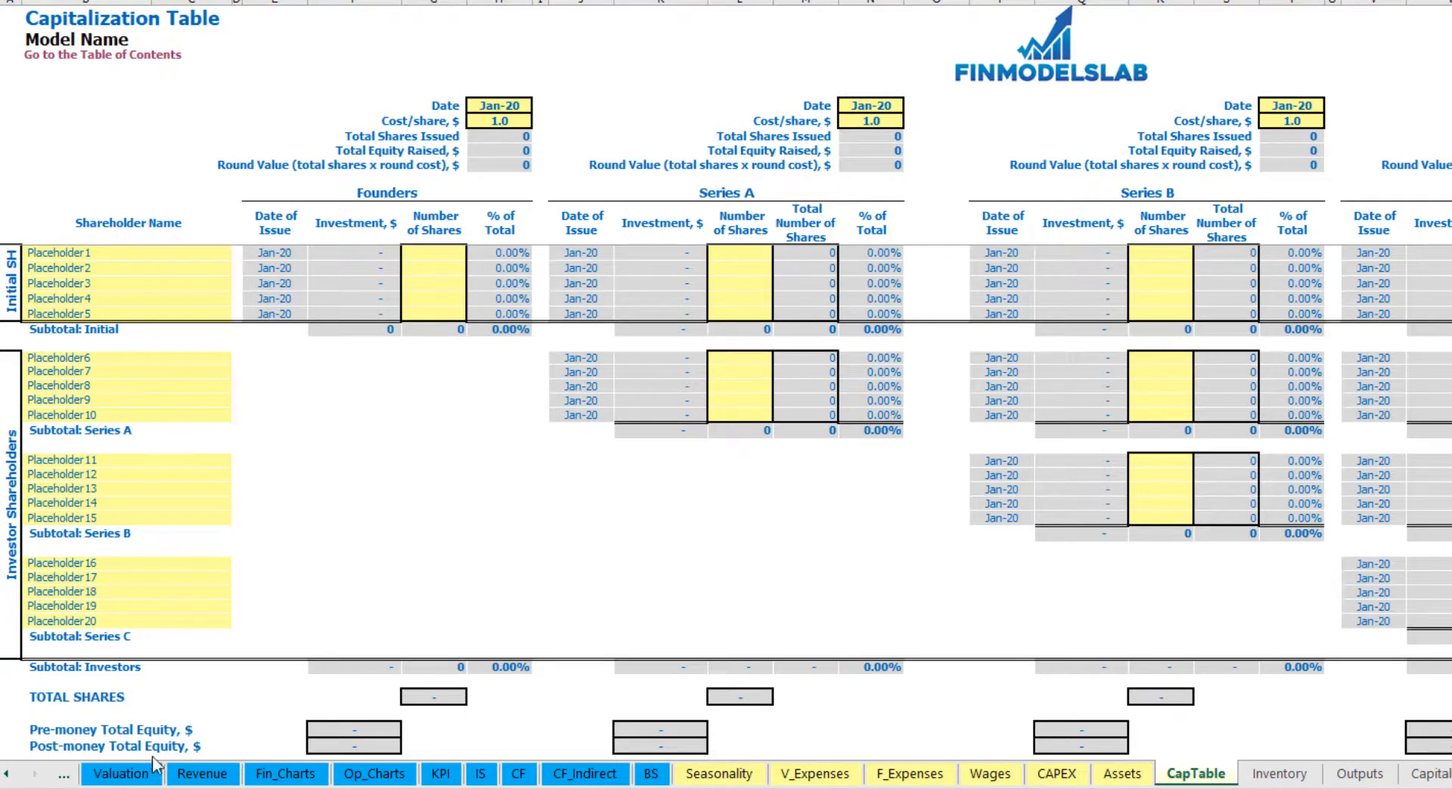
In the capitalization table, rename the initial shareholders Placeholder1 and Placeholder2 as Founder 1 and Founder 2.
{"action": "left_click", "coordinate": [64, 251]}
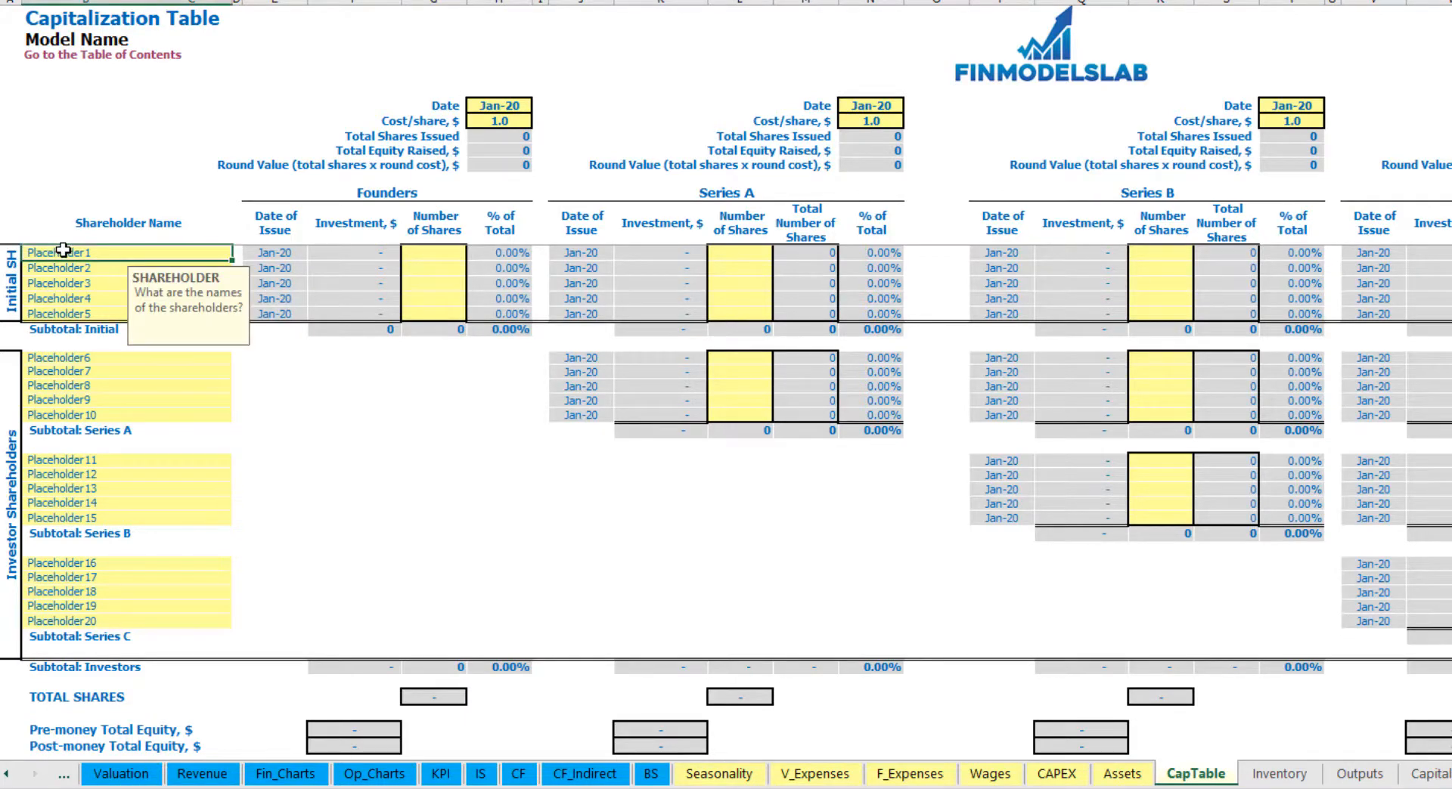
{"action": "type", "text": "Founder 1"}
{"action": "key", "text": "ctrl+Return"}
{"action": "key", "text": "ctrl+c"}
{"action": "key", "text": "Down"}
{"action": "key", "text": "ctrl+v"}
{"action": "key", "text": "F2"}
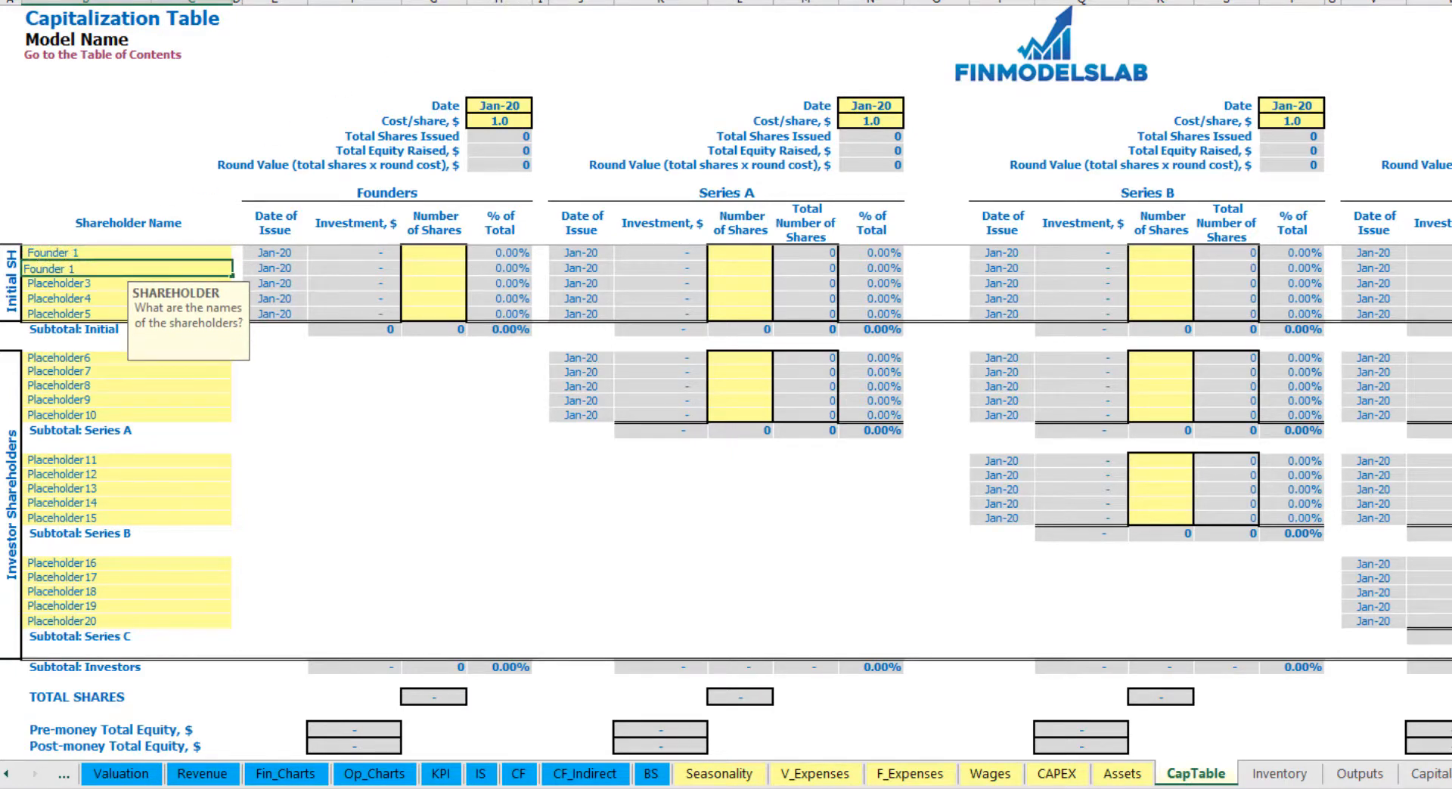
{"action": "type", "text": "2"}
{"action": "key", "text": "Return"}
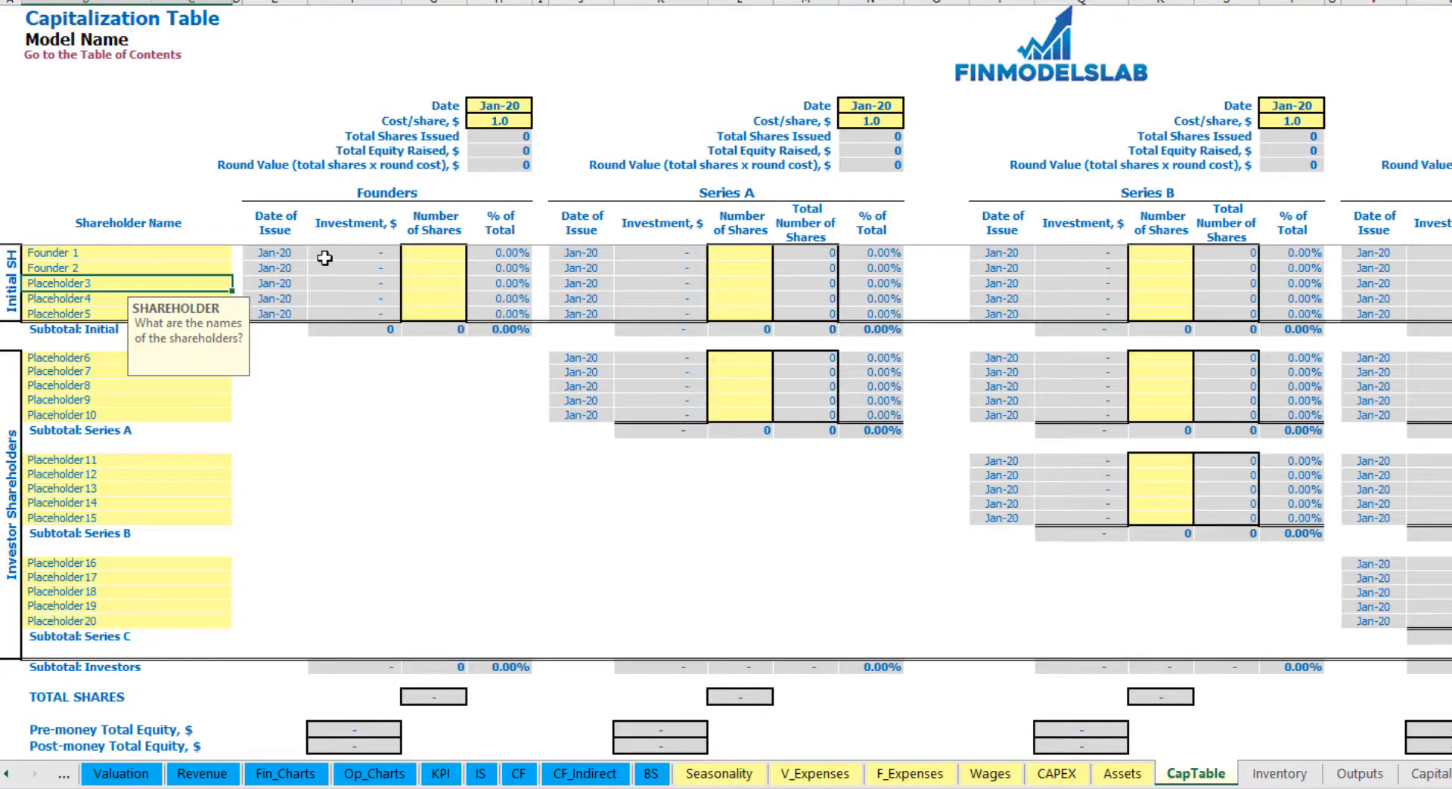
Enter the Founders round's number of shares as 10,000 for Founder 1 and 20,000 for Founder 2.
{"action": "left_click", "coordinate": [158, 254]}
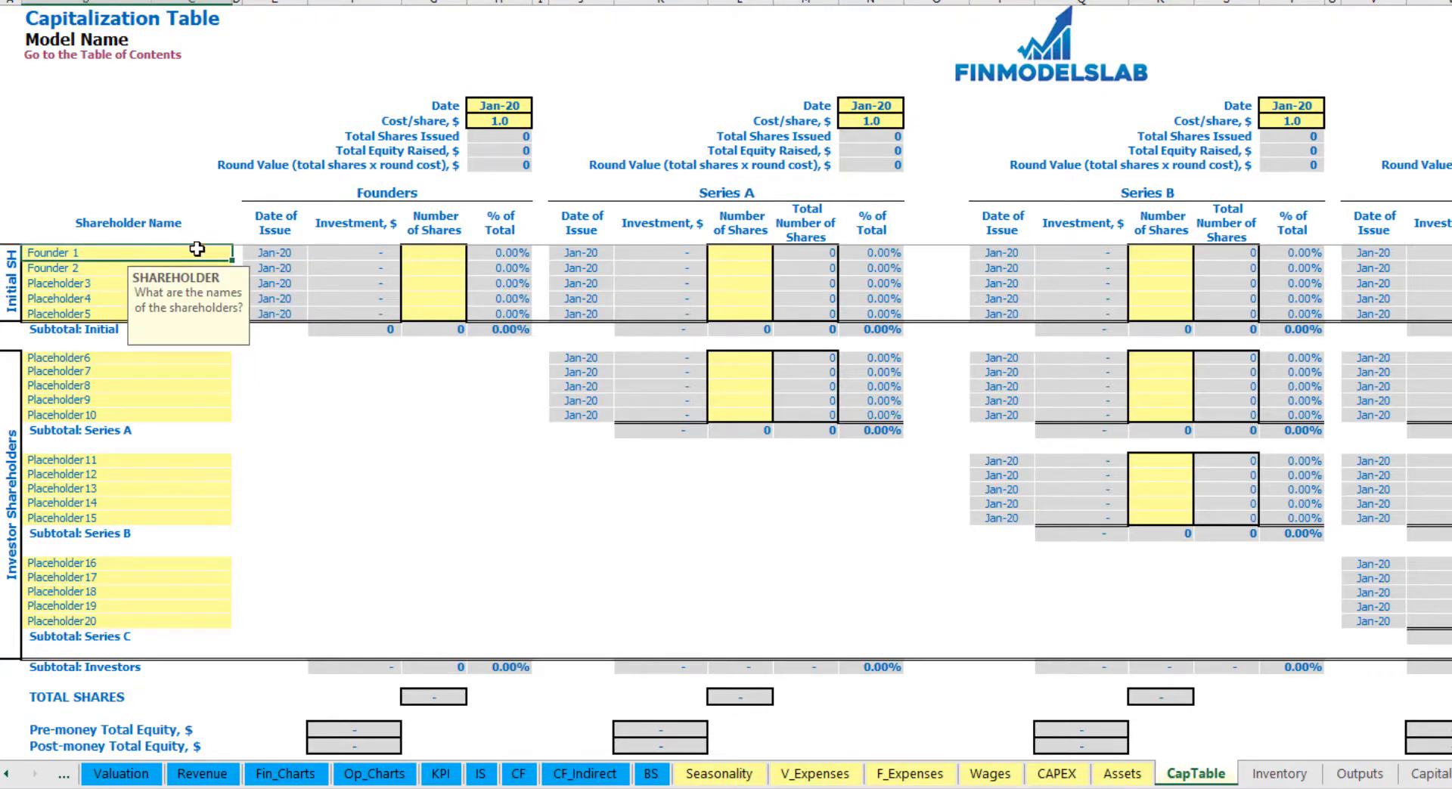
{"action": "left_click", "coordinate": [441, 254]}
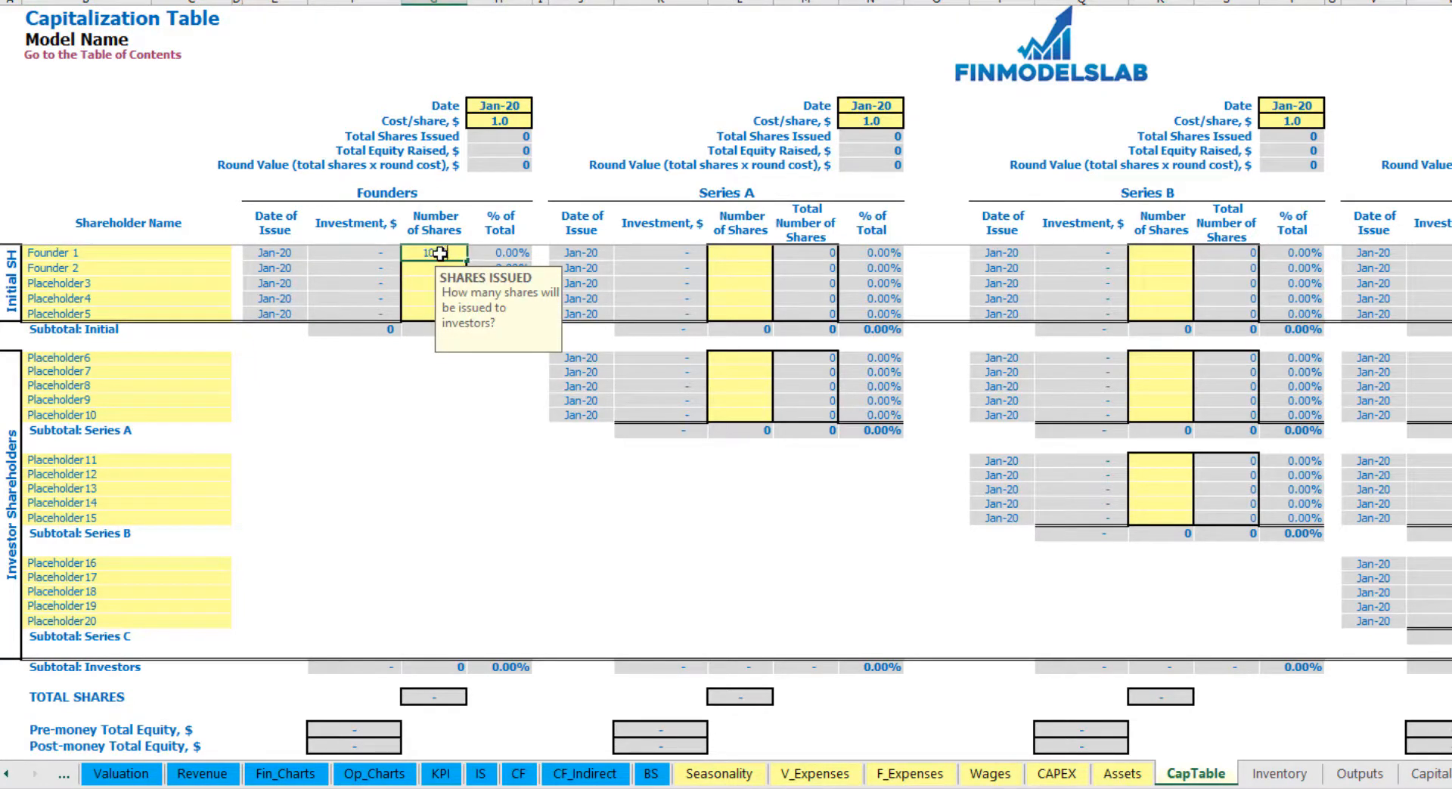
{"action": "type", "text": "10,000"}
{"action": "key", "text": "Return"}
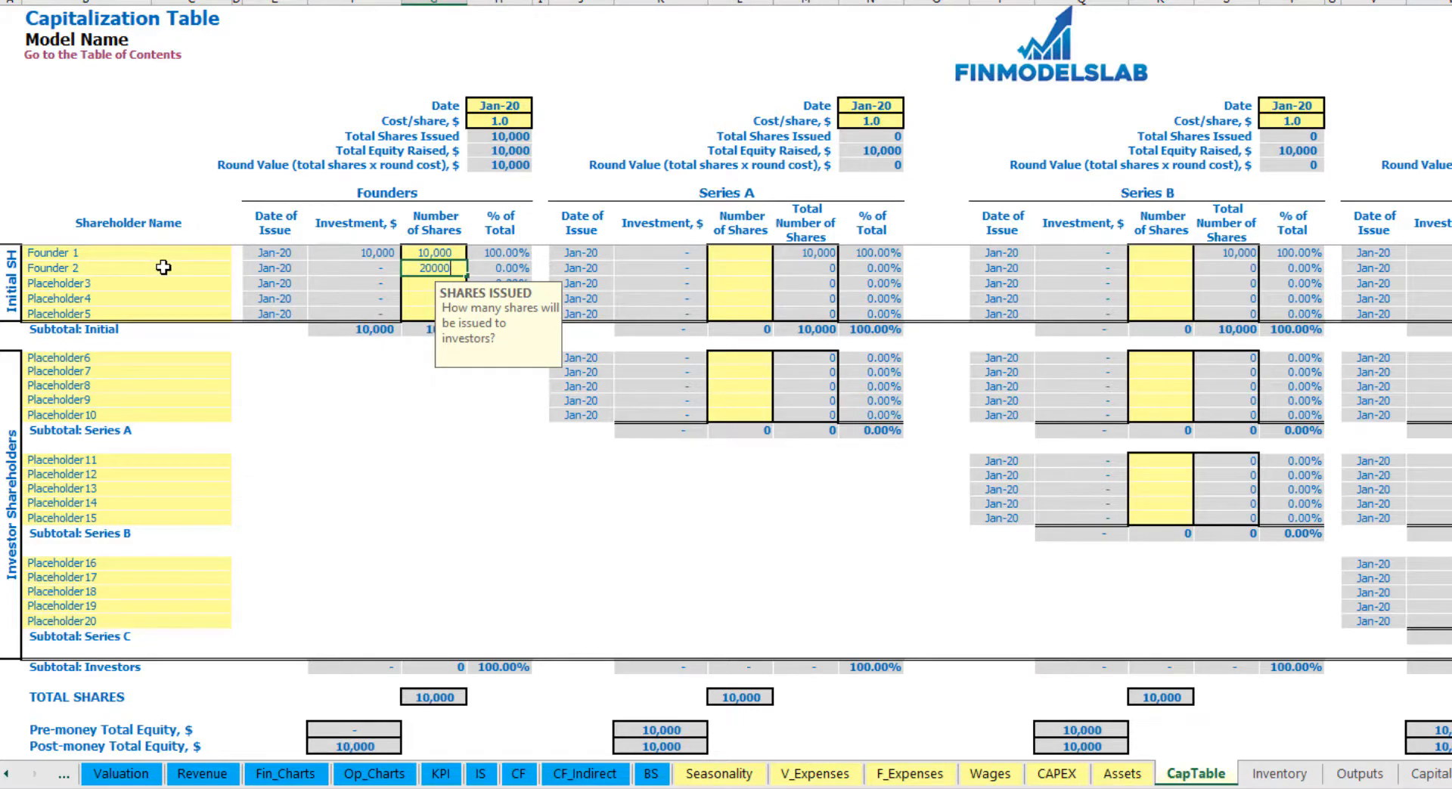
Set the Founders round's cost per share to 2 and its round close date to Feb-20.
{"action": "left_click", "coordinate": [499, 107]}
{"action": "left_click", "coordinate": [482, 122]}
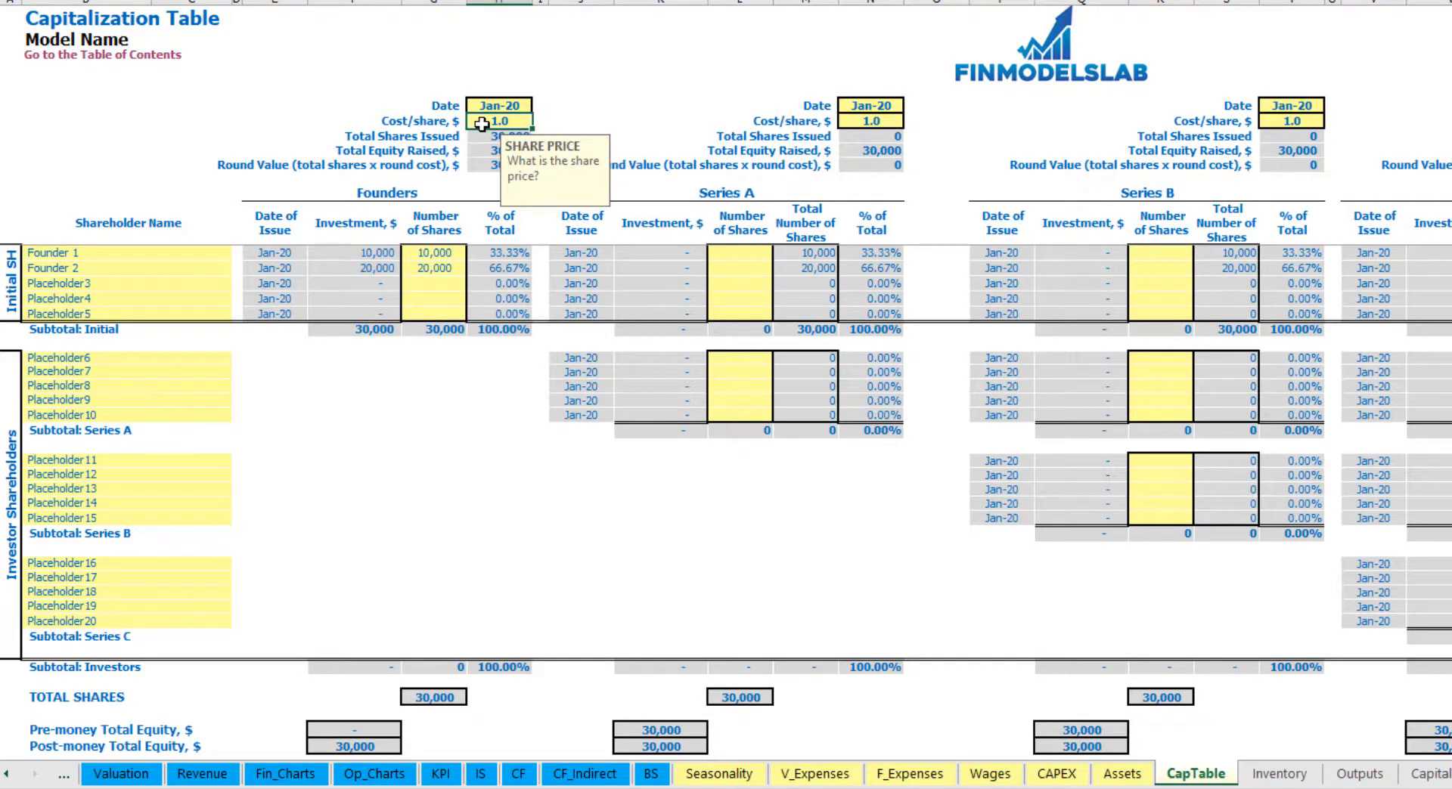
{"action": "key", "text": "Delete"}
{"action": "type", "text": "2"}
{"action": "key", "text": "Return"}
{"action": "left_click", "coordinate": [493, 110]}
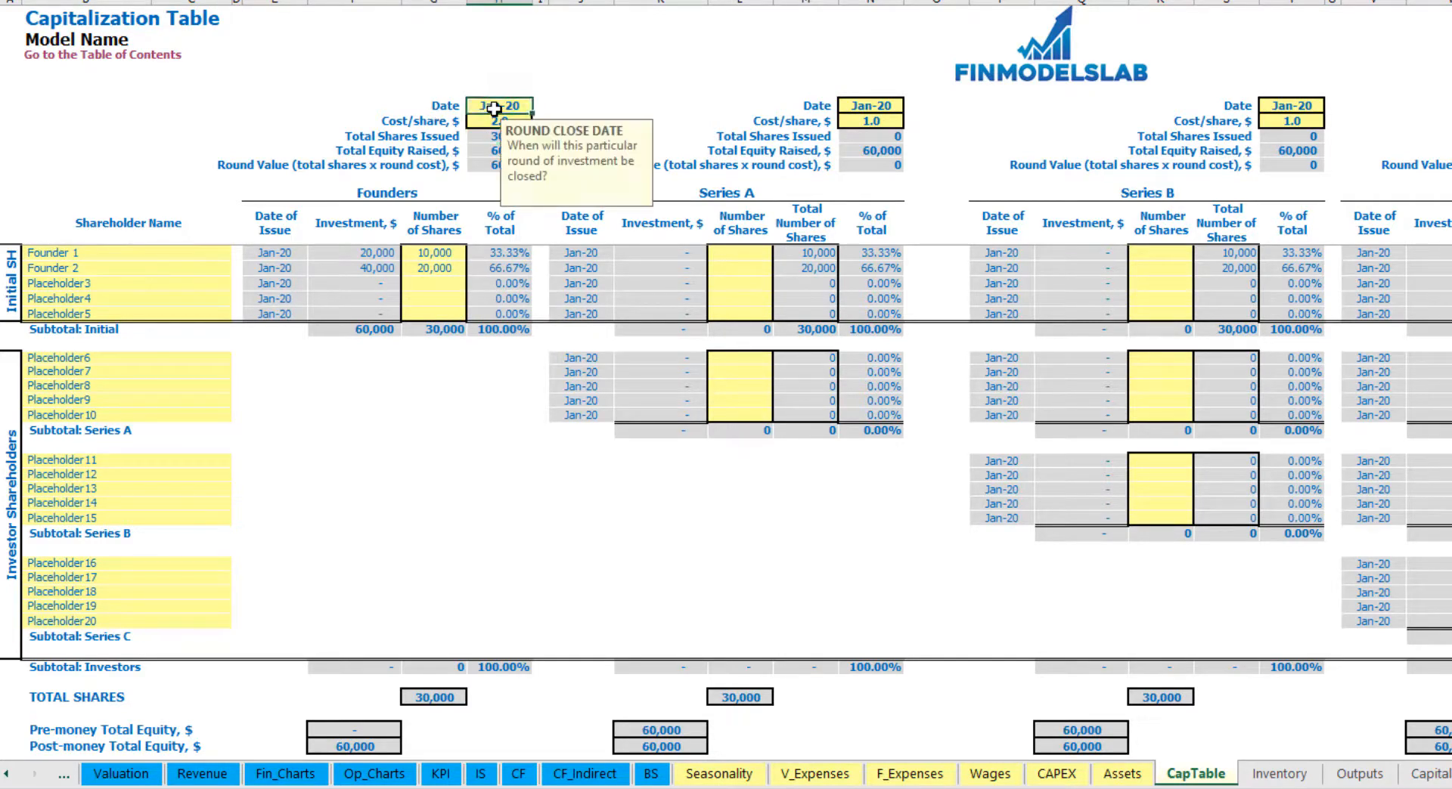
{"action": "left_click", "coordinate": [542, 109]}
{"action": "left_click", "coordinate": [491, 127]}
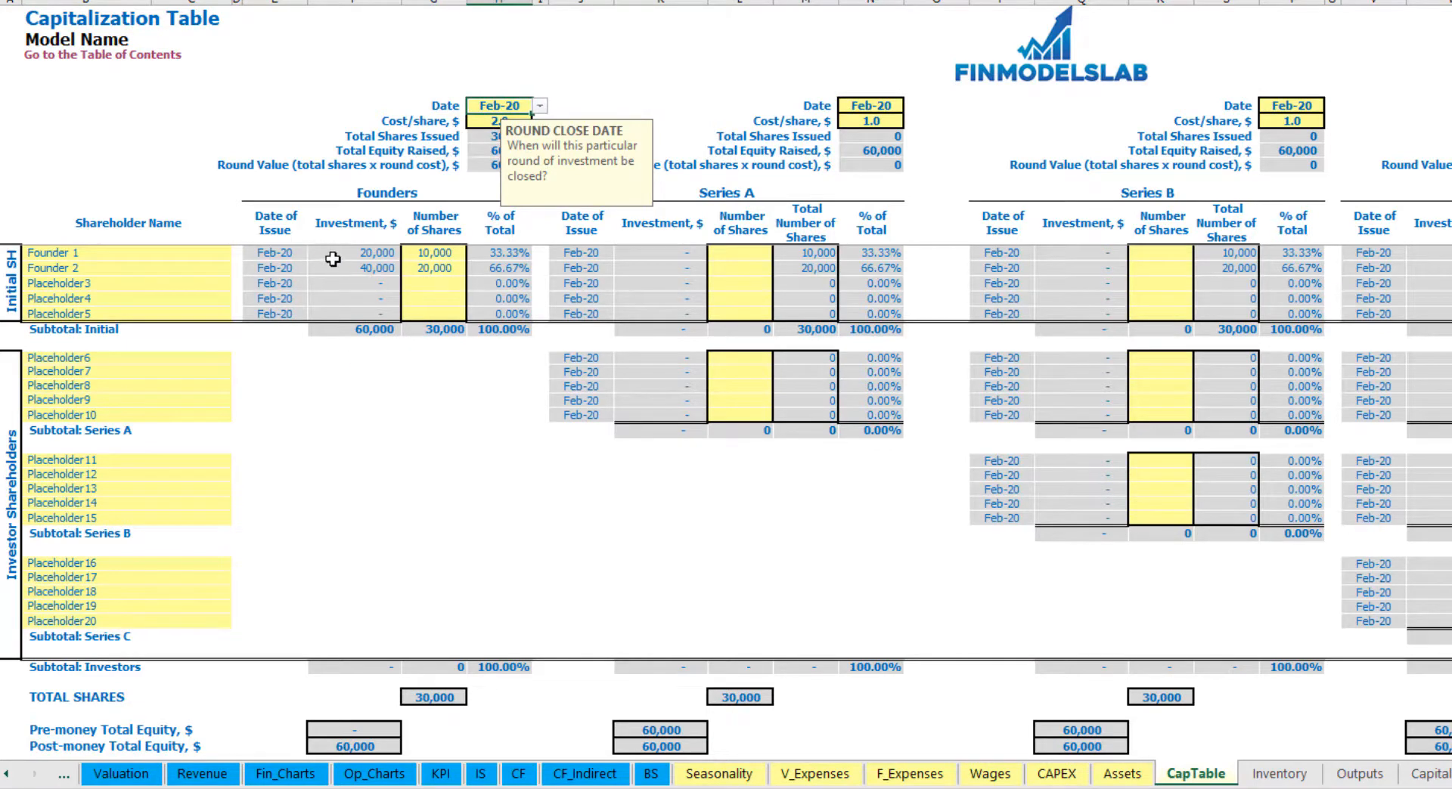
Examine the founders' investments, initial subtotal, post-money total equity and Founder 1's percentage of total.
{"action": "left_click", "coordinate": [363, 256]}
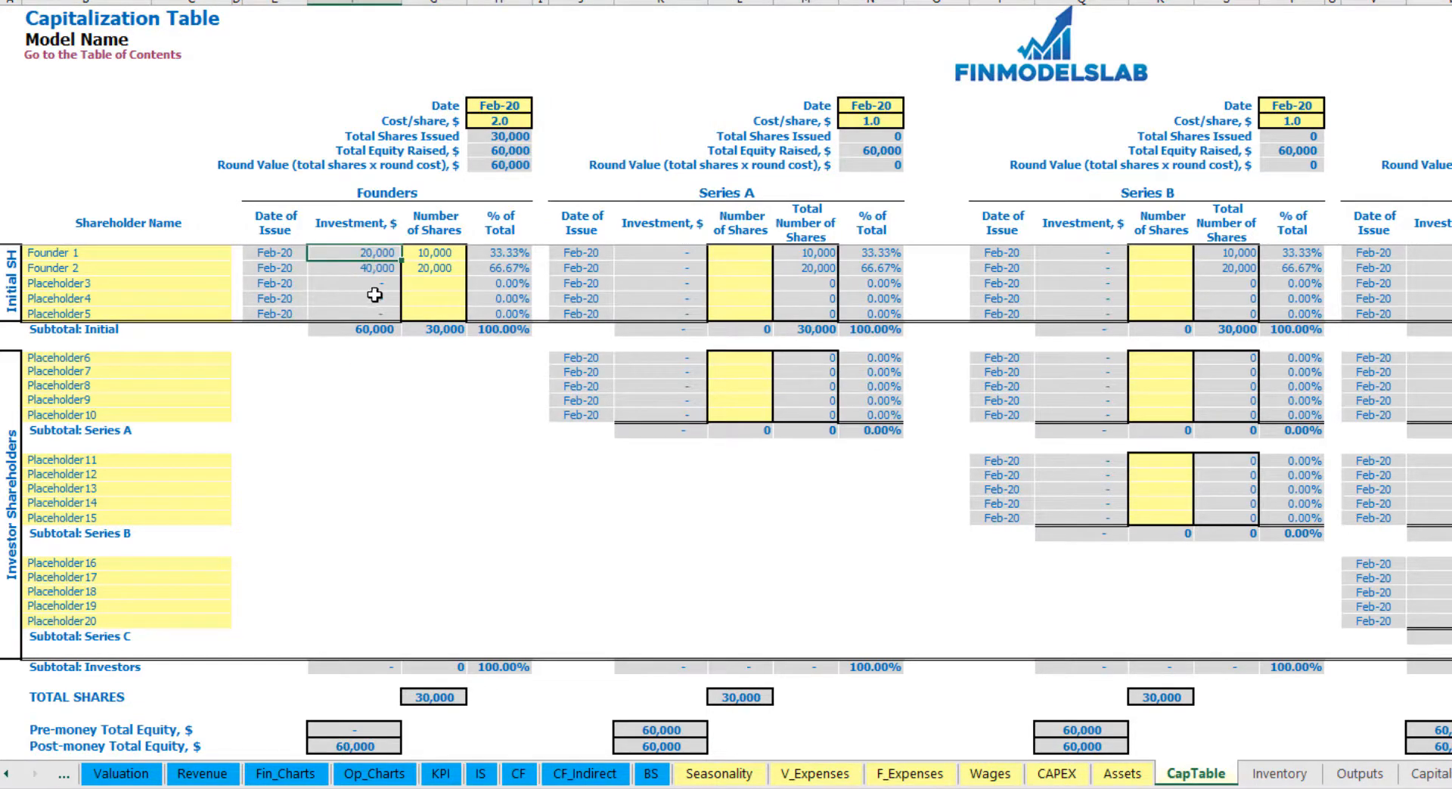
{"action": "left_click", "coordinate": [363, 270]}
{"action": "left_click", "coordinate": [364, 330]}
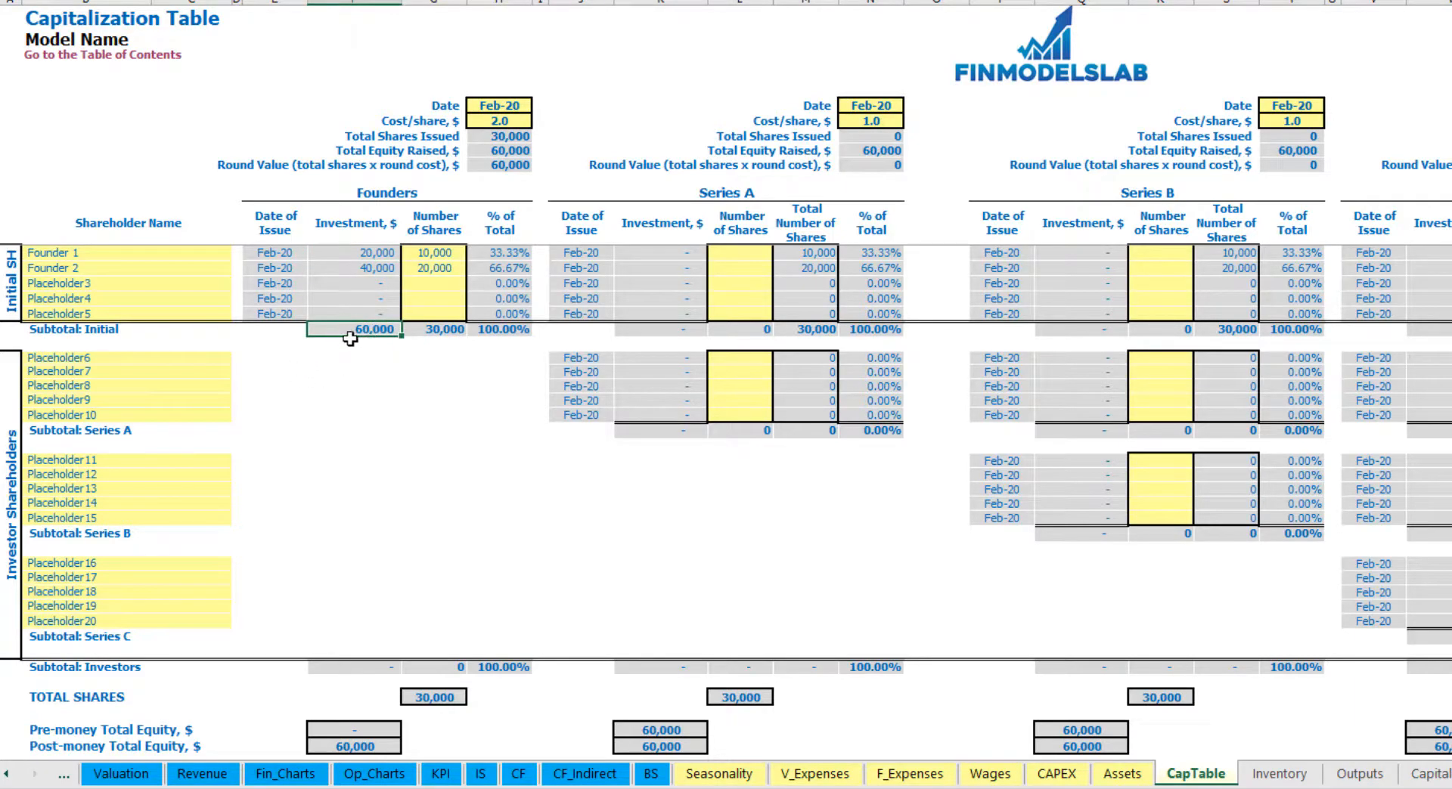
{"action": "left_click", "coordinate": [0, 747]}
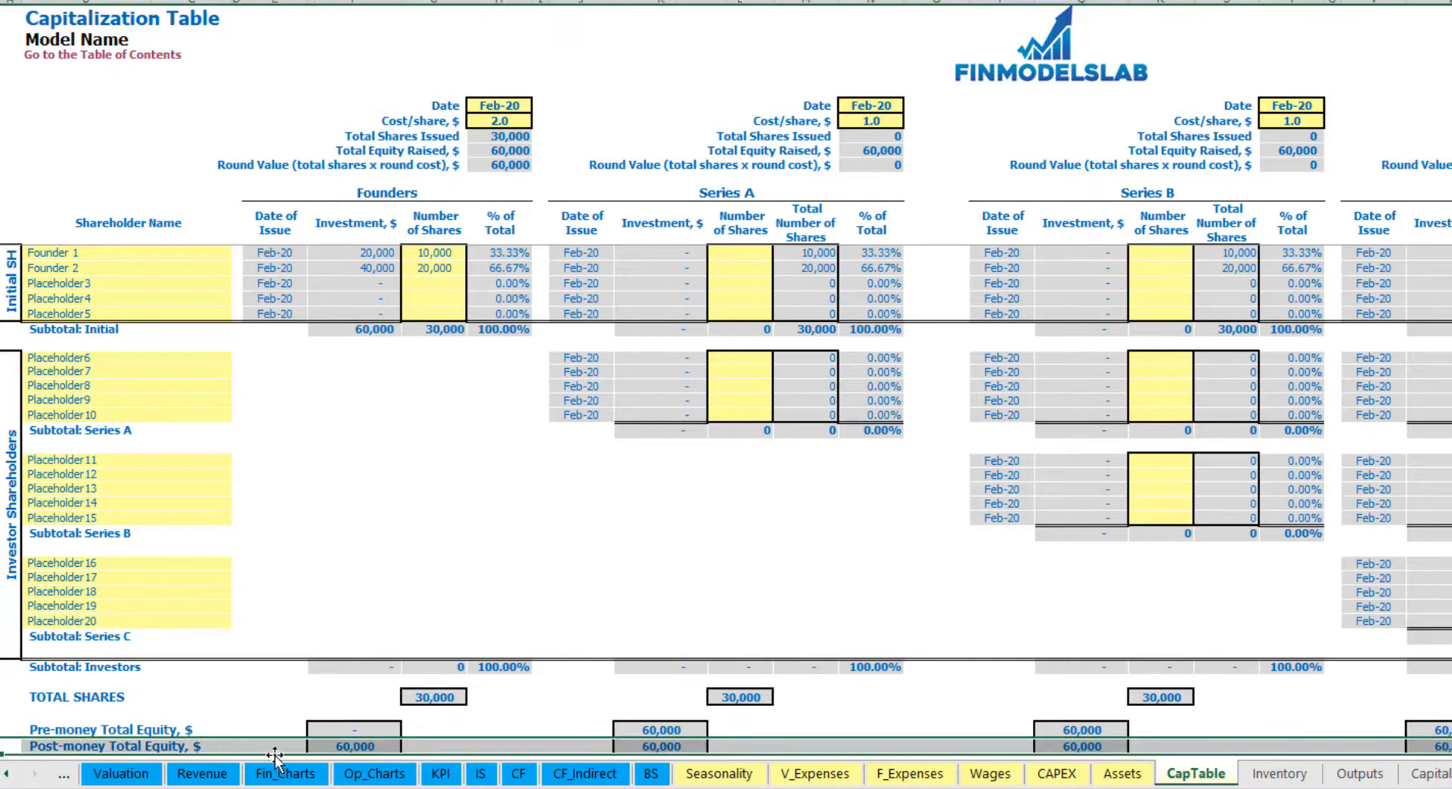
{"action": "left_click", "coordinate": [512, 254]}
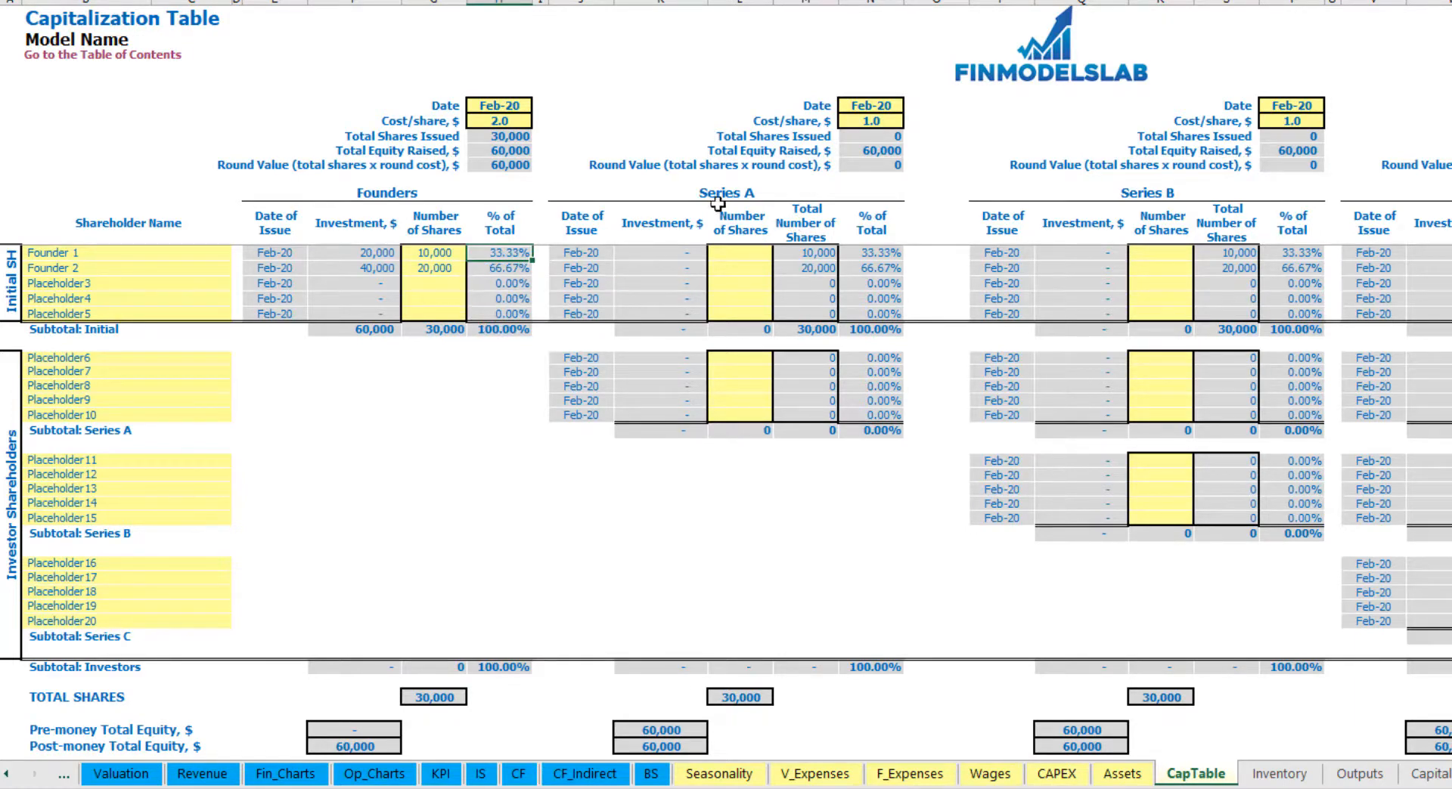
Rename the first Series A investor shareholder, Placeholder6, as Investor 1.
{"action": "mouse_move", "coordinate": [179, 362]}
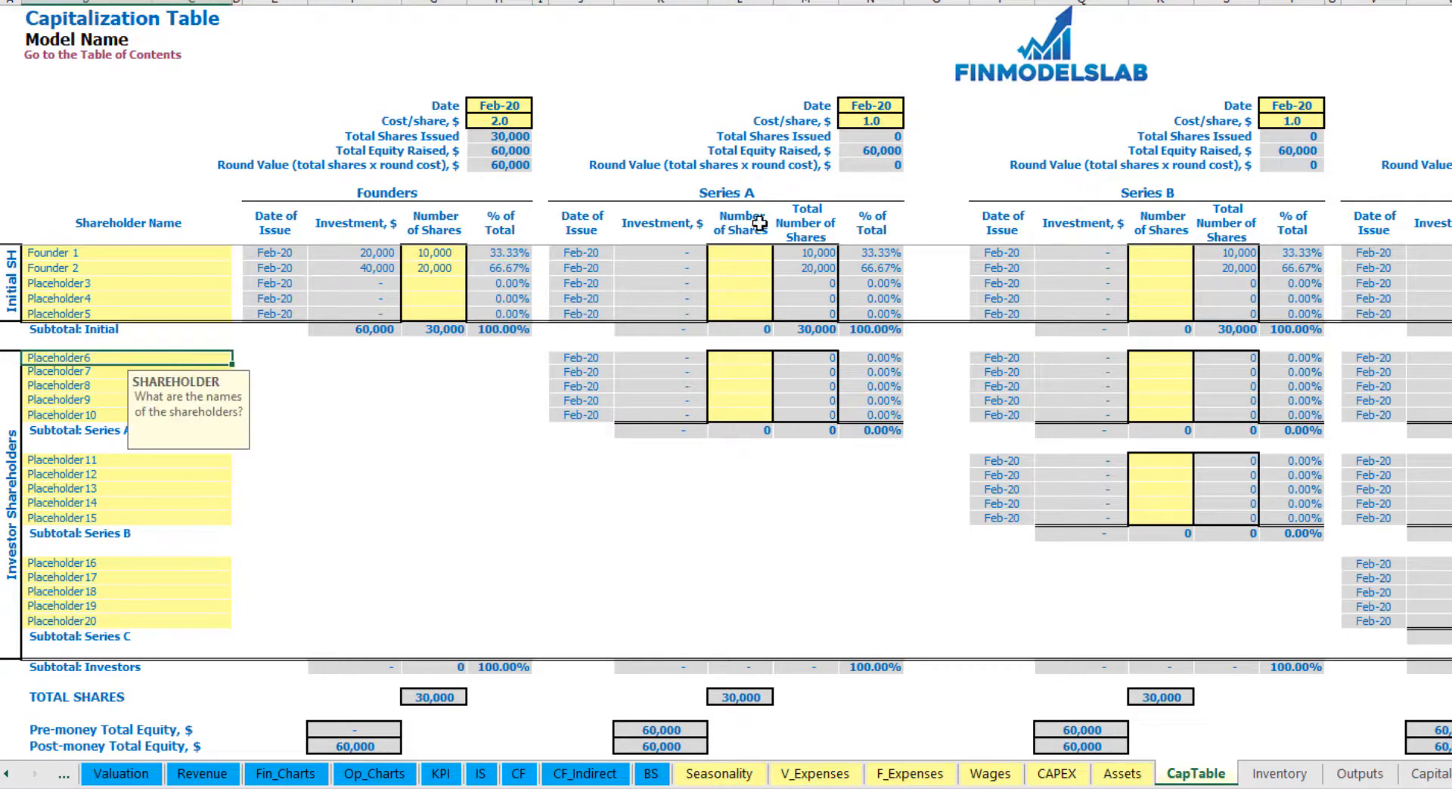
{"action": "left_click", "coordinate": [763, 198]}
{"action": "left_click", "coordinate": [98, 359]}
{"action": "key", "text": "BackSpace"}
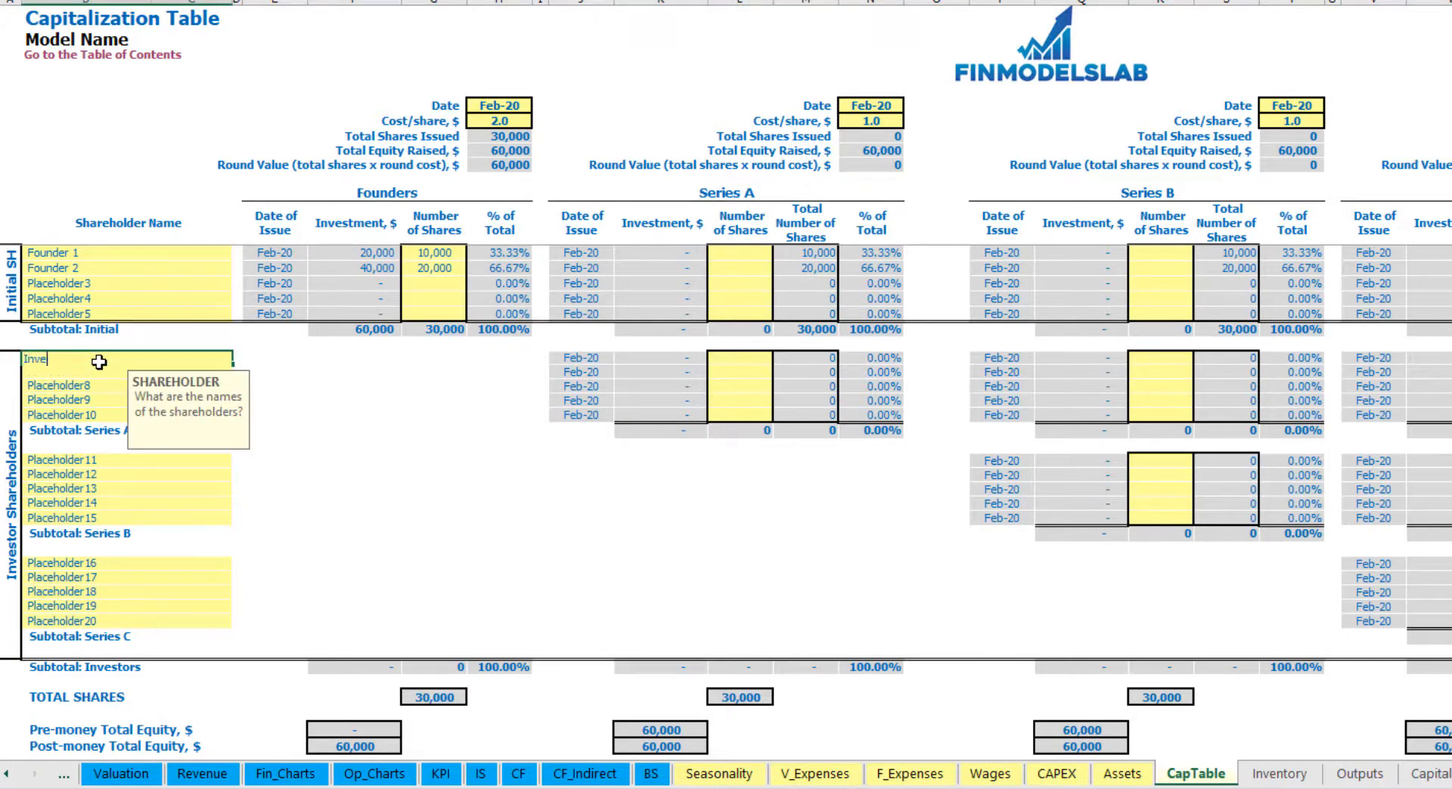
{"action": "key", "text": "Return"}
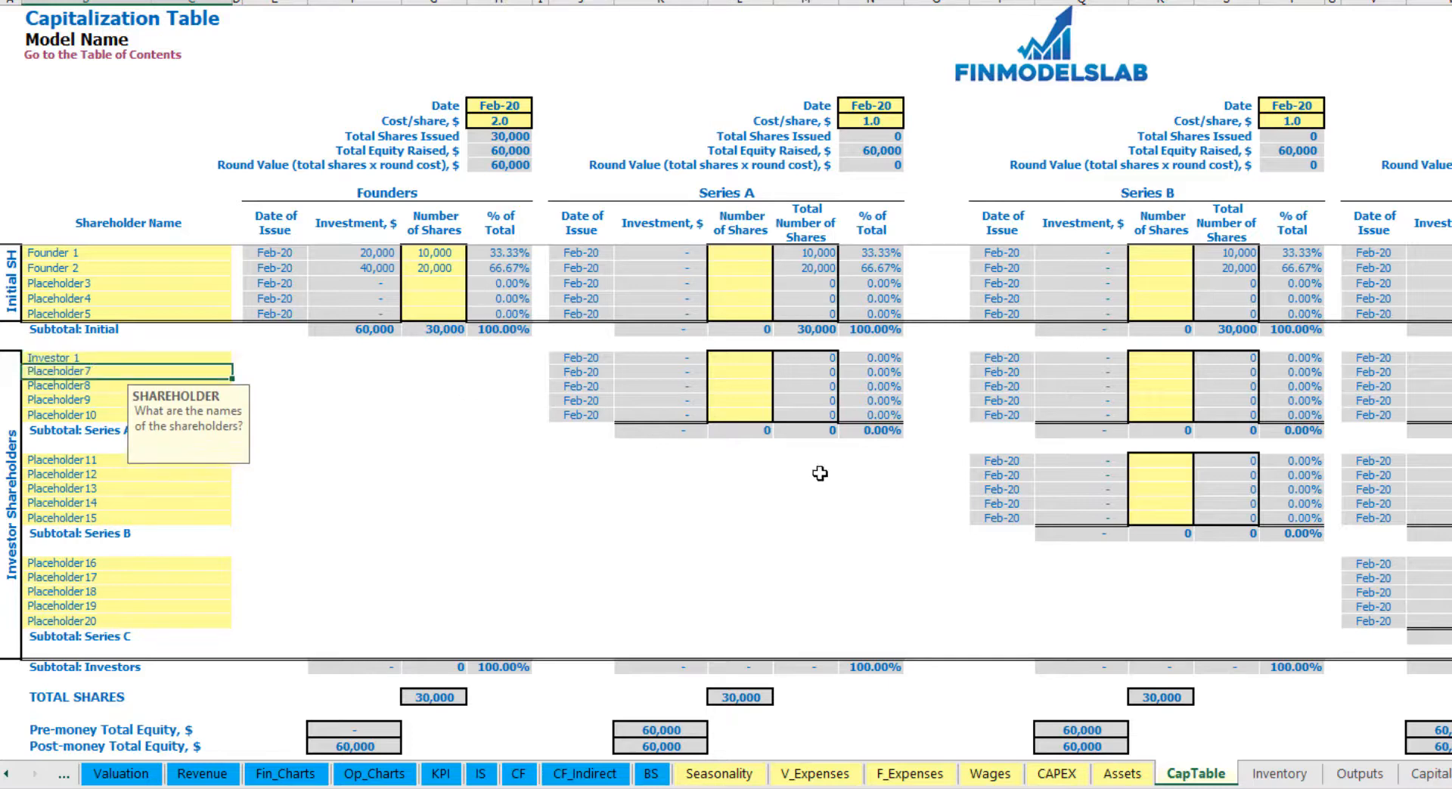
Set the Series A round close date to May-20 and its cost per share to 5.
{"action": "left_click", "coordinate": [894, 104]}
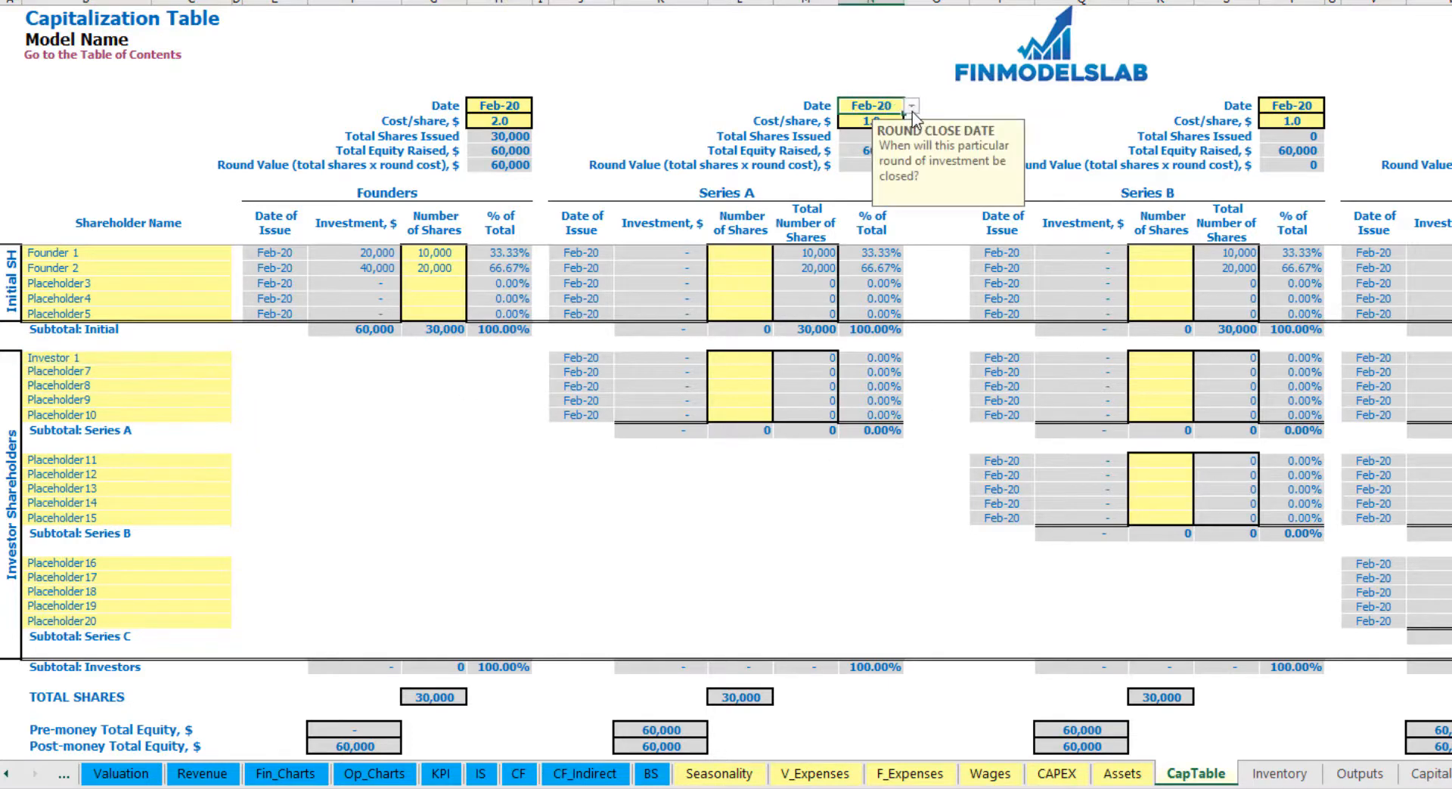
{"action": "left_click", "coordinate": [912, 106]}
{"action": "left_click", "coordinate": [889, 165]}
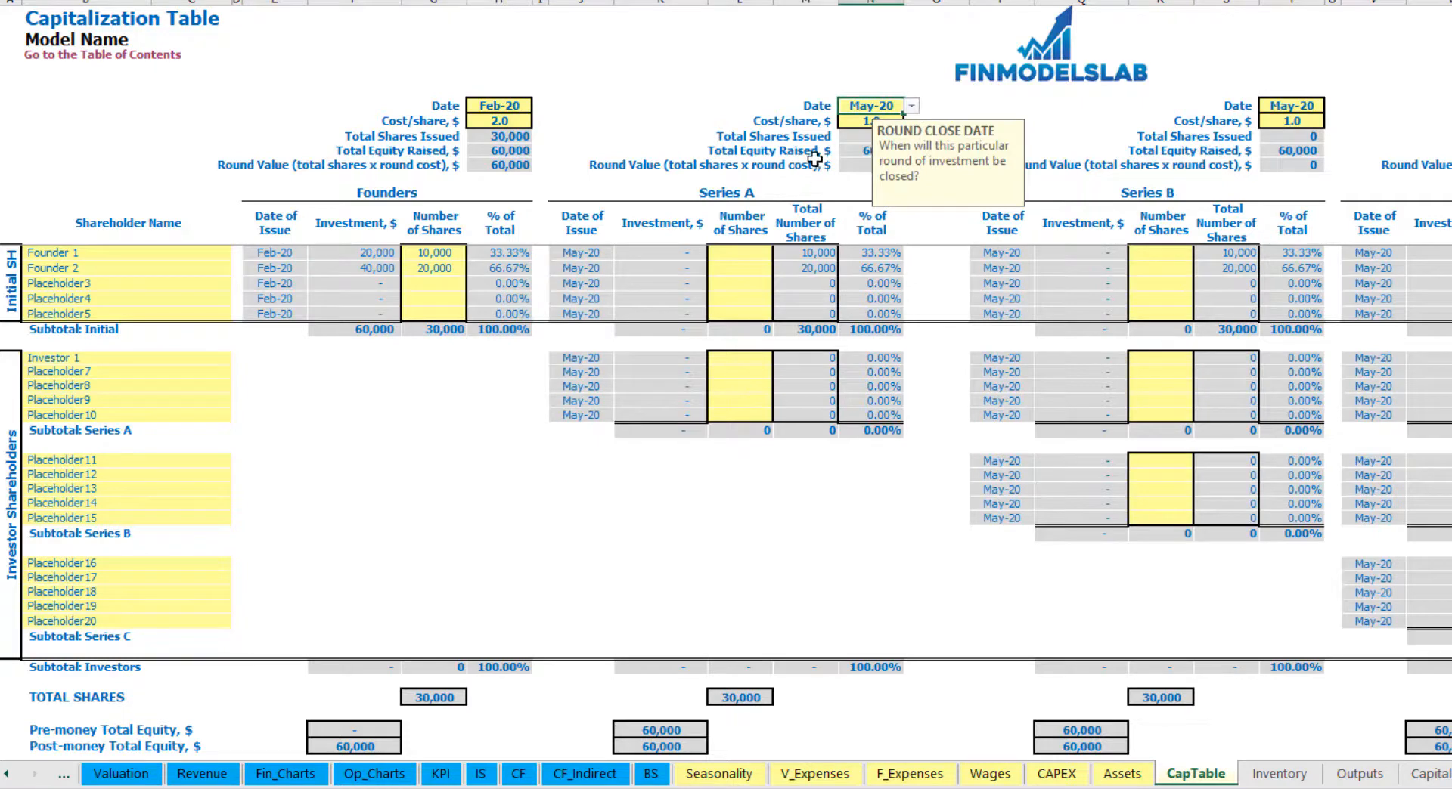
{"action": "left_click", "coordinate": [863, 119]}
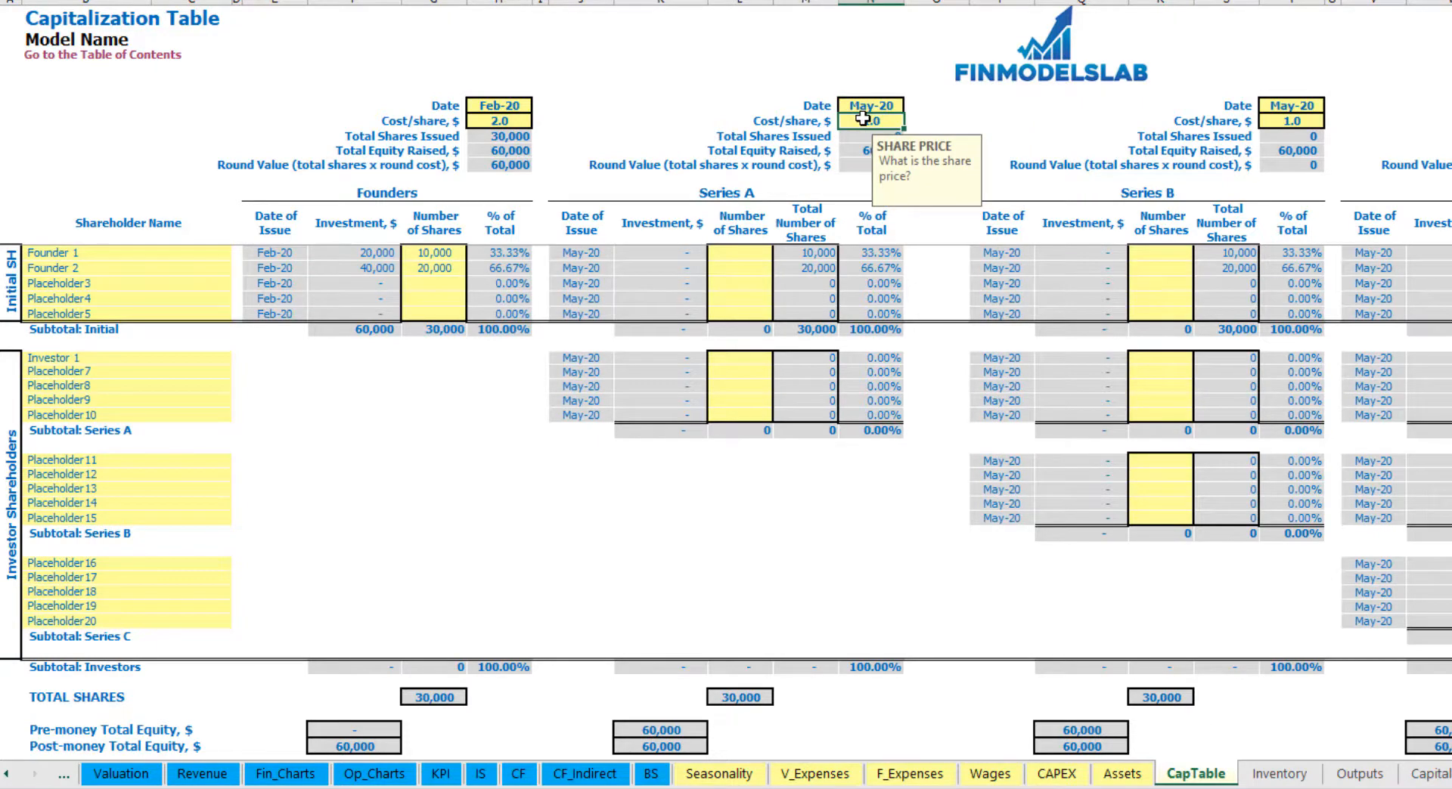
{"action": "type", "text": "5"}
Enter 1,000 as Investor 1's number of shares in the Series A round.
{"action": "left_click", "coordinate": [739, 357]}
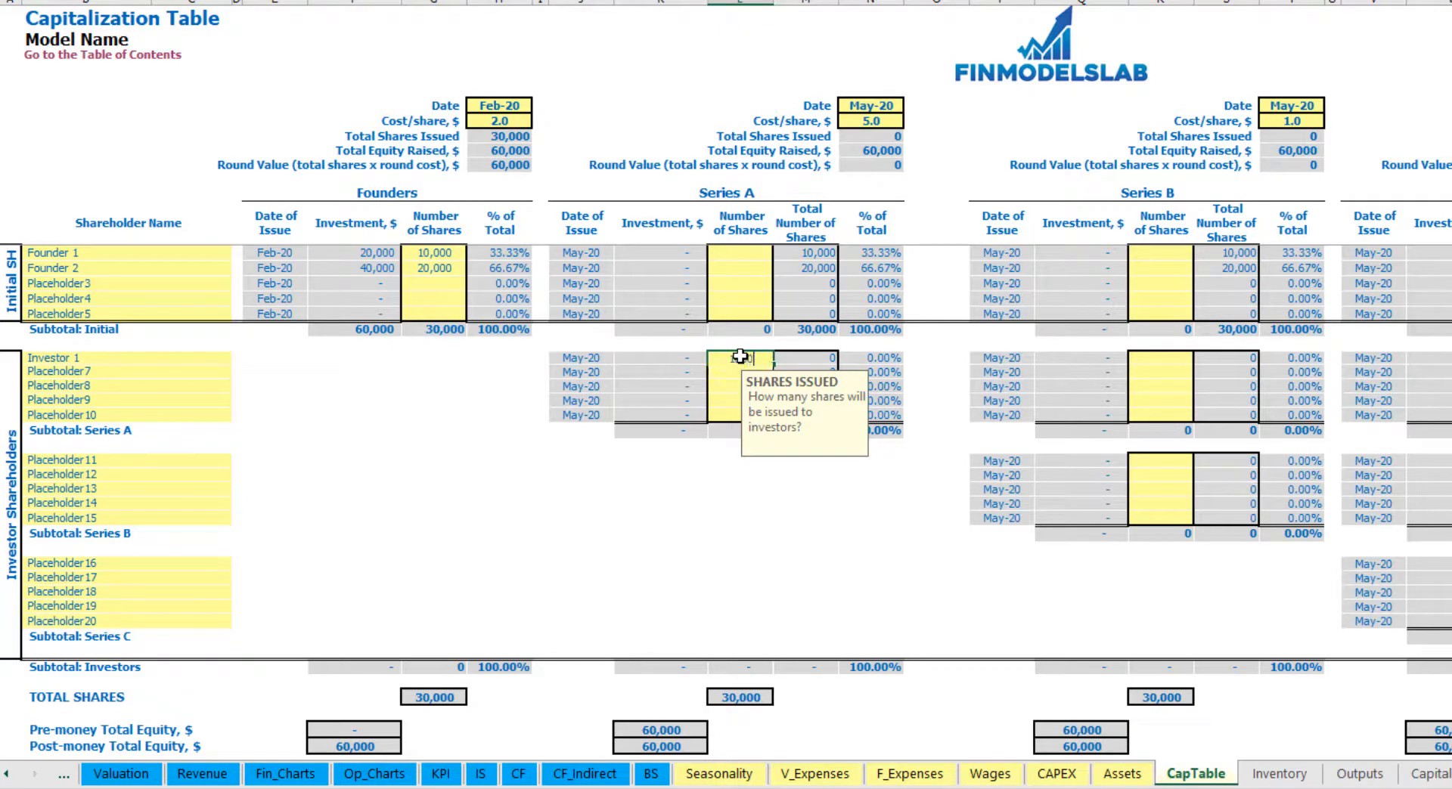
{"action": "type", "text": "1000"}
{"action": "left_click", "coordinate": [663, 503]}
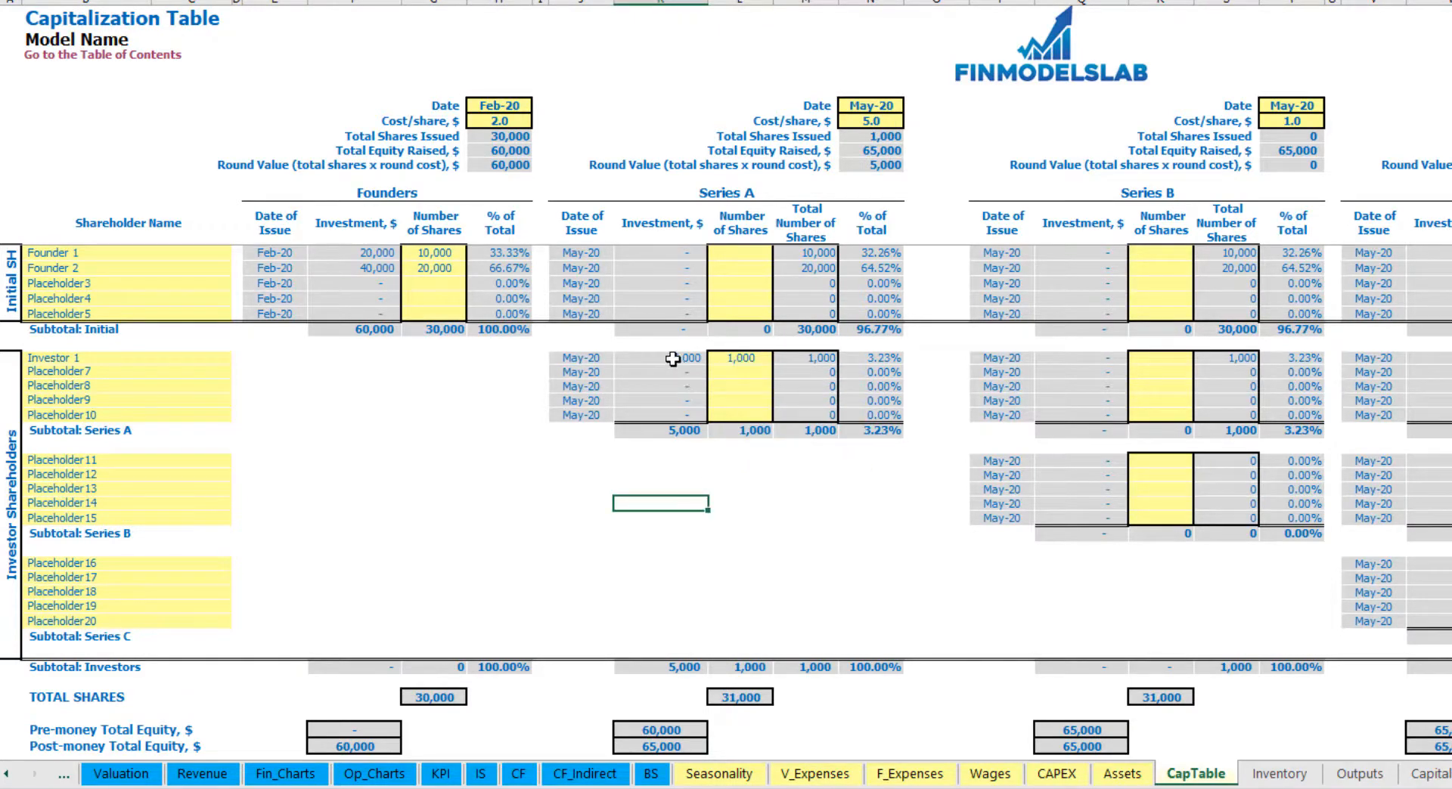
Examine Investor 1's Series A investment and ownership percentage, and the round's pre-money and post-money total equity.
{"action": "left_click", "coordinate": [673, 359]}
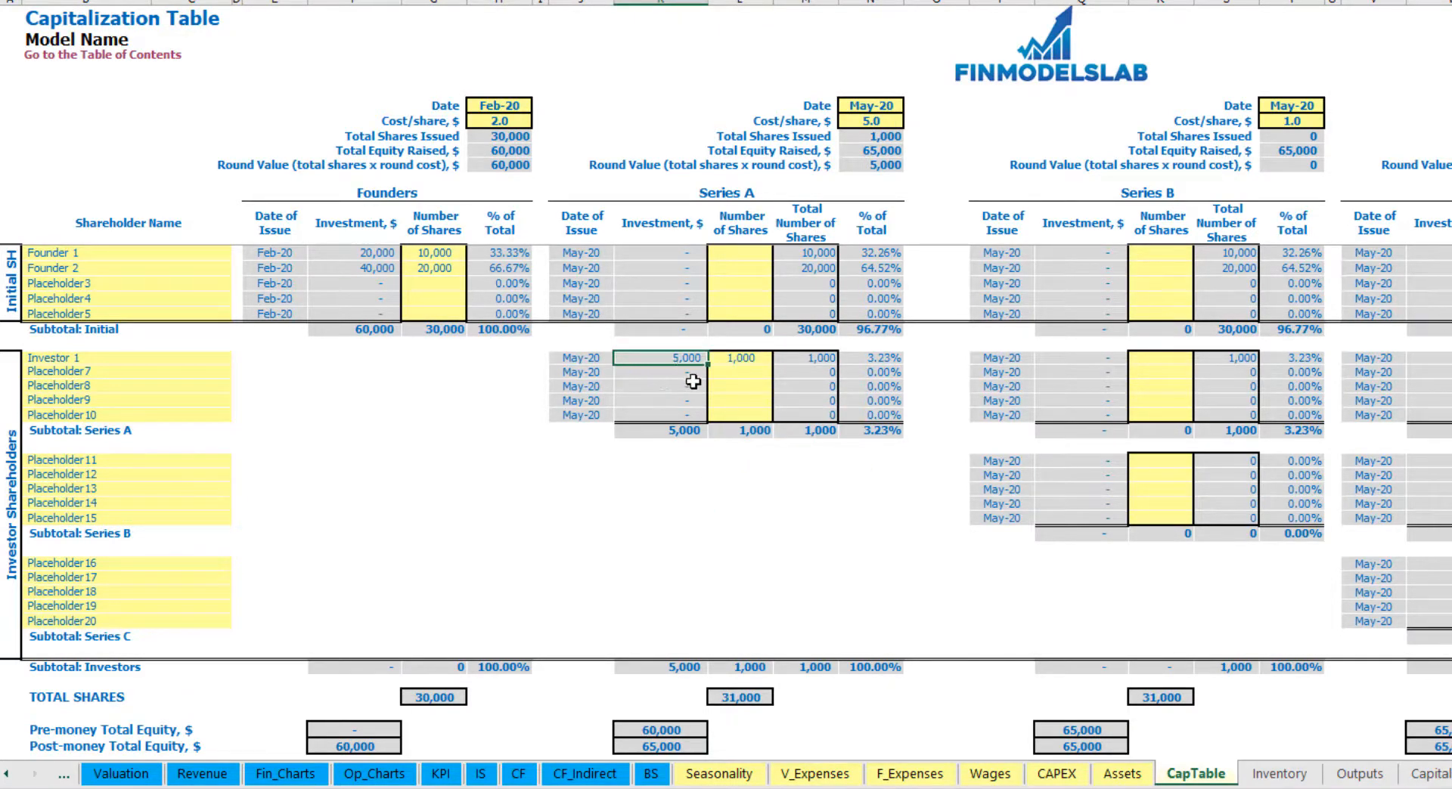
{"action": "left_click", "coordinate": [647, 728]}
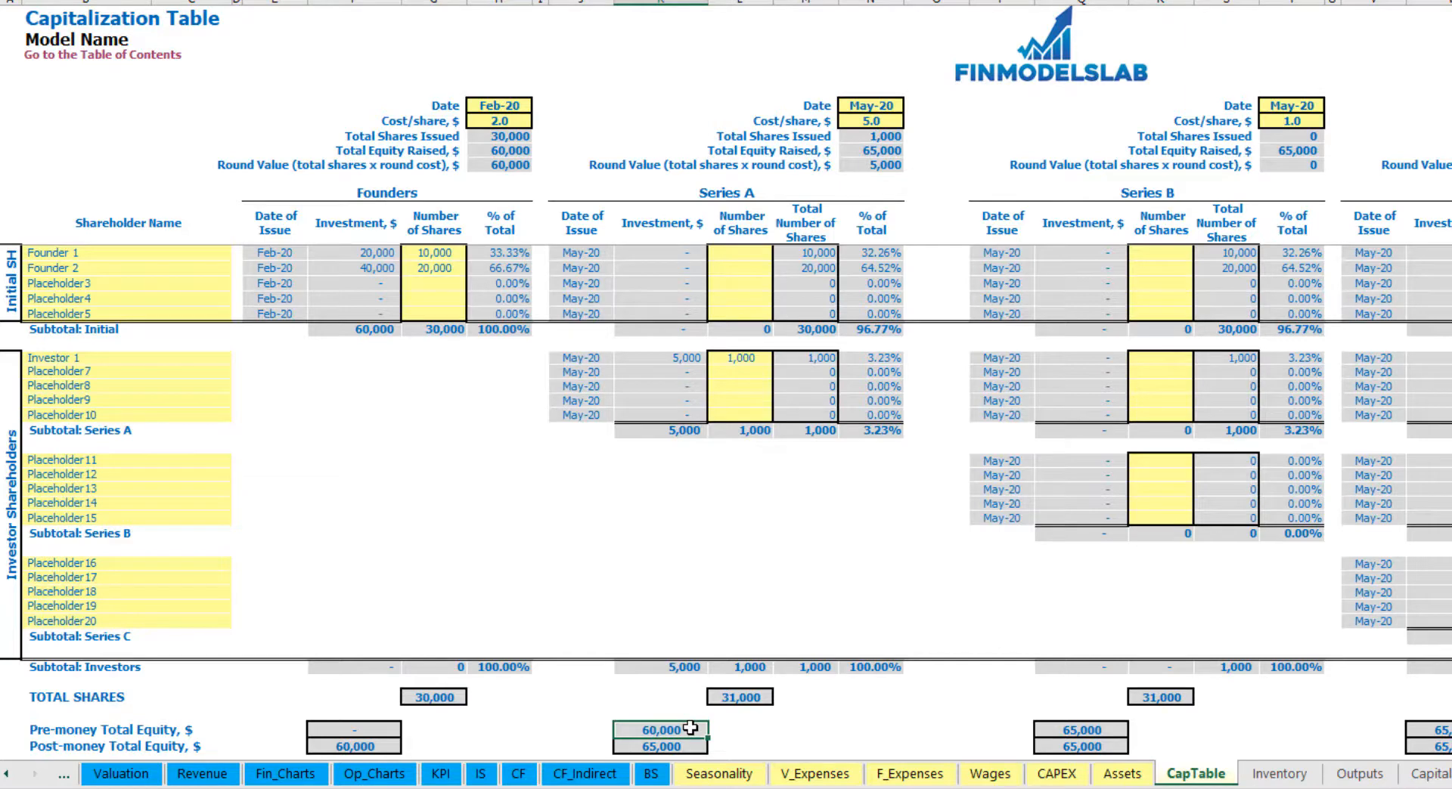
{"action": "key", "text": "Down"}
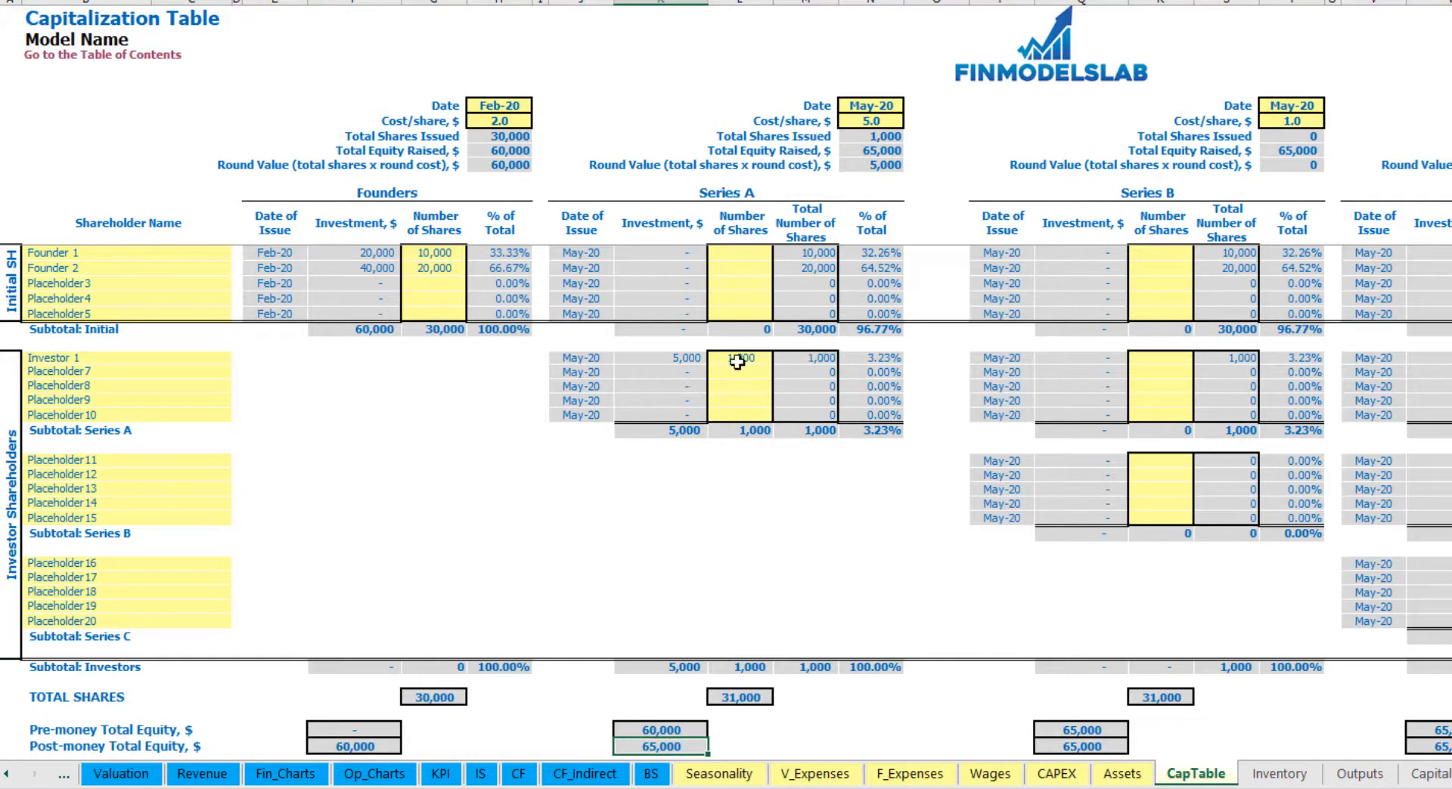
{"action": "left_click", "coordinate": [856, 358]}
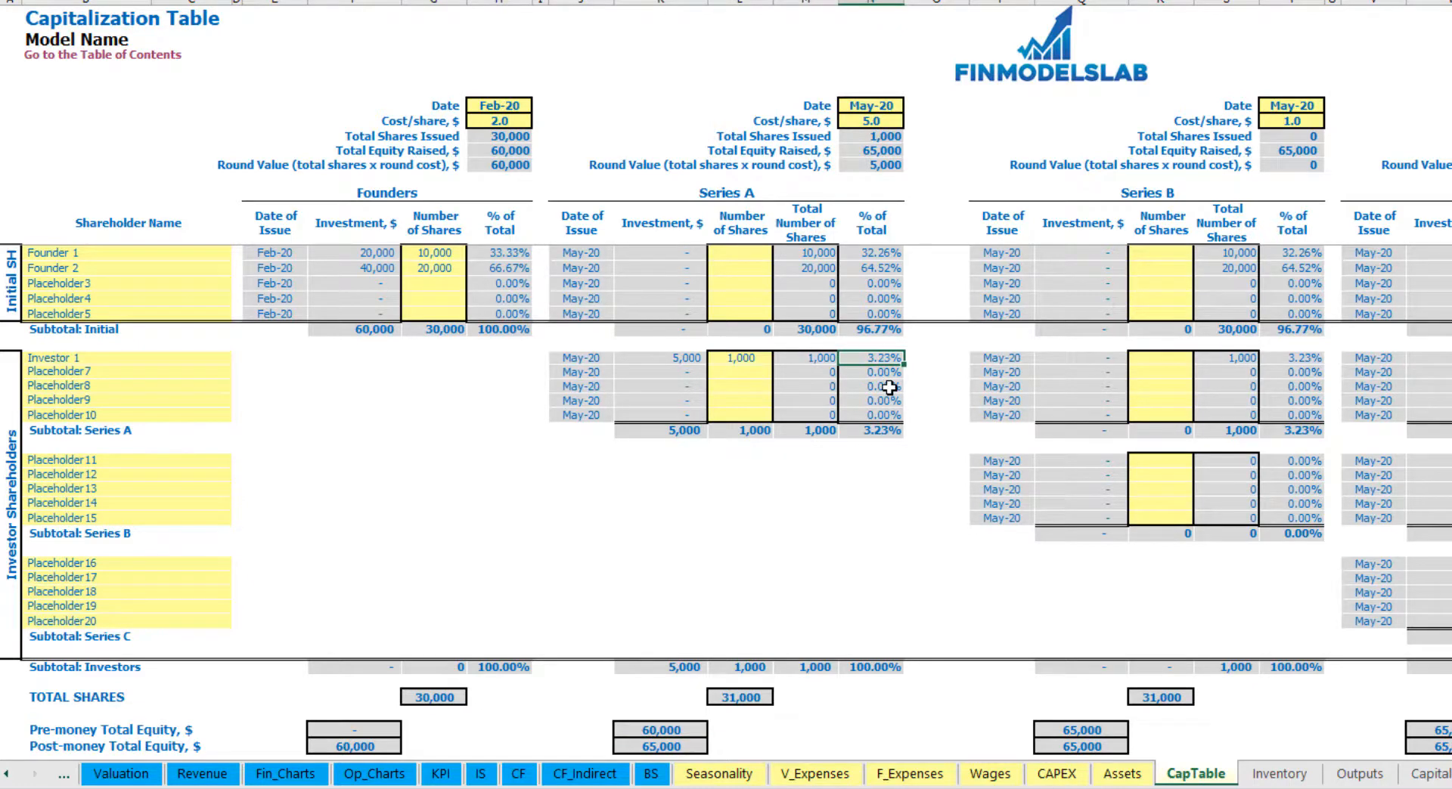
Examine the founders' ownership percentages in Series A and the shareholder and share entries provided for the investor rounds.
{"action": "left_click_drag", "start_coordinate": [168, 252], "coordinate": [182, 271]}
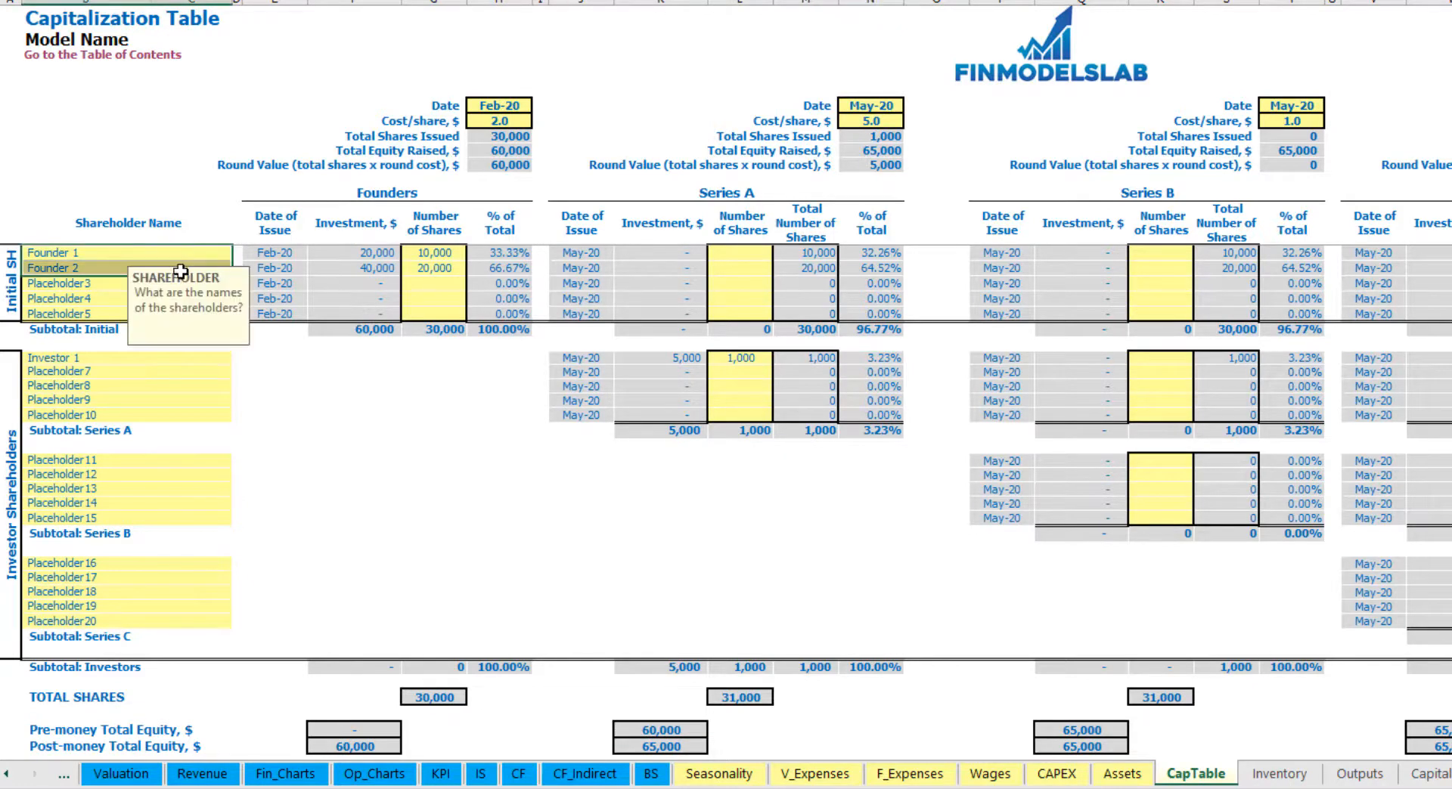
{"action": "left_click_drag", "start_coordinate": [873, 255], "coordinate": [878, 270]}
{"action": "type", "text": "32.26% 64.52%"}
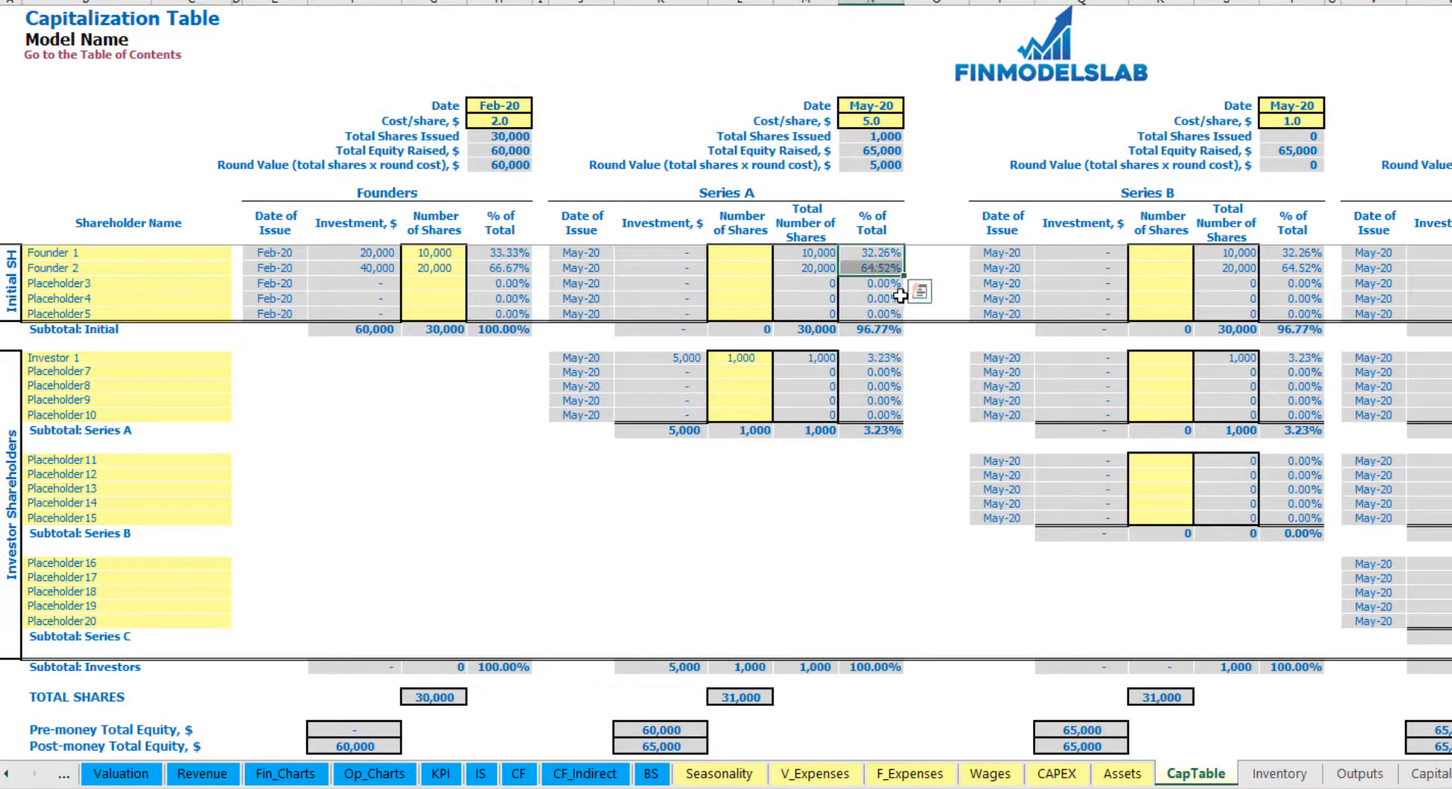
{"action": "key", "text": "Up"}
{"action": "key", "text": "Down"}
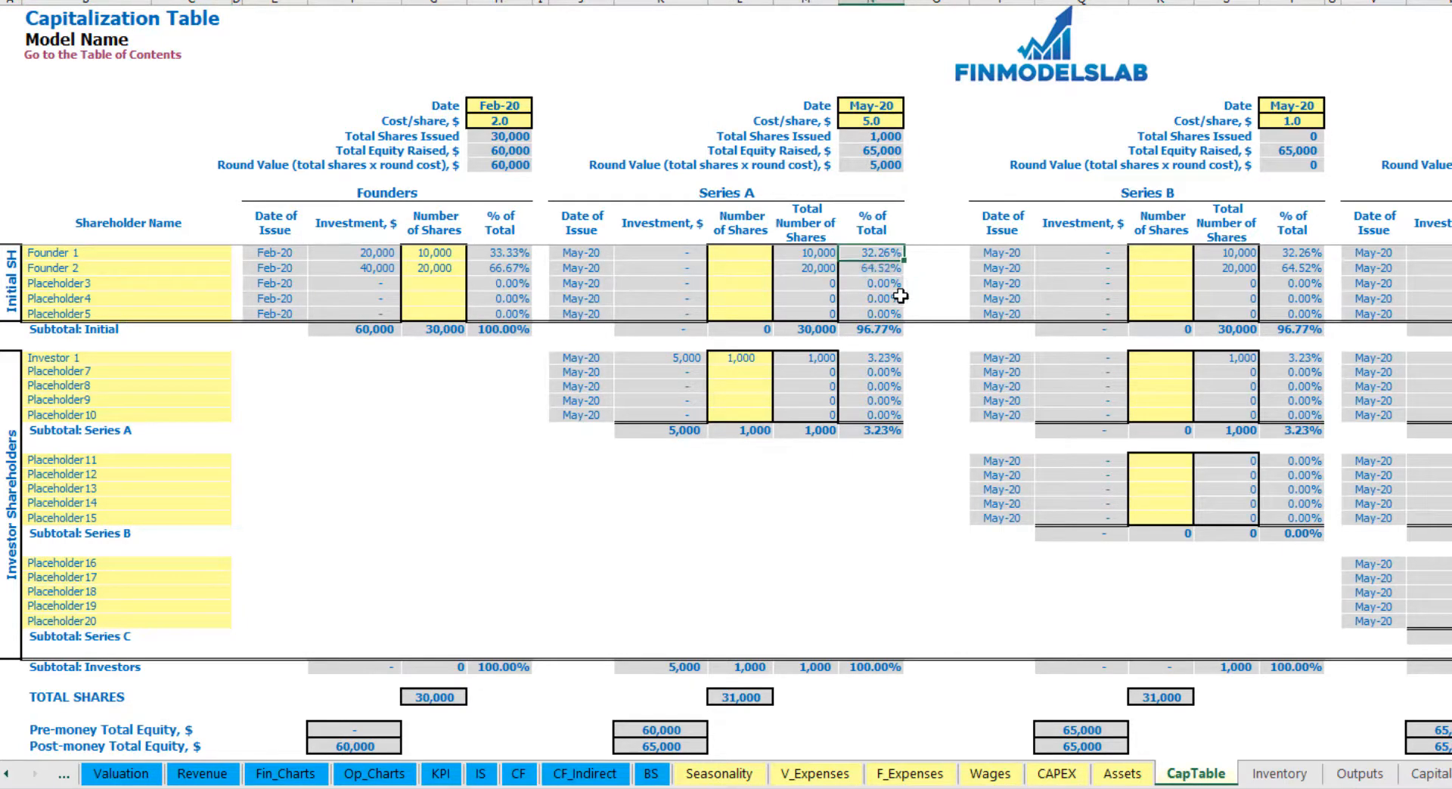
{"action": "key", "text": "Down"}
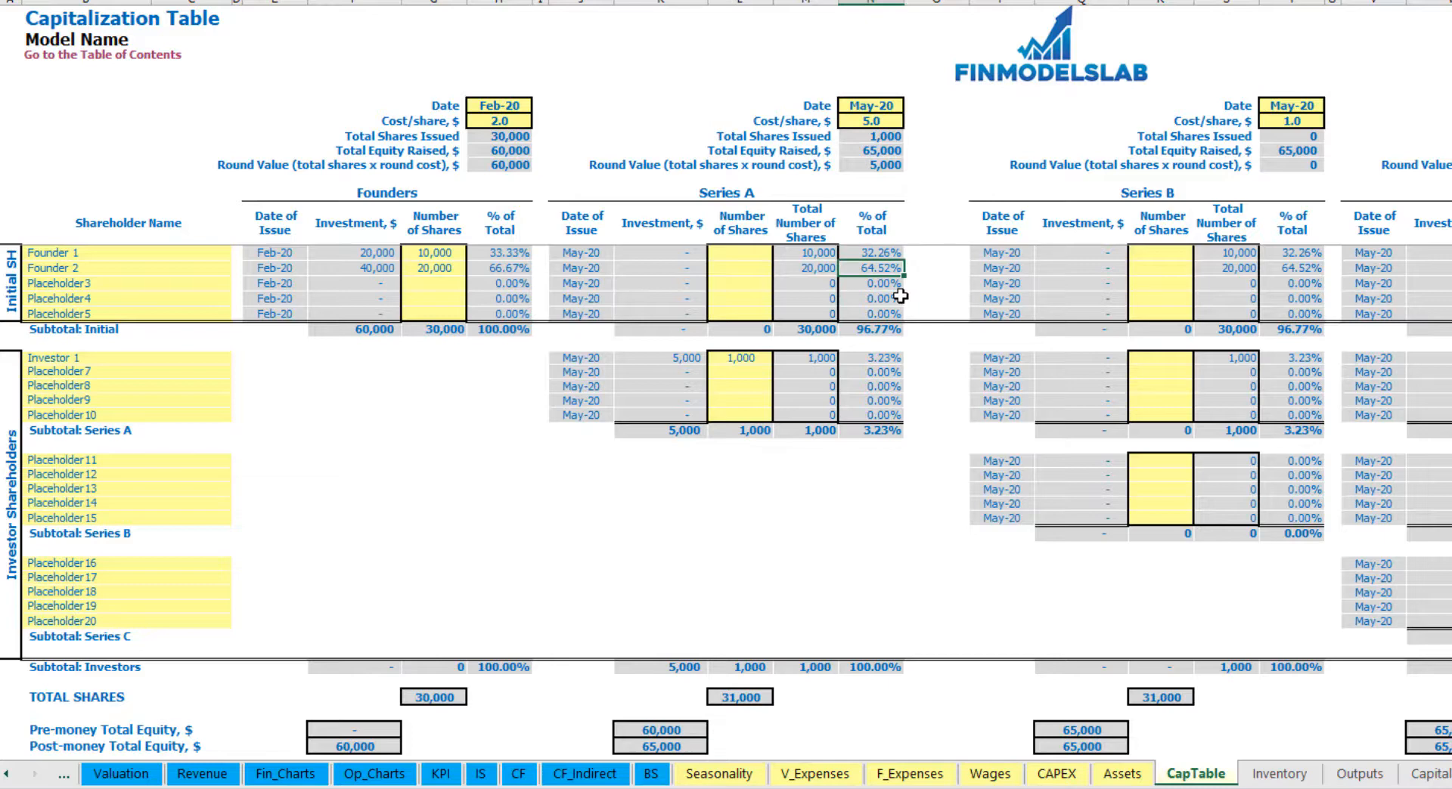
{"action": "left_click", "coordinate": [145, 473]}
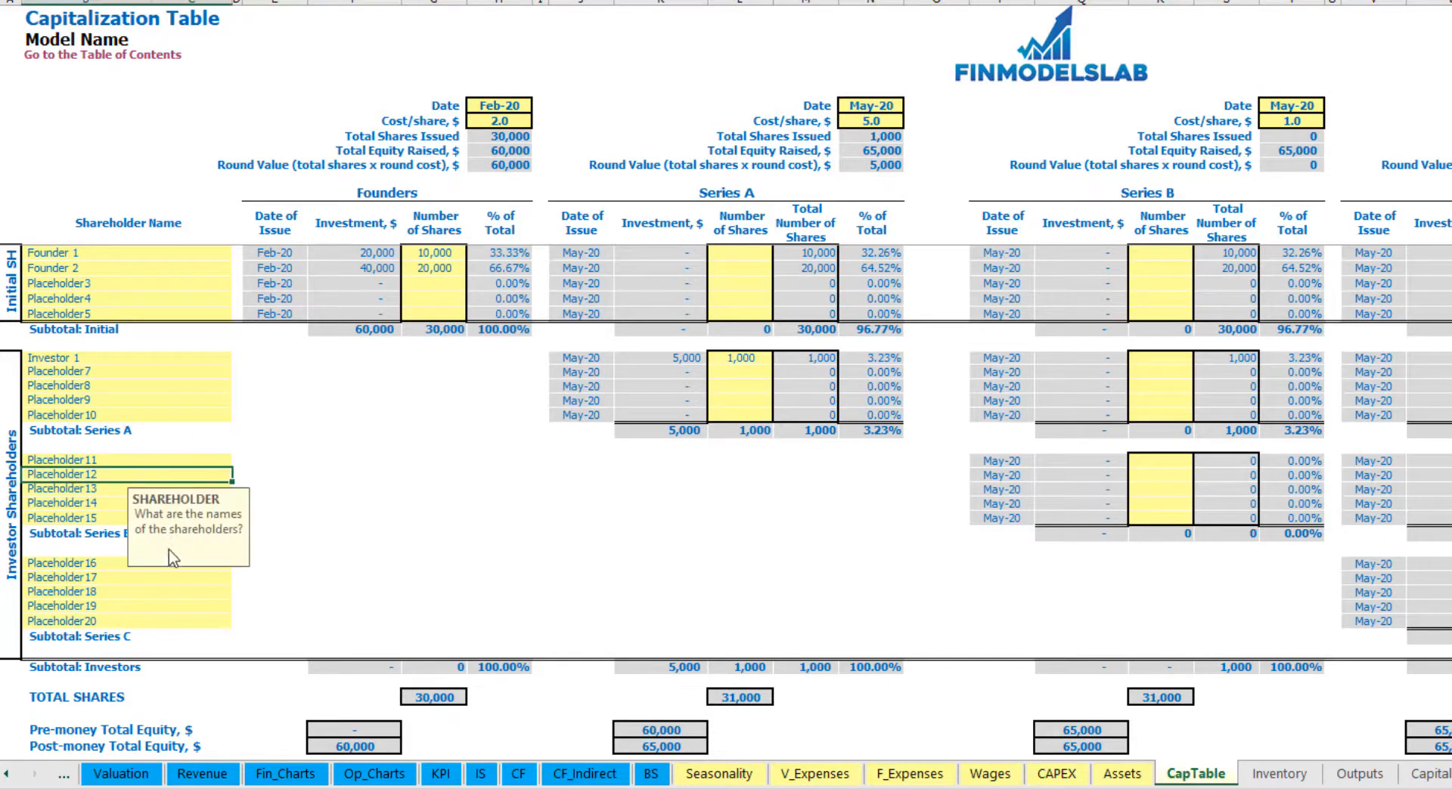
{"action": "left_click", "coordinate": [121, 564]}
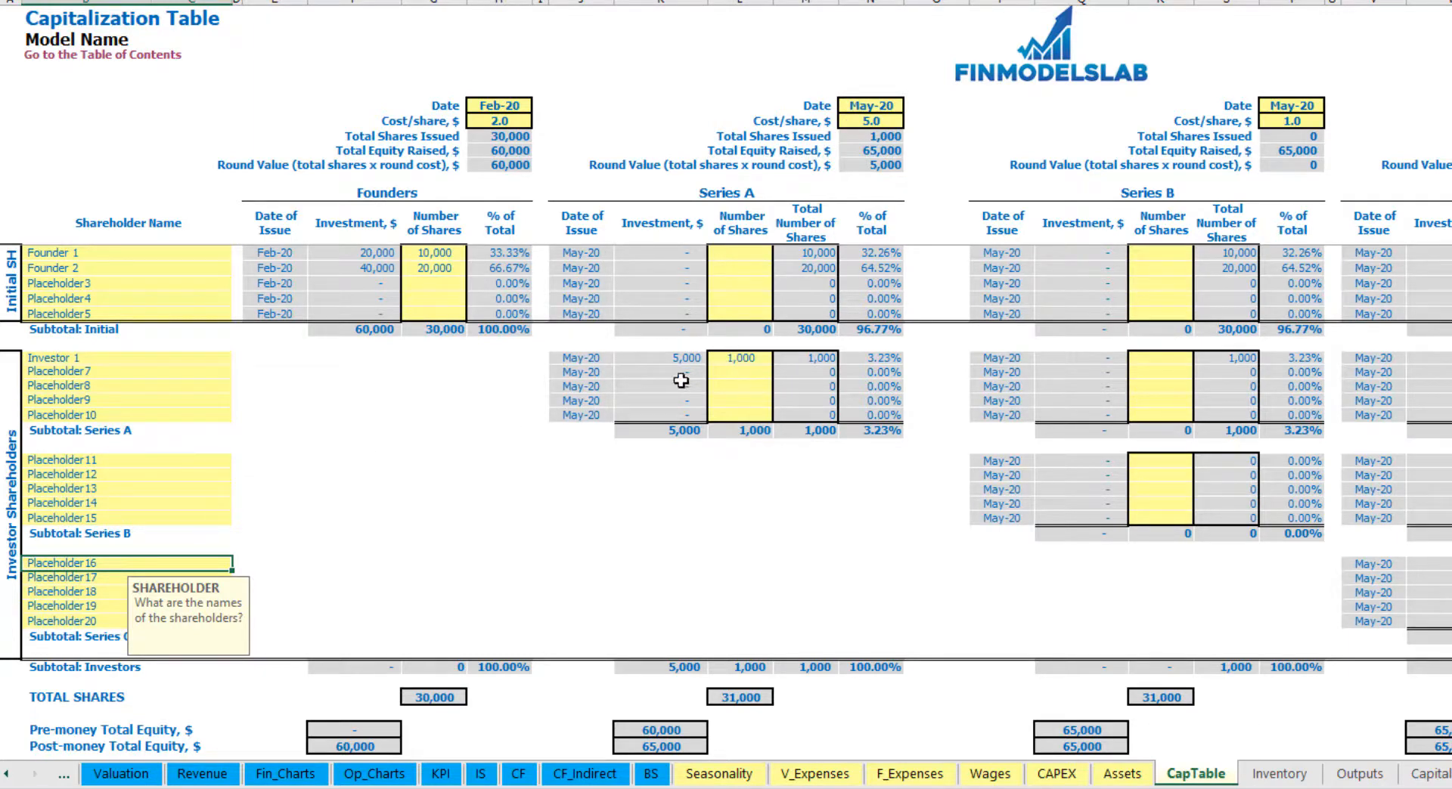
{"action": "left_click_drag", "start_coordinate": [748, 358], "coordinate": [759, 413]}
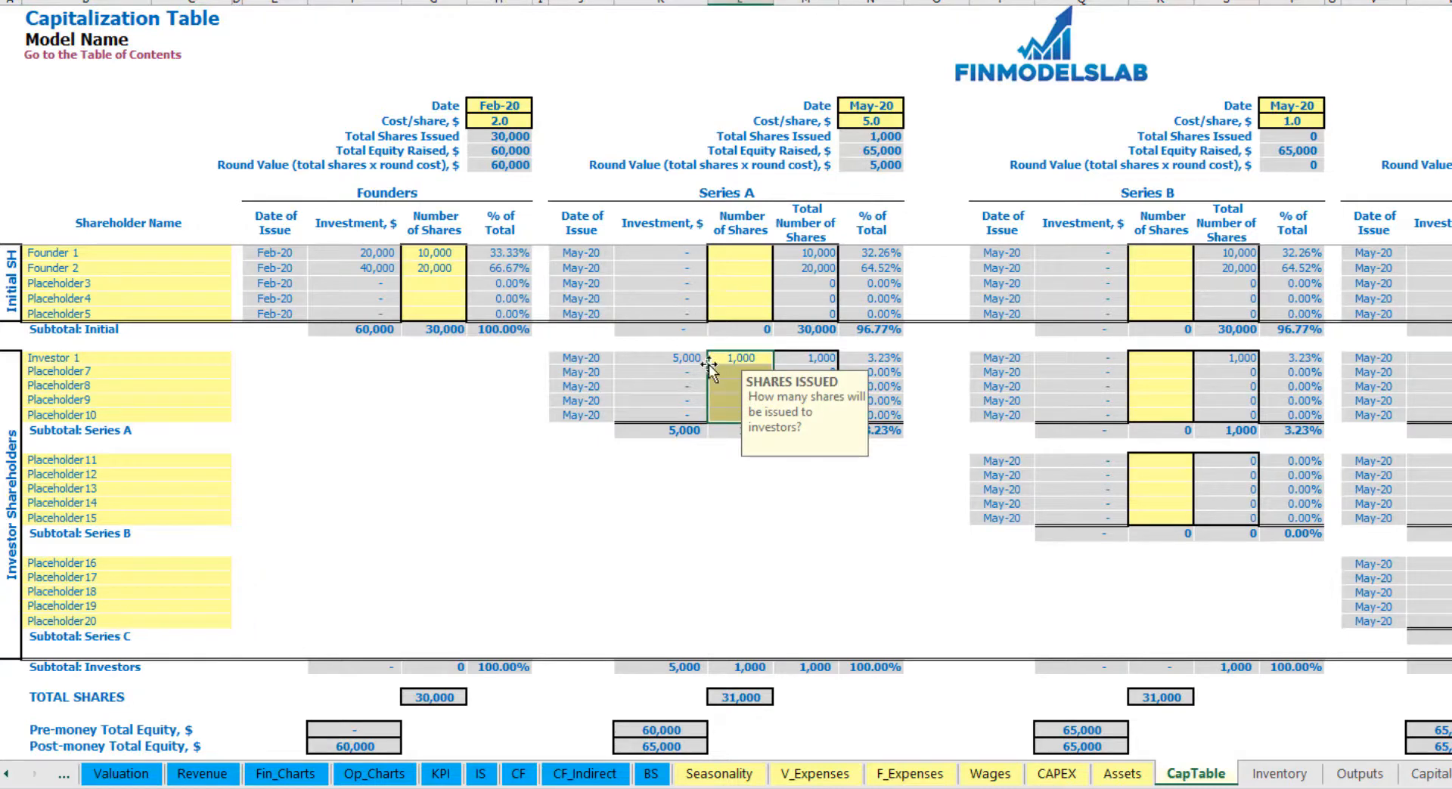
{"action": "left_click", "coordinate": [763, 489]}
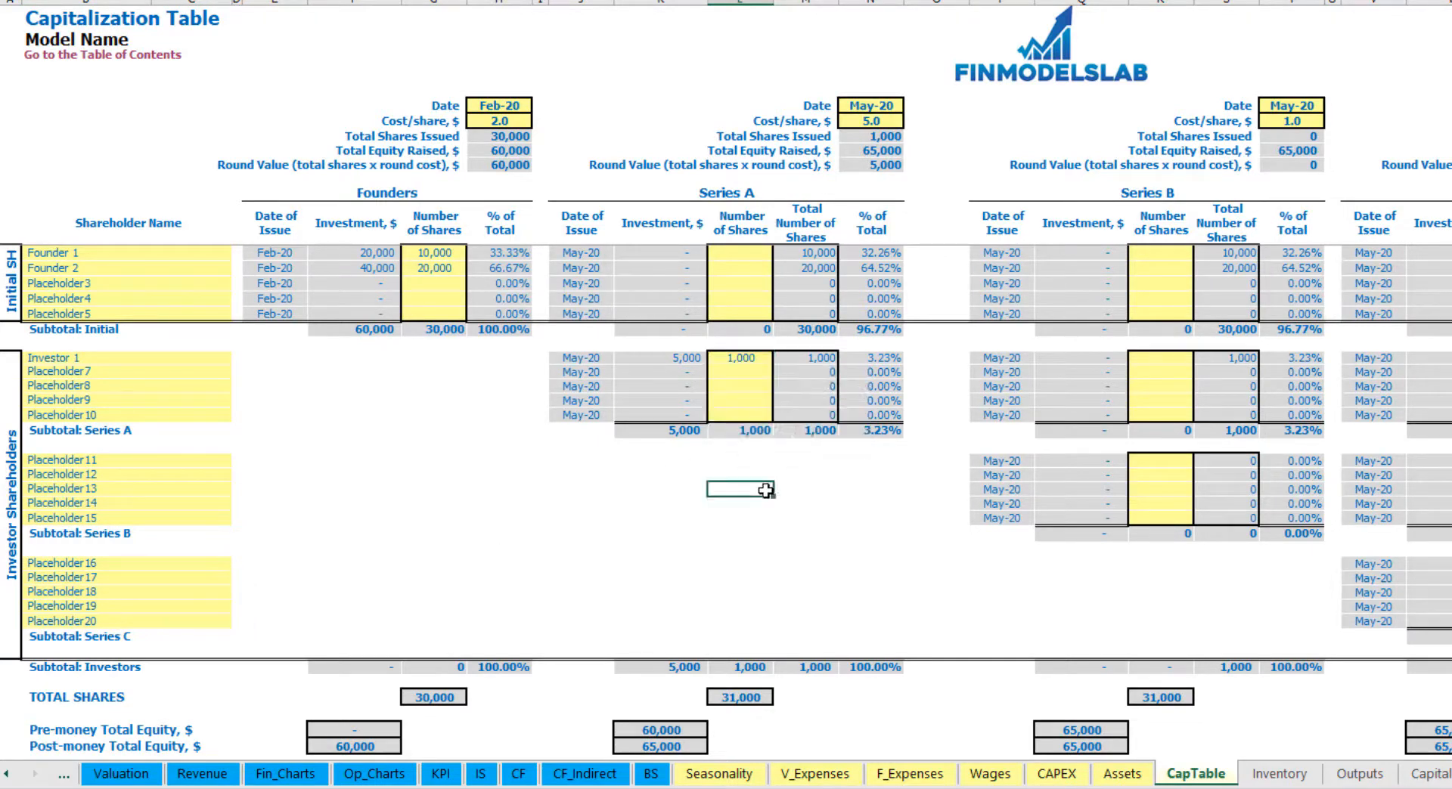
Check the February and May 2020 ordinary equity raisings in the cash flow statement and the ordinary equity line on the balance sheet.
{"action": "left_click", "coordinate": [517, 774]}
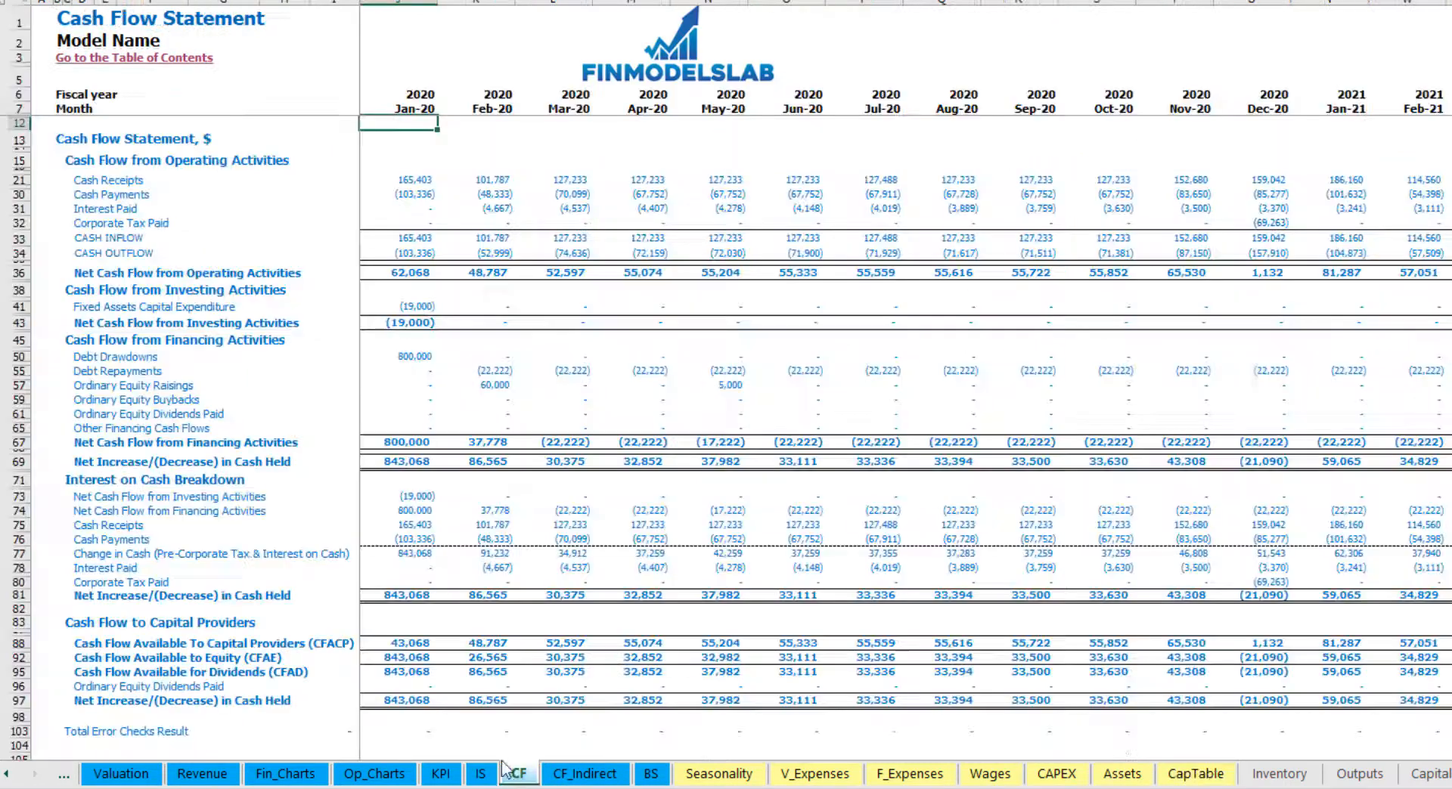
{"action": "left_click", "coordinate": [16, 385]}
{"action": "left_click", "coordinate": [500, 387]}
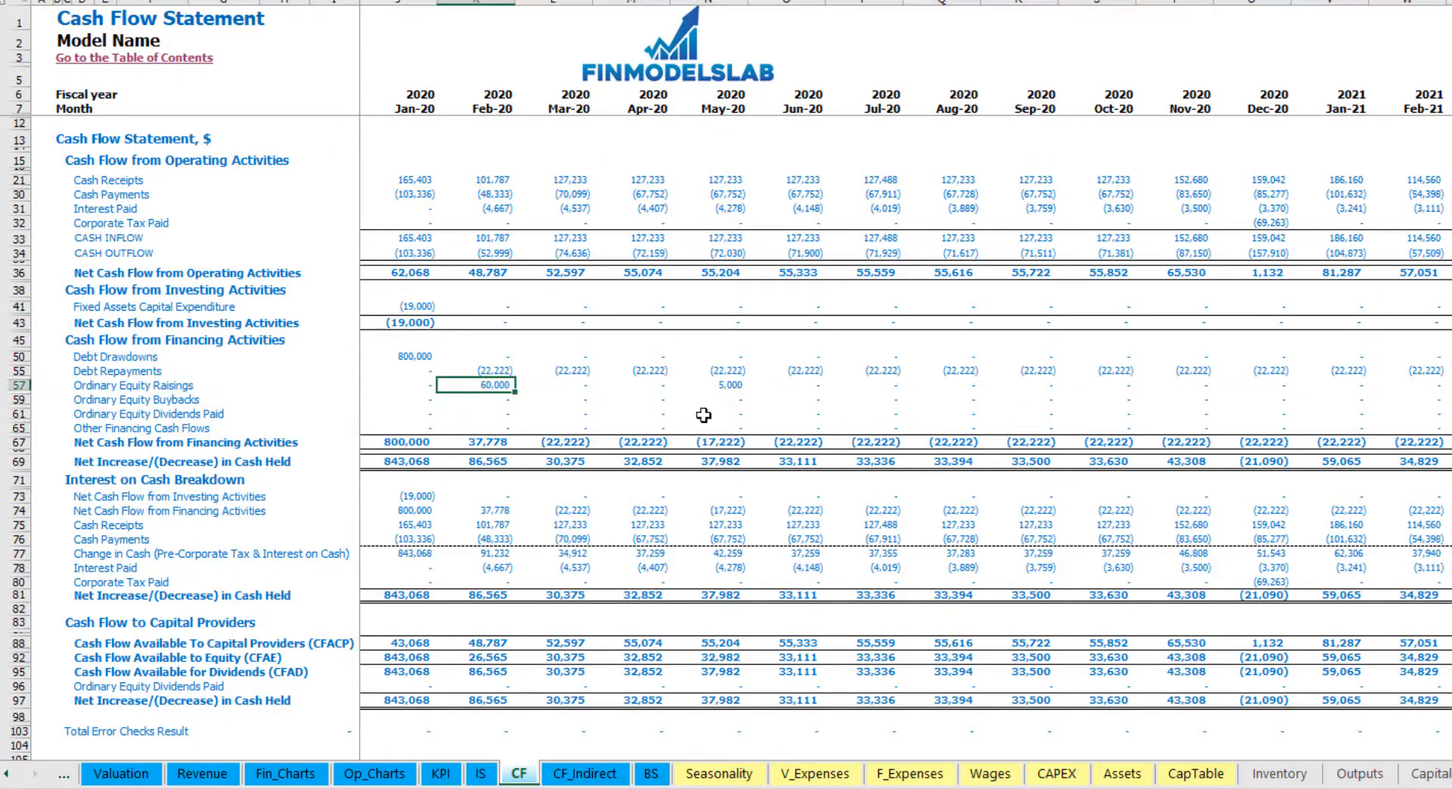
{"action": "left_click", "coordinate": [727, 386]}
{"action": "left_click", "coordinate": [652, 774]}
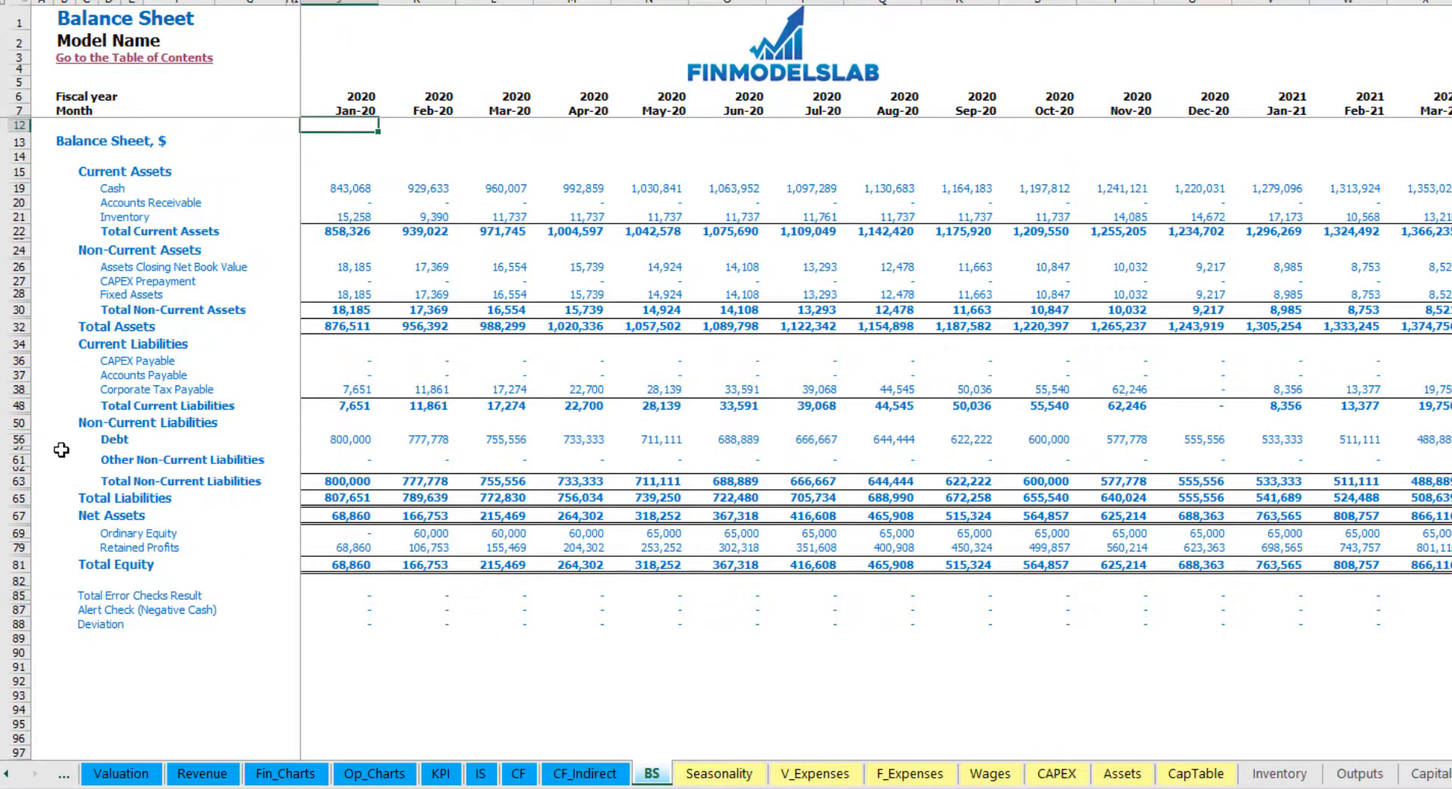
{"action": "left_click", "coordinate": [21, 533]}
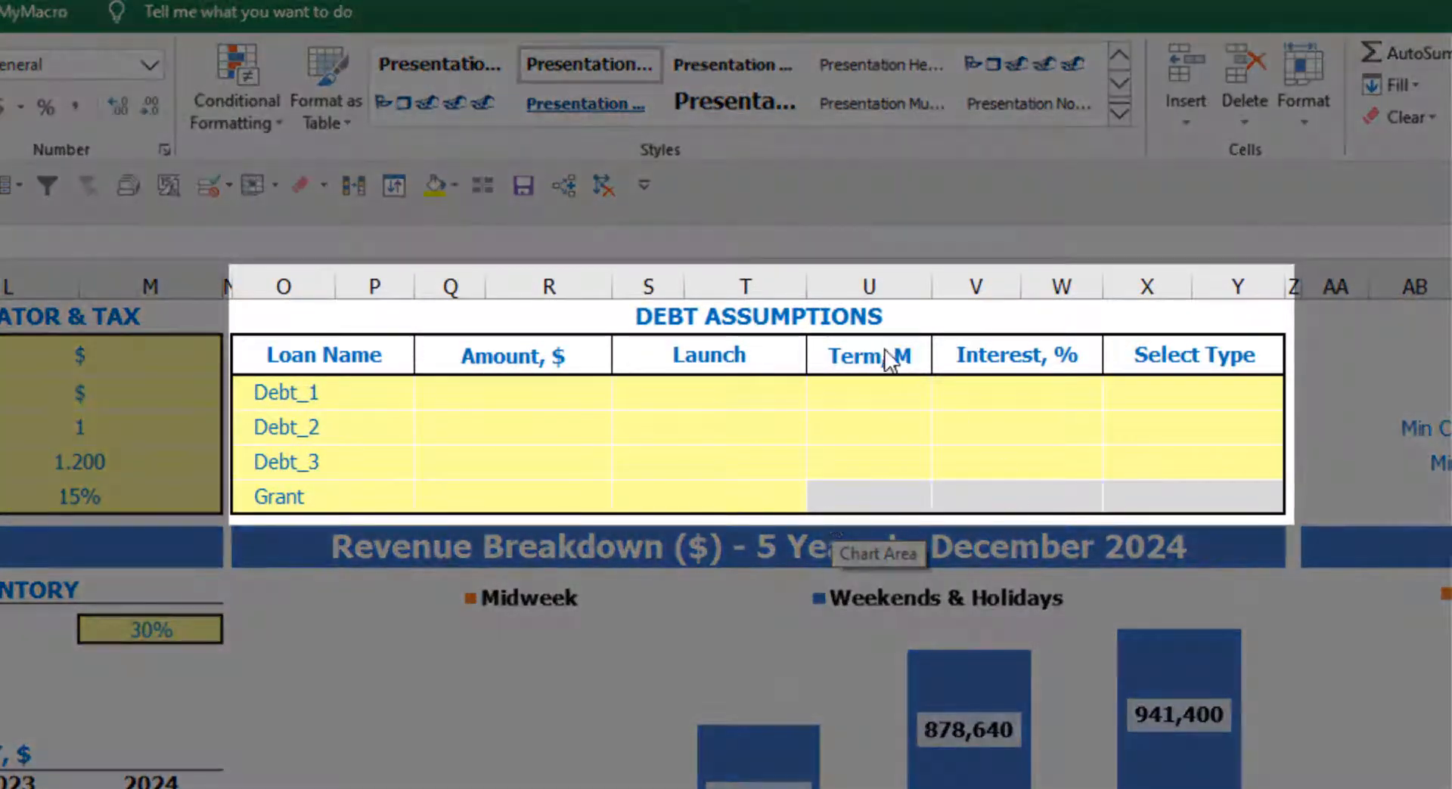
Try Annuity as Debt_1's repayment type in the DashBoard debt assumptions and settle on Usual.
{"action": "left_click", "coordinate": [842, 316]}
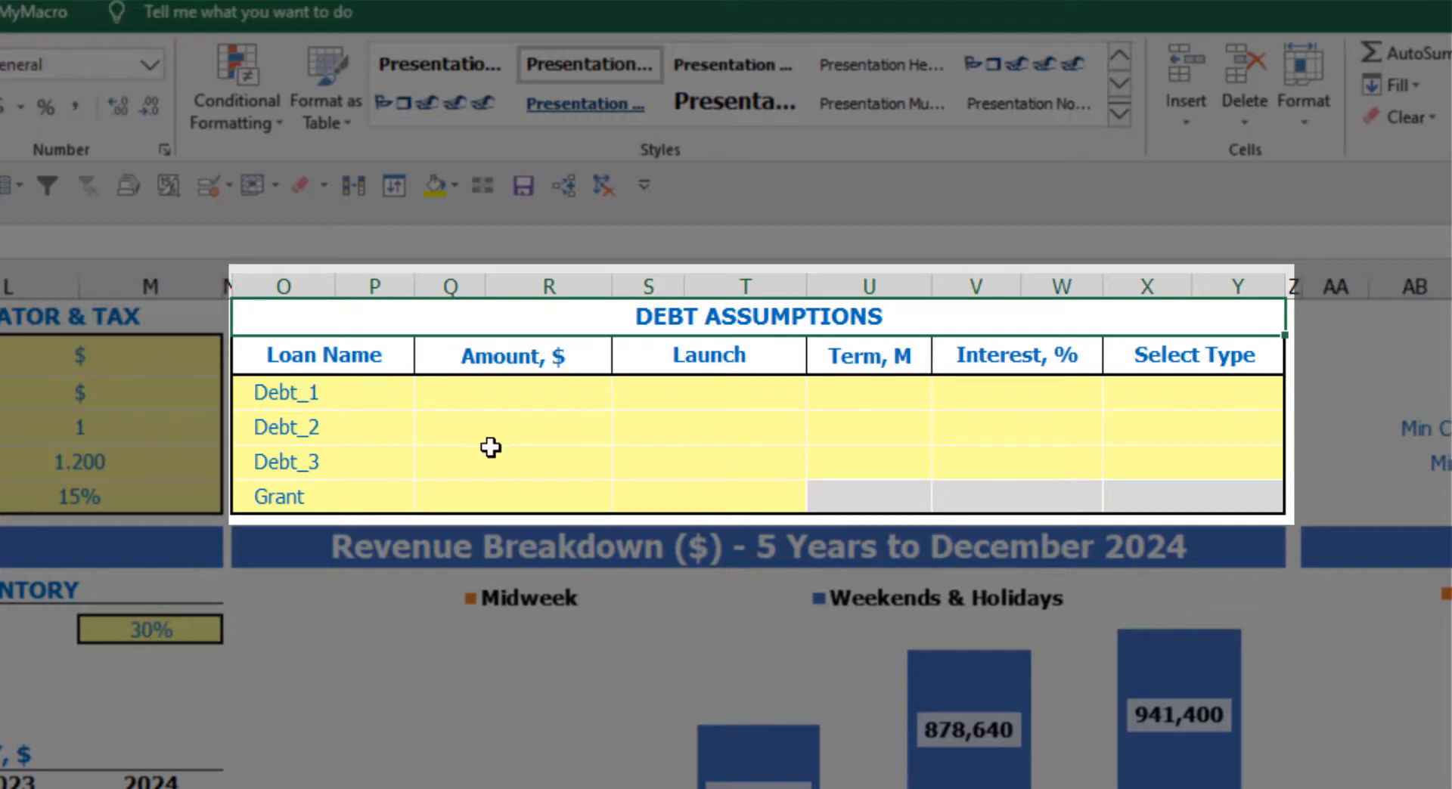
{"action": "left_click", "coordinate": [1273, 387]}
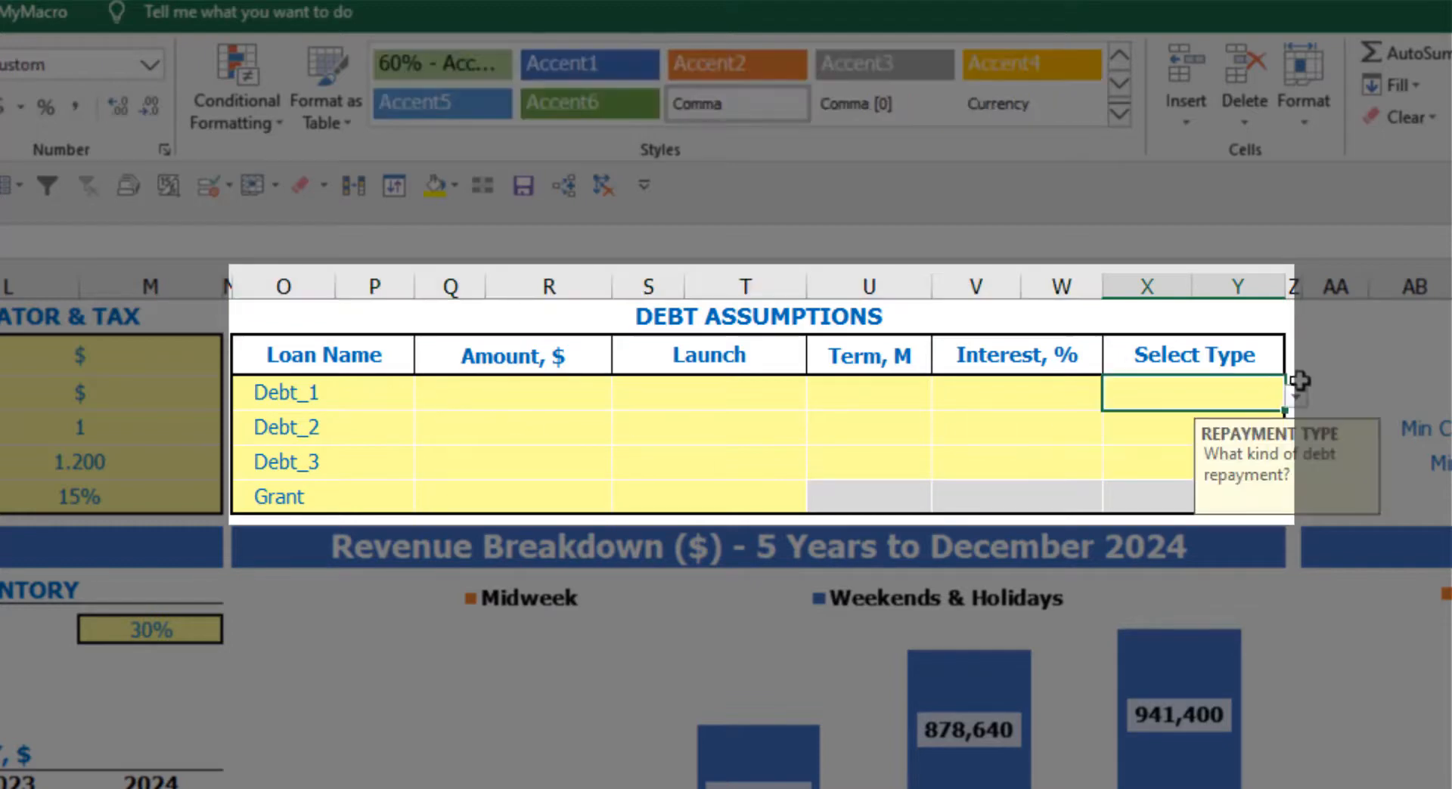
{"action": "left_click", "coordinate": [1296, 398]}
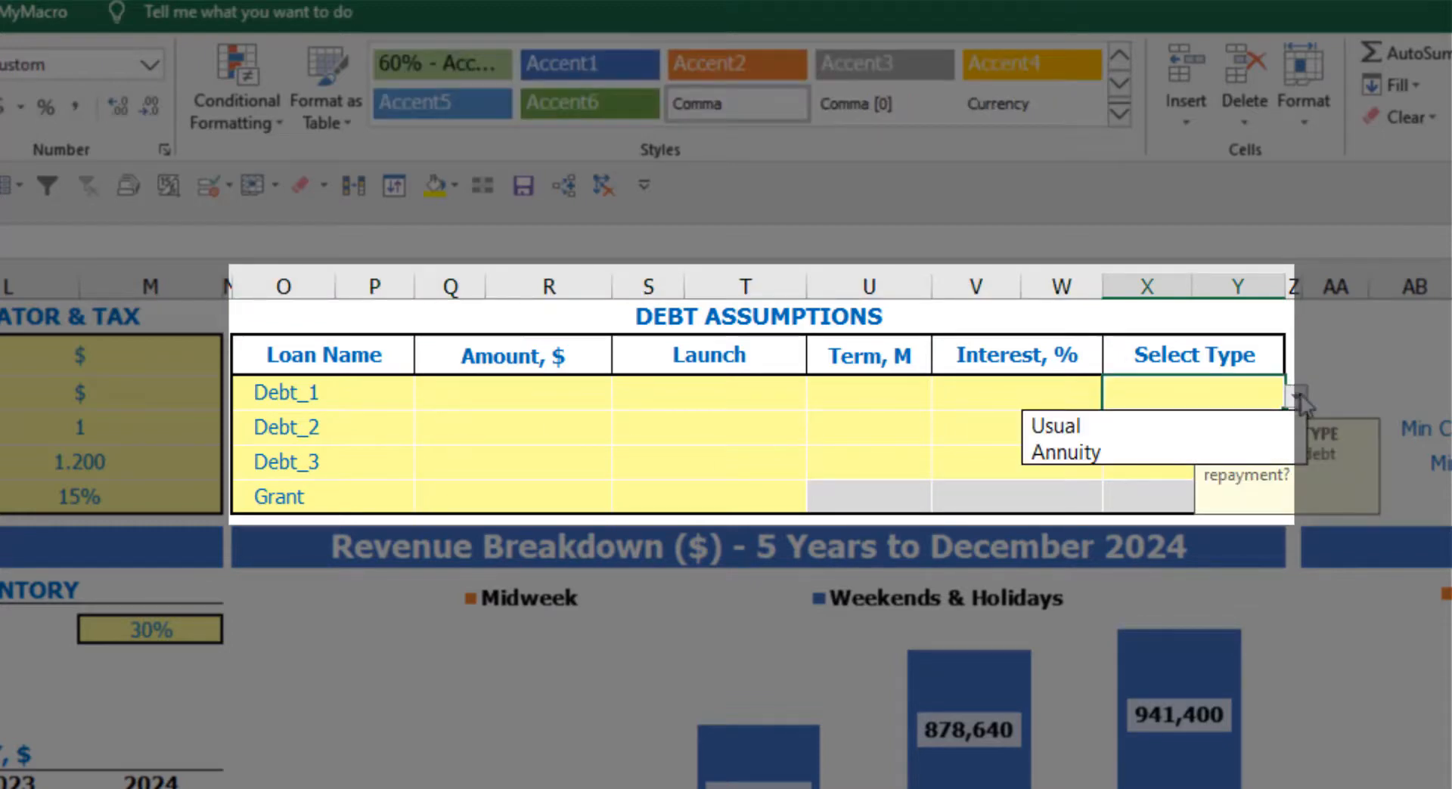
{"action": "left_click", "coordinate": [1263, 446]}
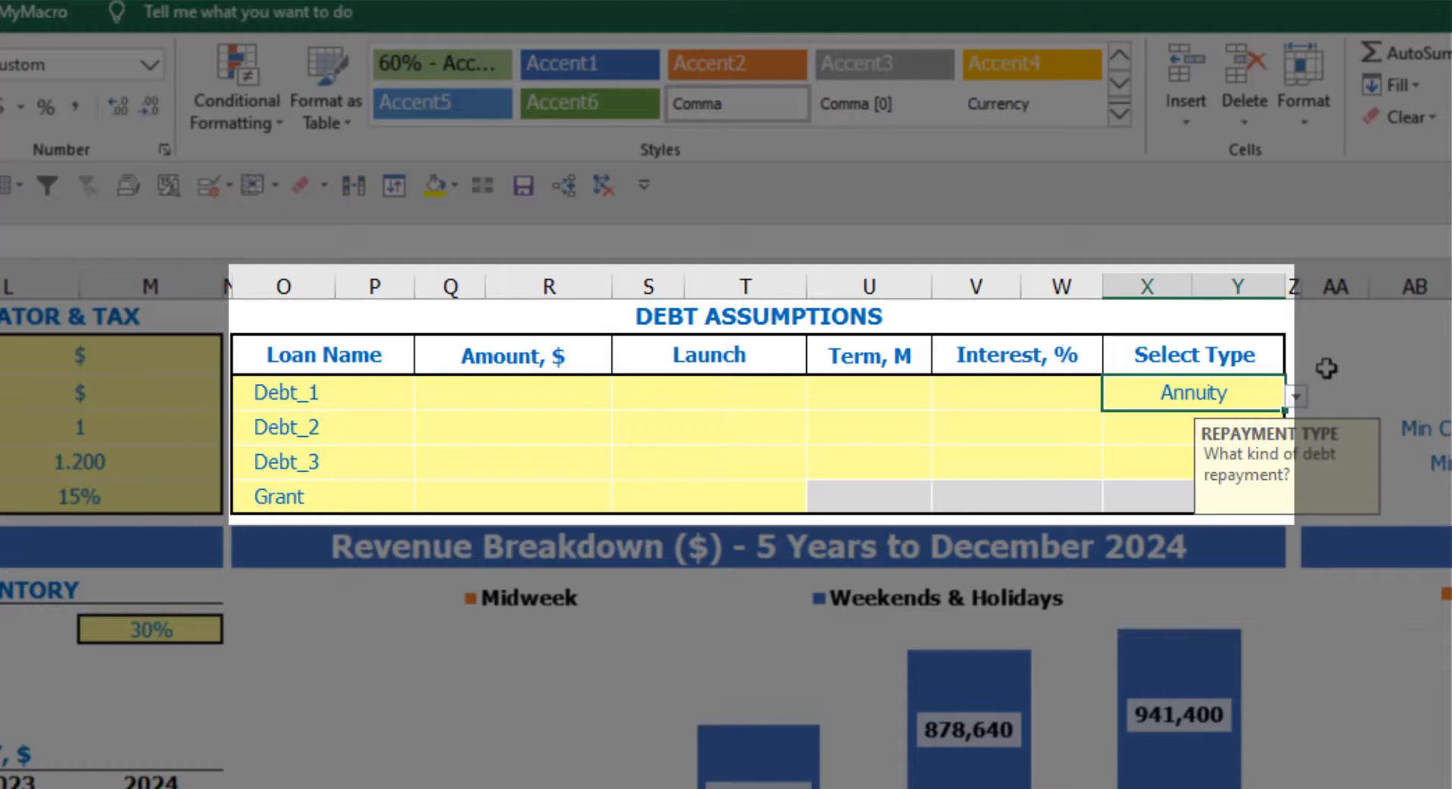
{"action": "left_click", "coordinate": [1296, 395]}
{"action": "left_click", "coordinate": [1250, 425]}
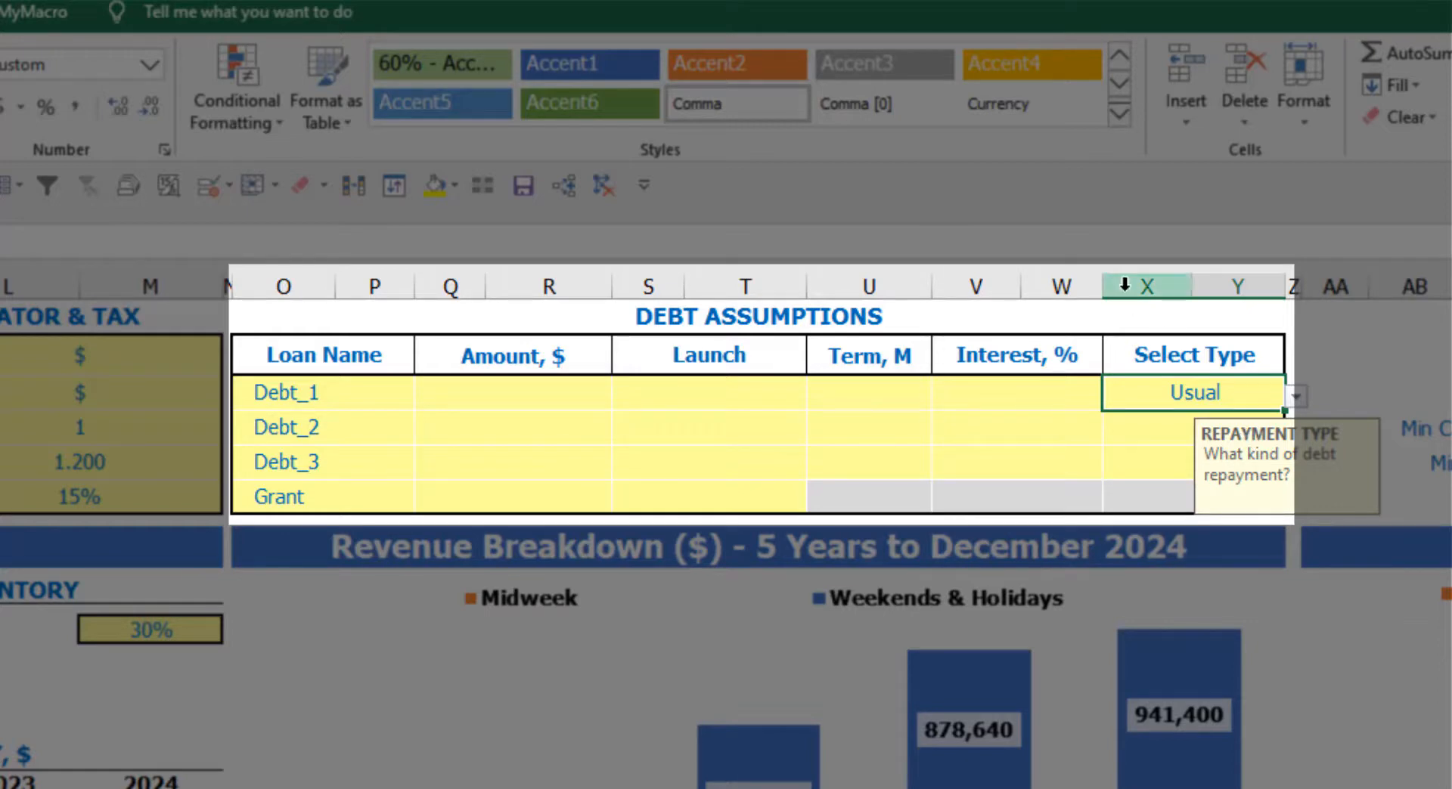
Set Debt_1's drawdown amount to 1,000,000 and its launch month to Feb-20.
{"action": "left_click", "coordinate": [573, 394]}
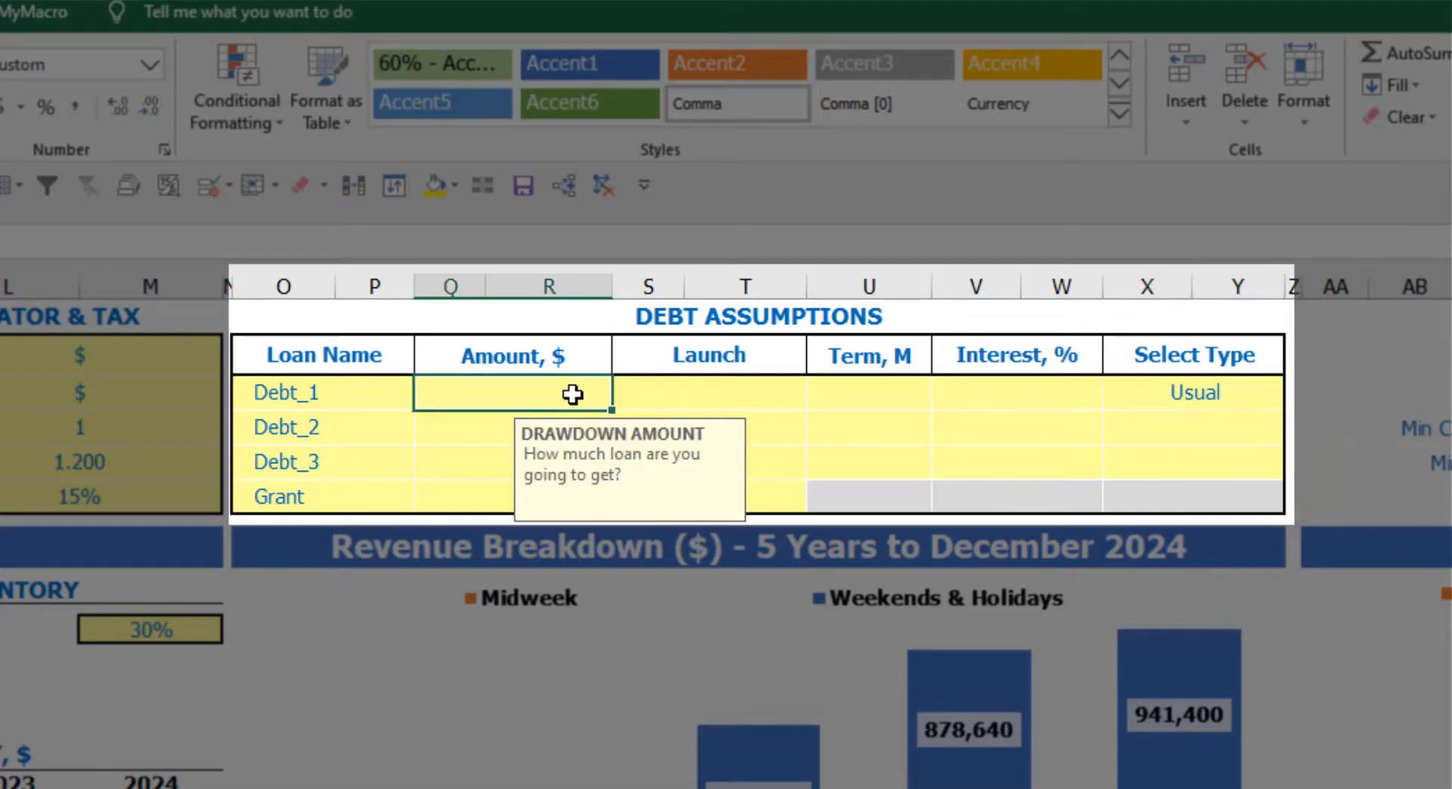
{"action": "type", "text": "1,0"}
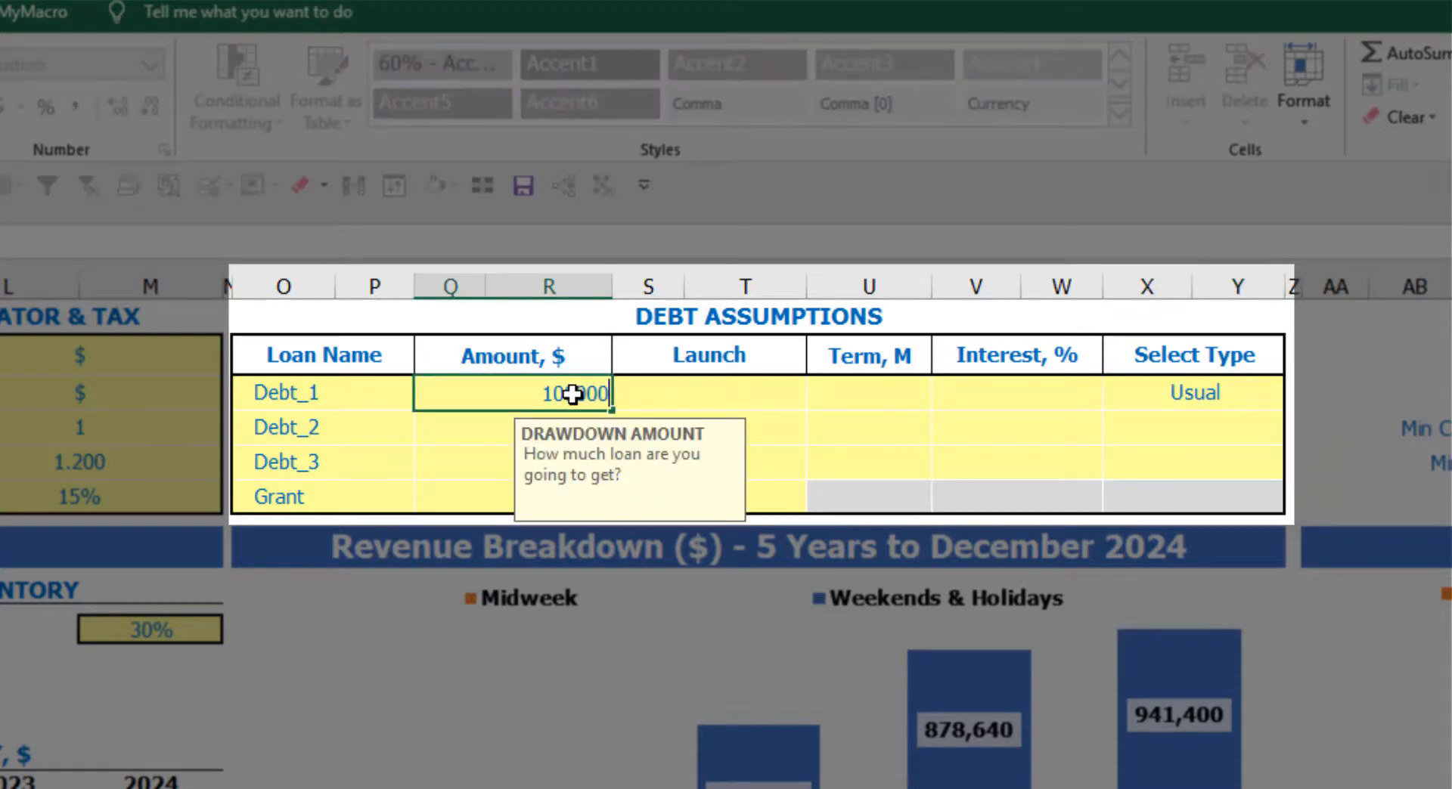
{"action": "type", "text": "00,000"}
{"action": "key", "text": "Return"}
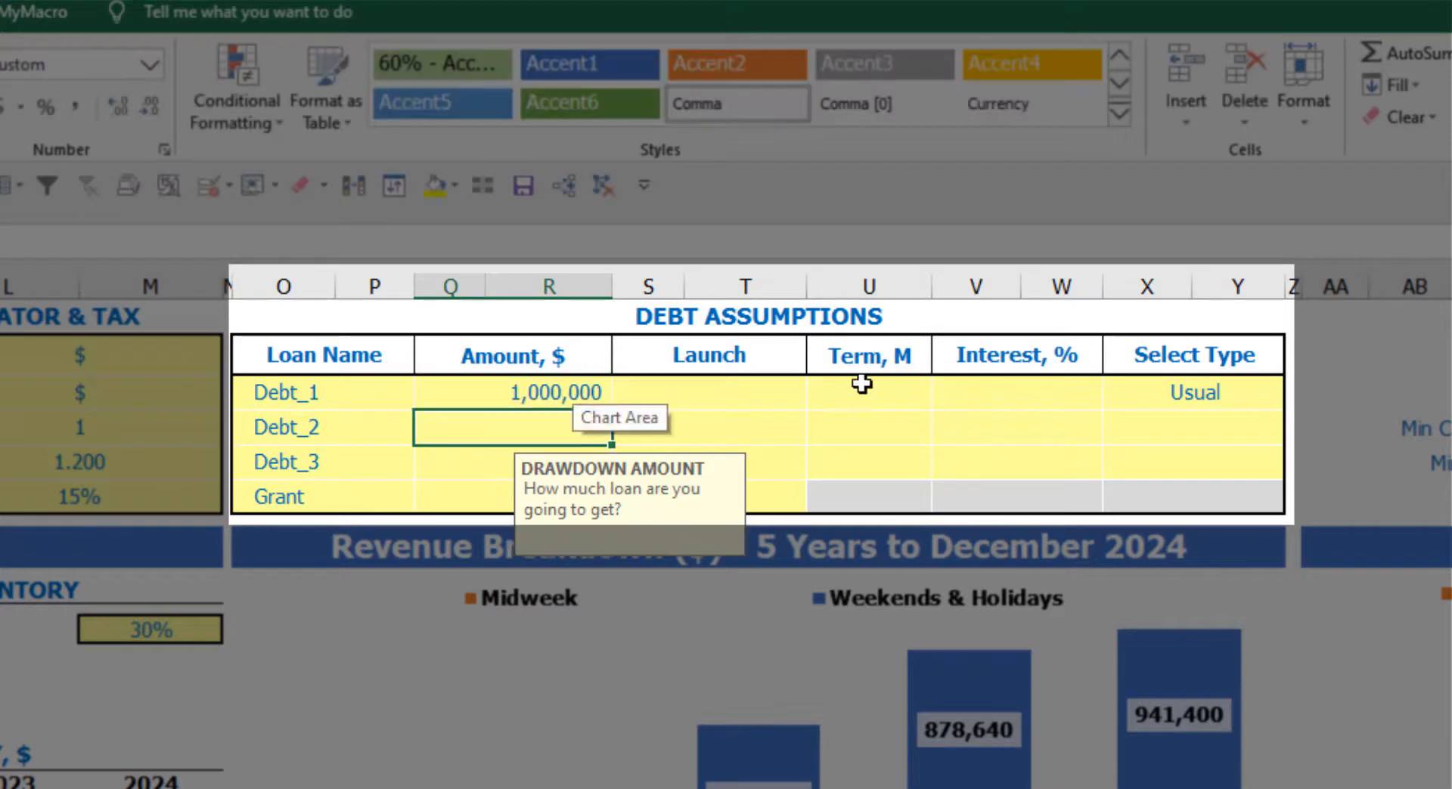
{"action": "left_click", "coordinate": [801, 384]}
{"action": "left_click", "coordinate": [818, 402]}
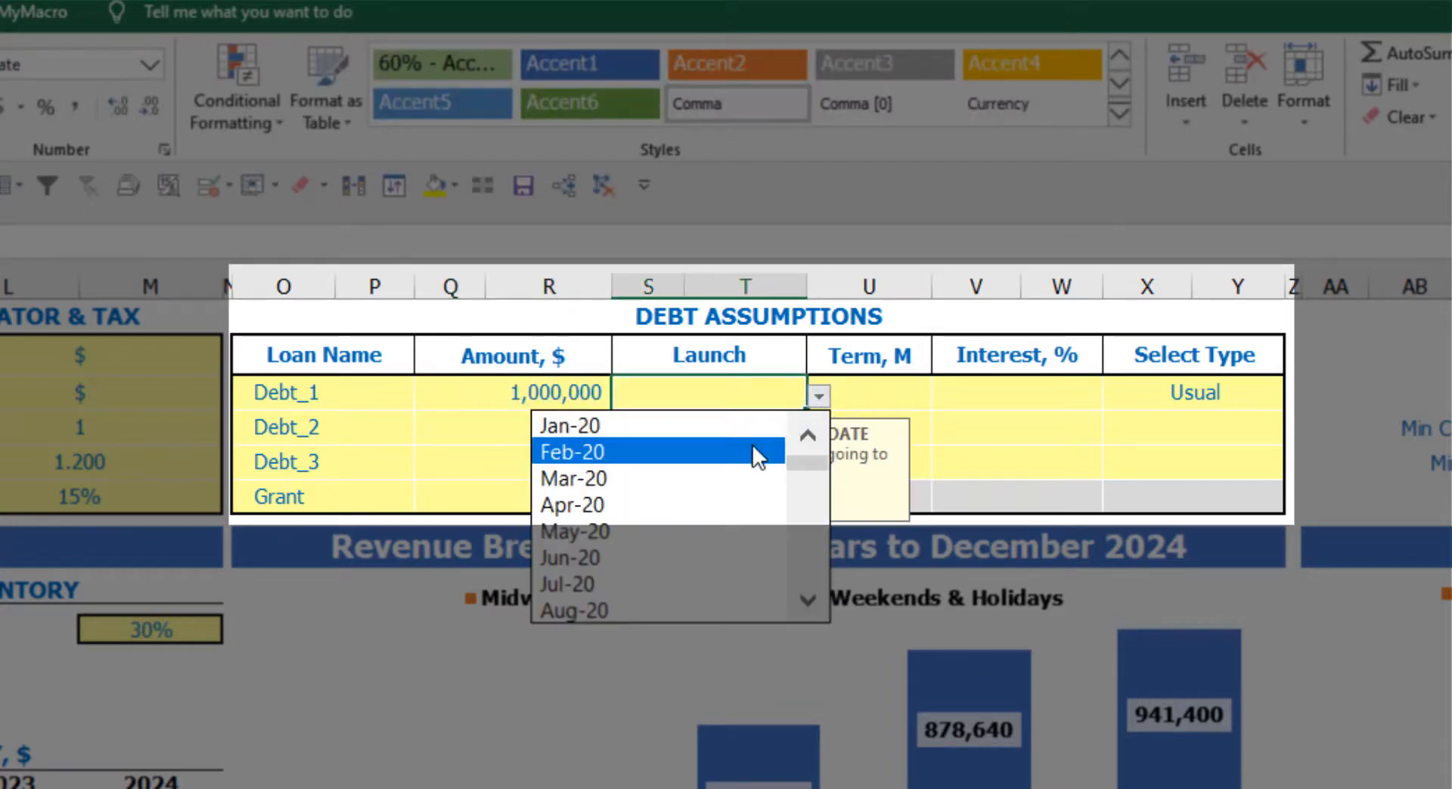
{"action": "left_click", "coordinate": [752, 446]}
Set Debt_1's repayment term to 60 months and its annual interest rate to 5%.
{"action": "left_click", "coordinate": [871, 383]}
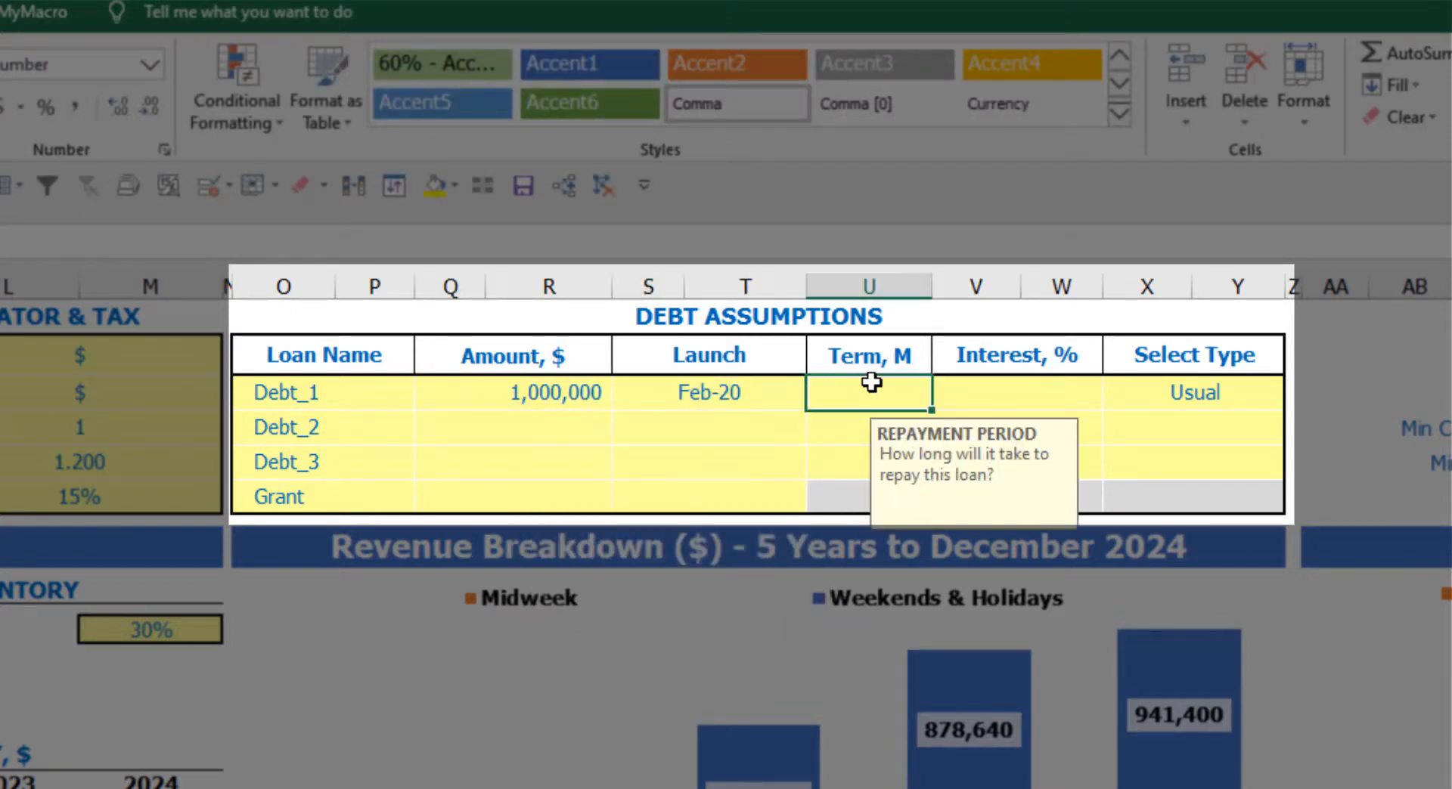
{"action": "type", "text": "60"}
{"action": "key", "text": "Return"}
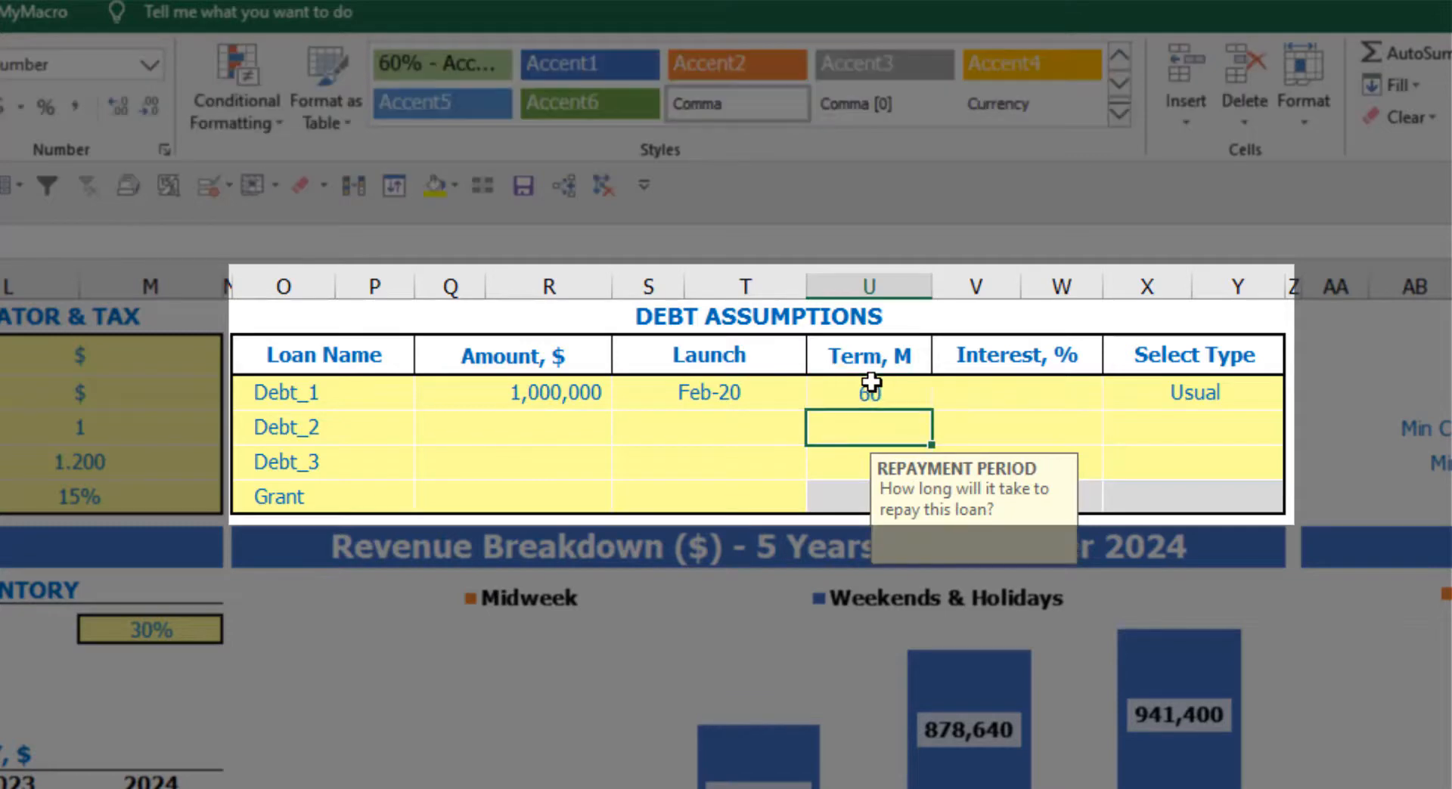
{"action": "left_click", "coordinate": [956, 390]}
{"action": "type", "text": "5"}
{"action": "key", "text": "Return"}
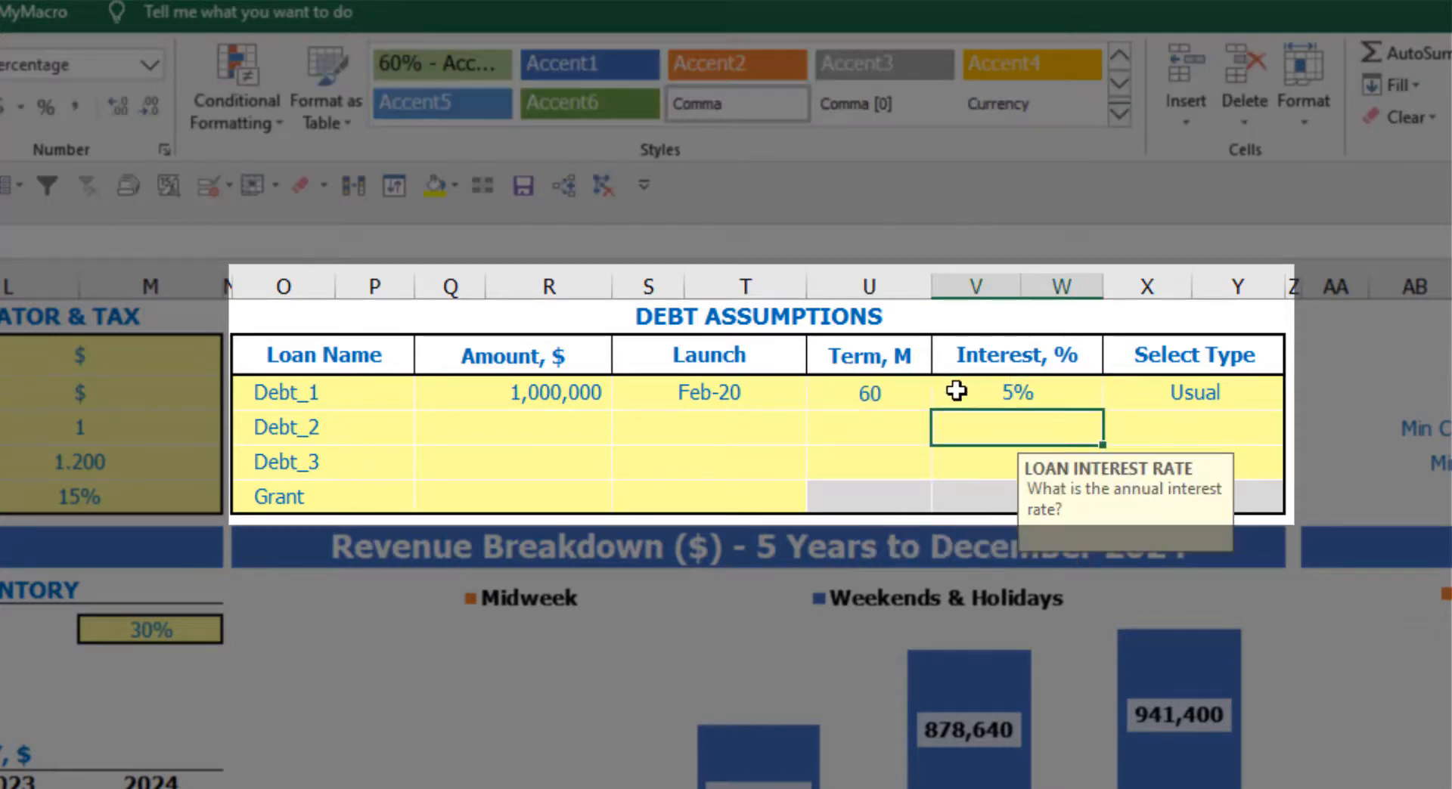
Enter a grant of 500,000 with a Mar-20 launch in the debt assumptions.
{"action": "left_click", "coordinate": [537, 502]}
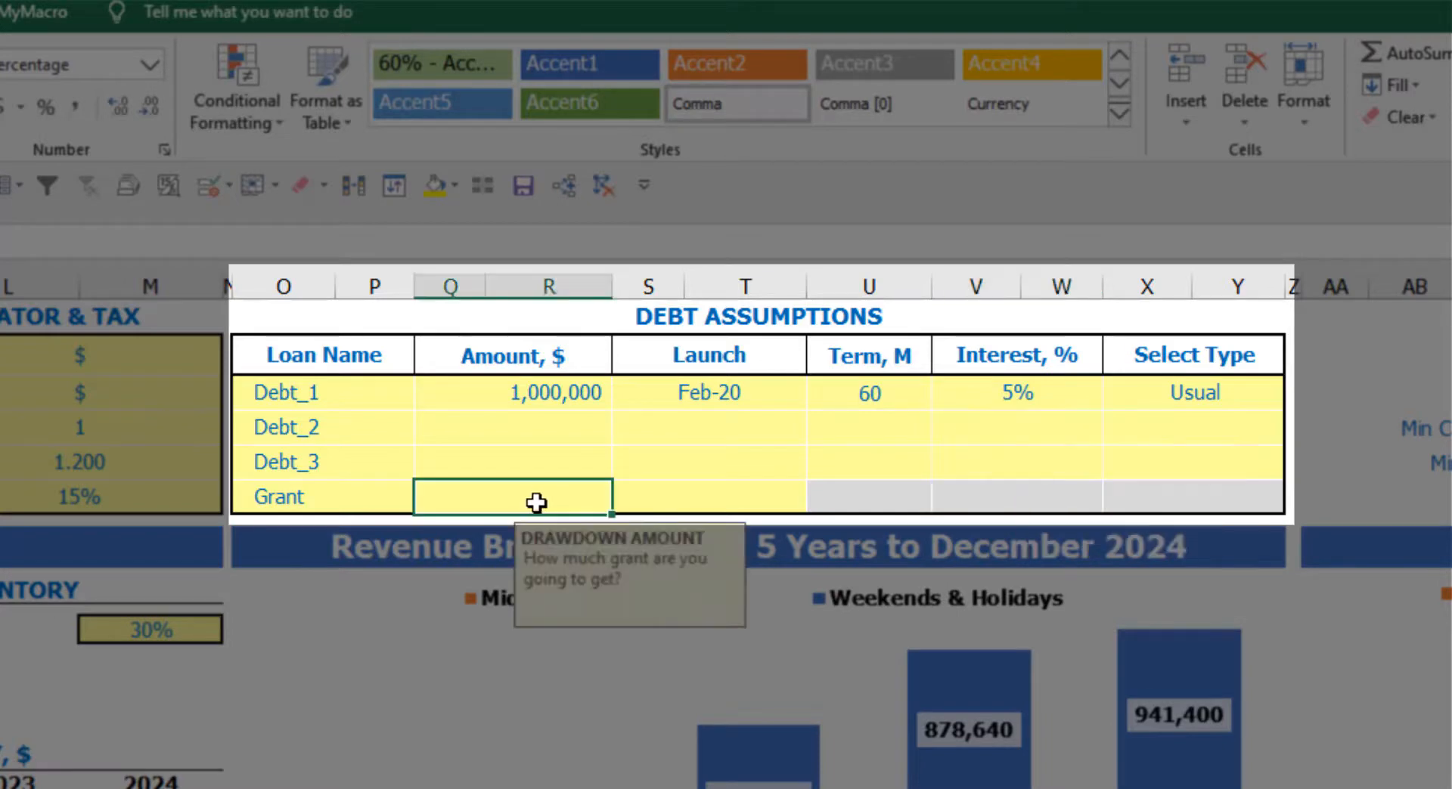
{"action": "type", "text": "50"}
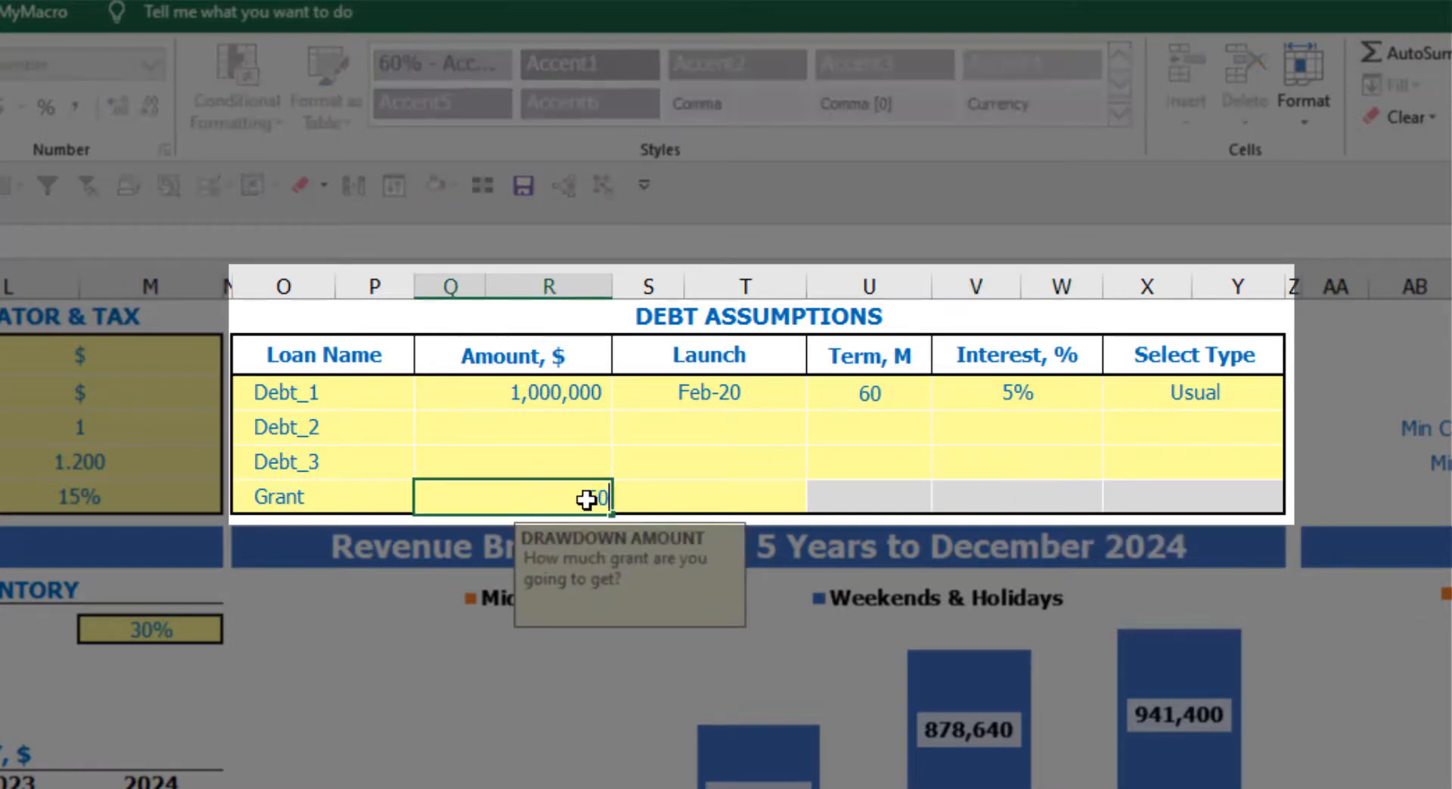
{"action": "type", "text": "0,000"}
{"action": "key", "text": "Return"}
{"action": "left_click", "coordinate": [779, 501]}
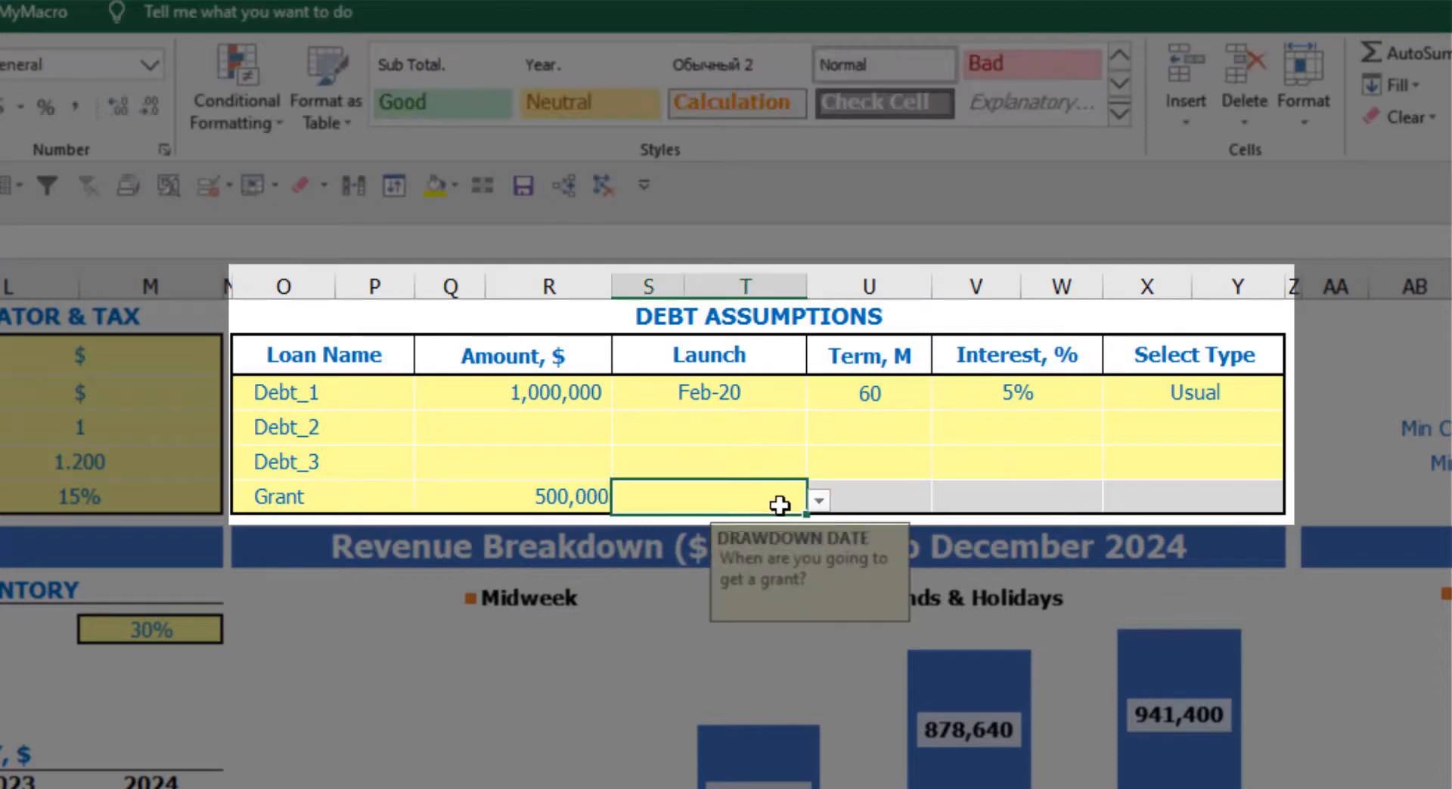
{"action": "left_click", "coordinate": [819, 500]}
{"action": "left_click", "coordinate": [748, 584]}
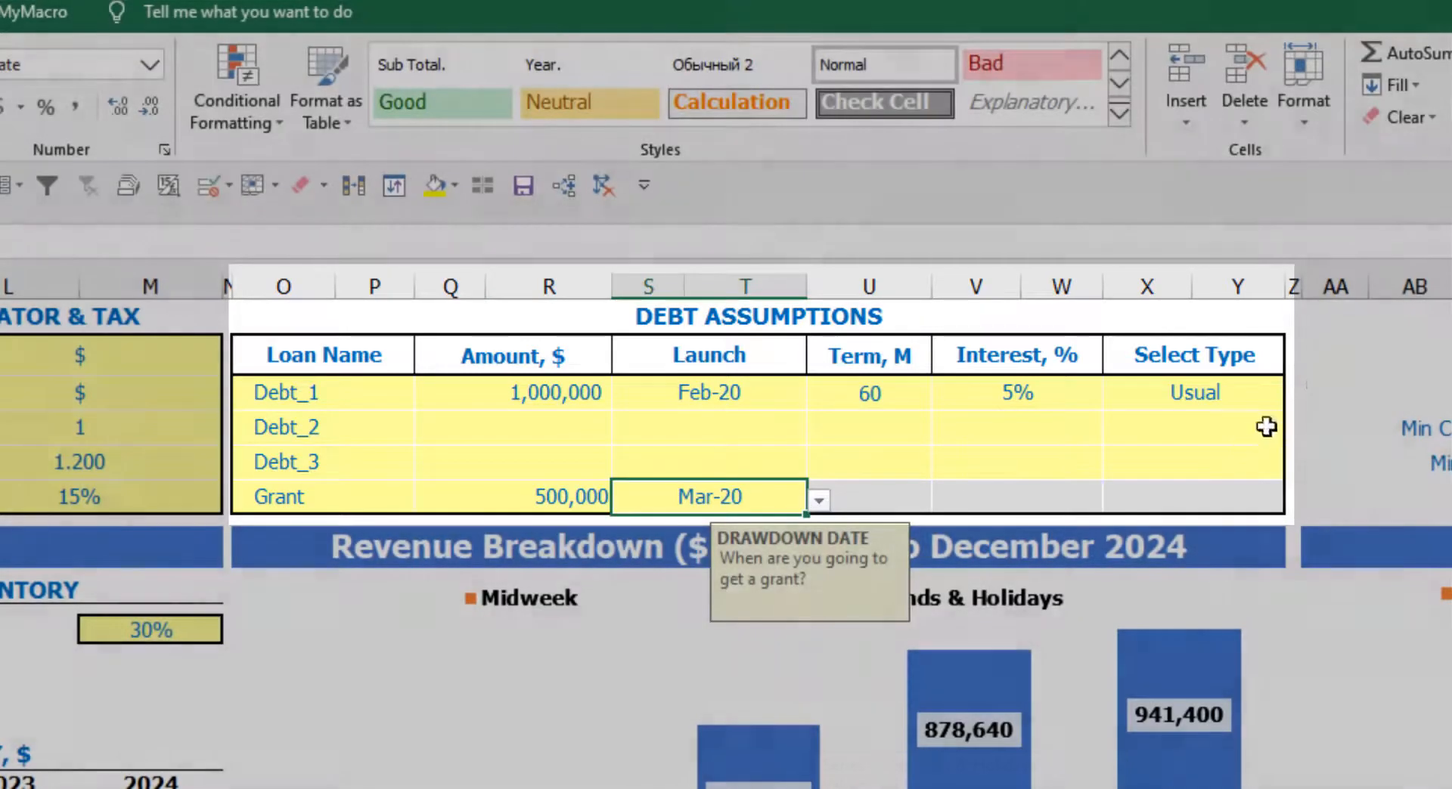
{"action": "left_click", "coordinate": [1323, 373]}
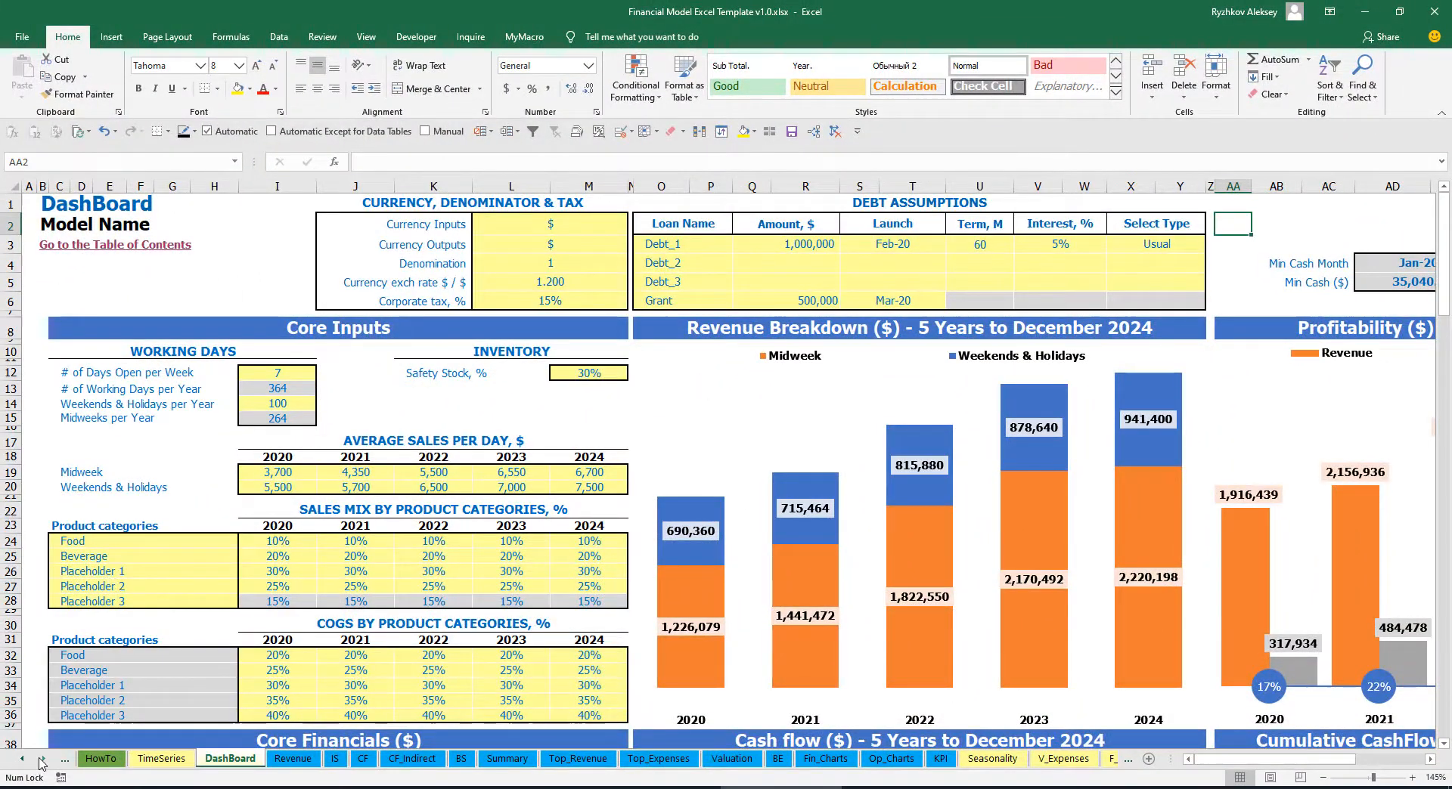
Examine the drawdown, repayment and interest calculations for Debt_1, Debt_2 and Debt_3 on the Capital sheet.
{"action": "left_click", "coordinate": [43, 761]}
{"action": "left_click", "coordinate": [43, 760]}
{"action": "left_click", "coordinate": [43, 761]}
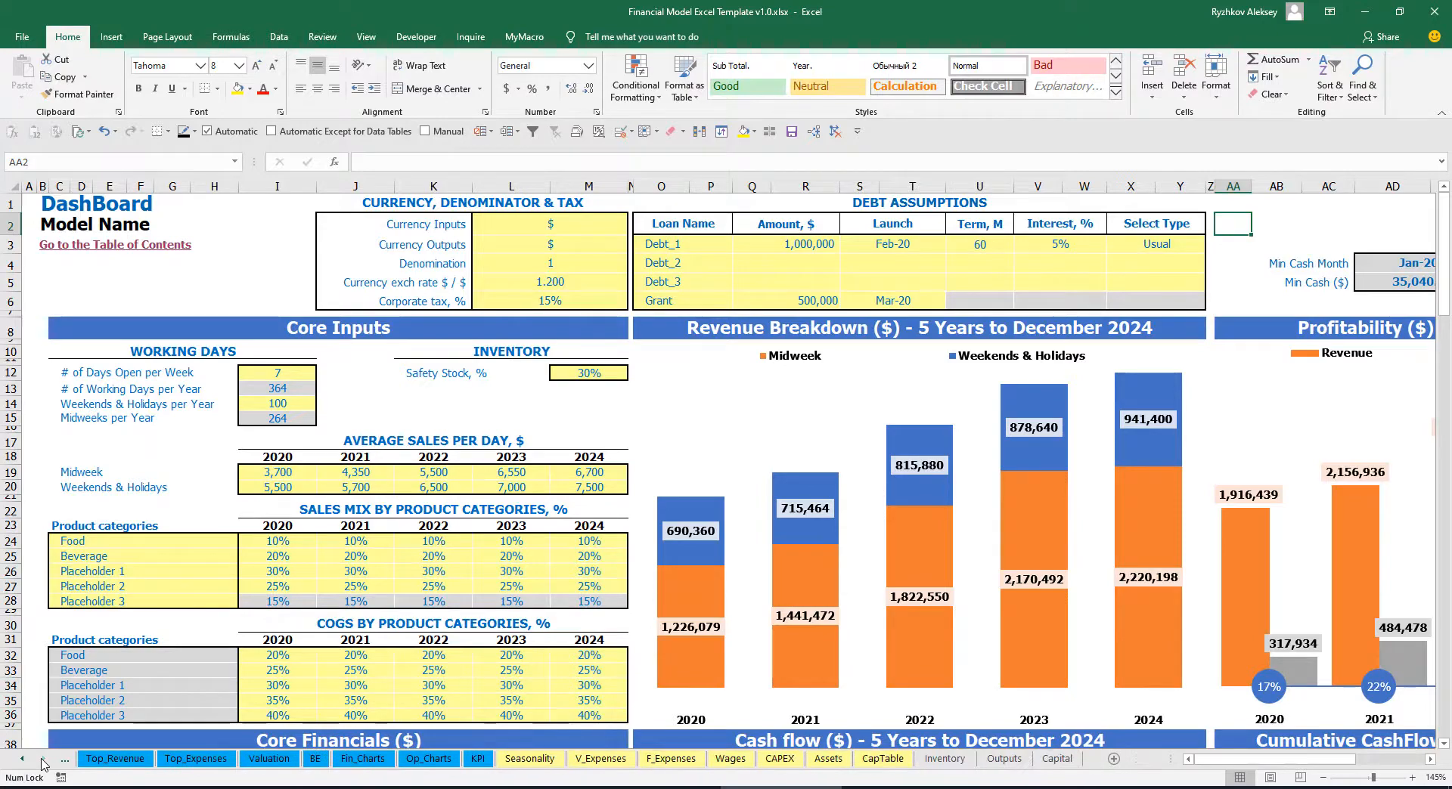
{"action": "left_click", "coordinate": [1059, 759]}
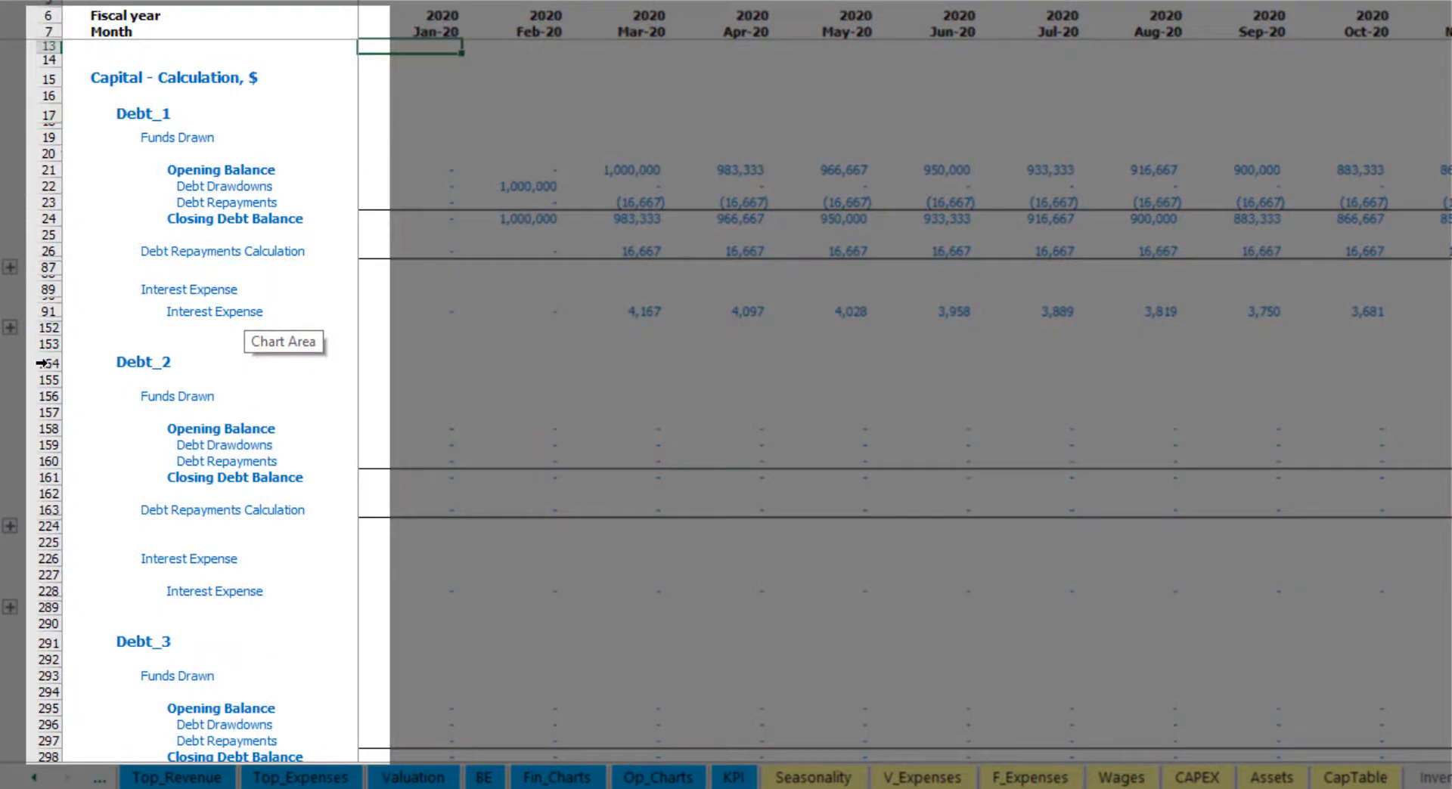
{"action": "scroll", "coordinate": [41, 362], "scroll_direction": "down", "scroll_amount": 4}
{"action": "scroll", "coordinate": [61, 330], "scroll_direction": "down", "scroll_amount": 5}
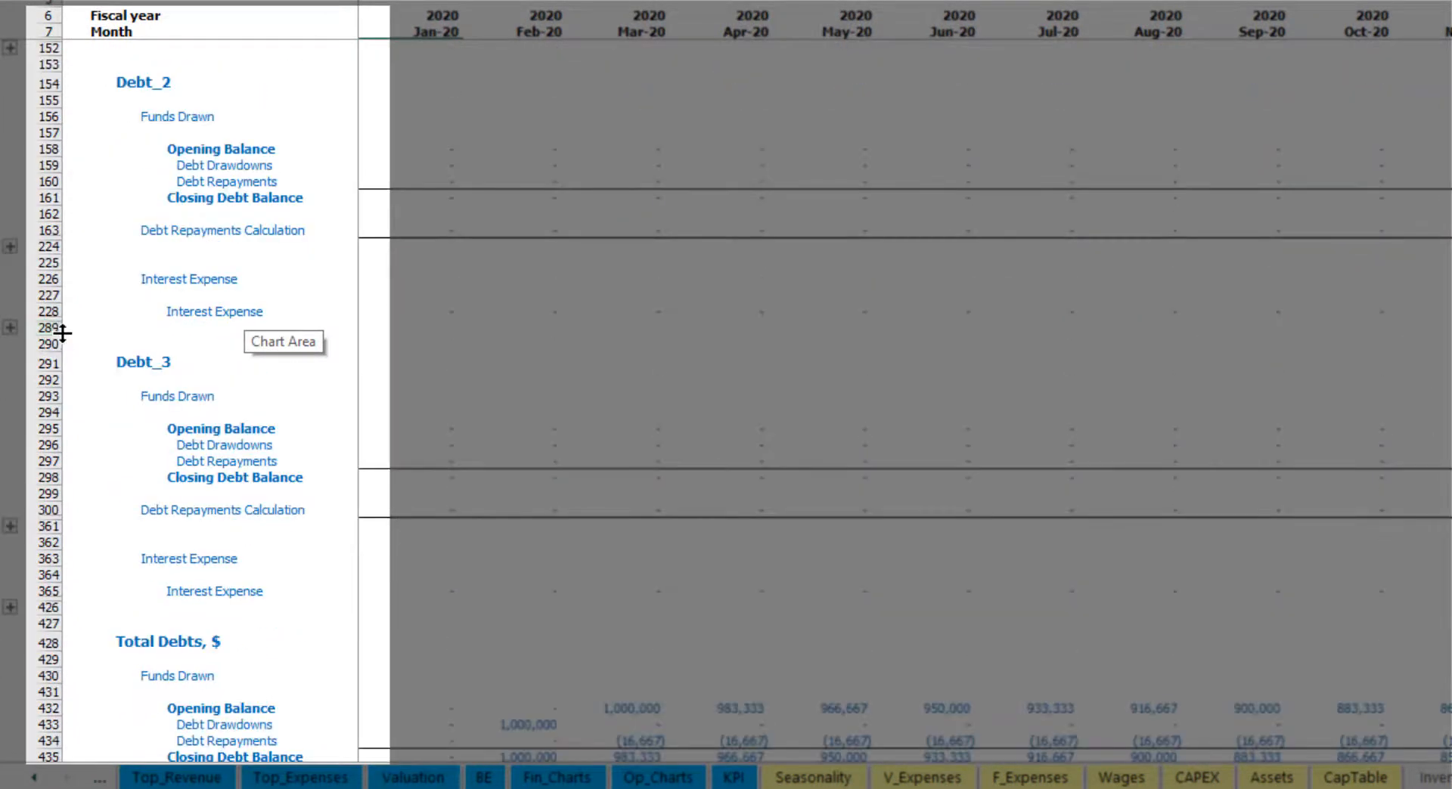
{"action": "scroll", "coordinate": [91, 377], "scroll_direction": "up", "scroll_amount": 5}
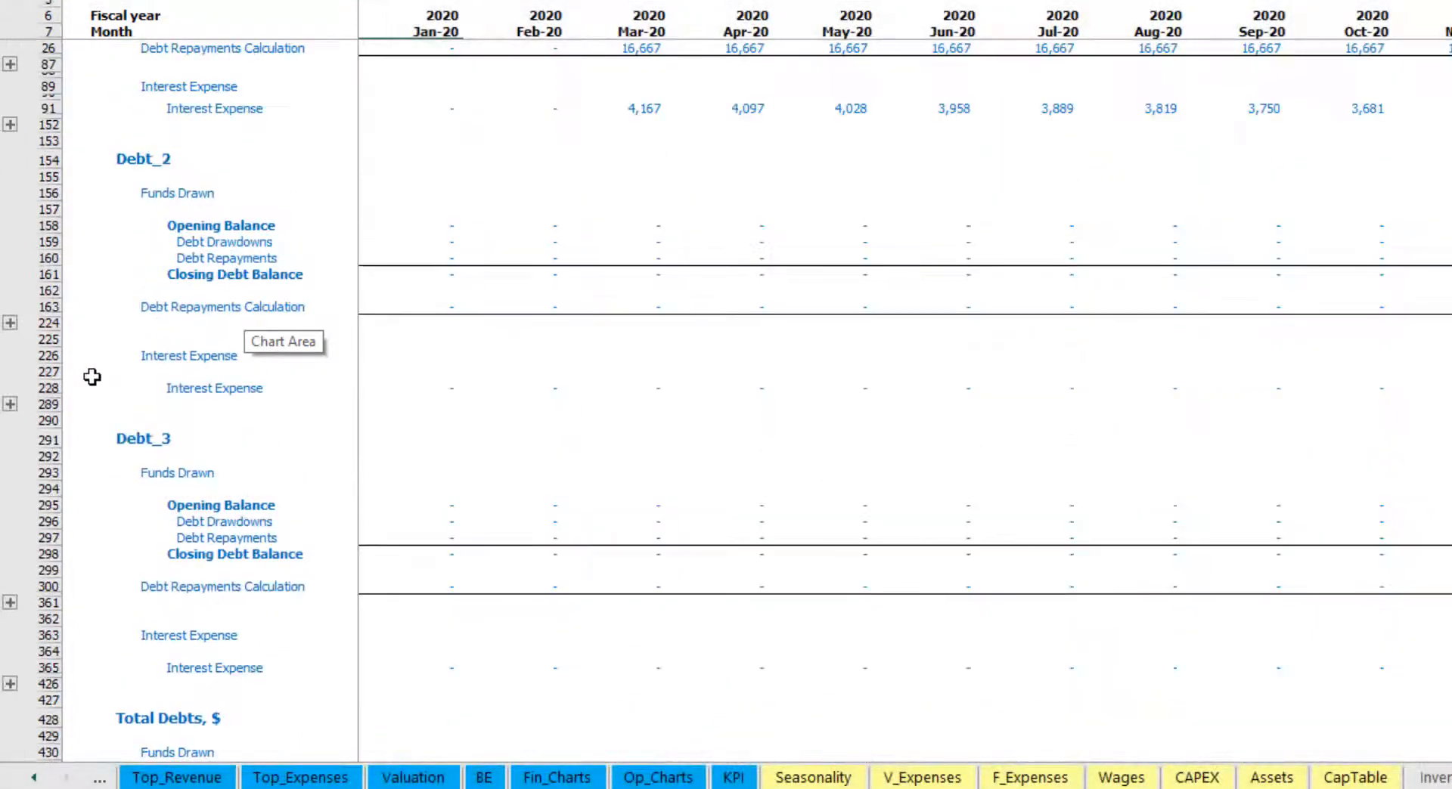
{"action": "scroll", "coordinate": [249, 372], "scroll_direction": "up", "scroll_amount": 4}
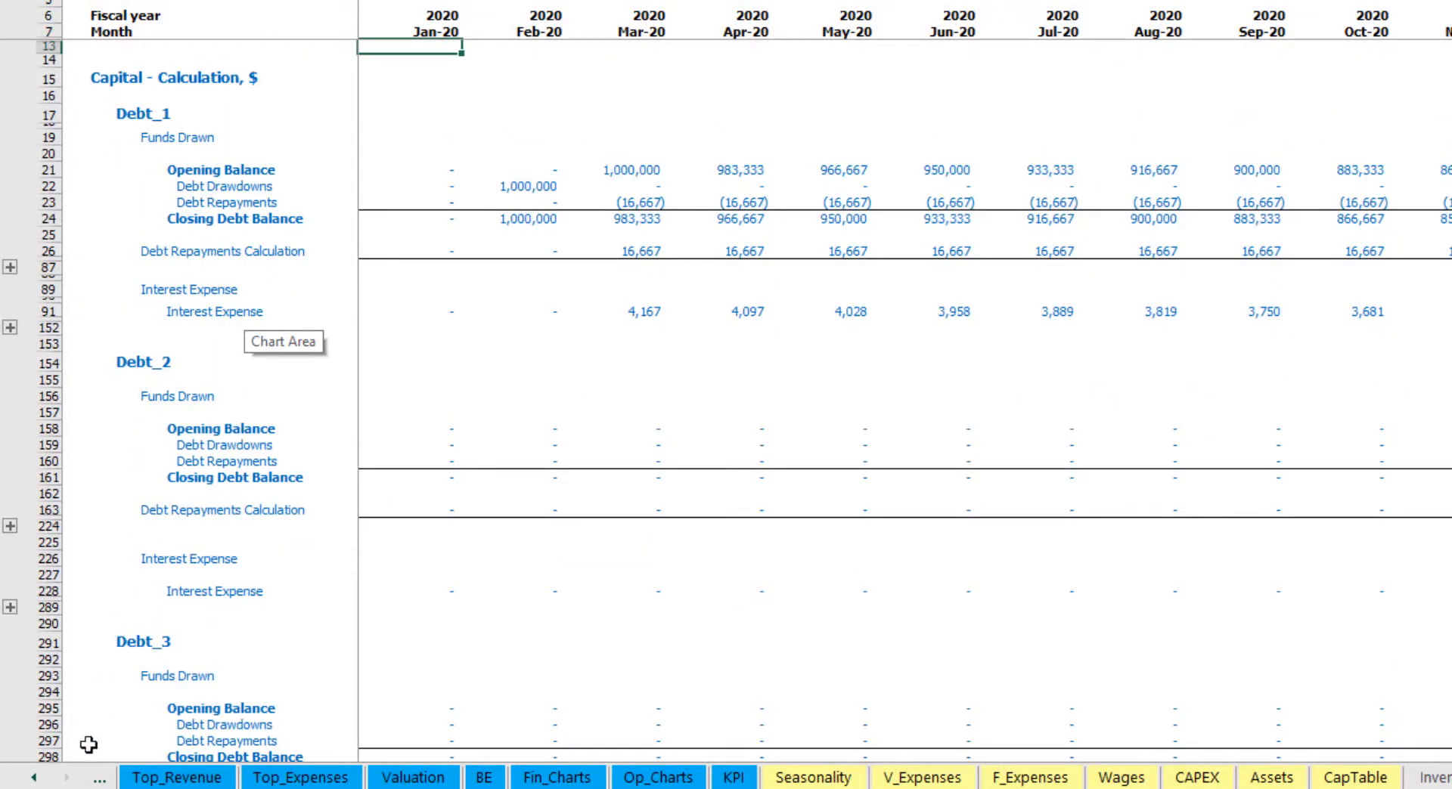
{"action": "left_click", "coordinate": [34, 778]}
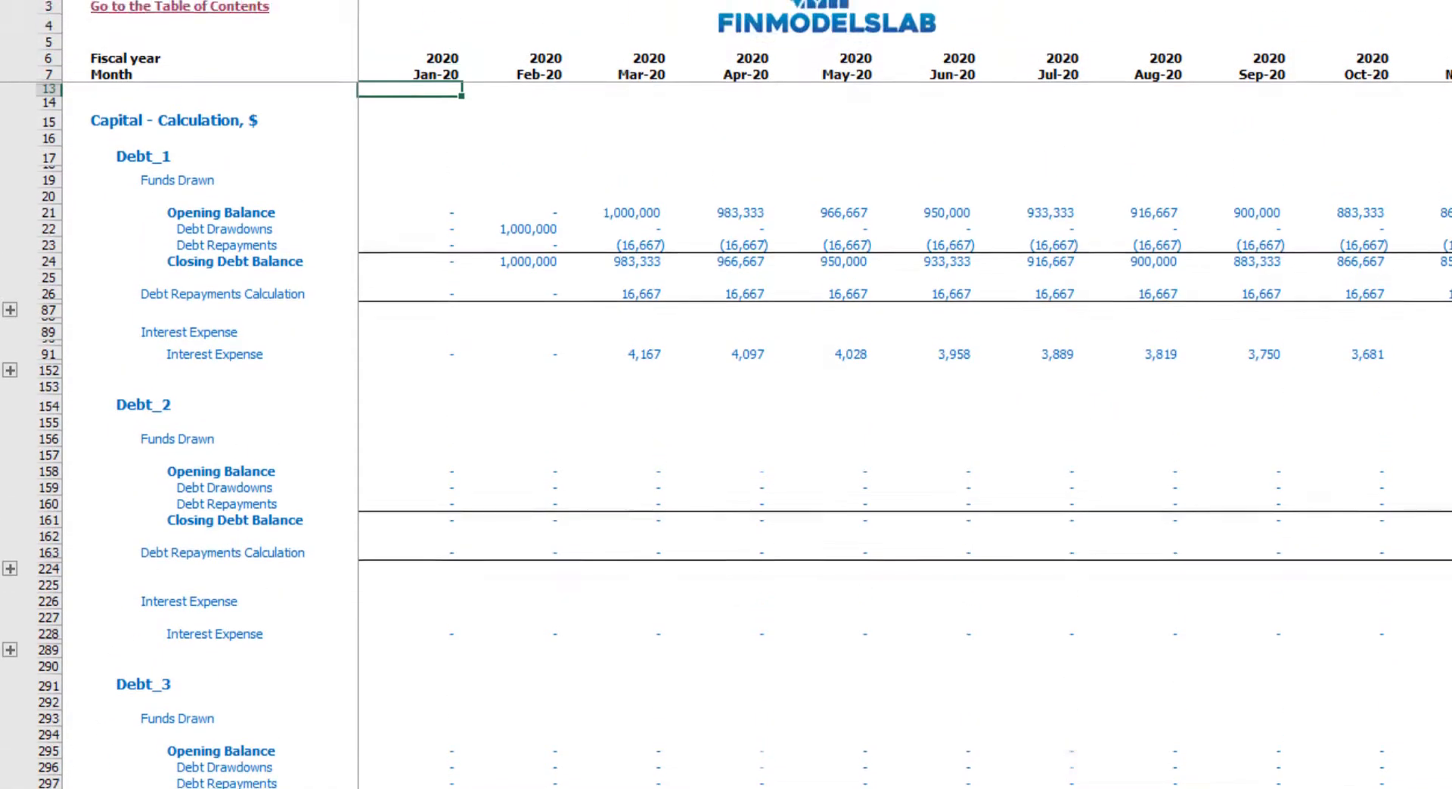
Check the interest expense on the Income Statement, debt drawdowns and repayments on the Cash Flow Statement, and debt on the Balance Sheet.
{"action": "left_click", "coordinate": [223, 777]}
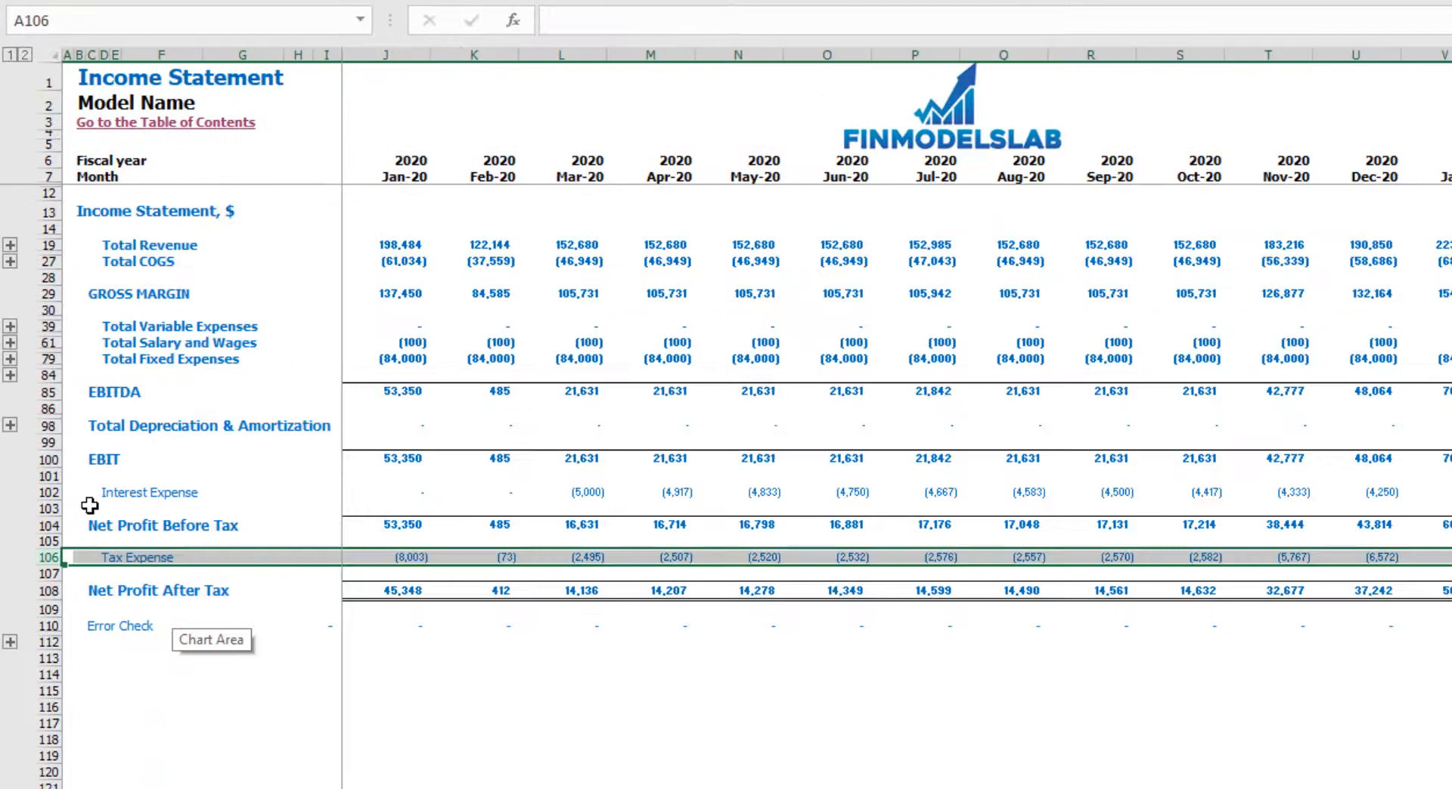
{"action": "left_click", "coordinate": [90, 495]}
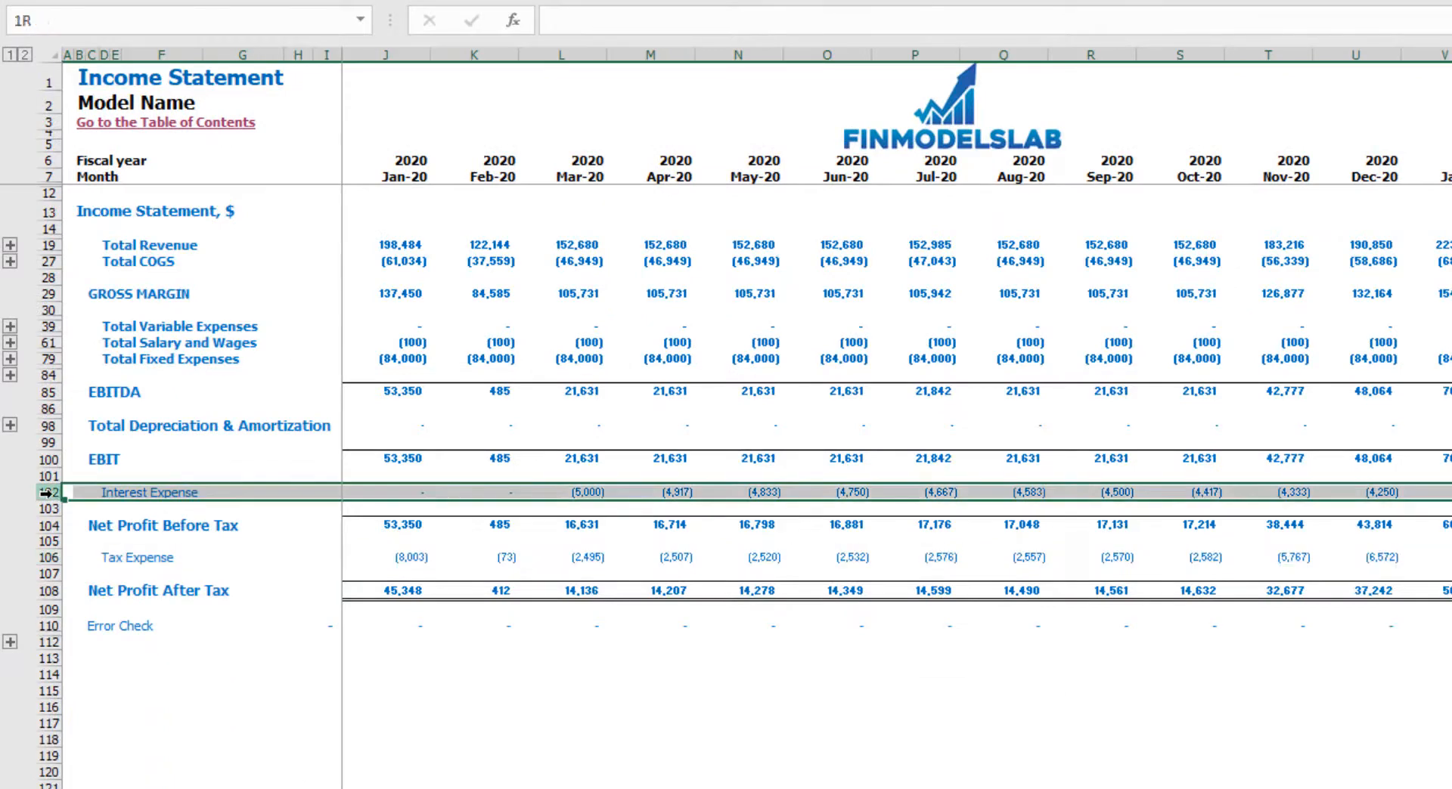
{"action": "left_click", "coordinate": [266, 787]}
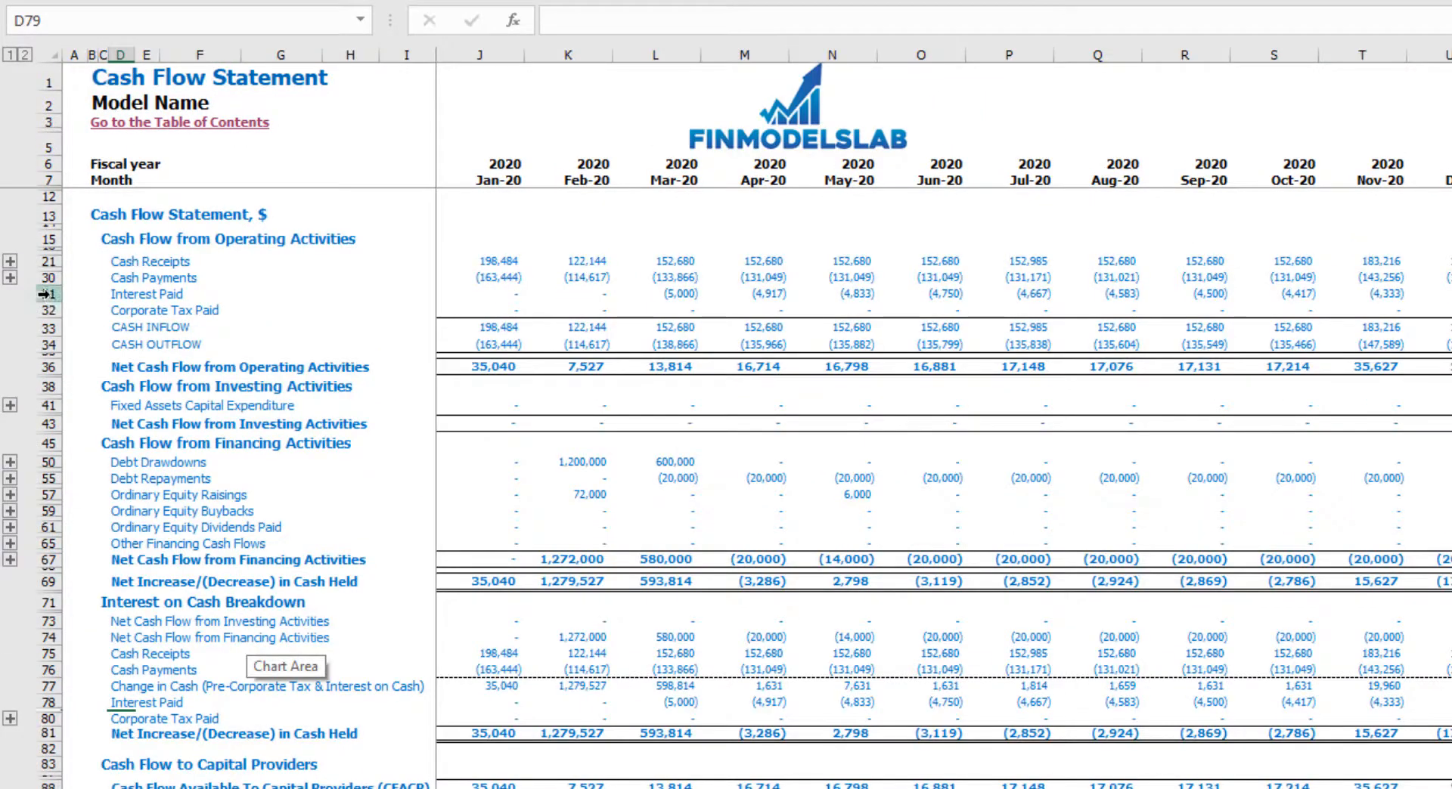
{"action": "left_click", "coordinate": [53, 295]}
{"action": "left_click", "coordinate": [45, 462]}
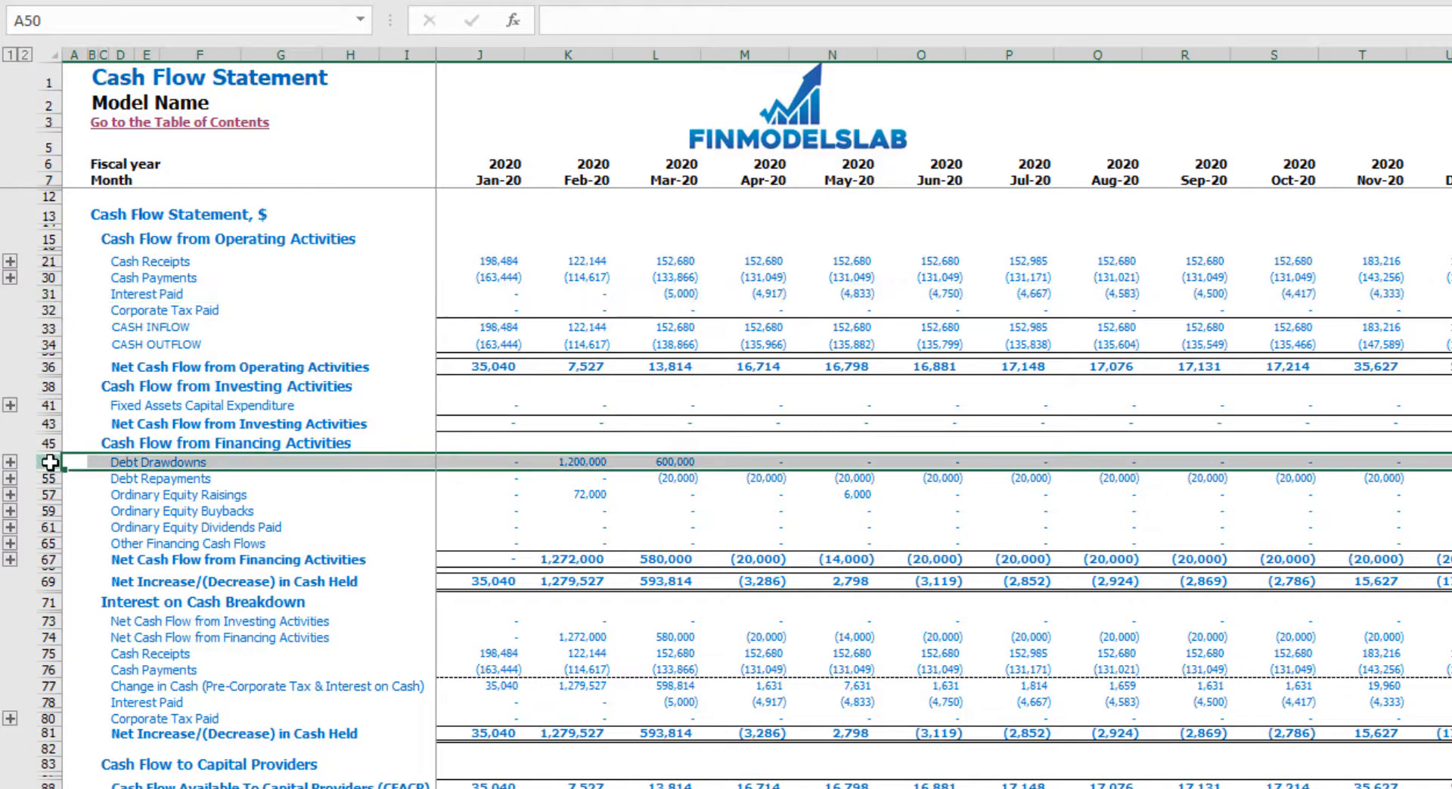
{"action": "left_click", "coordinate": [45, 479]}
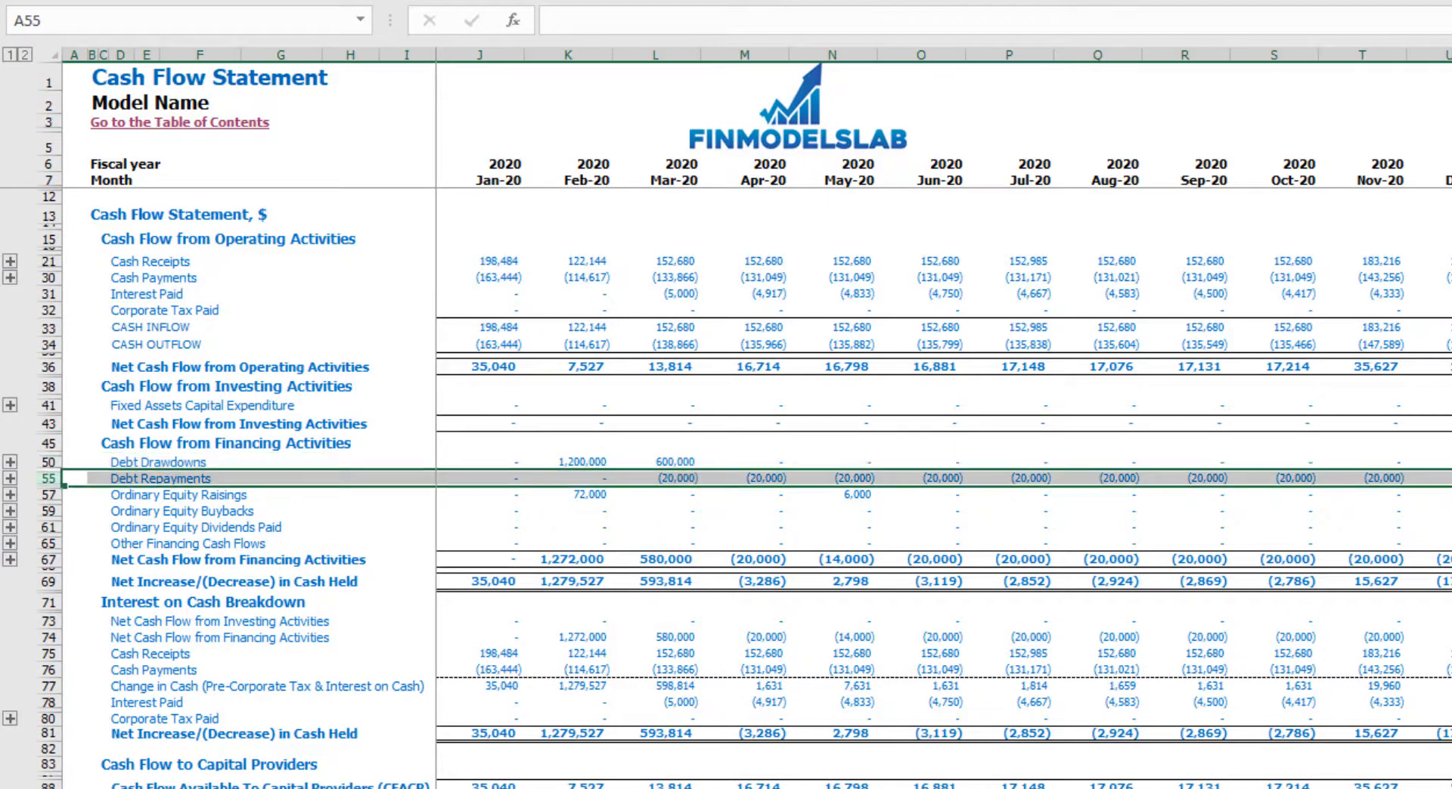
{"action": "left_click", "coordinate": [325, 786]}
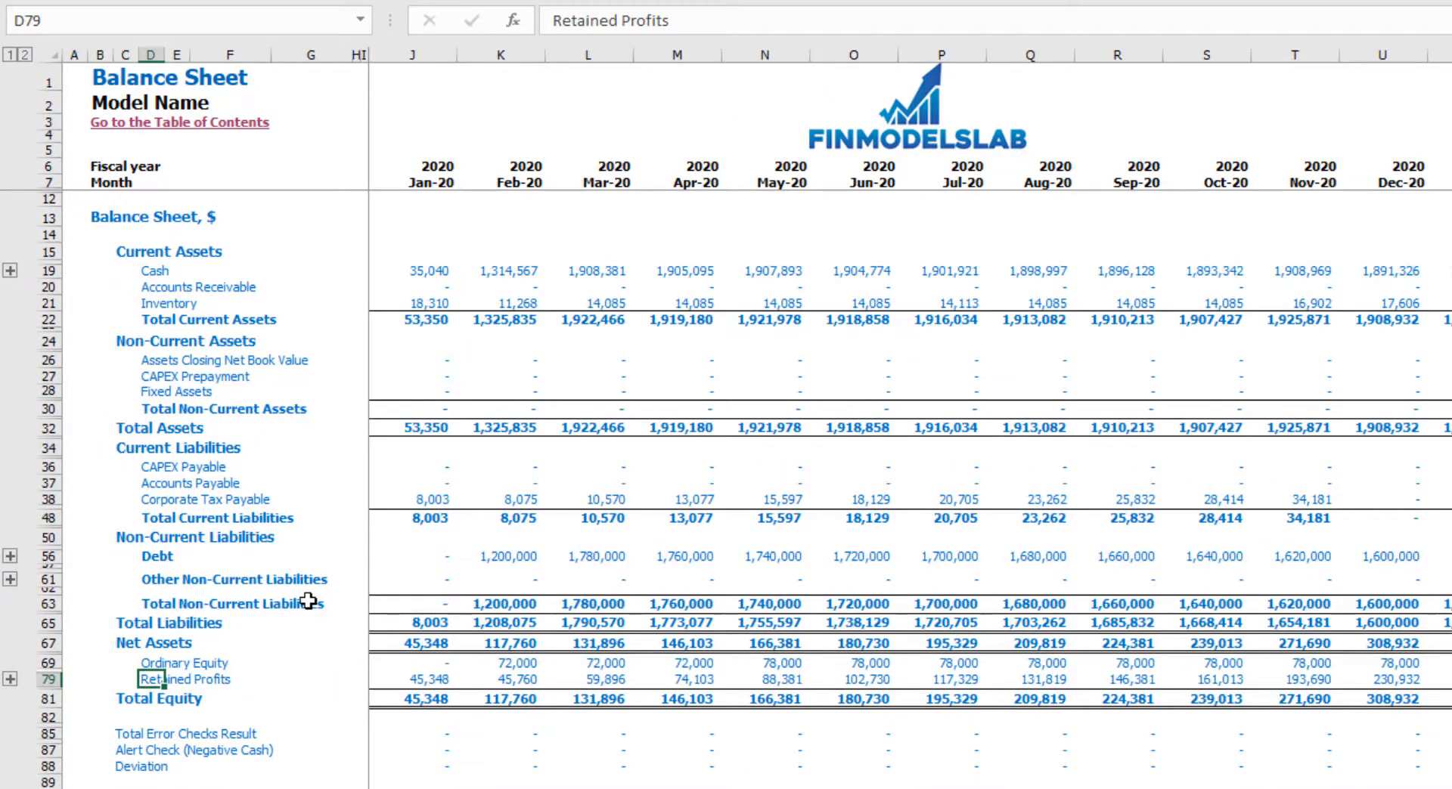
{"action": "left_click", "coordinate": [41, 556]}
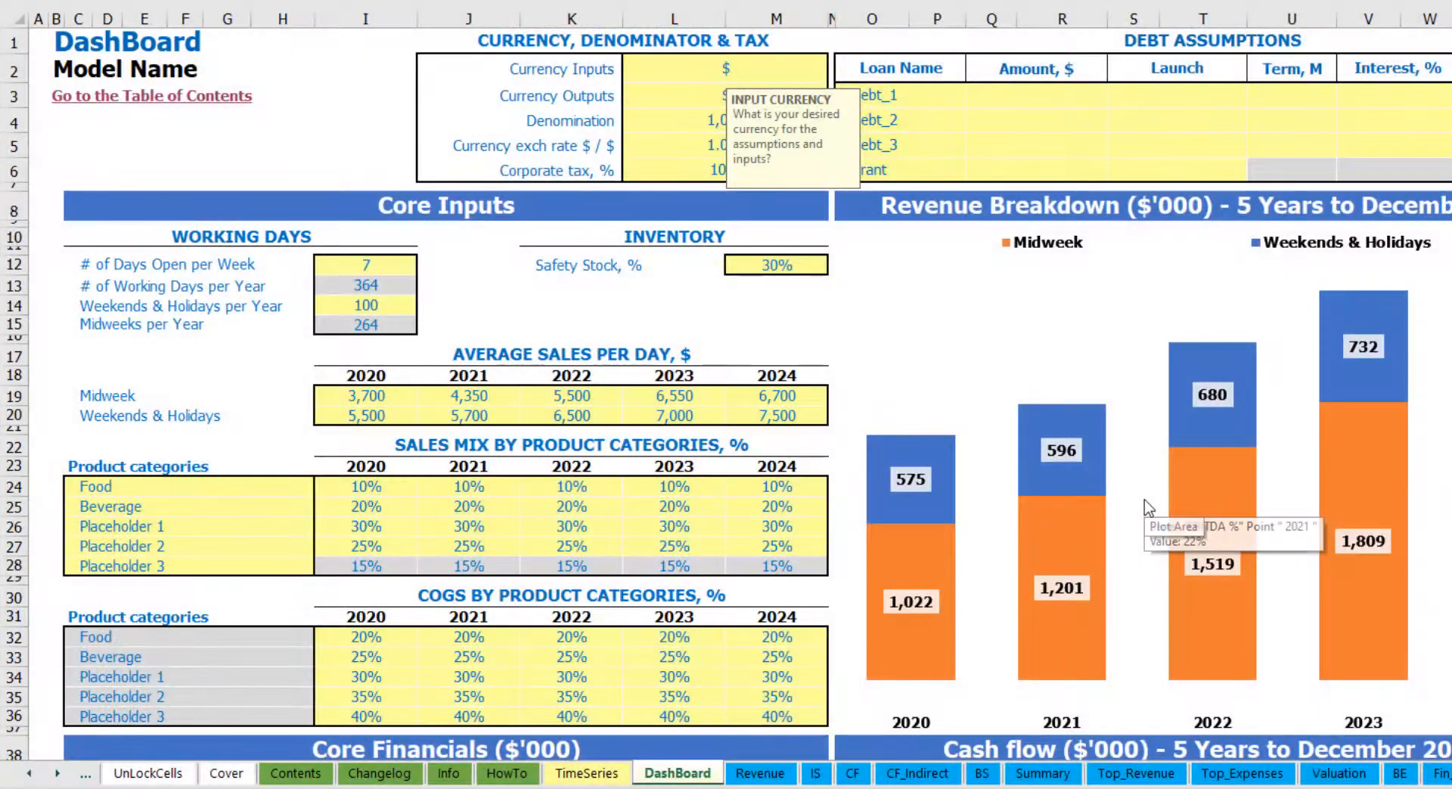
Set the dashboard's input currency to USD and its output currency to EUR.
{"action": "left_click", "coordinate": [392, 80]}
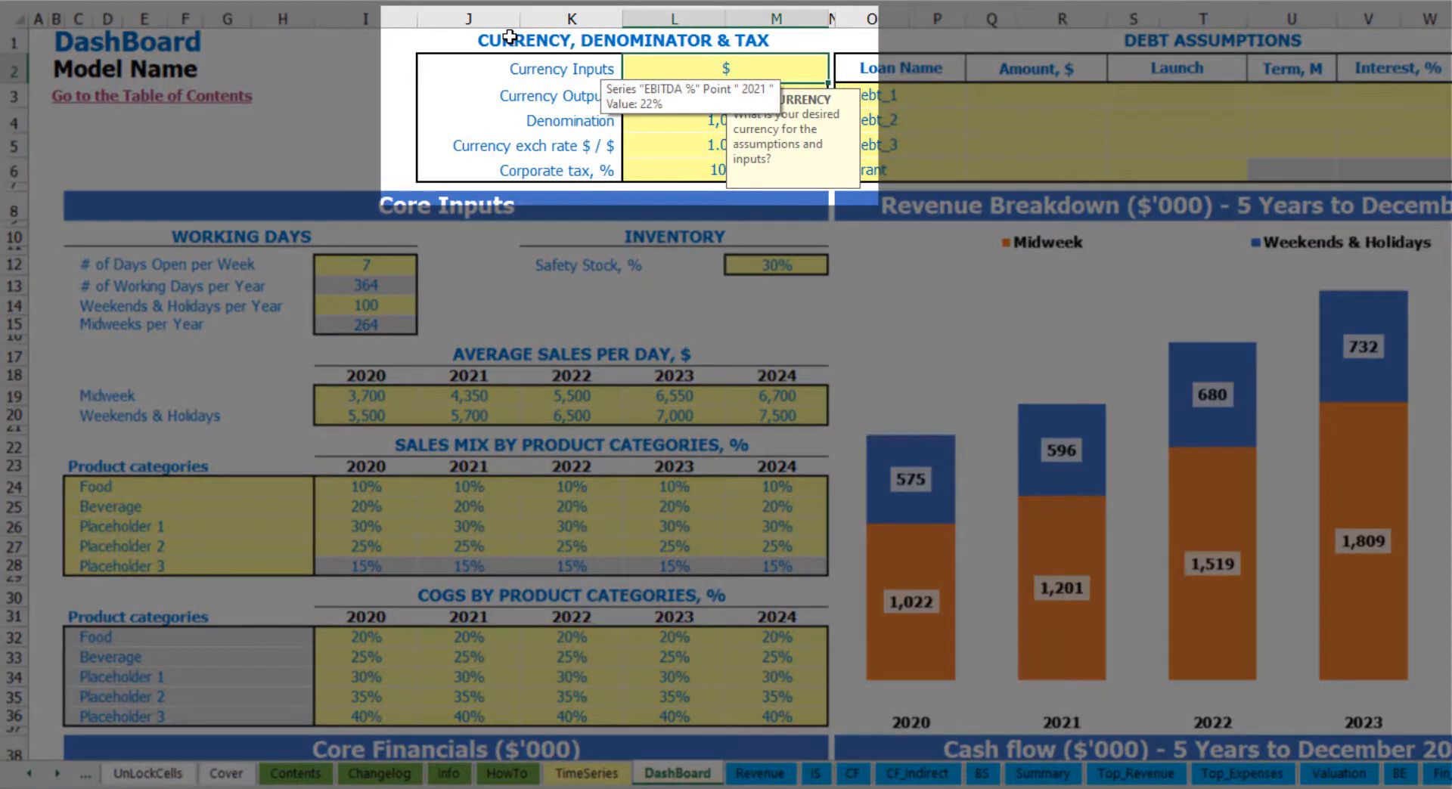
{"action": "left_click", "coordinate": [341, 80]}
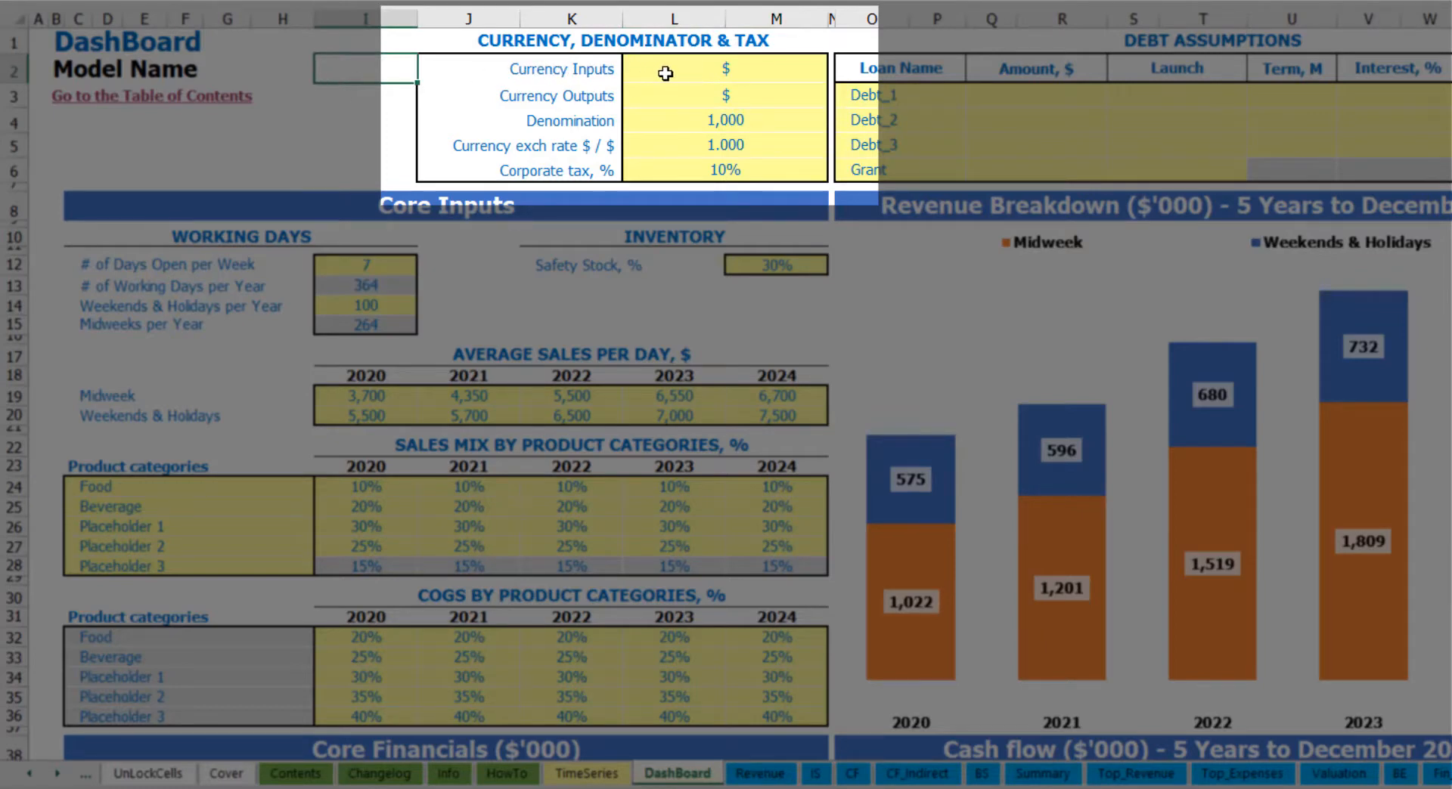
{"action": "left_click", "coordinate": [755, 67]}
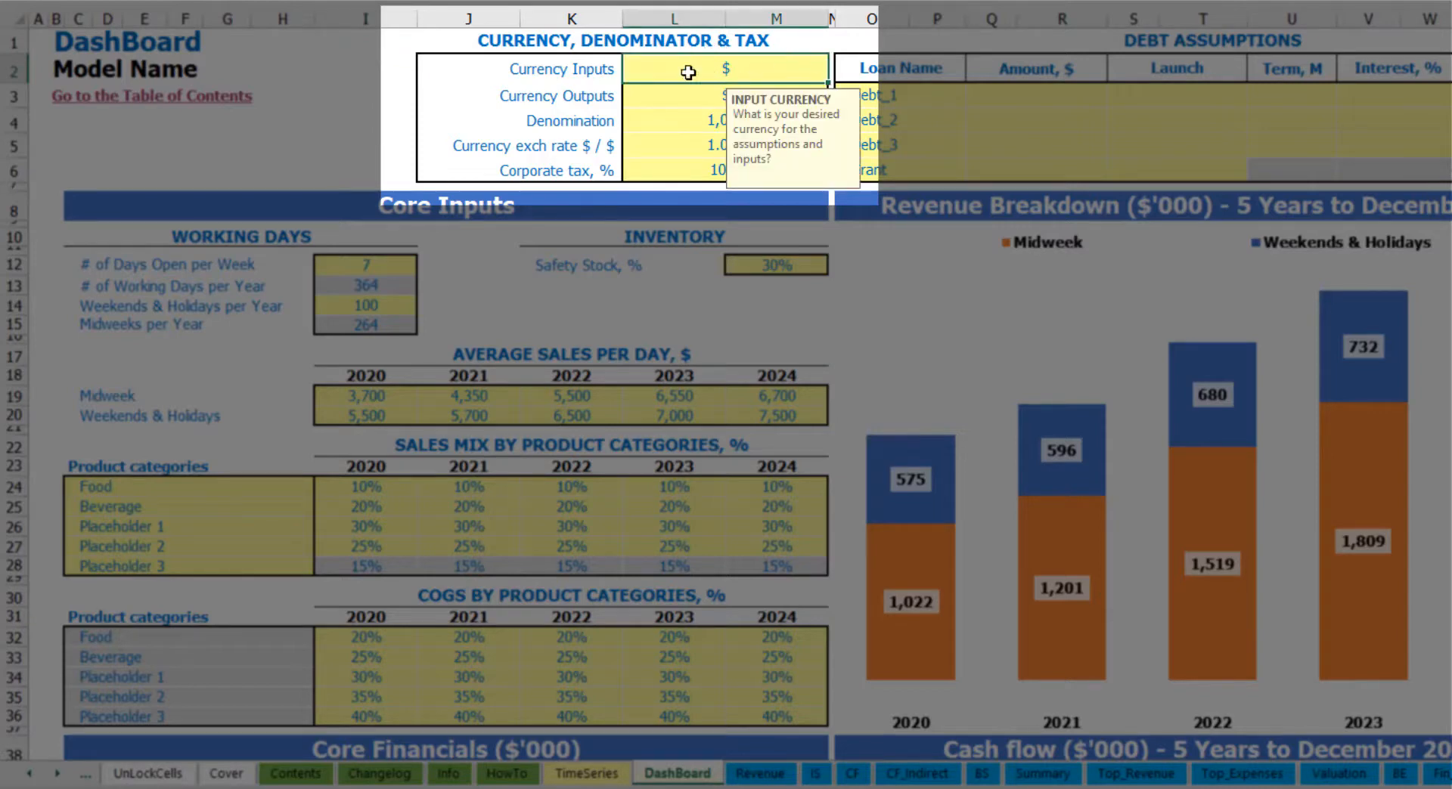
{"action": "left_click", "coordinate": [652, 99]}
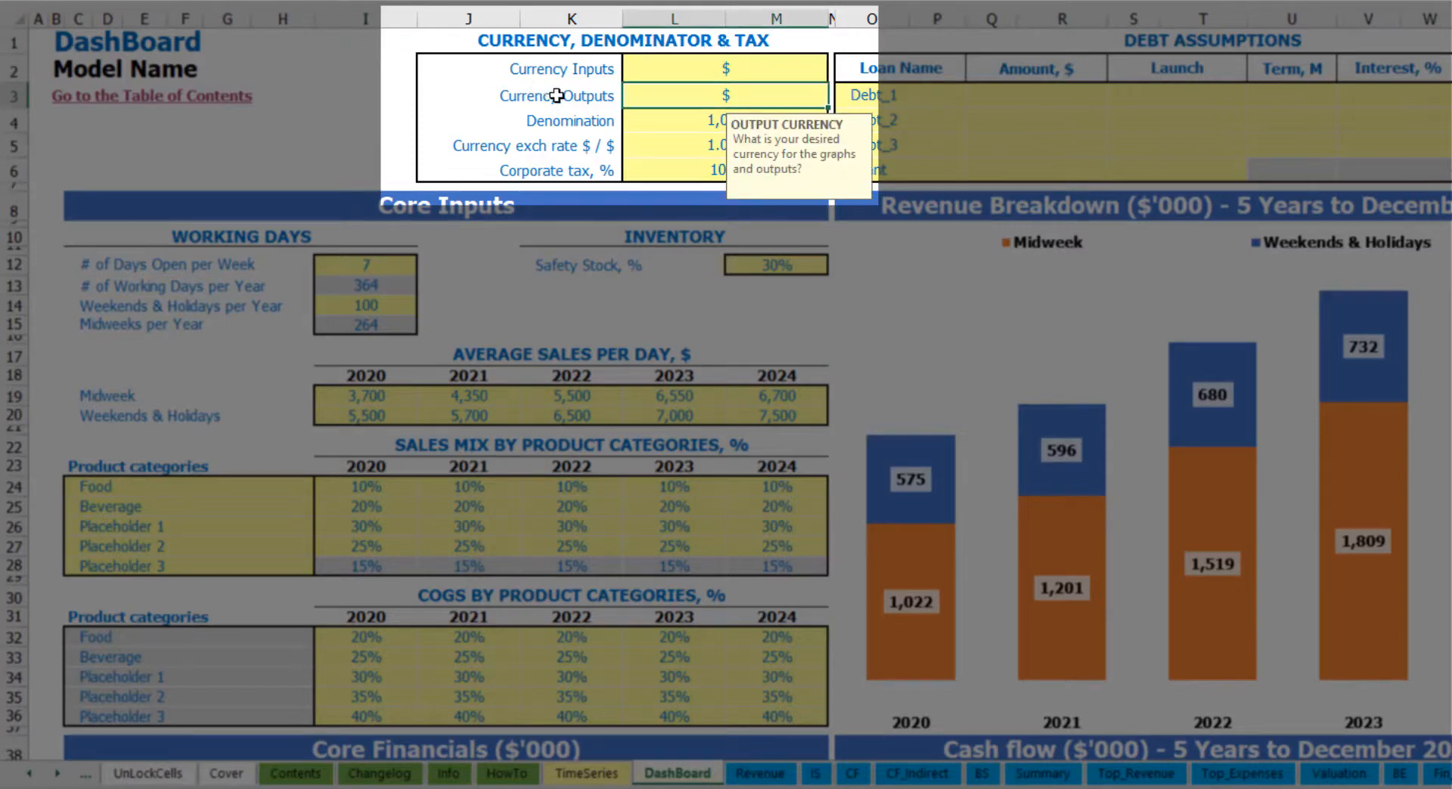
{"action": "left_click", "coordinate": [682, 72]}
{"action": "left_click", "coordinate": [679, 96]}
{"action": "left_click", "coordinate": [705, 71]}
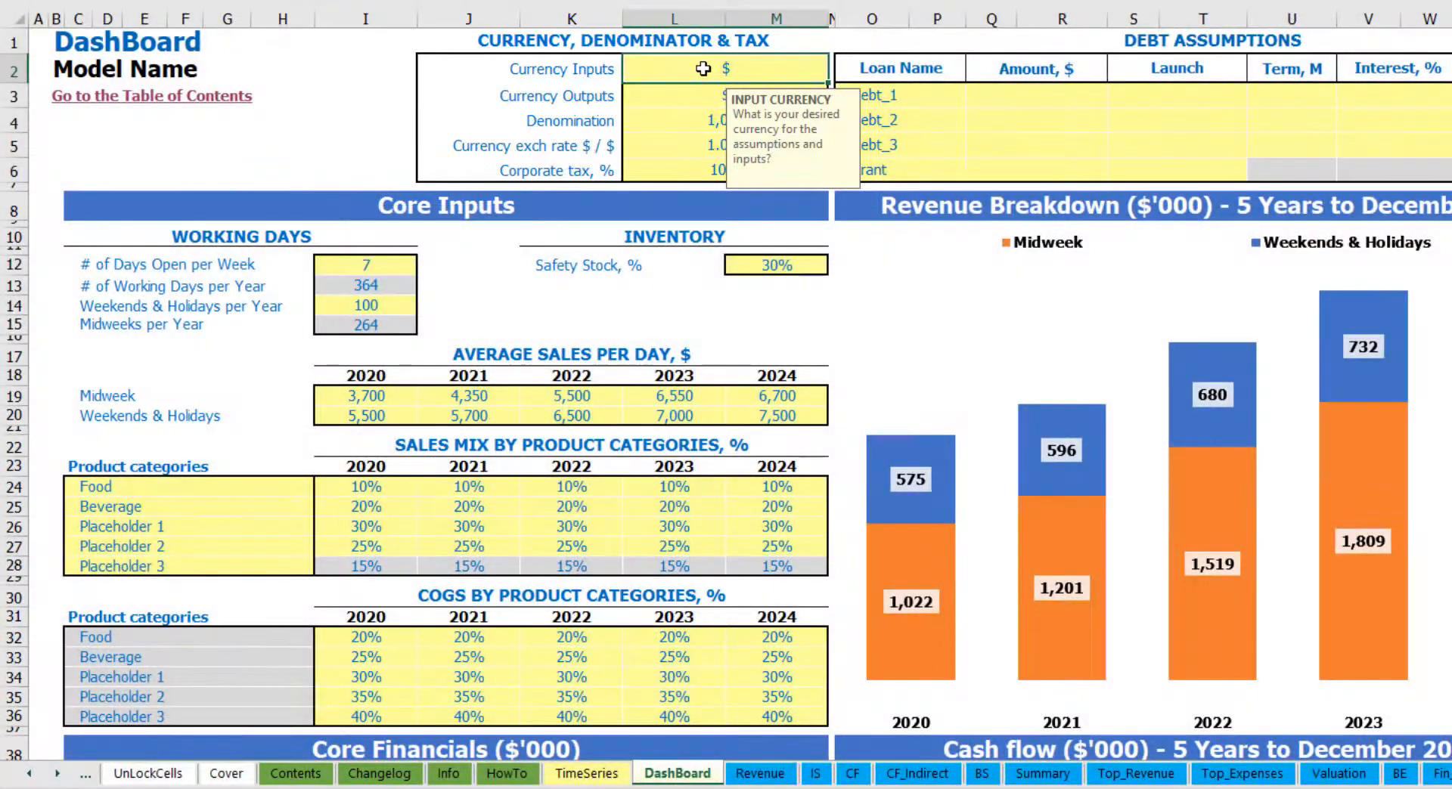
{"action": "type", "text": "USD"}
{"action": "key", "text": "Return"}
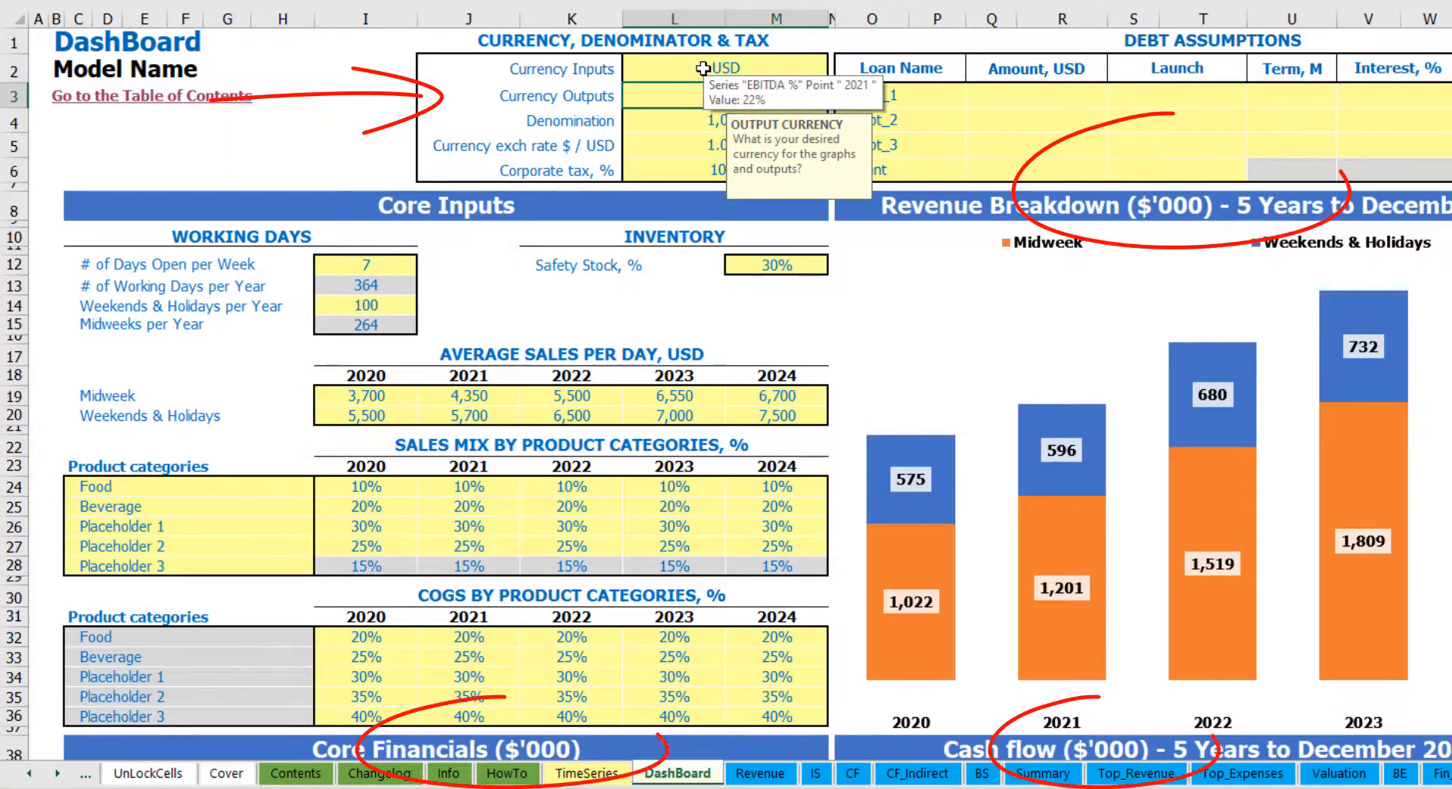
{"action": "type", "text": "EUR"}
{"action": "key", "text": "Return"}
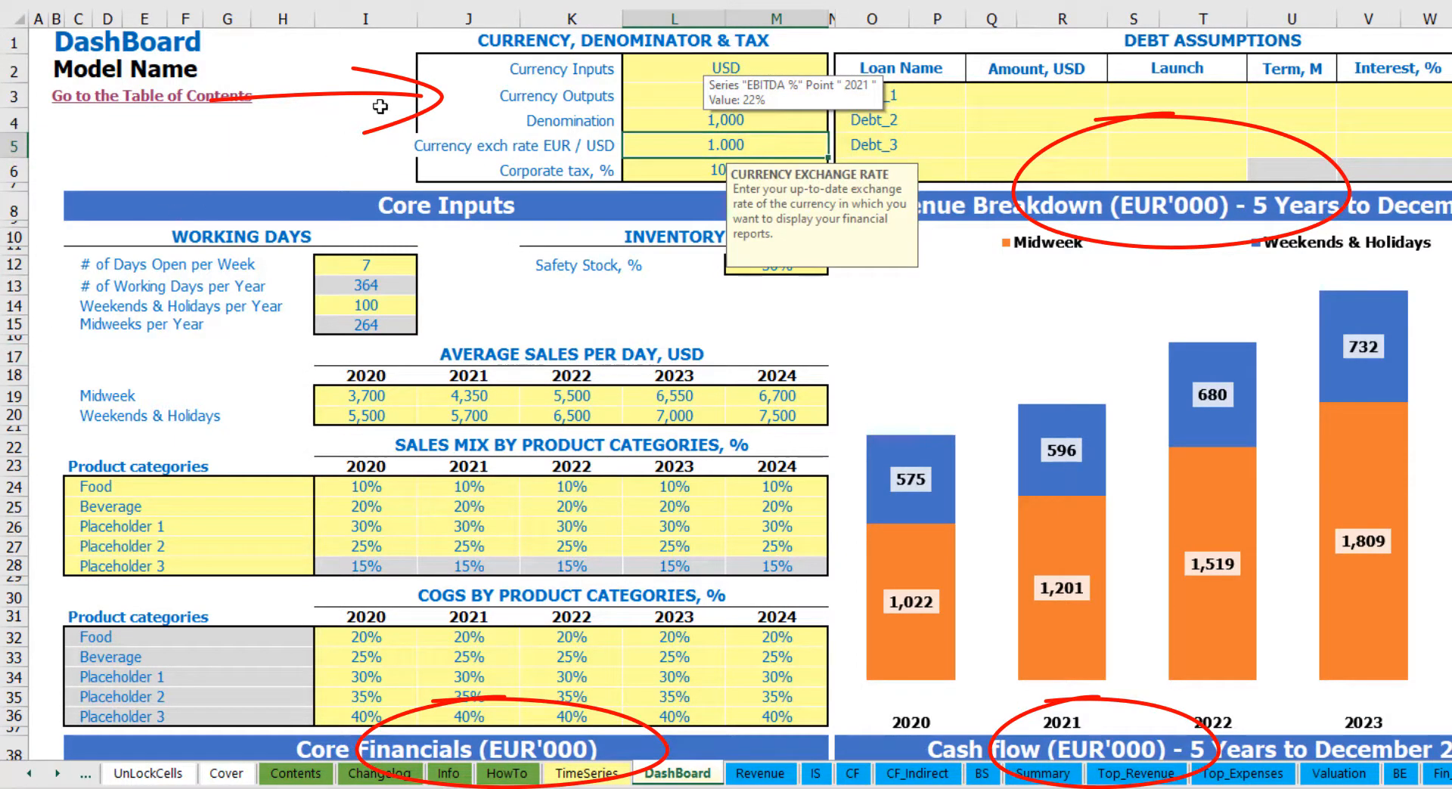
Set the EUR/USD currency exchange rate to 1.2 and review it against the input and output currencies.
{"action": "left_click", "coordinate": [382, 99]}
{"action": "left_click", "coordinate": [697, 145]}
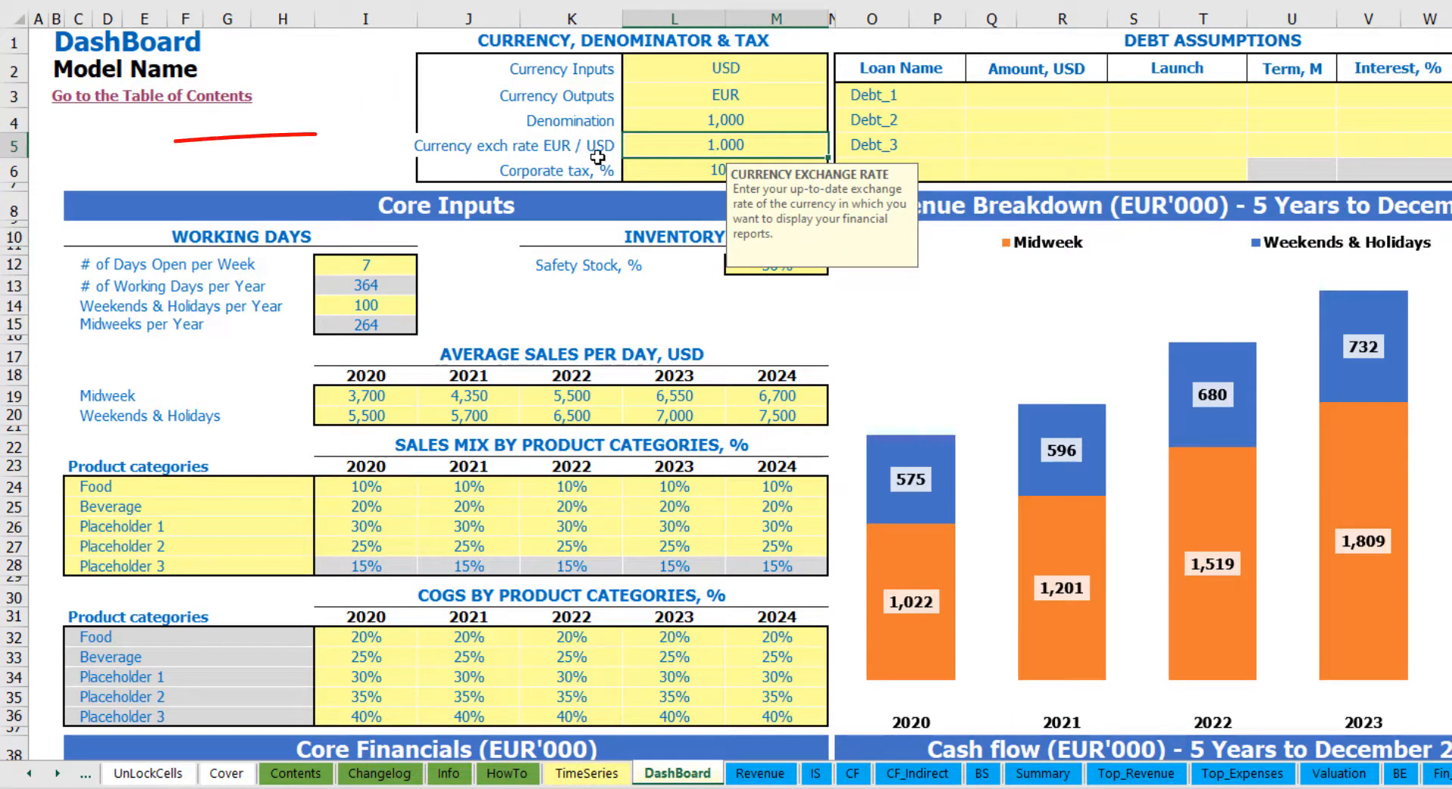
{"action": "type", "text": "1.2"}
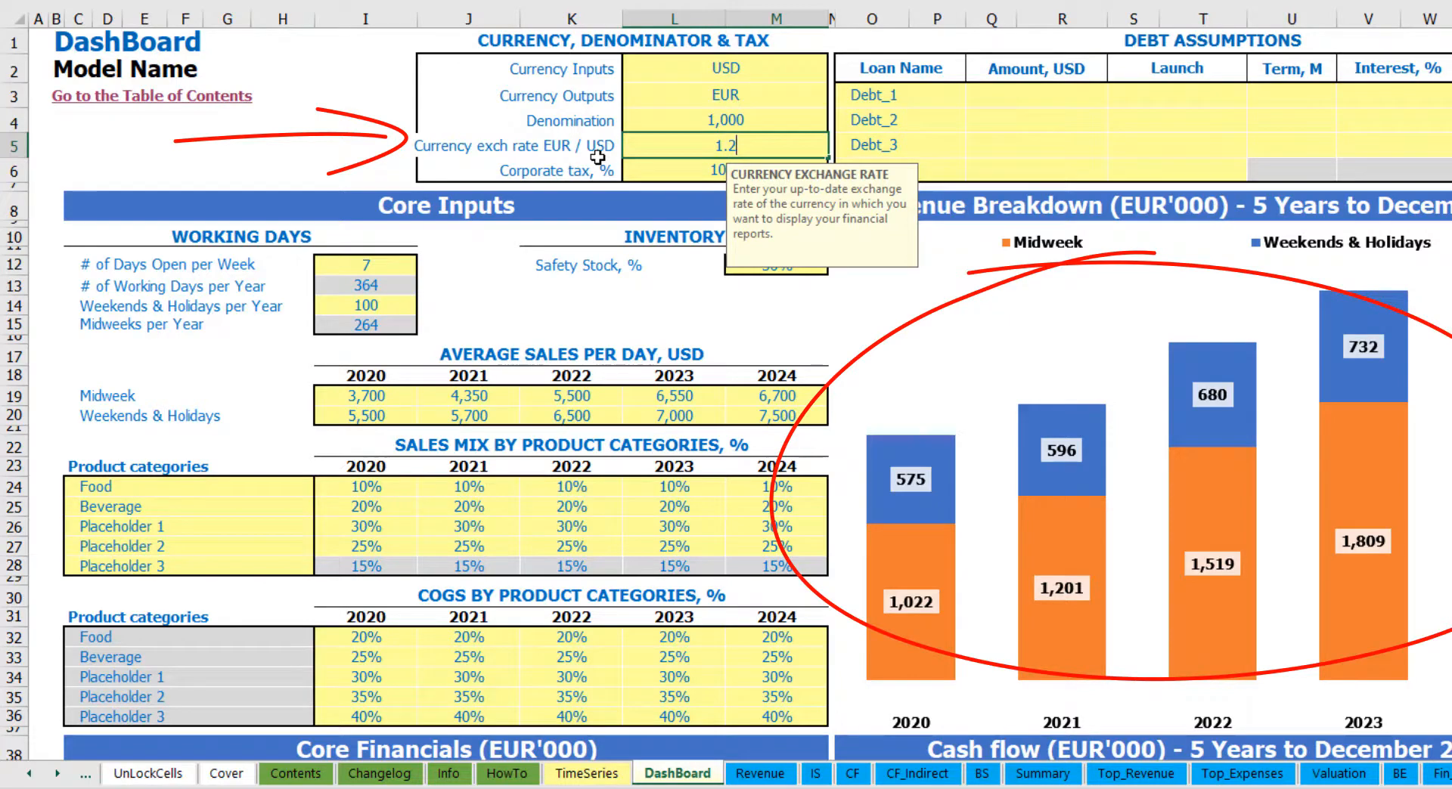
{"action": "key", "text": "Return"}
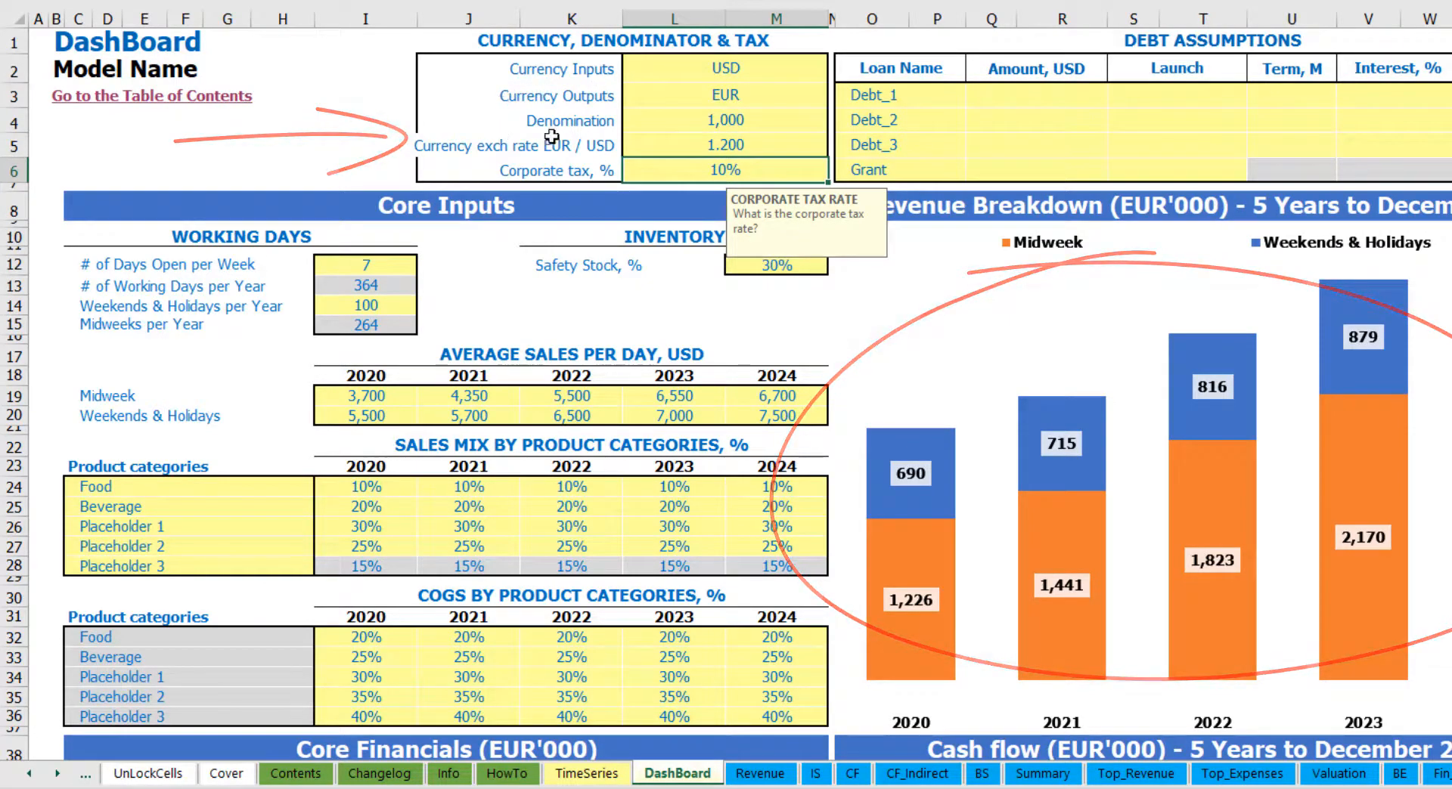
{"action": "left_click", "coordinate": [687, 65]}
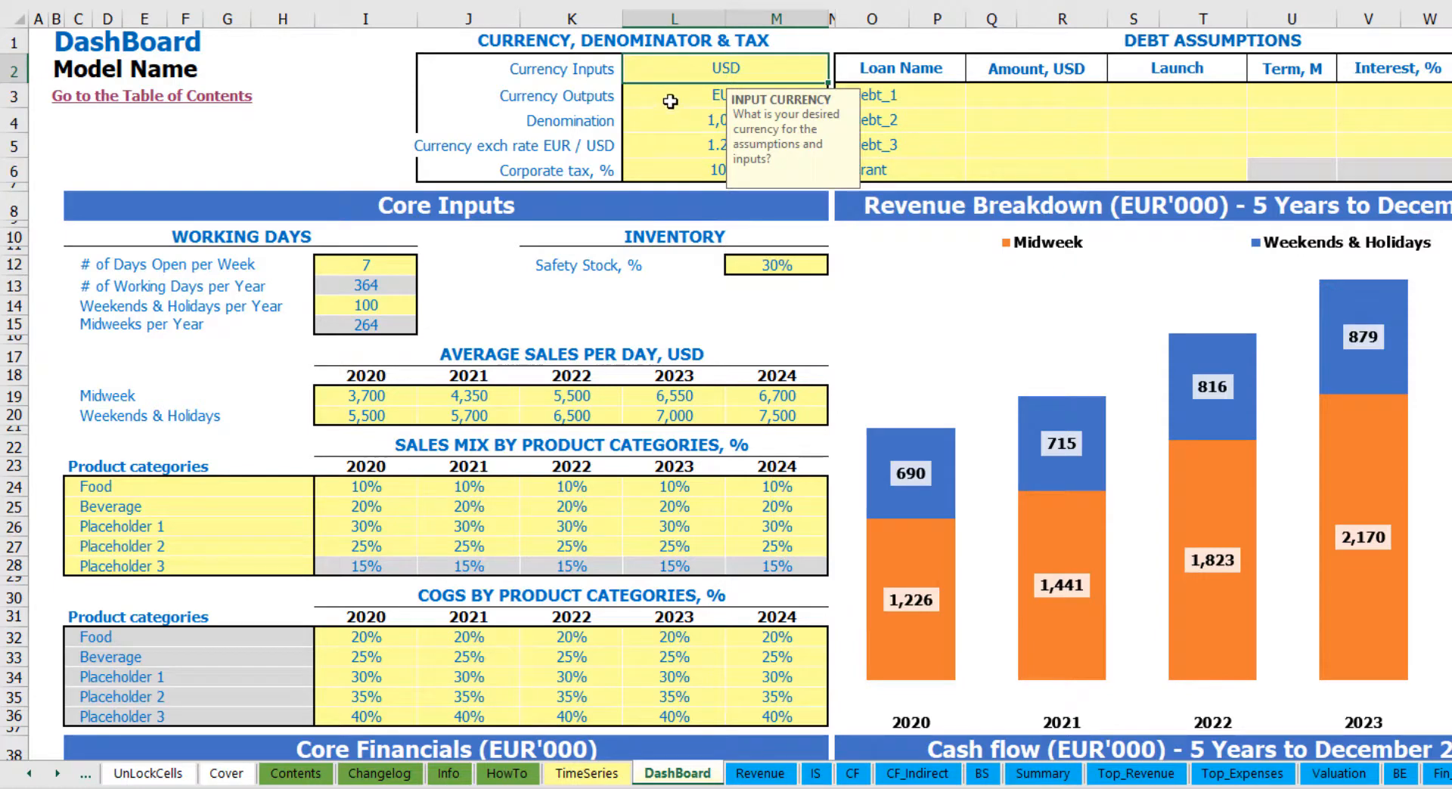
{"action": "left_click", "coordinate": [674, 96]}
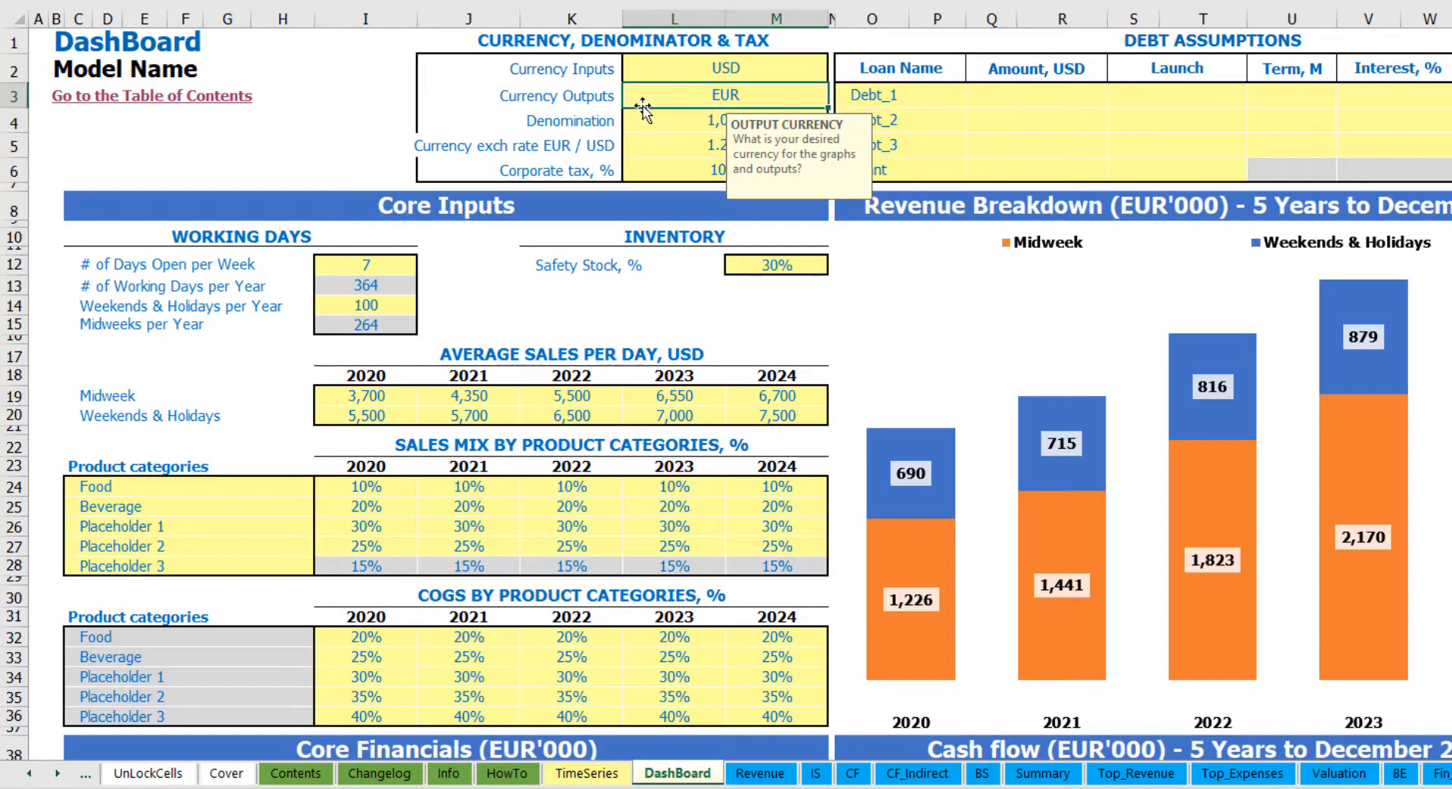
{"action": "left_click", "coordinate": [651, 146]}
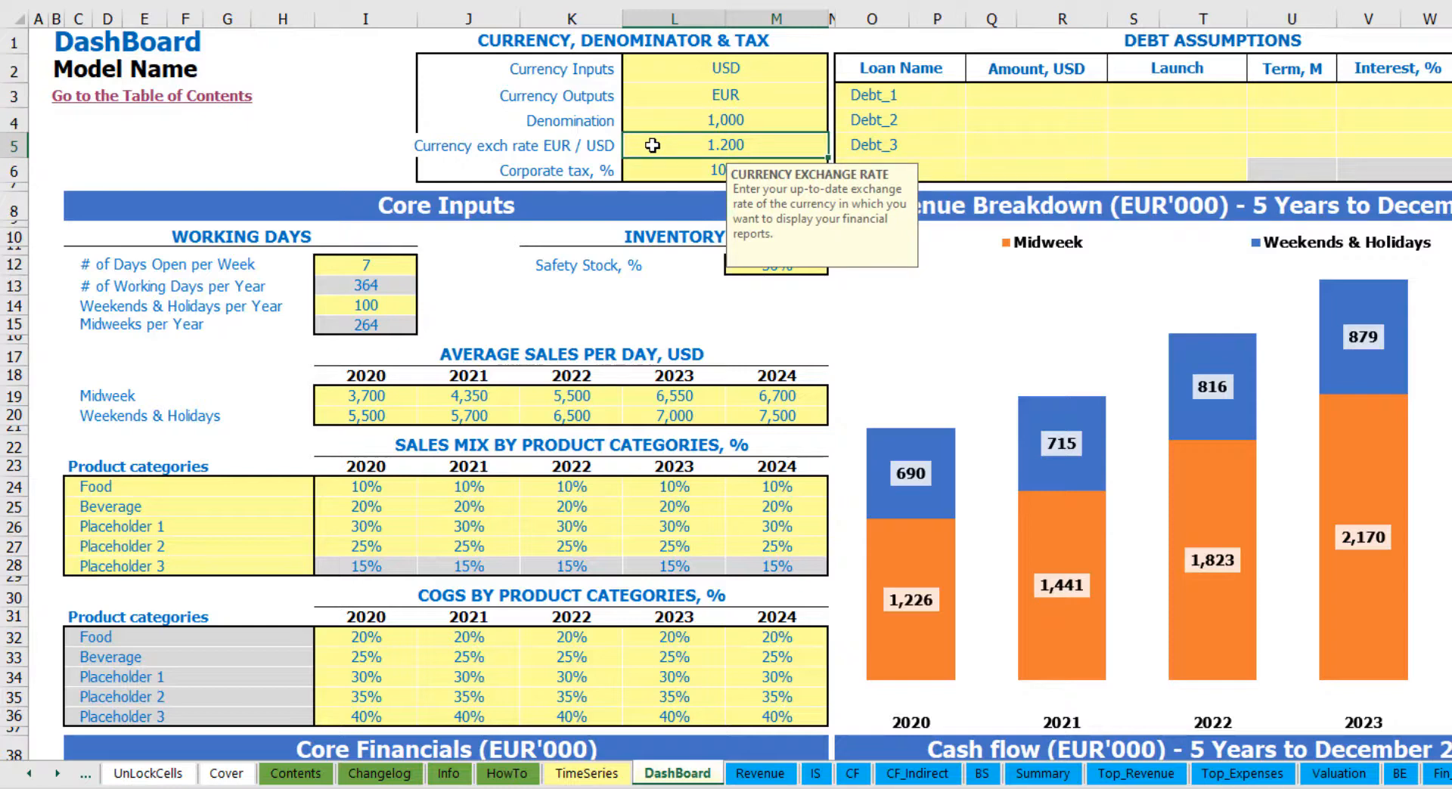
Check how the denomination is reflected in the annual and monthly income statement headings on the Summary sheet.
{"action": "left_click", "coordinate": [692, 119]}
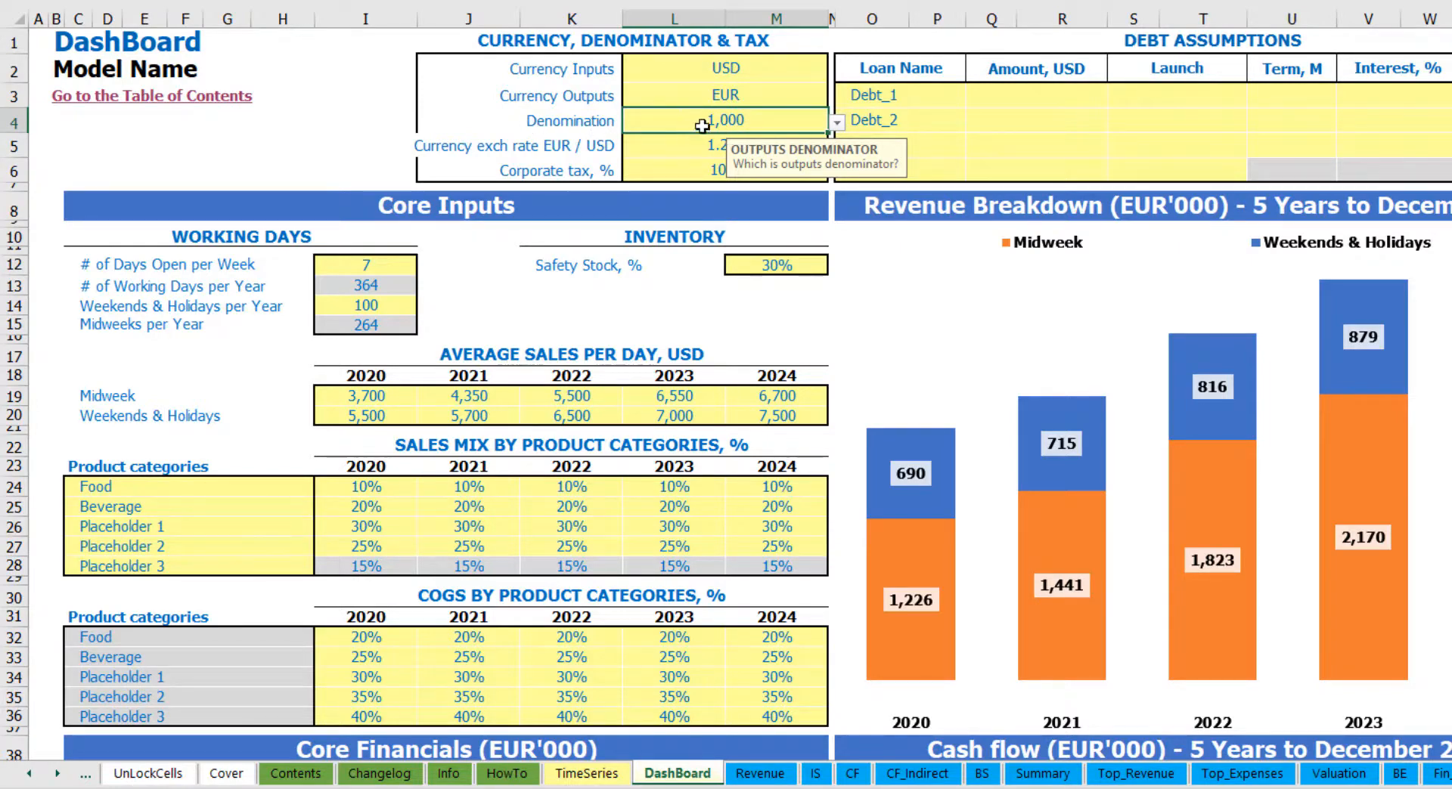
{"action": "left_click", "coordinate": [1042, 773]}
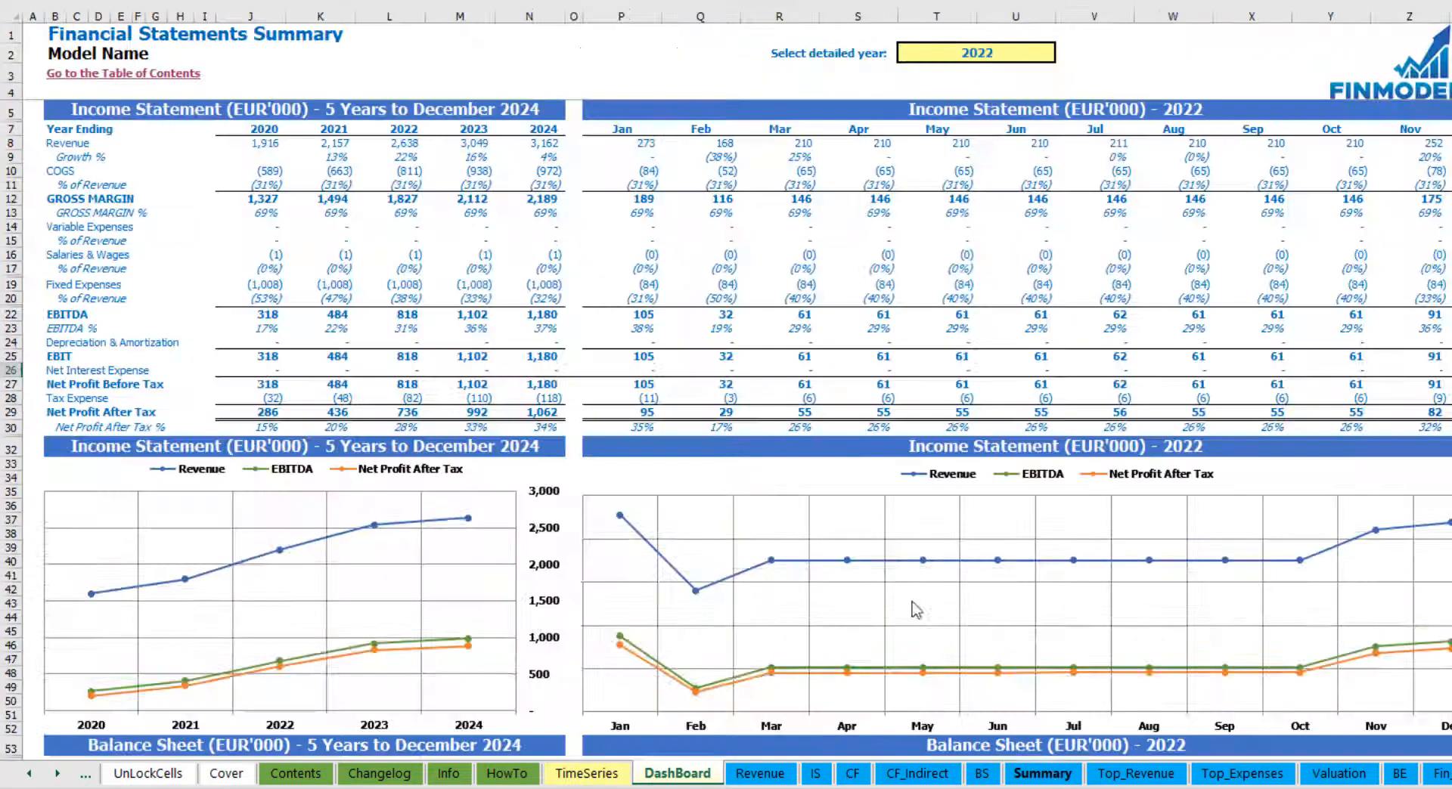
{"action": "left_click", "coordinate": [312, 114]}
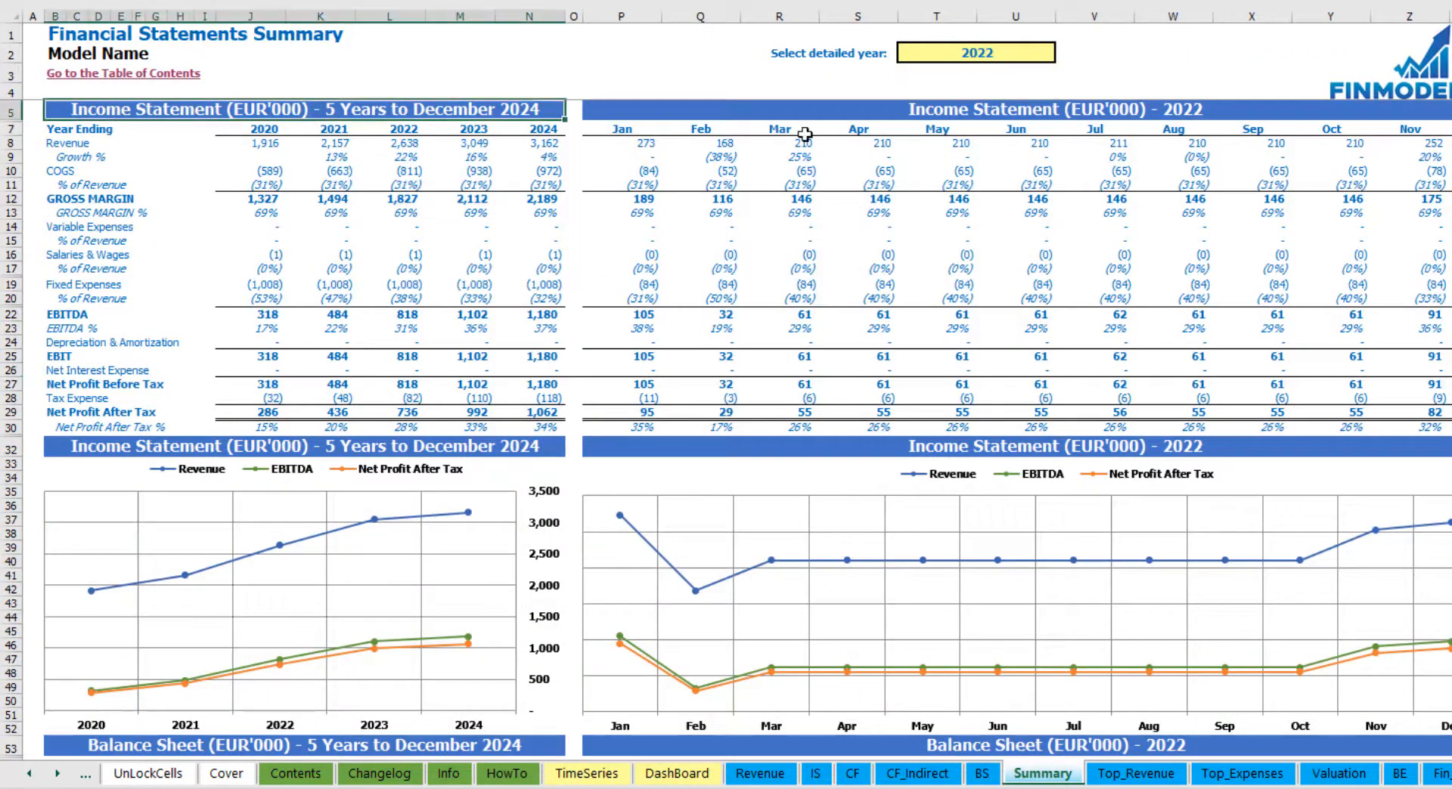
{"action": "left_click", "coordinate": [1051, 108]}
{"action": "left_click", "coordinate": [414, 108]}
Set the dashboard's output denomination to 1,000,000 and check the income statement headings on the Summary sheet.
{"action": "left_click", "coordinate": [676, 773]}
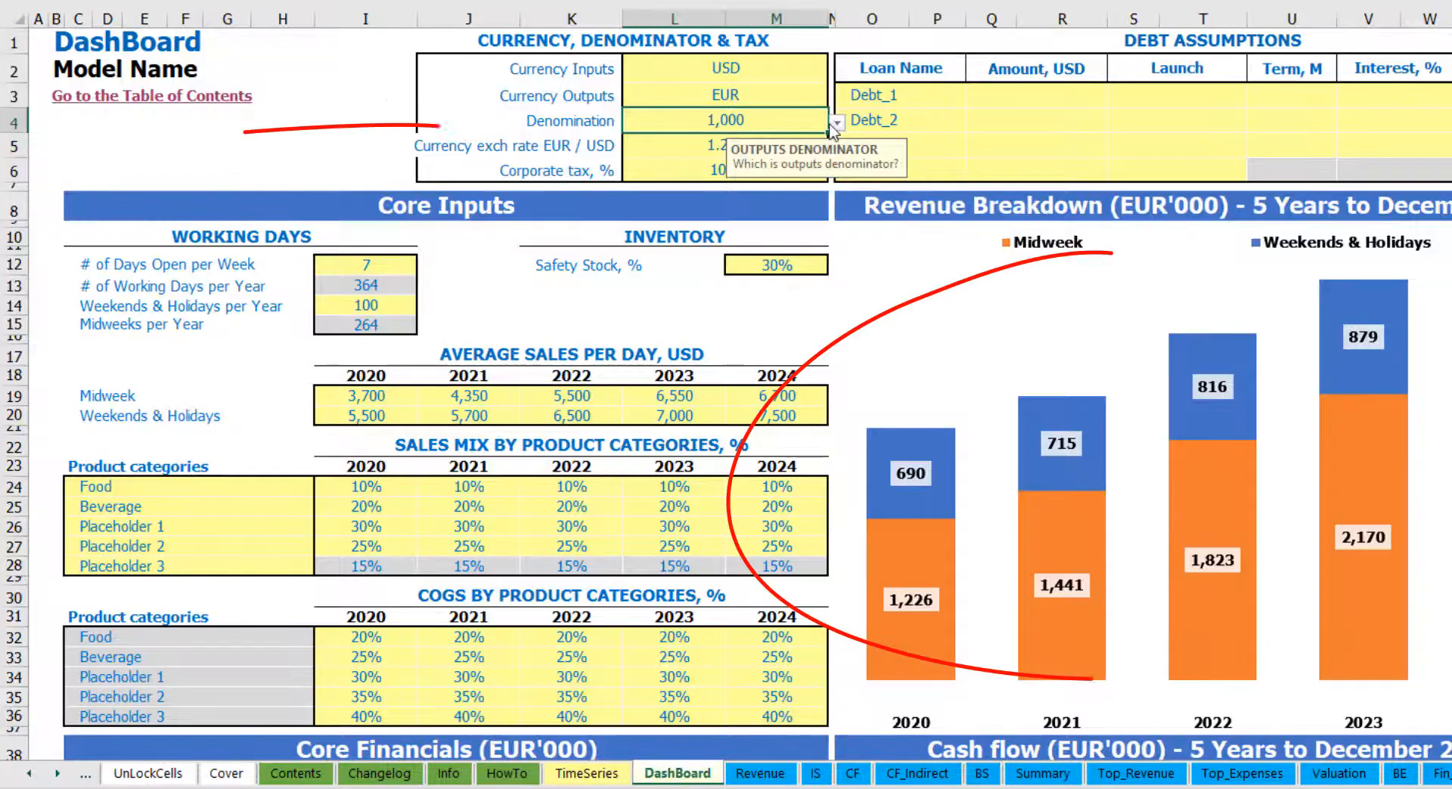
{"action": "left_click", "coordinate": [835, 124]}
{"action": "left_click", "coordinate": [734, 181]}
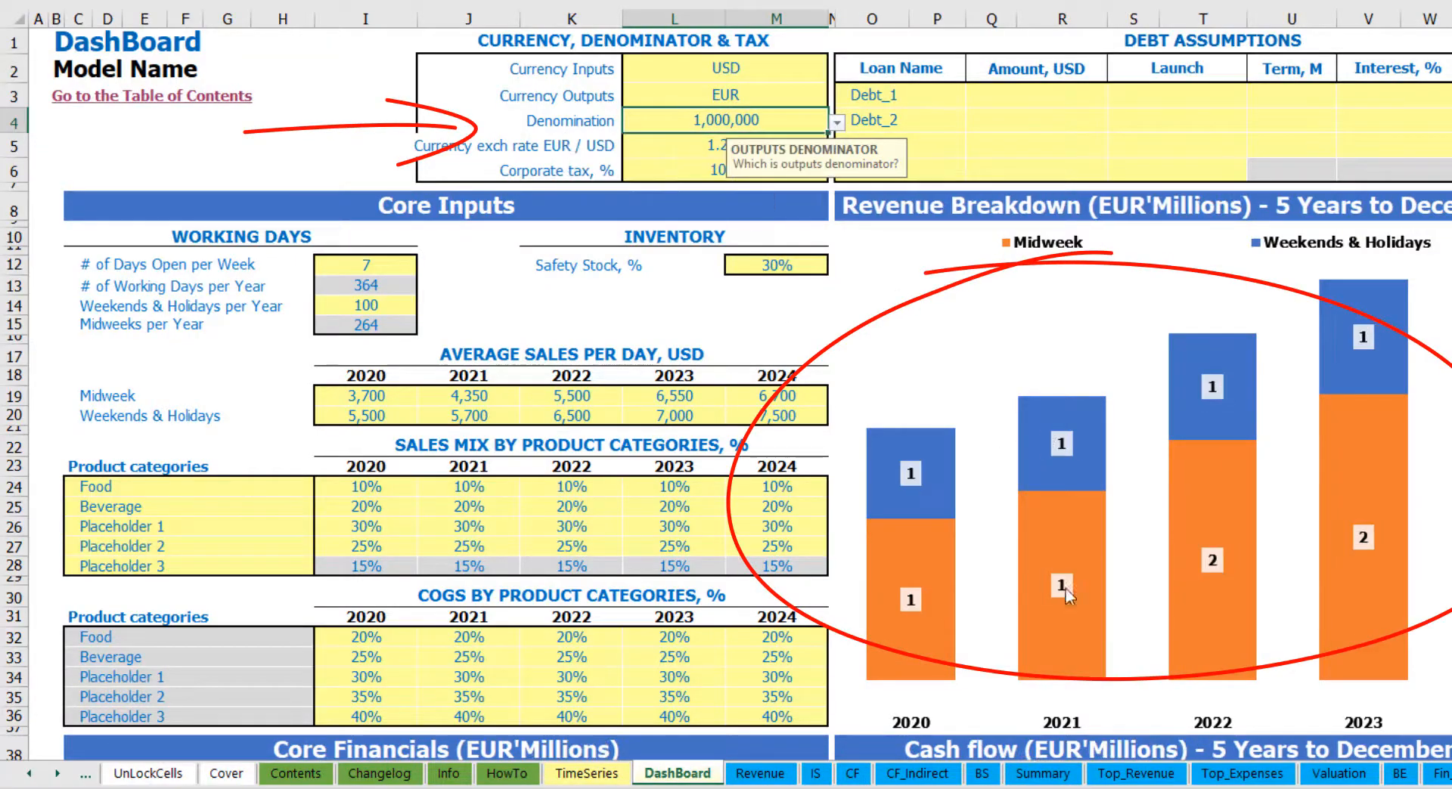
{"action": "left_click", "coordinate": [1040, 773]}
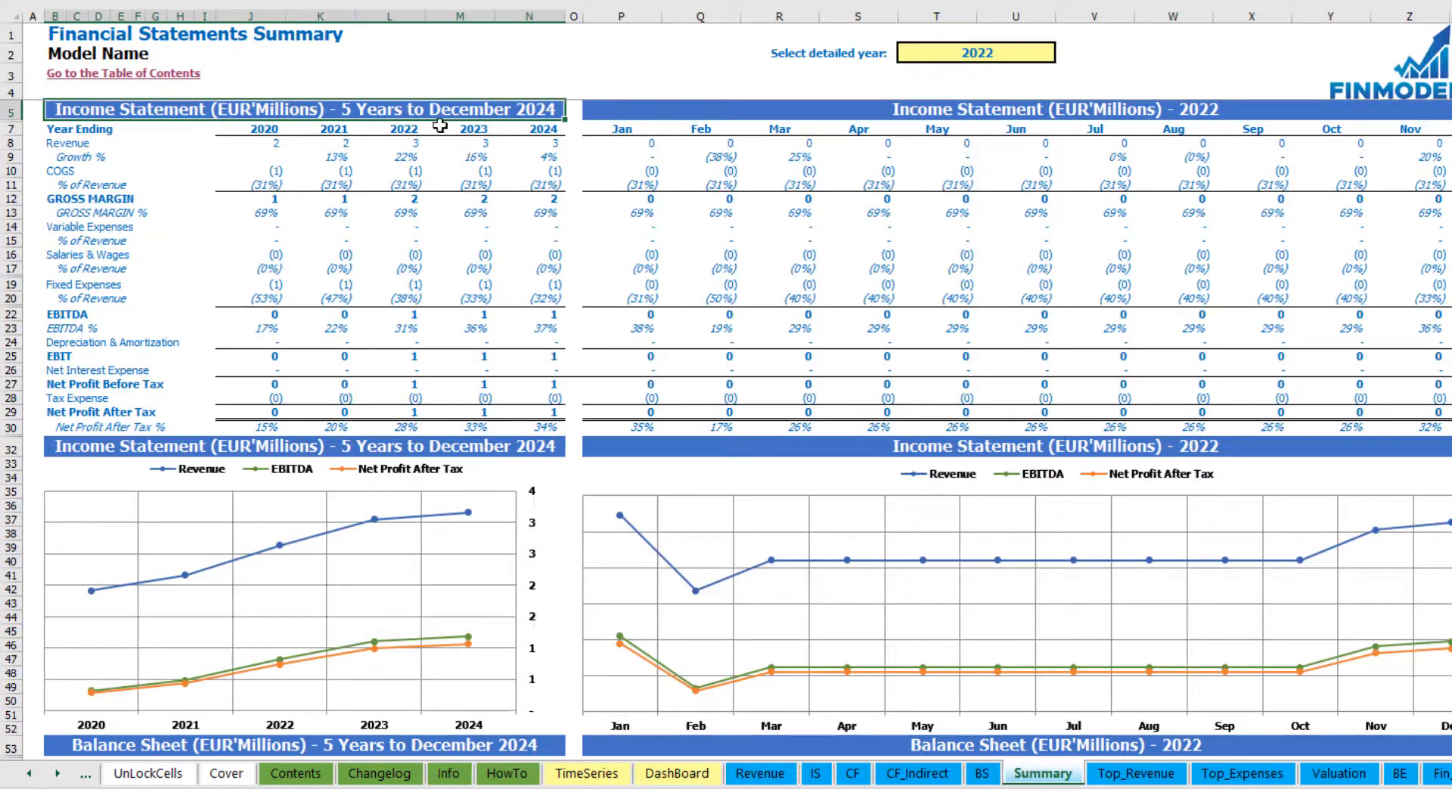
{"action": "left_click", "coordinate": [796, 110]}
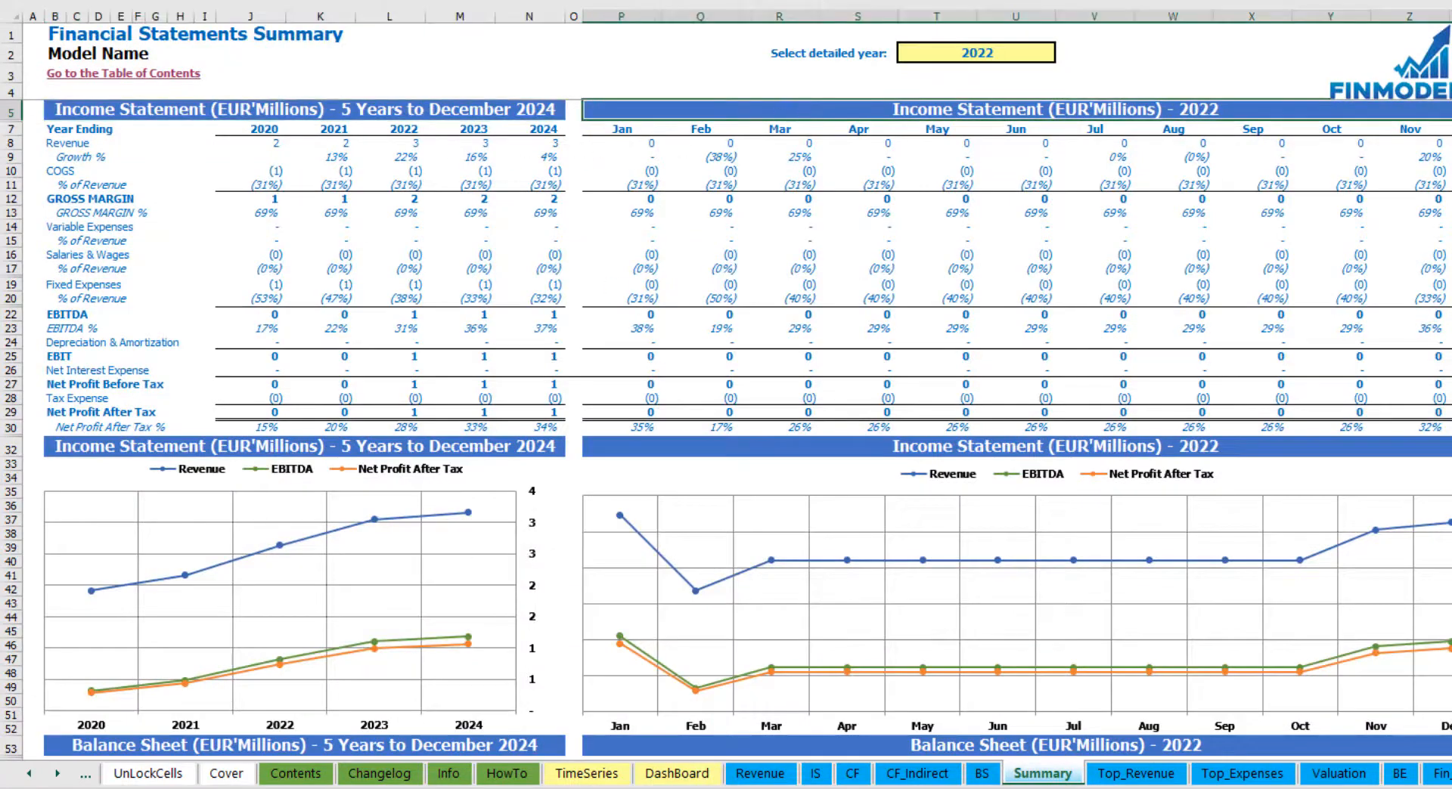
Set the dashboard's output denomination to 1 and check the income statement figures on the Summary sheet.
{"action": "left_click", "coordinate": [677, 773]}
{"action": "left_click", "coordinate": [834, 122]}
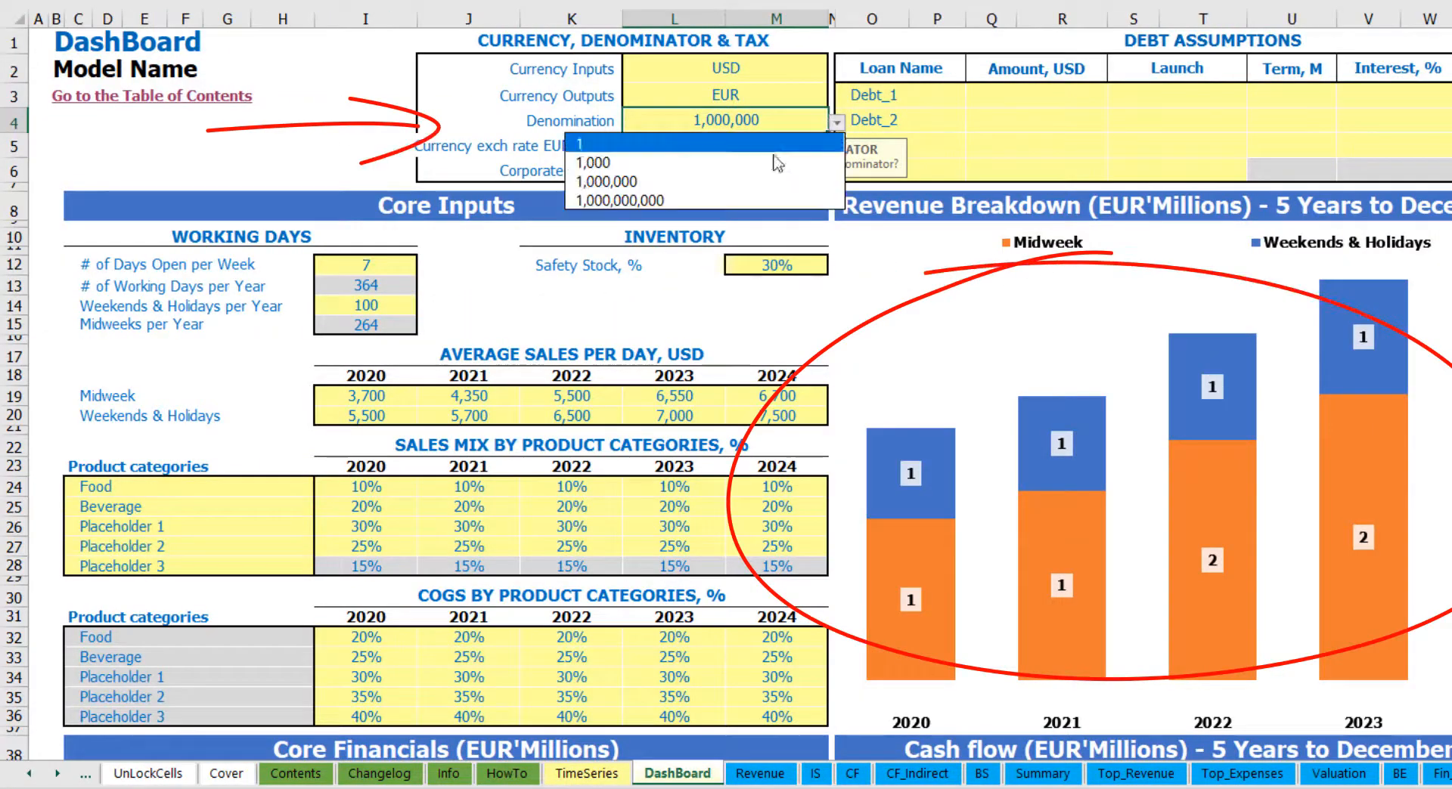
{"action": "left_click", "coordinate": [703, 144]}
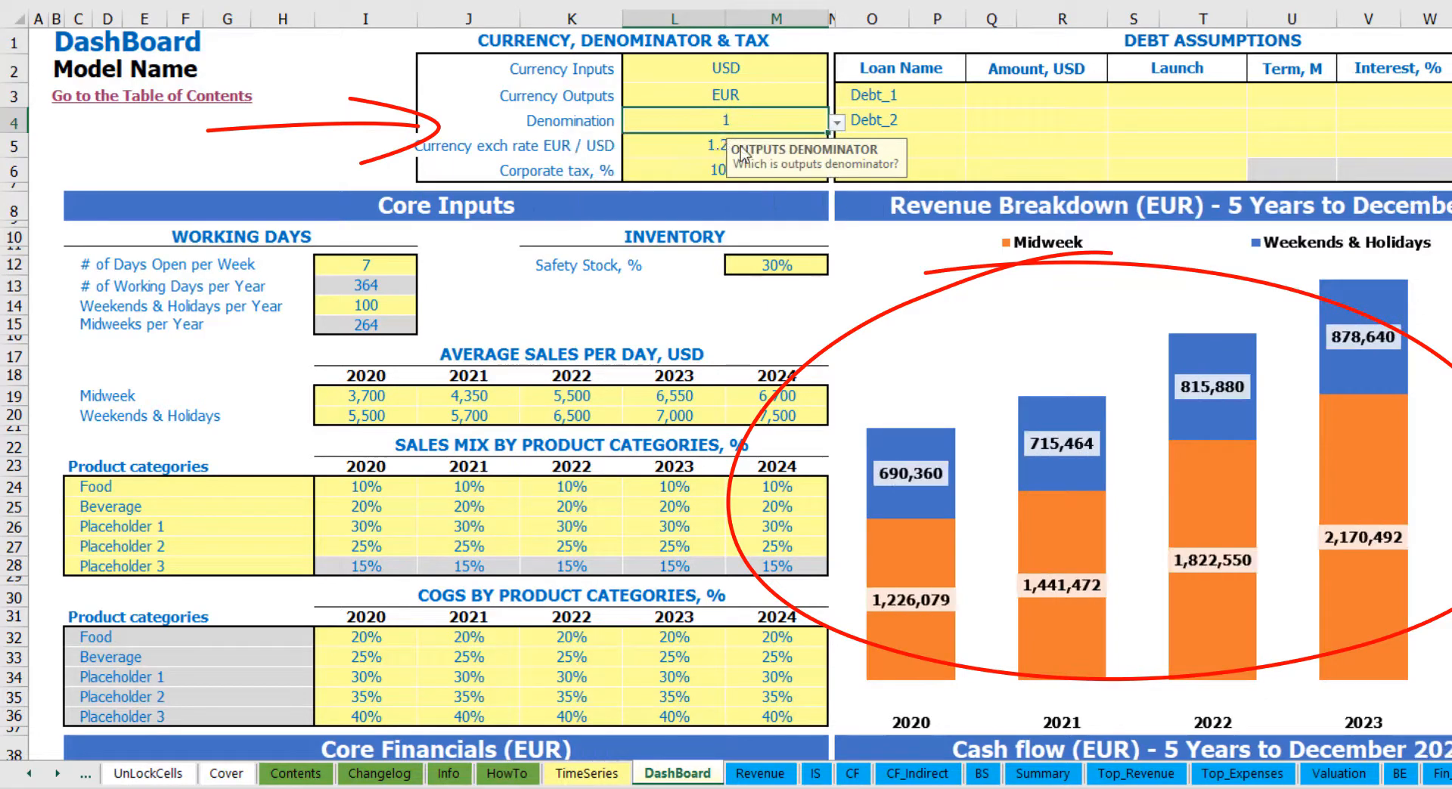
{"action": "left_click", "coordinate": [1042, 773]}
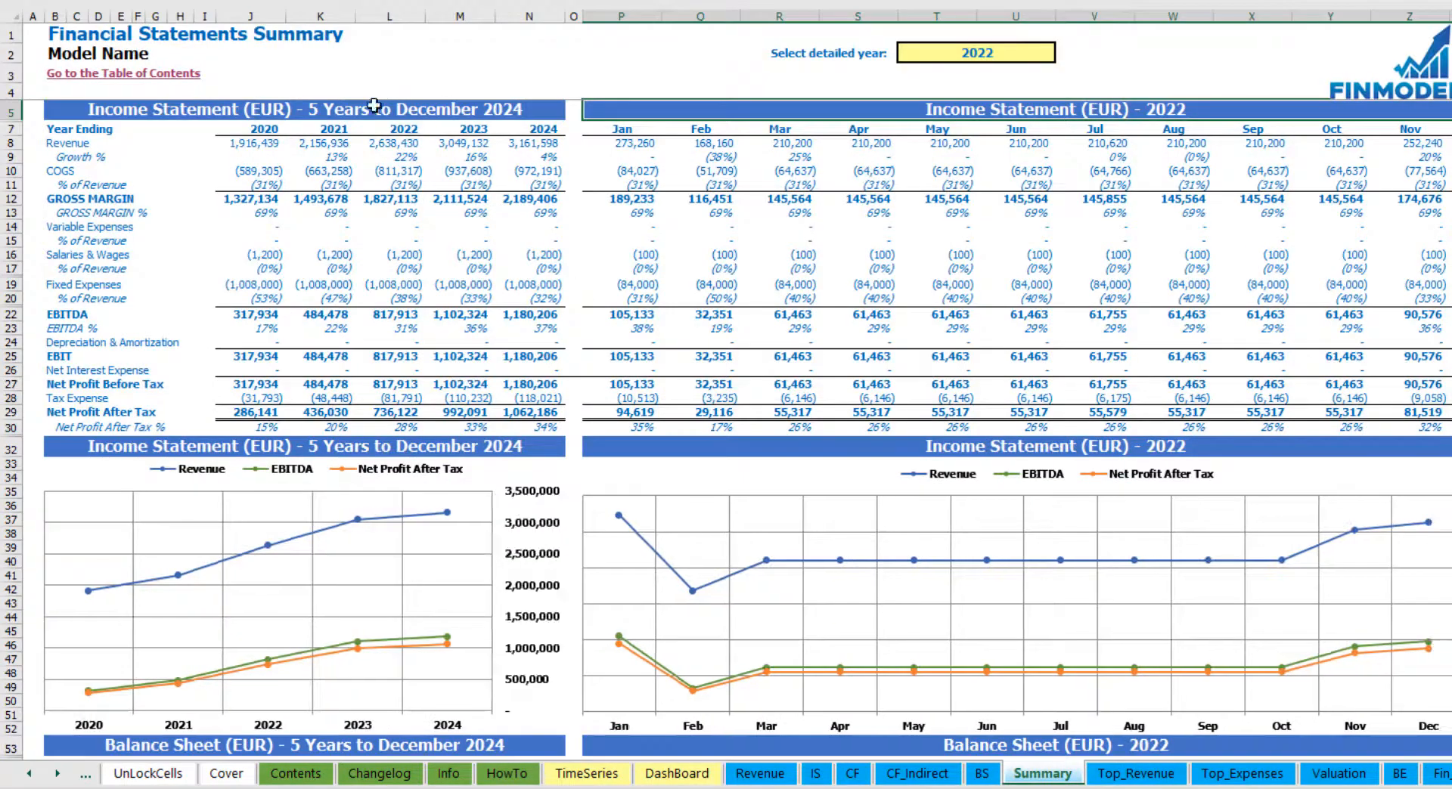
Set the corporate tax to 15% on the dashboard and check the Tax Expense row of the Income Statement.
{"action": "left_click", "coordinate": [677, 773]}
{"action": "left_click", "coordinate": [685, 161]}
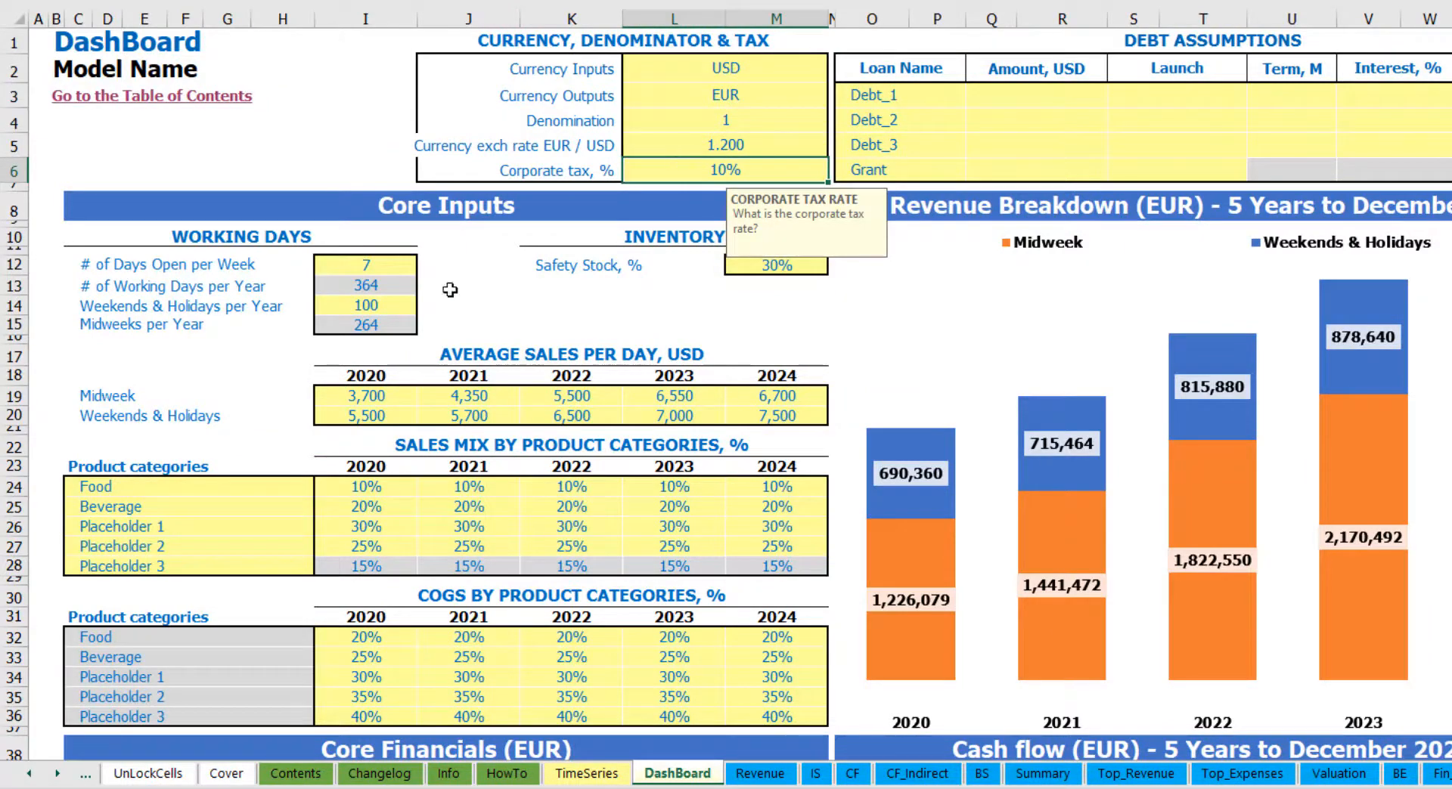
{"action": "type", "text": "15"}
{"action": "key", "text": "Return"}
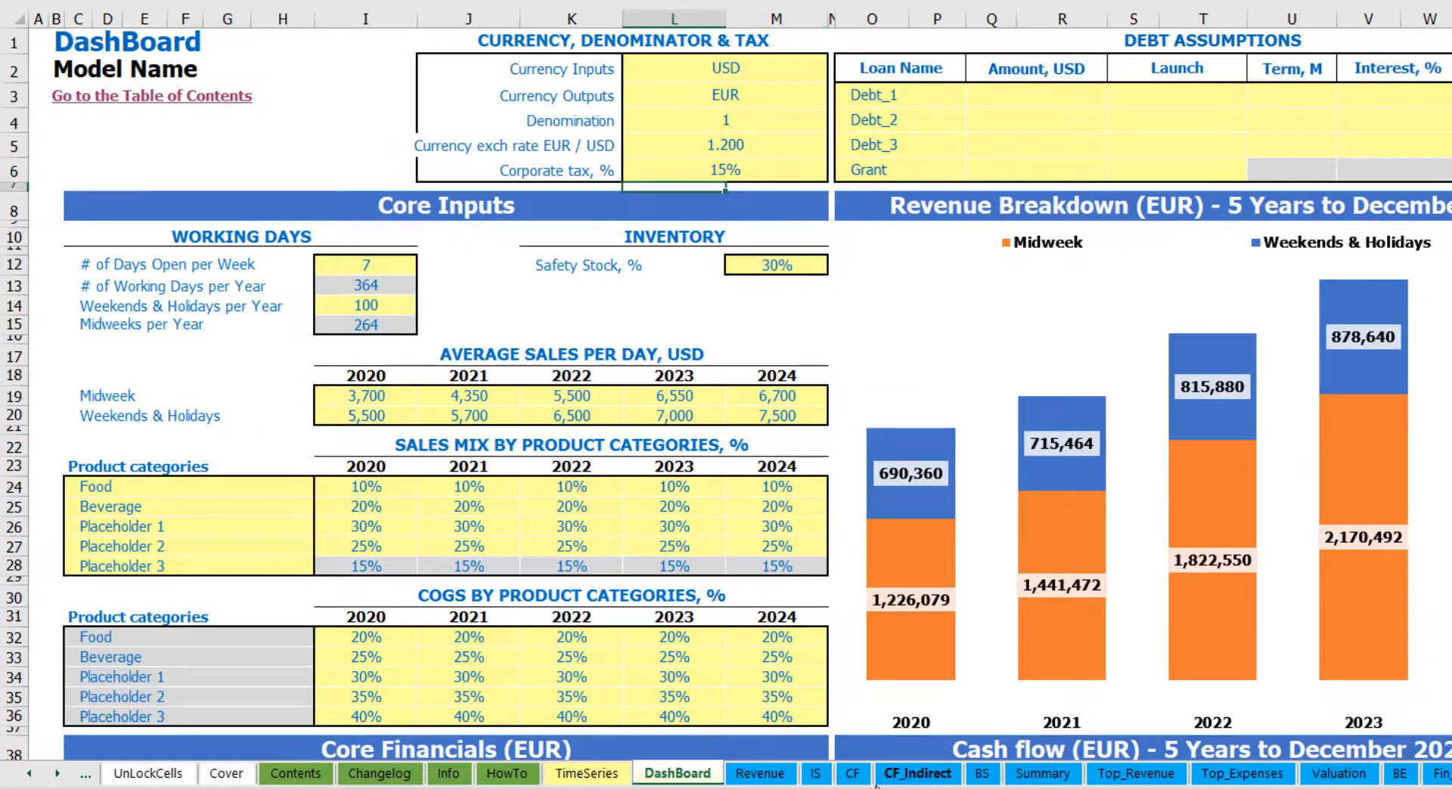
{"action": "left_click", "coordinate": [817, 772]}
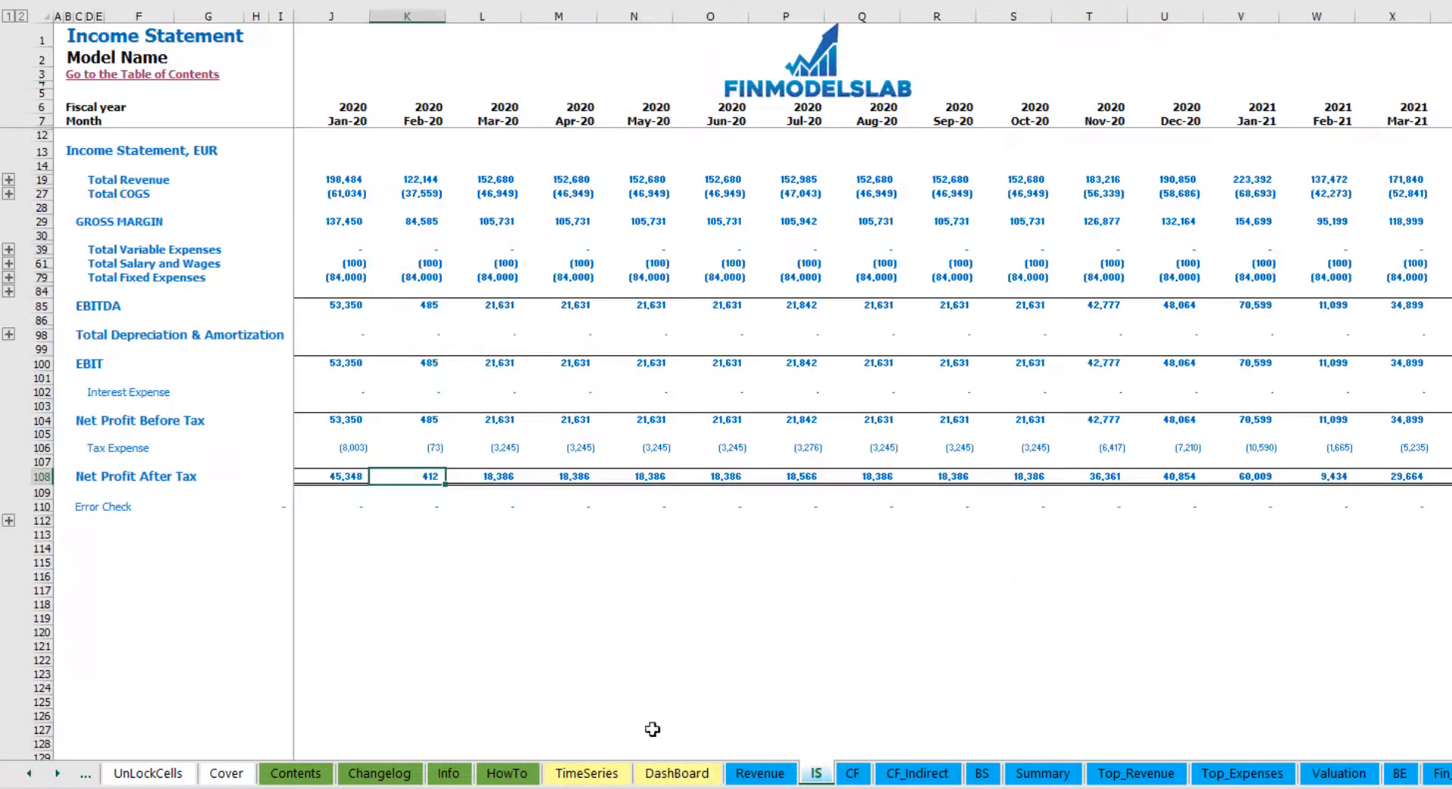
{"action": "left_click", "coordinate": [44, 448]}
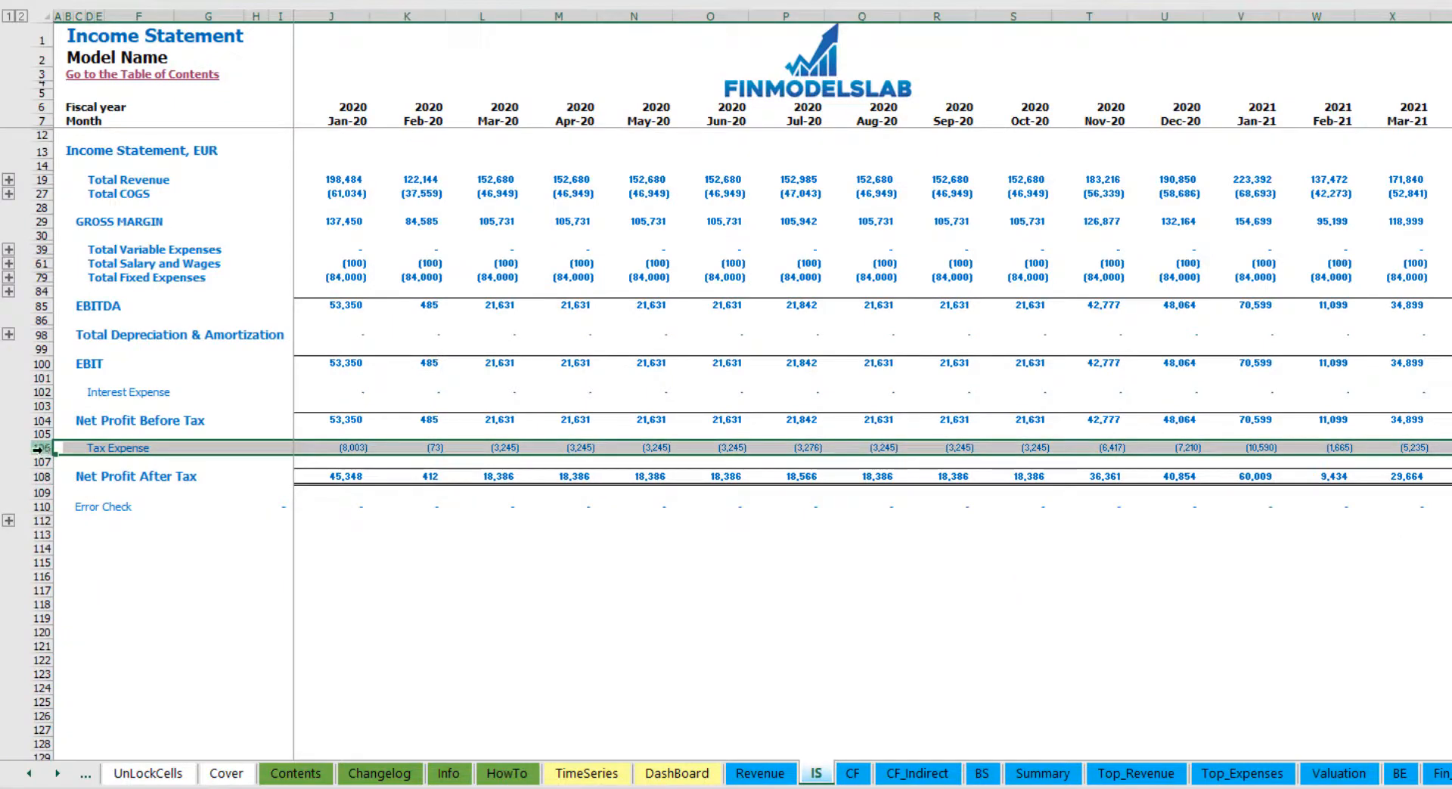